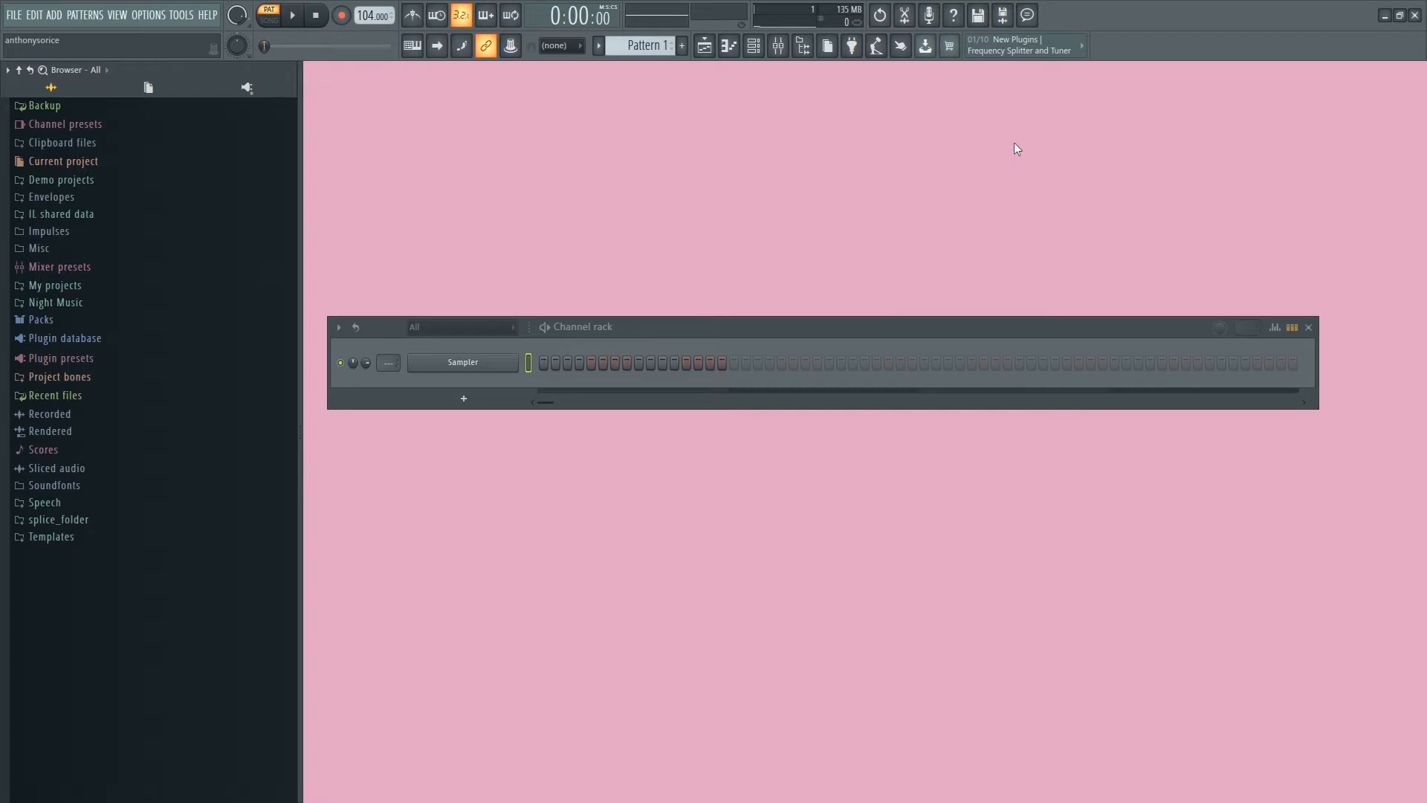
Add an Omnisphere instrument channel and filter its patch list to the Pads + Strings category.
{"action": "left_click", "coordinate": [461, 396]}
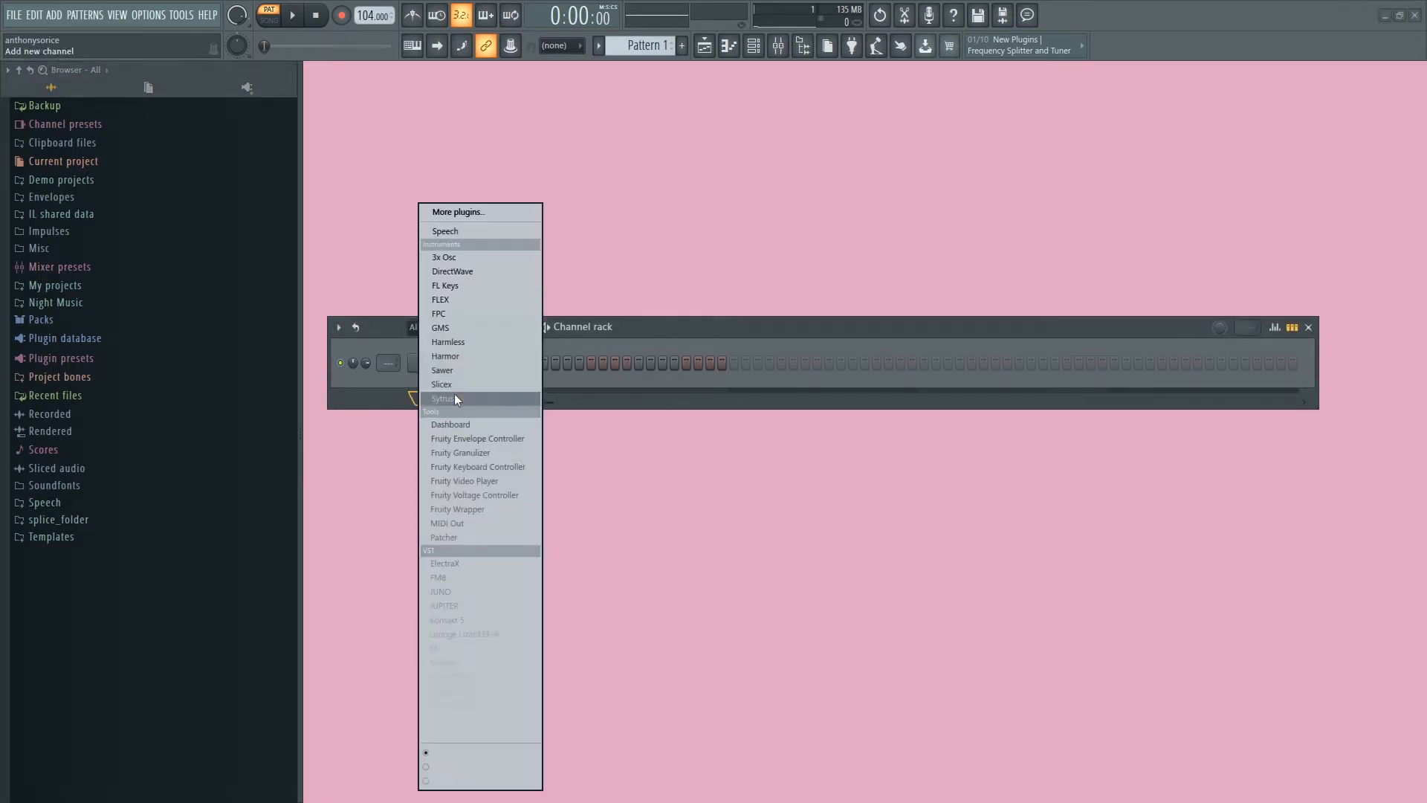
{"action": "left_click", "coordinate": [479, 678]}
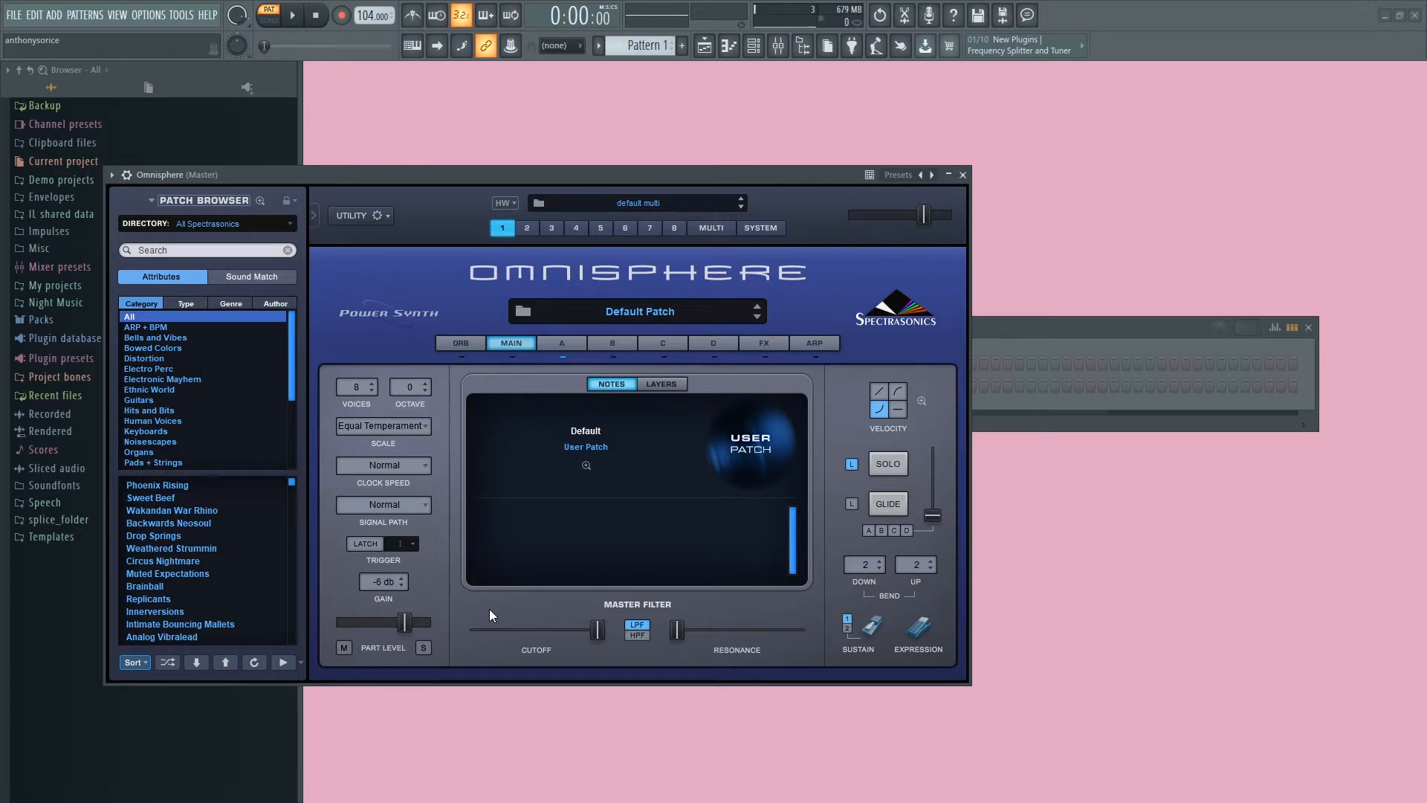
{"action": "left_click", "coordinate": [198, 462]}
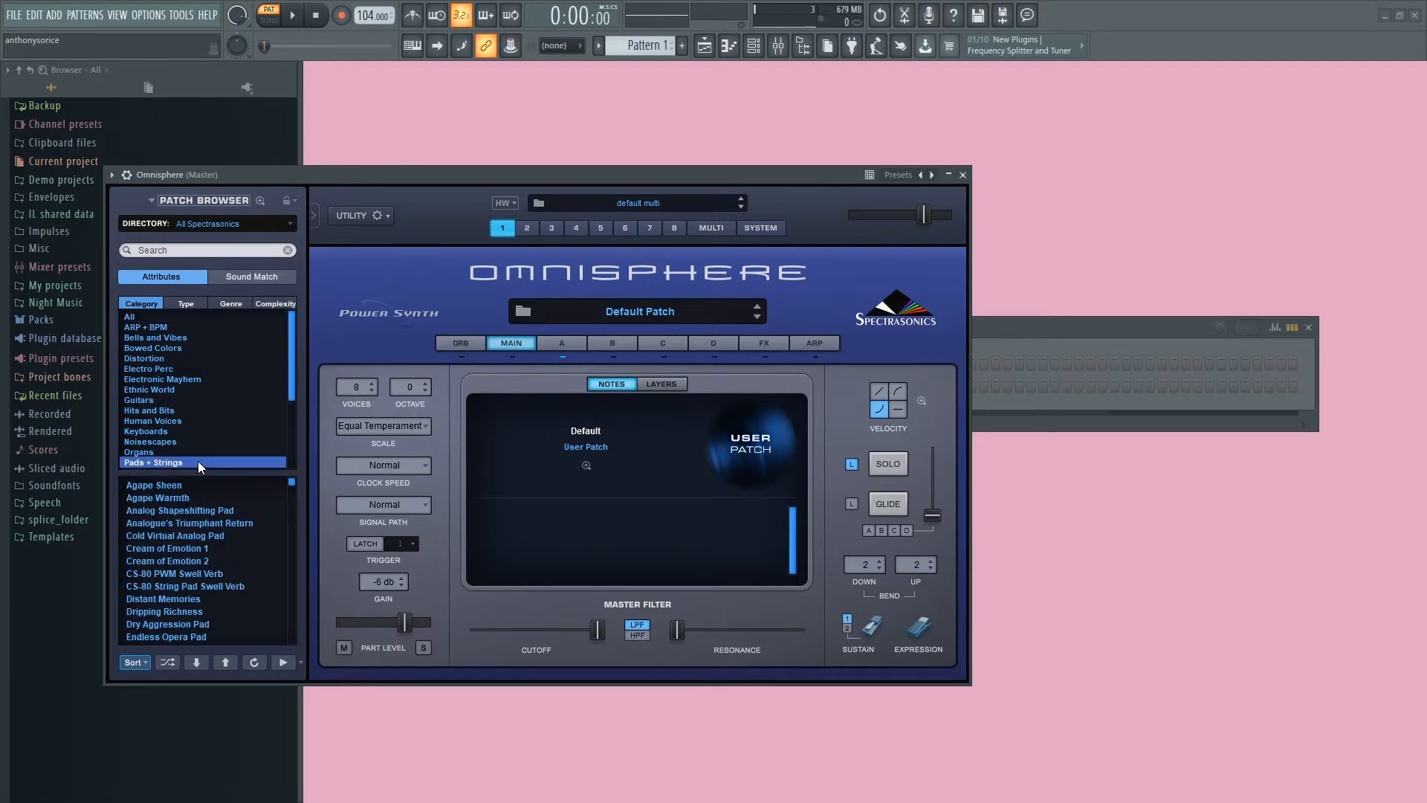
Audition pad patches such as Cream of Emotion 1, Distant Memories and Endless Opera Pad.
{"action": "scroll", "coordinate": [189, 546], "scroll_direction": "down", "scroll_amount": 3}
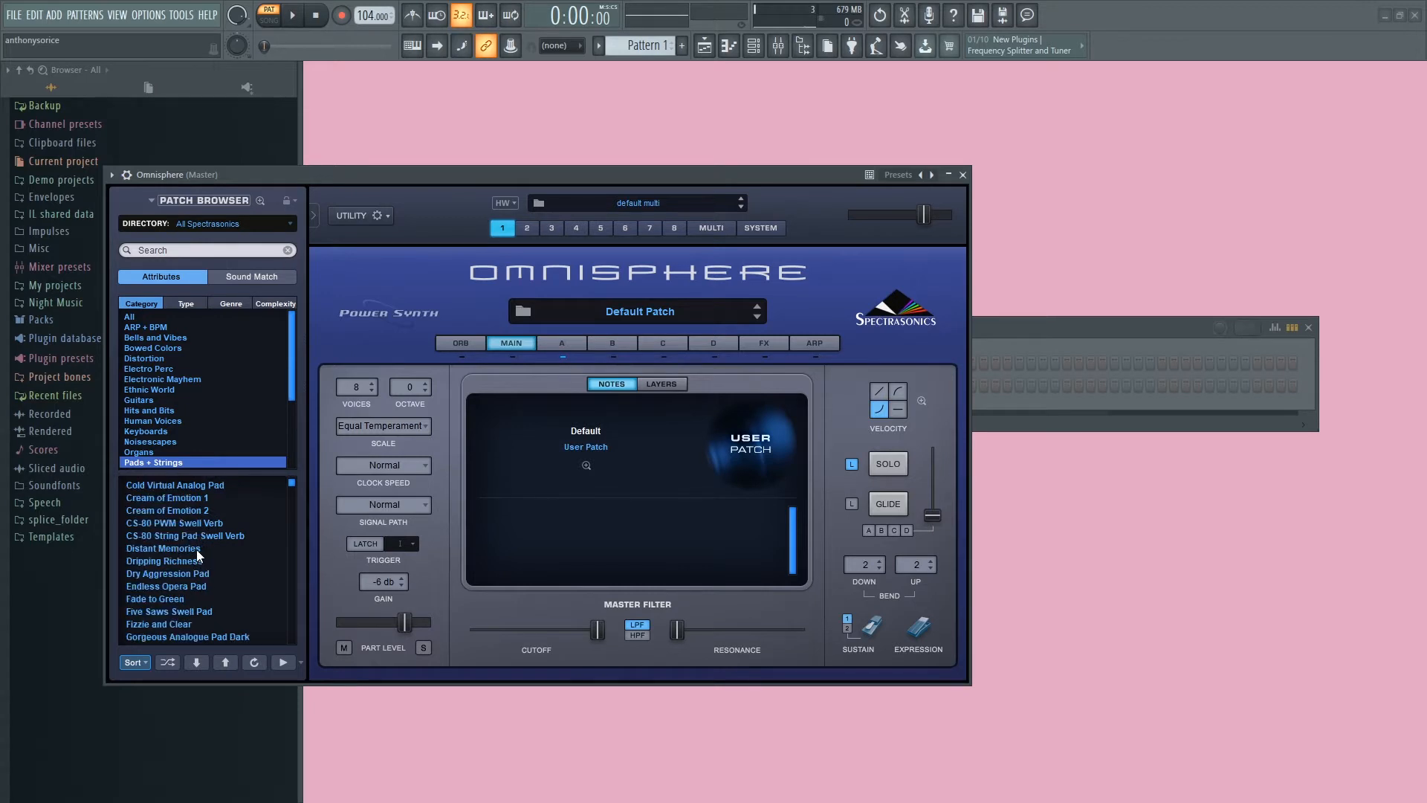
{"action": "scroll", "coordinate": [185, 551], "scroll_direction": "up", "scroll_amount": 2}
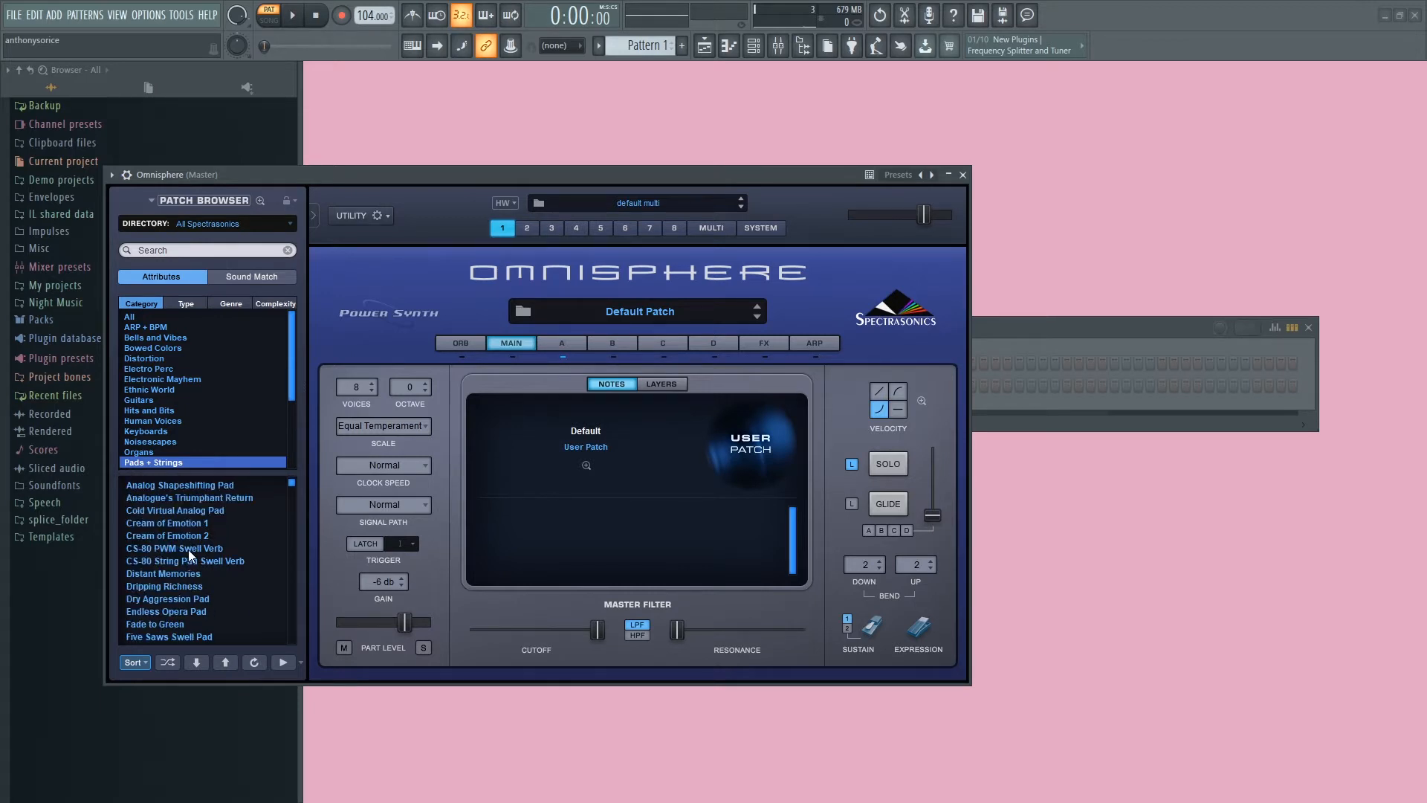
{"action": "left_click", "coordinate": [193, 534]}
{"action": "left_click", "coordinate": [195, 521]}
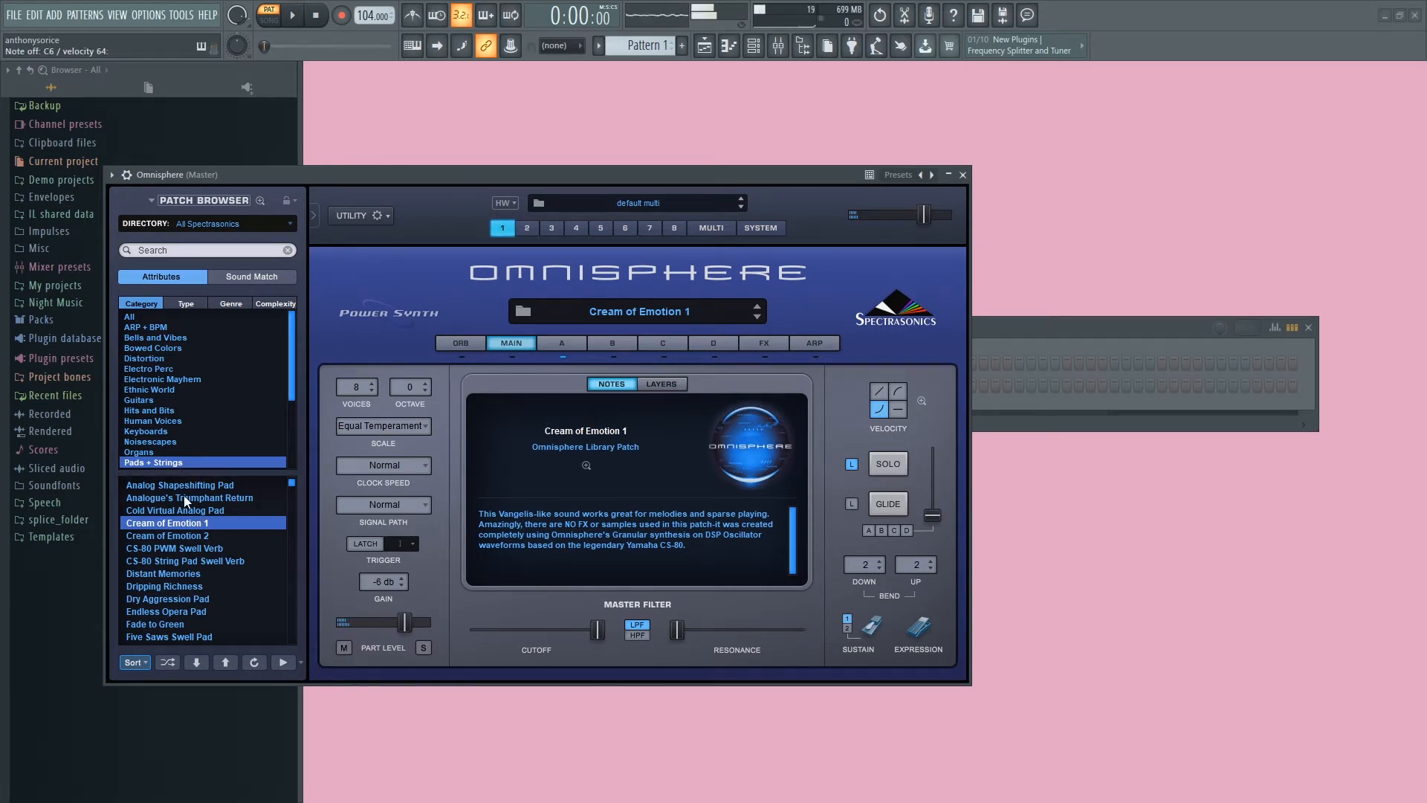
{"action": "left_click", "coordinate": [195, 574]}
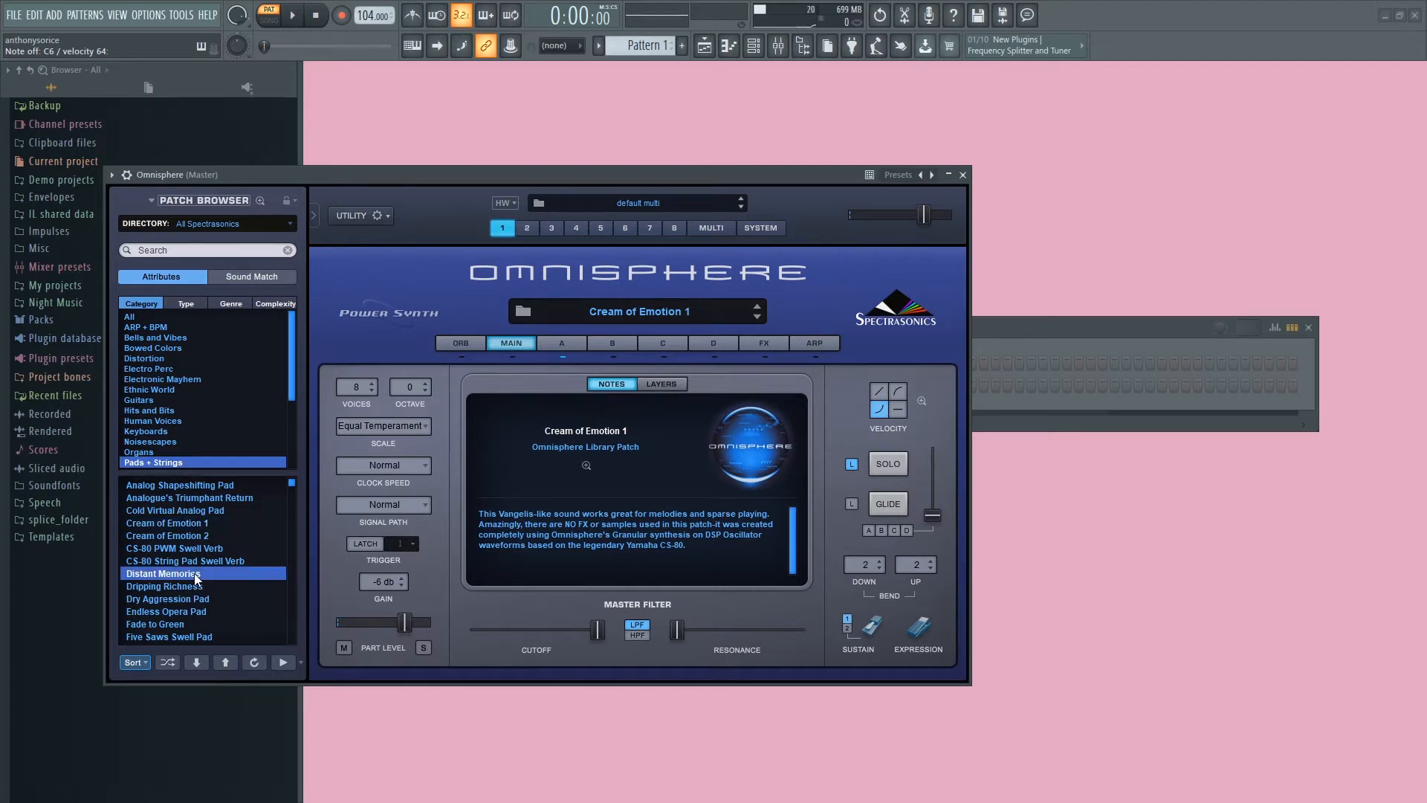
{"action": "left_click", "coordinate": [186, 610]}
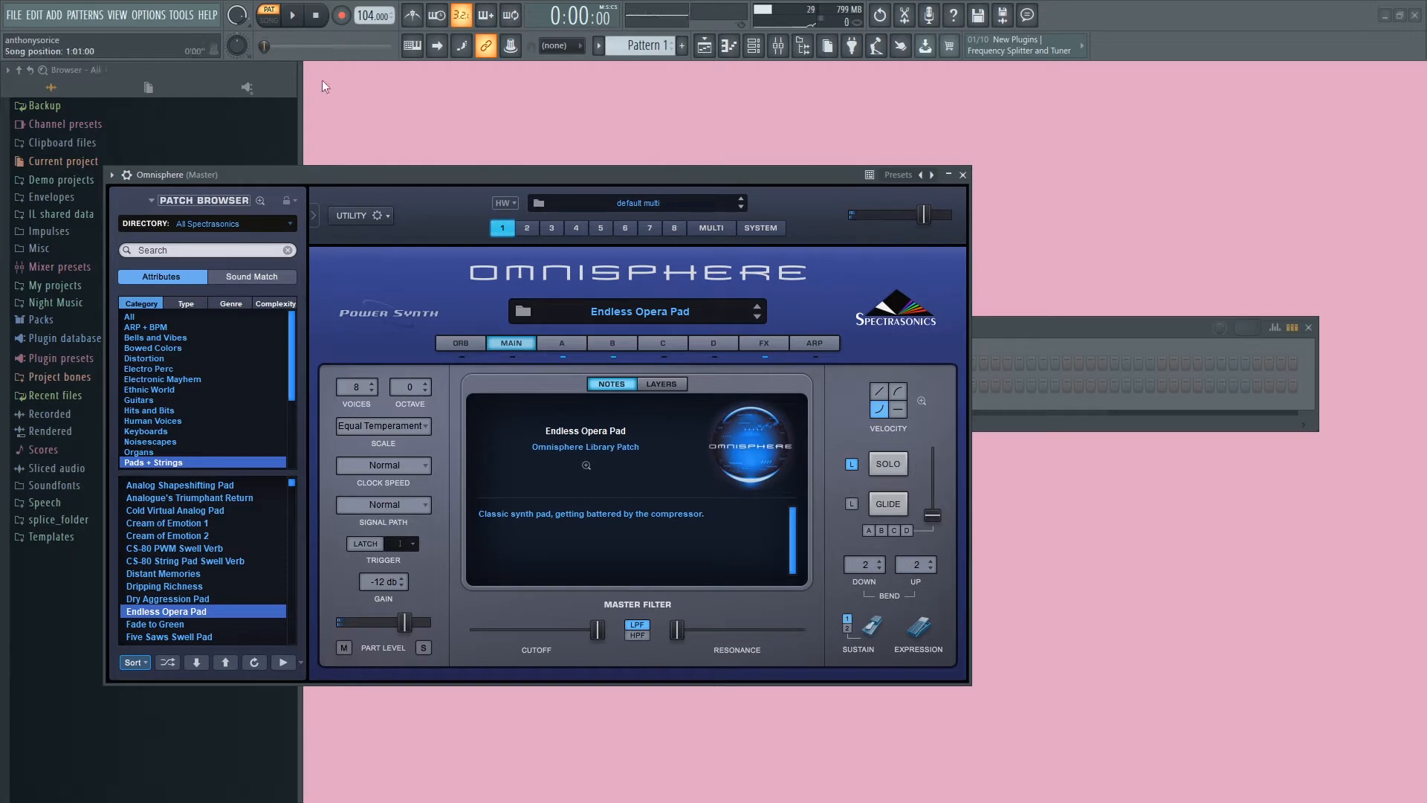
Load the Fizzie and Clear patch and lower its master filter cutoff to roughly the midpoint.
{"action": "scroll", "coordinate": [193, 620], "scroll_direction": "down", "scroll_amount": 1}
{"action": "left_click", "coordinate": [198, 620]}
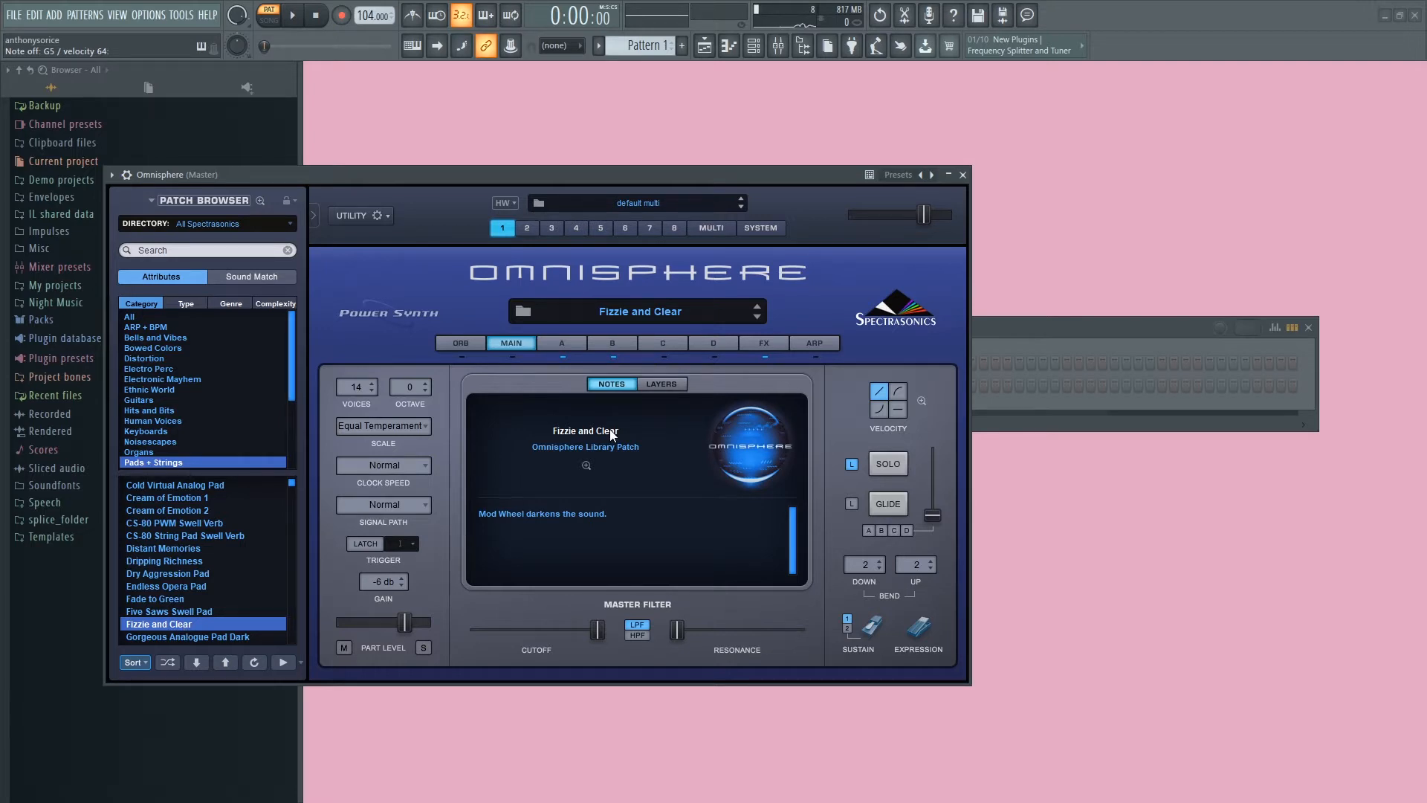
{"action": "left_click_drag", "start_coordinate": [595, 631], "coordinate": [558, 642]}
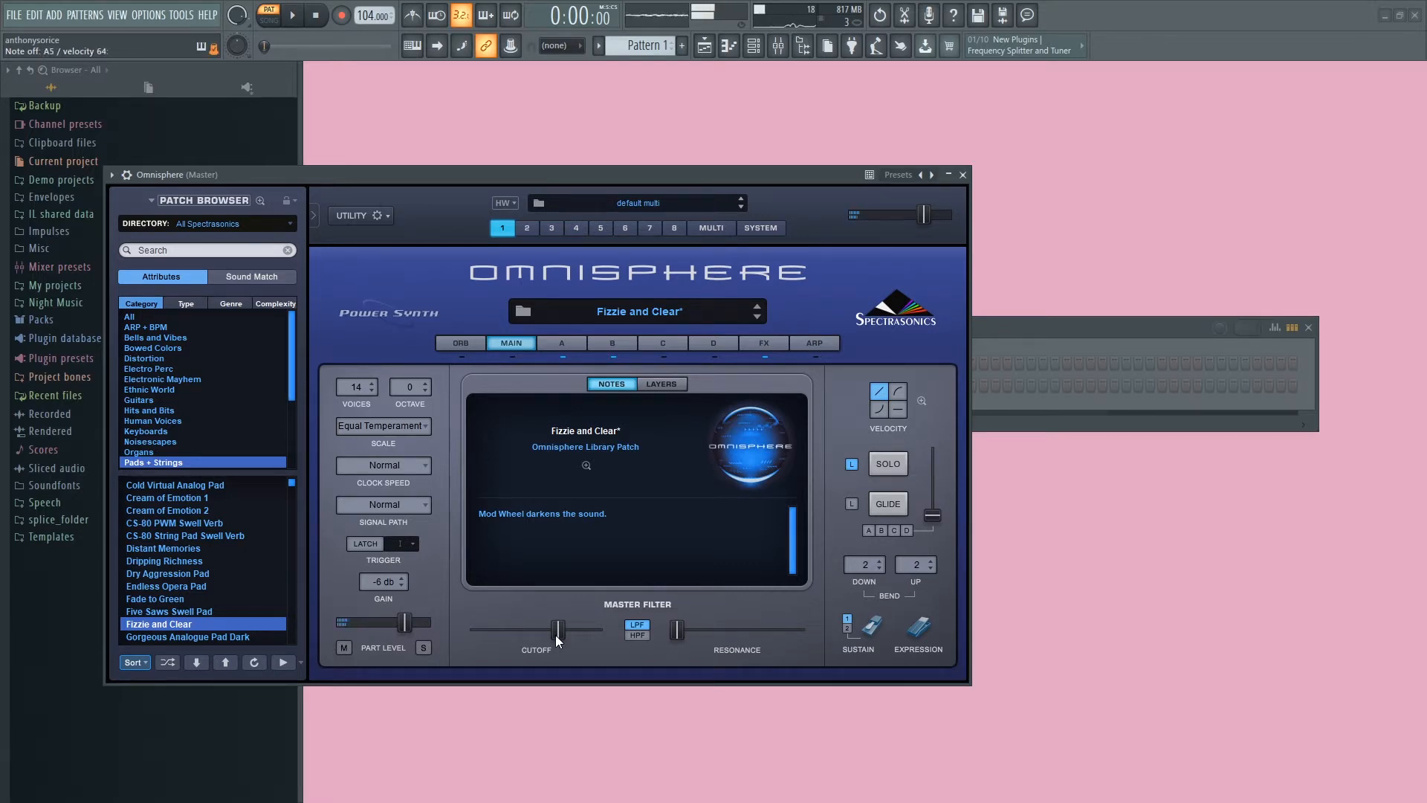
{"action": "left_click_drag", "start_coordinate": [559, 641], "coordinate": [542, 639]}
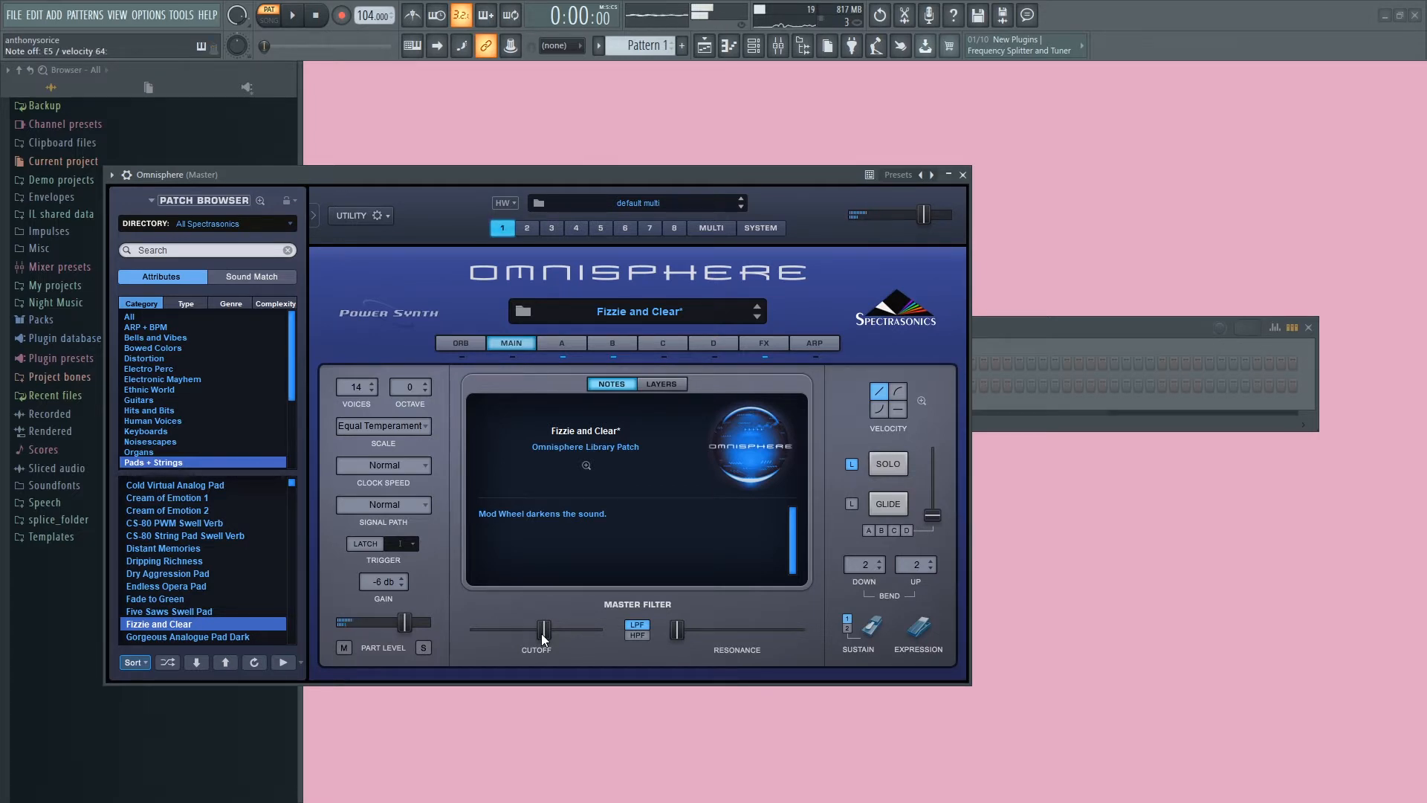
Open the piano roll of the Omnisphere channel and maximize it.
{"action": "left_click", "coordinate": [312, 14]}
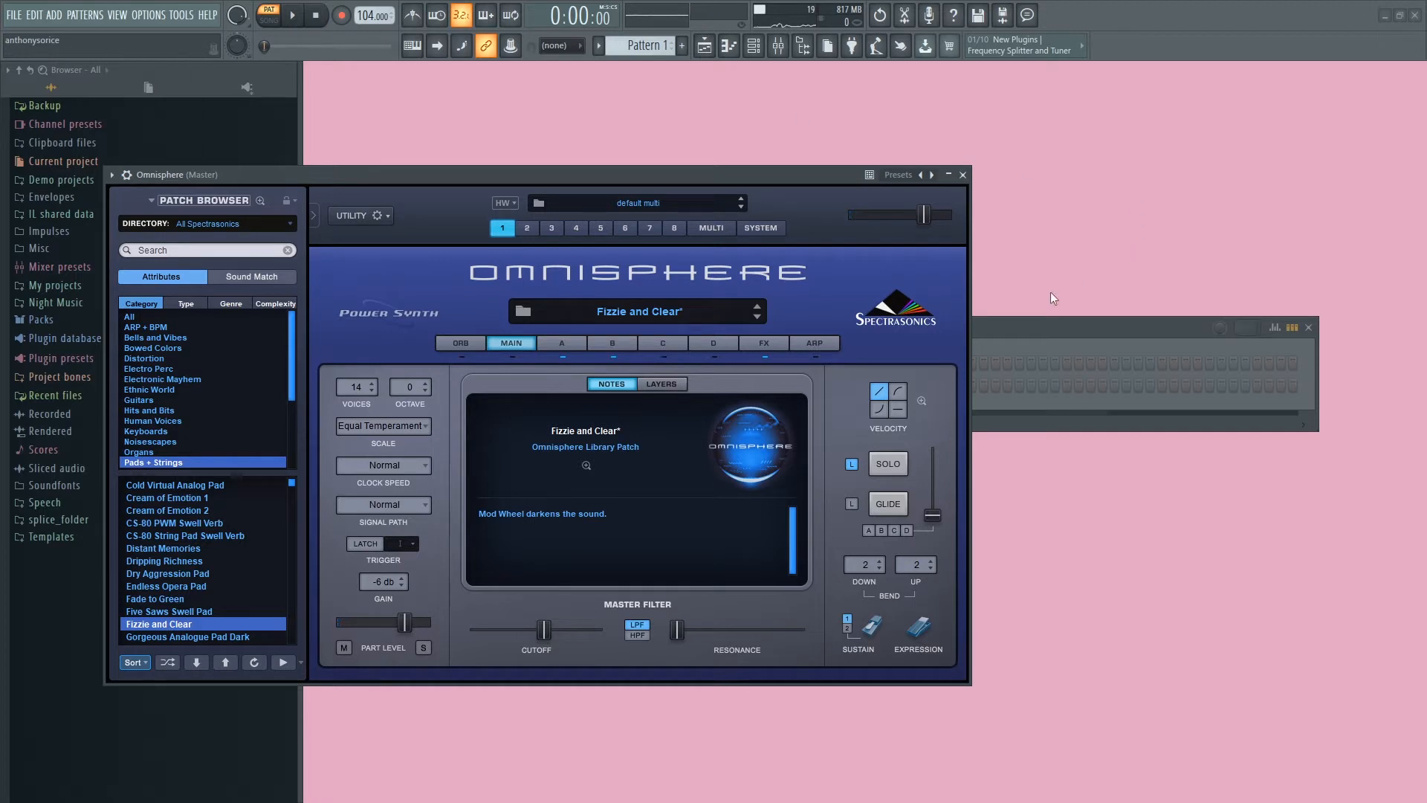
{"action": "left_click", "coordinate": [998, 328]}
{"action": "right_click", "coordinate": [516, 379]}
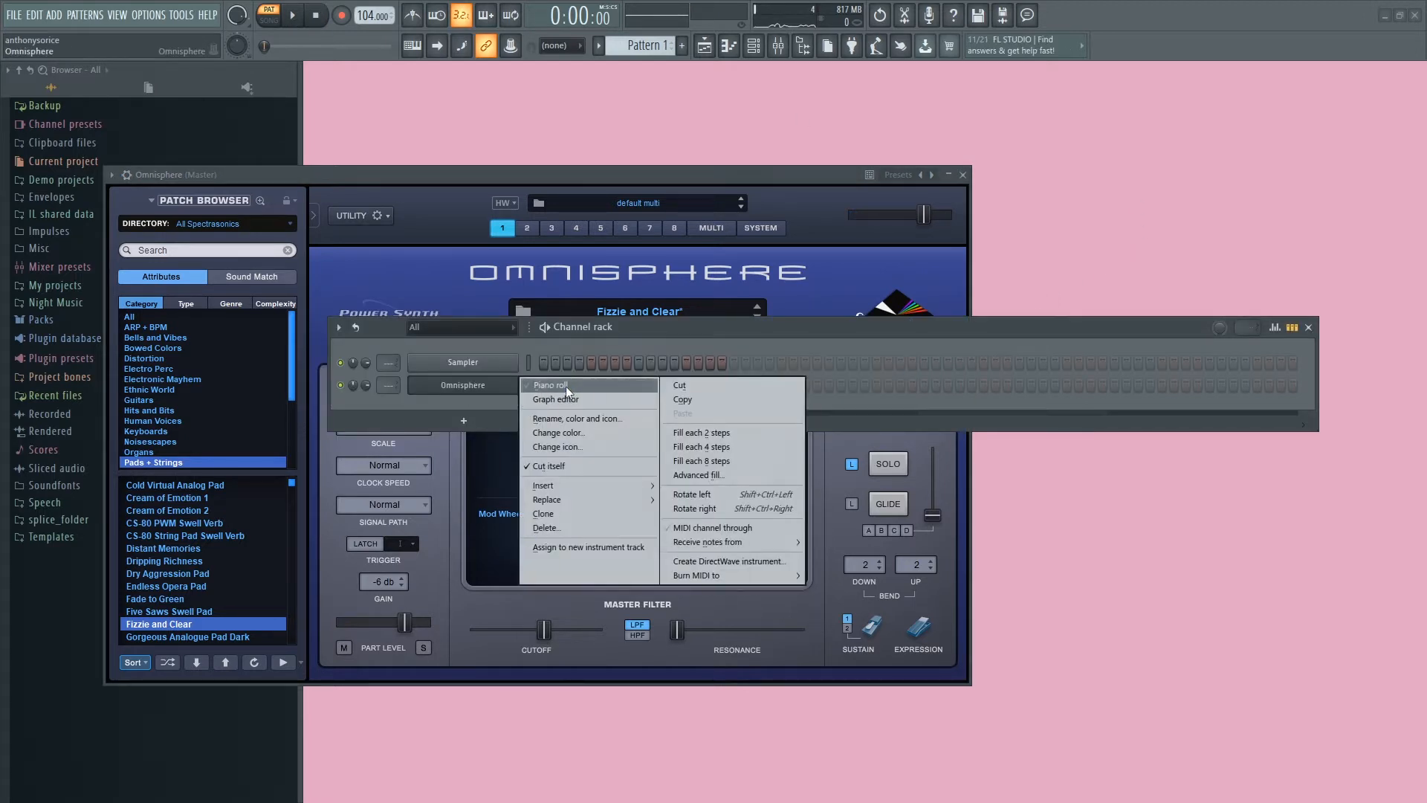
{"action": "left_click", "coordinate": [564, 386]}
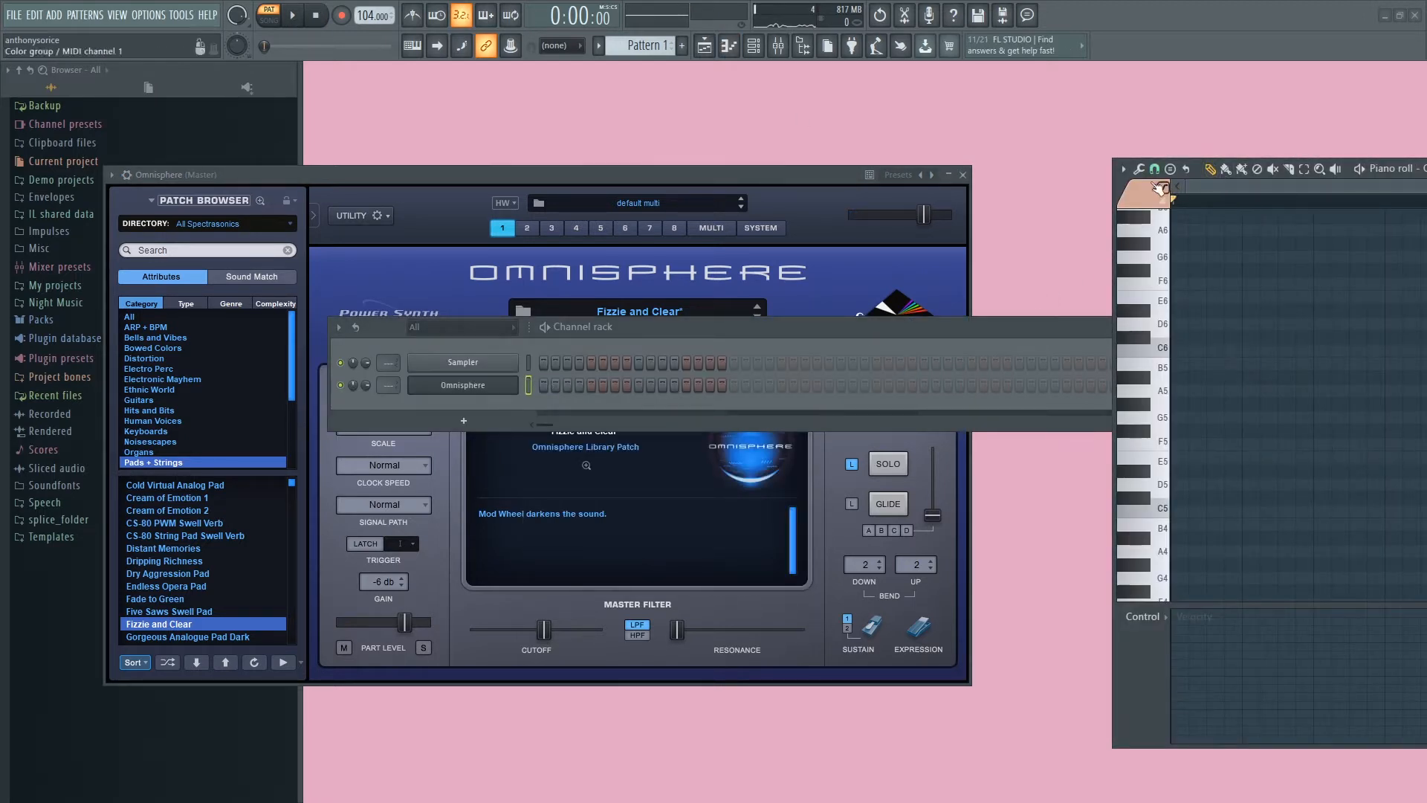
{"action": "left_click_drag", "start_coordinate": [1114, 182], "coordinate": [1033, 182]}
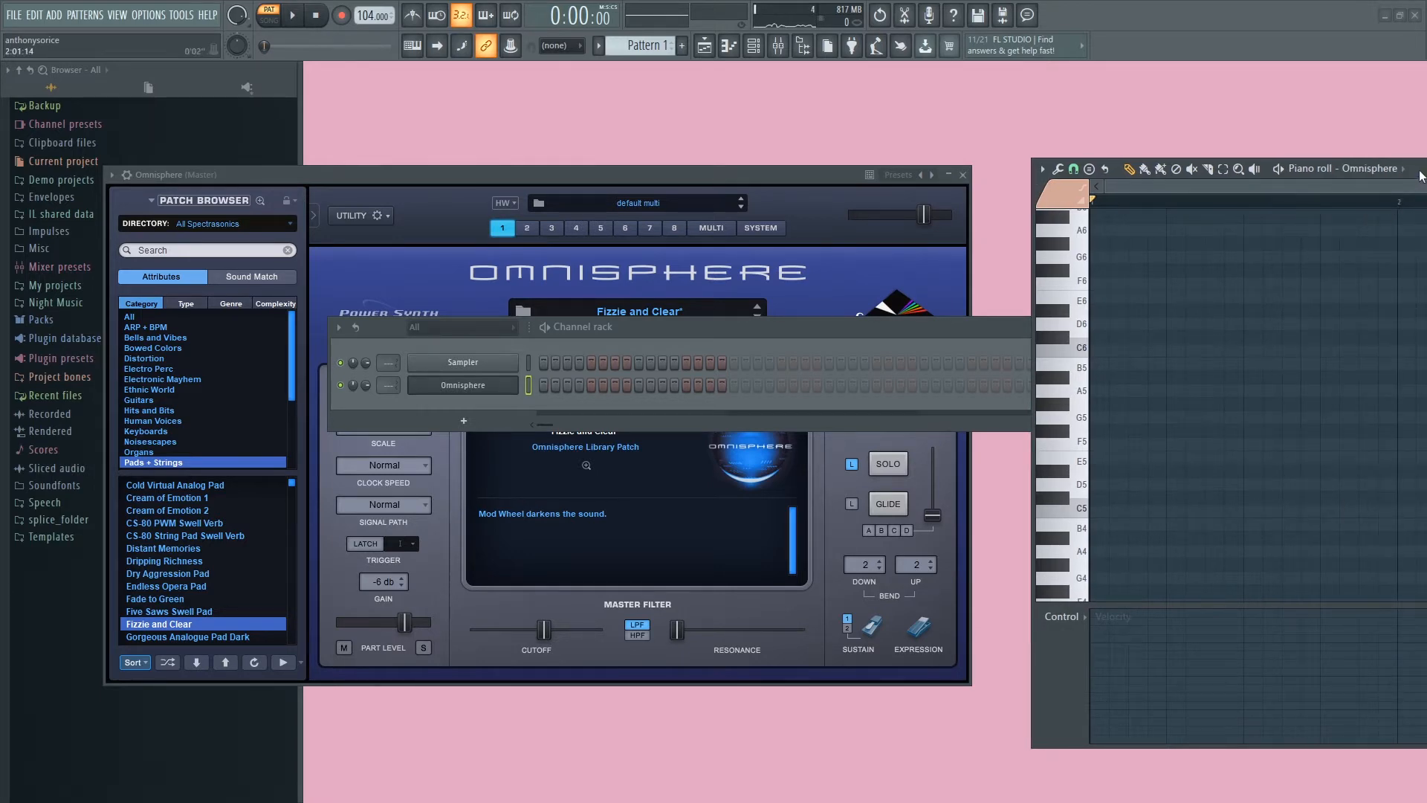
{"action": "left_click_drag", "start_coordinate": [1421, 176], "coordinate": [724, 213]}
{"action": "left_click_drag", "start_coordinate": [1399, 204], "coordinate": [1083, 240]}
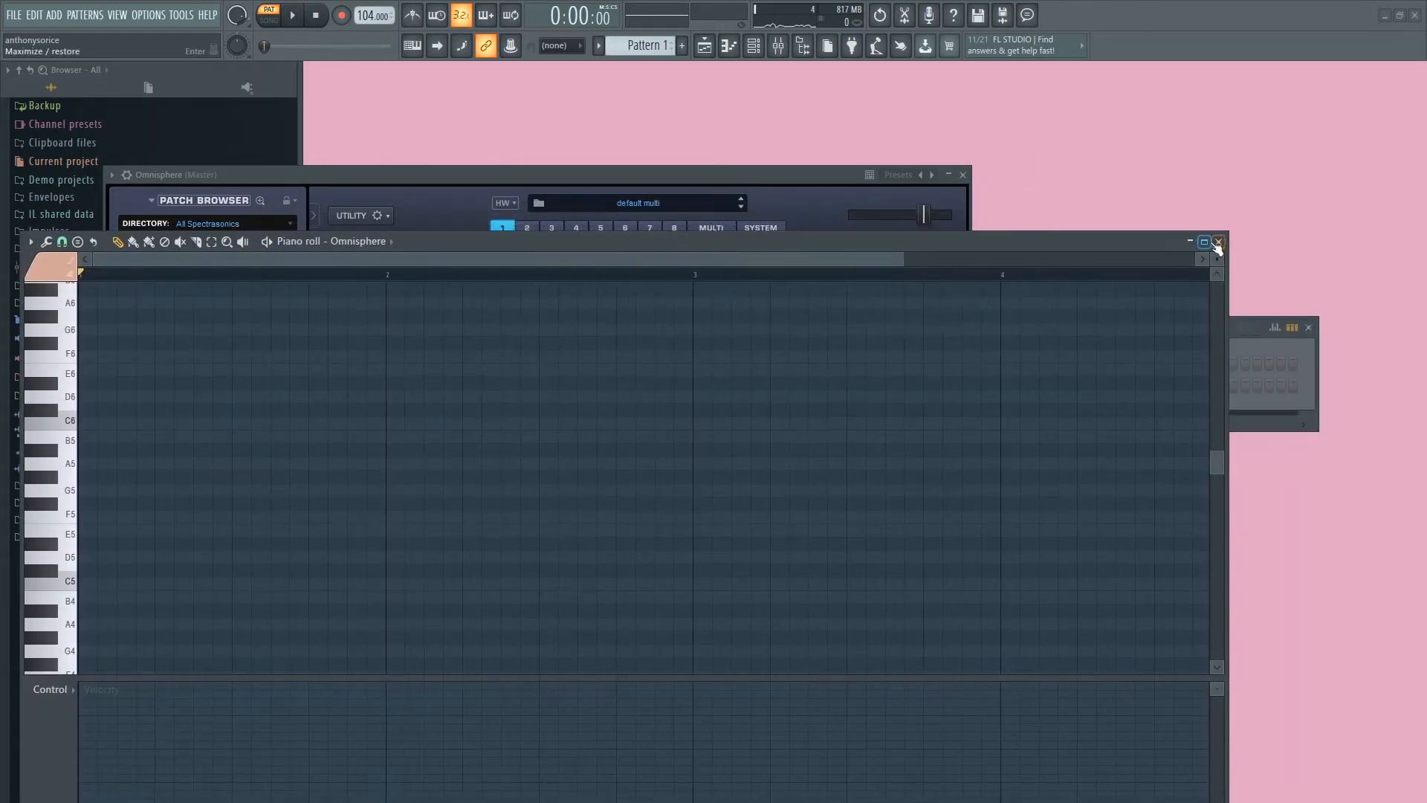
{"action": "left_click", "coordinate": [1204, 241]}
Place an A#3 note spanning the whole of bar 1 and play it back.
{"action": "left_click", "coordinate": [104, 509]}
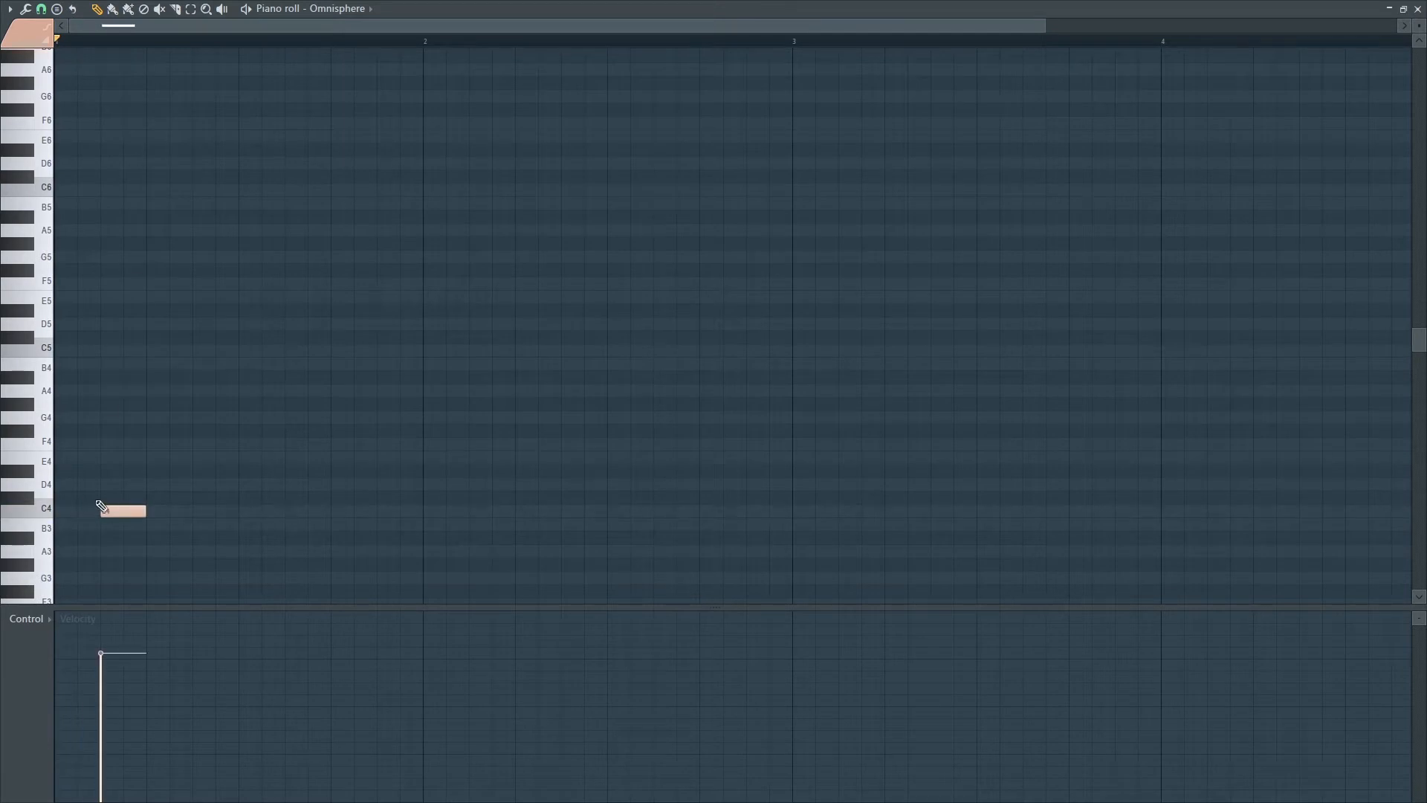
{"action": "right_click", "coordinate": [142, 508]}
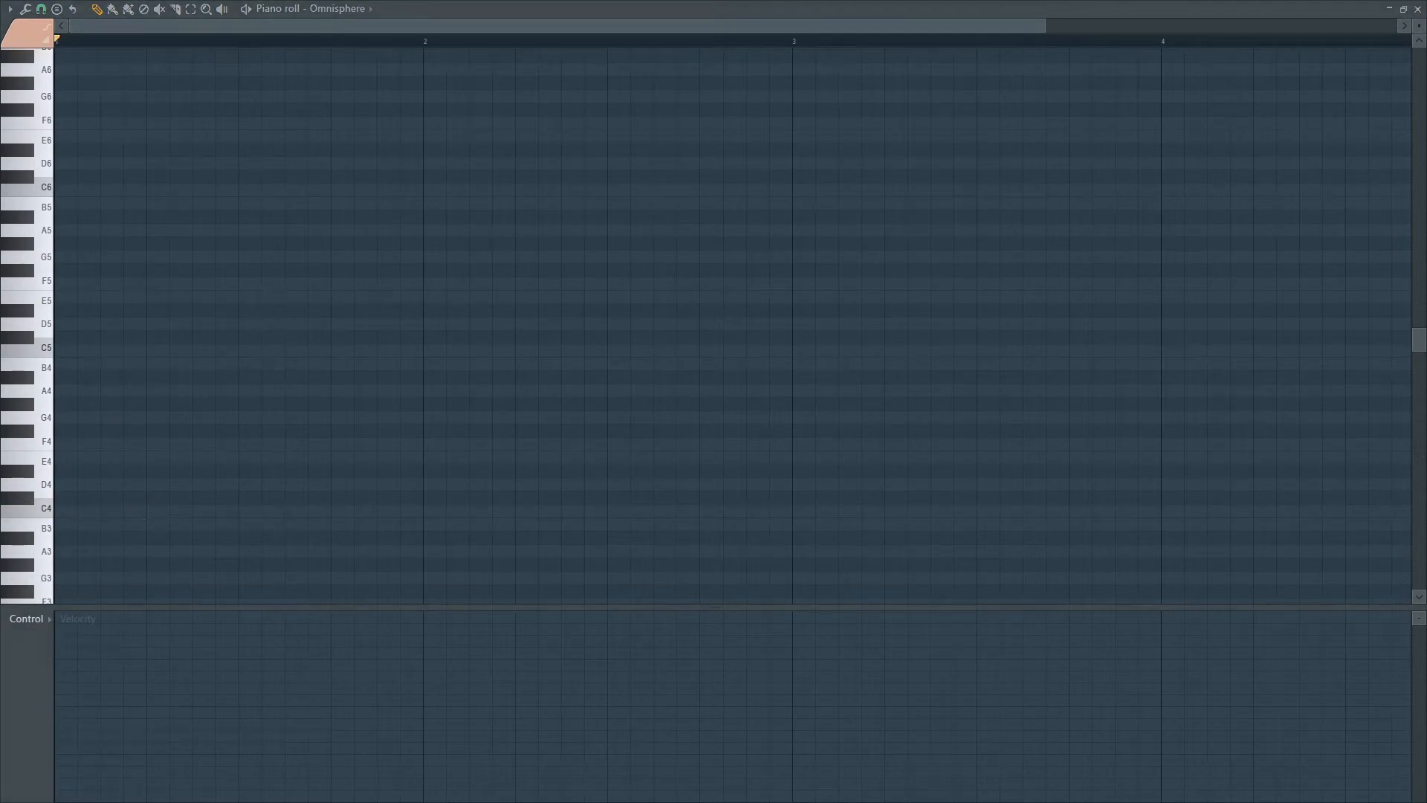
{"action": "scroll", "coordinate": [246, 433], "scroll_direction": "down", "scroll_amount": 2}
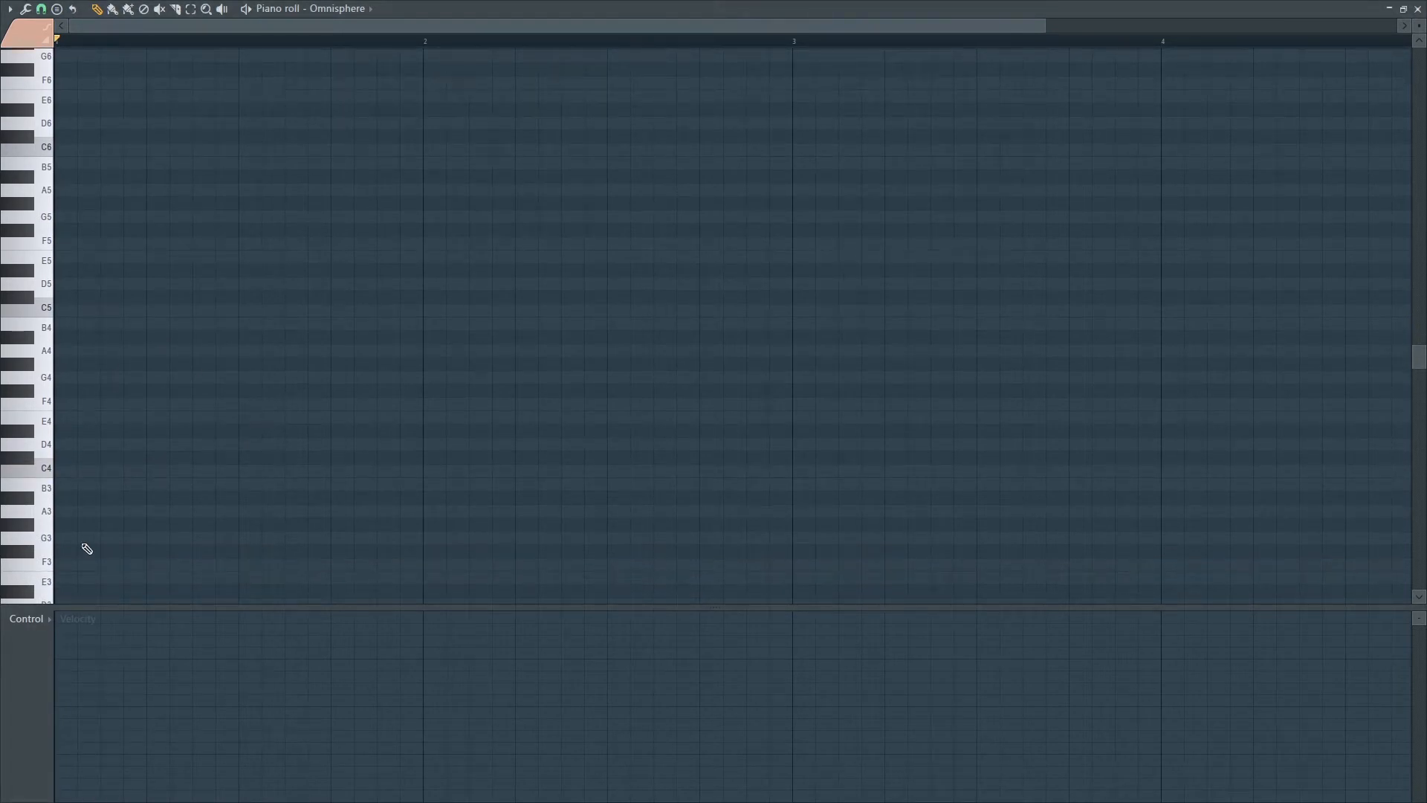
{"action": "left_click", "coordinate": [77, 511]}
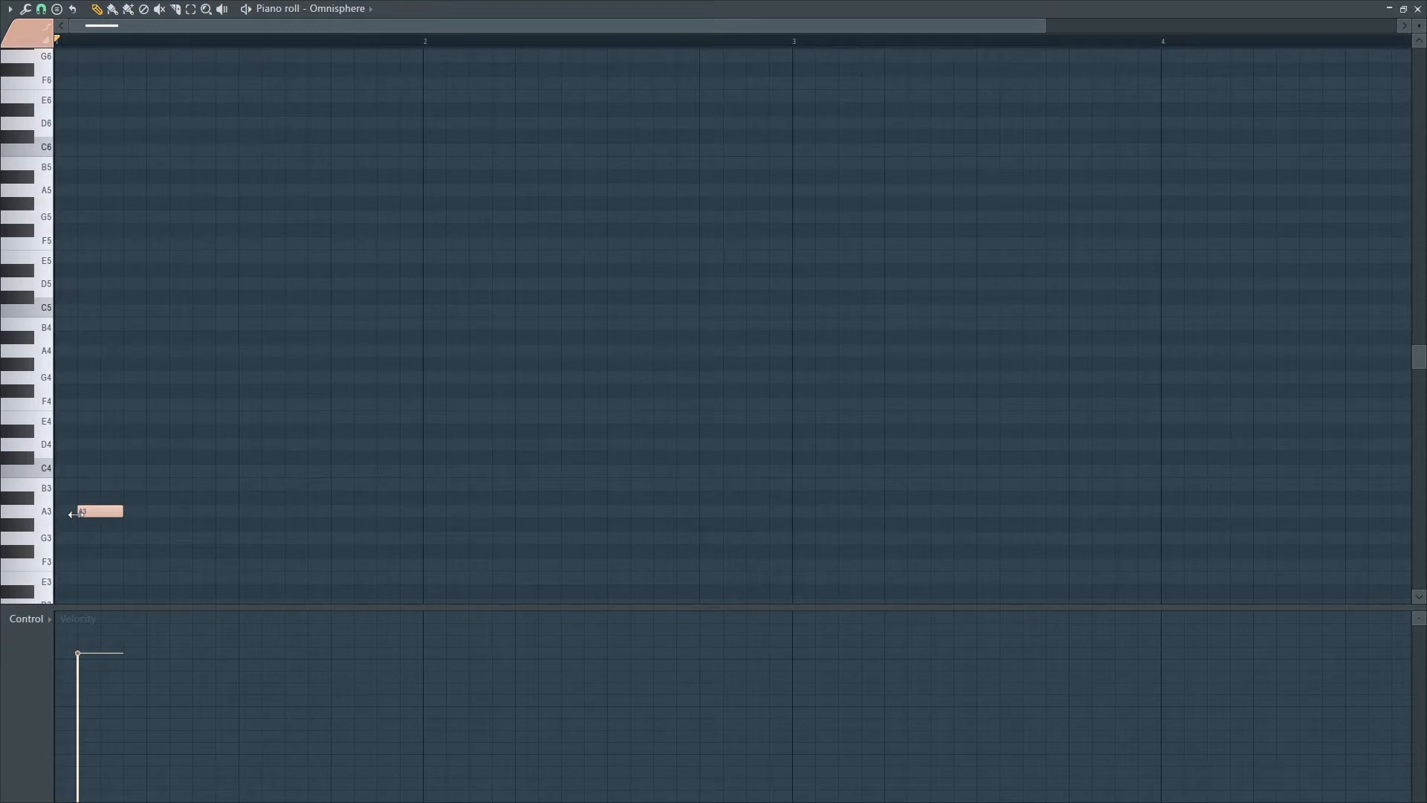
{"action": "left_click_drag", "start_coordinate": [112, 512], "coordinate": [426, 513]}
{"action": "key", "text": "space"}
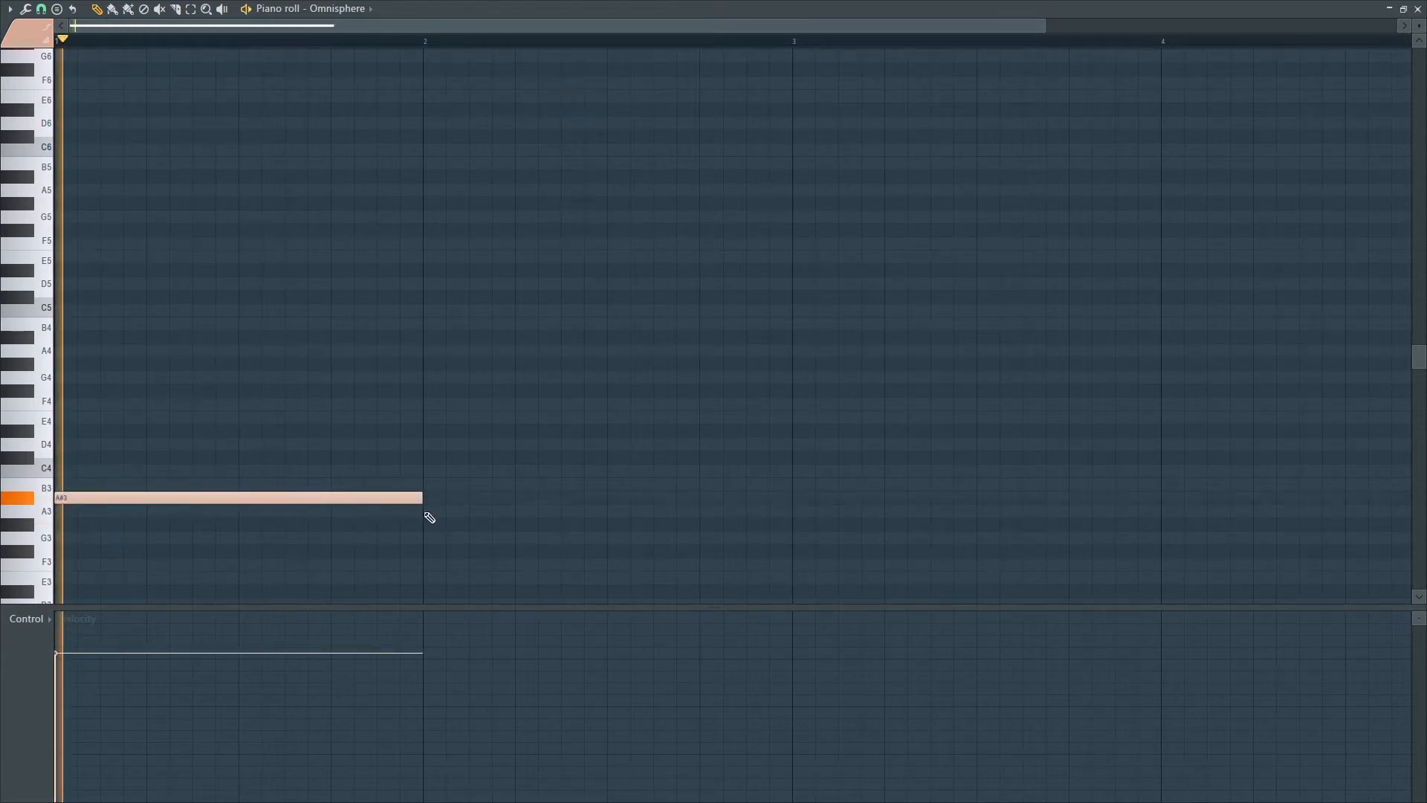
{"action": "key", "text": "space"}
{"action": "key", "text": "space"}
{"action": "key", "text": "space"}
{"action": "key", "text": "space"}
{"action": "key", "text": "space"}
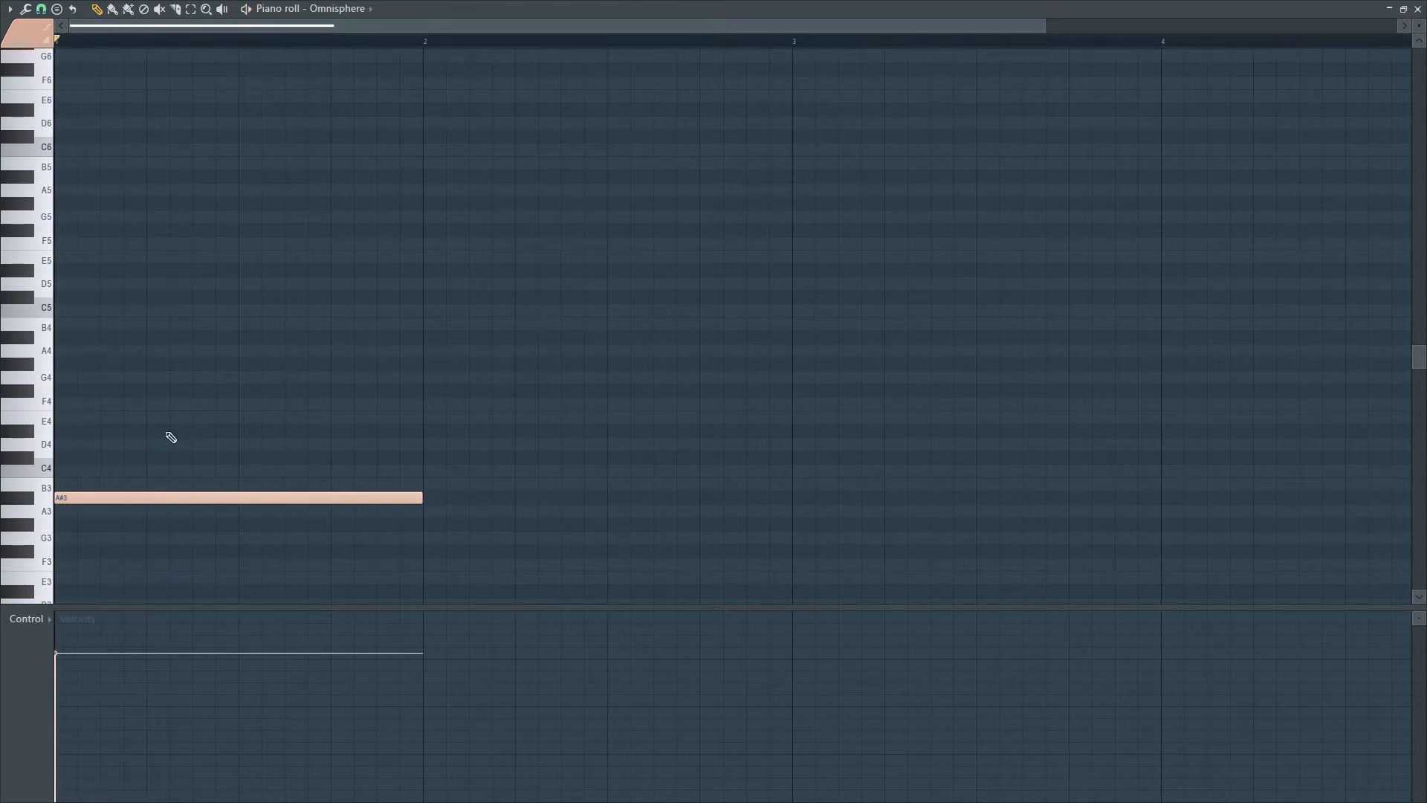
Stack one-bar C#4 and F4 notes above the A#3 note in bar 1 and play the chord.
{"action": "left_click", "coordinate": [177, 420]}
{"action": "left_click_drag", "start_coordinate": [181, 421], "coordinate": [98, 393]}
{"action": "key", "text": "space"}
{"action": "key", "text": "space"}
{"action": "key", "text": "space"}
{"action": "key", "text": "space"}
{"action": "key", "text": "space"}
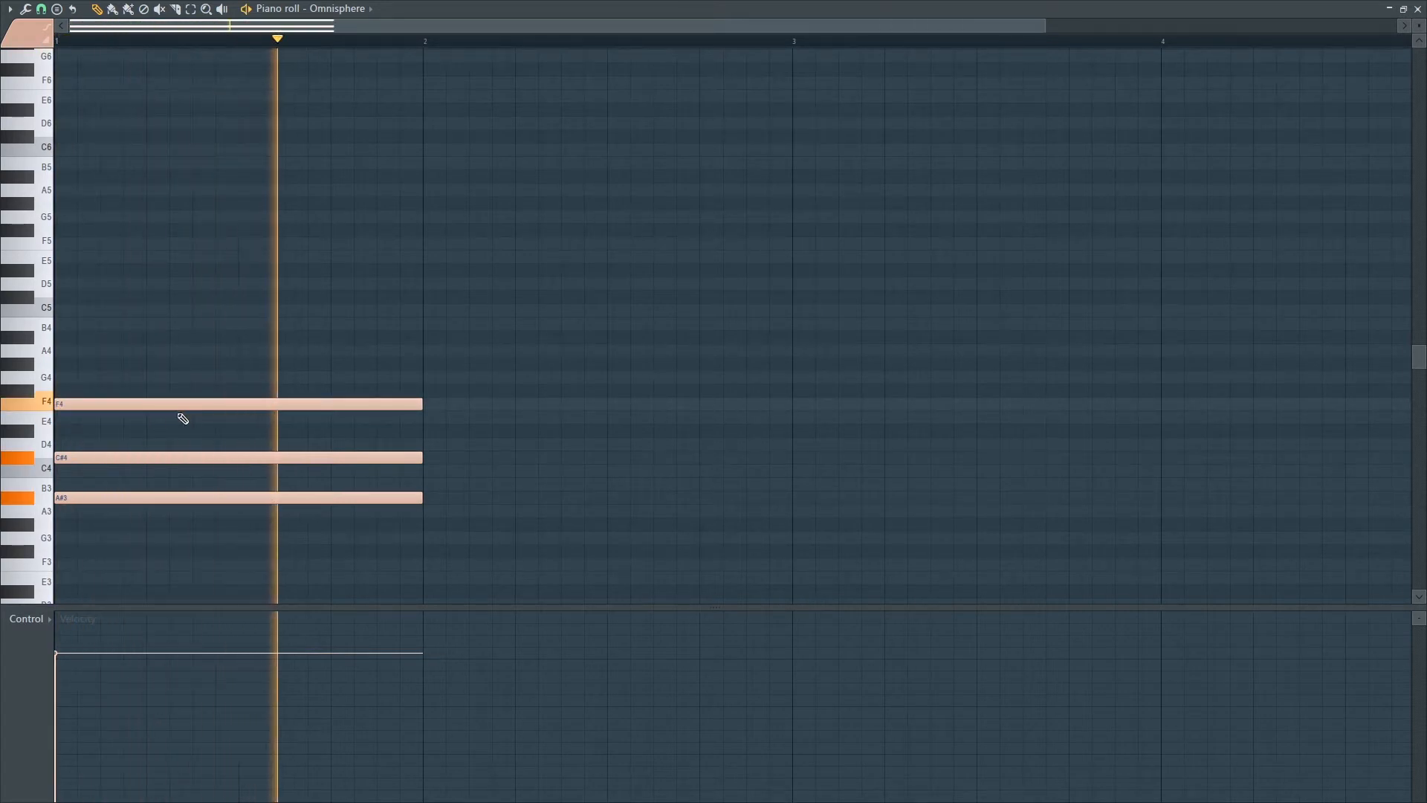
{"action": "key", "text": "space"}
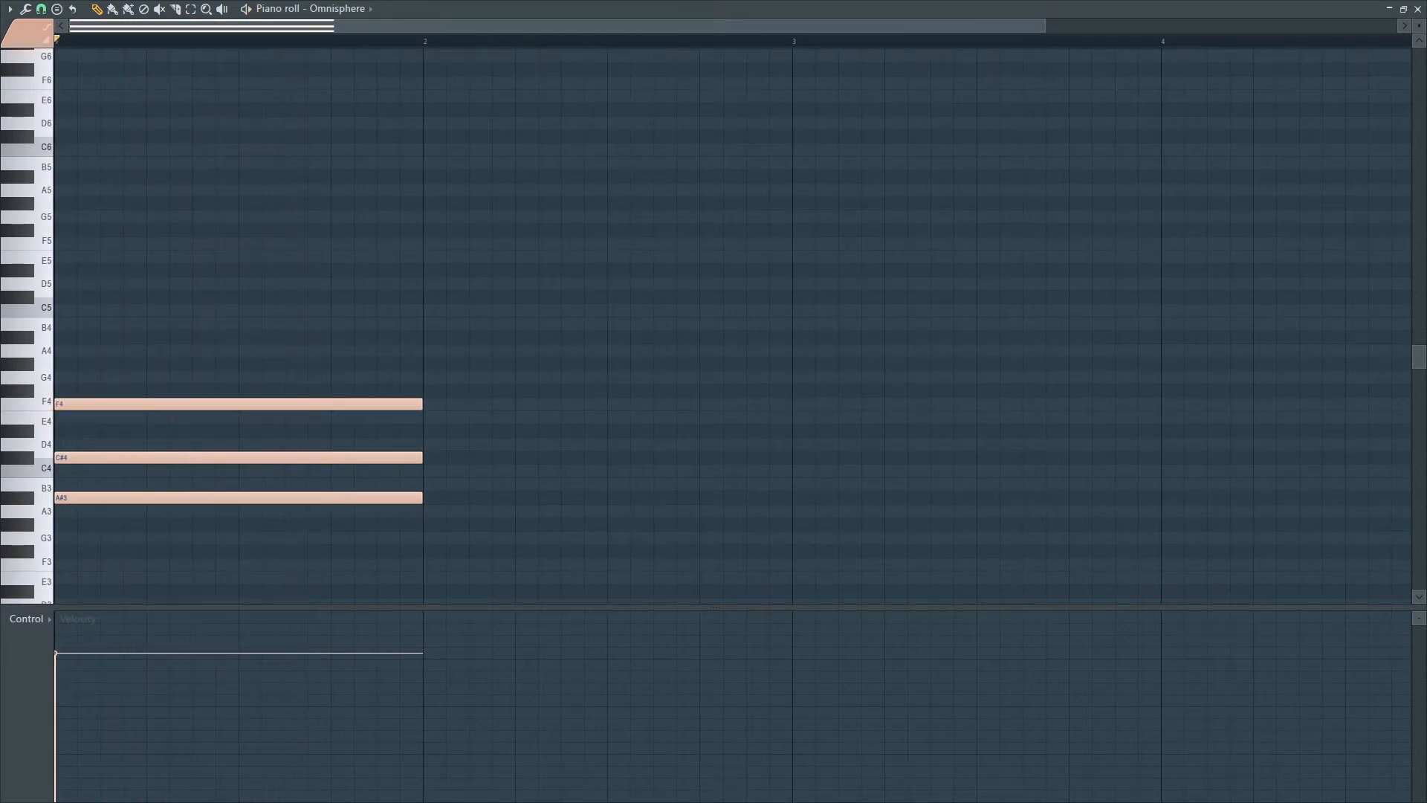
Try stamping a Major 7th chord at the start of bar 2, undo it, and leave the snap setting as is.
{"action": "left_click", "coordinate": [56, 9]}
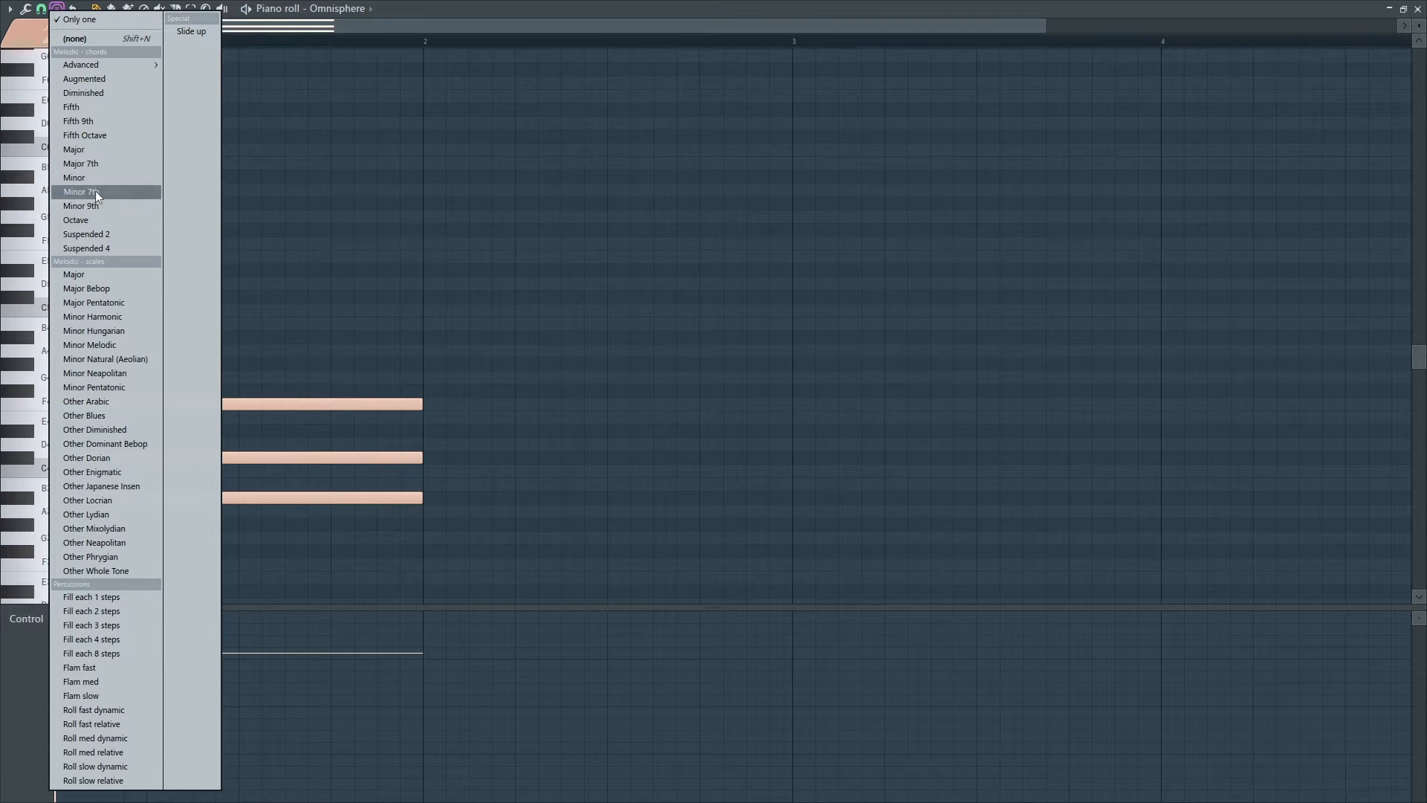
{"action": "left_click", "coordinate": [95, 167]}
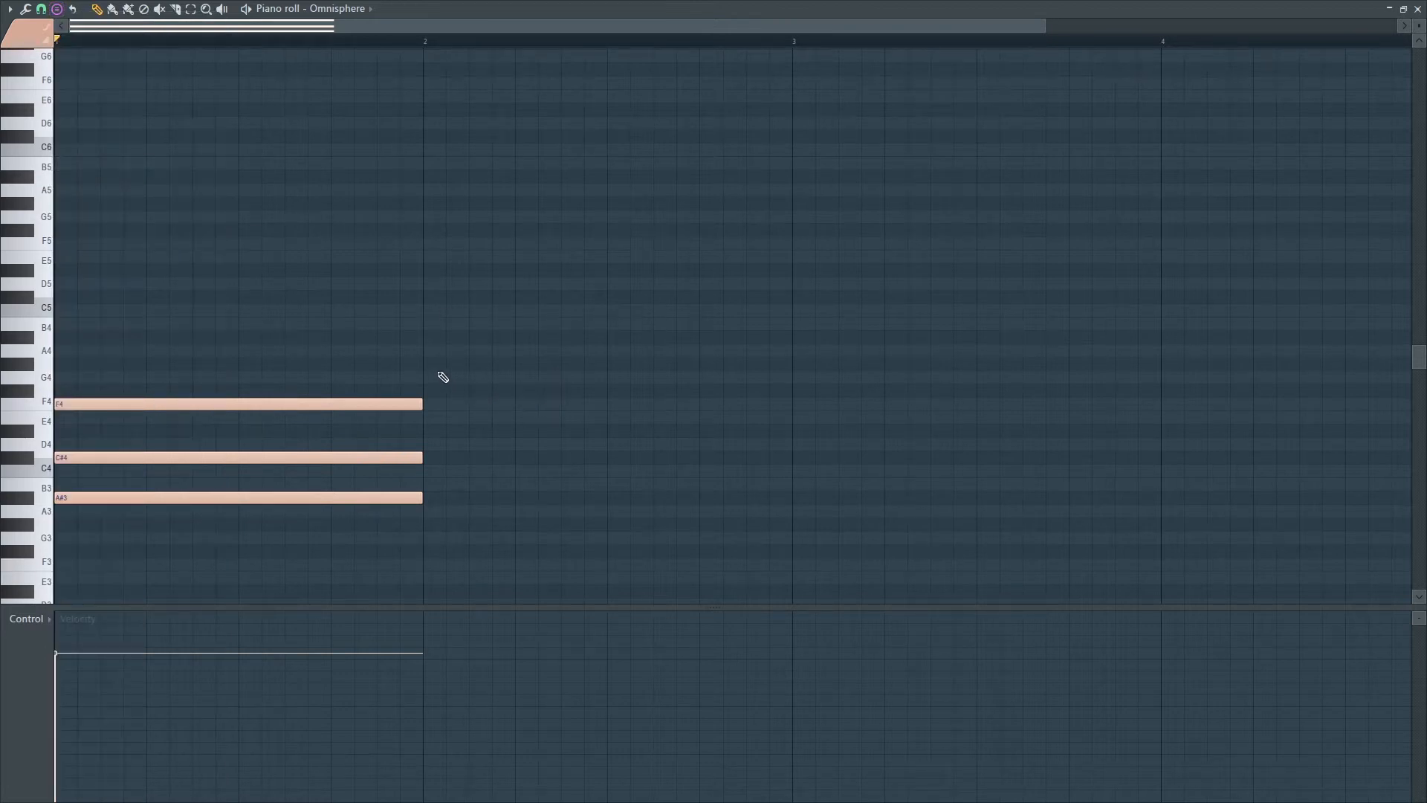
{"action": "left_click", "coordinate": [434, 379]}
{"action": "key", "text": "ctrl+z"}
{"action": "left_click", "coordinate": [41, 9]}
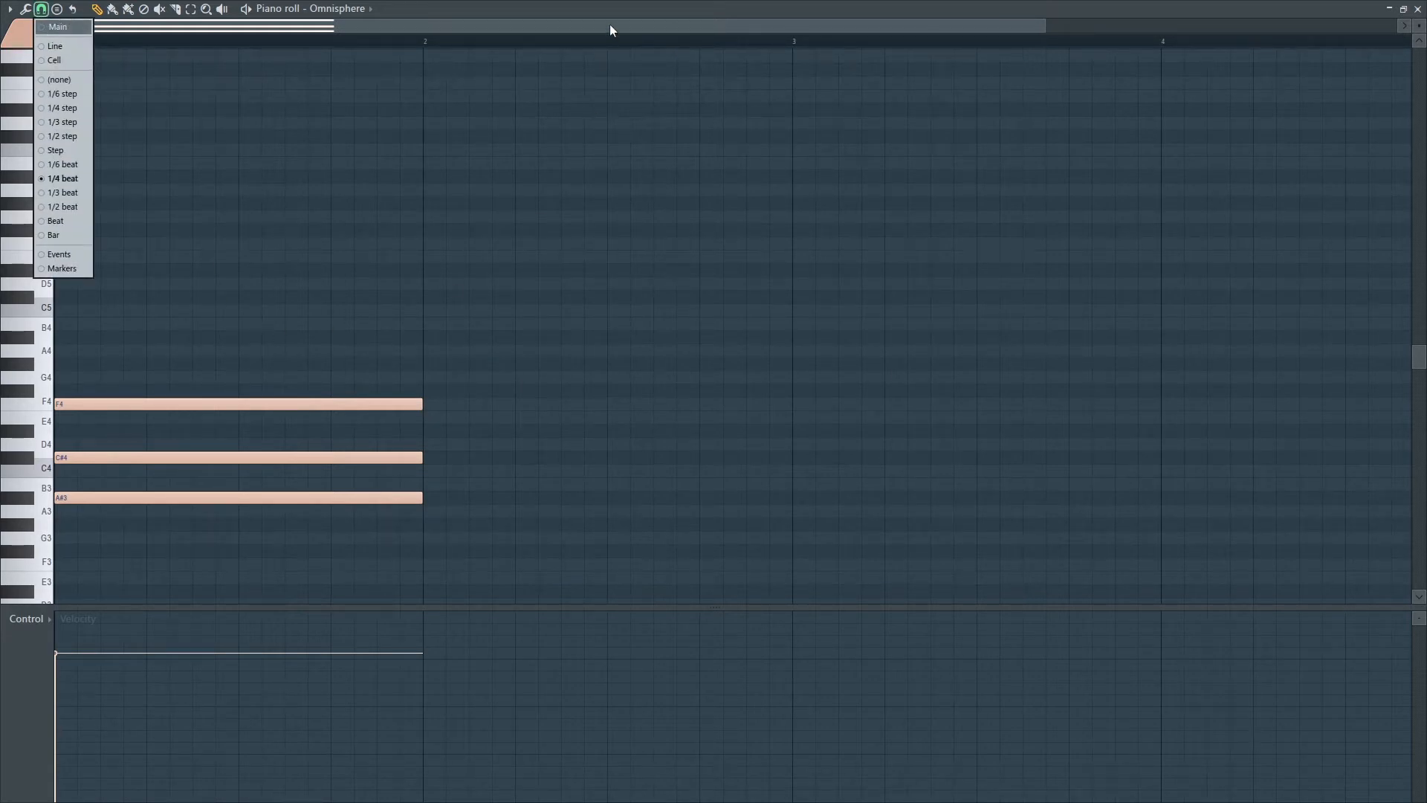
{"action": "left_click", "coordinate": [631, 4]}
Add a one-bar D#5 note on top of the bar 1 chord and play it back.
{"action": "scroll", "coordinate": [281, 382], "scroll_direction": "down", "scroll_amount": 3}
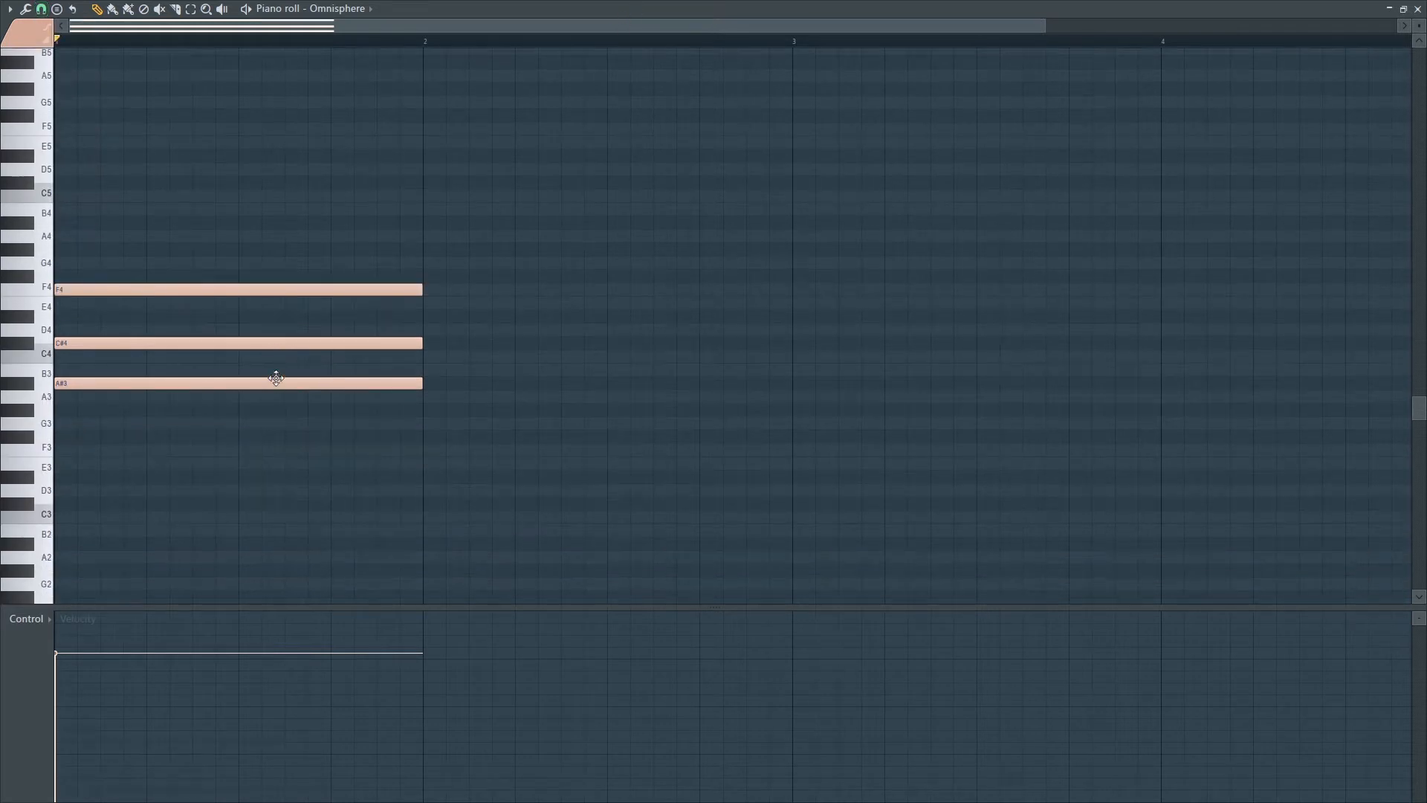
{"action": "key", "text": "space"}
{"action": "key", "text": "space"}
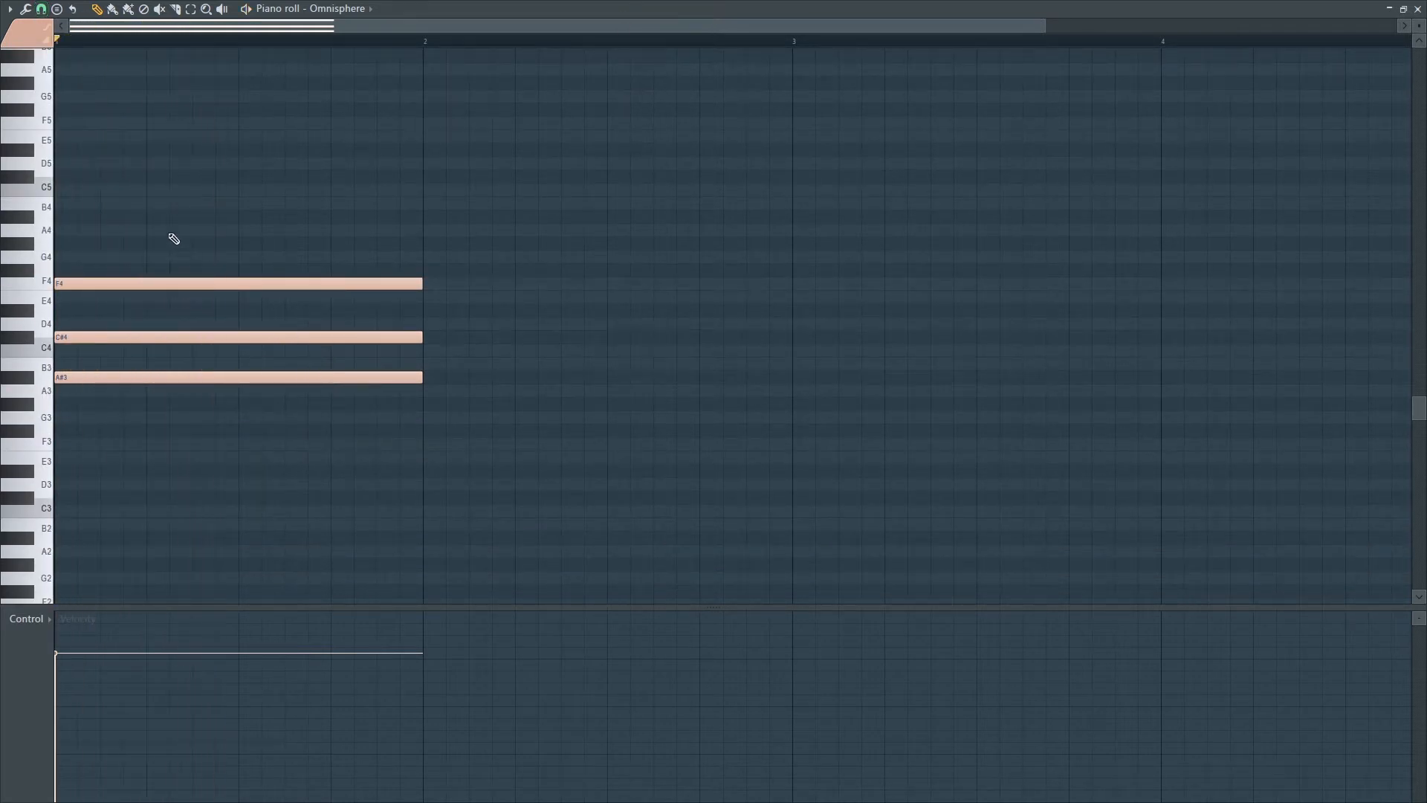
{"action": "left_click", "coordinate": [64, 150]}
{"action": "key", "text": "space"}
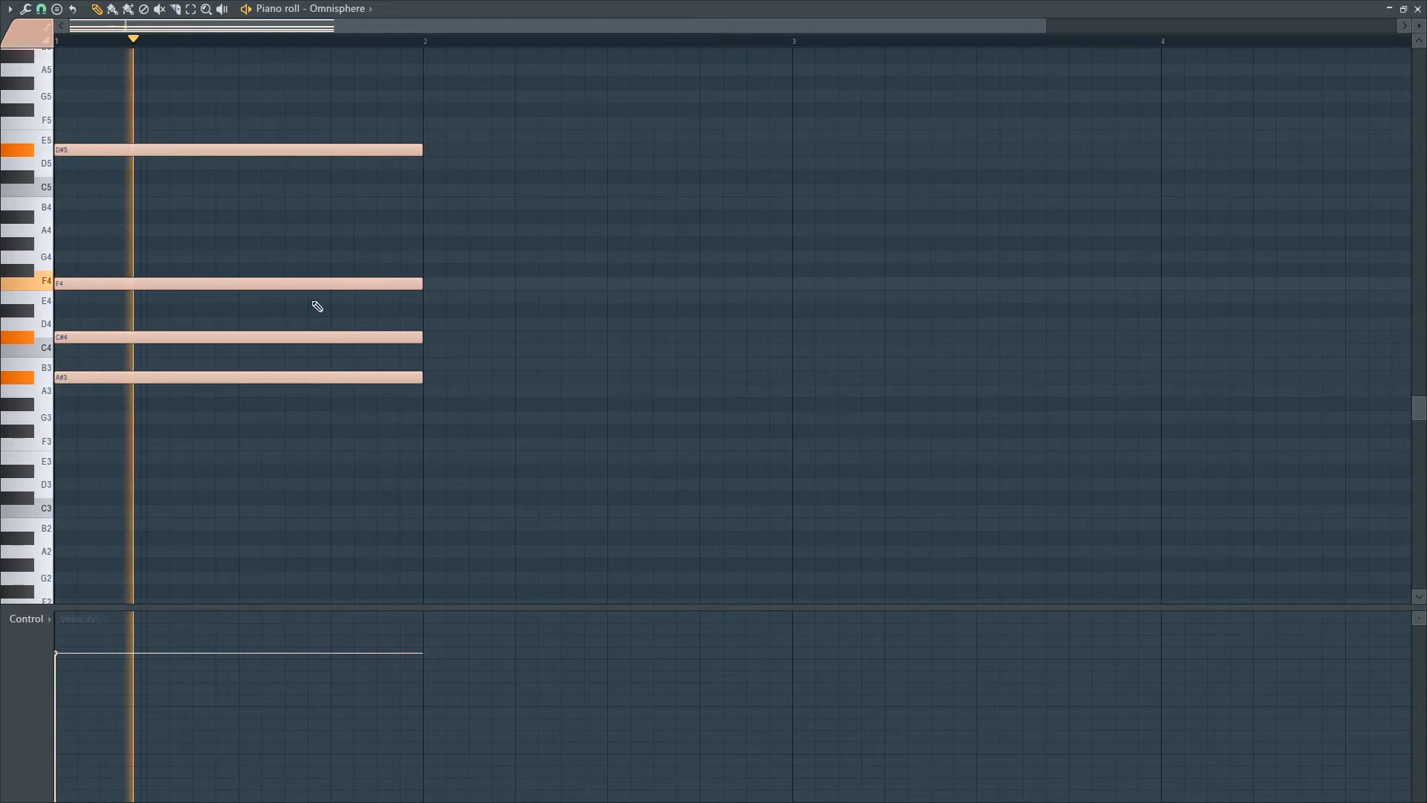
{"action": "key", "text": "space"}
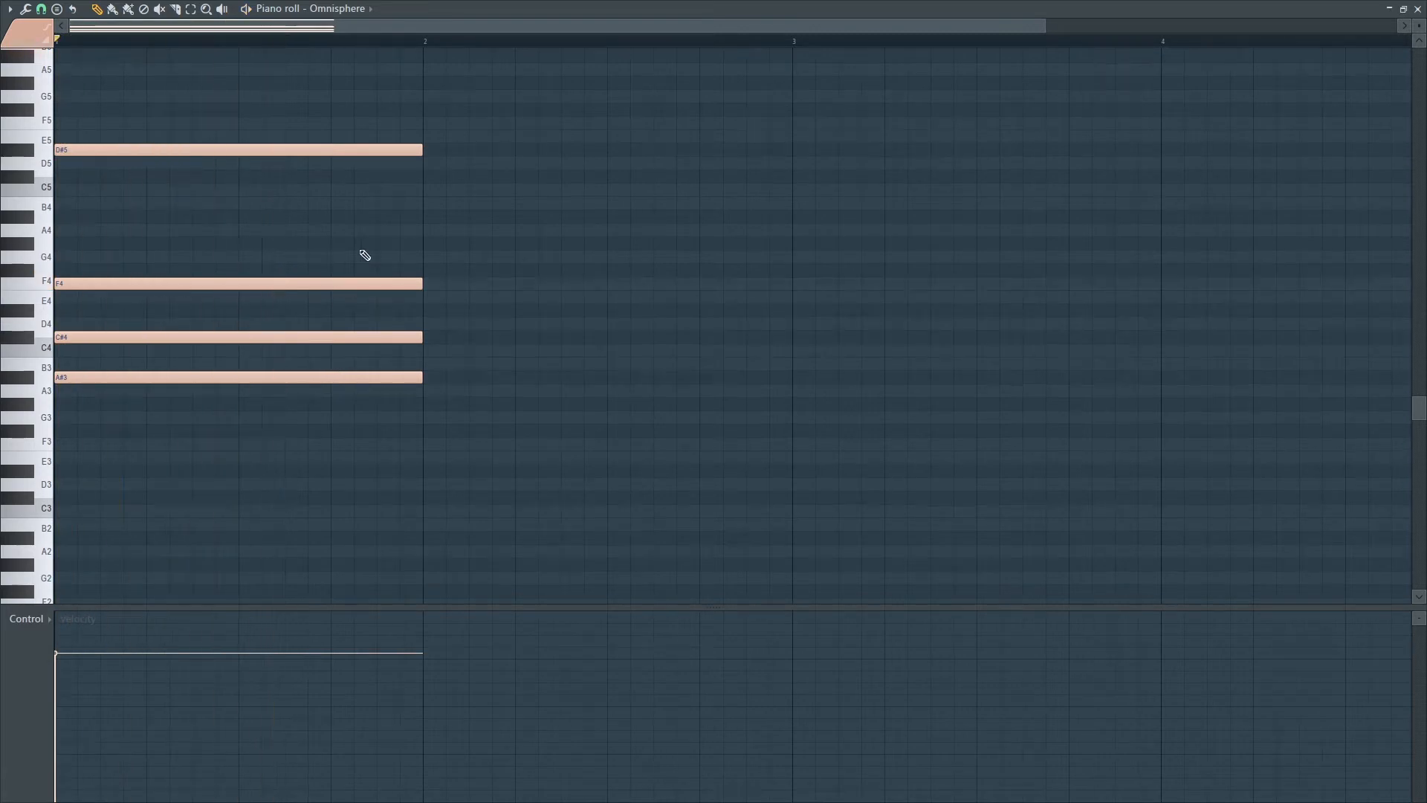
{"action": "left_click", "coordinate": [1403, 9]}
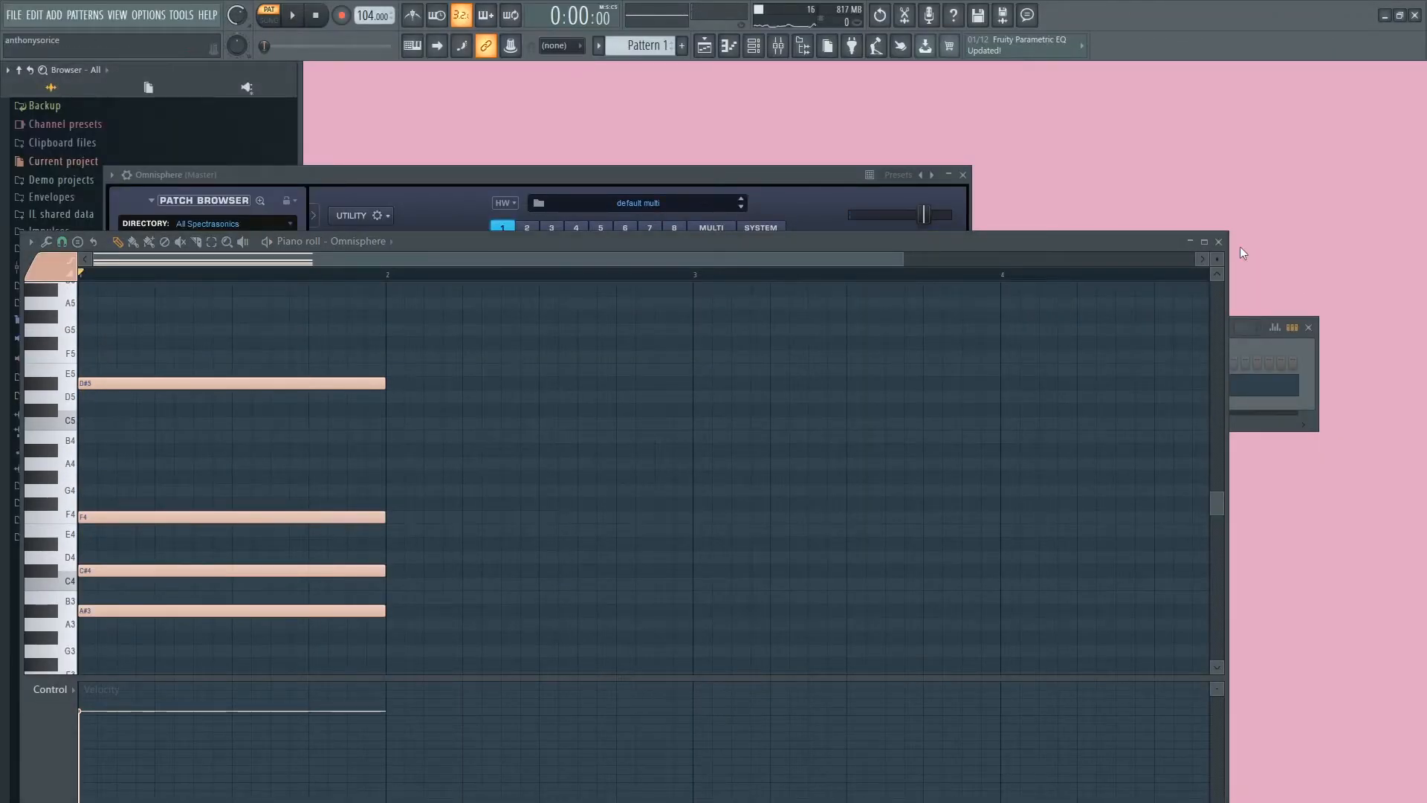
{"action": "left_click", "coordinate": [1203, 241]}
Place a one-bar C5 note at the start of bar 2 and play it back from late in bar 1.
{"action": "key", "text": "space"}
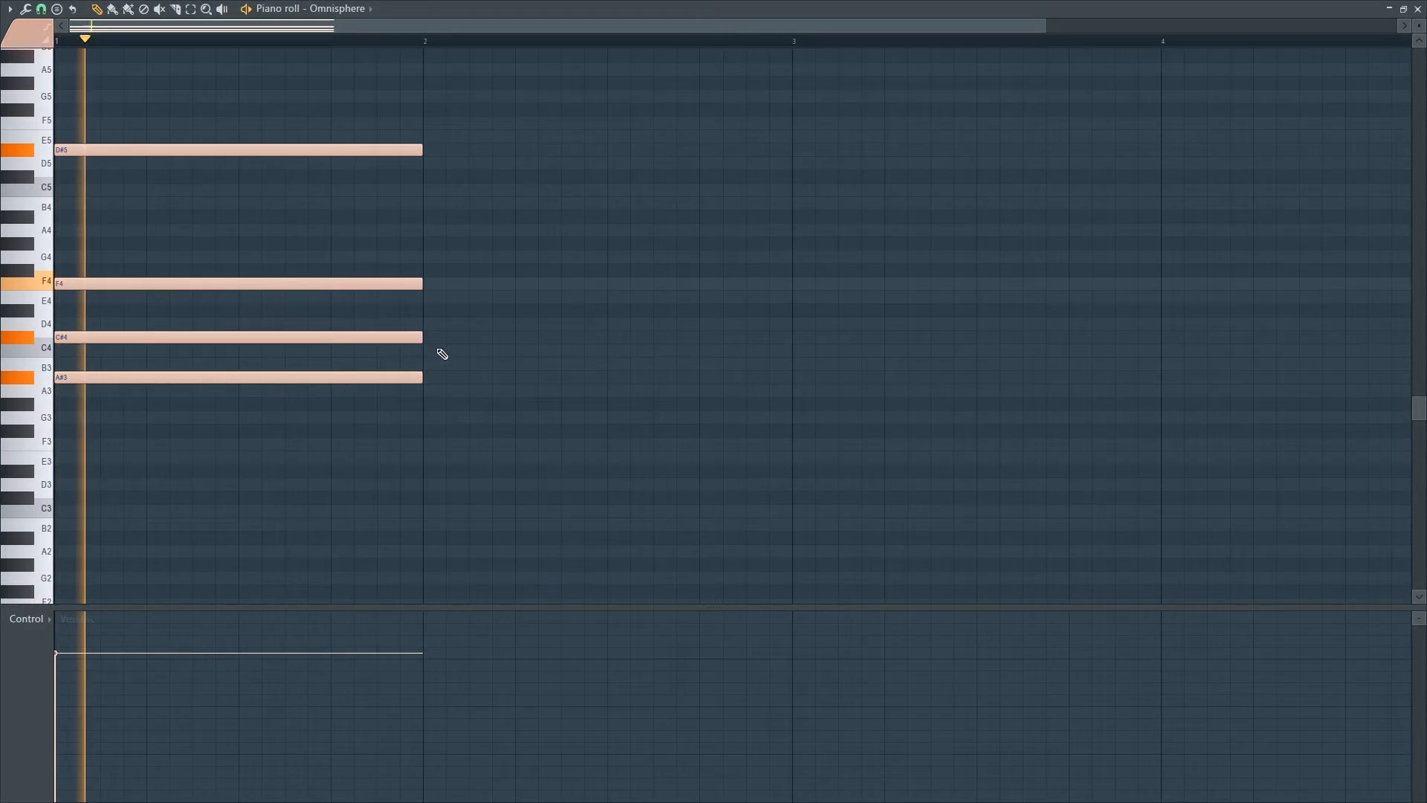
{"action": "left_click", "coordinate": [444, 191]}
{"action": "left_click", "coordinate": [377, 38]}
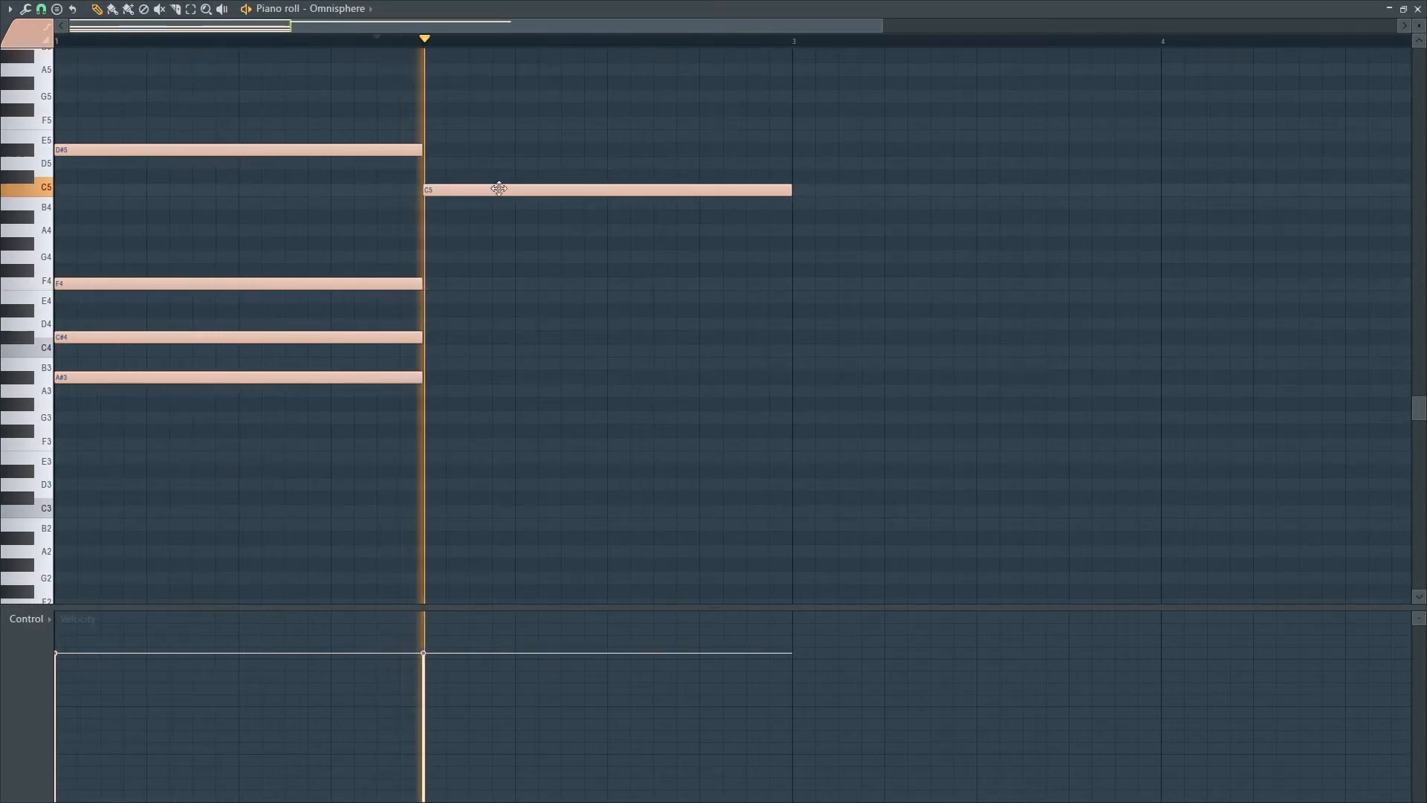
{"action": "key", "text": "space"}
{"action": "key", "text": "space"}
Add one-bar G#4 and D#4 notes below the C5 note in bar 2, playing back the chord after each.
{"action": "left_click", "coordinate": [449, 243]}
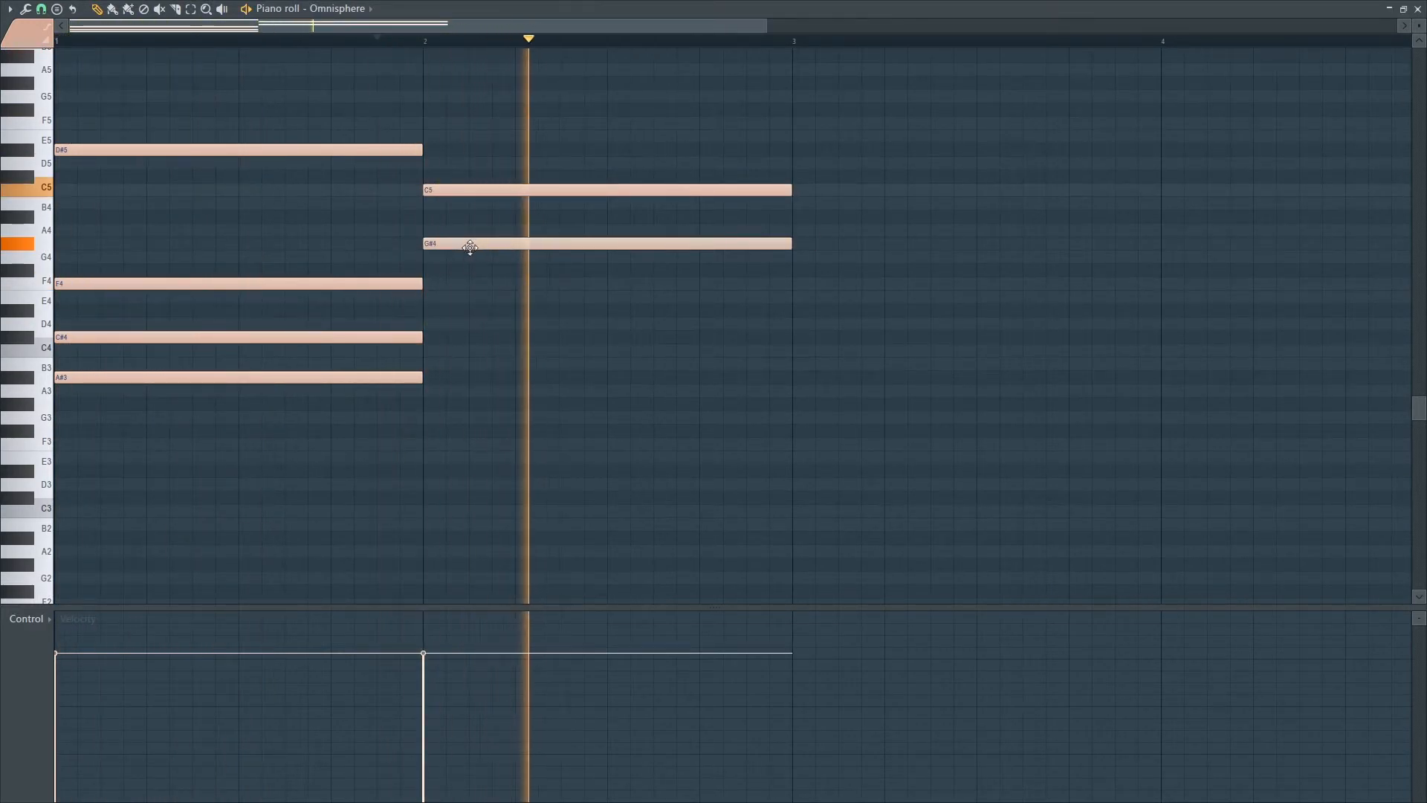
{"action": "key", "text": "space"}
{"action": "key", "text": "space"}
{"action": "key", "text": "space"}
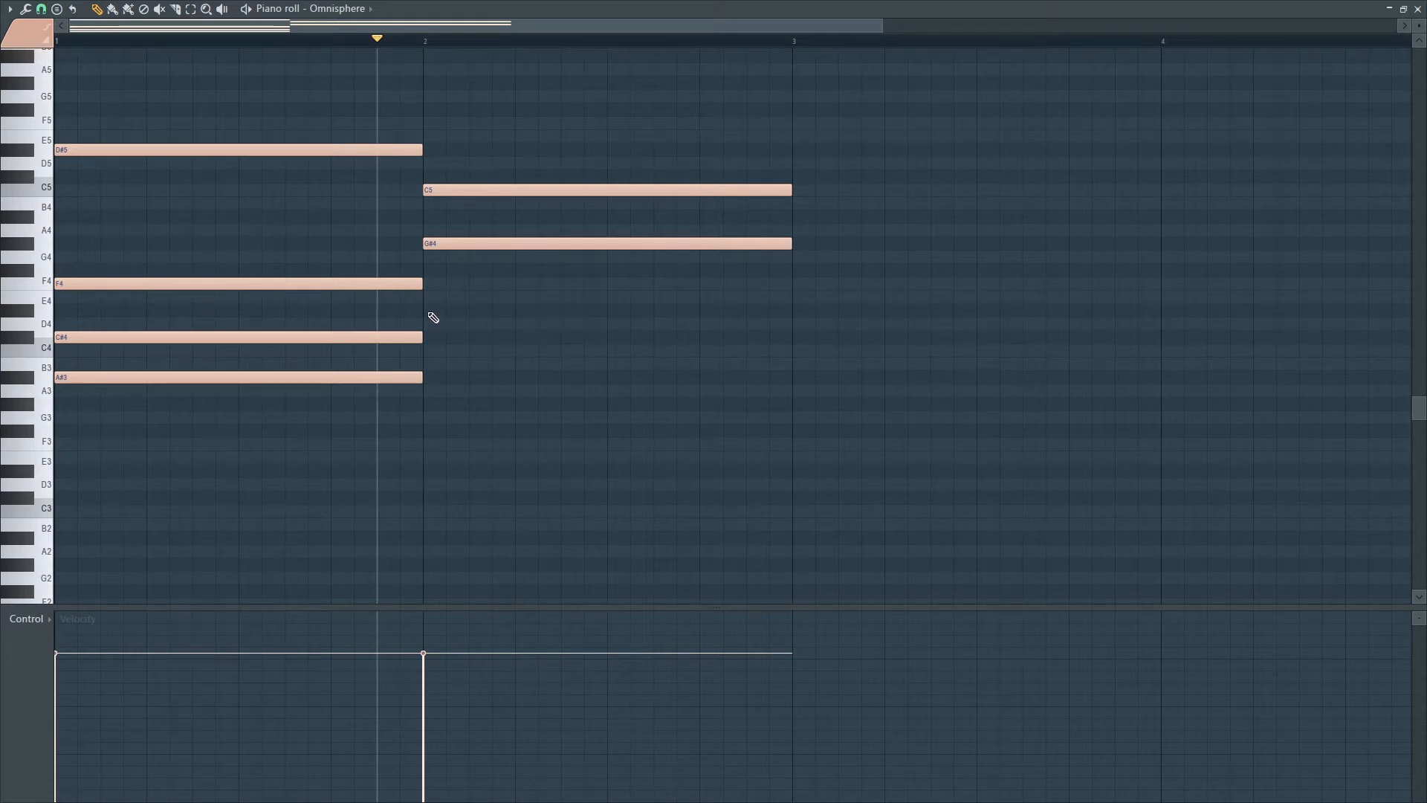
{"action": "left_click", "coordinate": [432, 311]}
{"action": "key", "text": "space"}
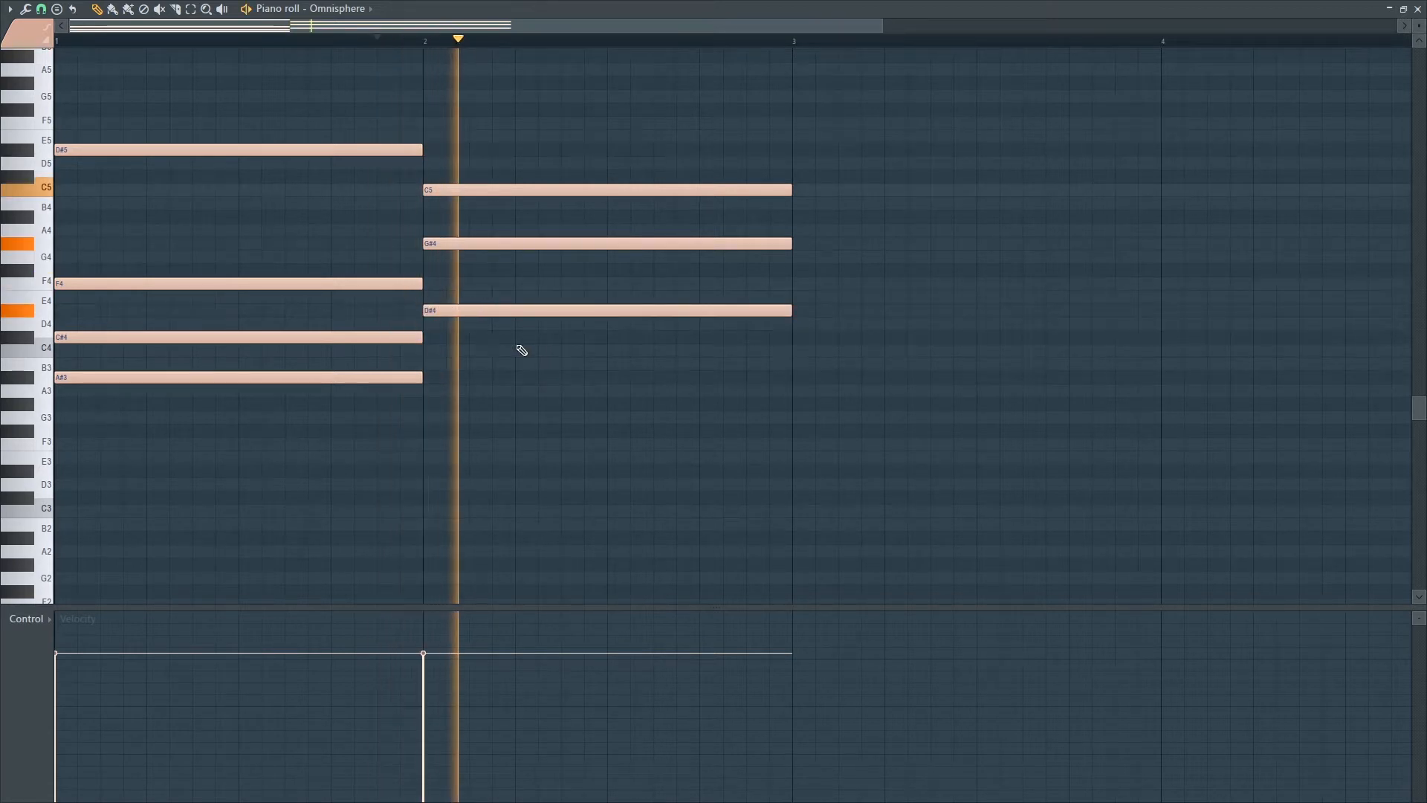
{"action": "key", "text": "space"}
Add a one-bar F3 bass note under the bar 2 chord and play it back.
{"action": "left_click_drag", "start_coordinate": [468, 411], "coordinate": [455, 447]}
{"action": "key", "text": "space"}
{"action": "key", "text": "space"}
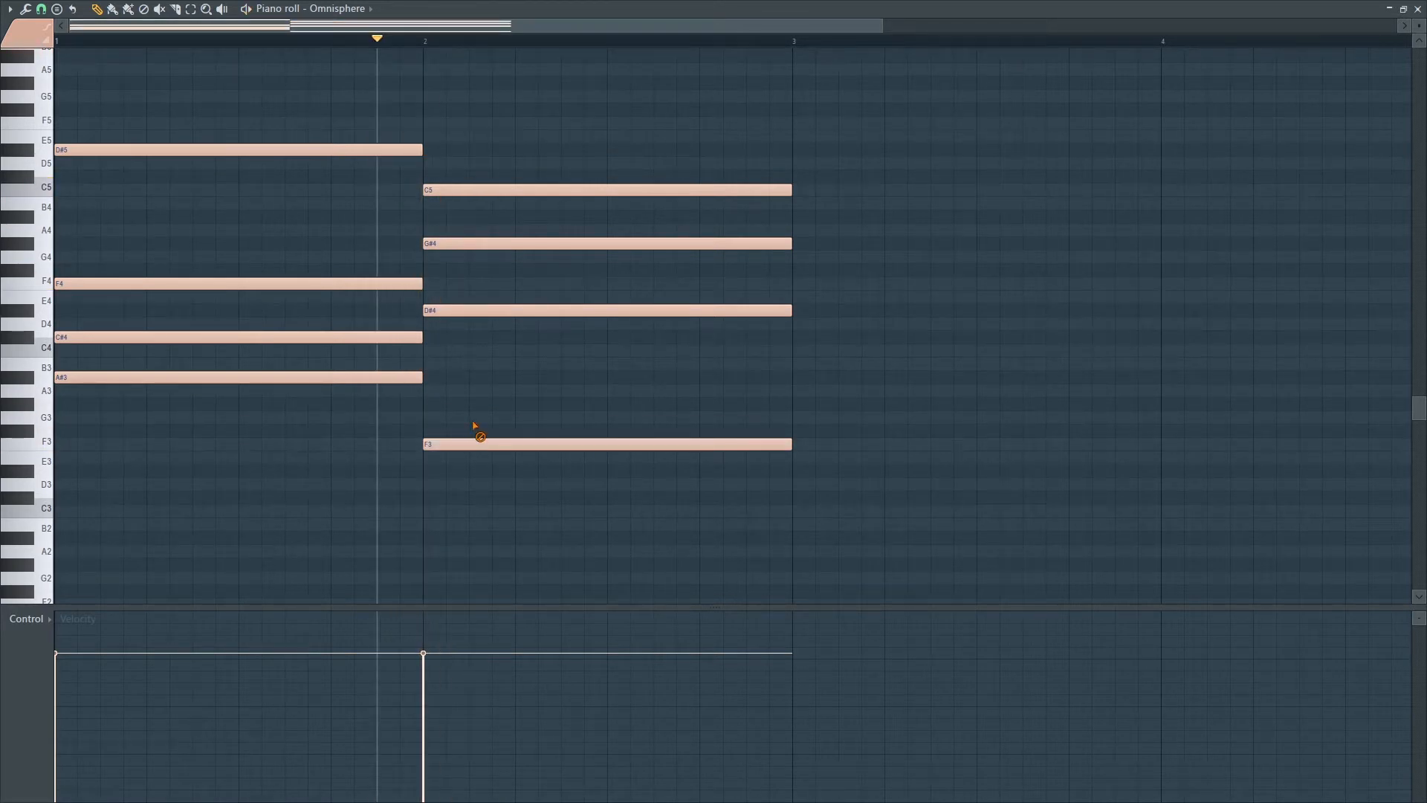
{"action": "key", "text": "space"}
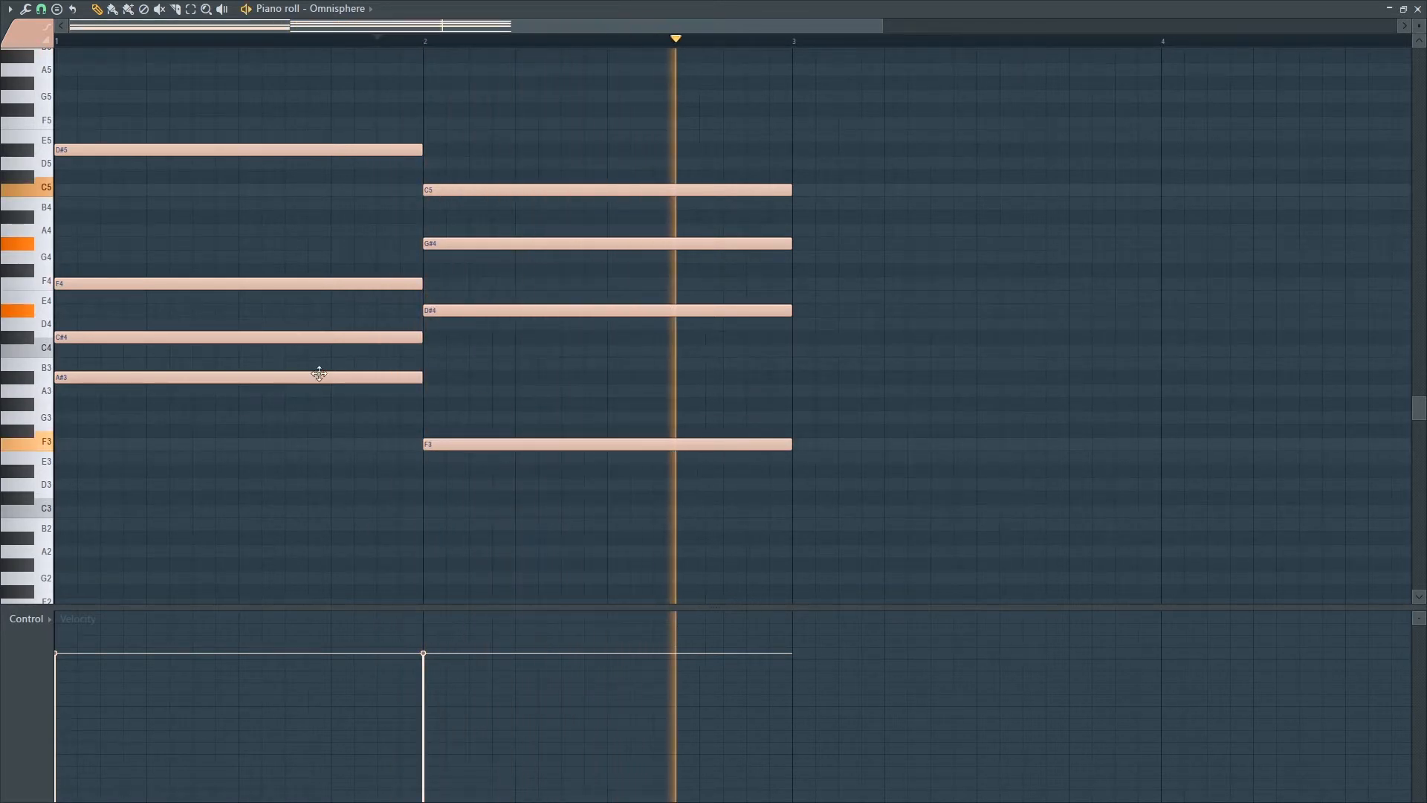
{"action": "key", "text": "space"}
Place a C#5 note at the start of bar 3, lengthen it to two bars, and play it from late in bar 2.
{"action": "scroll", "coordinate": [625, 240], "scroll_direction": "down", "scroll_amount": 3}
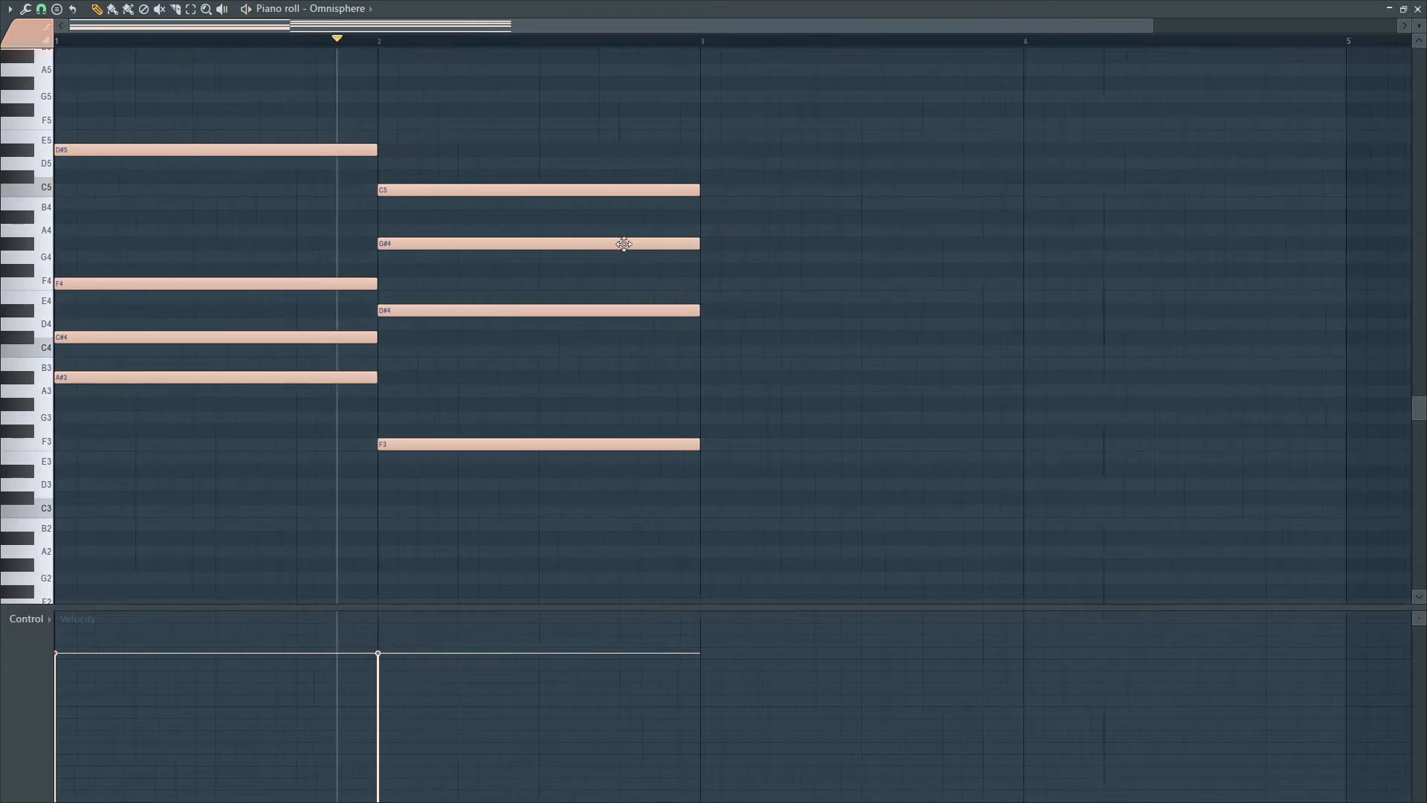
{"action": "left_click", "coordinate": [608, 176]}
{"action": "left_click_drag", "start_coordinate": [883, 178], "coordinate": [1165, 210]}
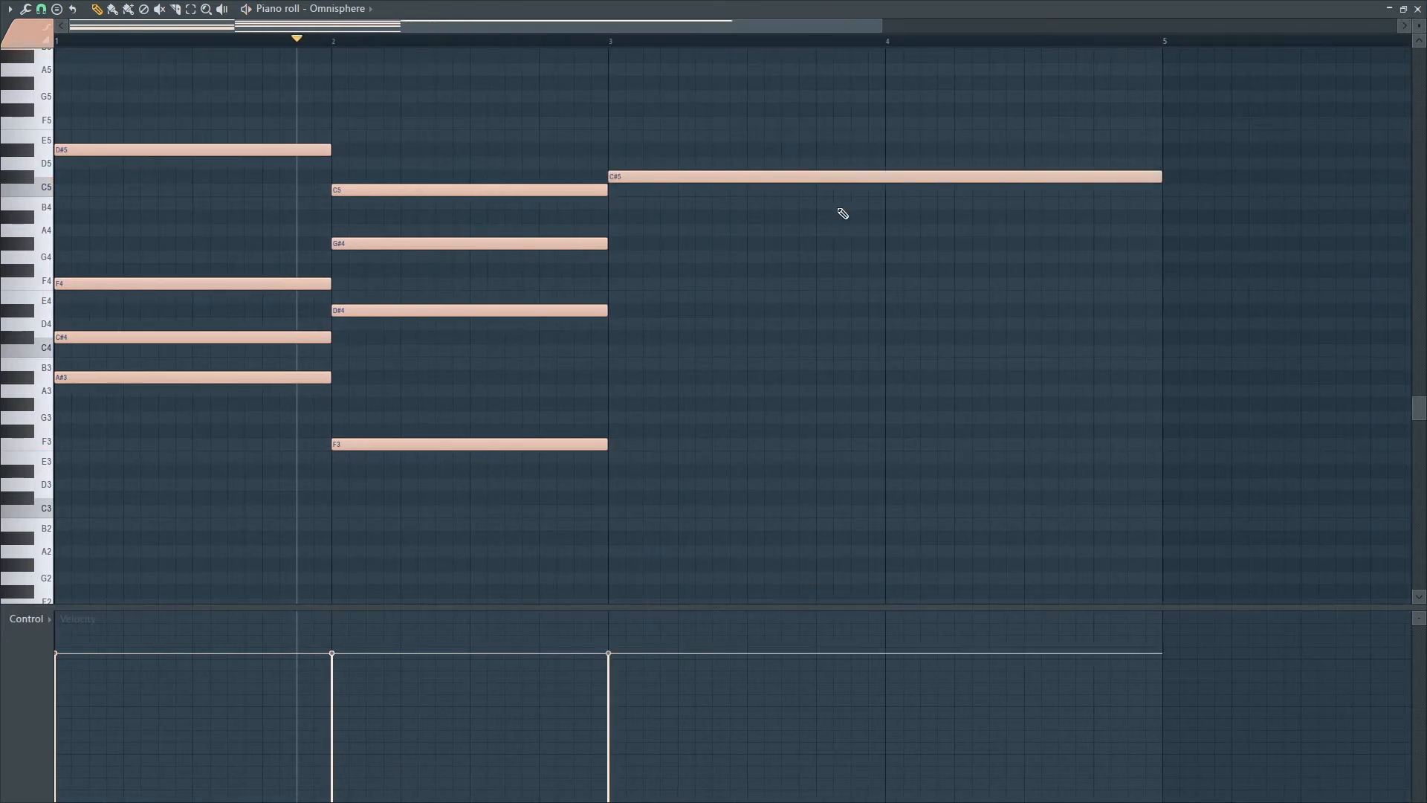
{"action": "left_click", "coordinate": [573, 39]}
{"action": "key", "text": "space"}
{"action": "key", "text": "space"}
Add two-bar A#4 and F4 notes from the start of bar 3 beneath the C#5 note, playing back after each.
{"action": "left_click", "coordinate": [624, 229]}
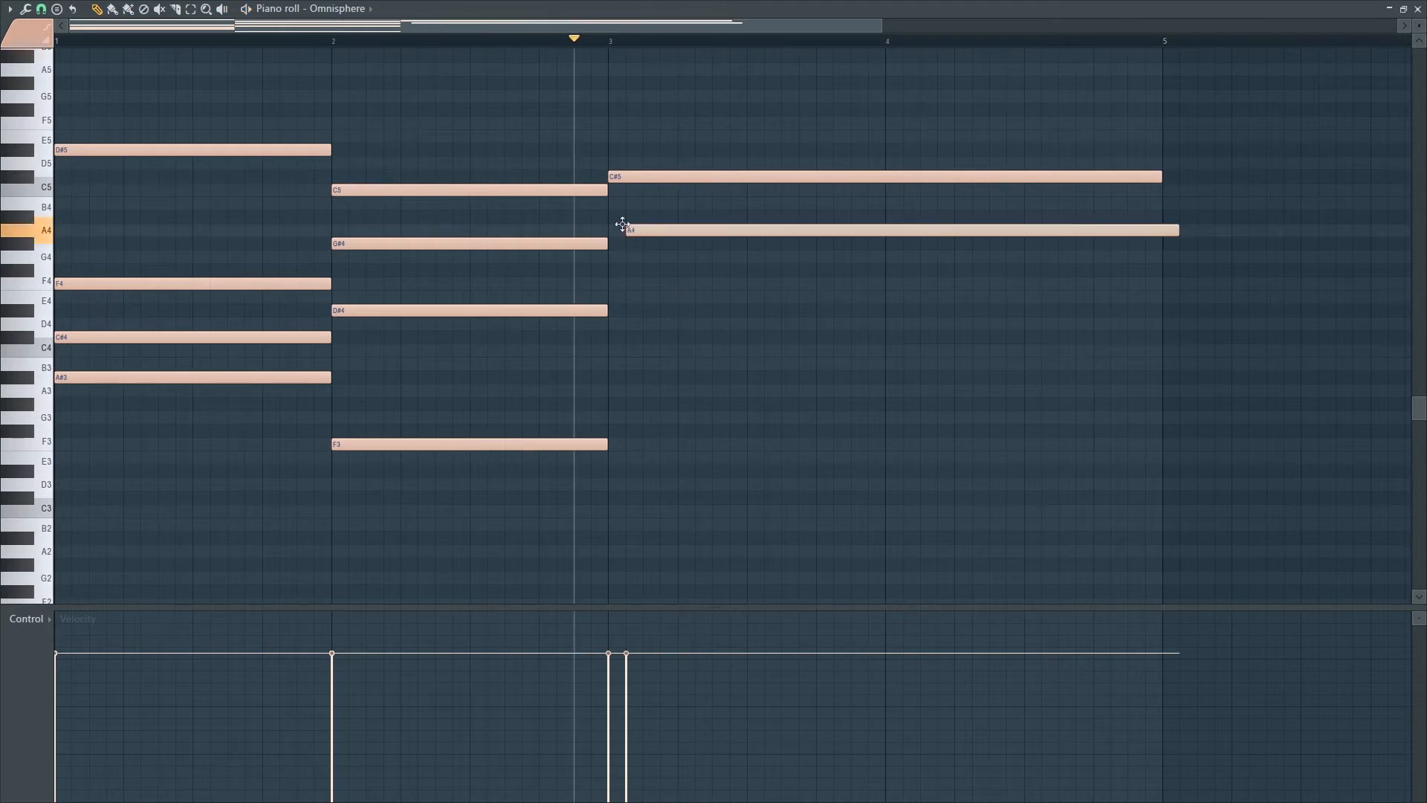
{"action": "left_click_drag", "start_coordinate": [622, 224], "coordinate": [632, 216]}
{"action": "key", "text": "space"}
{"action": "key", "text": "space"}
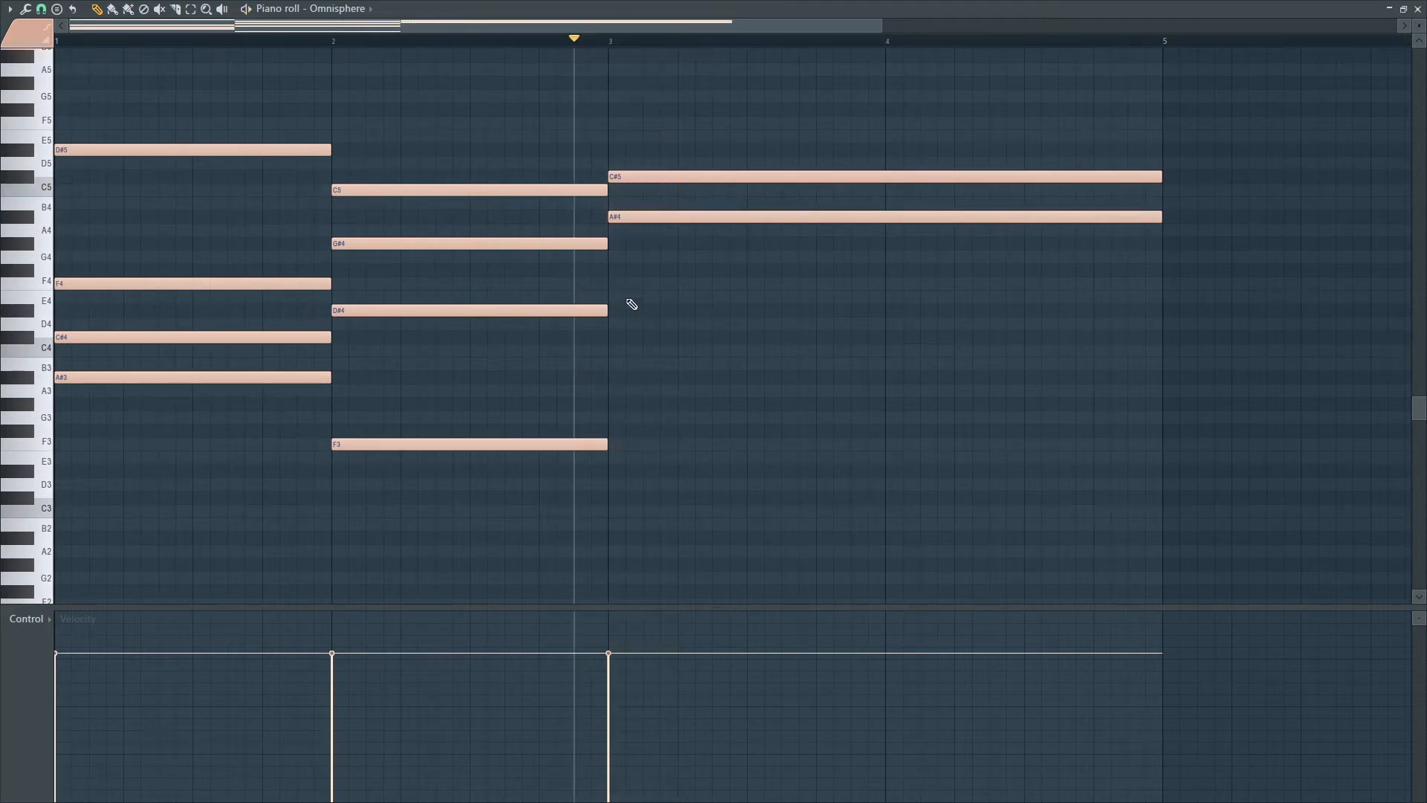
{"action": "left_click_drag", "start_coordinate": [632, 285], "coordinate": [678, 287]}
{"action": "key", "text": "space"}
{"action": "key", "text": "space"}
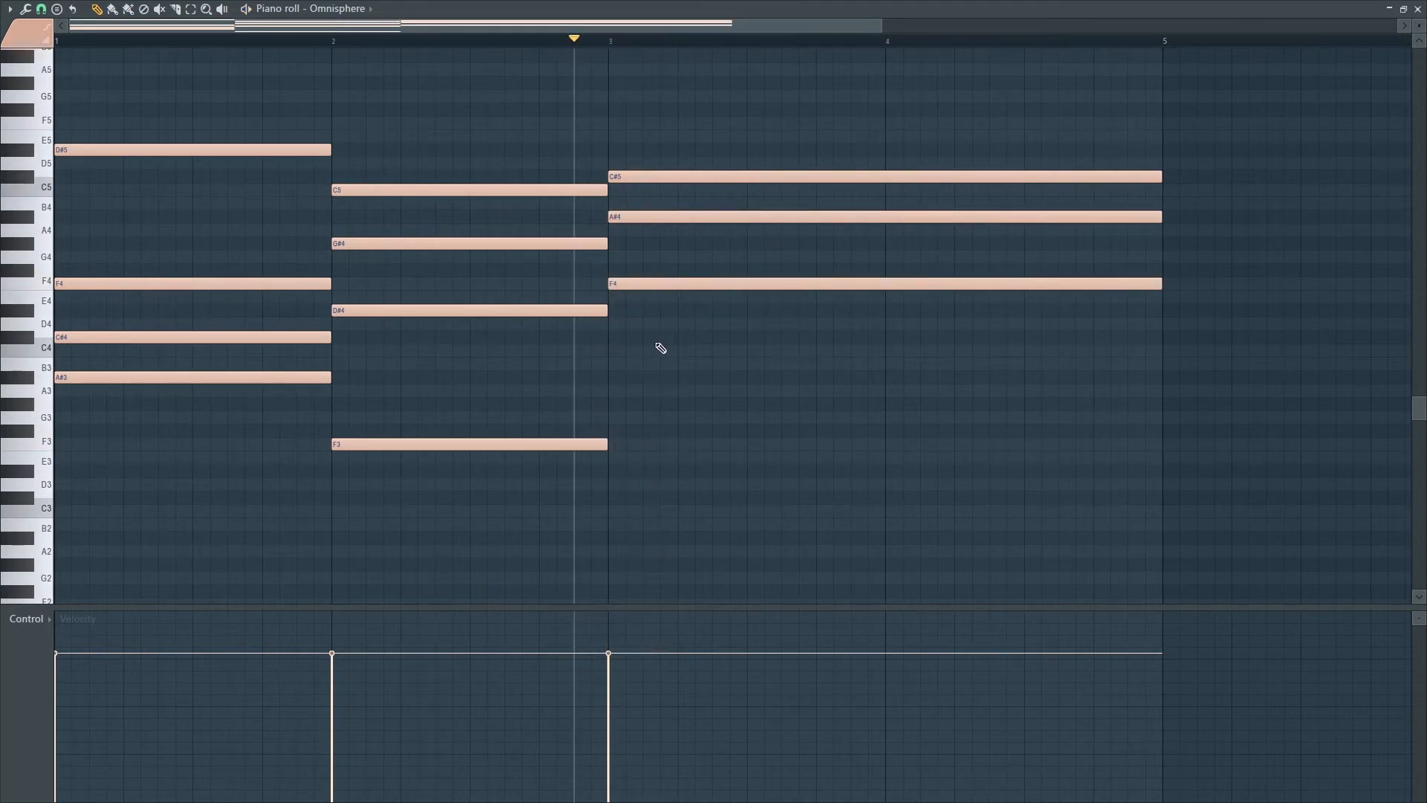
Complete the bar 3 chord with two-bar C#4 and F#3 notes and play it back.
{"action": "left_click", "coordinate": [623, 337]}
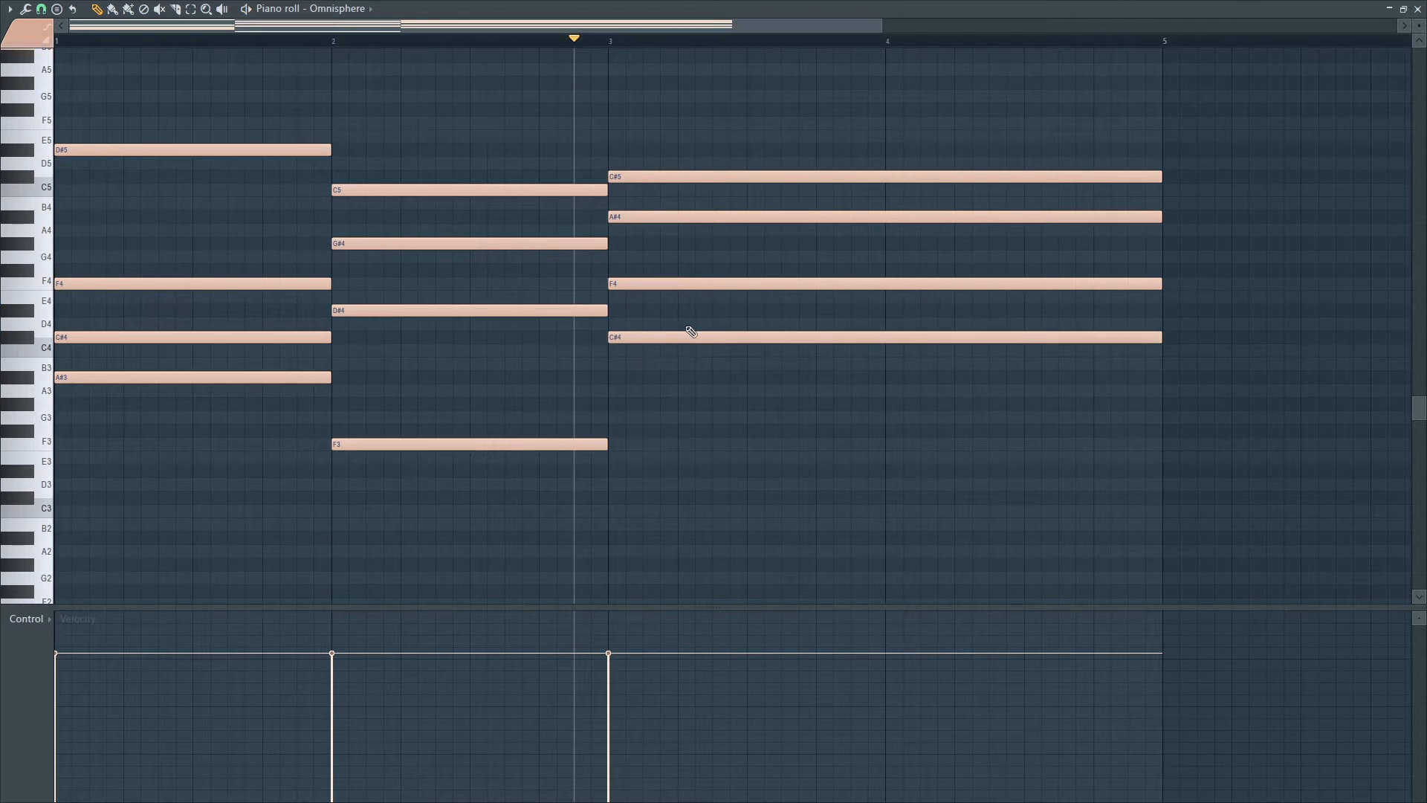
{"action": "left_click", "coordinate": [614, 433]}
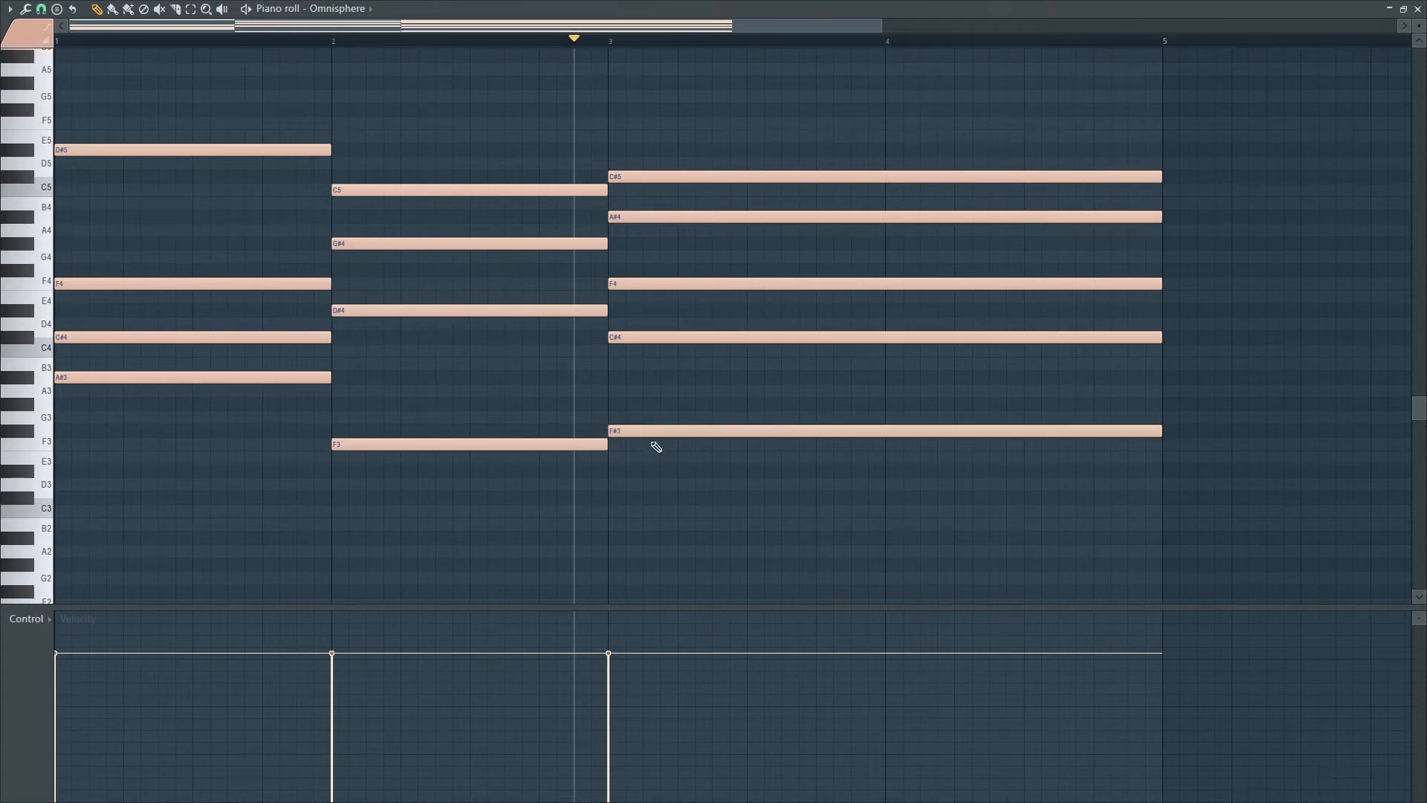
{"action": "key", "text": "space"}
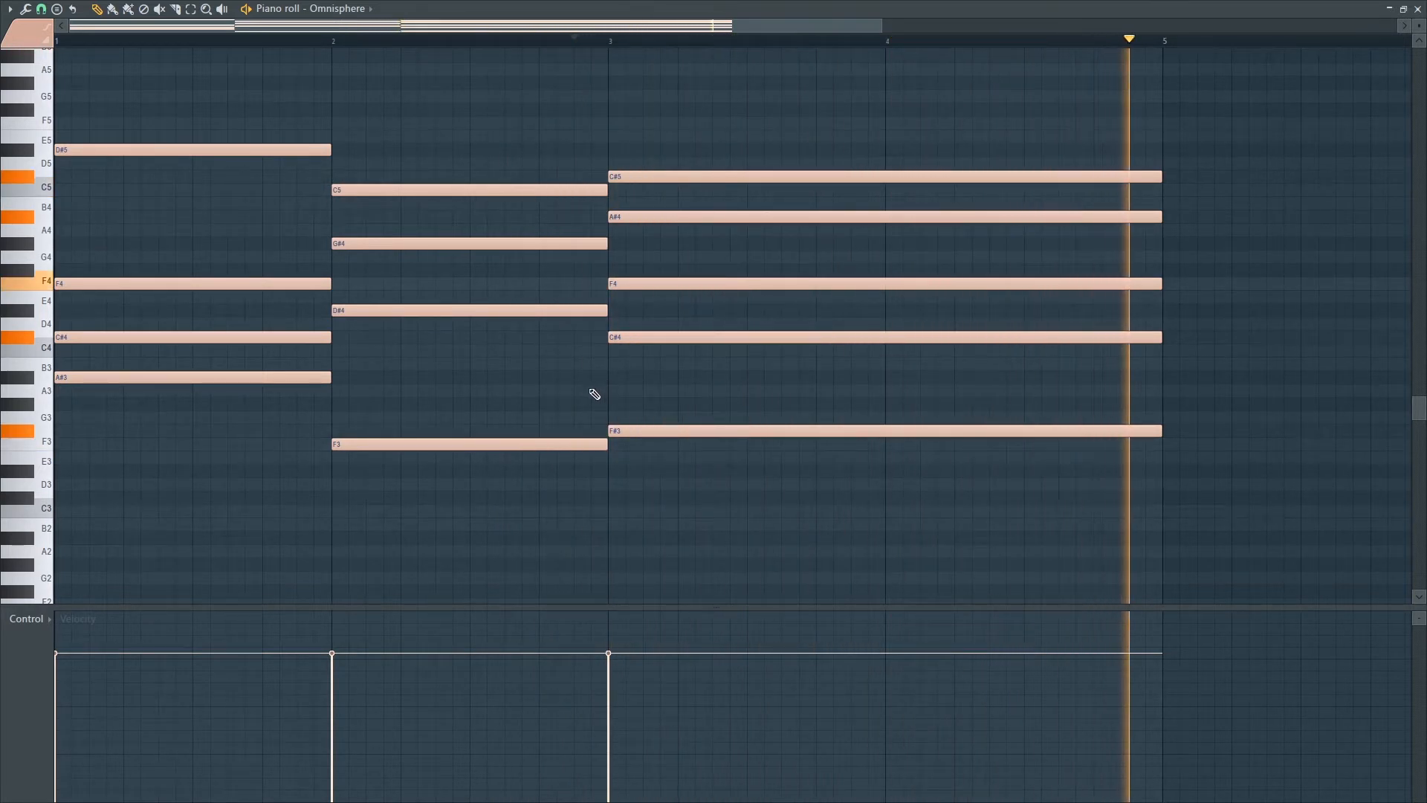
{"action": "key", "text": "space"}
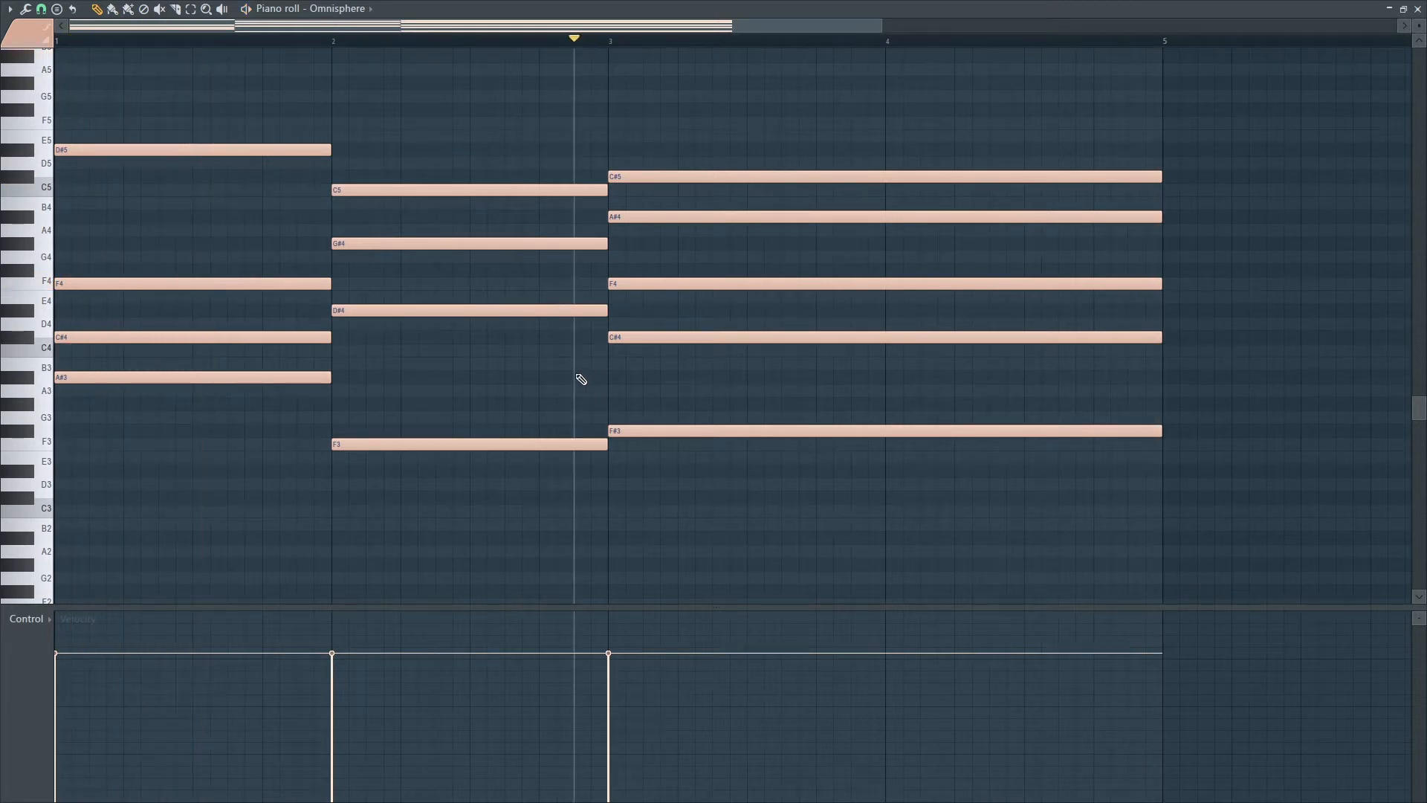
Try trimming the D#5 note to the last beat of bar 1, and restore it to a single full-bar note.
{"action": "scroll", "coordinate": [139, 325], "scroll_direction": "up", "scroll_amount": 3}
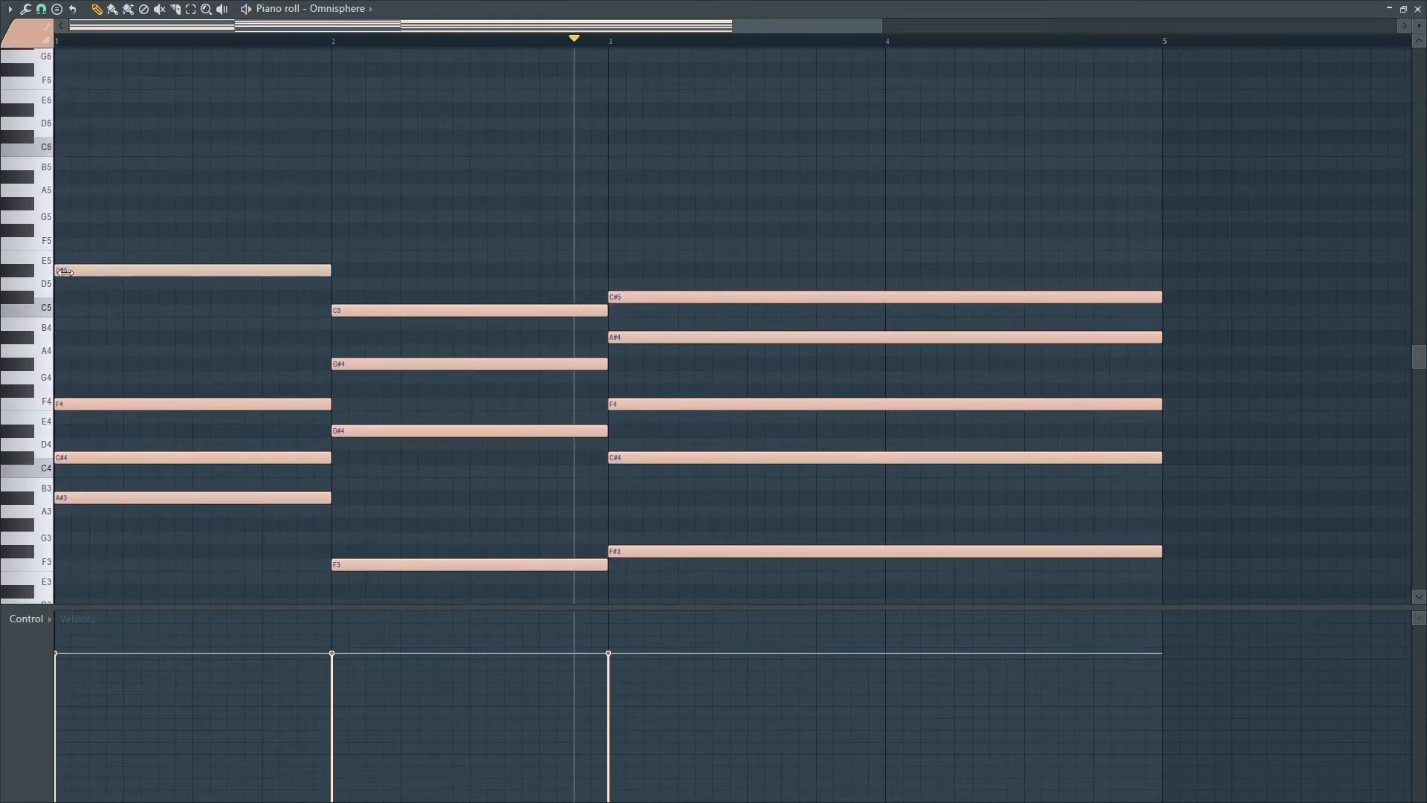
{"action": "left_click_drag", "start_coordinate": [65, 272], "coordinate": [256, 283]}
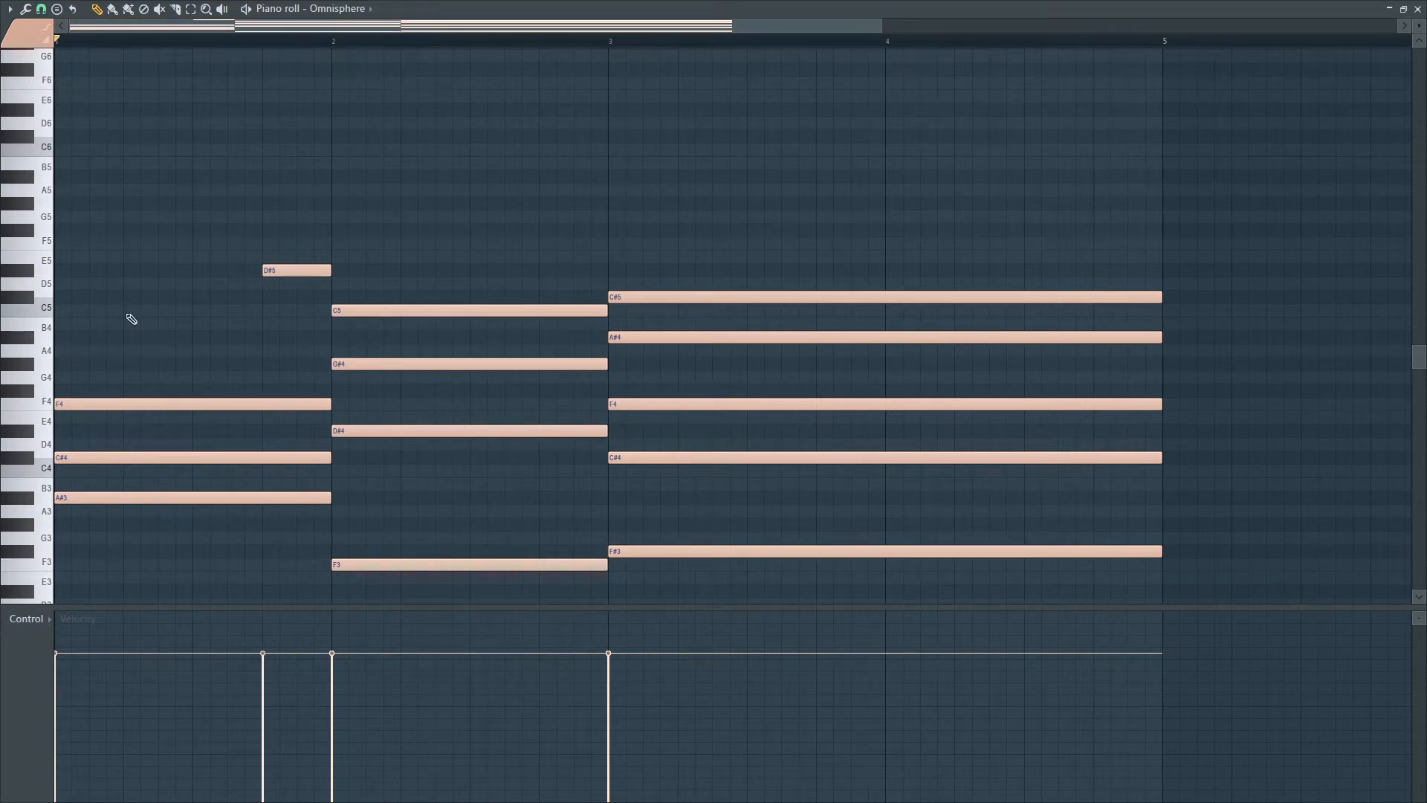
{"action": "left_click_drag", "start_coordinate": [272, 269], "coordinate": [60, 272]}
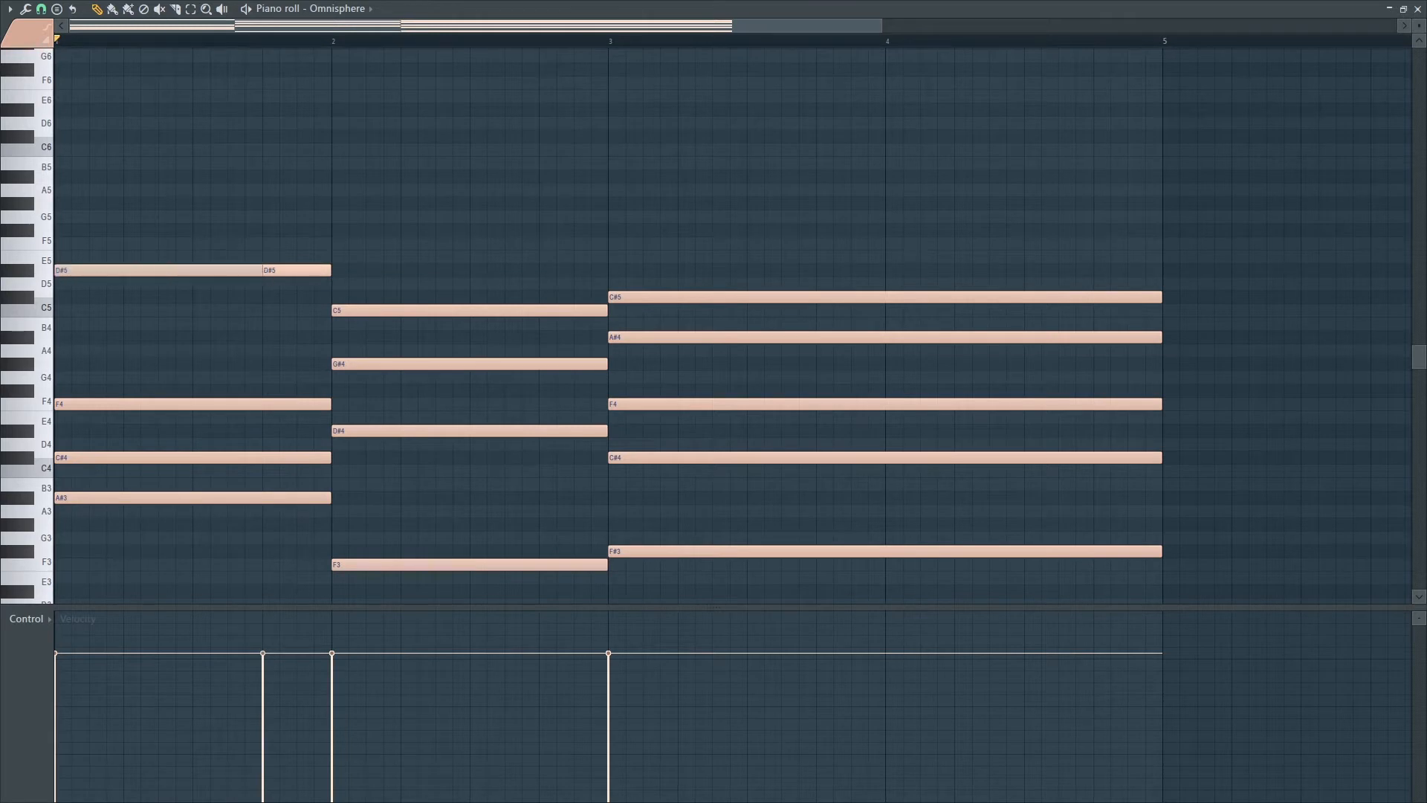
{"action": "right_click", "coordinate": [290, 273]}
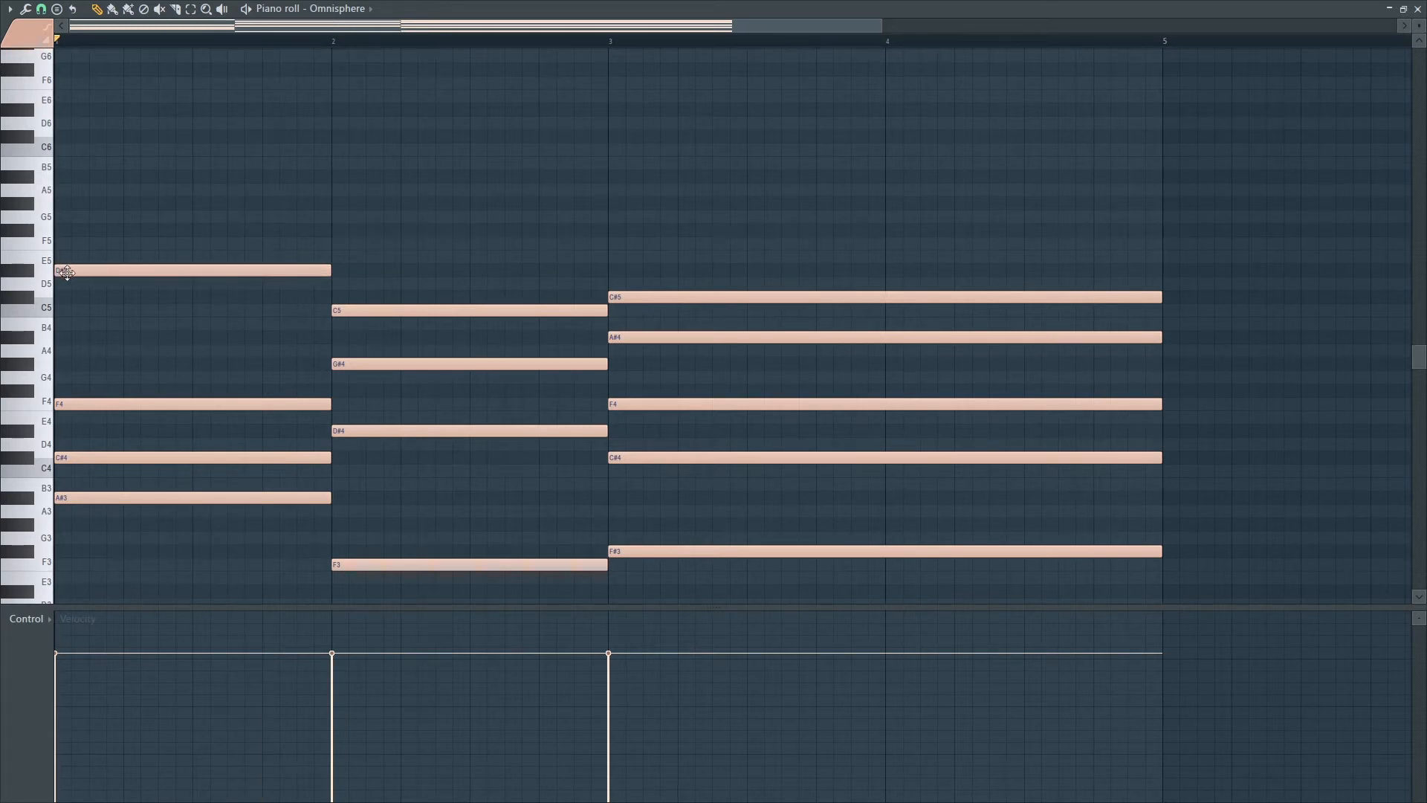
Trim the start of the D#5 note so it covers only the last beat of bar 1, and play that passage.
{"action": "left_click_drag", "start_coordinate": [58, 272], "coordinate": [267, 285]}
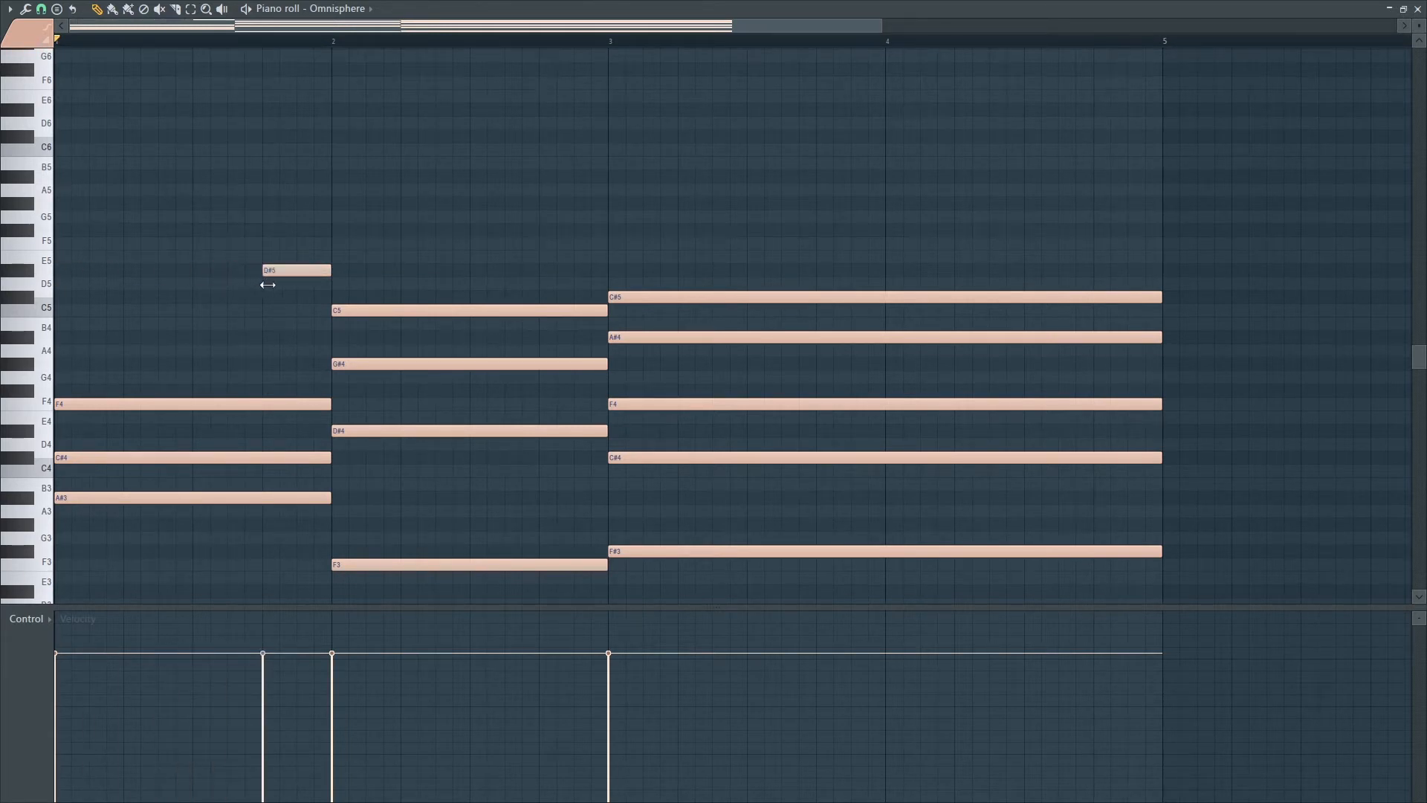
{"action": "left_click", "coordinate": [238, 40]}
{"action": "key", "text": "space"}
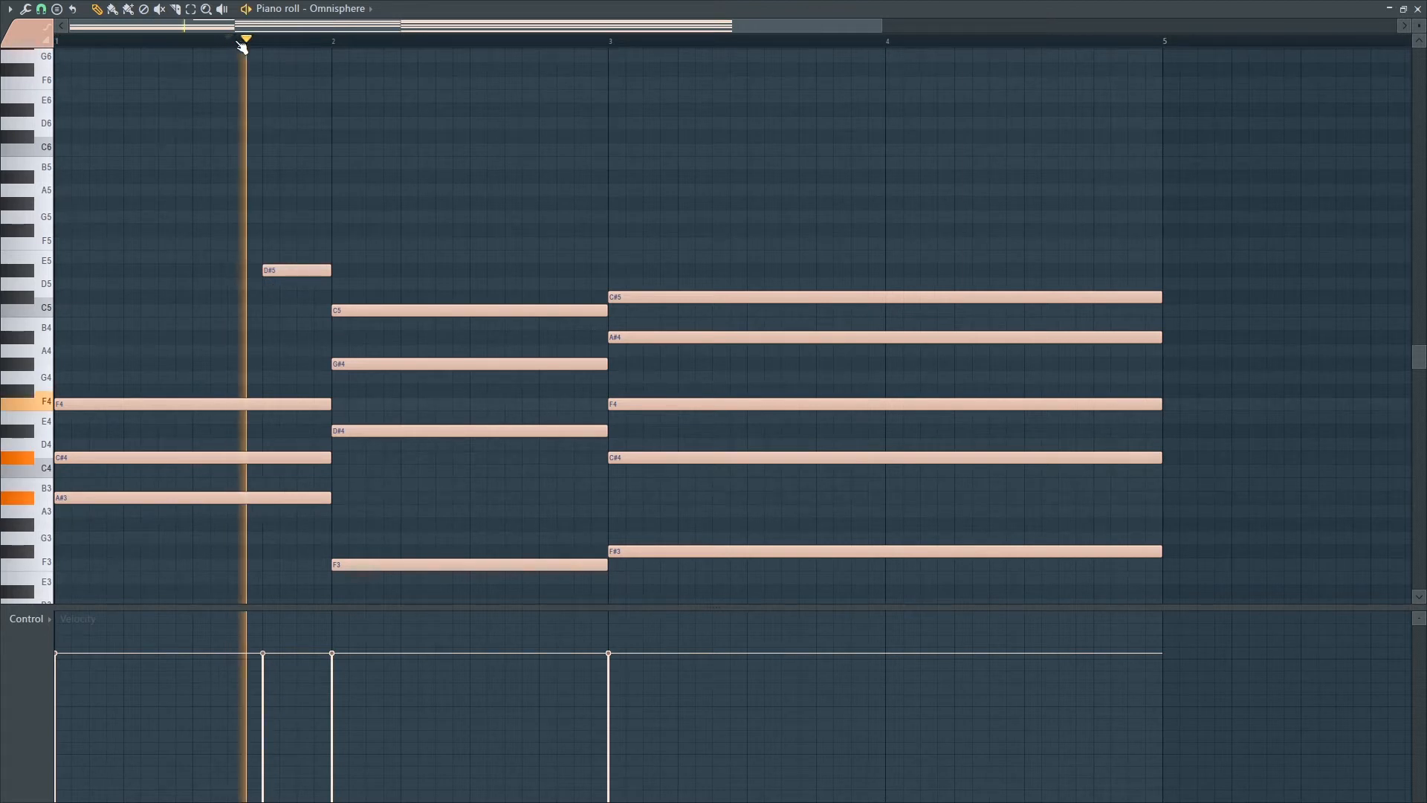
{"action": "key", "text": "space"}
{"action": "key", "text": "space"}
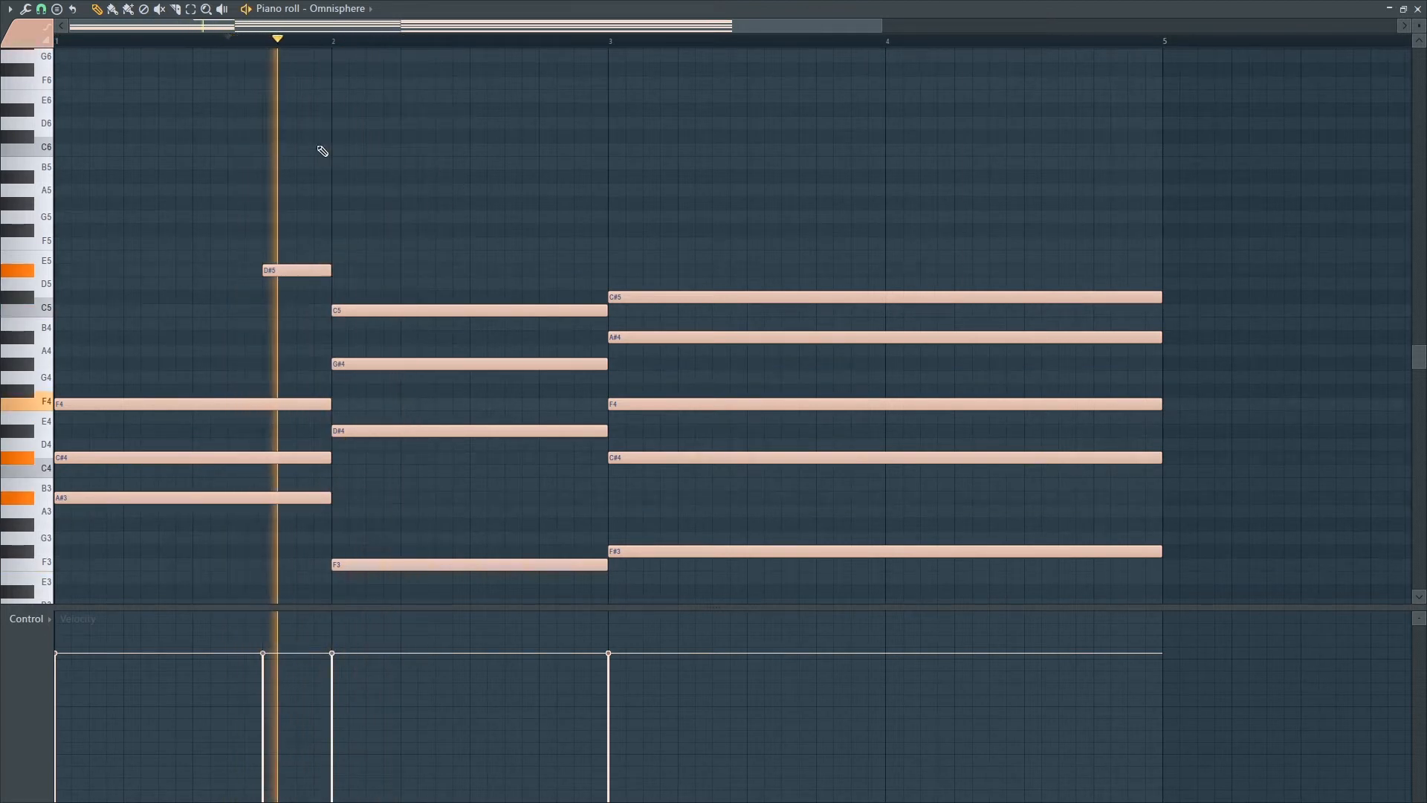
{"action": "key", "text": "space"}
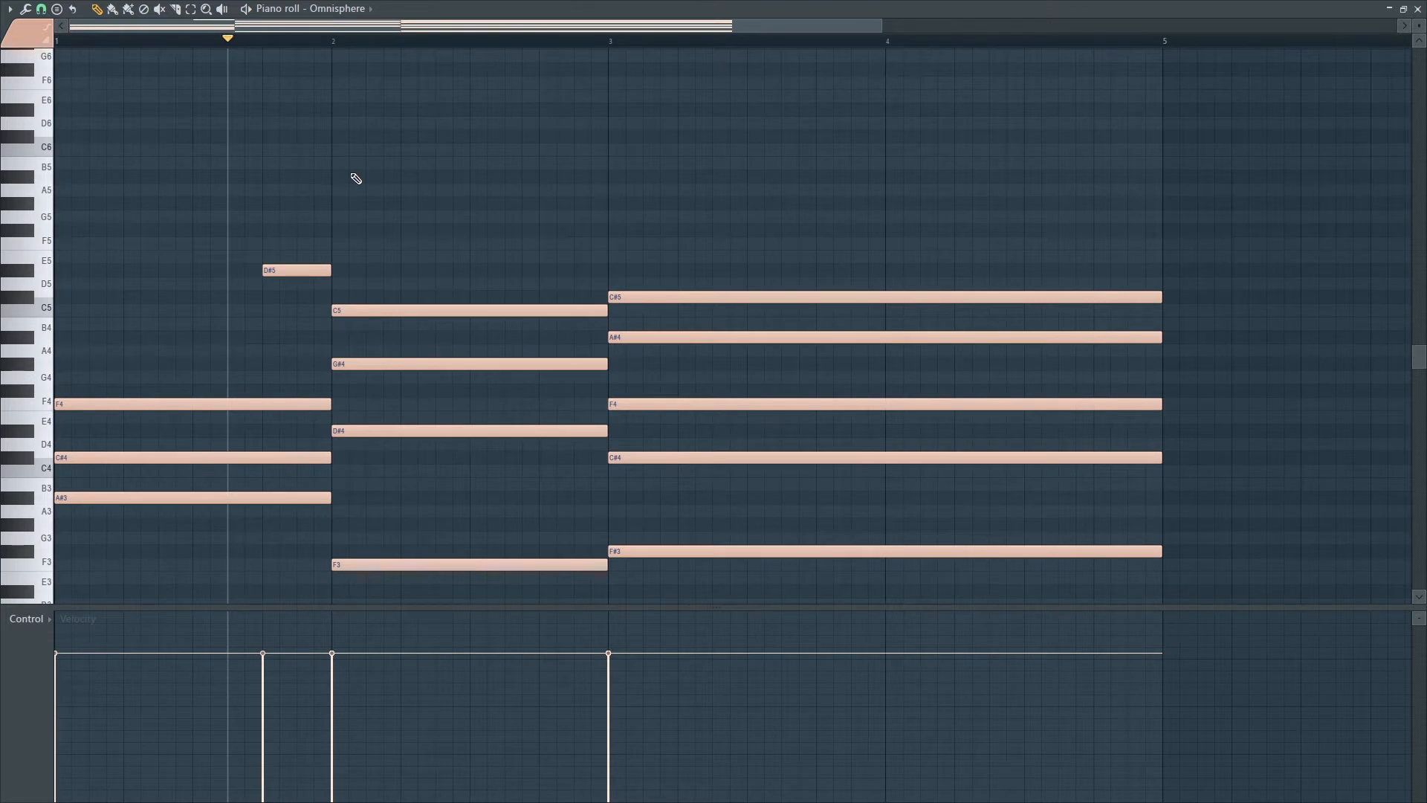
{"action": "key", "text": "space"}
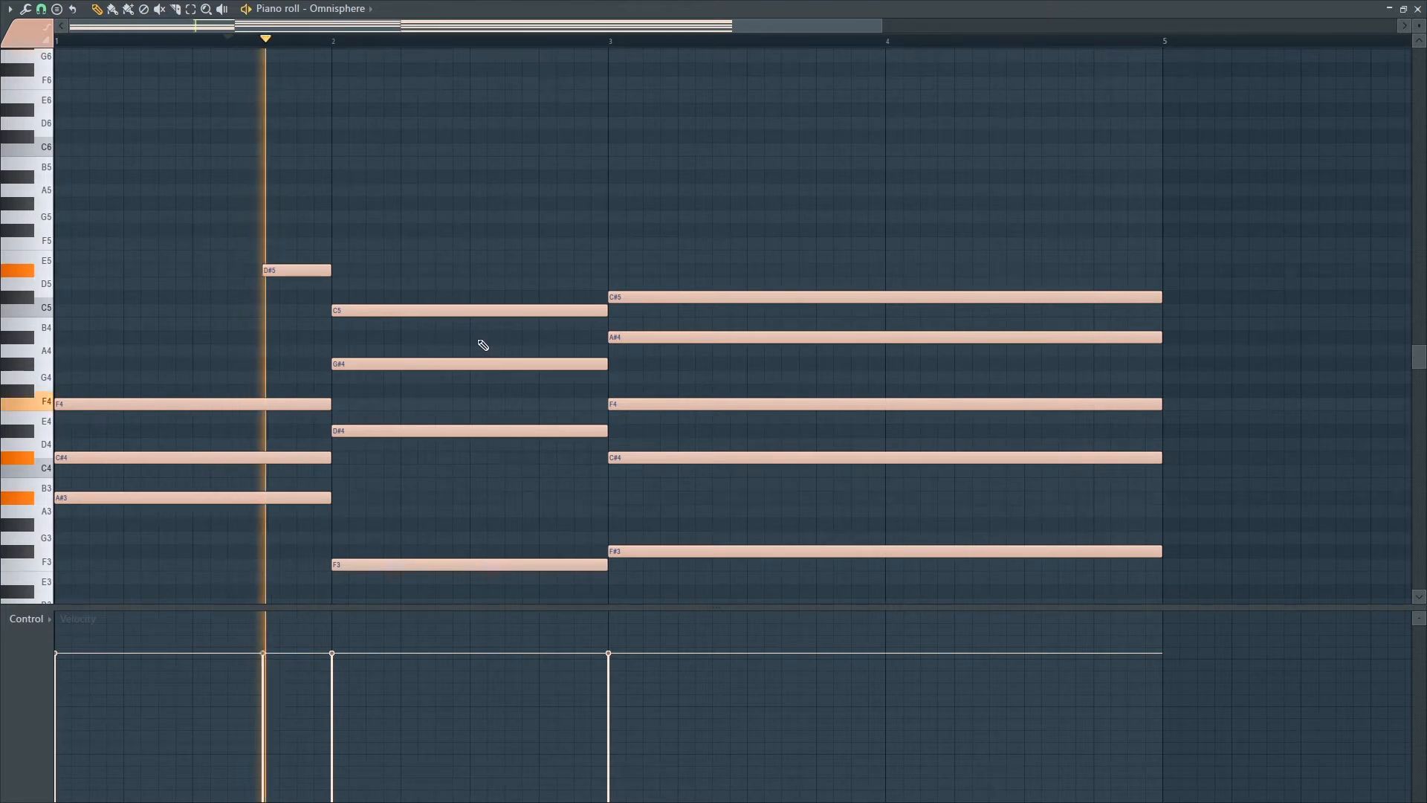
{"action": "key", "text": "space"}
Place a one-beat G#5 note on the last beat of bar 2, play it back, and return the playback position to bar 1.
{"action": "left_click", "coordinate": [544, 202]}
{"action": "key", "text": "space"}
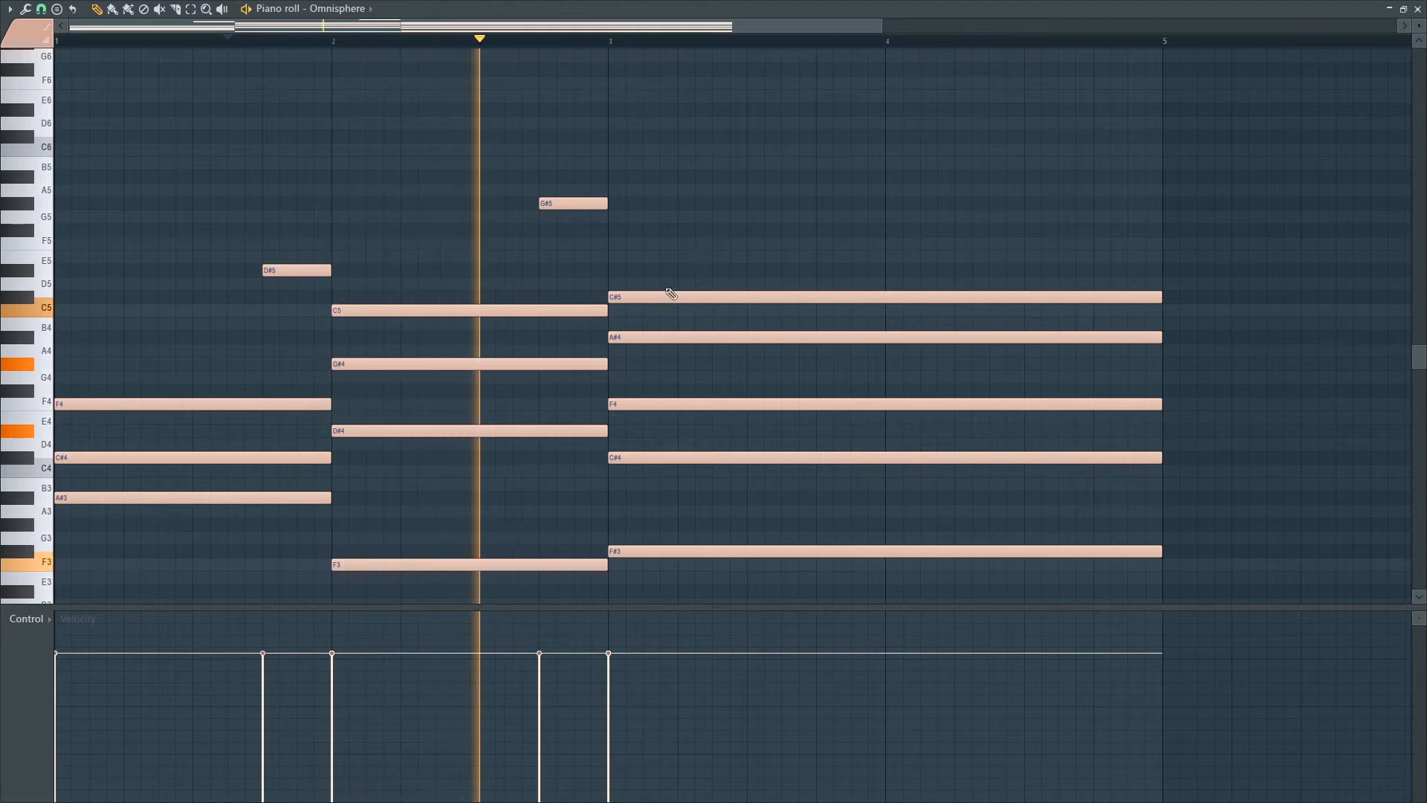
{"action": "scroll", "coordinate": [665, 231], "scroll_direction": "down", "scroll_amount": 1}
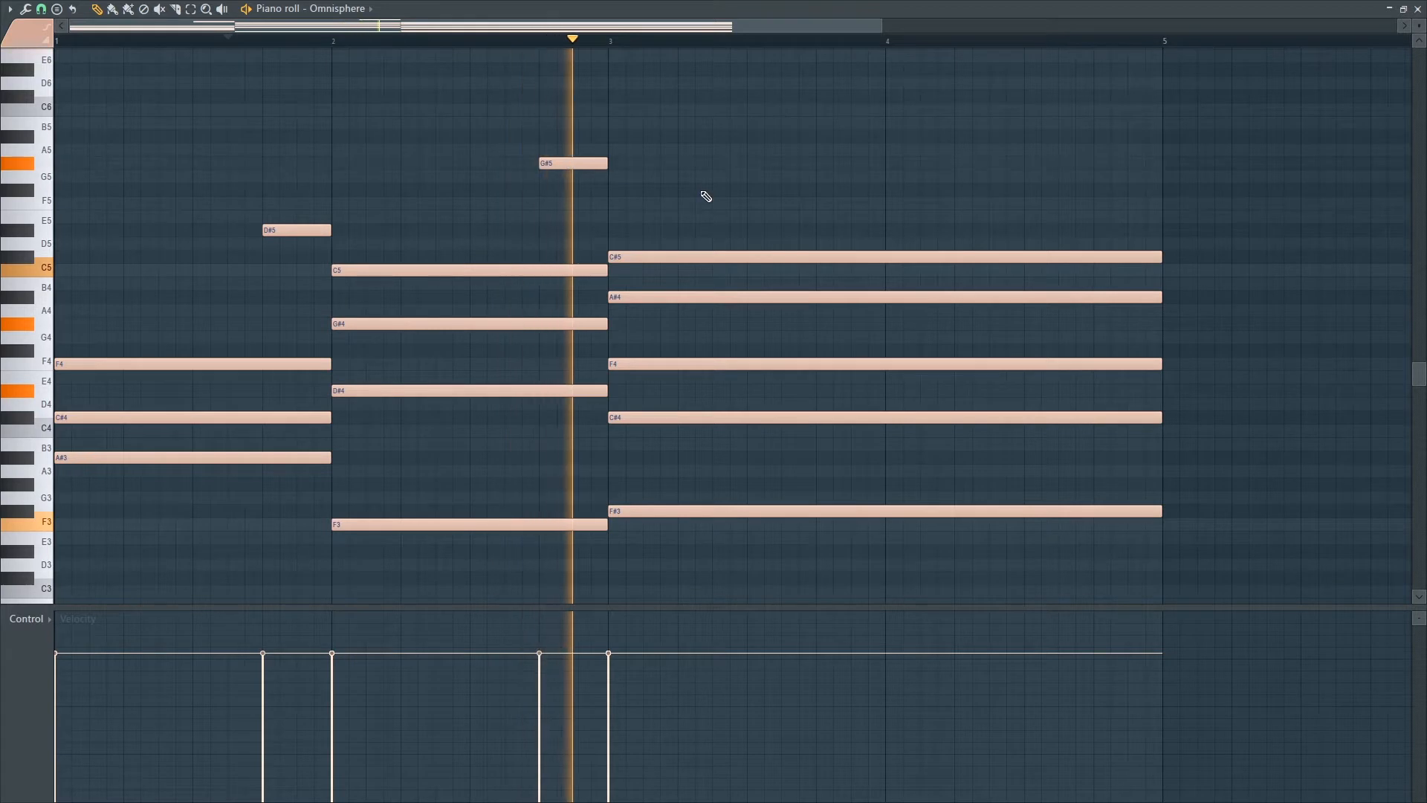
{"action": "key", "text": "space"}
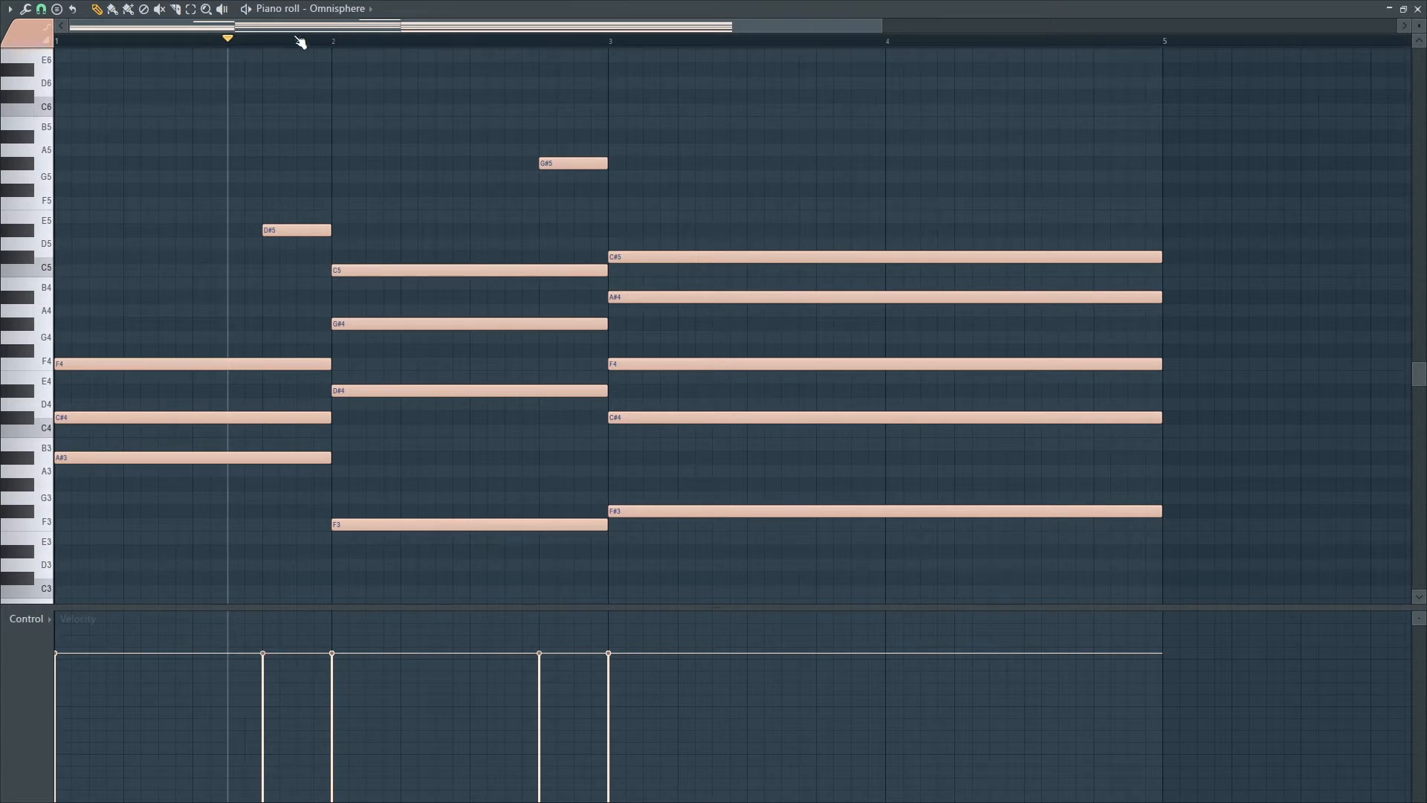
{"action": "left_click_drag", "start_coordinate": [229, 41], "coordinate": [55, 42]}
Close the piano roll and delete the Sampler channel from the channel rack.
{"action": "left_click", "coordinate": [1414, 9]}
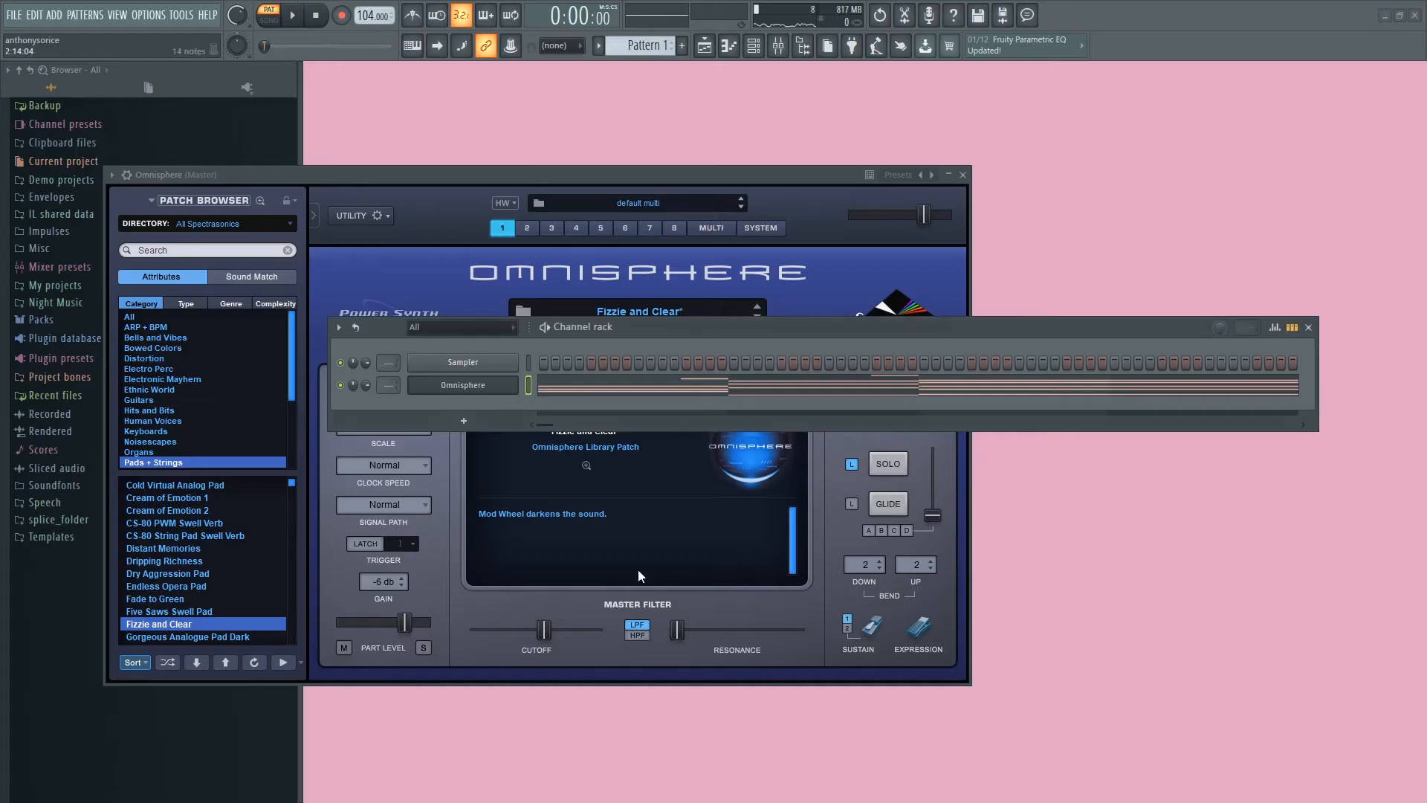
{"action": "right_click", "coordinate": [480, 367]}
{"action": "left_click", "coordinate": [555, 513]}
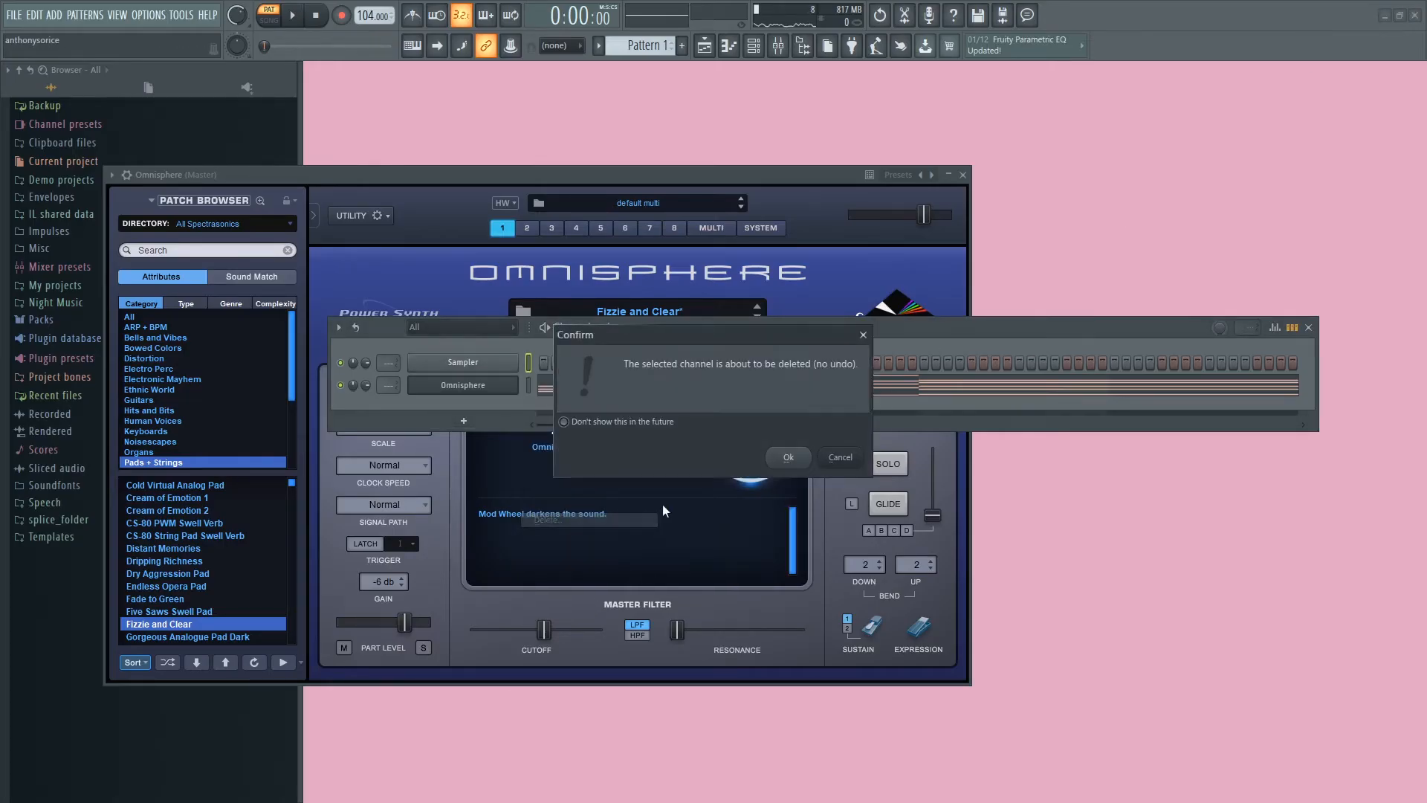
{"action": "left_click", "coordinate": [789, 458]}
Add a Kontakt 5 channel and load the EXHALE.nki instrument from the EXHALE library.
{"action": "left_click", "coordinate": [441, 402]}
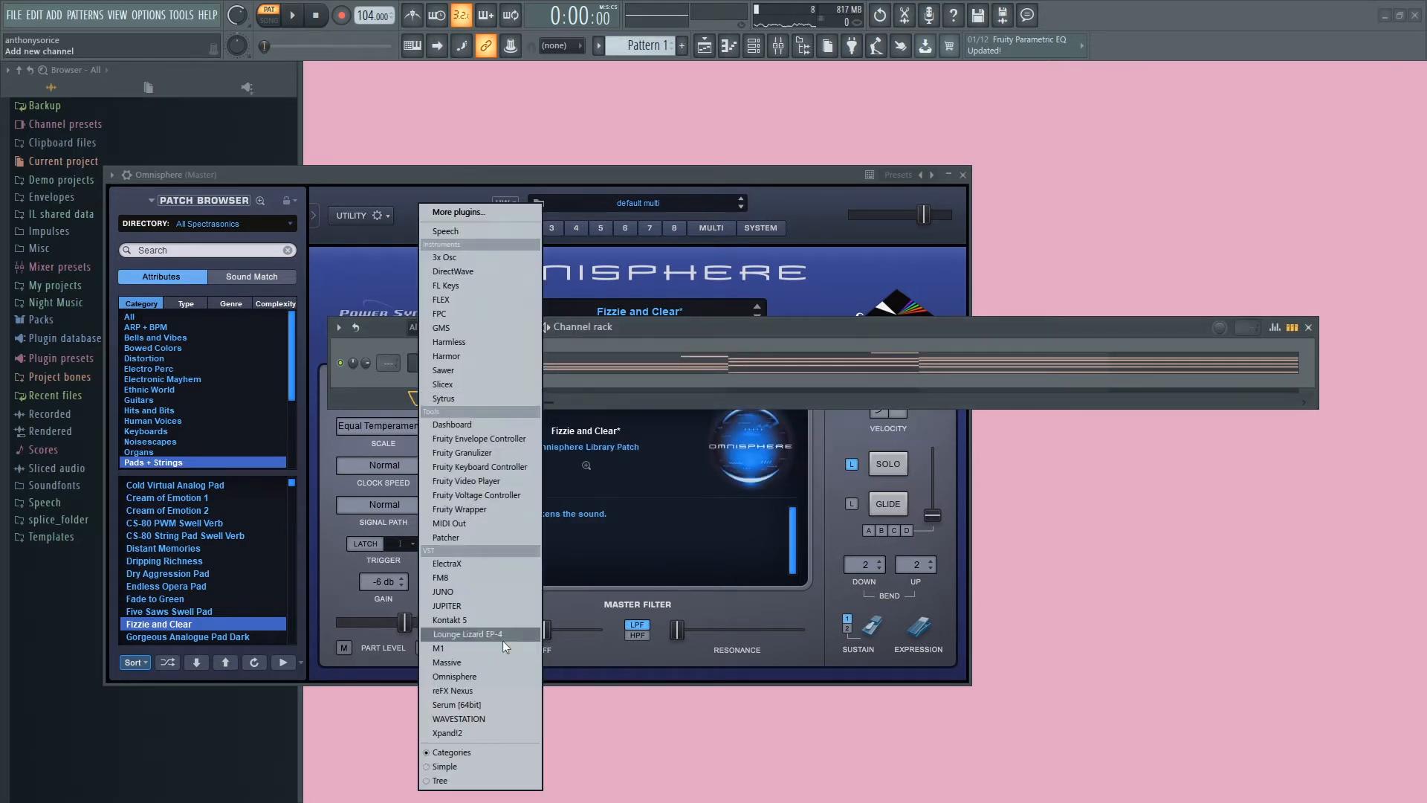
{"action": "left_click", "coordinate": [495, 622]}
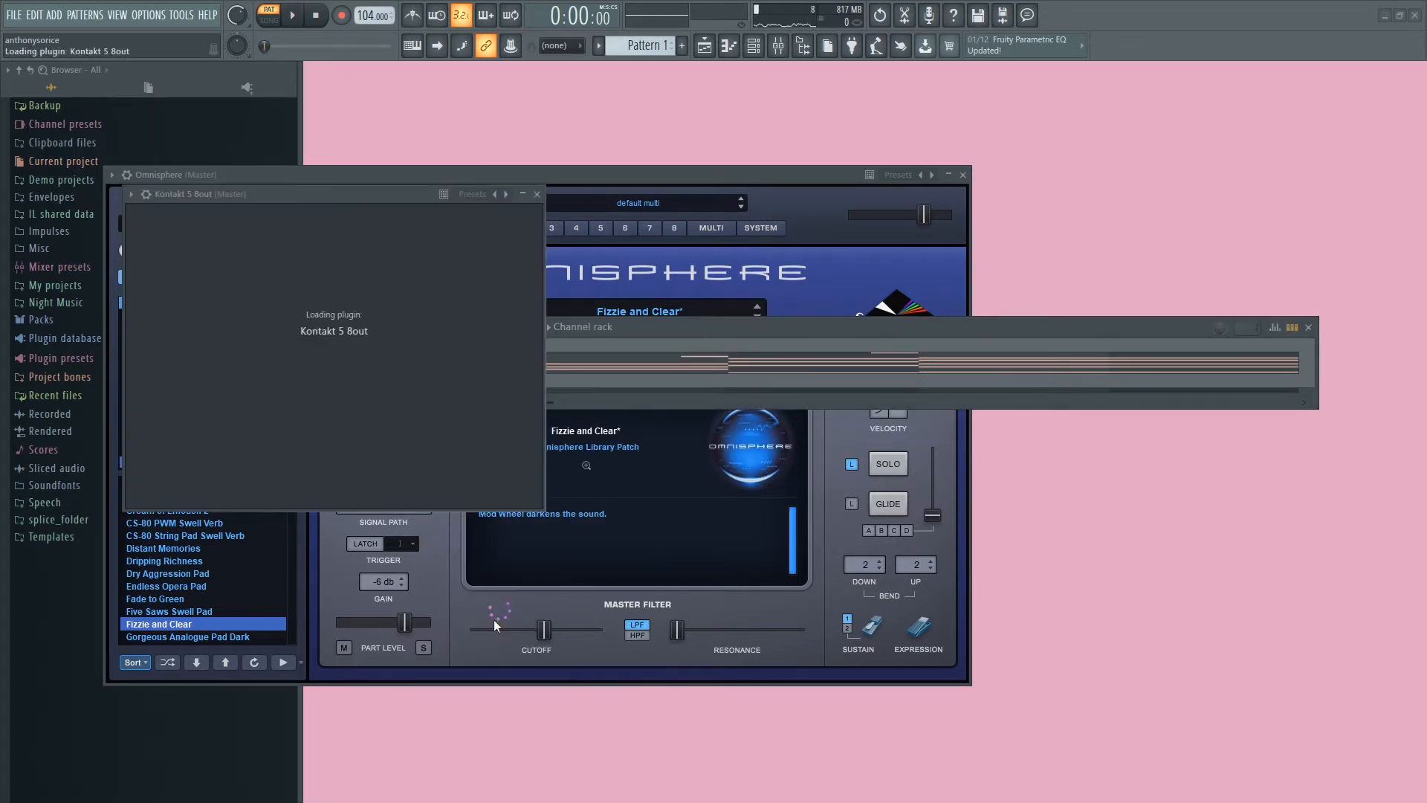
{"action": "scroll", "coordinate": [229, 577], "scroll_direction": "down", "scroll_amount": 1}
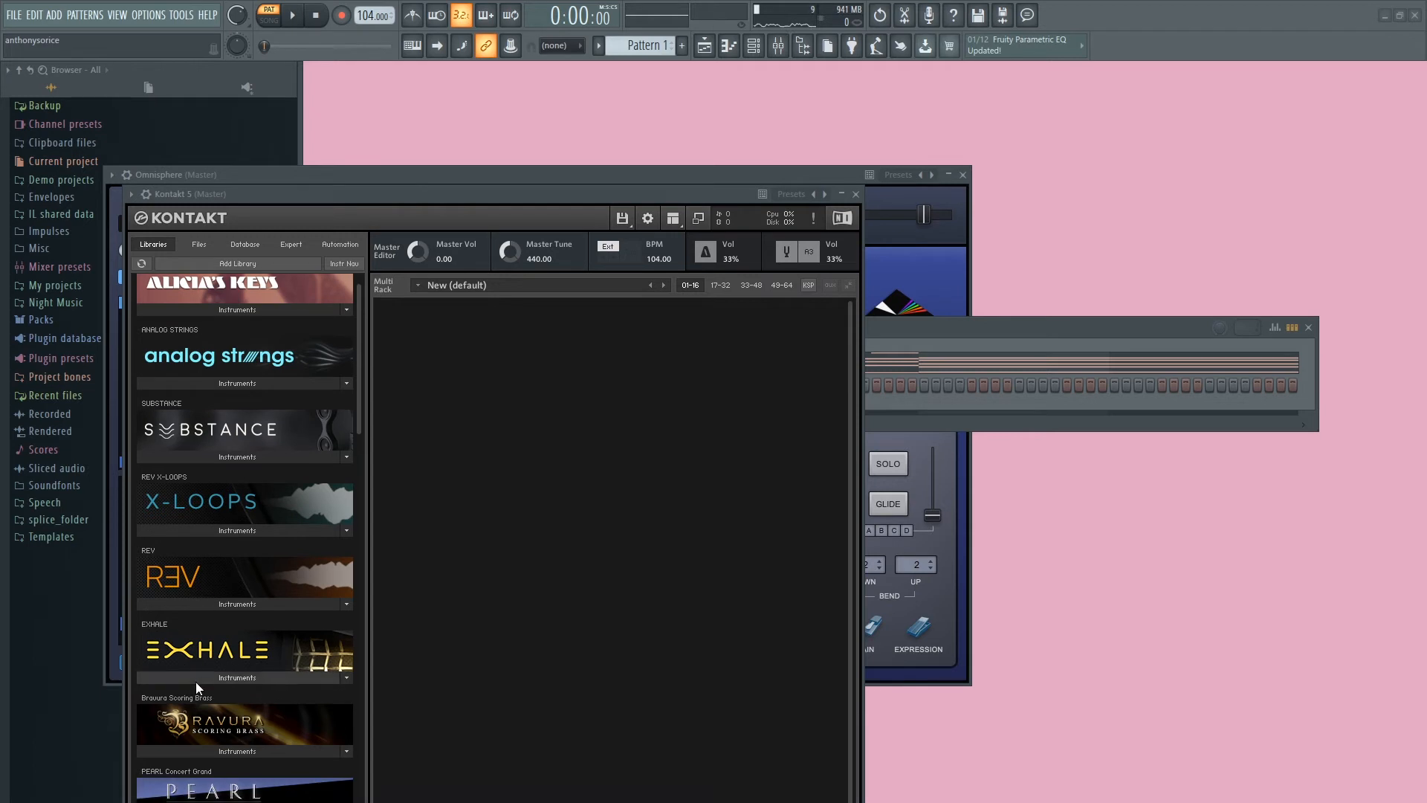
{"action": "left_click", "coordinate": [195, 679]}
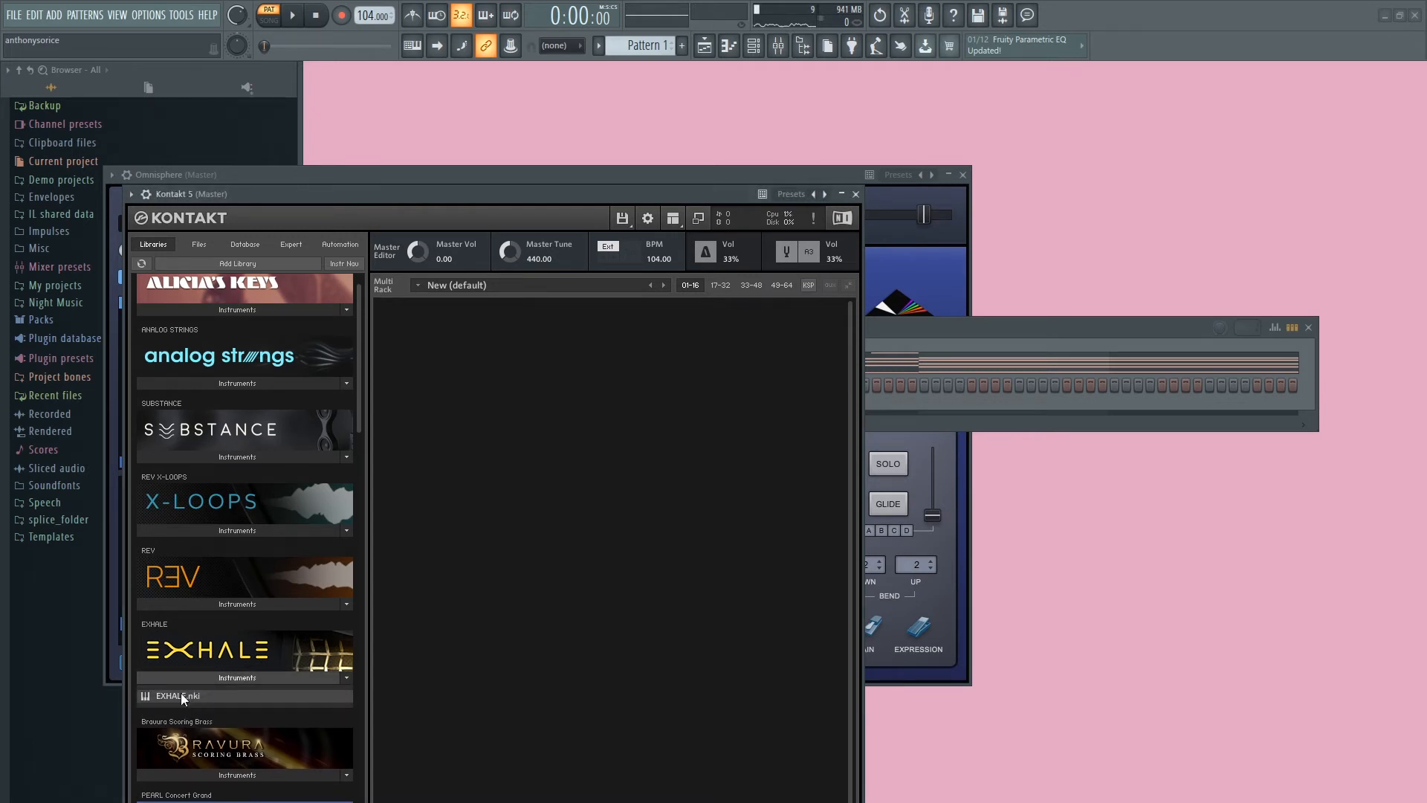
{"action": "double_click", "coordinate": [180, 694]}
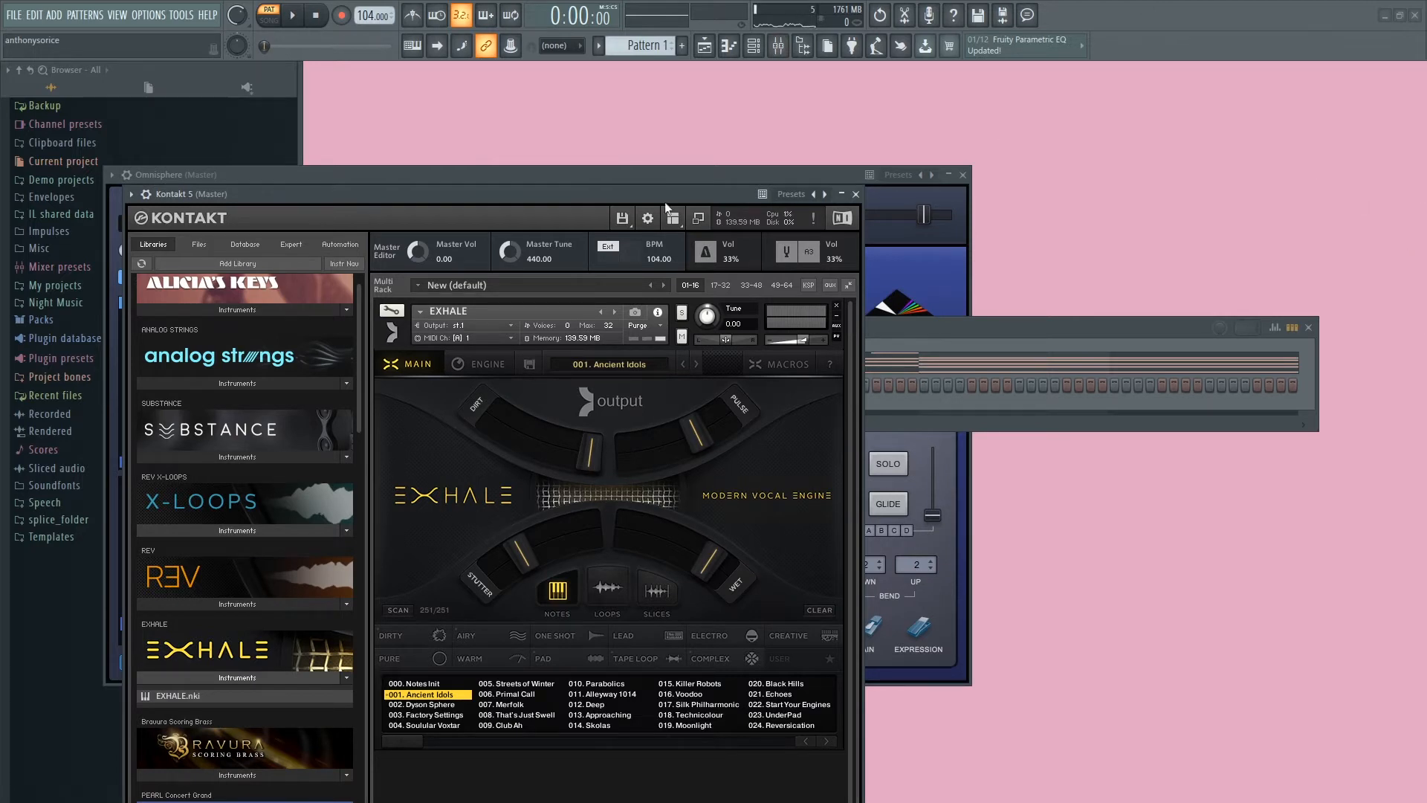
Audition EXHALE presets, including 012. Deep, 008. That's Just Swell, 022. Start Your Engines, 026. Wake Up and 030. Secret Garden.
{"action": "left_click", "coordinate": [1040, 345]}
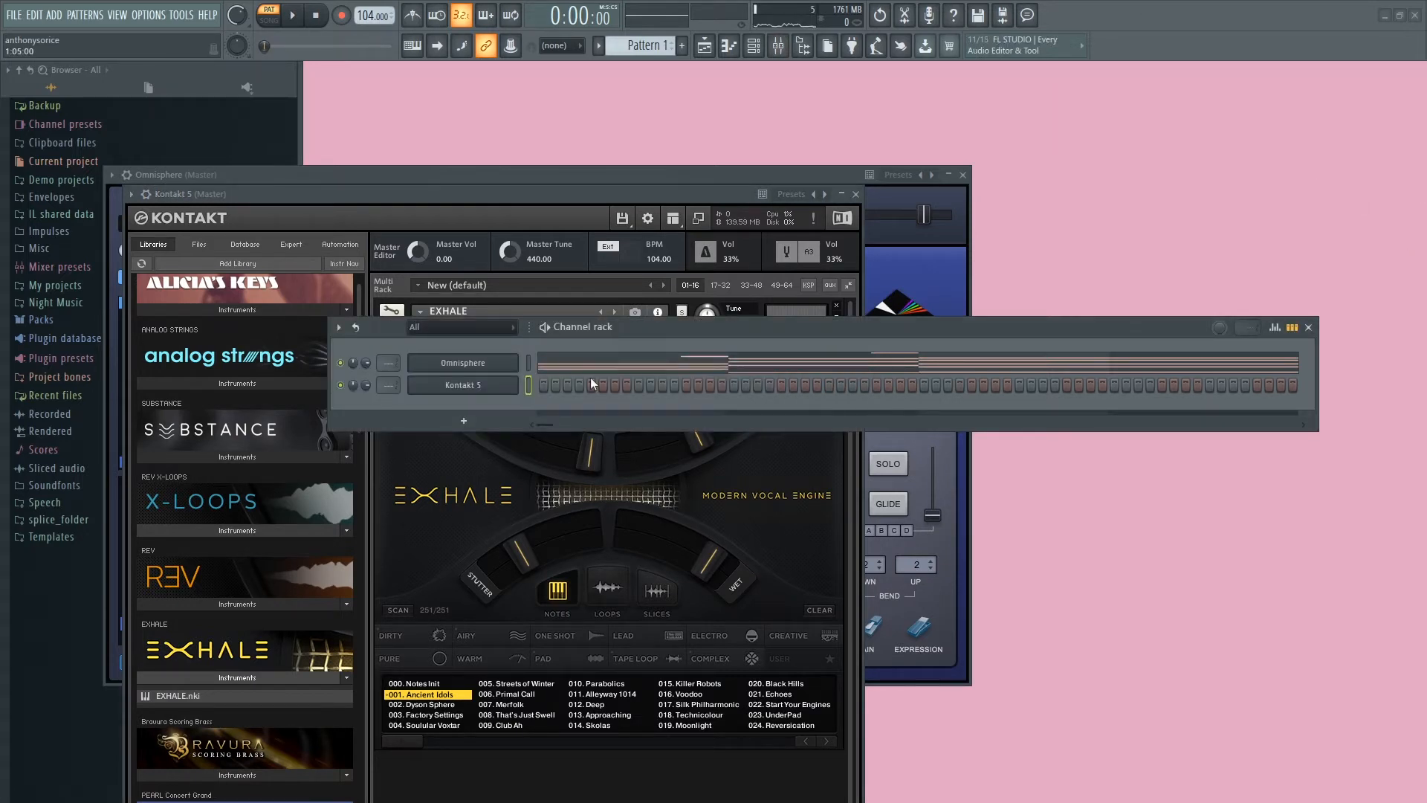
{"action": "left_click", "coordinate": [517, 714]}
{"action": "left_click", "coordinate": [517, 713]}
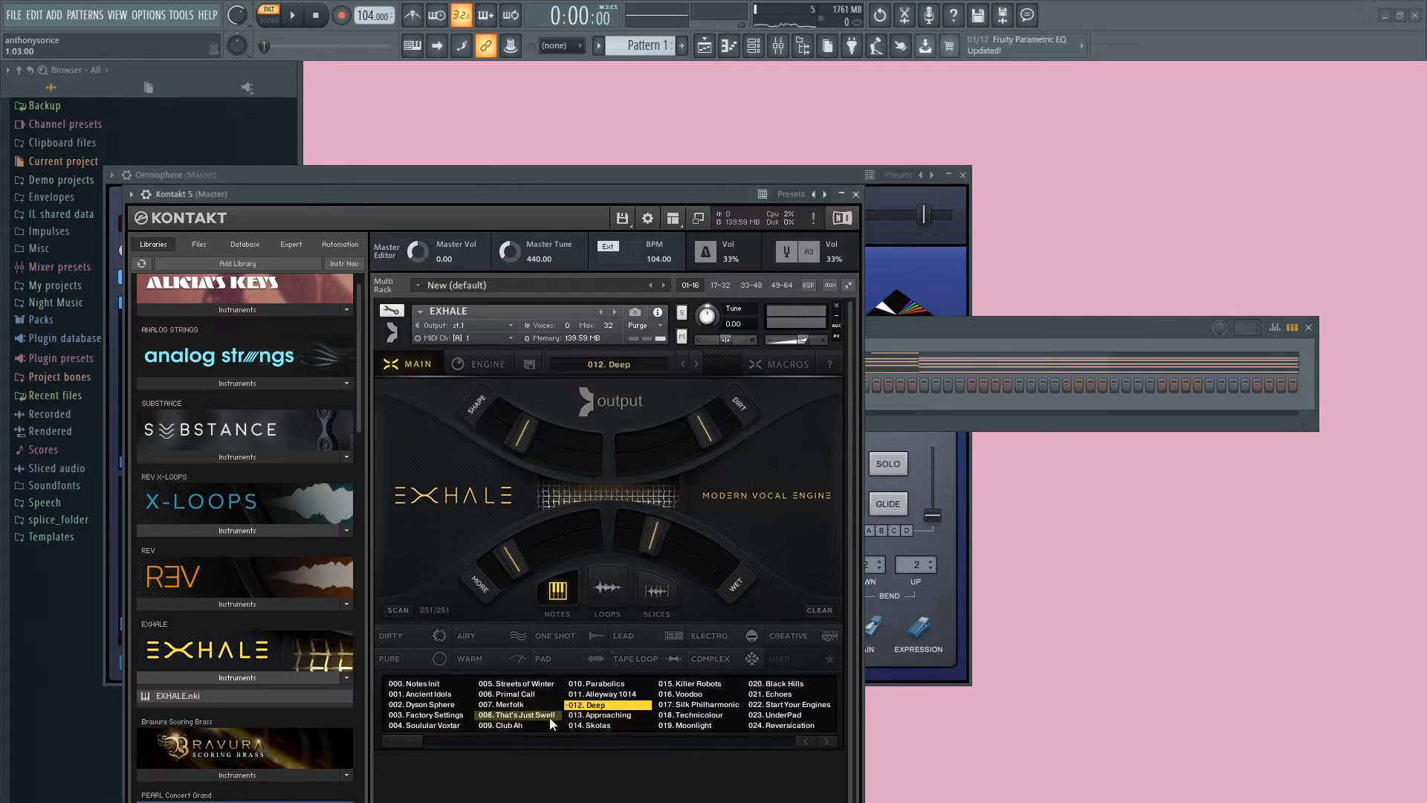
{"action": "left_click", "coordinate": [691, 715]}
{"action": "left_click", "coordinate": [789, 704]}
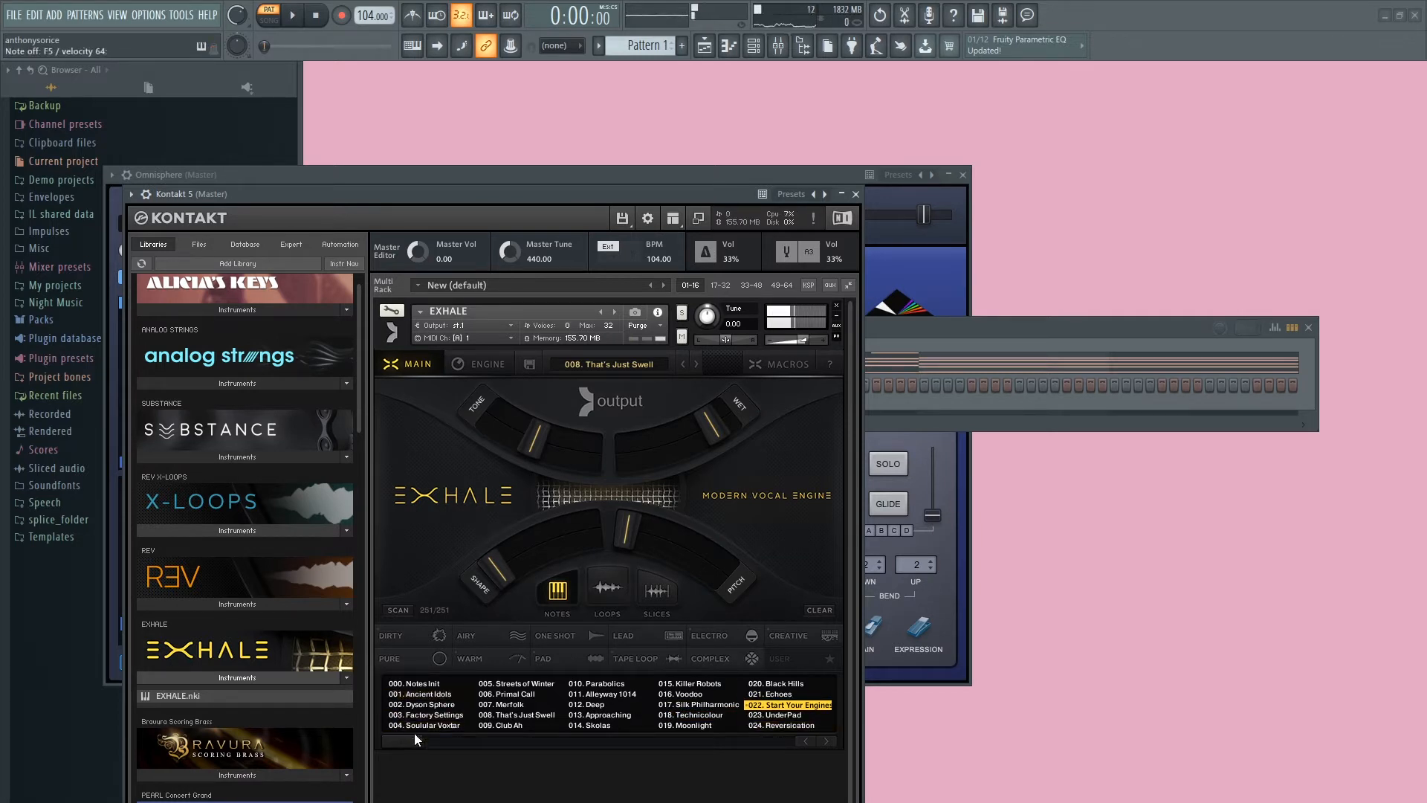
{"action": "left_click_drag", "start_coordinate": [419, 737], "coordinate": [444, 743]}
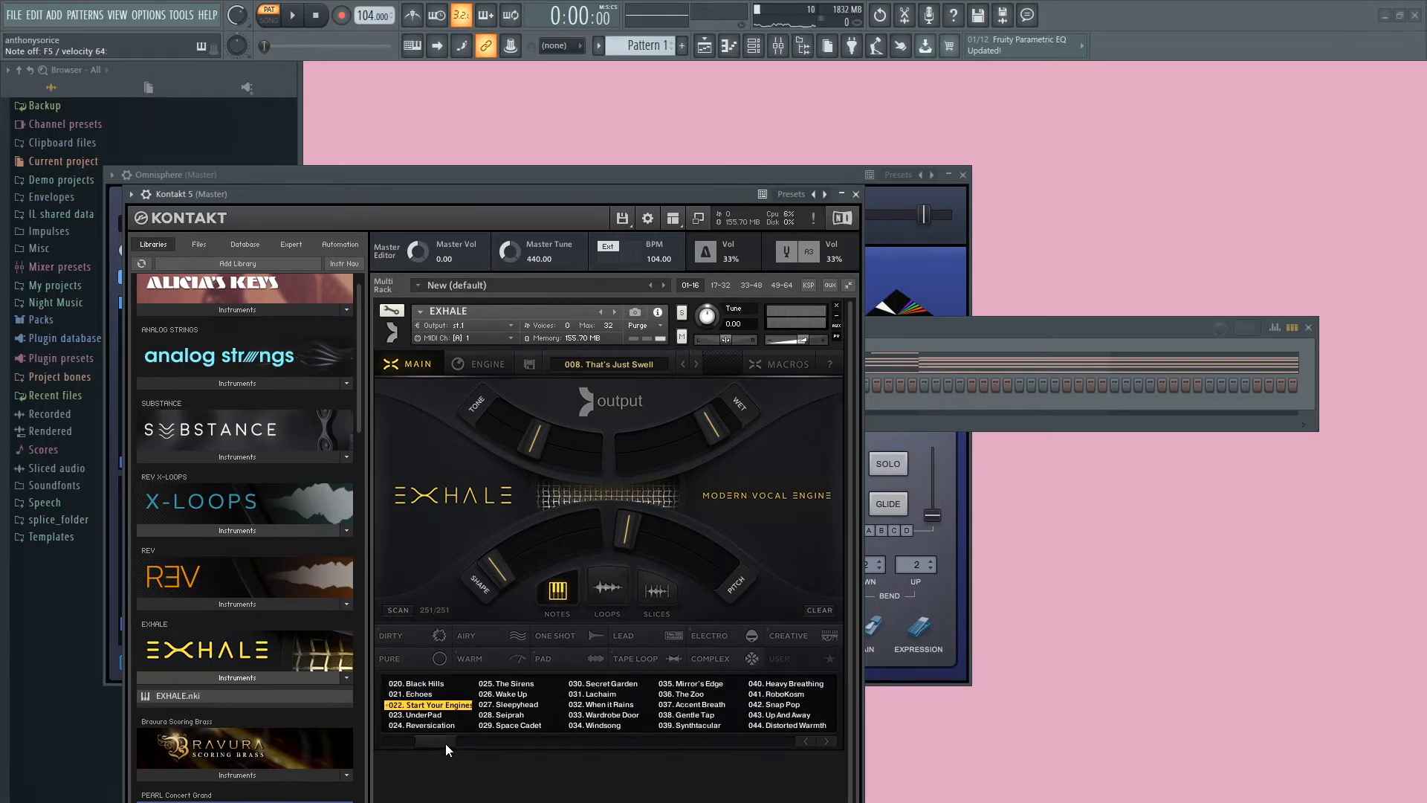
{"action": "left_click", "coordinate": [509, 695]}
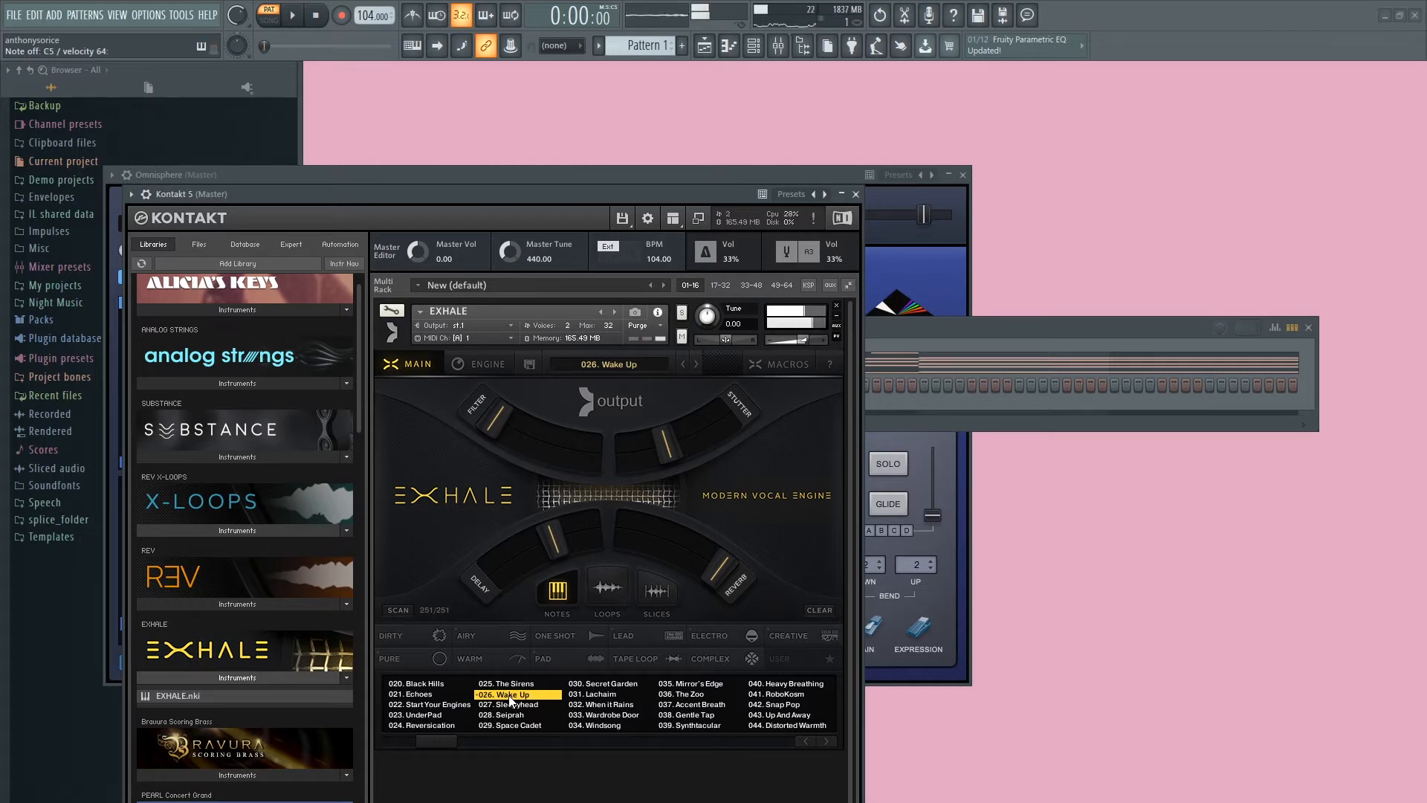
{"action": "left_click", "coordinate": [603, 684]}
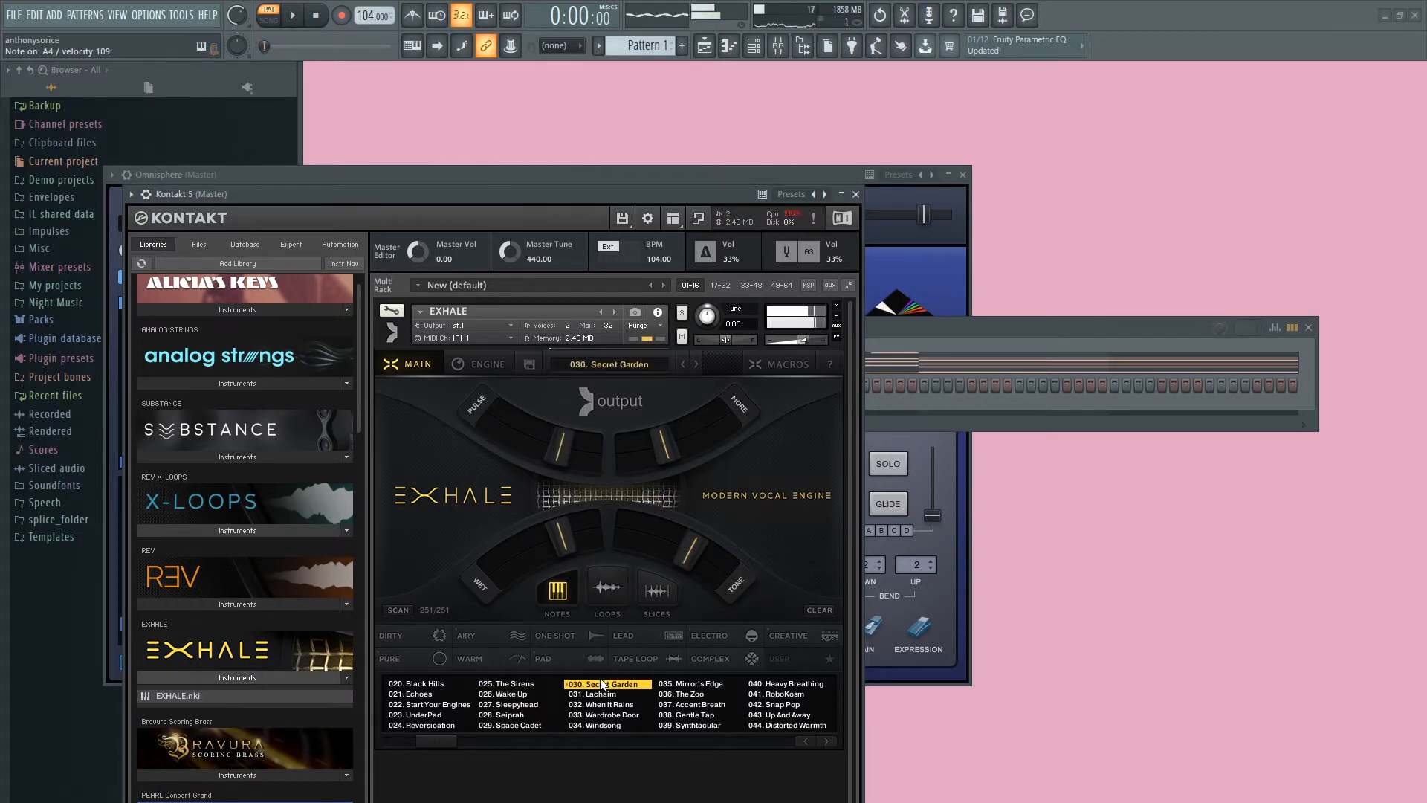
Try the 037. Accent Breath preset over the playing pattern, then load 041. RoboKosm and stop playback.
{"action": "left_click", "coordinate": [294, 16]}
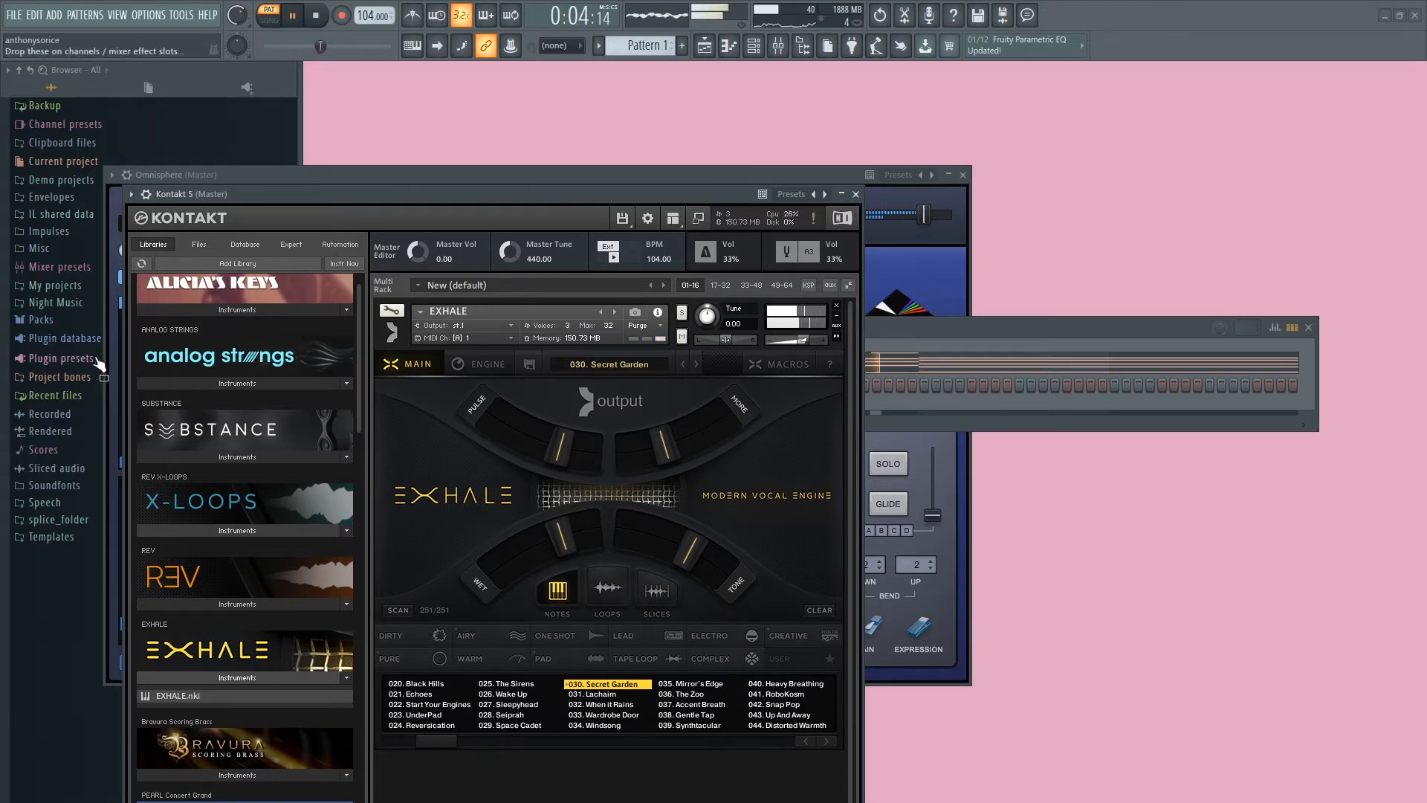
{"action": "left_click", "coordinate": [700, 705]}
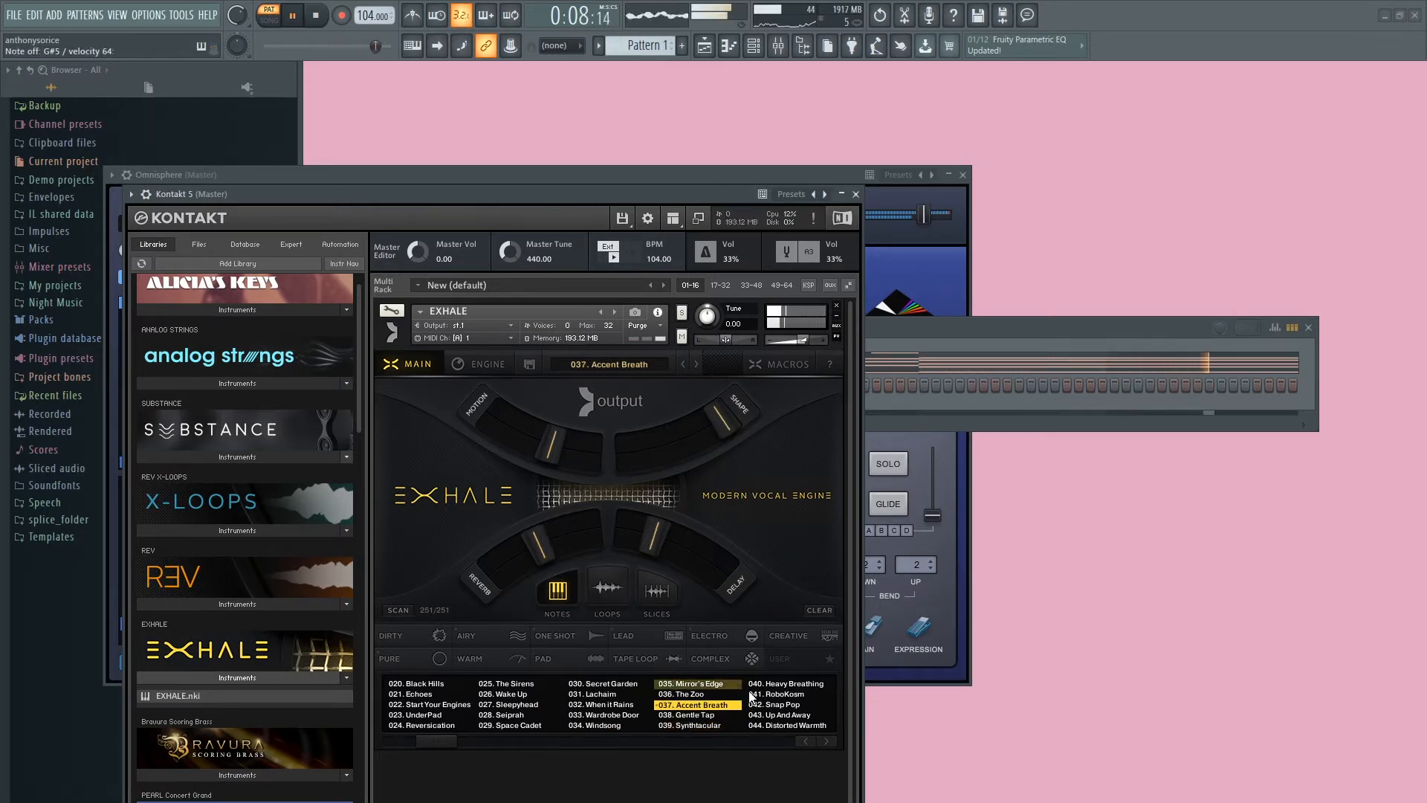
{"action": "left_click", "coordinate": [783, 694]}
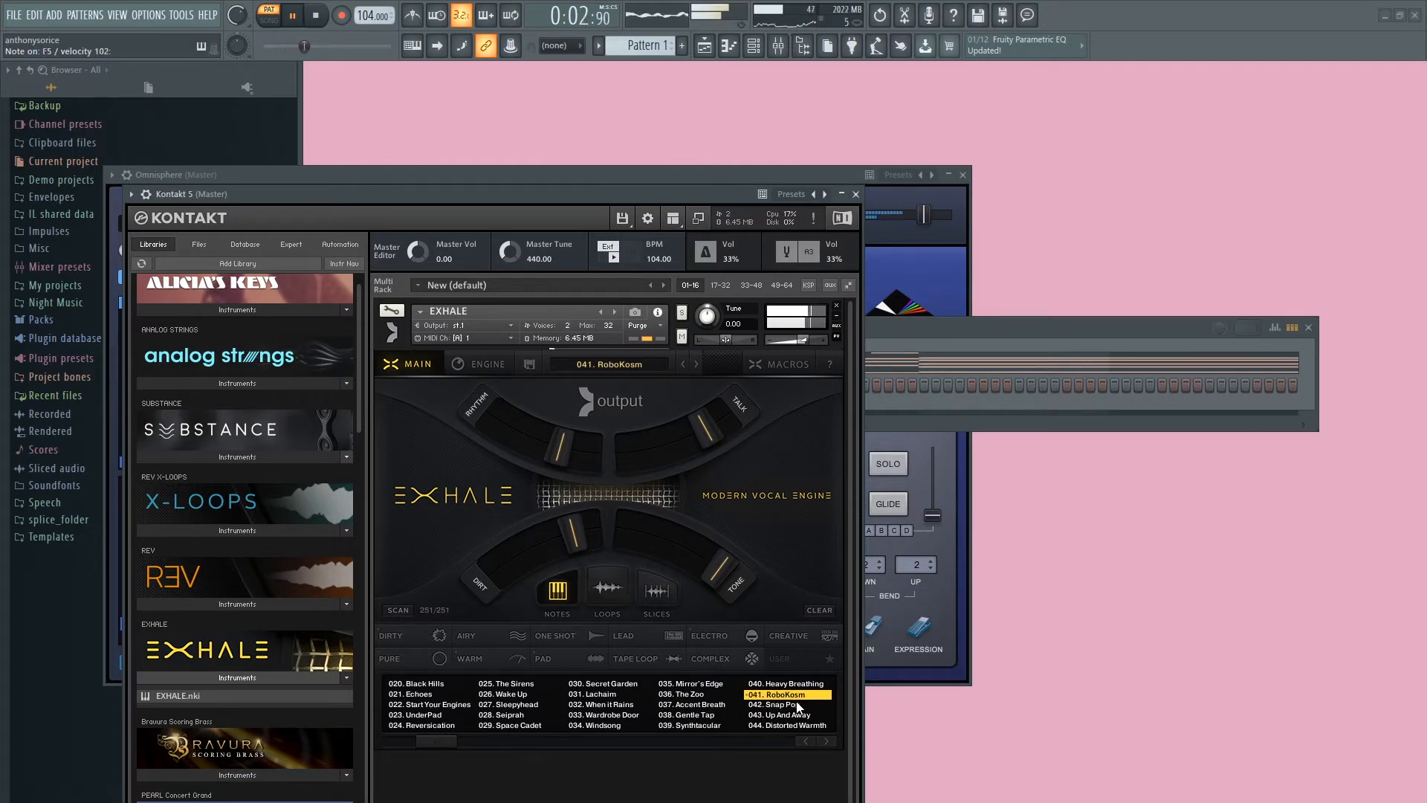
{"action": "key", "text": "space"}
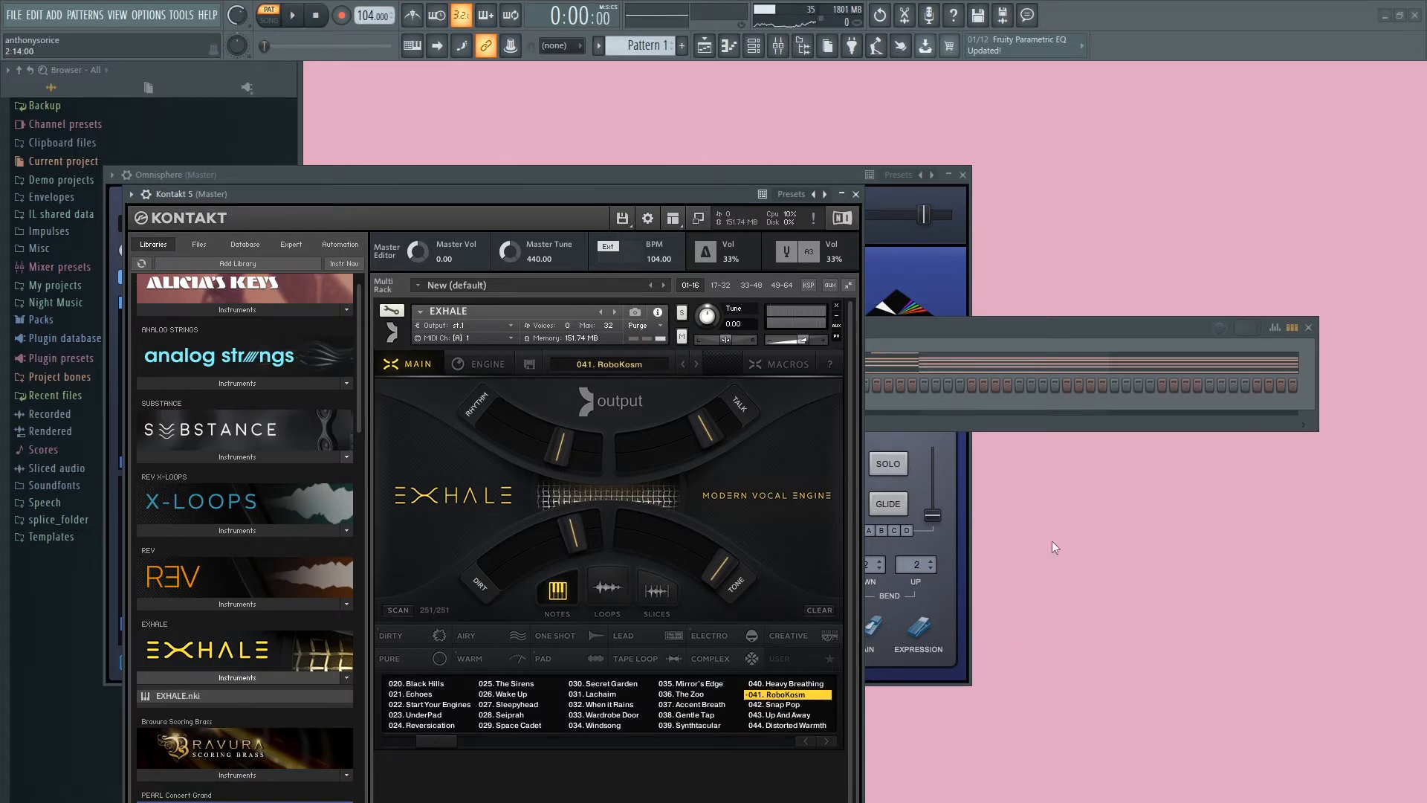
Preview the pattern, then record a four-note vocal melody of G#6, F6, F#6 and C#6 on the Kontakt 5 channel.
{"action": "left_click", "coordinate": [1005, 327]}
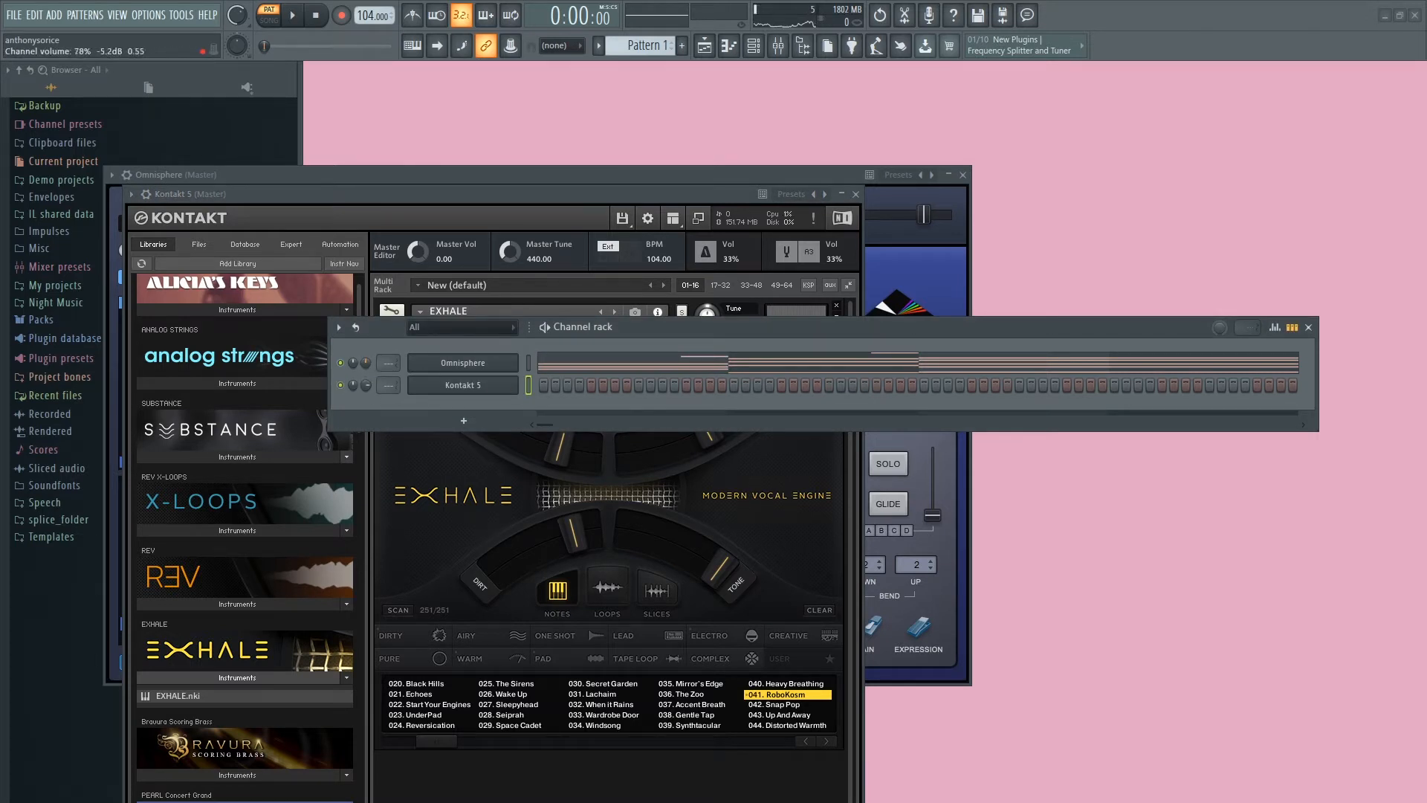
{"action": "key", "text": "space"}
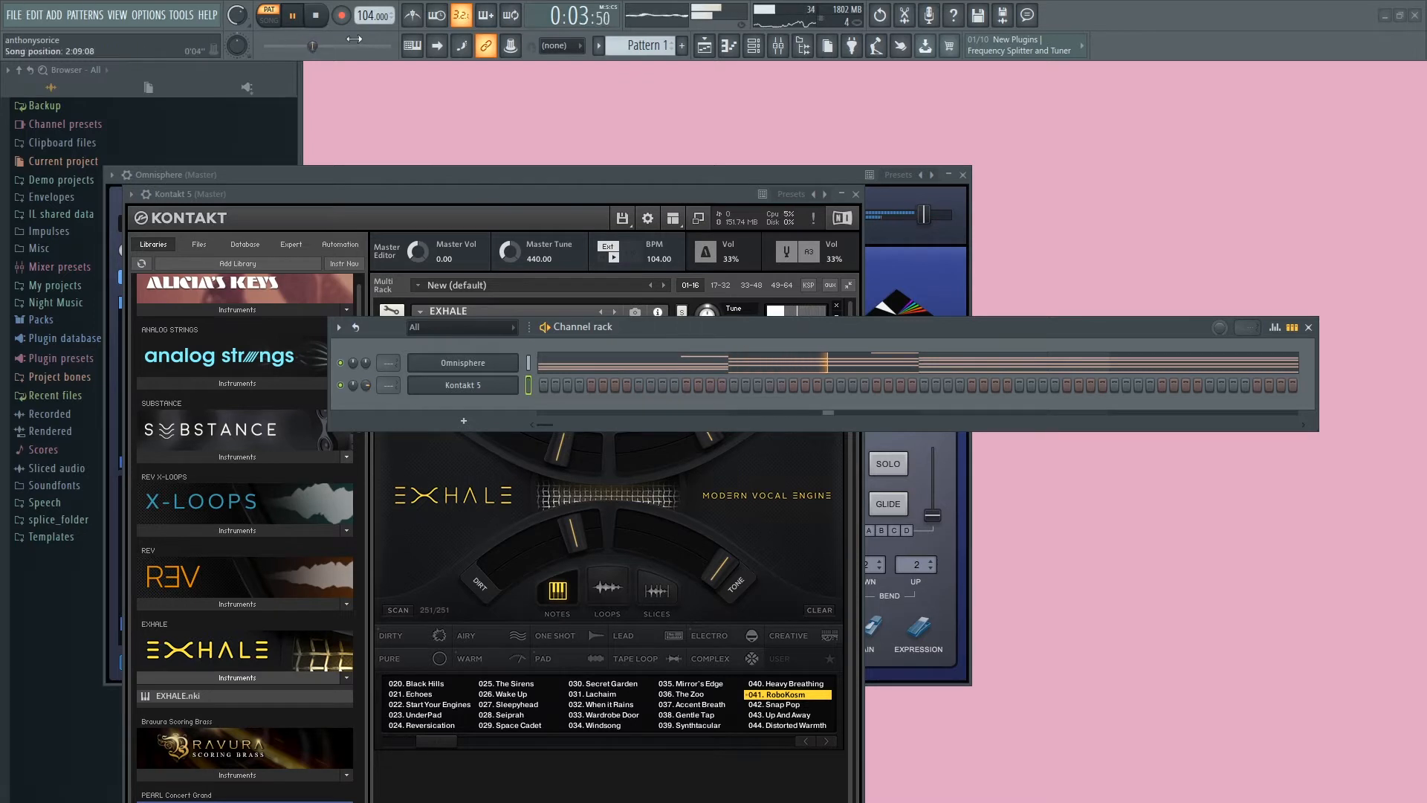
{"action": "left_click", "coordinate": [320, 22]}
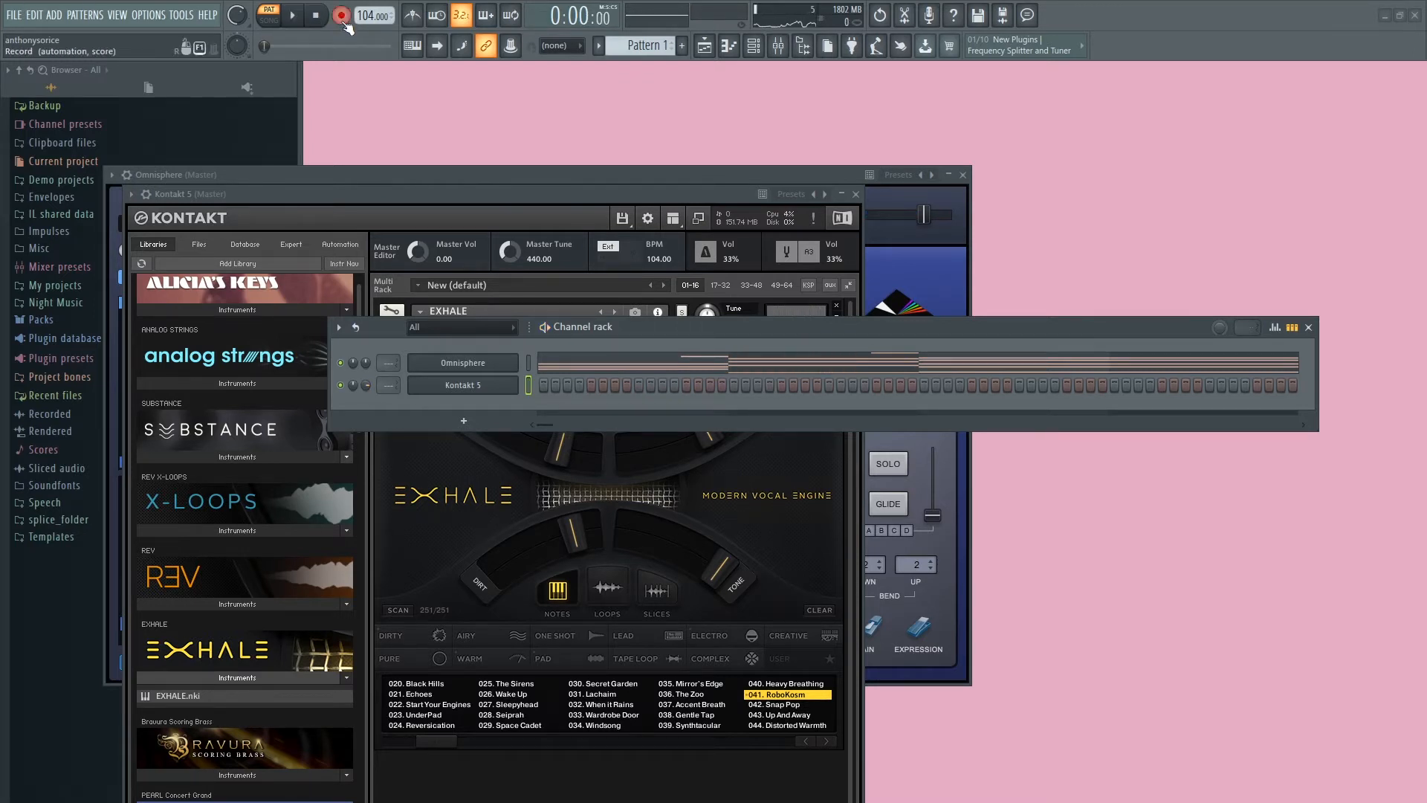
{"action": "key", "text": "space"}
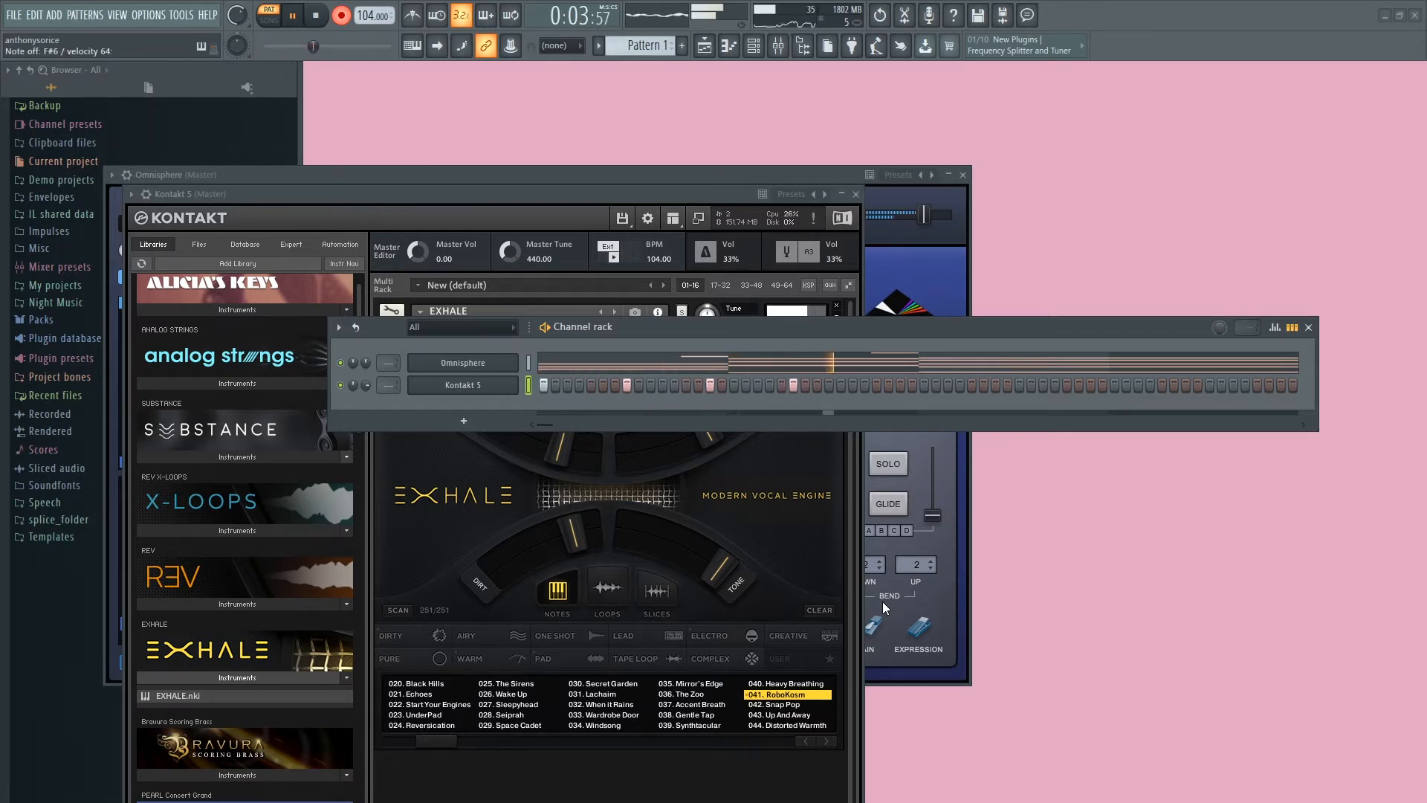
{"action": "key", "text": "space"}
In the Kontakt 5 piano roll, align the recorded G#6, F6, F#6 and C#6 notes to consecutive half-bars across bars 1 and 2, and play them.
{"action": "right_click", "coordinate": [473, 386]}
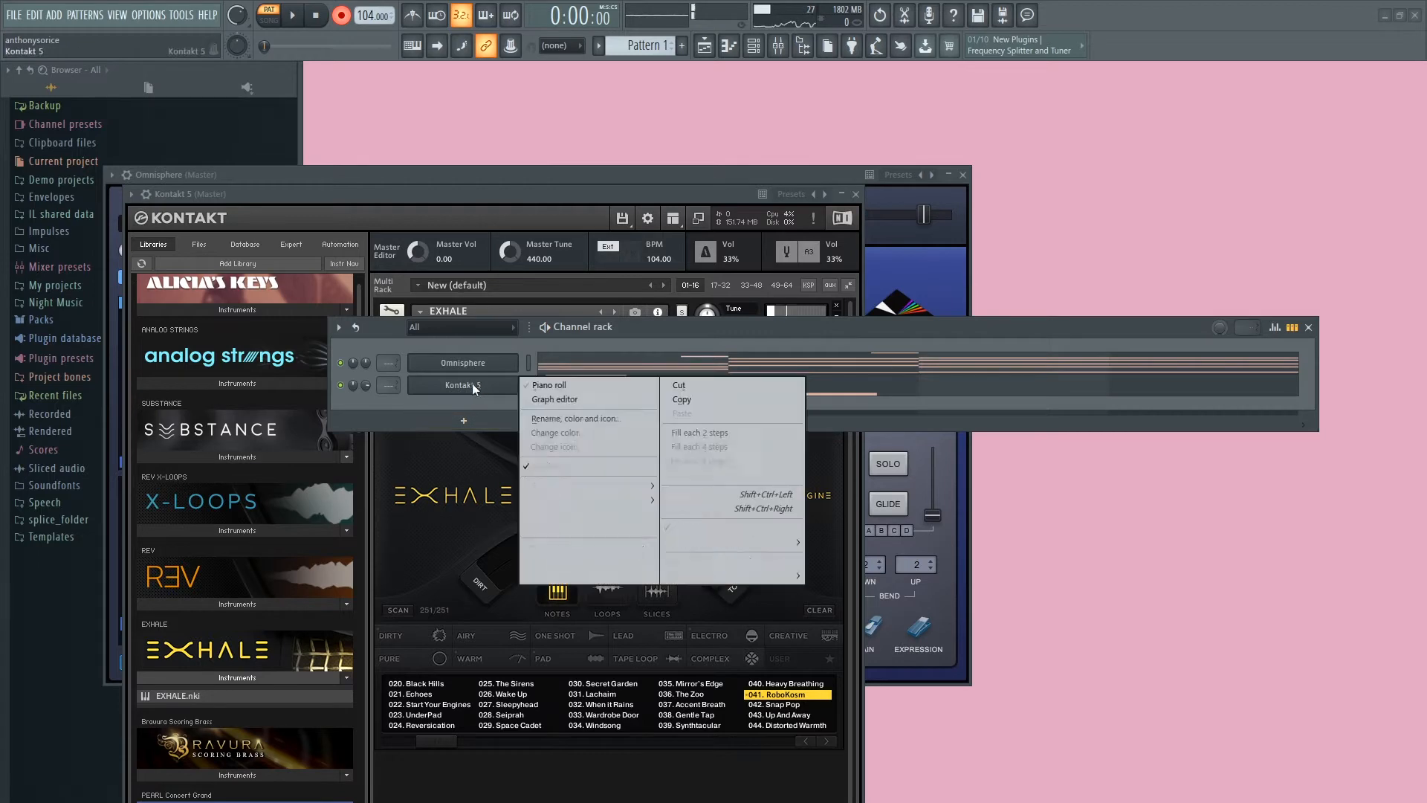
{"action": "left_click", "coordinate": [341, 16]}
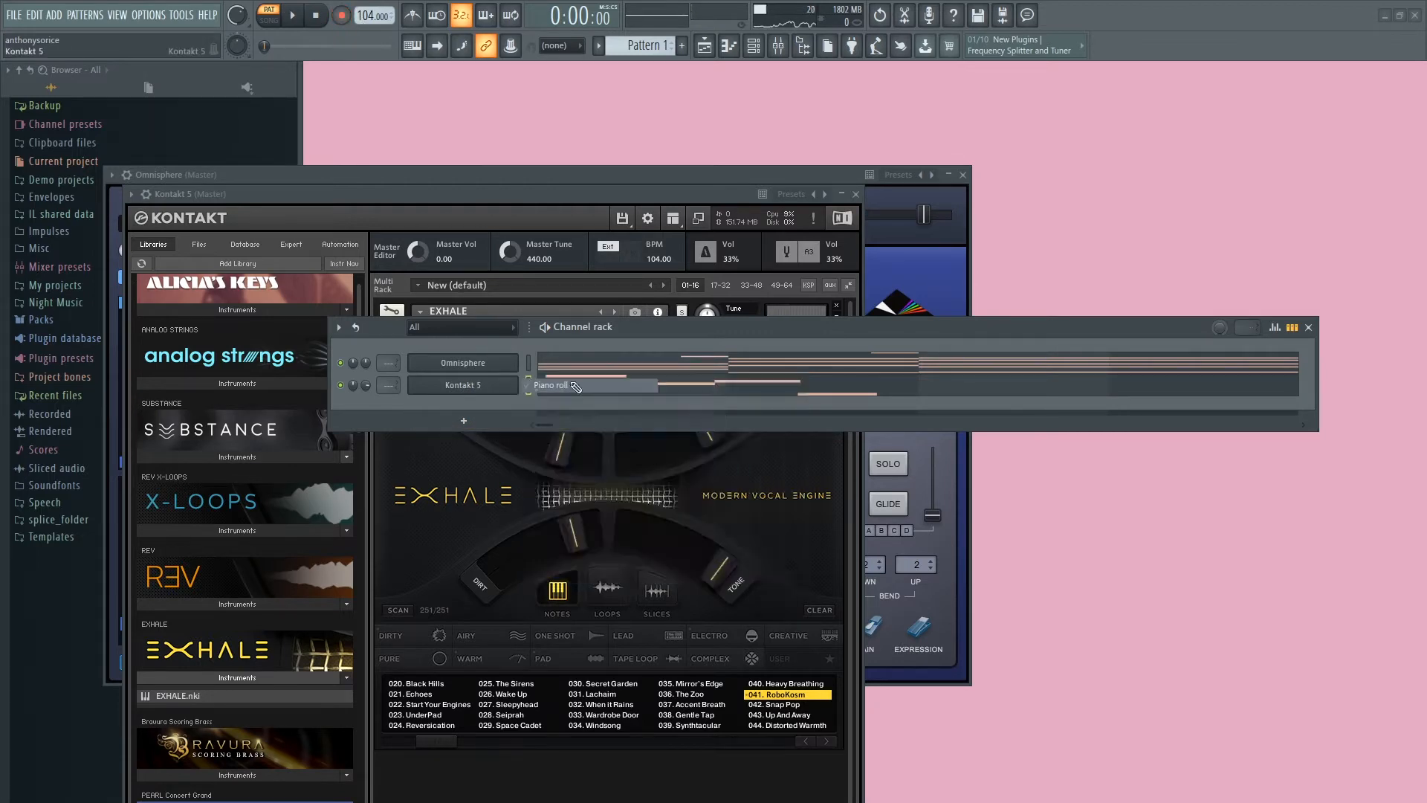
{"action": "left_click", "coordinate": [572, 385]}
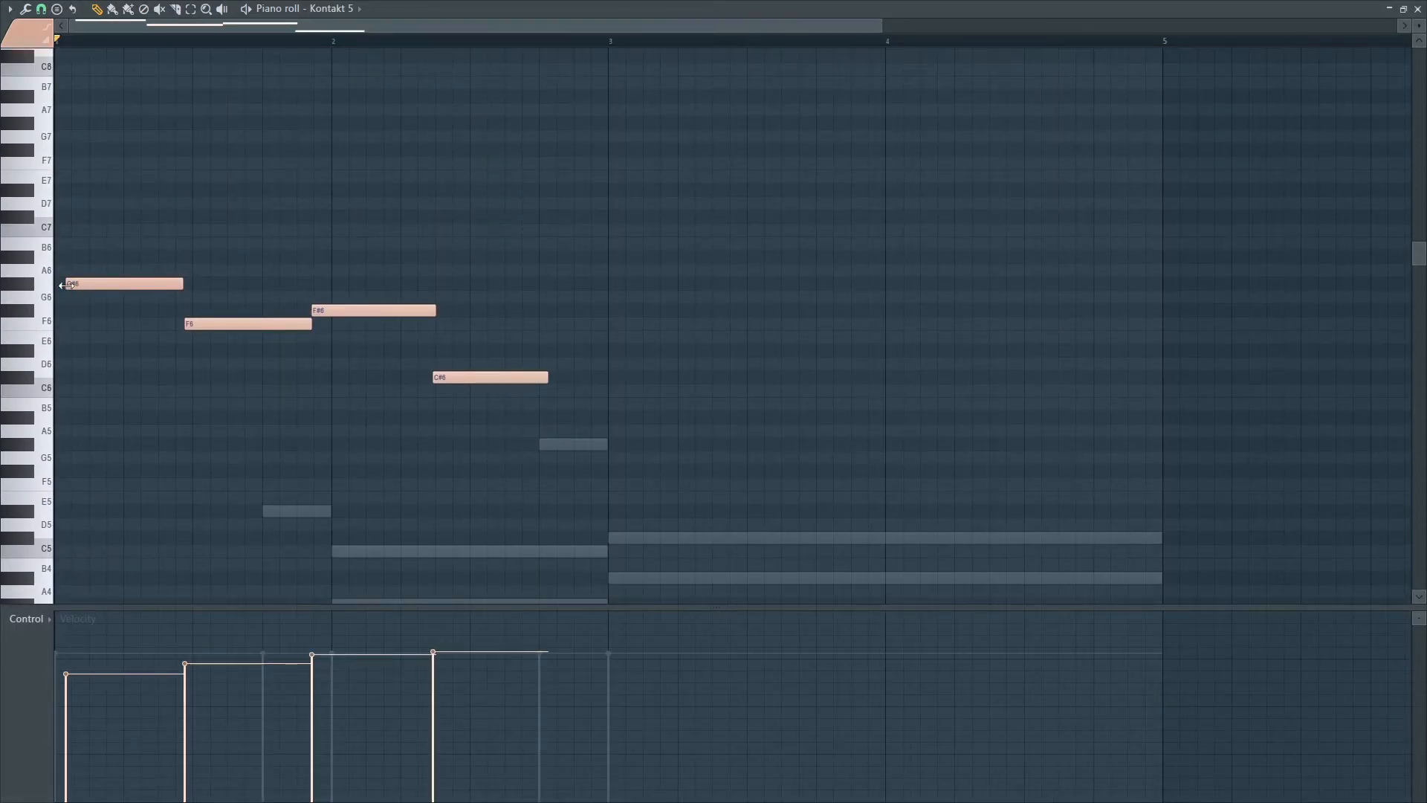
{"action": "left_click_drag", "start_coordinate": [64, 284], "coordinate": [55, 285]}
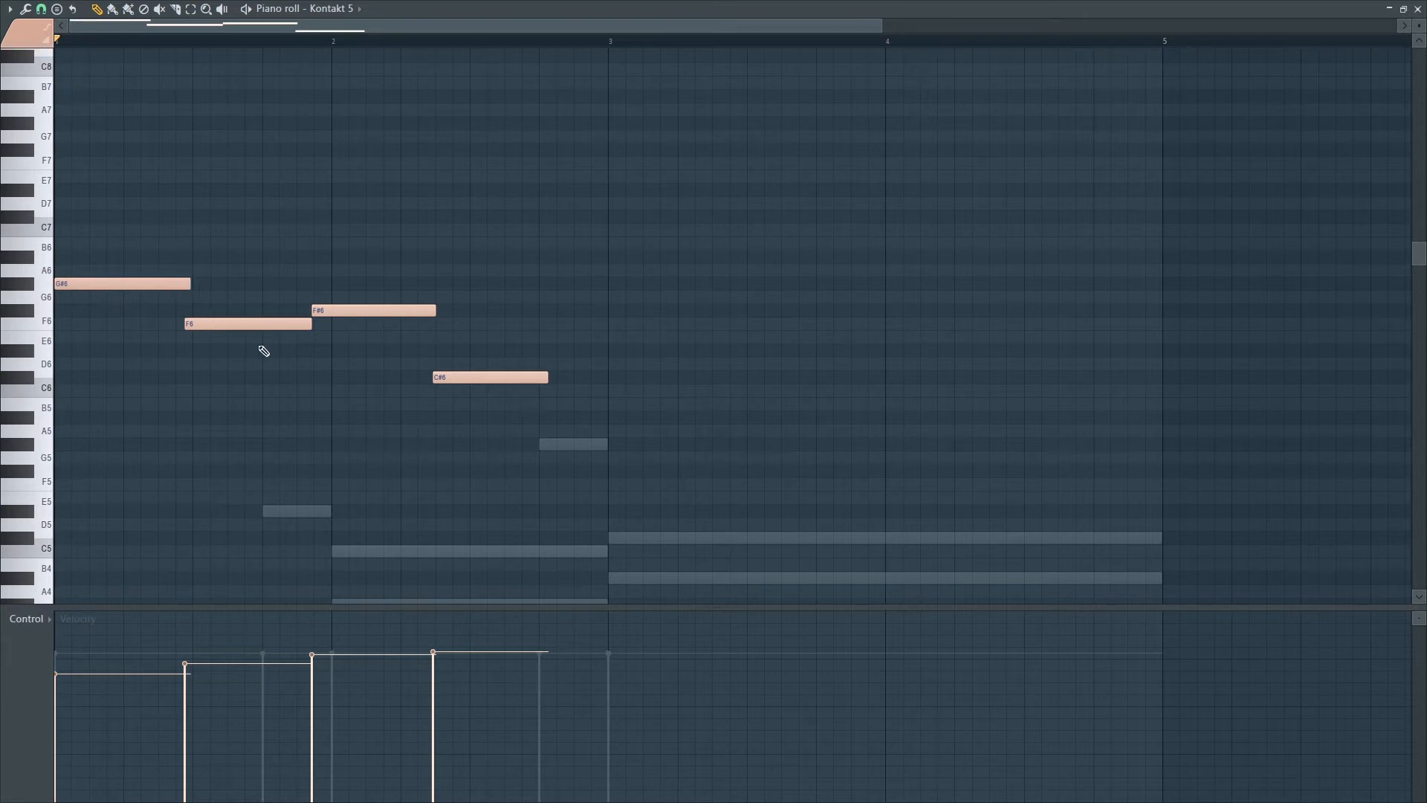
{"action": "left_click_drag", "start_coordinate": [243, 324], "coordinate": [355, 310]}
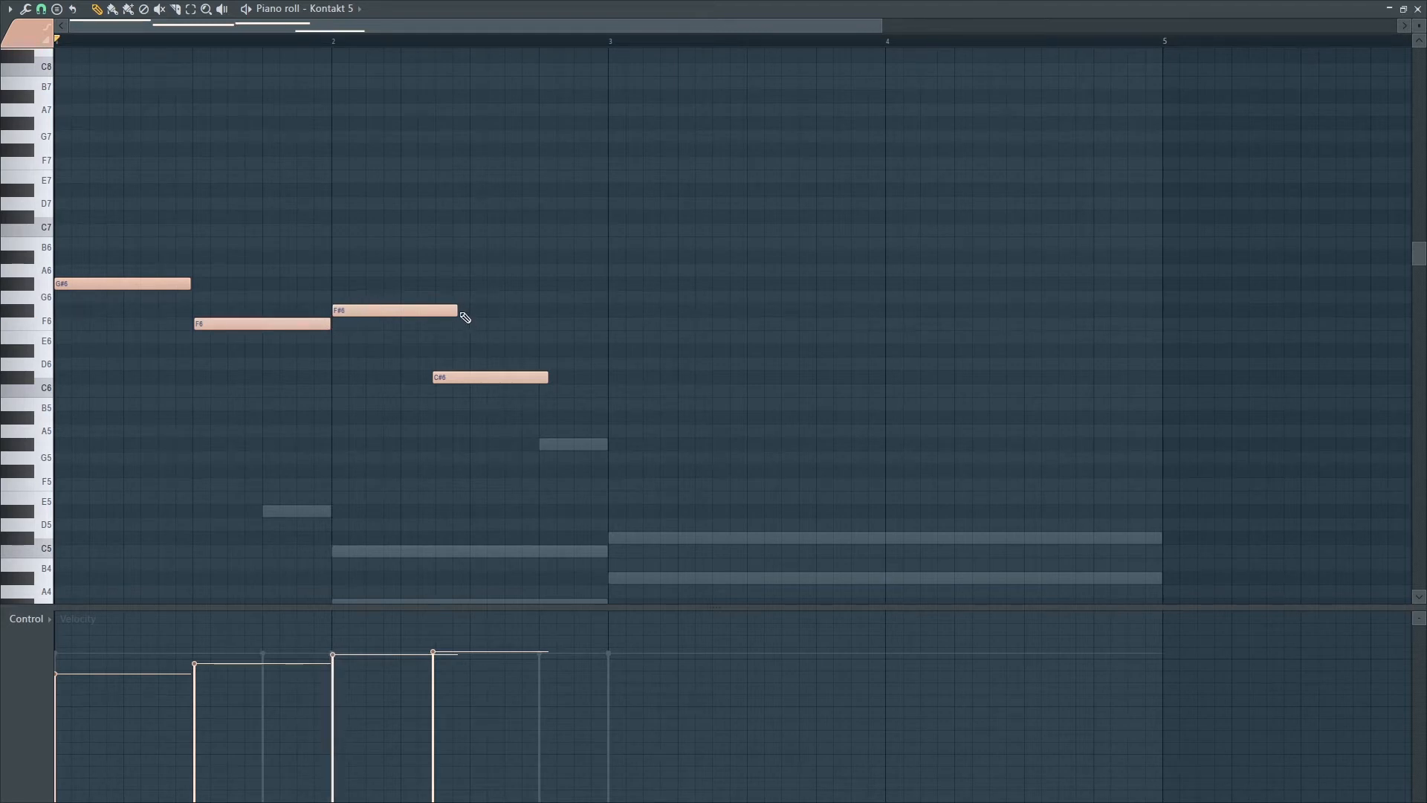
{"action": "left_click_drag", "start_coordinate": [484, 378], "coordinate": [522, 378]}
{"action": "left_click", "coordinate": [591, 378]}
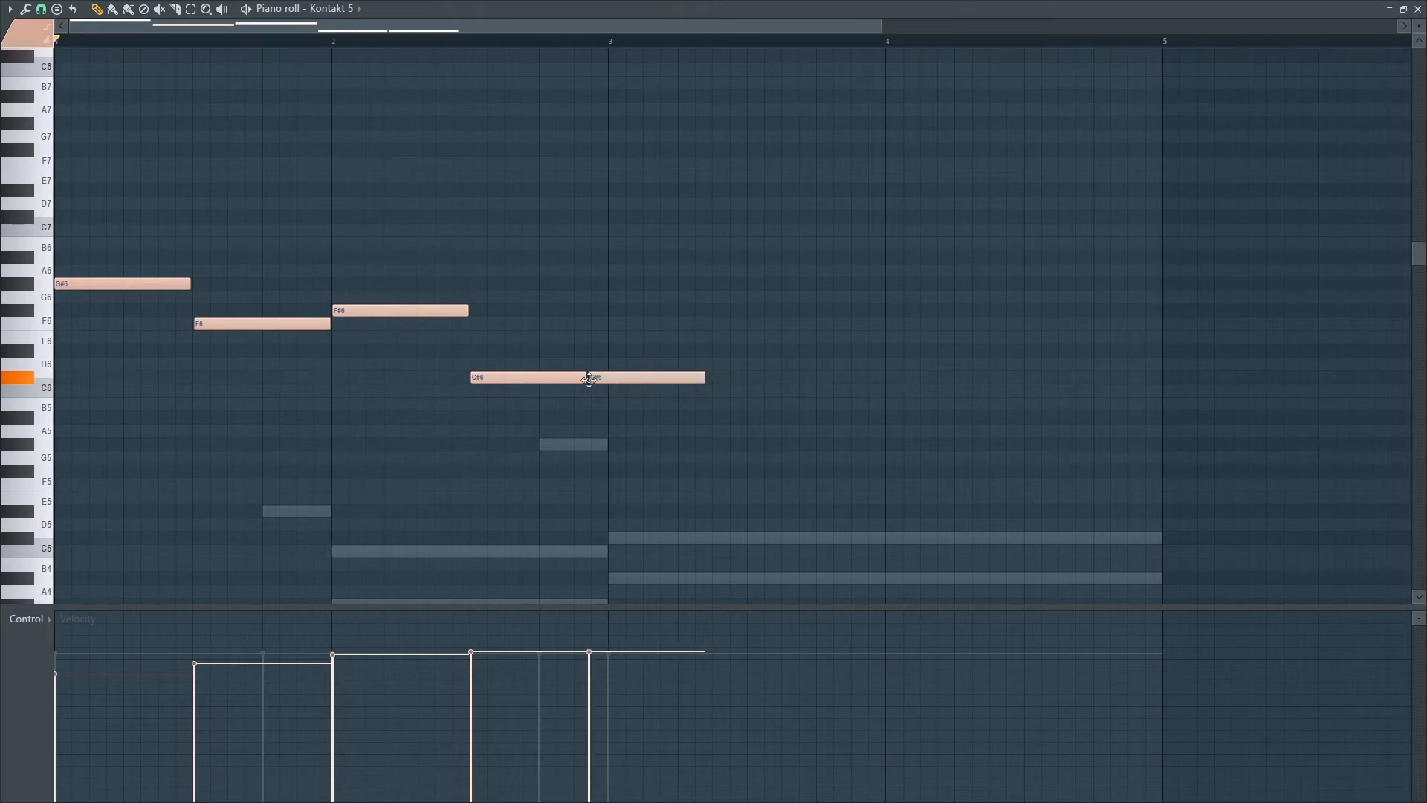
{"action": "right_click", "coordinate": [593, 377]}
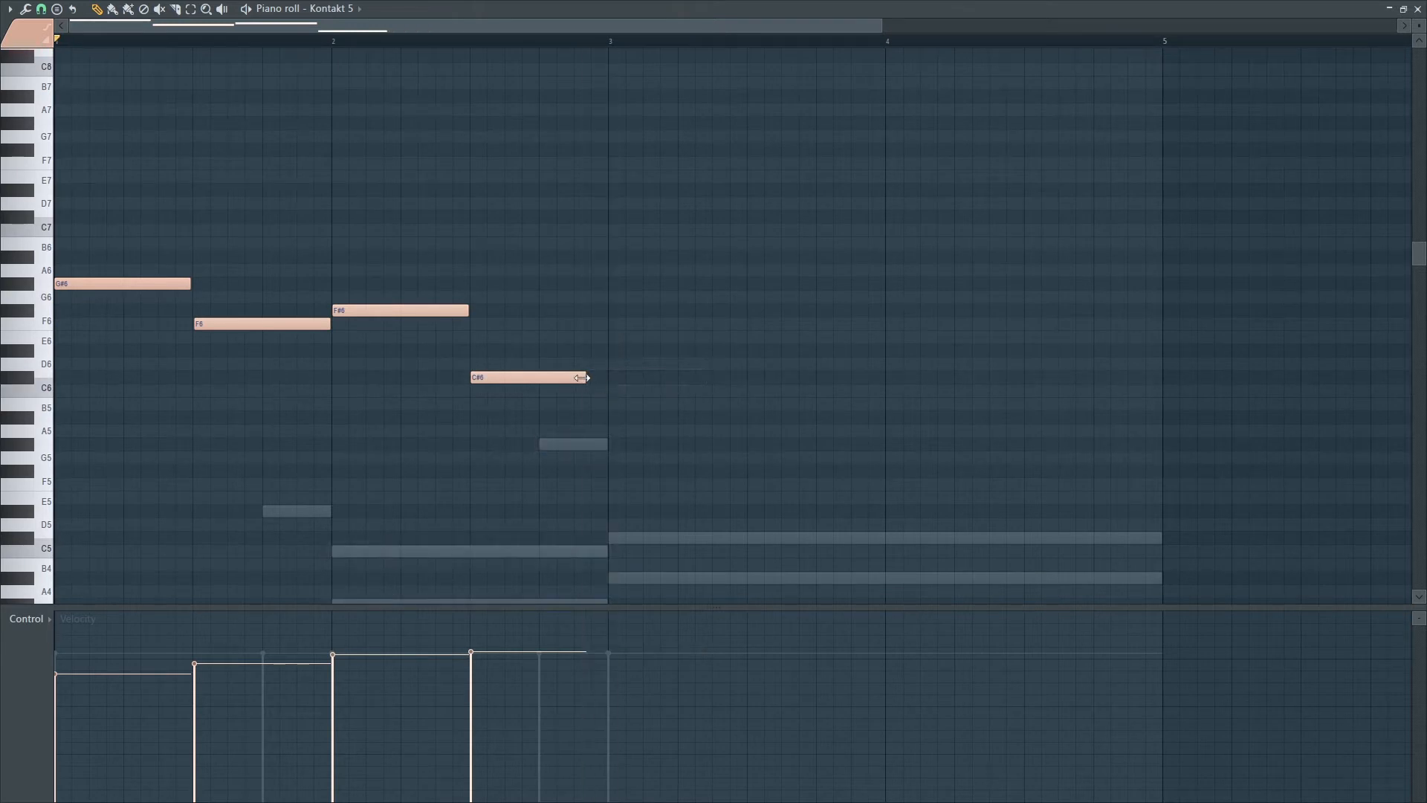
{"action": "key", "text": "space"}
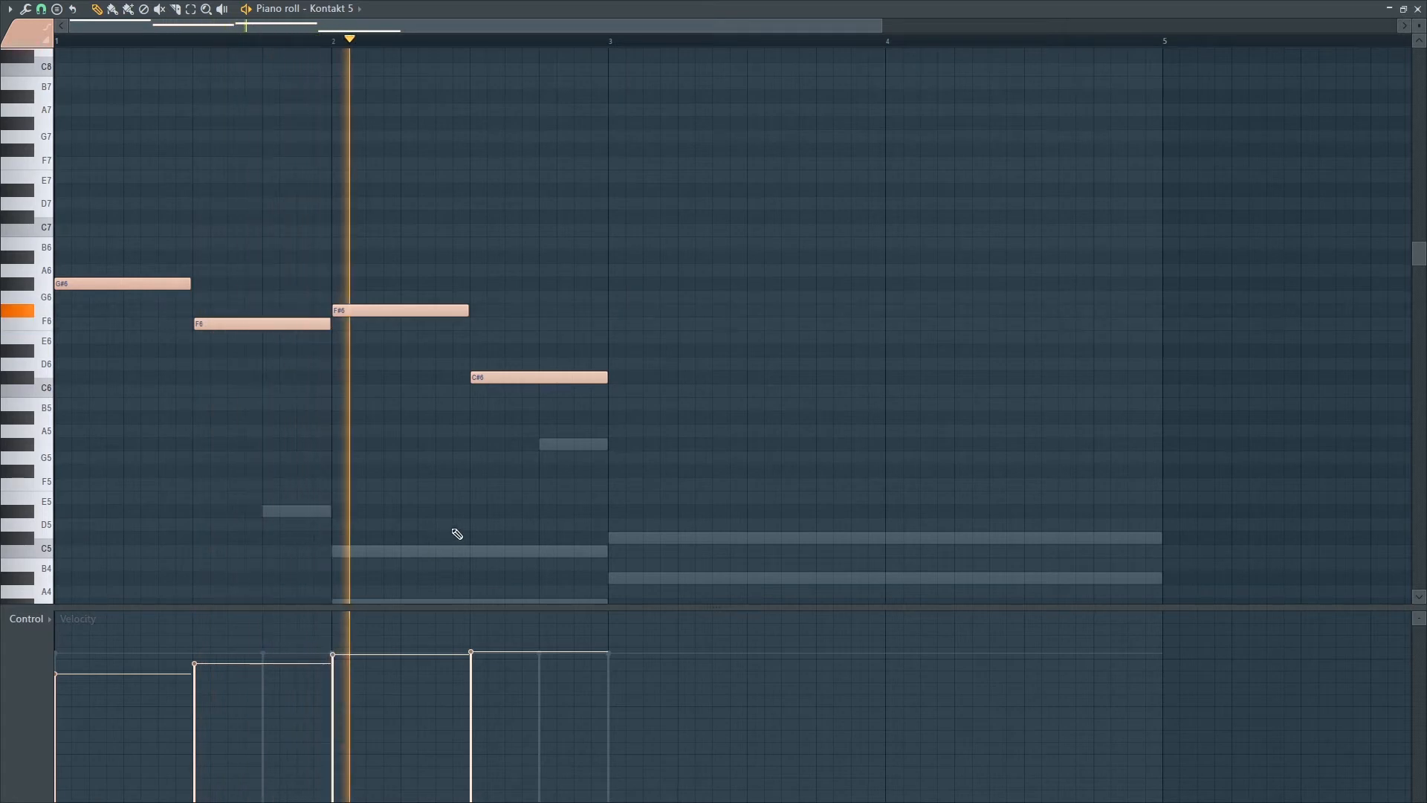
{"action": "key", "text": "space"}
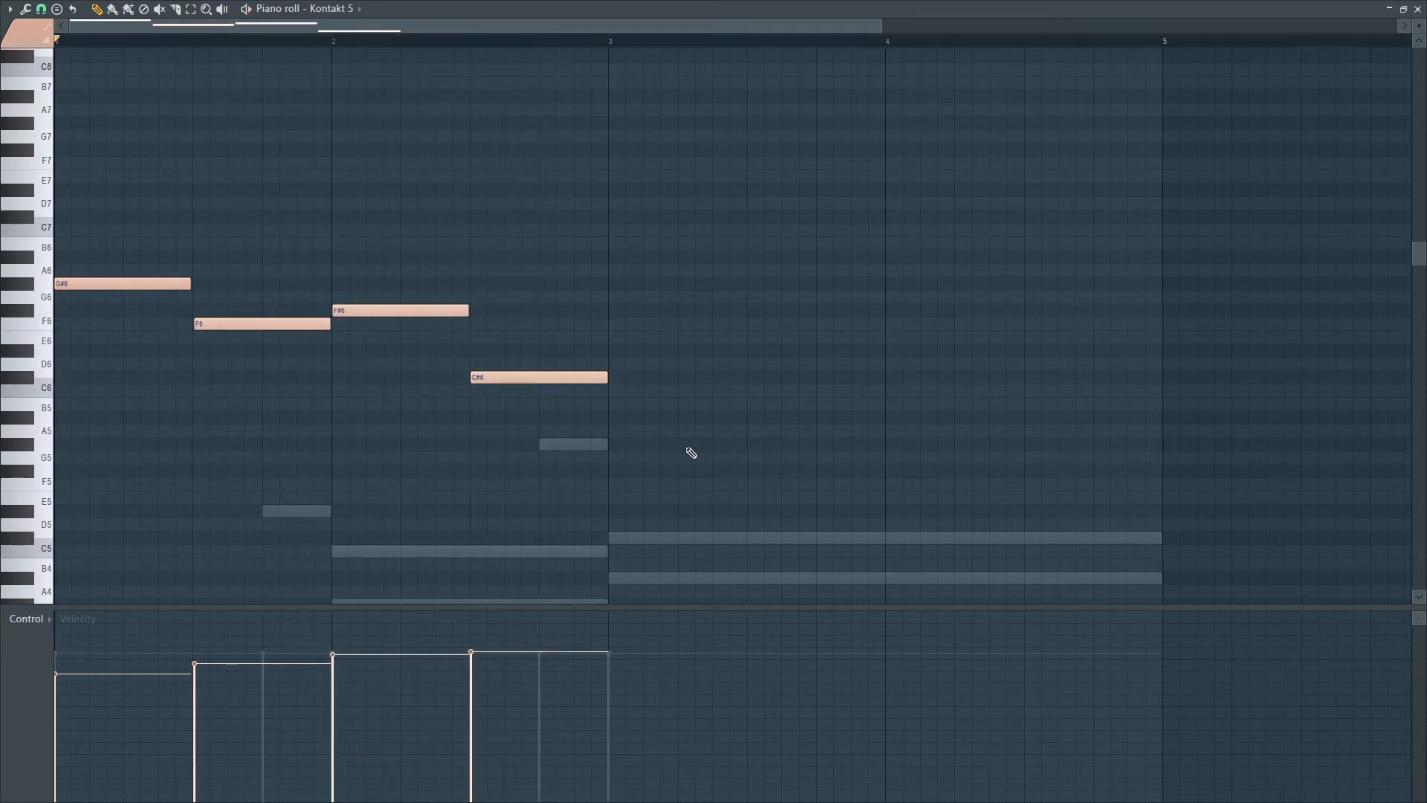
Duplicate the four melody notes into bars 3 and 4 and play back the passage.
{"action": "key", "text": "ctrl+a"}
{"action": "key", "text": "ctrl+b"}
{"action": "key", "text": "ctrl+d"}
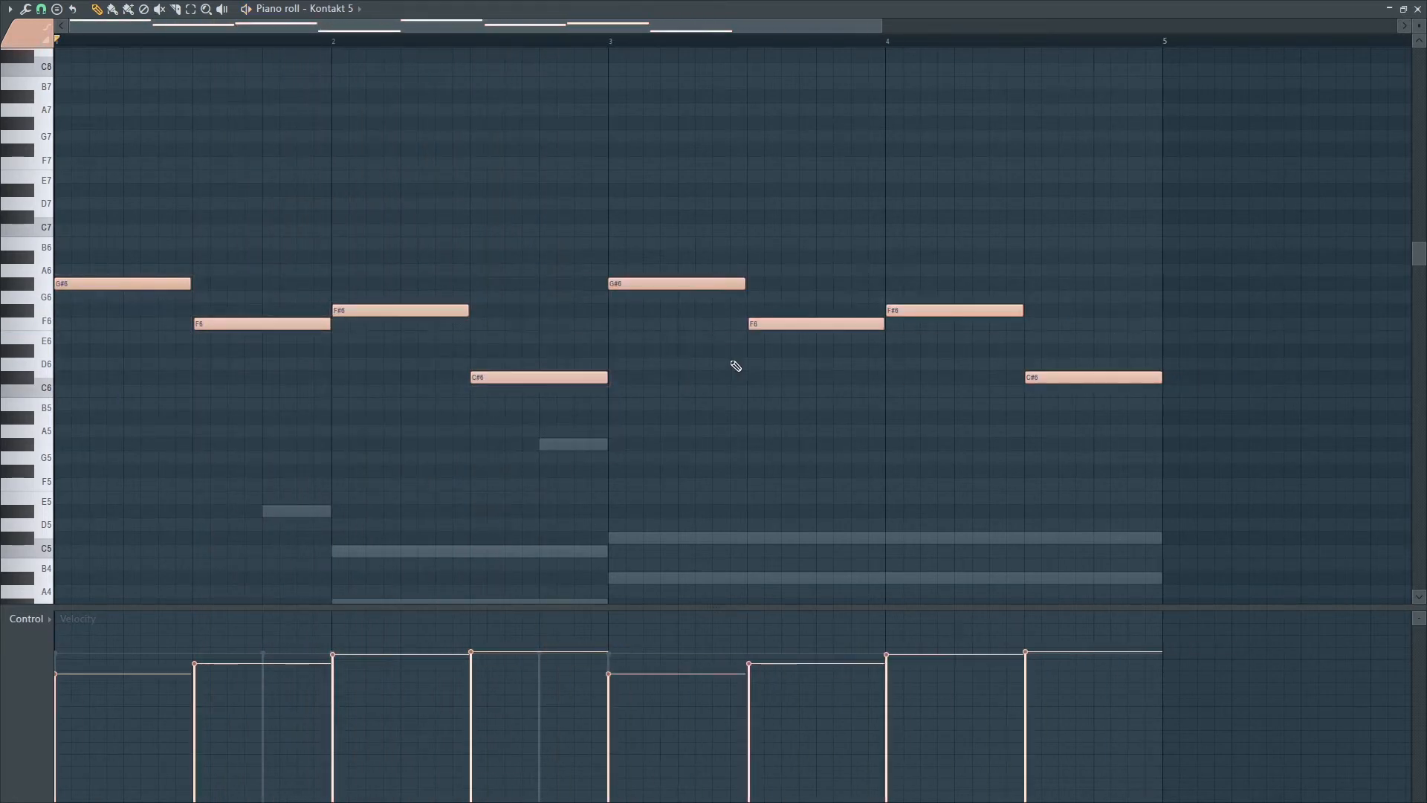
{"action": "key", "text": "space"}
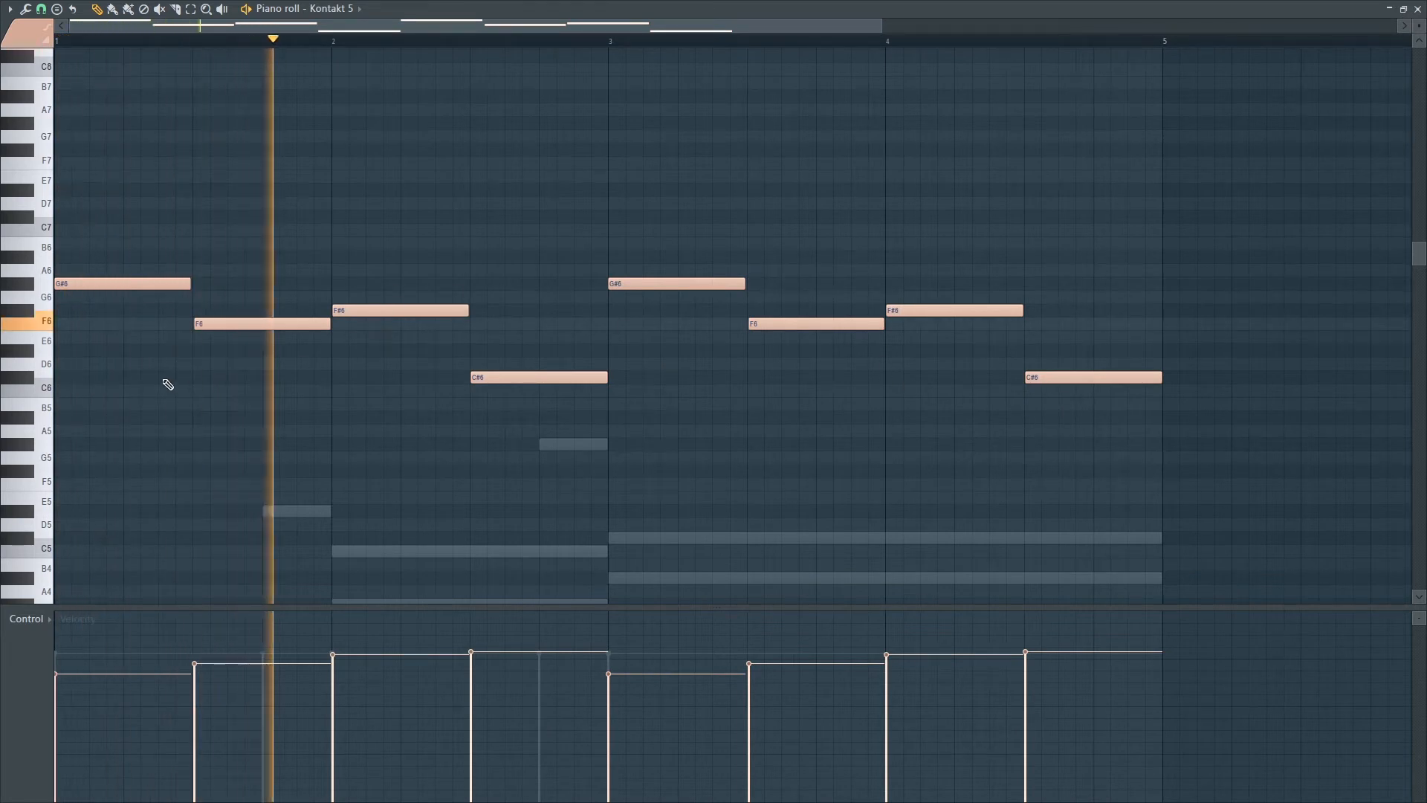
{"action": "key", "text": "space"}
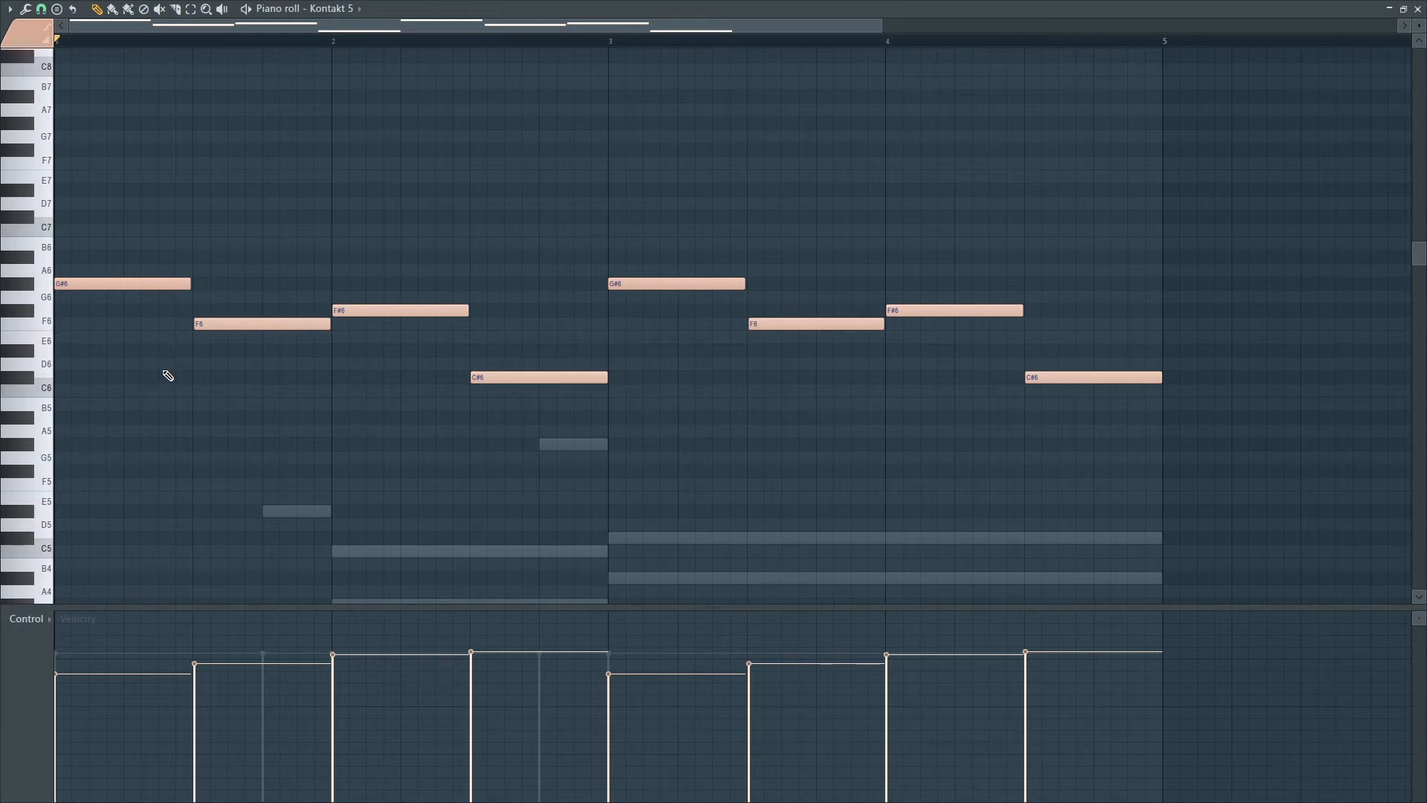
Try an F6 harmony note beneath the first G#6 during playback, and delete it again.
{"action": "left_click", "coordinate": [60, 325]}
{"action": "key", "text": "space"}
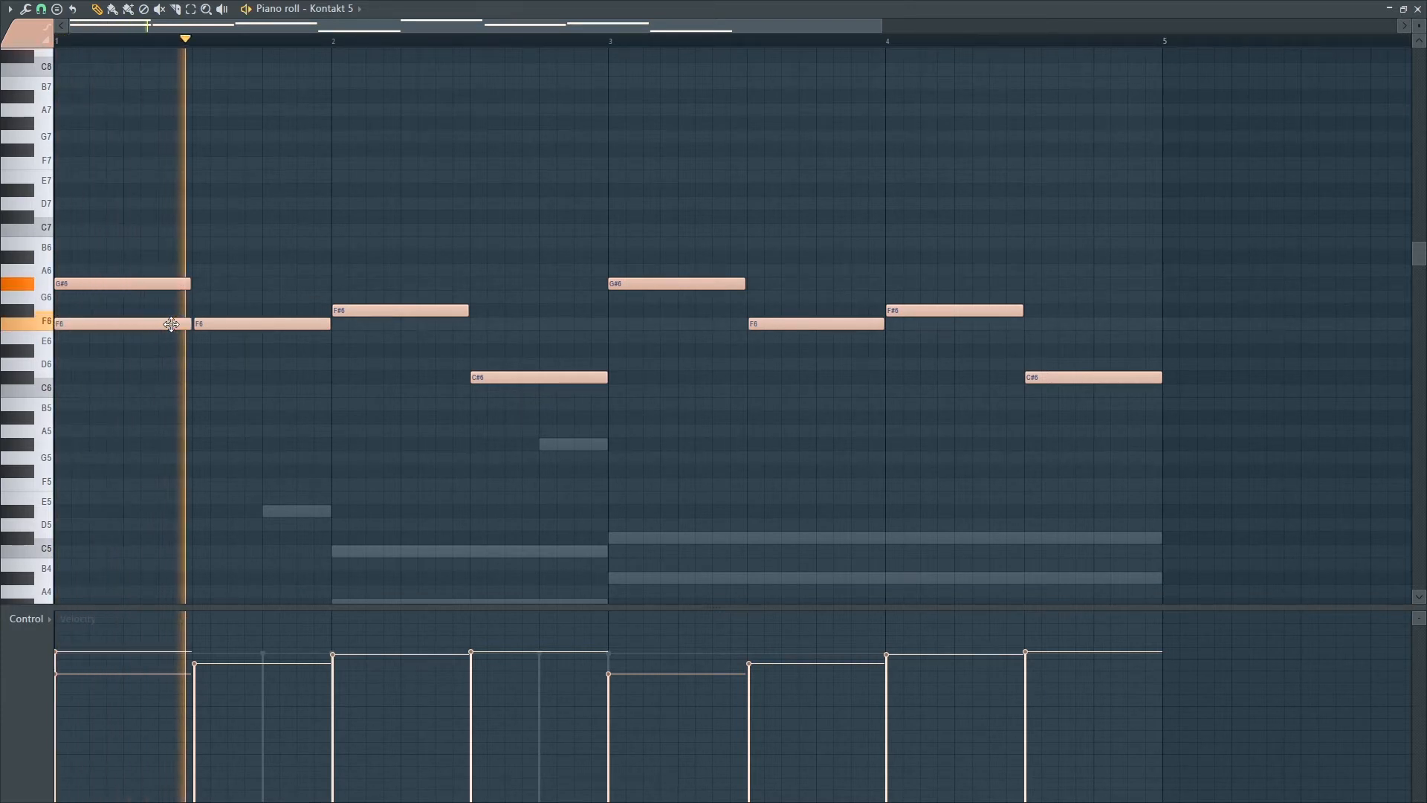
{"action": "right_click", "coordinate": [166, 325]}
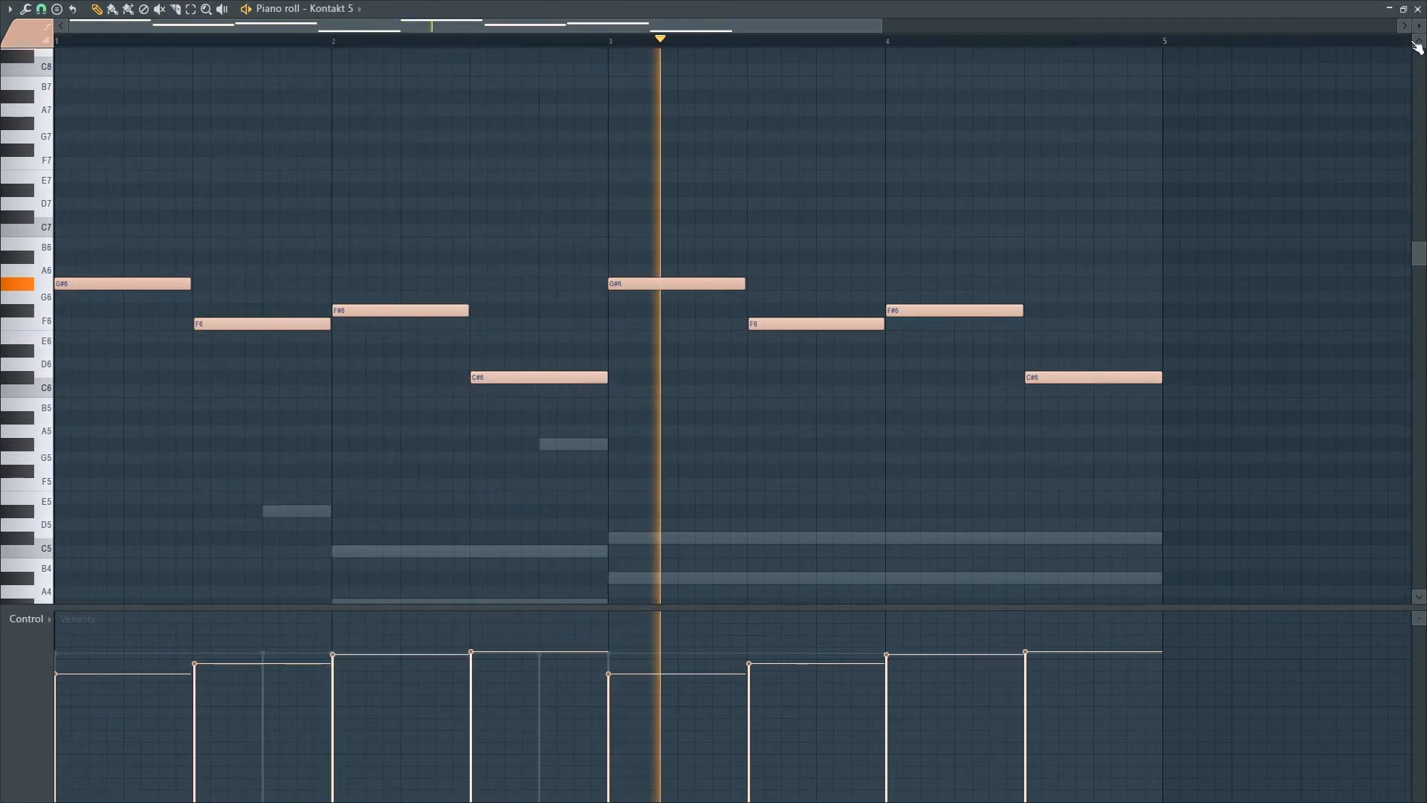
Close the piano roll, load the 046. Fifth Element preset in EXHALE, and play the pattern with it.
{"action": "left_click", "coordinate": [1417, 9]}
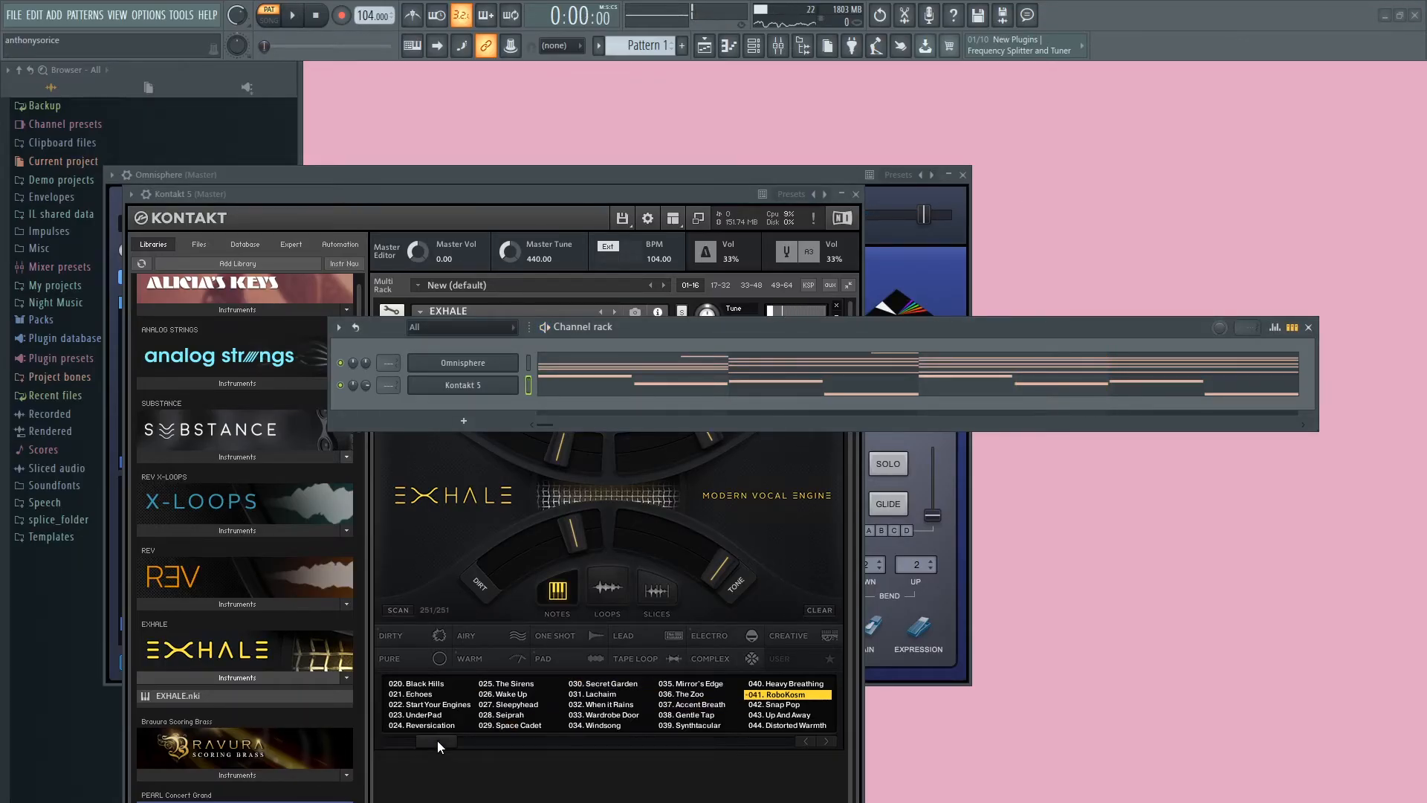
{"action": "left_click_drag", "start_coordinate": [437, 741], "coordinate": [451, 742]}
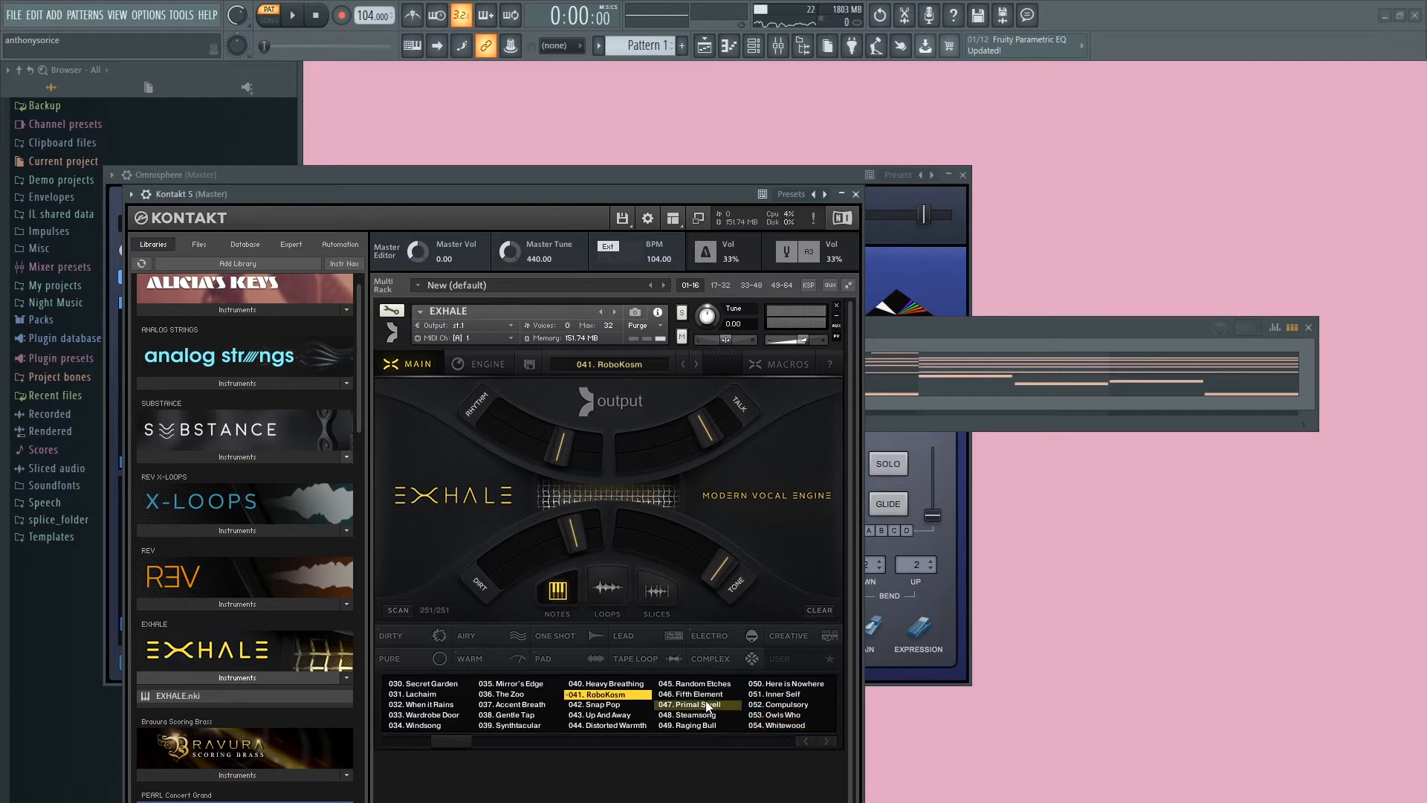
{"action": "left_click", "coordinate": [705, 696]}
{"action": "left_click", "coordinate": [988, 324]}
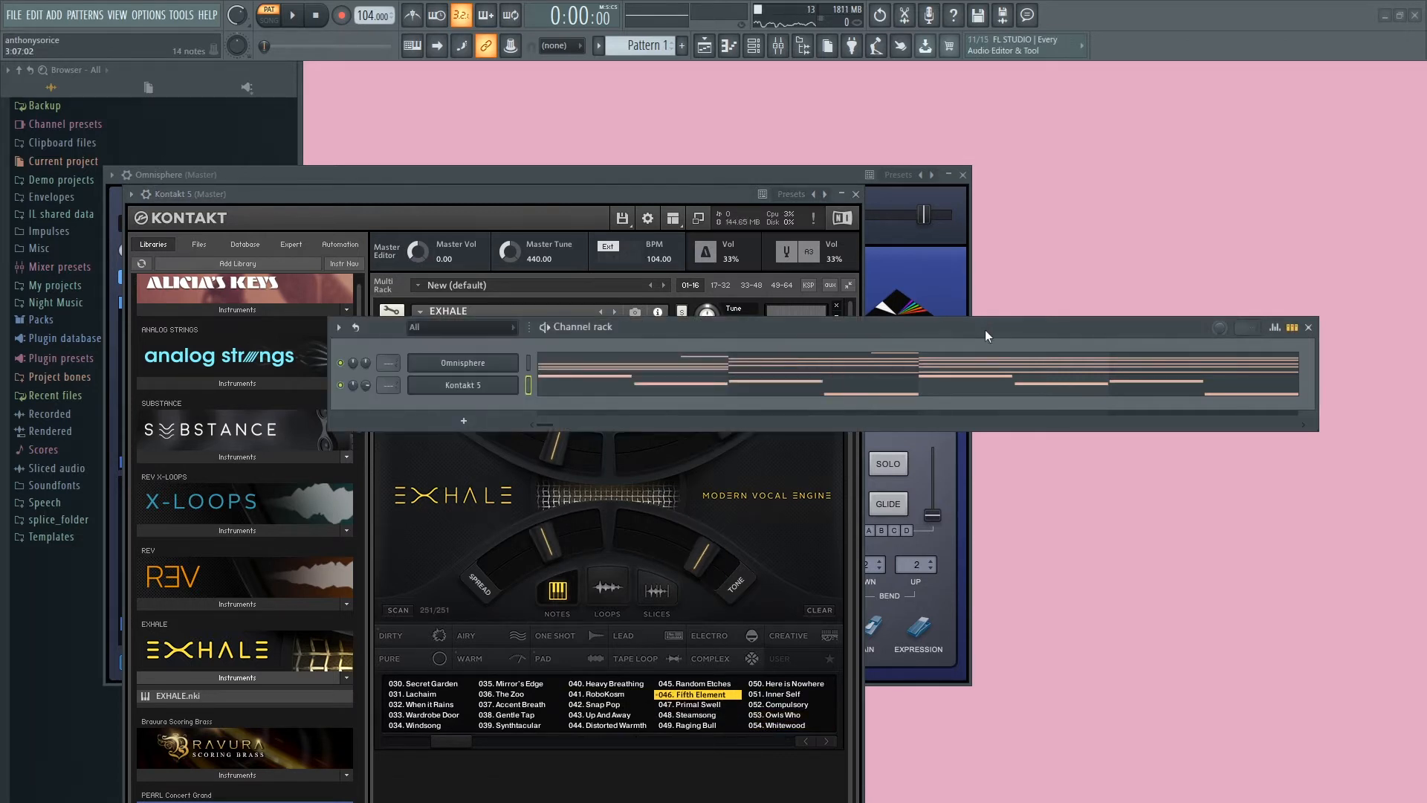
{"action": "key", "text": "space"}
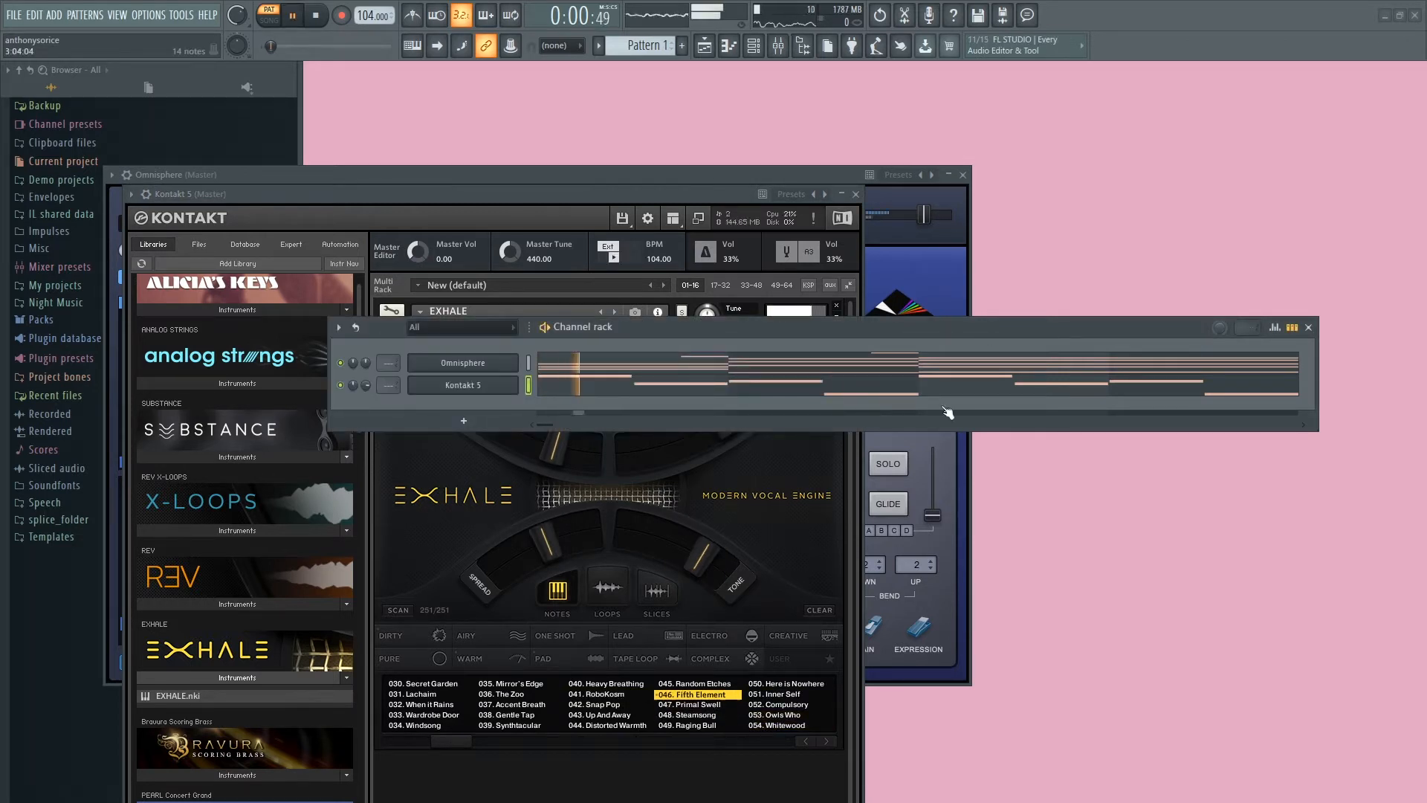
Switch EXHALE to the 052. Compulsory preset and listen to it with the pattern from the start.
{"action": "left_click", "coordinate": [782, 714]}
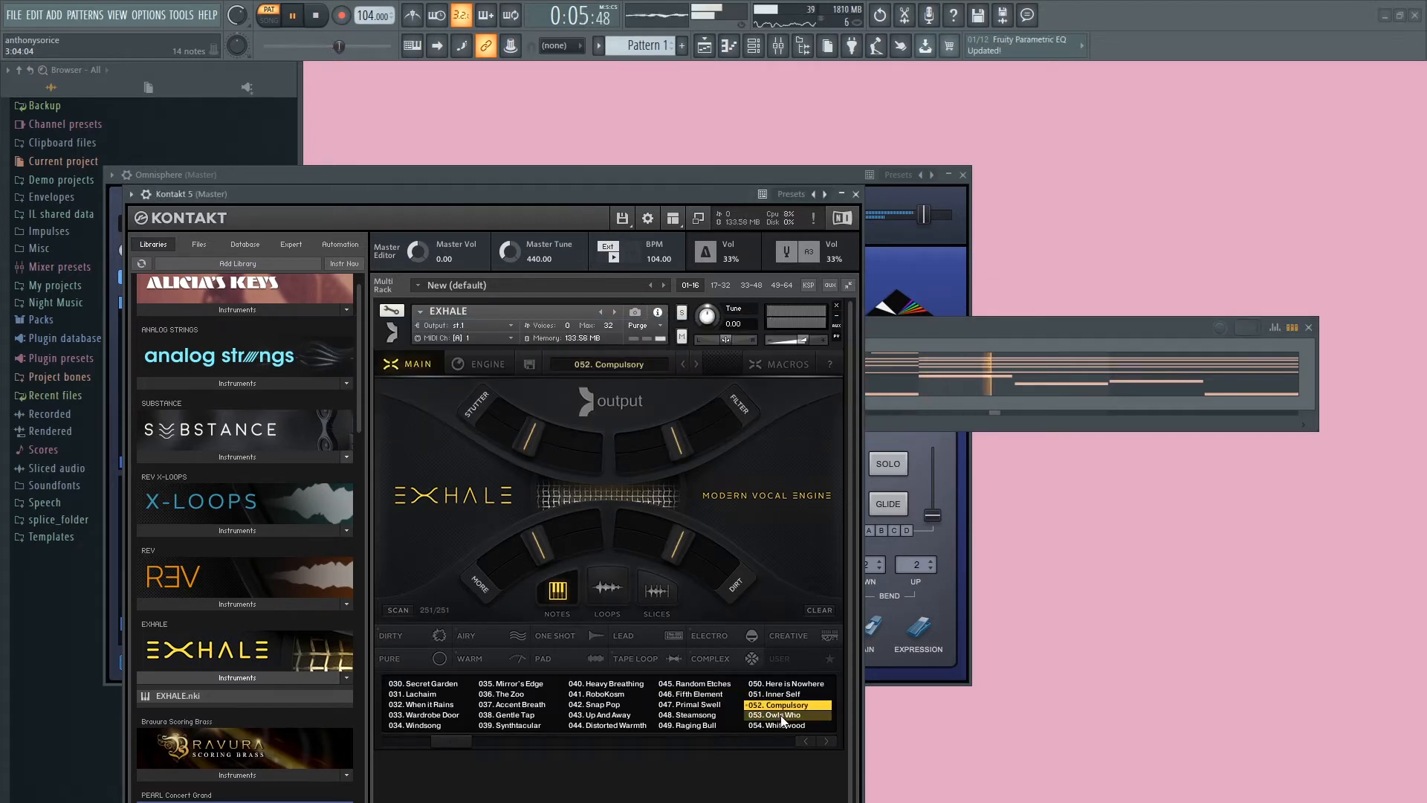
{"action": "key", "text": "space"}
{"action": "key", "text": "F6"}
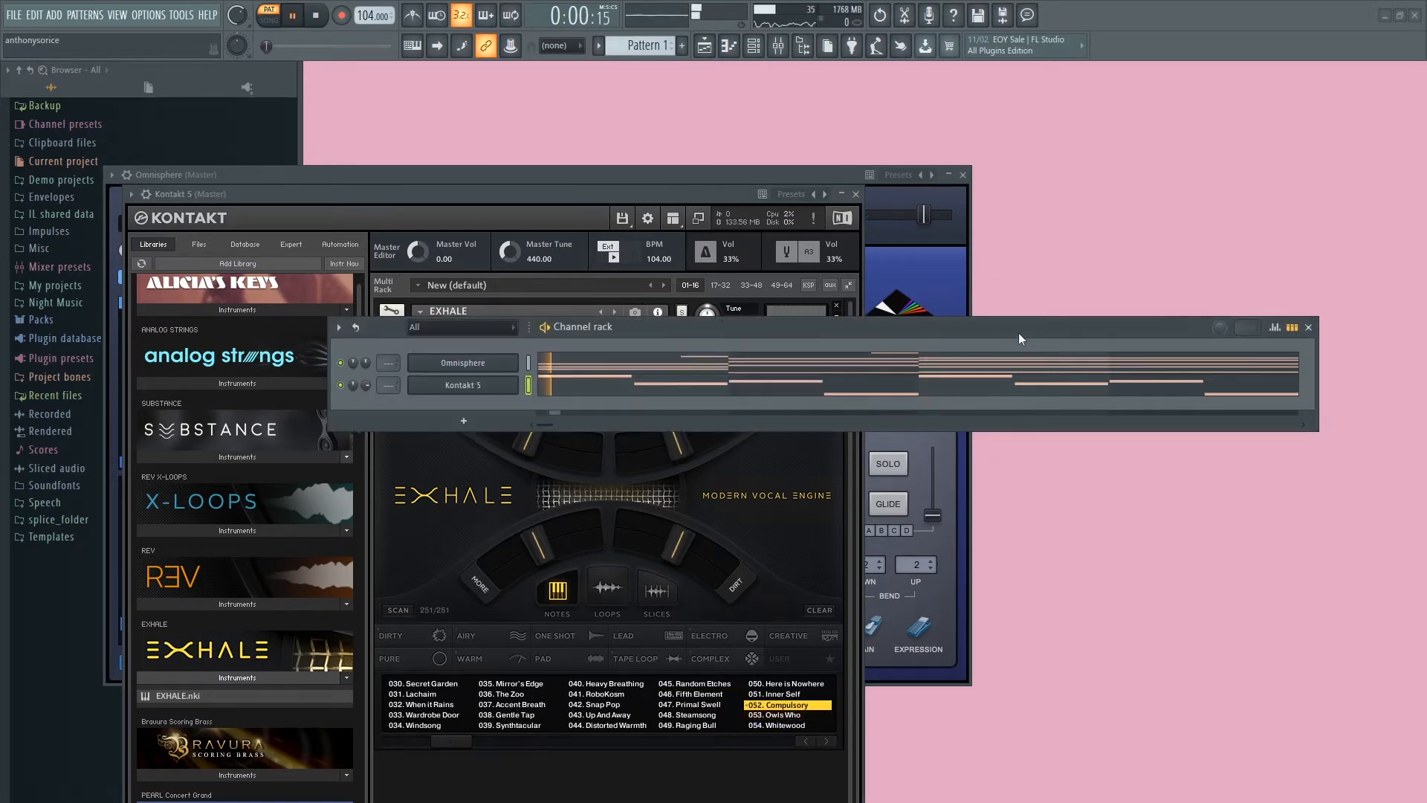
{"action": "key", "text": "space"}
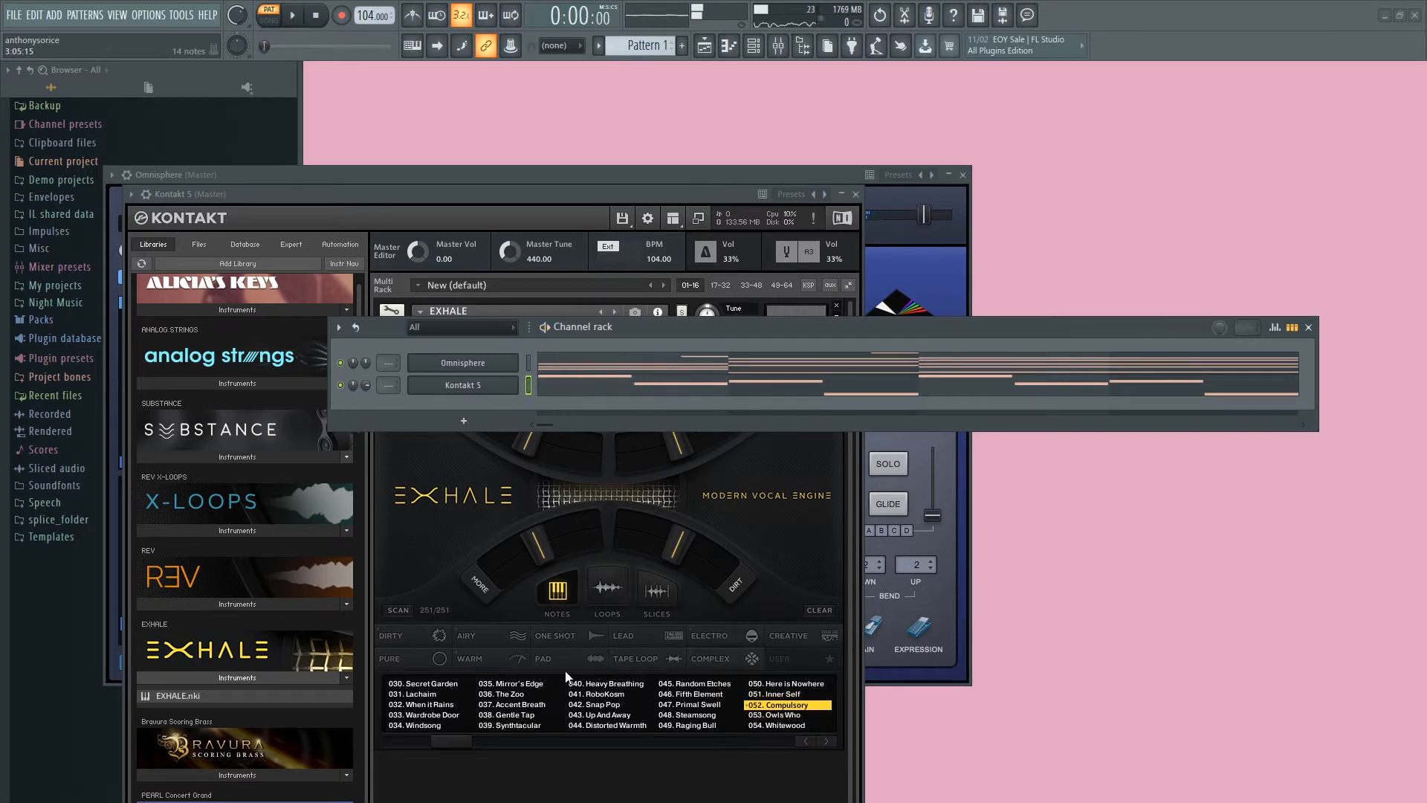
{"action": "left_click_drag", "start_coordinate": [448, 740], "coordinate": [444, 739]}
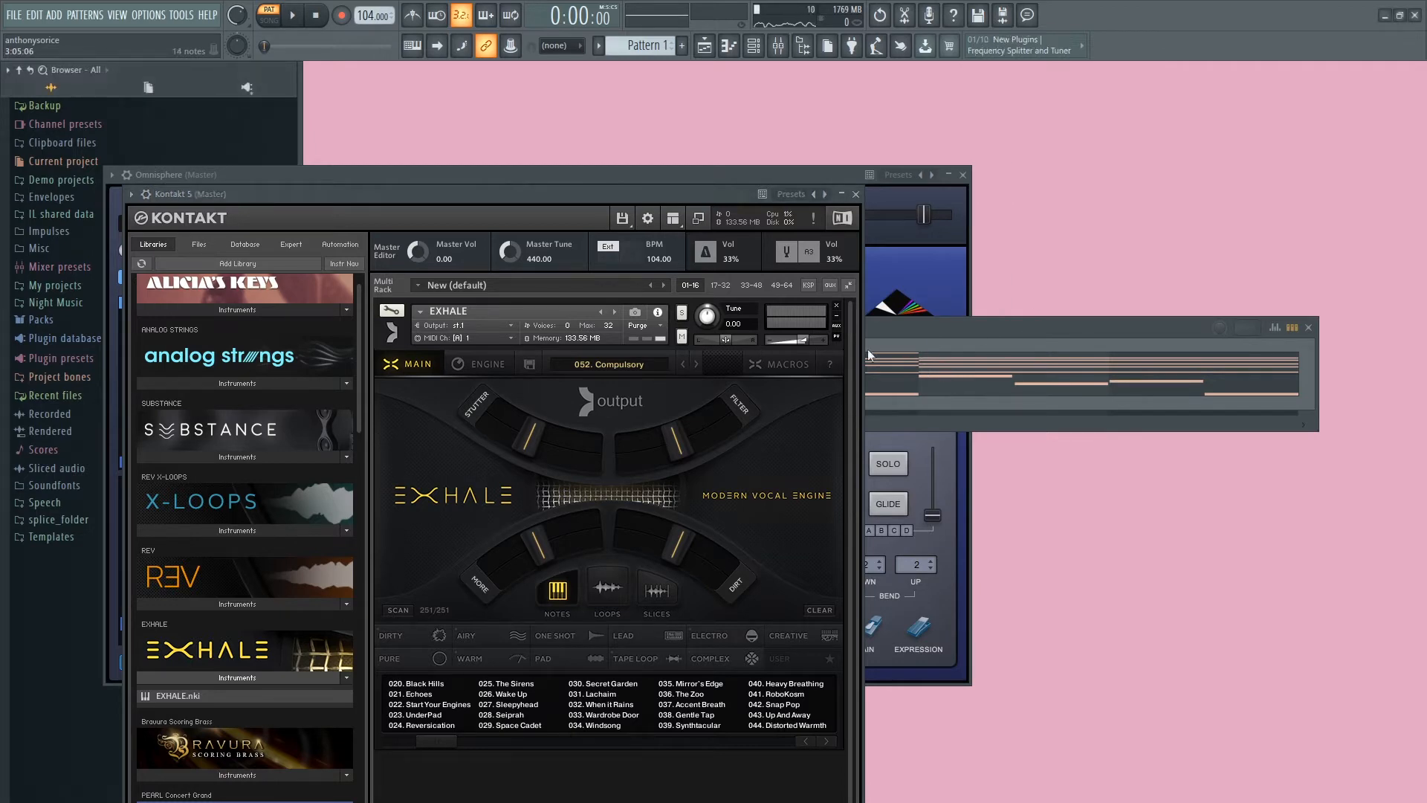
{"action": "left_click", "coordinate": [988, 338]}
{"action": "right_click", "coordinate": [521, 377]}
{"action": "left_click", "coordinate": [533, 387]}
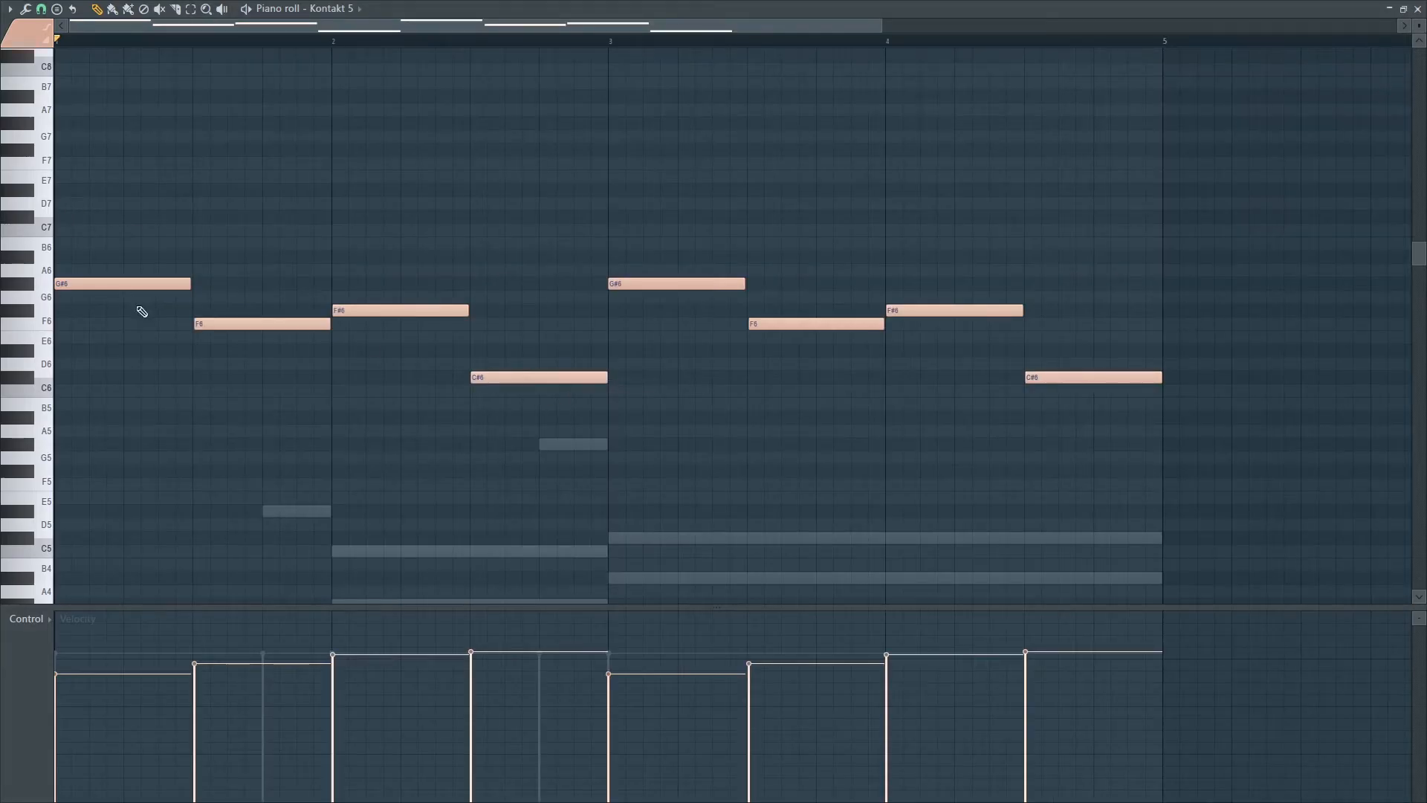
{"action": "left_click", "coordinate": [1417, 9]}
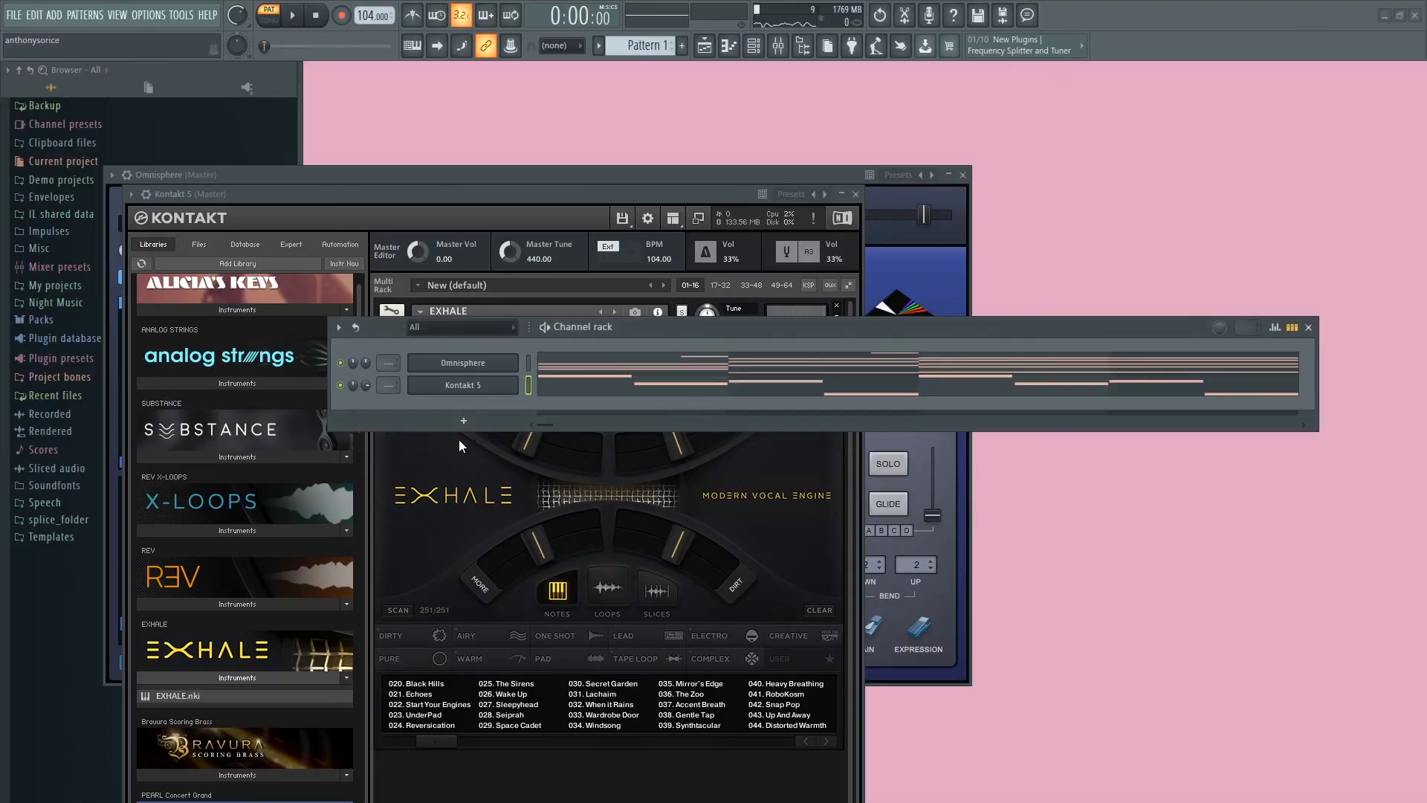
Audition the EXHALE presets 029. Space Cadet, 036. The Zoo and 037. Accent Breath with the pattern.
{"action": "left_click", "coordinate": [518, 725]}
{"action": "left_click", "coordinate": [970, 403]}
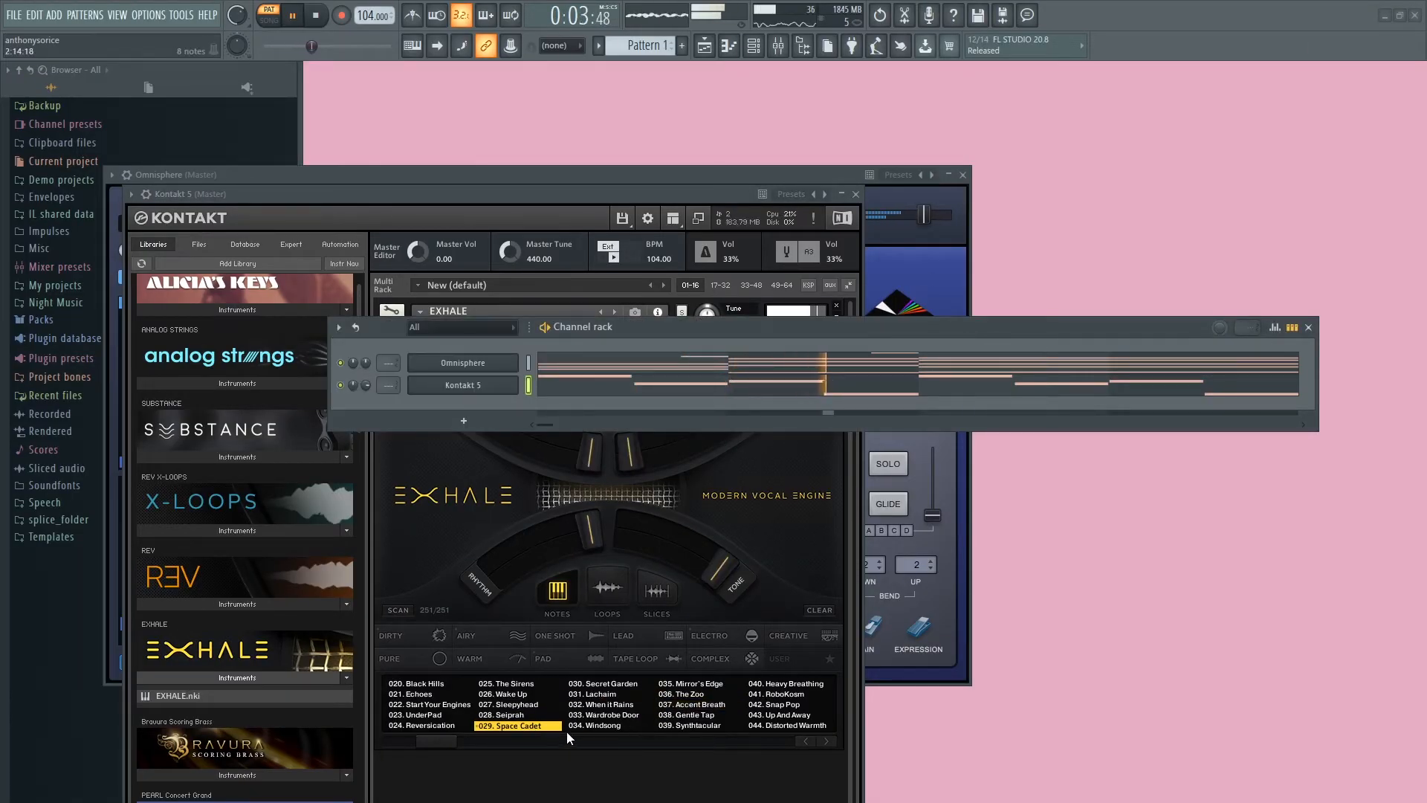
{"action": "left_click", "coordinate": [677, 694]}
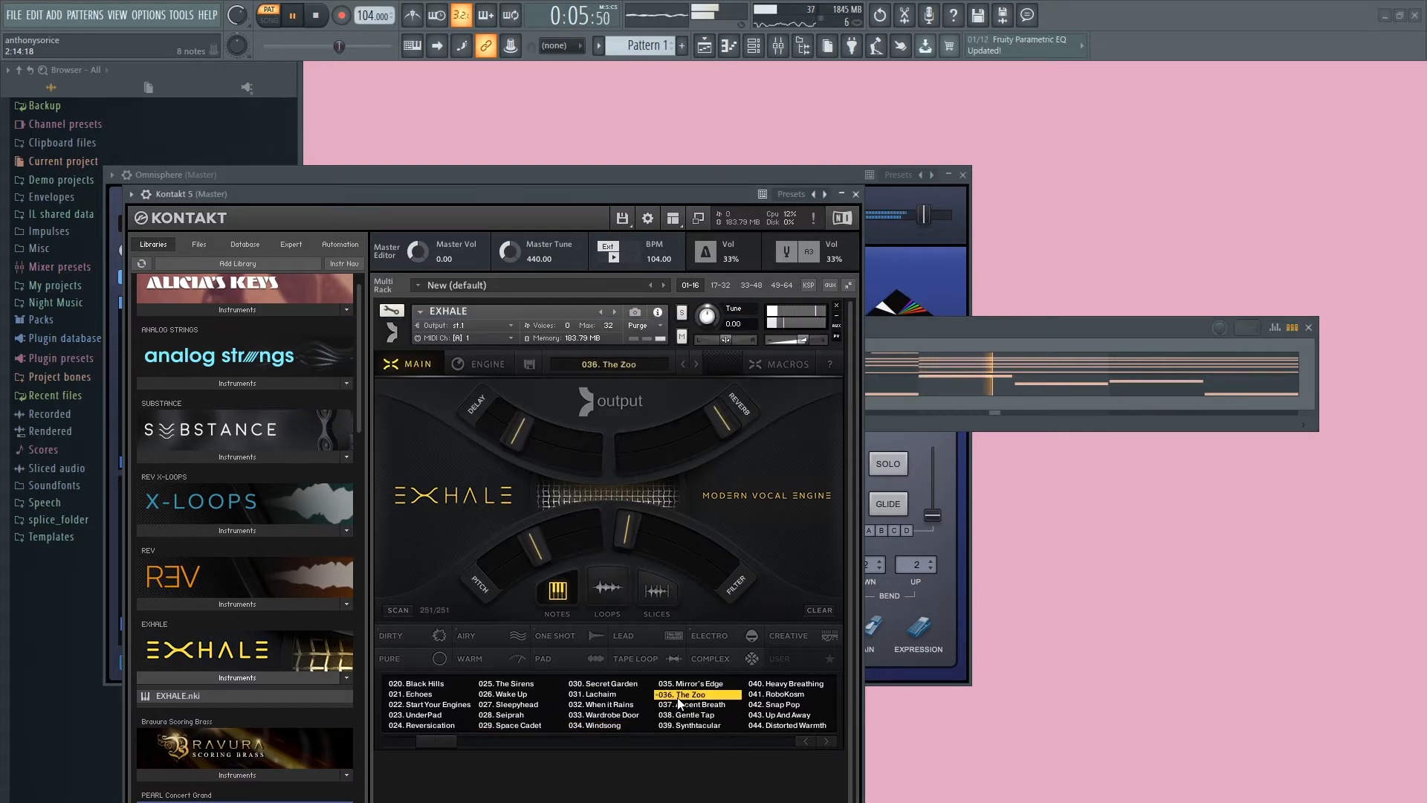
{"action": "left_click", "coordinate": [682, 705]}
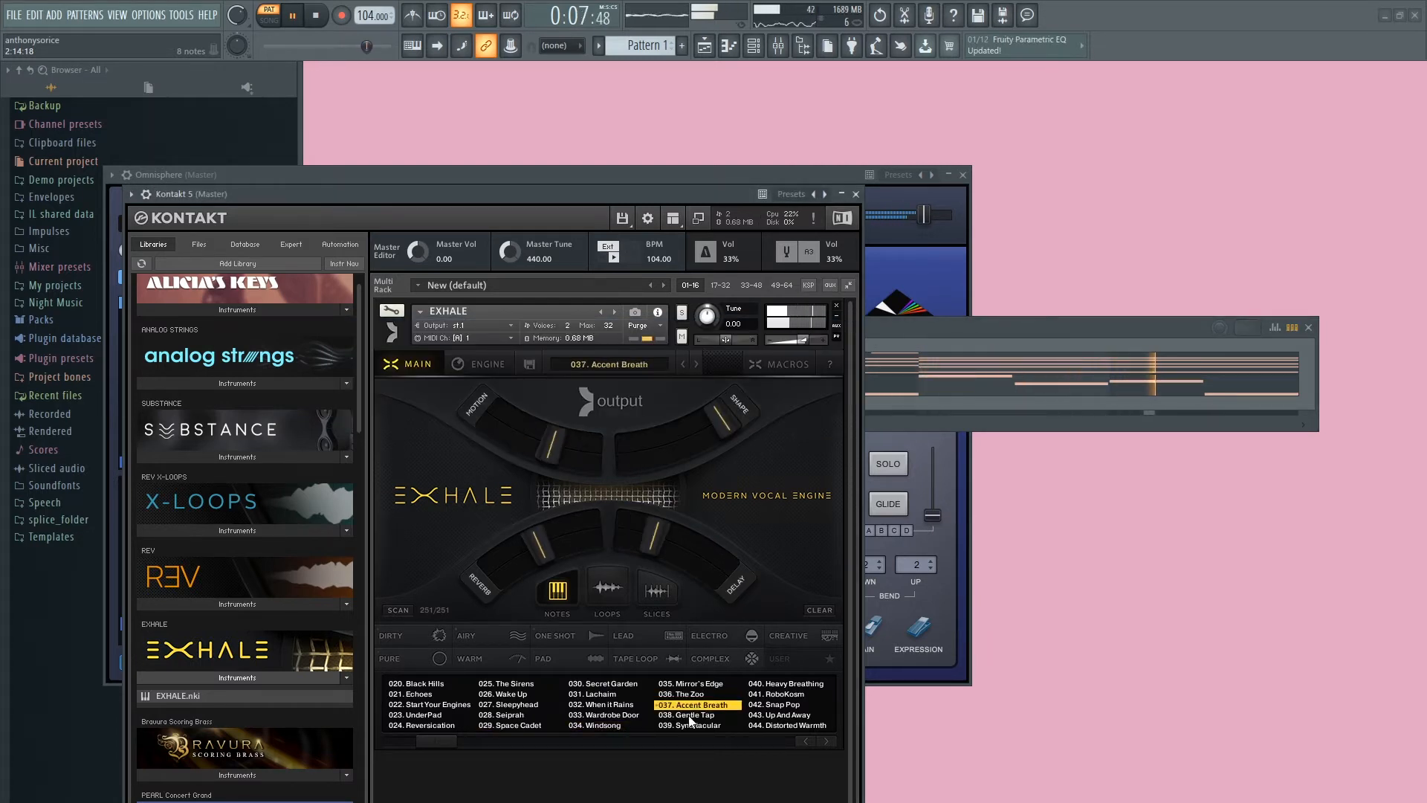
Load the 041. RoboKosm preset in EXHALE, play the pattern with it, and close the Kontakt window.
{"action": "key", "text": "space"}
{"action": "left_click_drag", "start_coordinate": [452, 742], "coordinate": [468, 738]}
{"action": "left_click", "coordinate": [625, 695]}
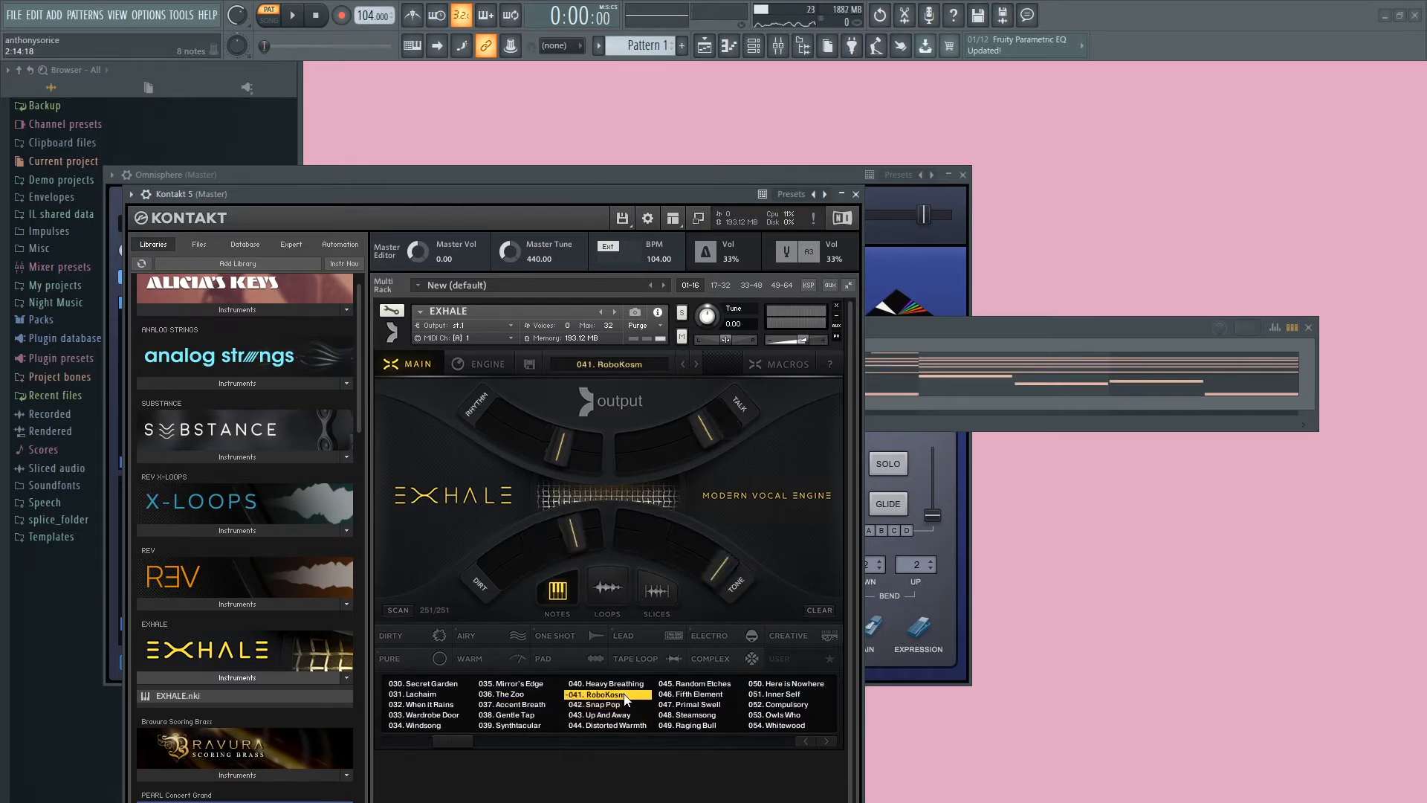
{"action": "key", "text": "space"}
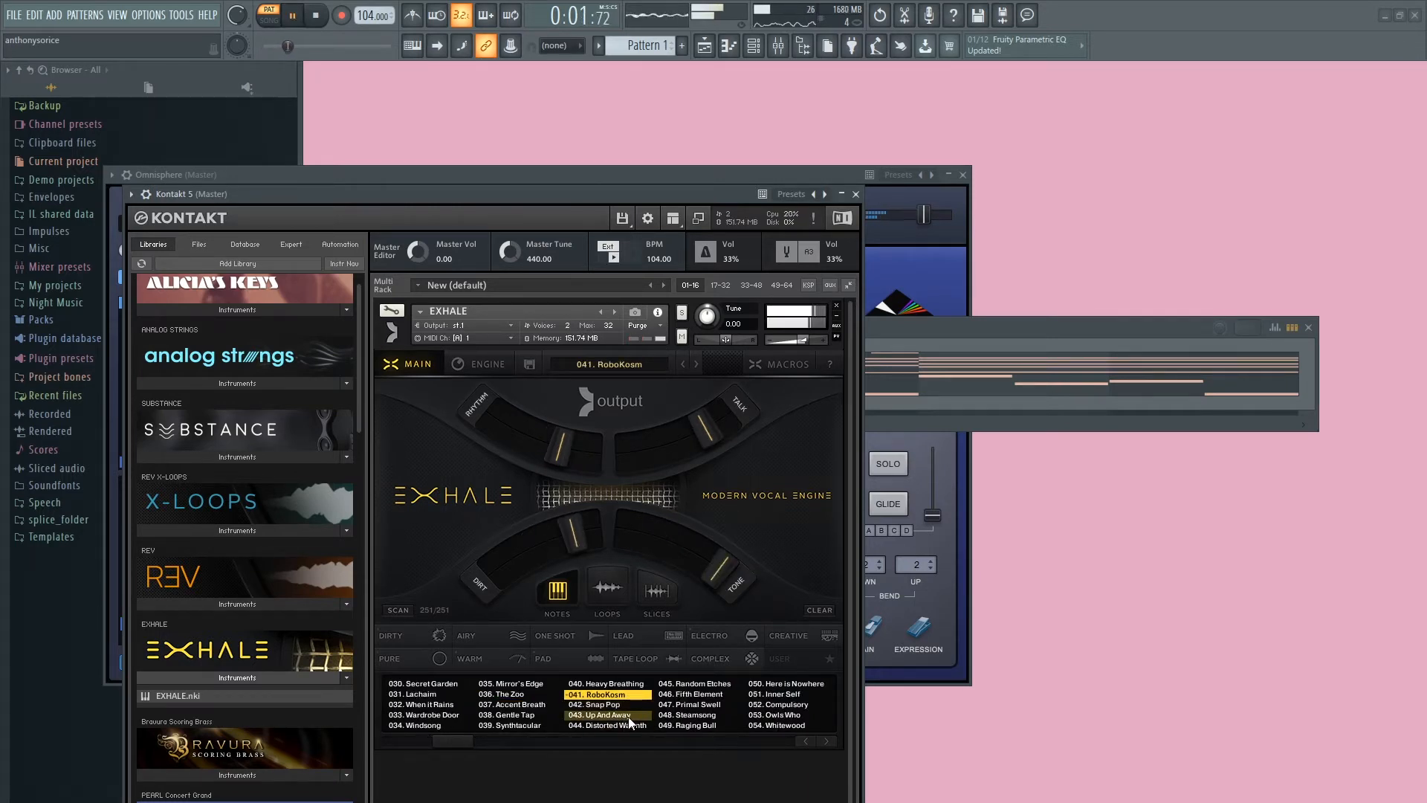
{"action": "left_click", "coordinate": [856, 194]}
{"action": "key", "text": "space"}
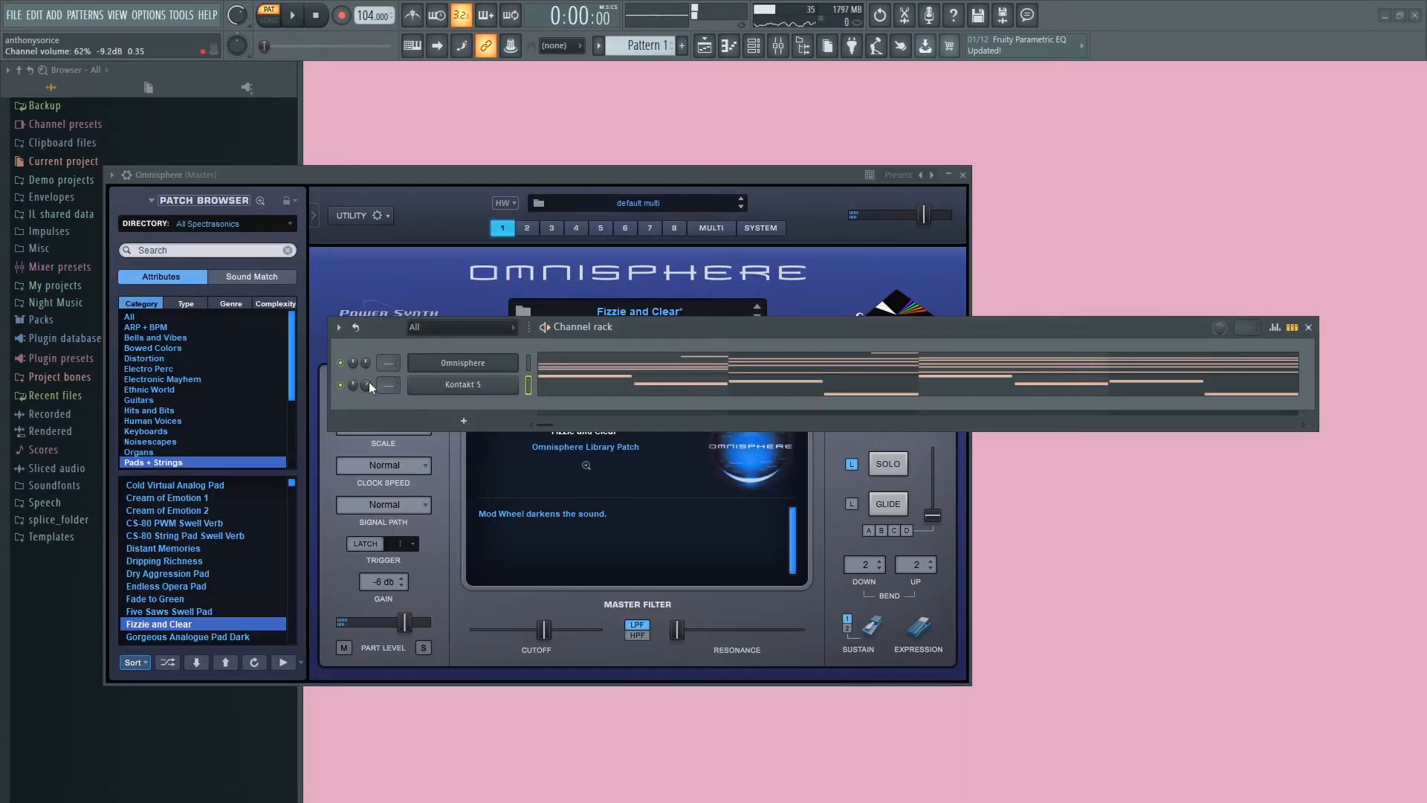
Lower the Kontakt 5 channel volume slightly, close the Omnisphere window, and start and stop the pattern.
{"action": "left_click_drag", "start_coordinate": [366, 384], "coordinate": [365, 392]}
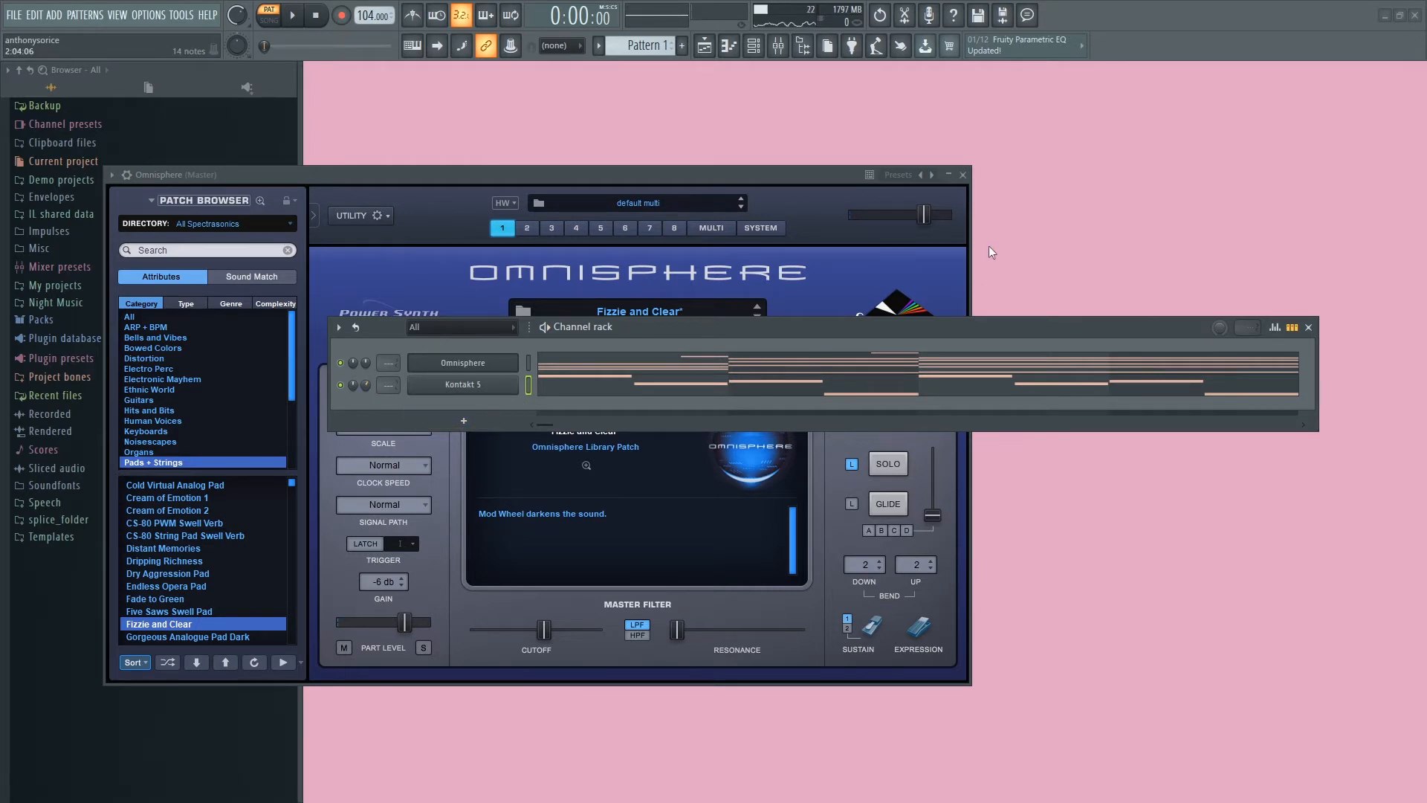
{"action": "left_click", "coordinate": [965, 177]}
{"action": "left_click", "coordinate": [964, 177]}
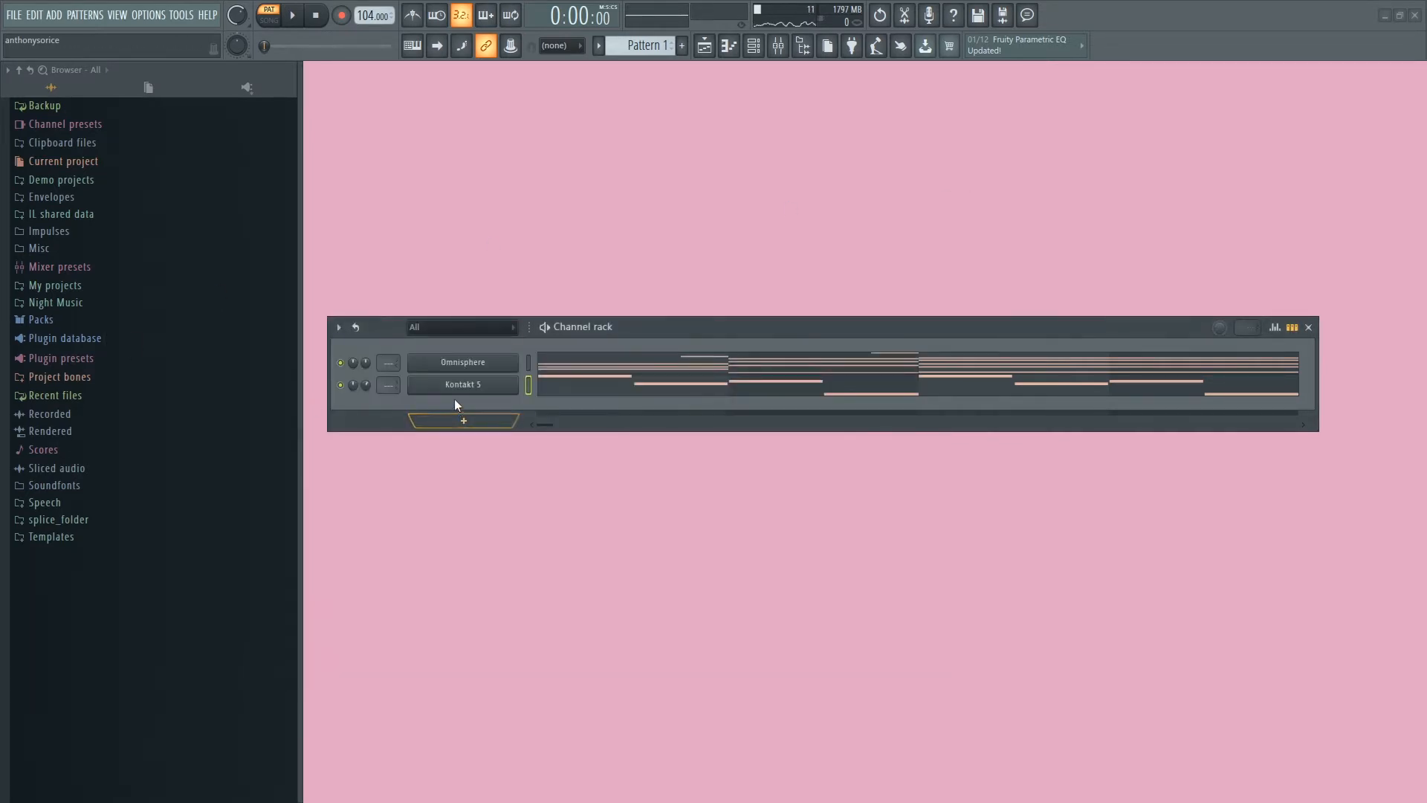
{"action": "key", "text": "space"}
{"action": "key", "text": "space"}
Route the Kontakt 5 channel to mixer insert 1 and add Fruity Parametric EQ 2 in its first effect slot.
{"action": "left_click_drag", "start_coordinate": [389, 385], "coordinate": [389, 379]}
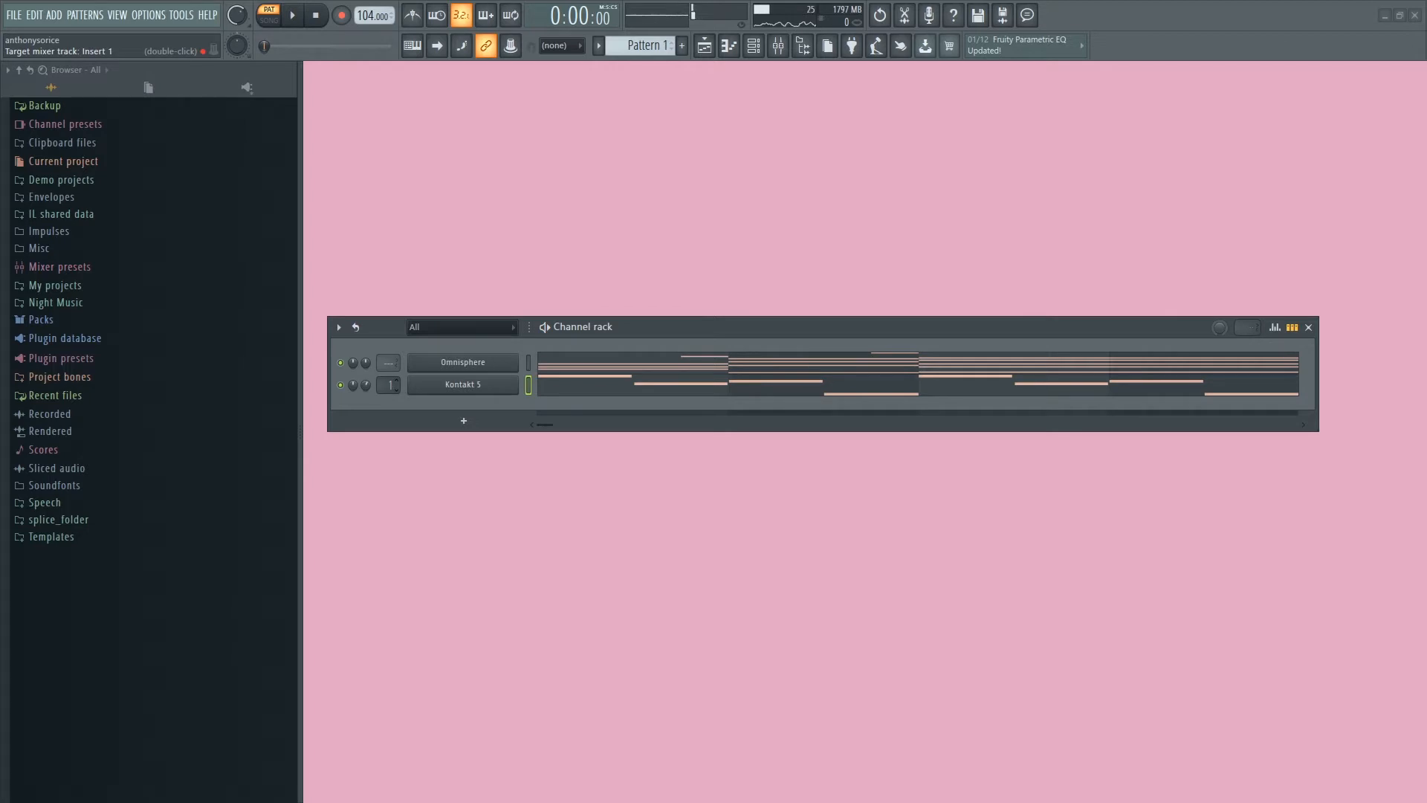
{"action": "double_click", "coordinate": [388, 382]}
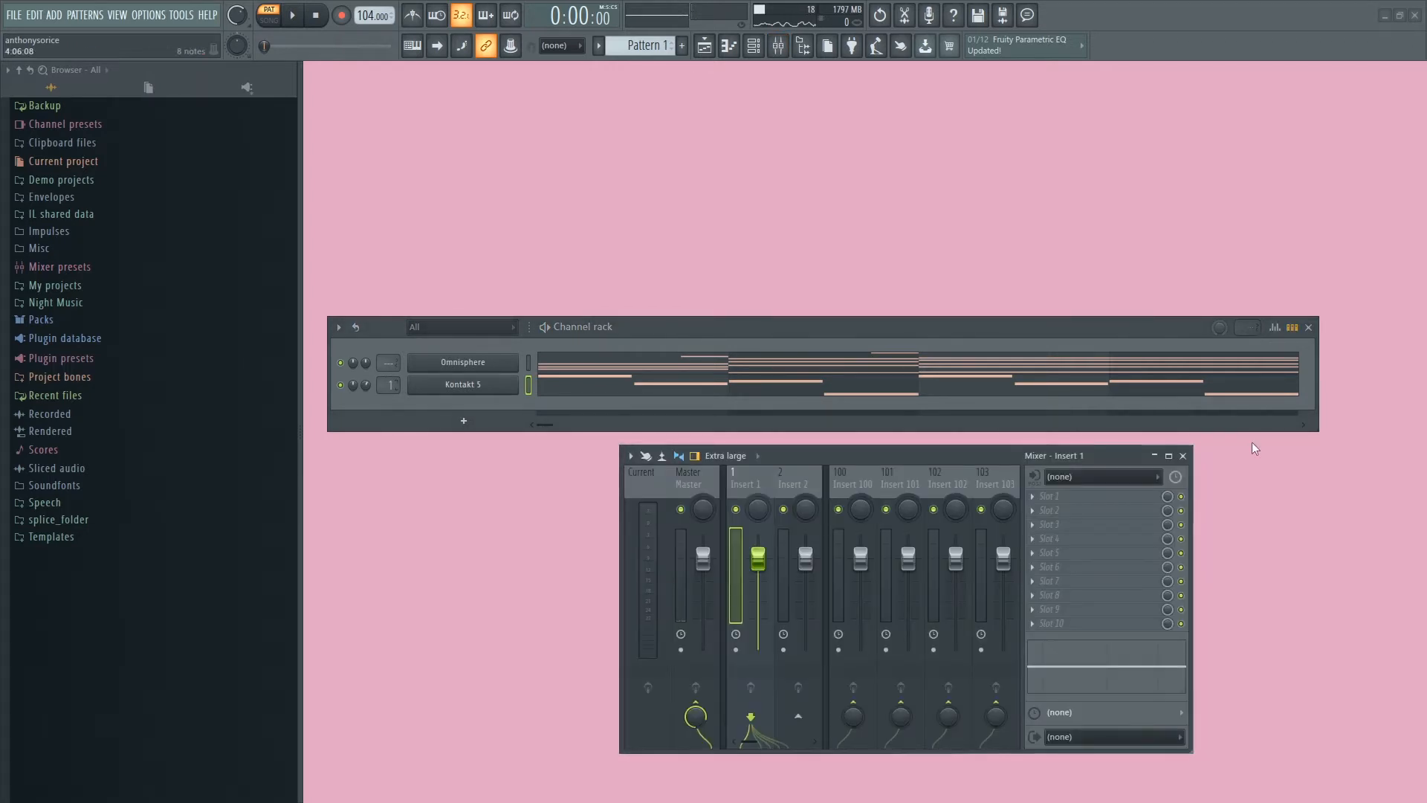
{"action": "left_click", "coordinate": [1074, 496]}
{"action": "left_click", "coordinate": [864, 462]}
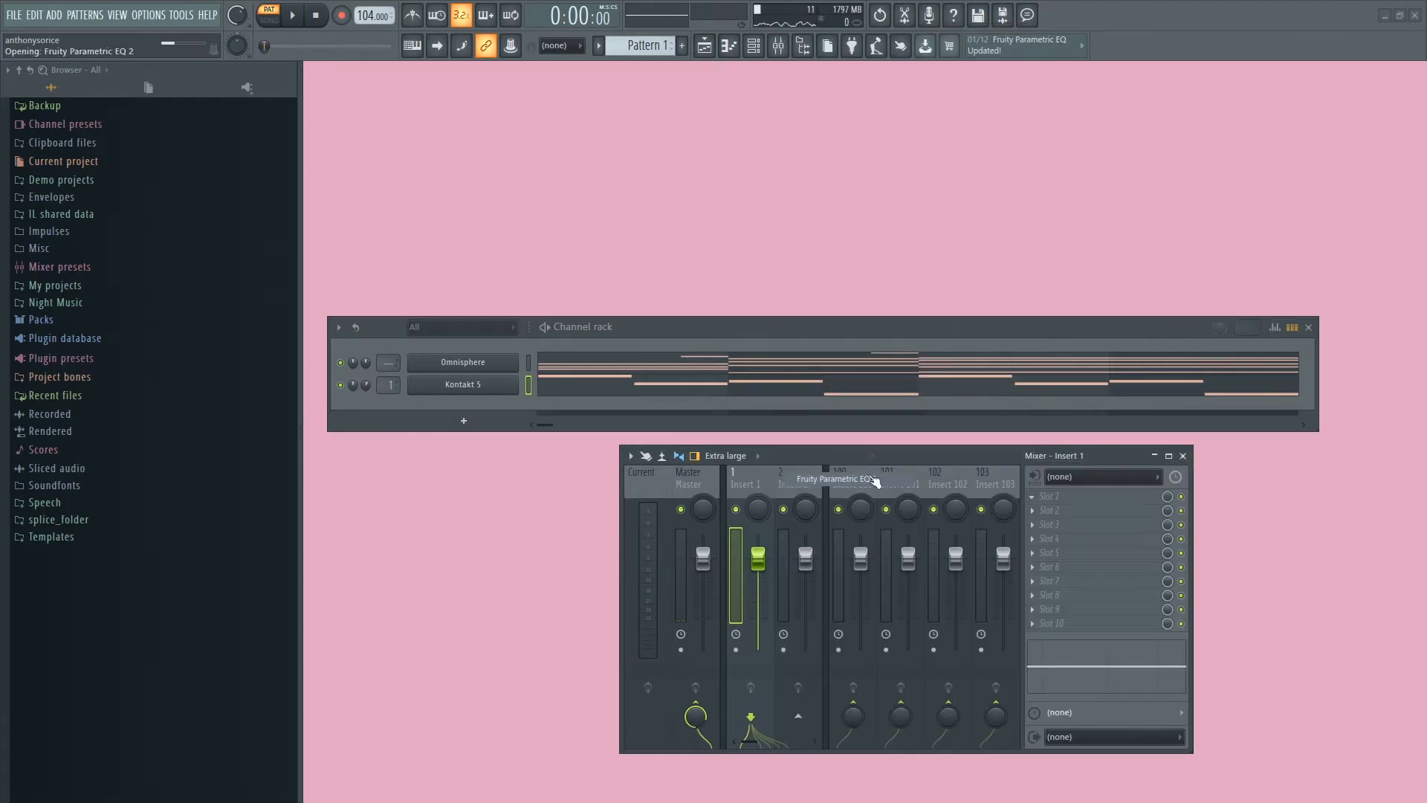
Roll off the vocal's high frequencies with the EQ's highest band during playback, and close the EQ.
{"action": "key", "text": "space"}
{"action": "left_click_drag", "start_coordinate": [401, 280], "coordinate": [368, 370]}
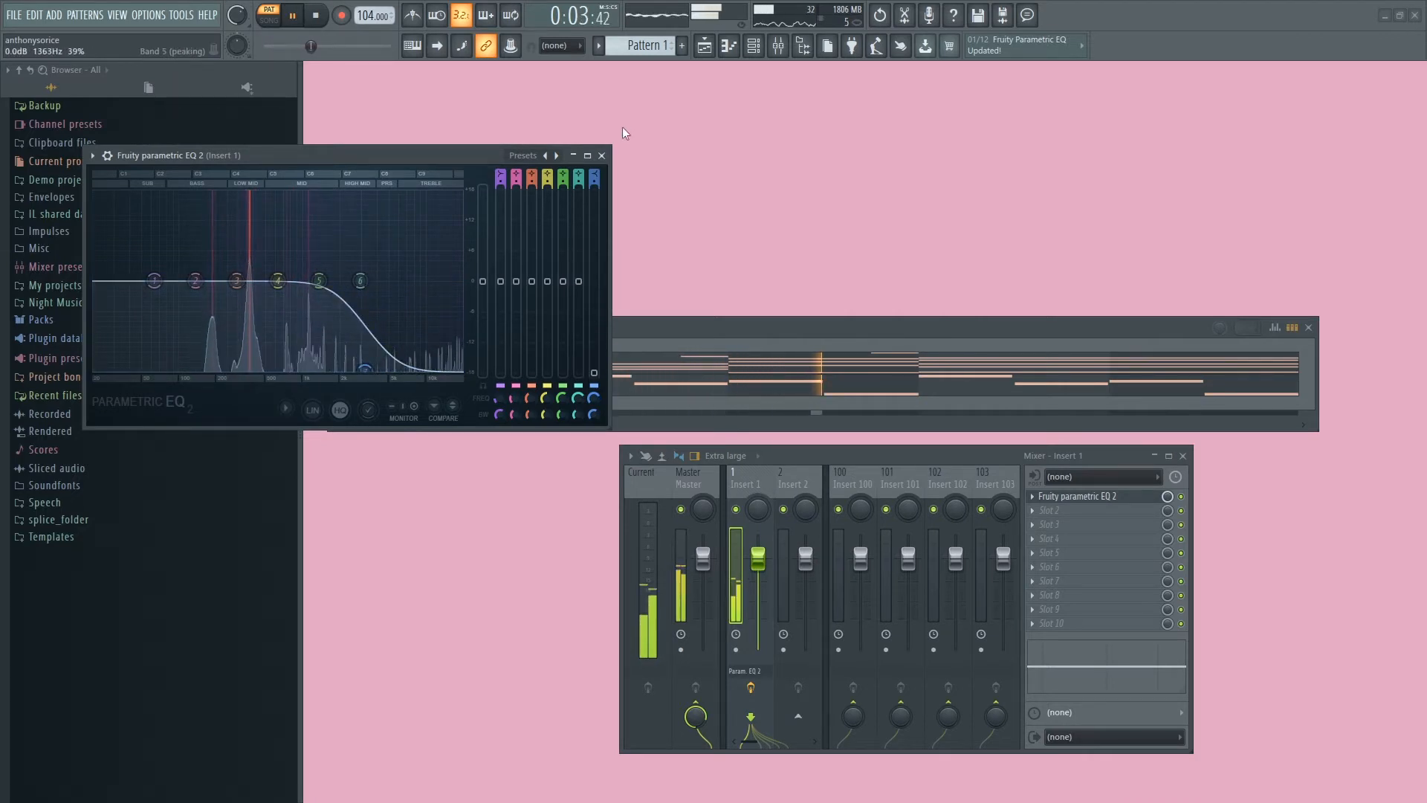
{"action": "left_click", "coordinate": [602, 156]}
{"action": "key", "text": "space"}
Route the Omnisphere channel to mixer insert 2 and add Fruity Parametric EQ 2 in its first effect slot.
{"action": "double_click", "coordinate": [389, 363]}
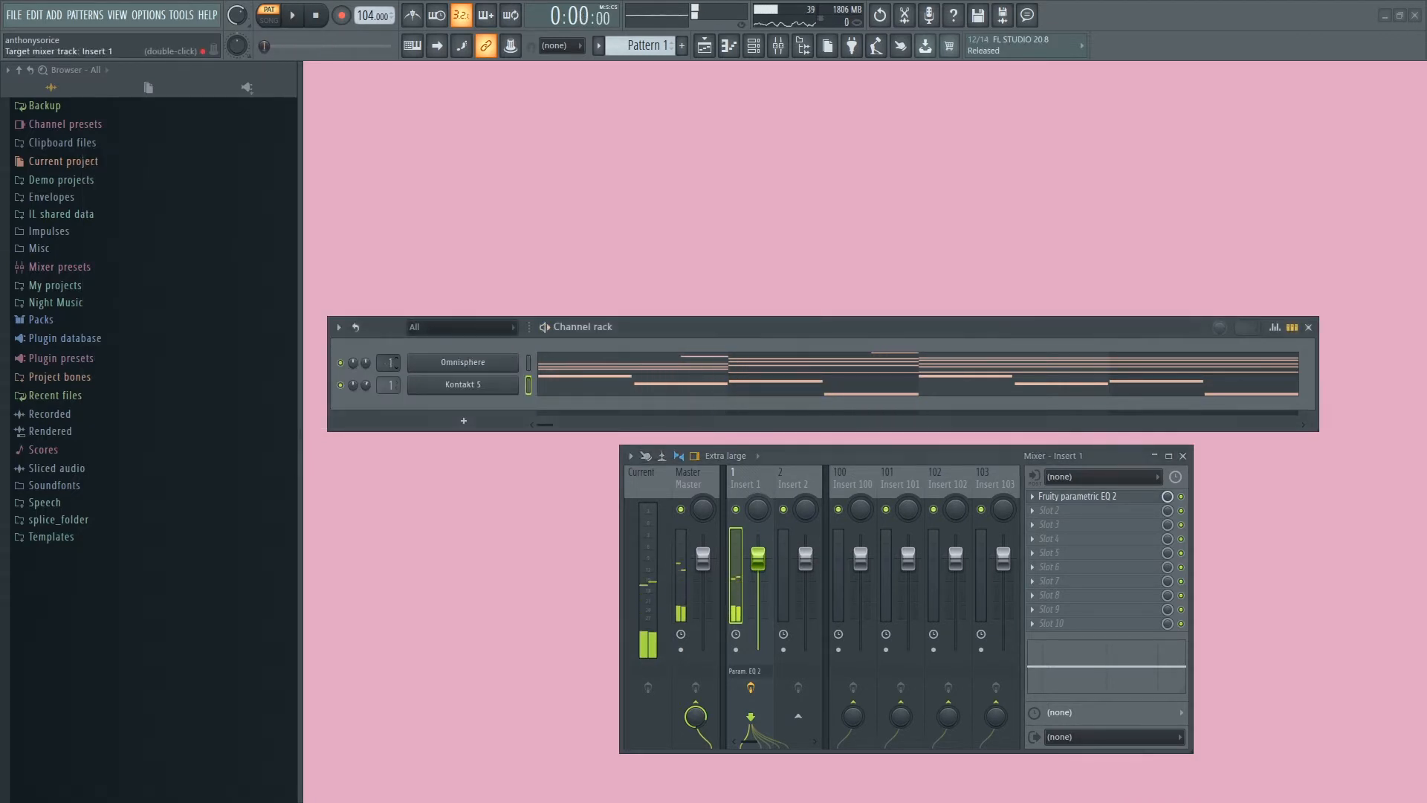
{"action": "left_click", "coordinate": [1064, 488]}
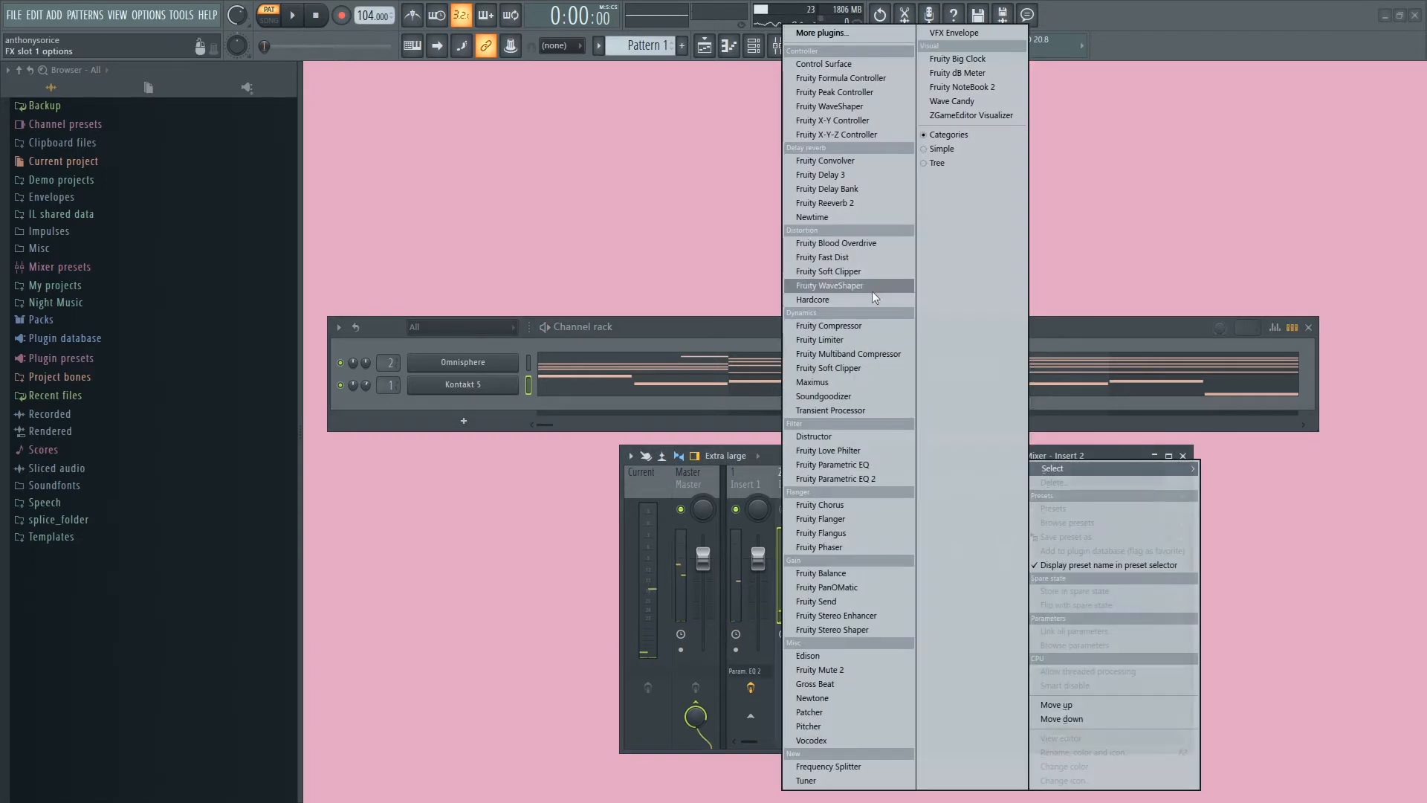
{"action": "left_click", "coordinate": [867, 481]}
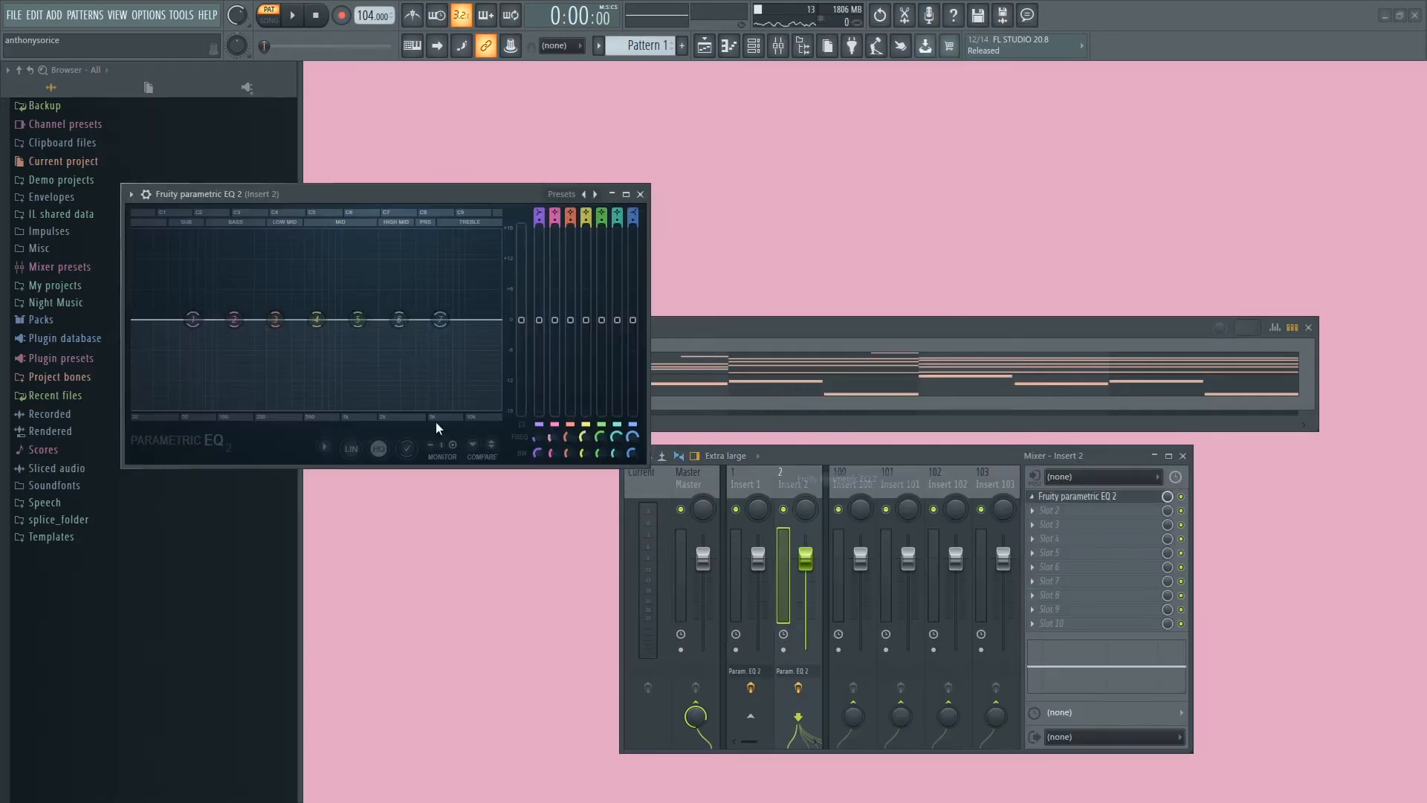
Shape the pad's EQ with a band 1 low-shelf cut of about 8 dB and a band 6 midrange boost of about 4 dB.
{"action": "key", "text": "space"}
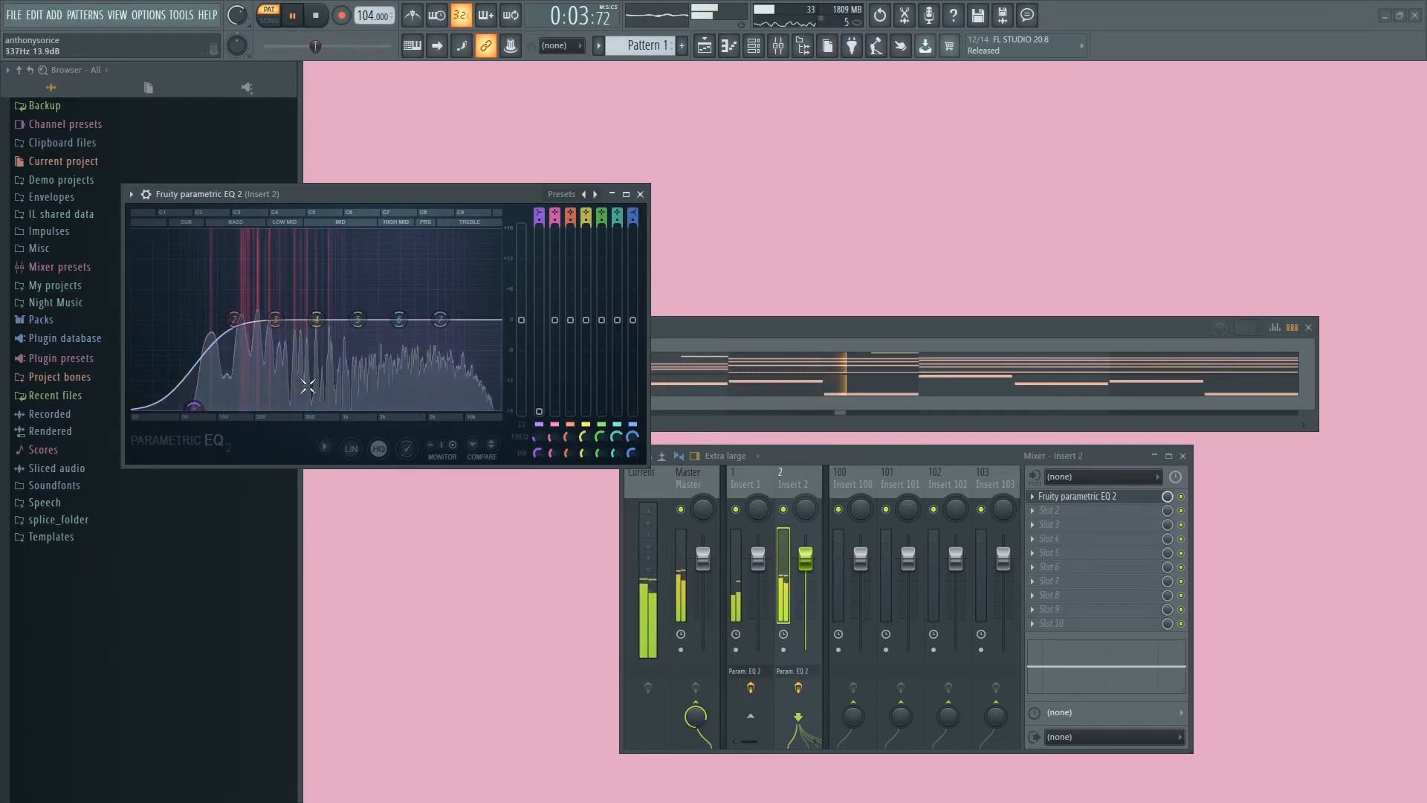
{"action": "left_click_drag", "start_coordinate": [399, 320], "coordinate": [397, 296]}
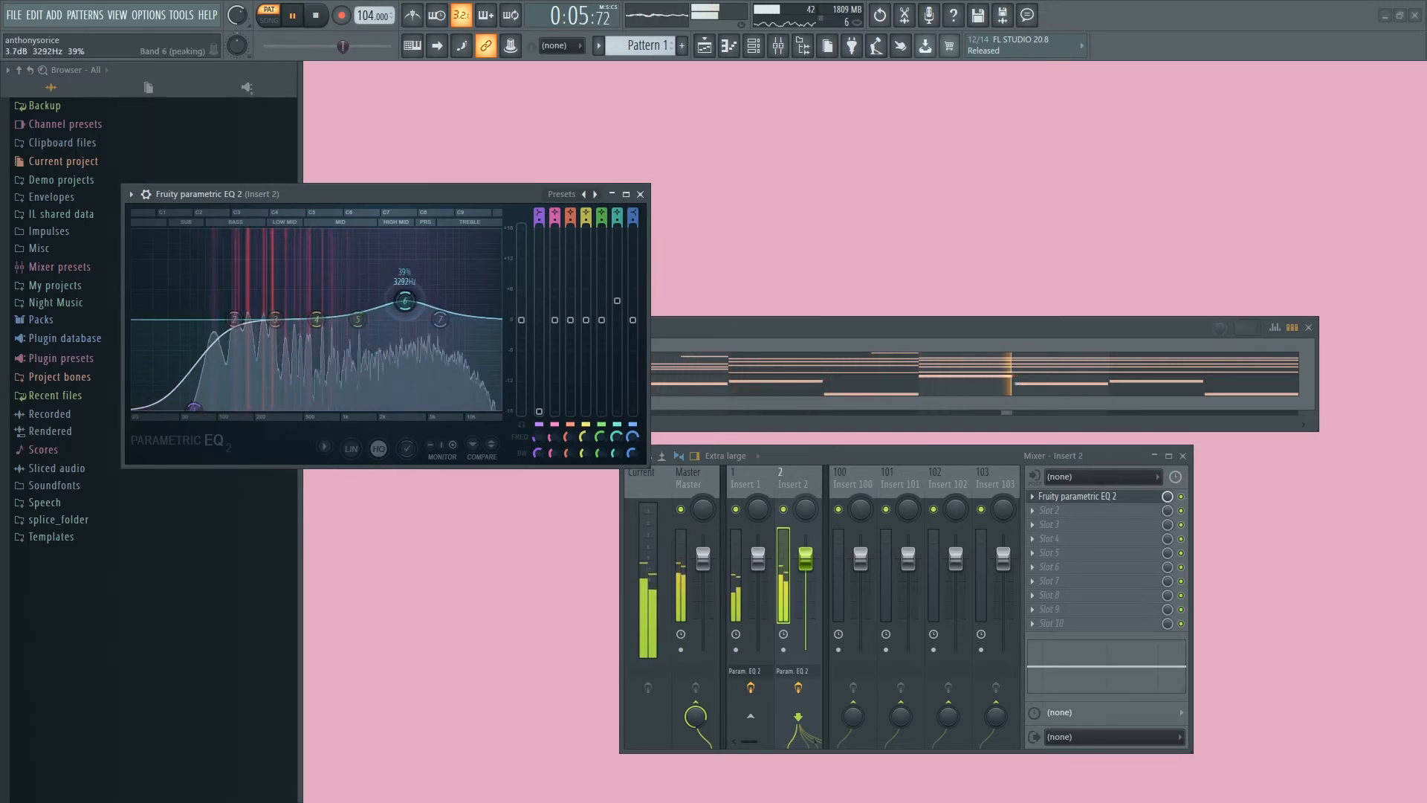
{"action": "left_click_drag", "start_coordinate": [194, 408], "coordinate": [202, 362]}
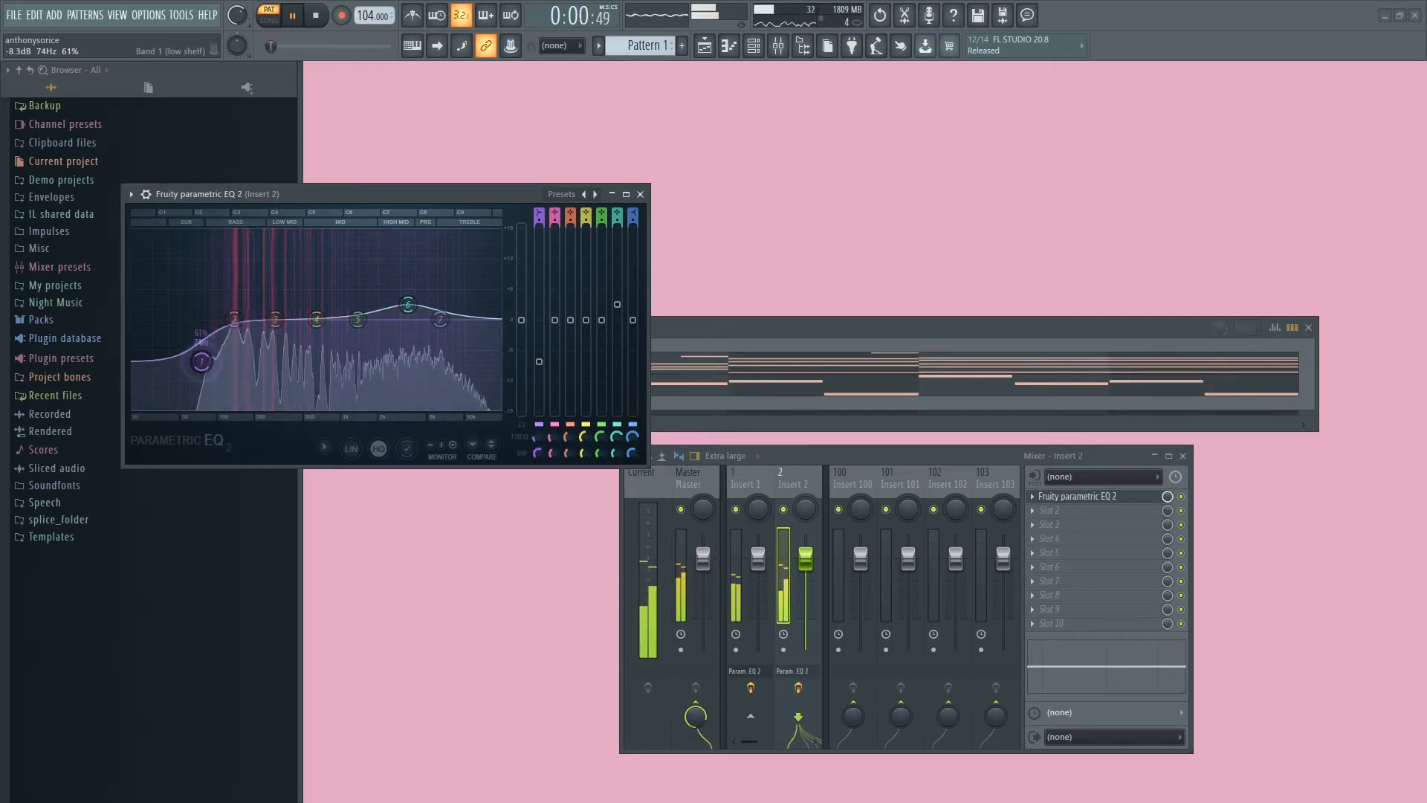
{"action": "left_click_drag", "start_coordinate": [407, 304], "coordinate": [357, 301]}
{"action": "key", "text": "space"}
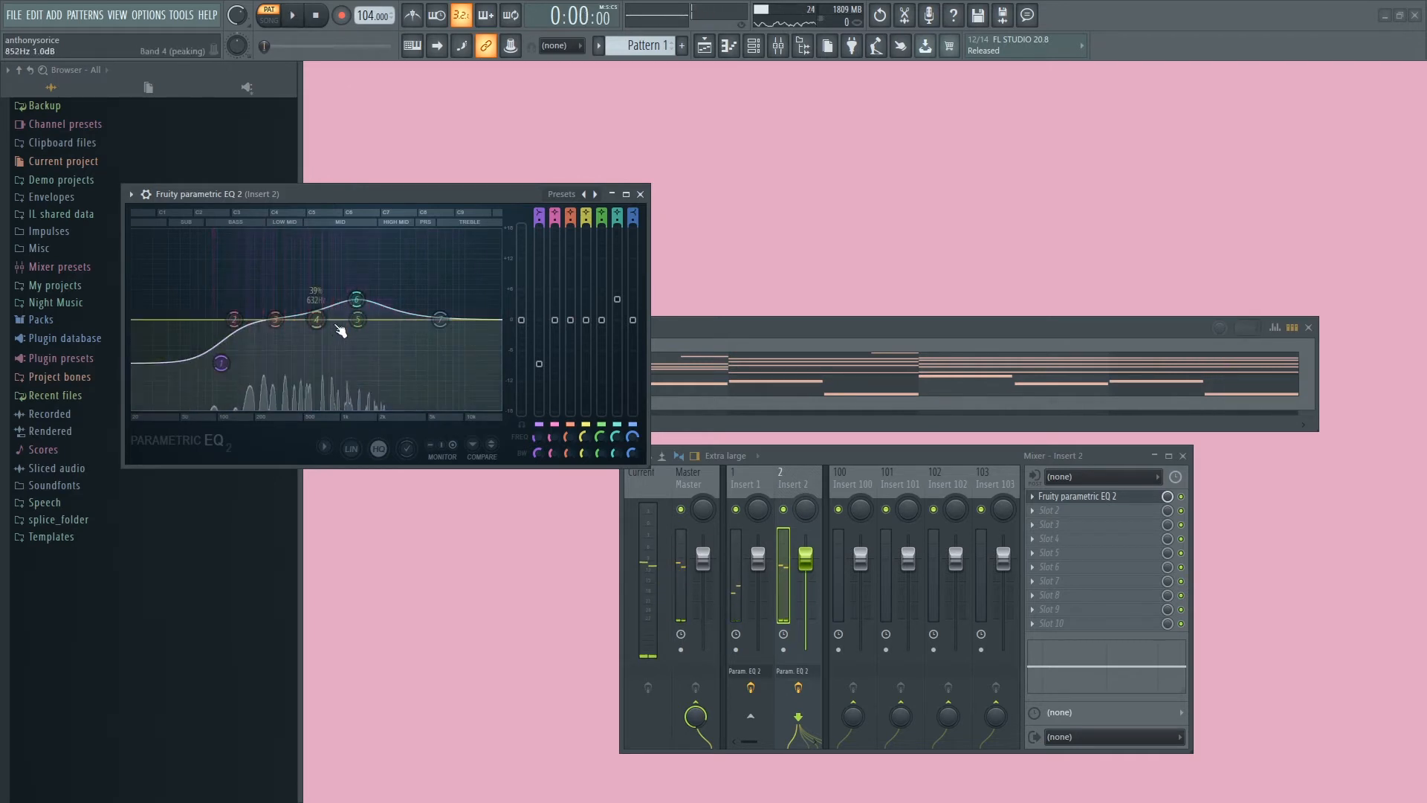
{"action": "left_click", "coordinate": [639, 194]}
Pan mixer insert 1 partly left and lower its fader by about 4 dB while the pattern plays.
{"action": "key", "text": "space"}
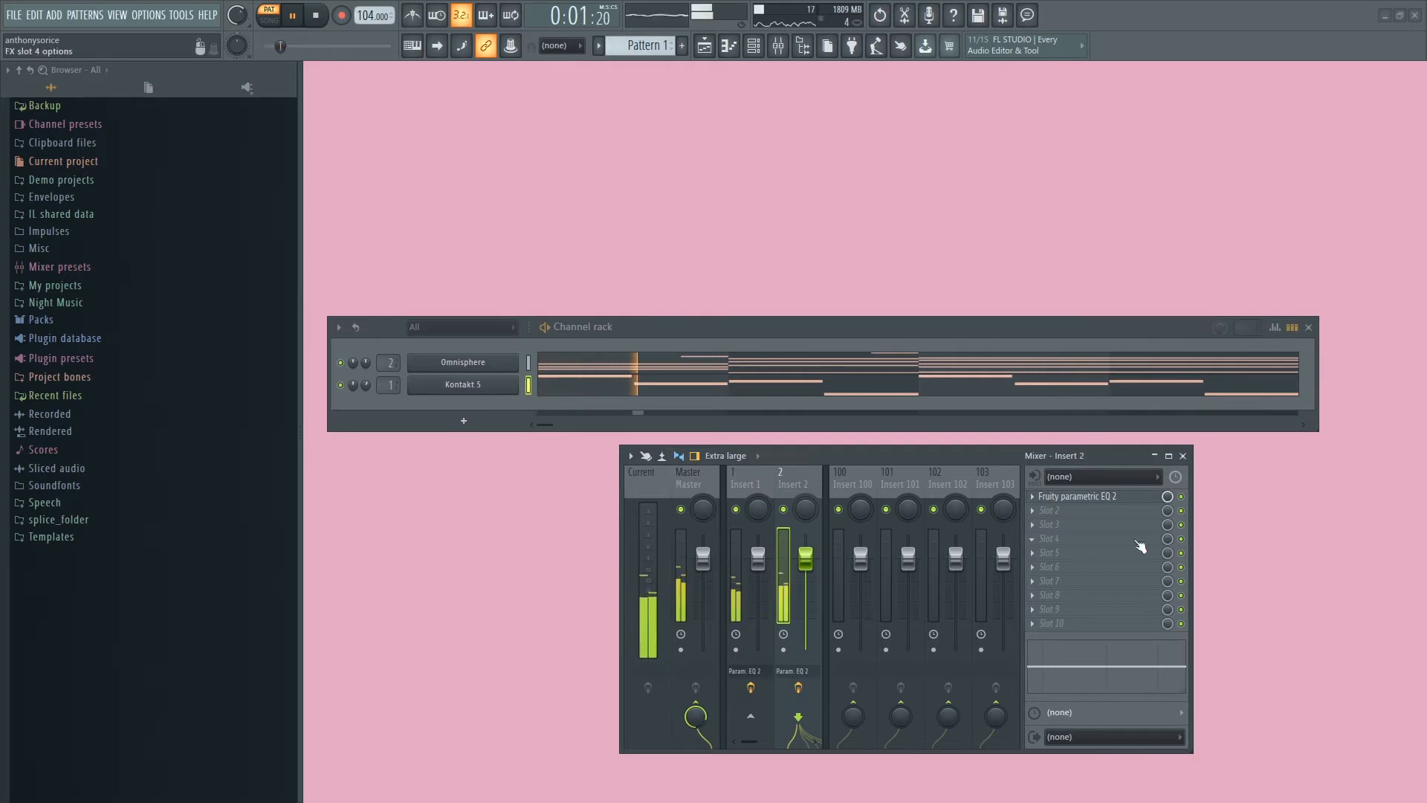
{"action": "key", "text": "space"}
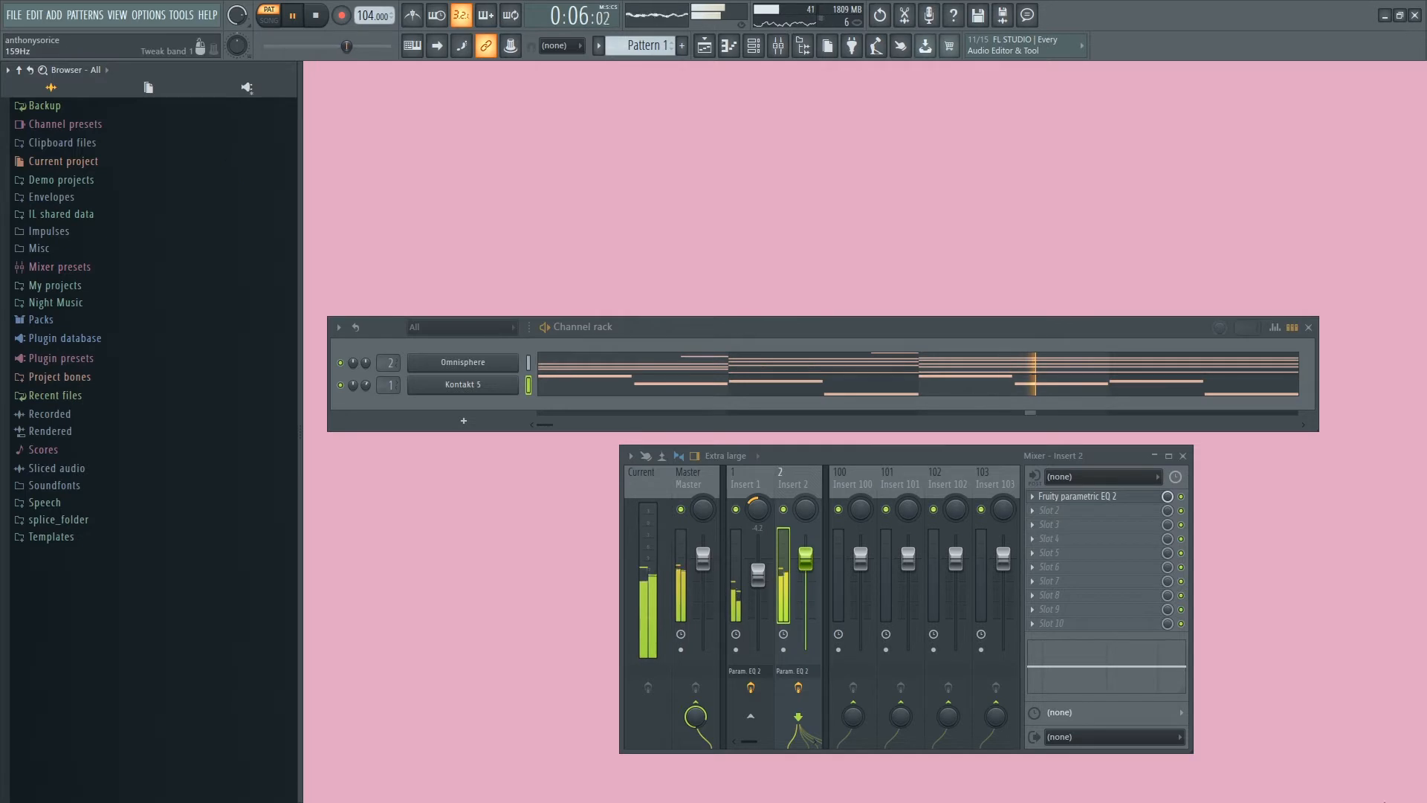
{"action": "key", "text": "space"}
Shift band 4 of insert 1's EQ slightly lower in frequency and up in gain, close the EQ, and listen to the mix.
{"action": "left_click", "coordinate": [749, 482]}
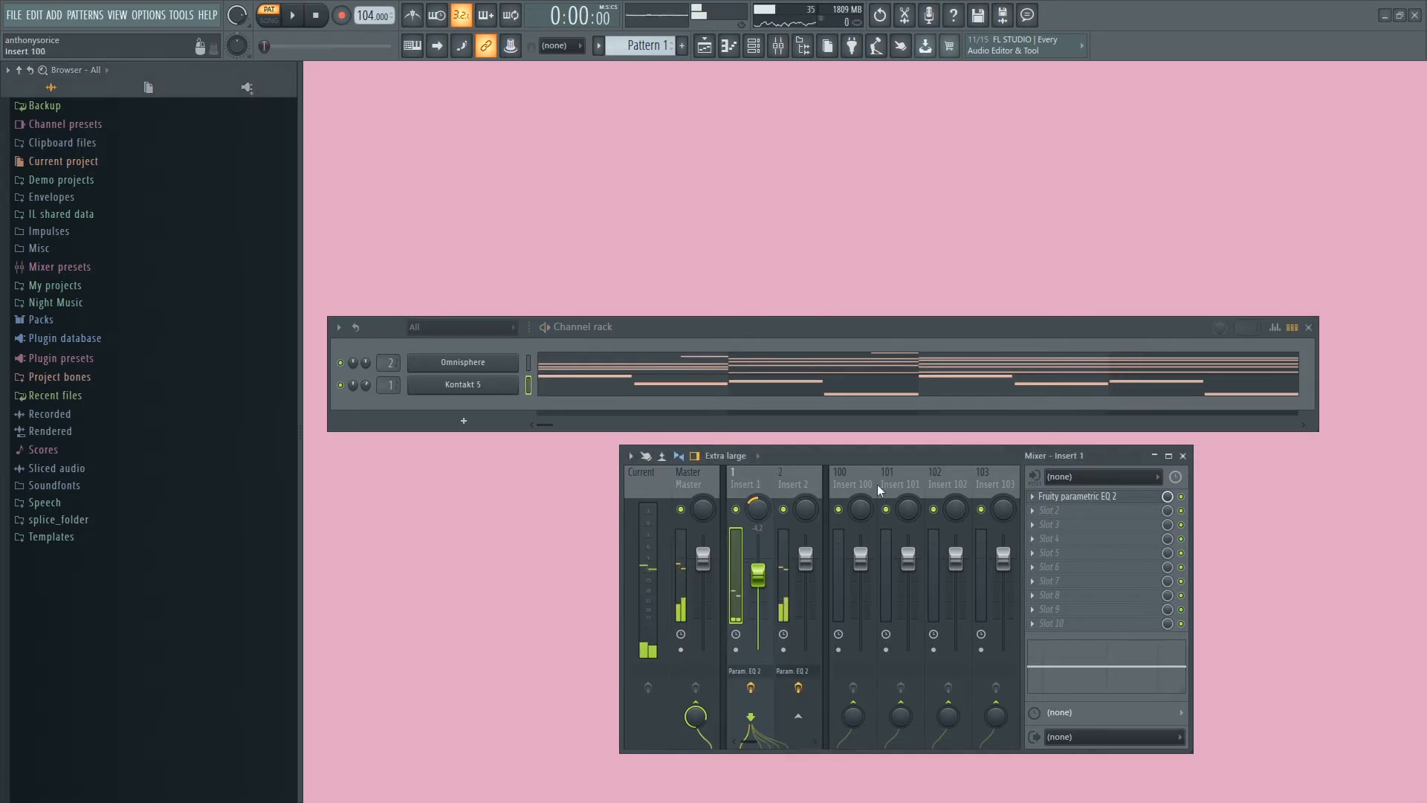
{"action": "left_click", "coordinate": [1057, 501]}
{"action": "key", "text": "space"}
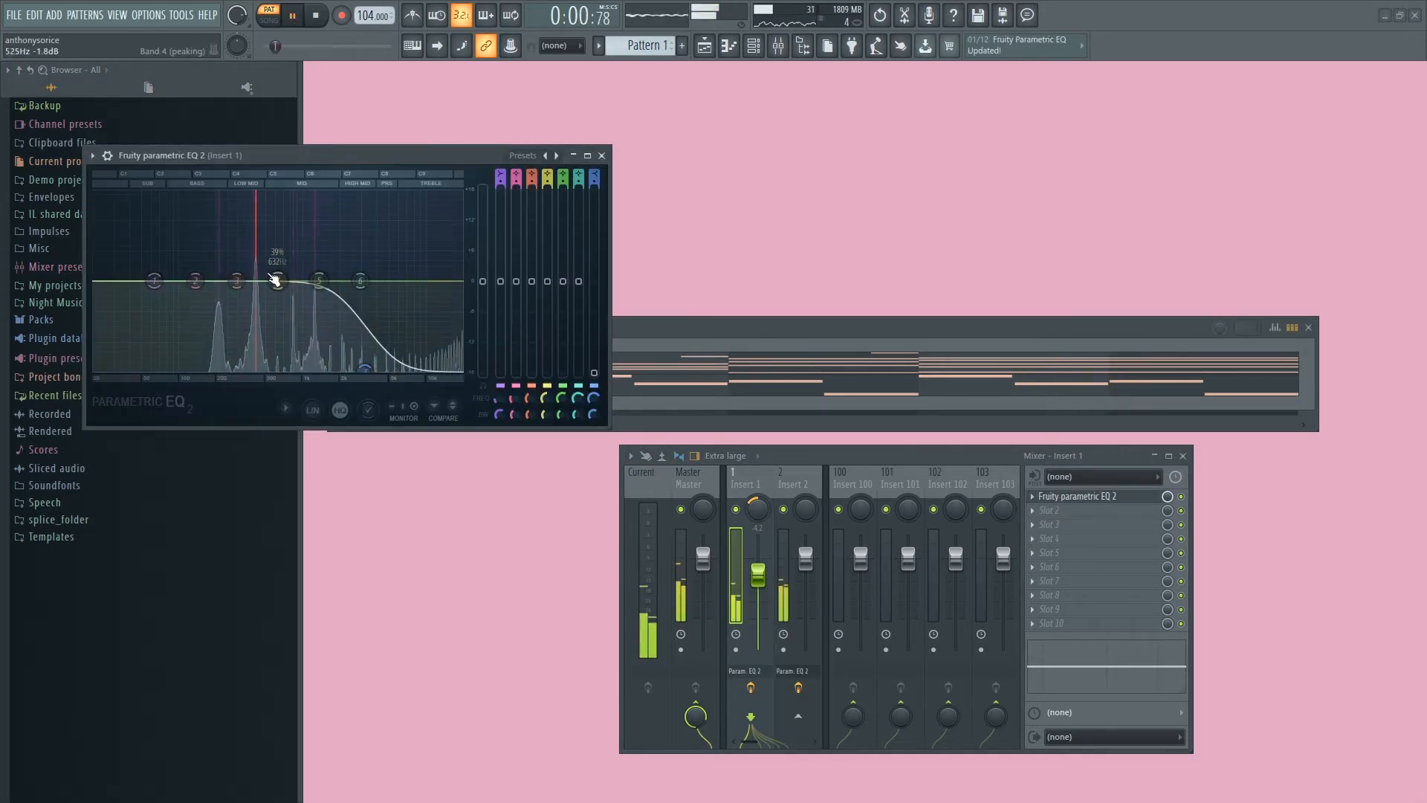
{"action": "mouse_move", "coordinate": [271, 278]}
{"action": "left_mouse_down"}
{"action": "mouse_move", "coordinate": [252, 217]}
{"action": "mouse_move", "coordinate": [262, 275]}
{"action": "left_mouse_up"}
{"action": "left_click", "coordinate": [602, 155]}
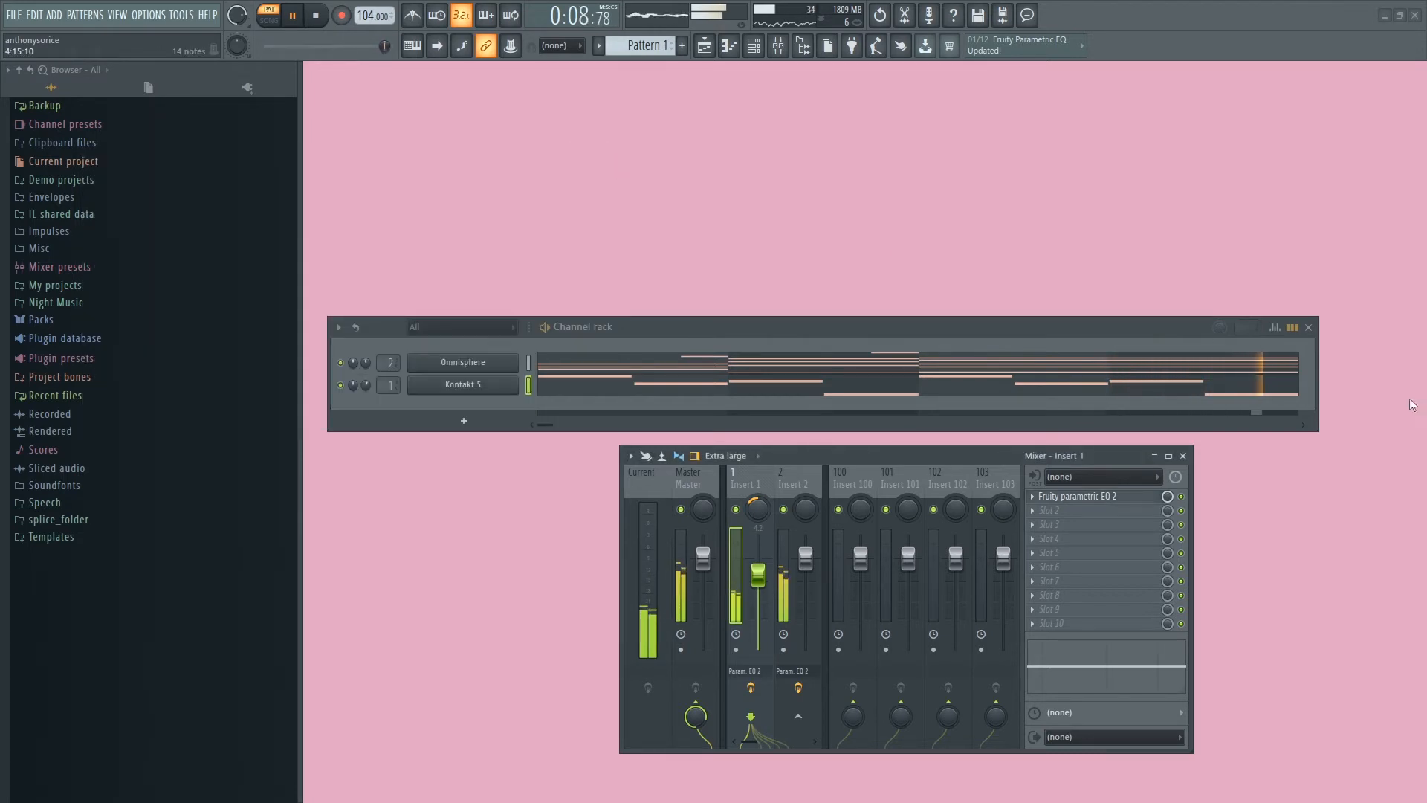
{"action": "left_click", "coordinate": [827, 601]}
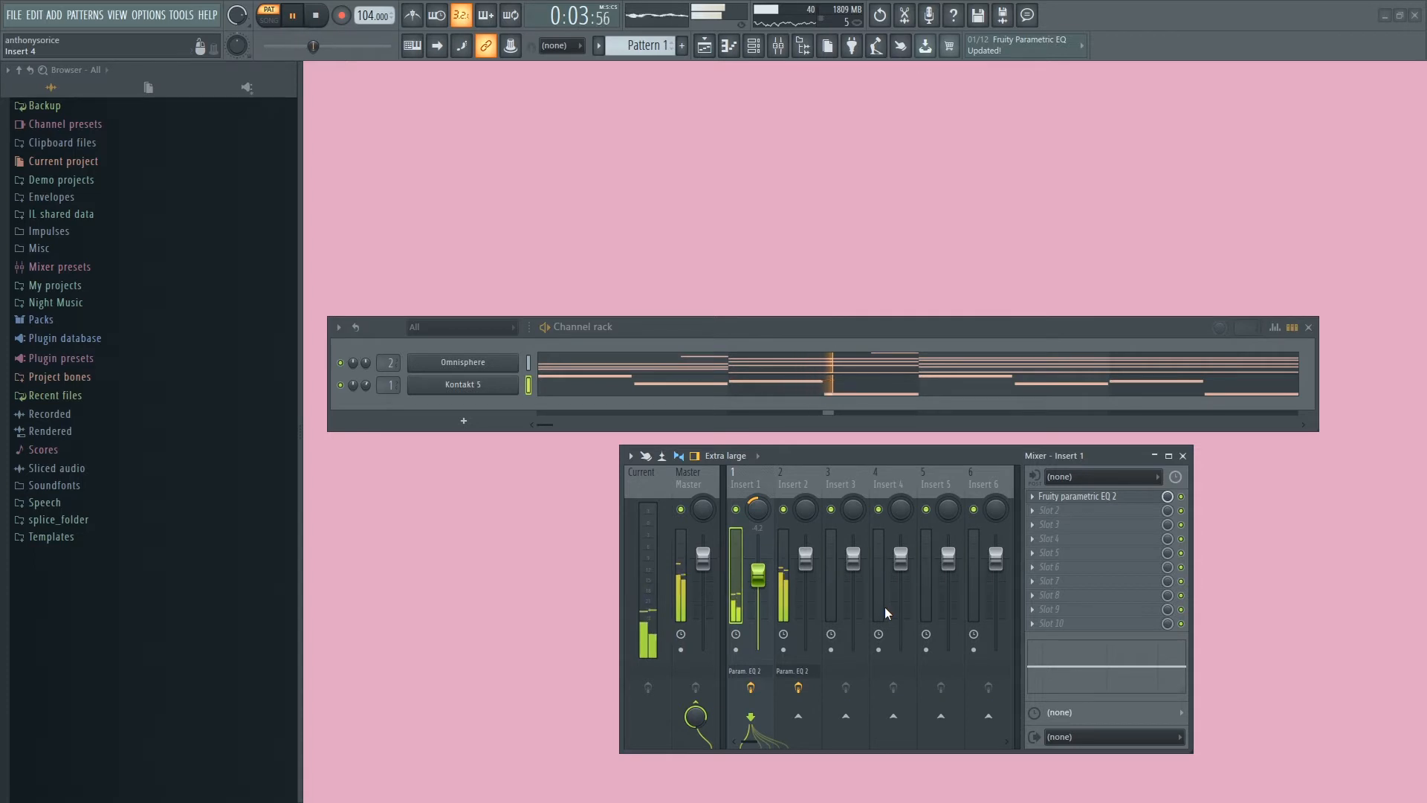
{"action": "key", "text": "space"}
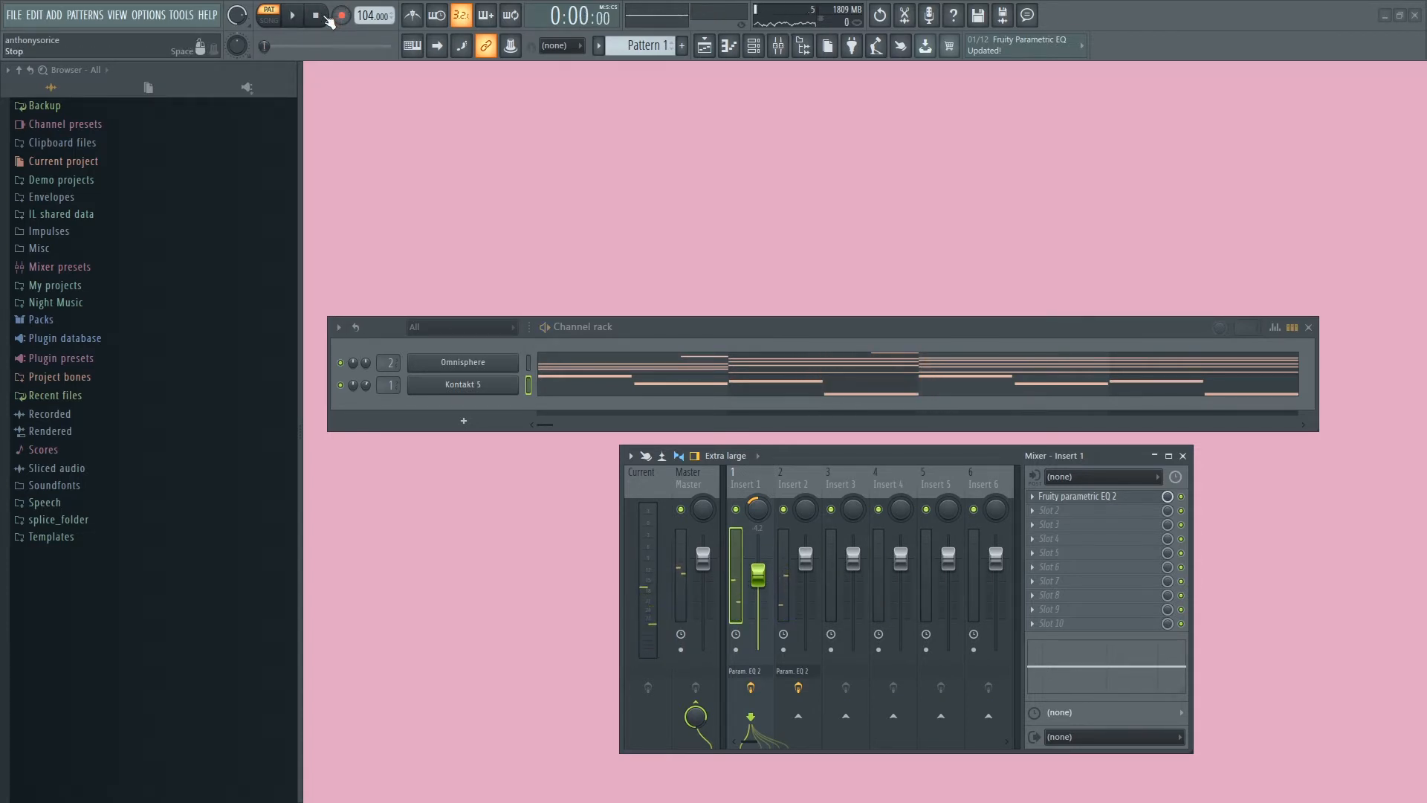
{"action": "left_click", "coordinate": [452, 425]}
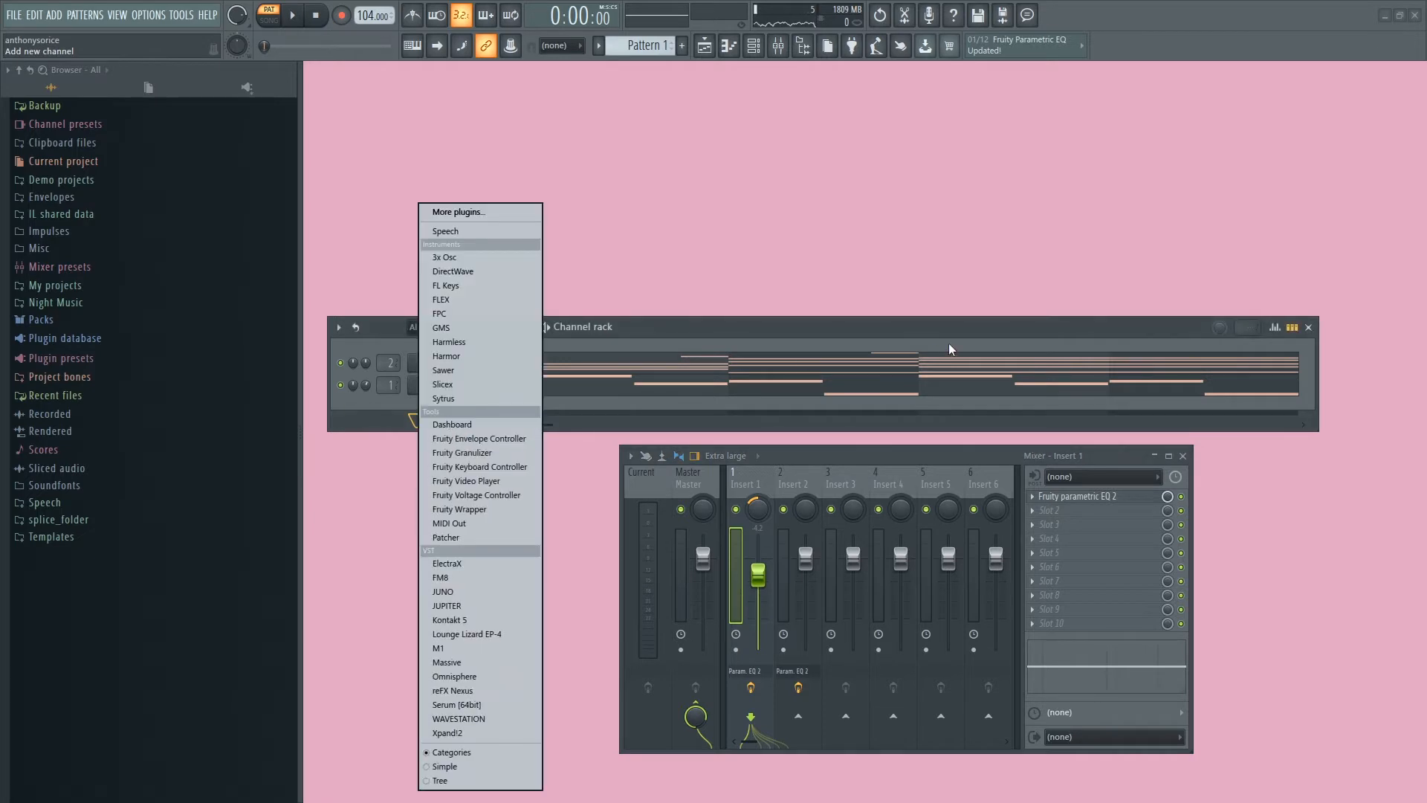
{"action": "left_click", "coordinate": [977, 337]}
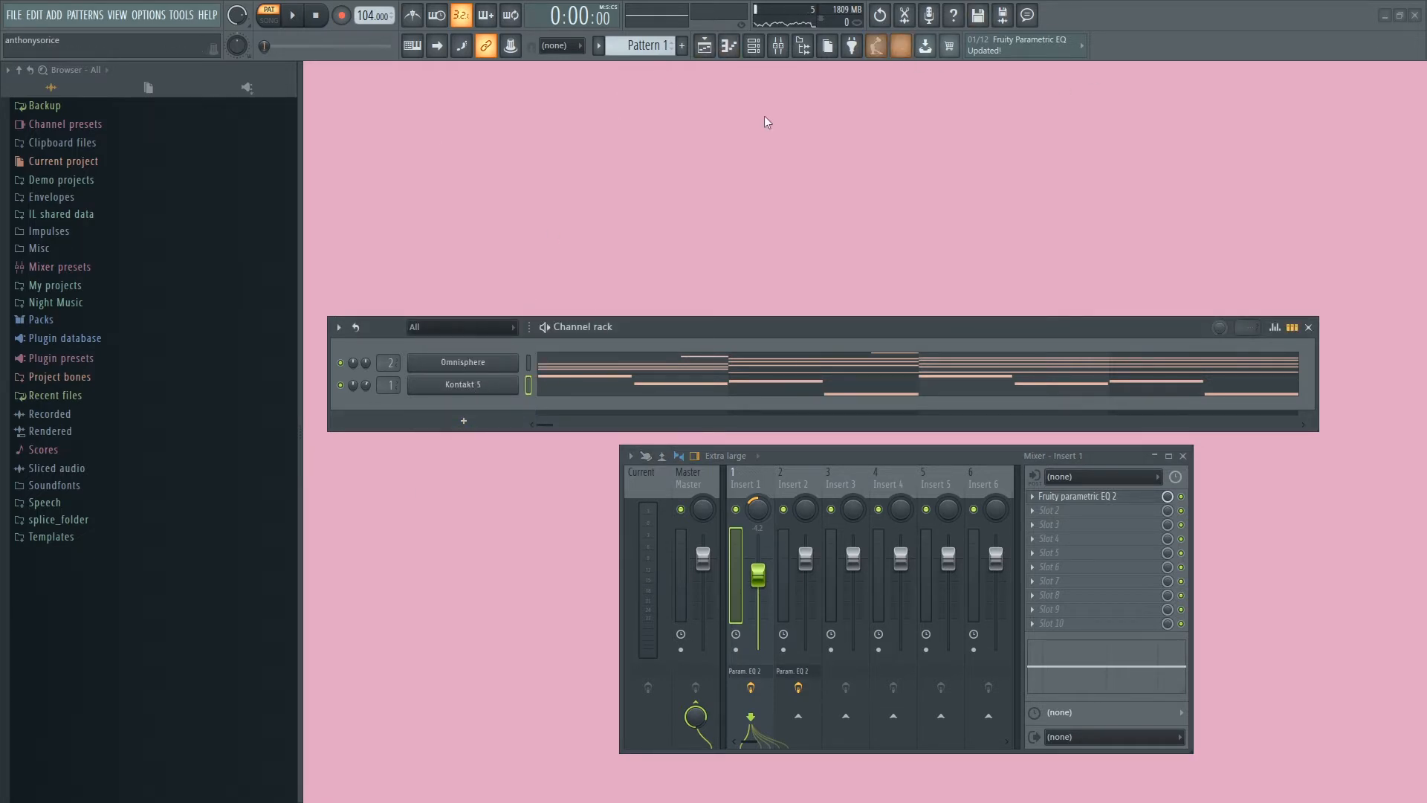
{"action": "left_click", "coordinate": [464, 422]}
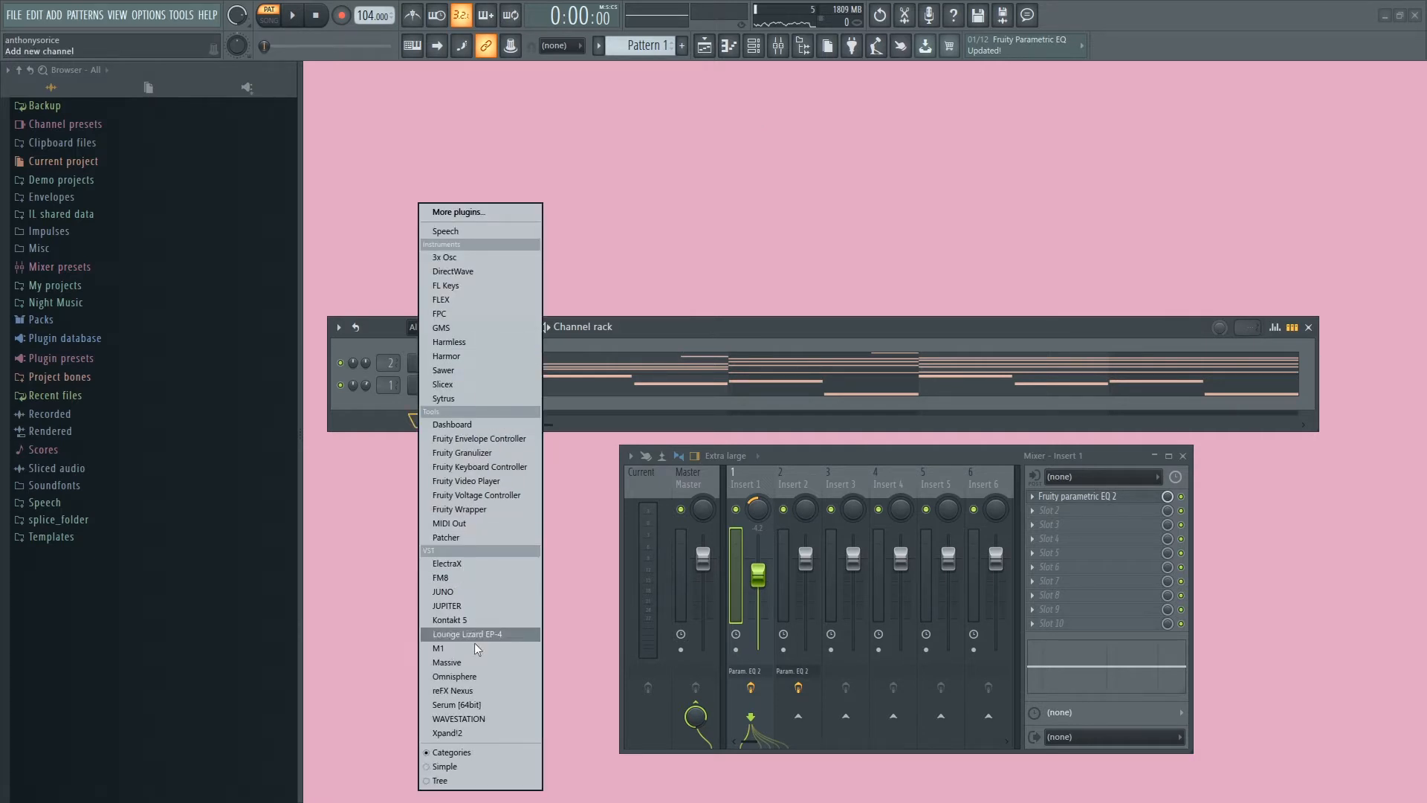
{"action": "left_click", "coordinate": [605, 547]}
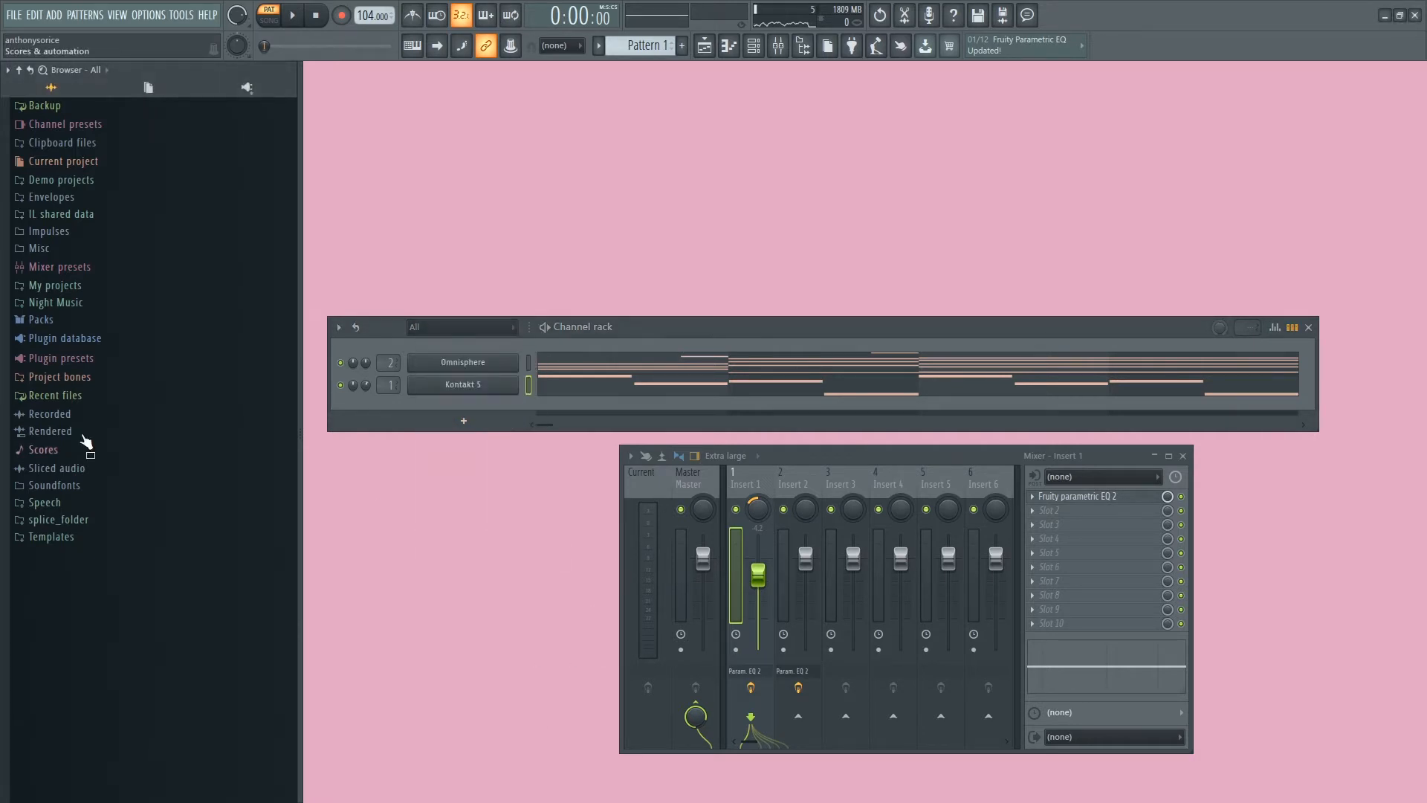
Browse the Night Music packs and open the Lofi Future Soul pack.
{"action": "left_click", "coordinate": [64, 319]}
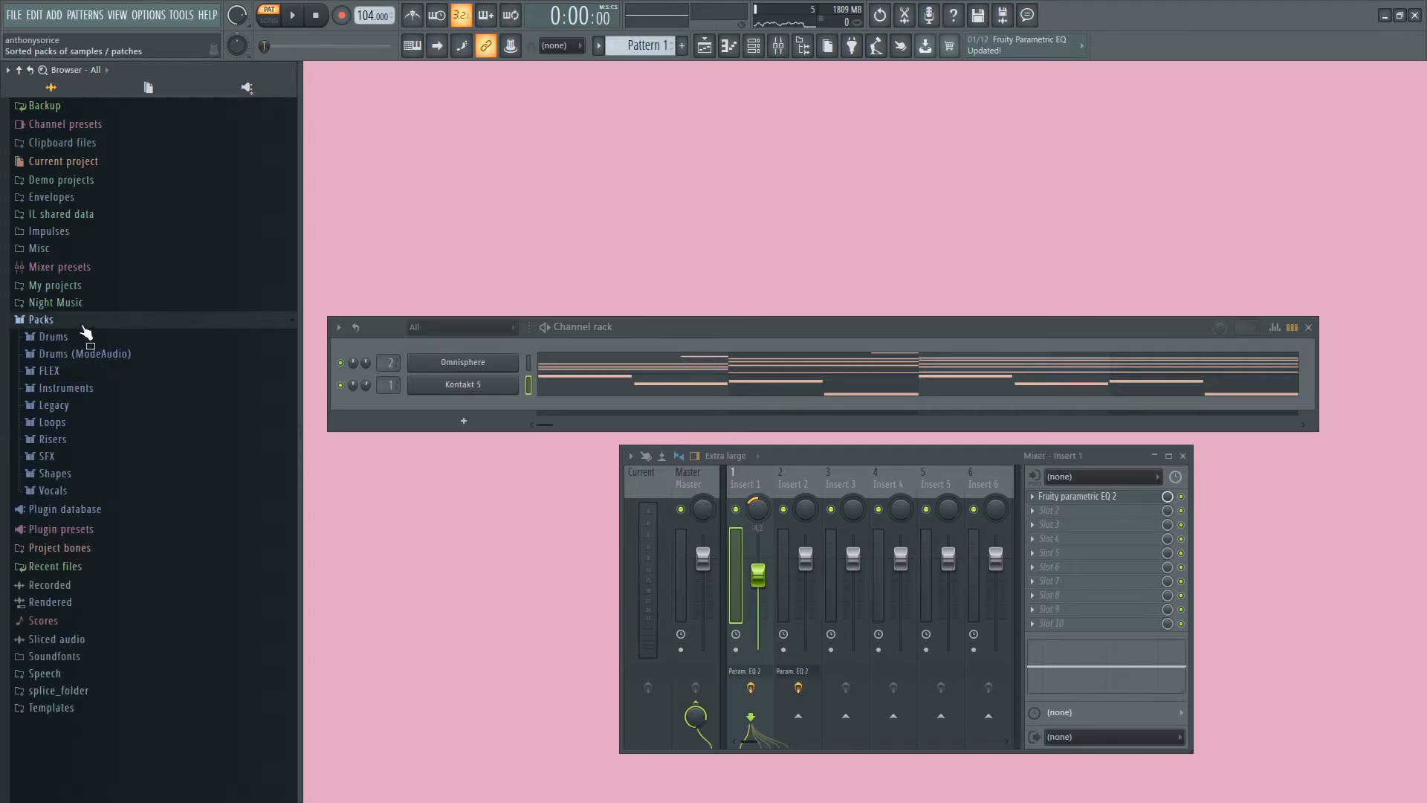
{"action": "left_click", "coordinate": [83, 304]}
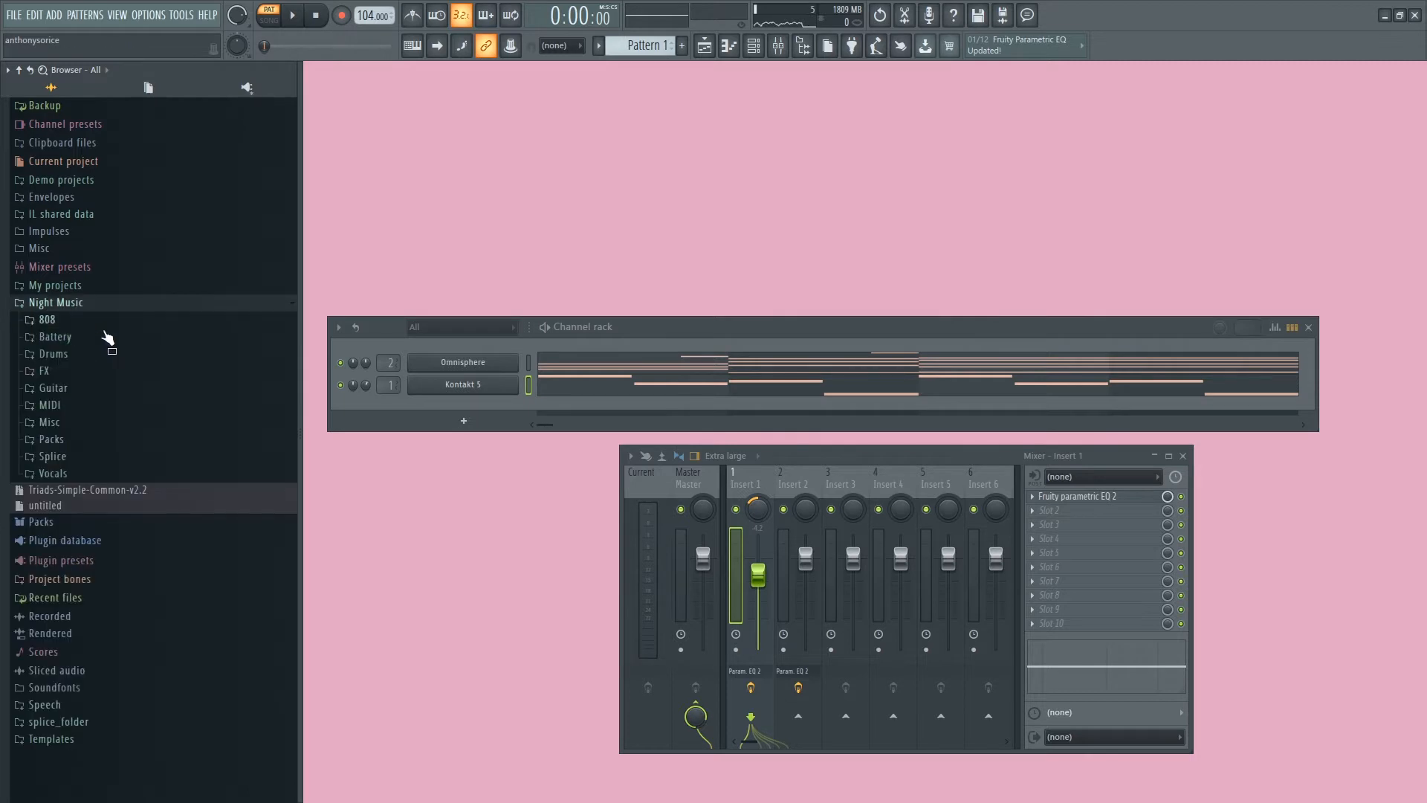
{"action": "left_click", "coordinate": [77, 440]}
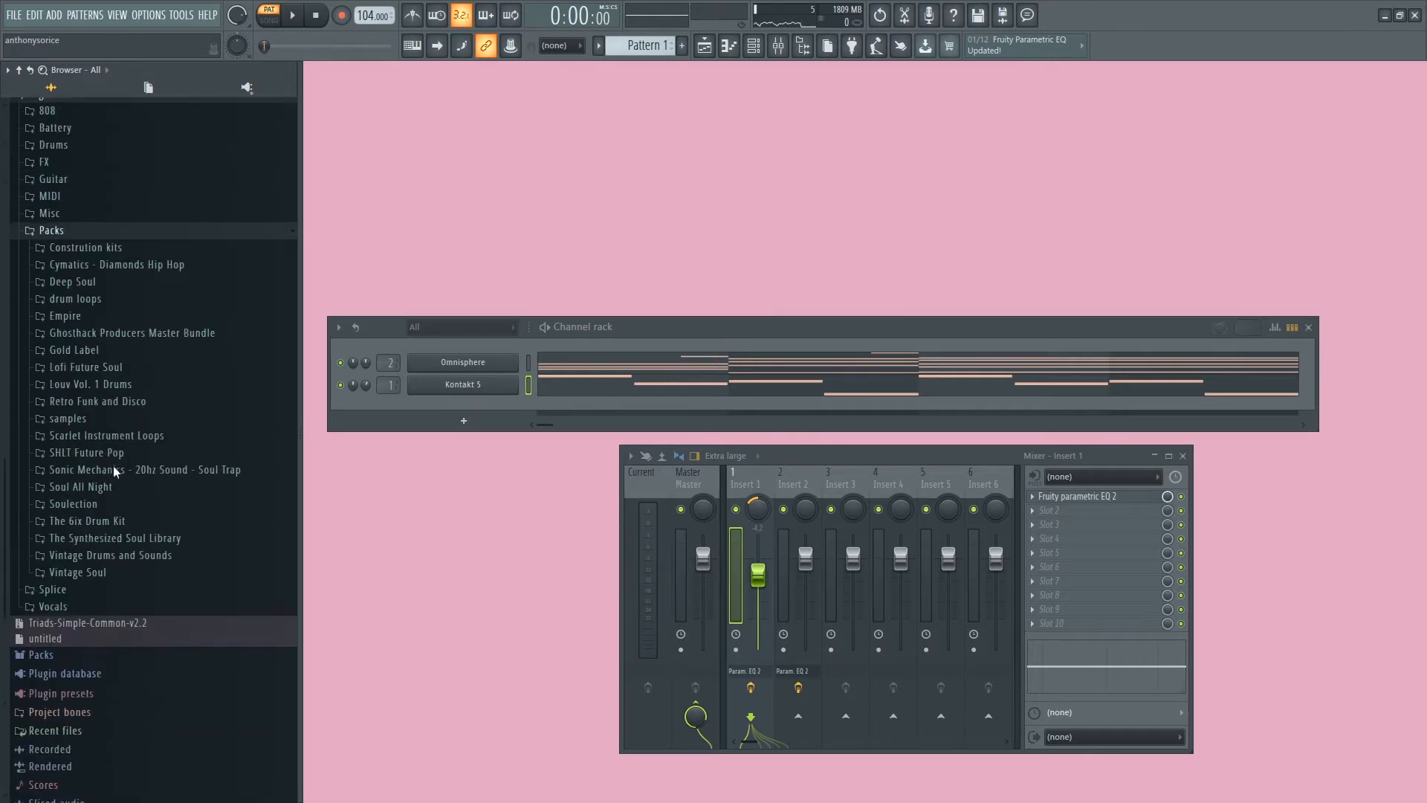
{"action": "left_click", "coordinate": [134, 478]}
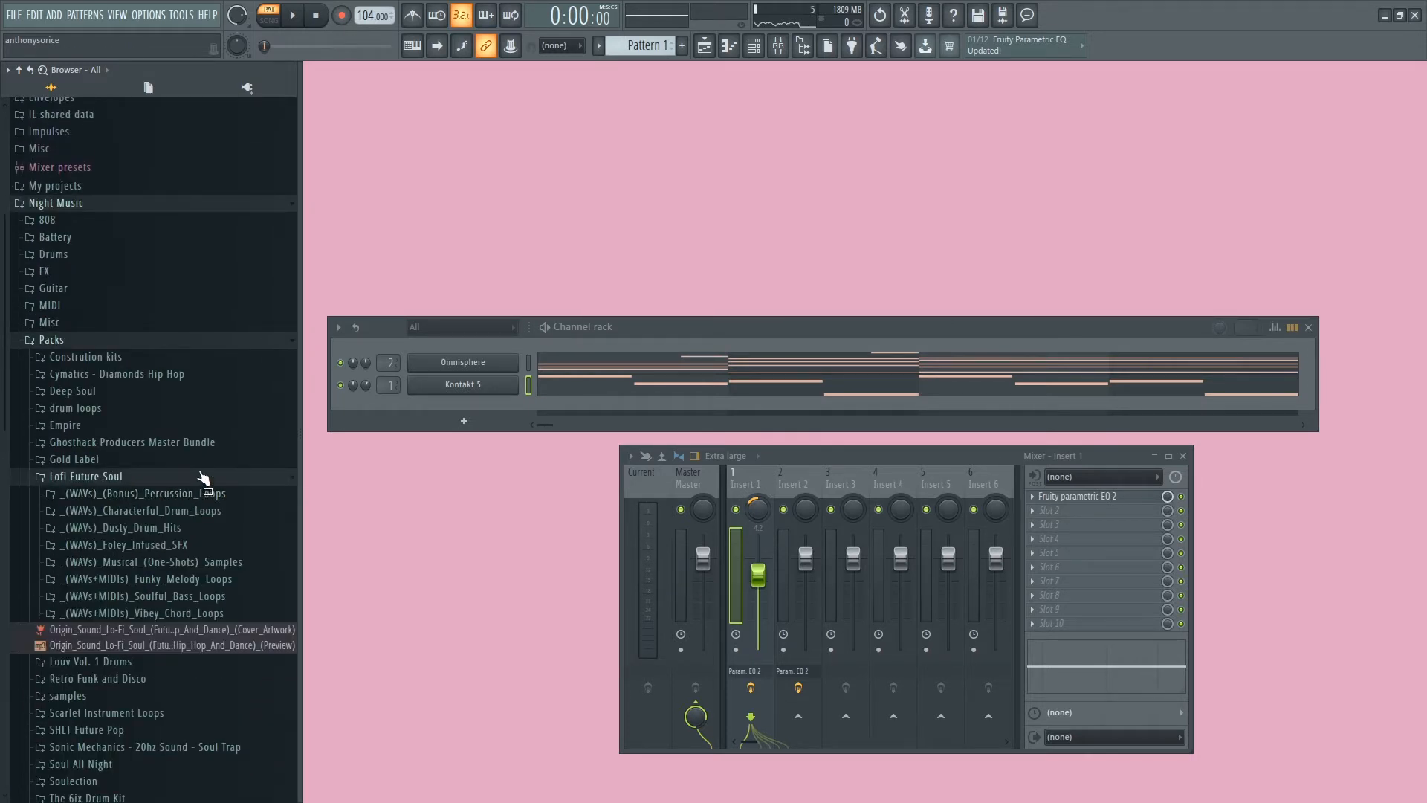
{"action": "left_click", "coordinate": [201, 476]}
{"action": "scroll", "coordinate": [77, 383], "scroll_direction": "up", "scroll_amount": 5}
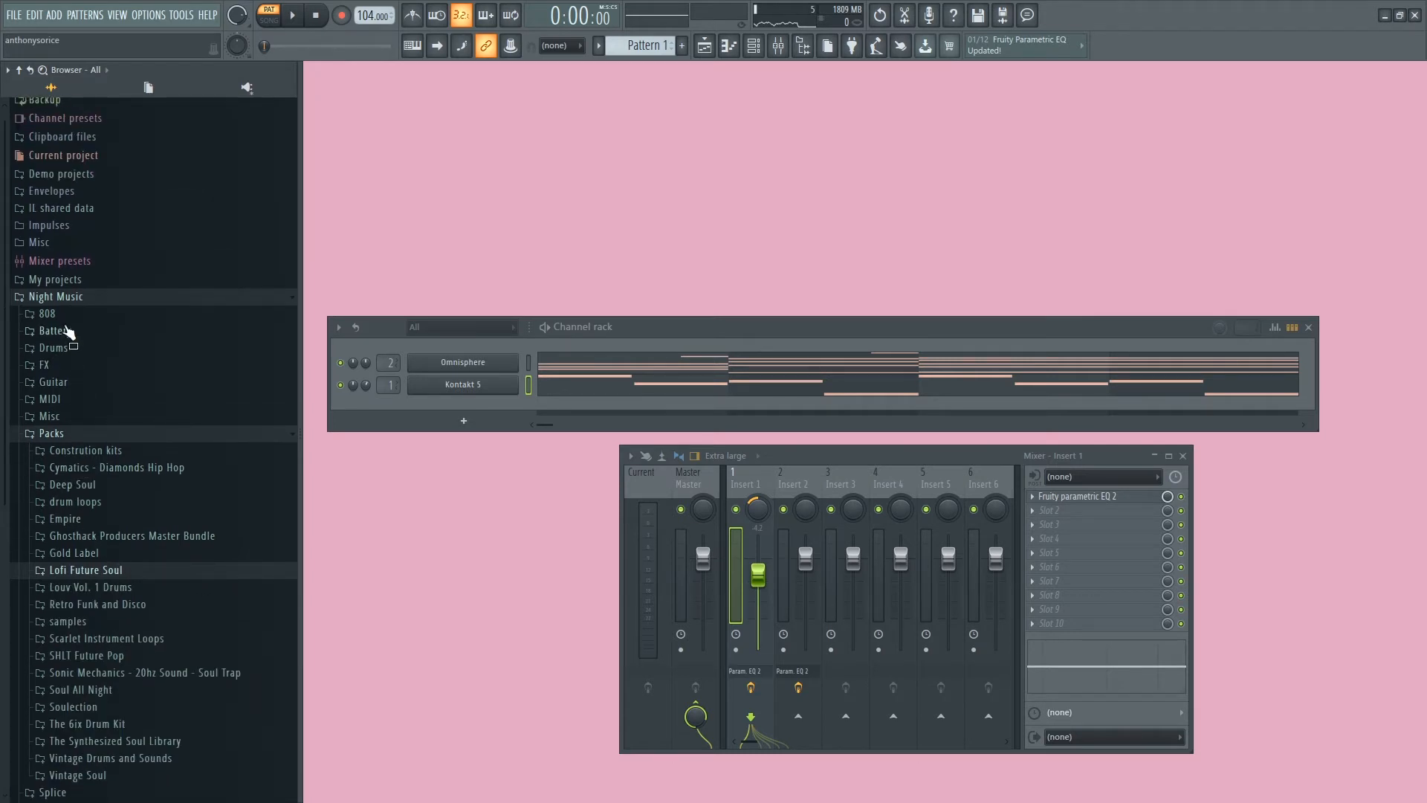
{"action": "left_click", "coordinate": [60, 316]}
{"action": "left_click", "coordinate": [59, 316]}
{"action": "scroll", "coordinate": [139, 493], "scroll_direction": "down", "scroll_amount": 5}
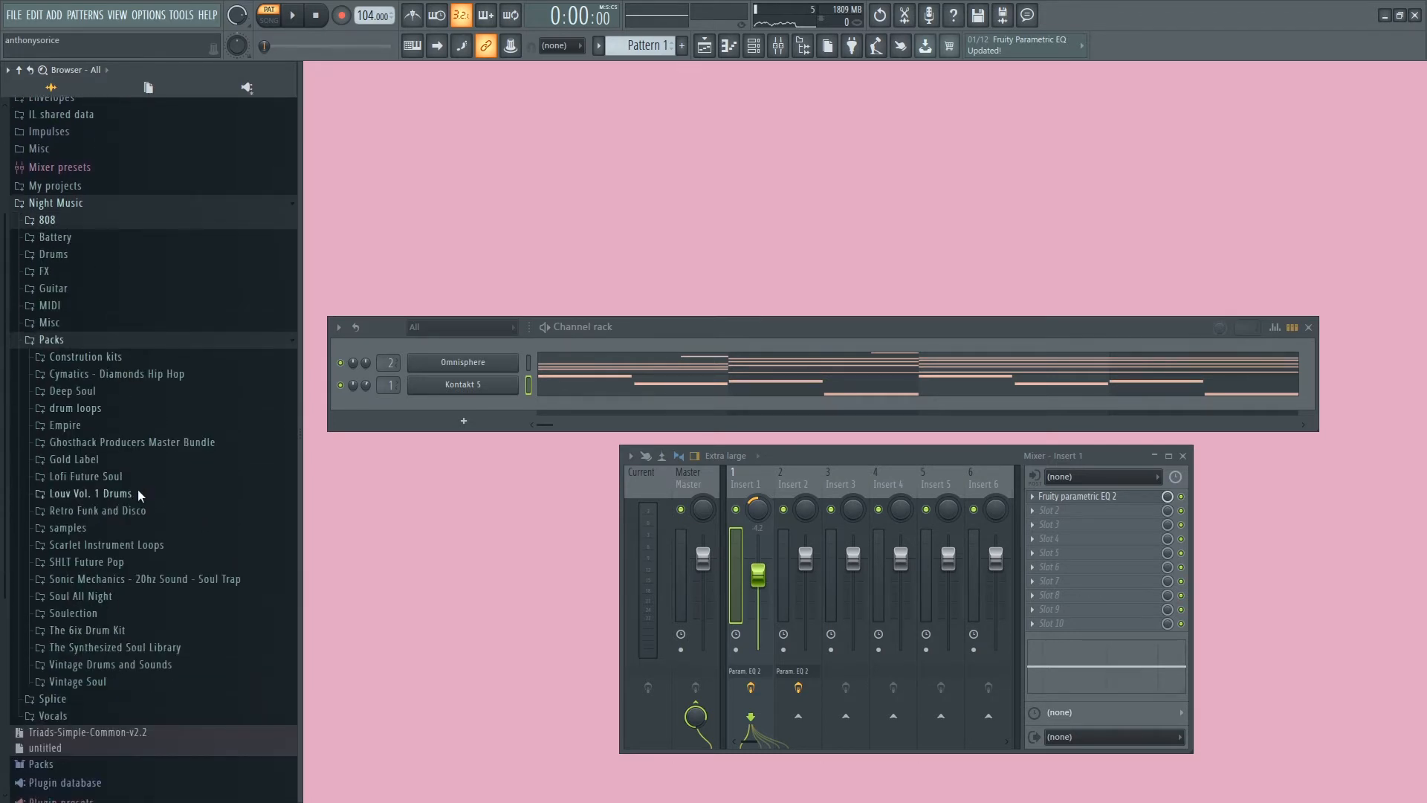
{"action": "left_click", "coordinate": [120, 478]}
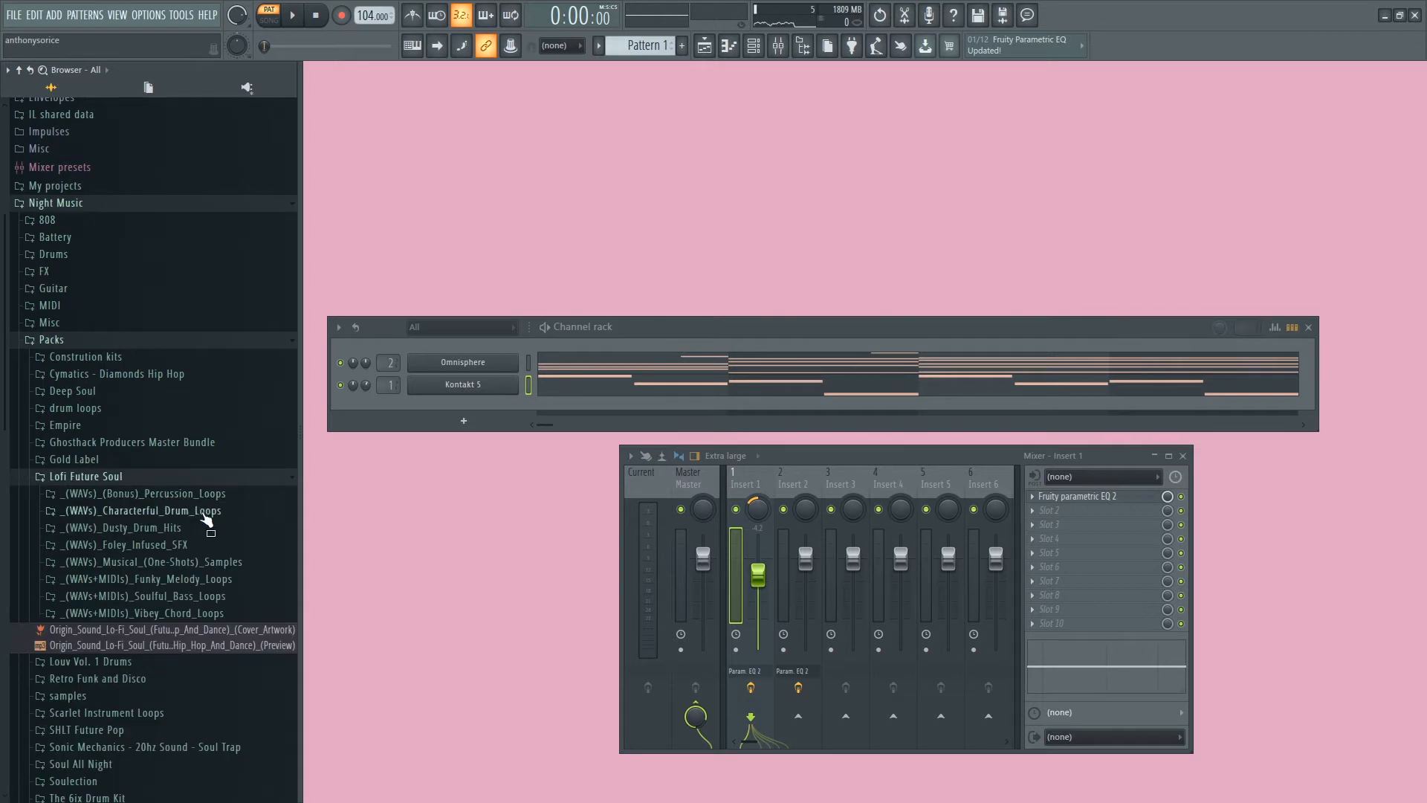
Open the Kicks folder inside the Lofi Future Soul pack's Dusty_Drum_Hits folder.
{"action": "scroll", "coordinate": [194, 611], "scroll_direction": "down", "scroll_amount": 5}
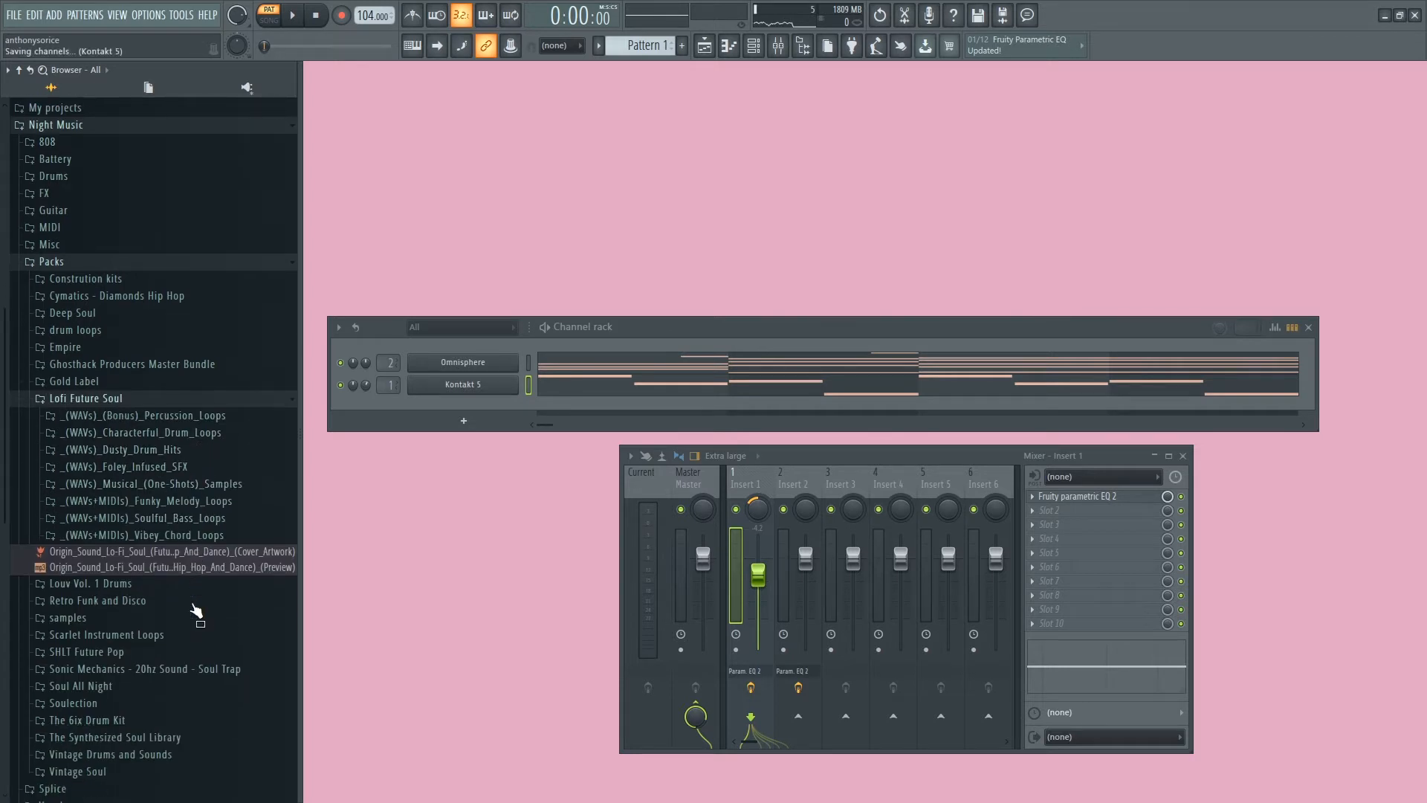
{"action": "left_click", "coordinate": [159, 447]}
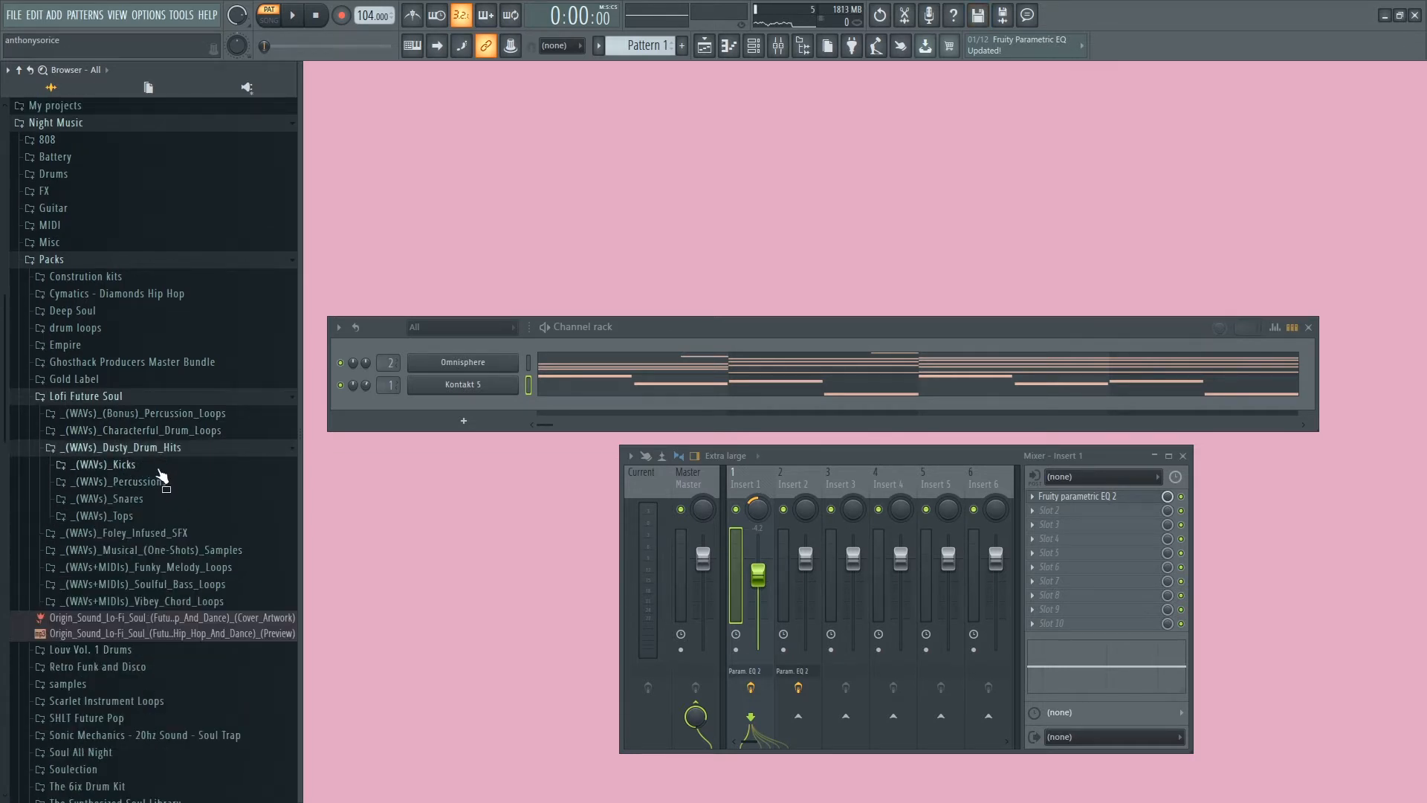
{"action": "left_click", "coordinate": [159, 469]}
Audition the pack's kick samples and add OS_LFS_Kick 12 to the channel rack as a new channel.
{"action": "left_click", "coordinate": [145, 497]}
{"action": "left_click", "coordinate": [116, 590]}
{"action": "left_click", "coordinate": [105, 651]}
{"action": "left_click", "coordinate": [113, 609]}
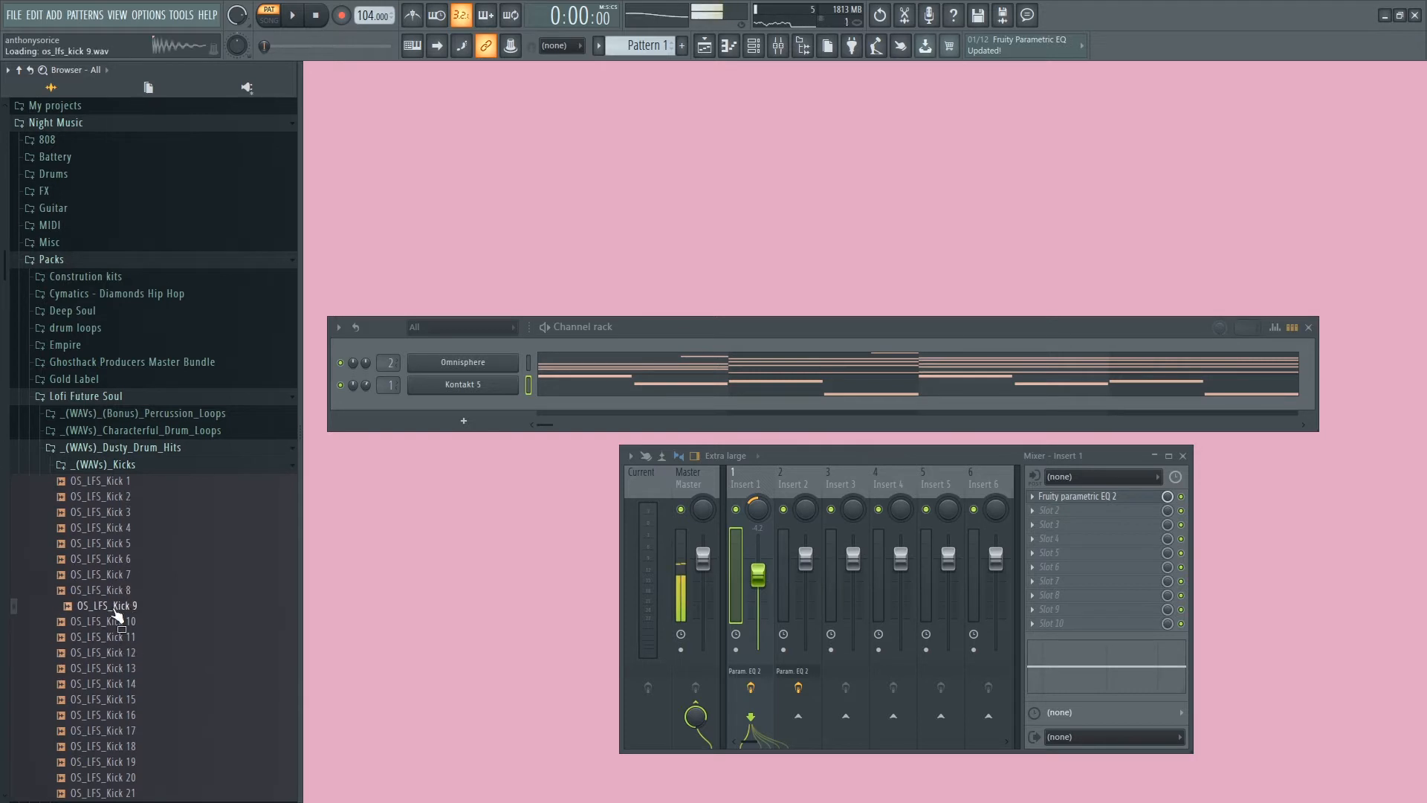
{"action": "scroll", "coordinate": [117, 614], "scroll_direction": "down", "scroll_amount": 4}
{"action": "left_click", "coordinate": [118, 437]}
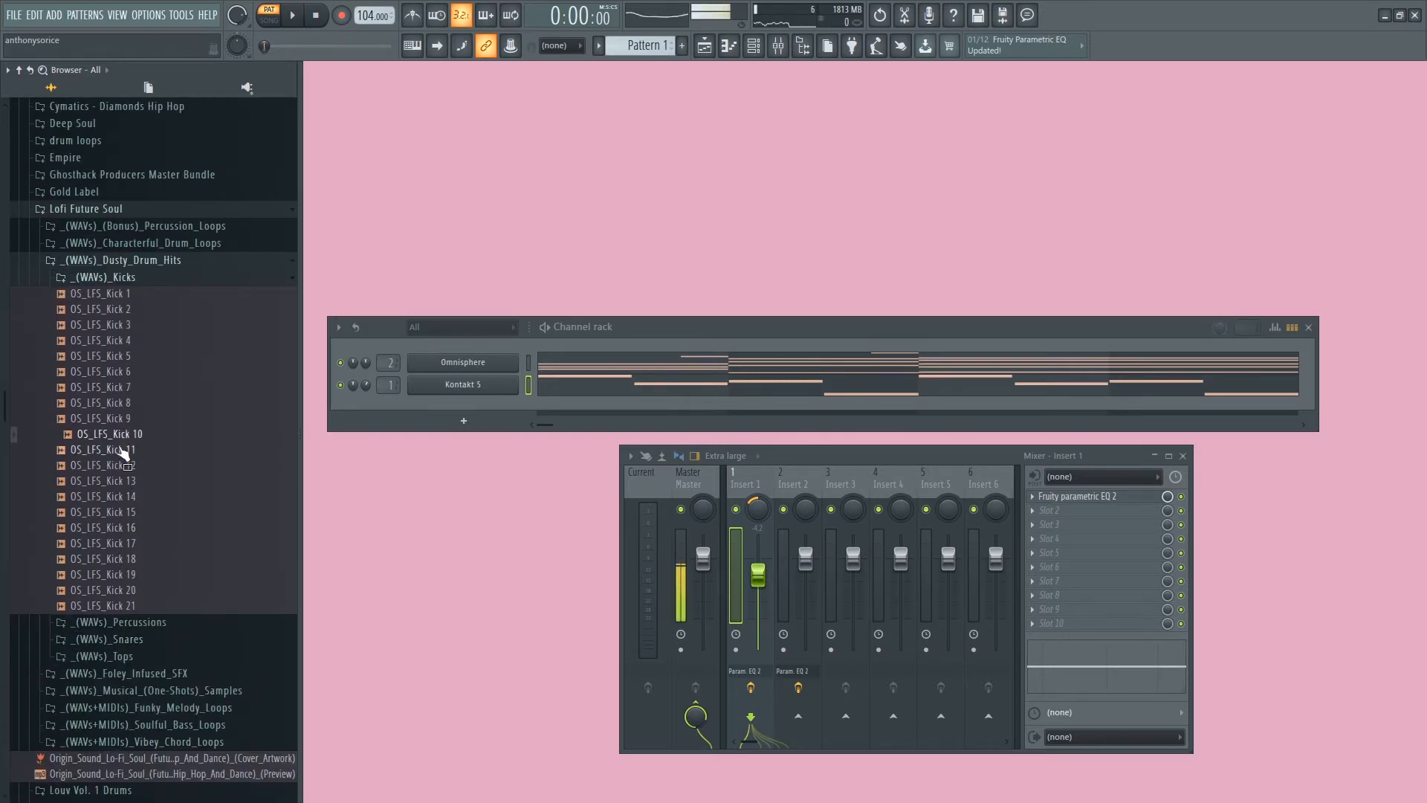
{"action": "left_click", "coordinate": [121, 482]}
{"action": "left_click", "coordinate": [119, 560]}
{"action": "left_click", "coordinate": [126, 530]}
{"action": "left_click", "coordinate": [131, 514]}
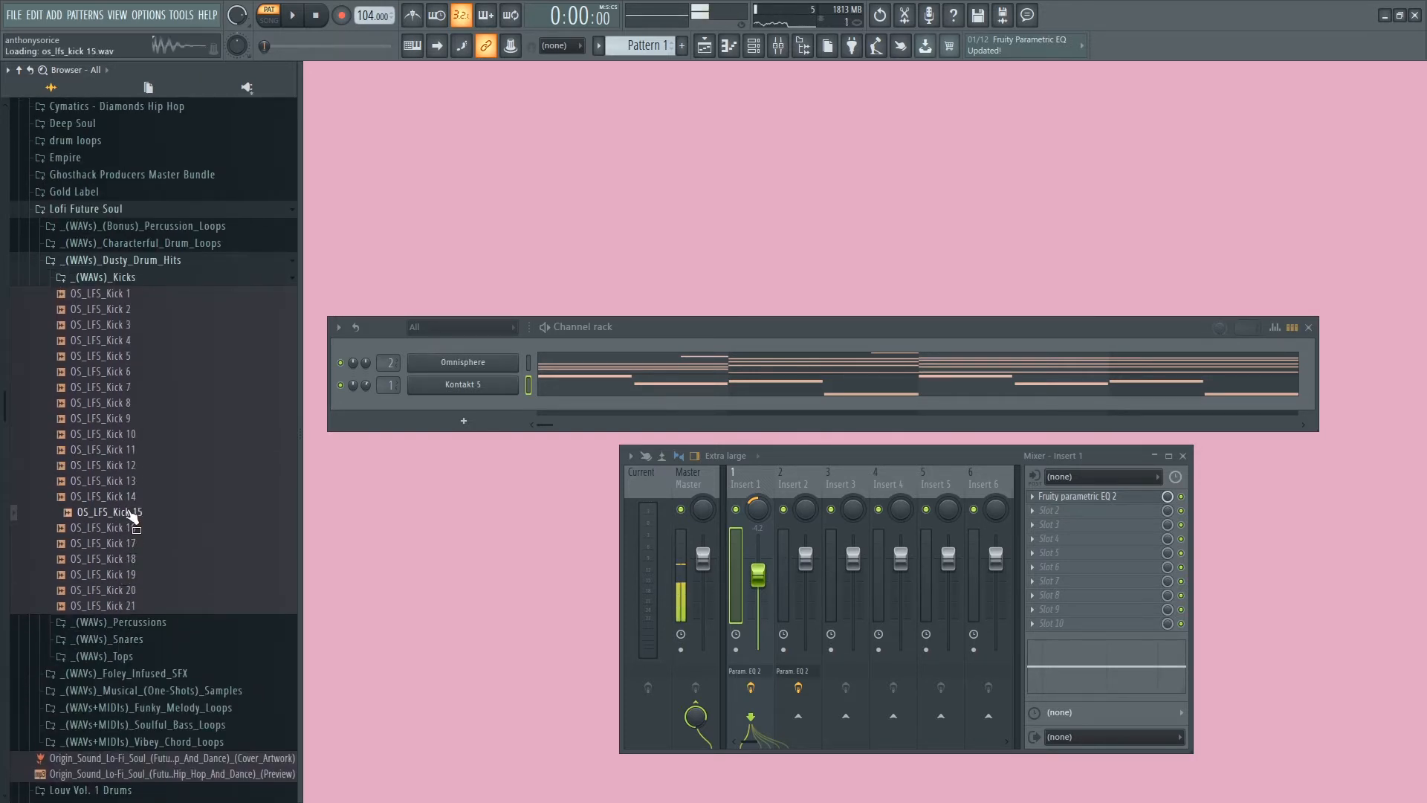
{"action": "left_click", "coordinate": [137, 499]}
{"action": "left_click", "coordinate": [136, 485]}
{"action": "left_click", "coordinate": [137, 500]}
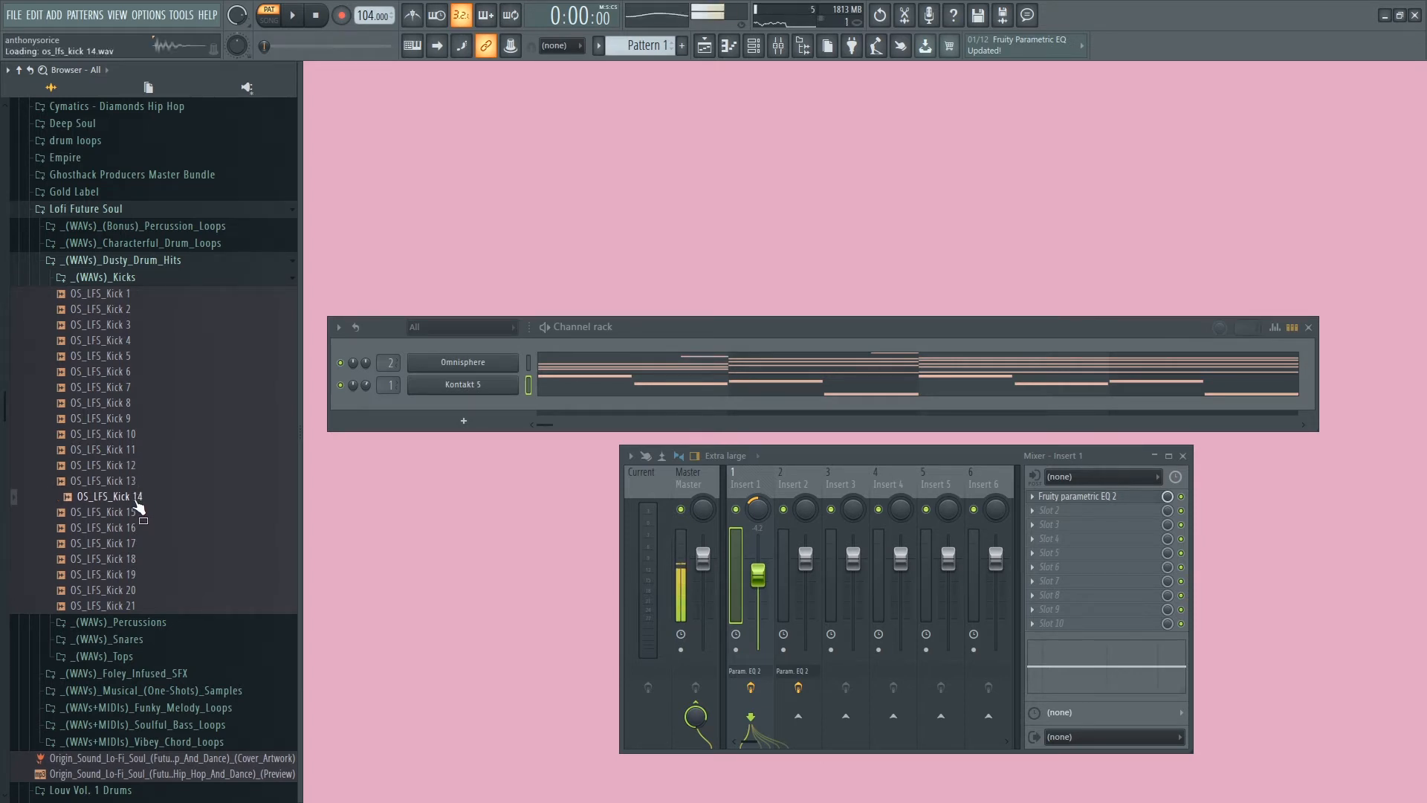
{"action": "left_click", "coordinate": [117, 468]}
{"action": "left_click_drag", "start_coordinate": [119, 479], "coordinate": [440, 404]}
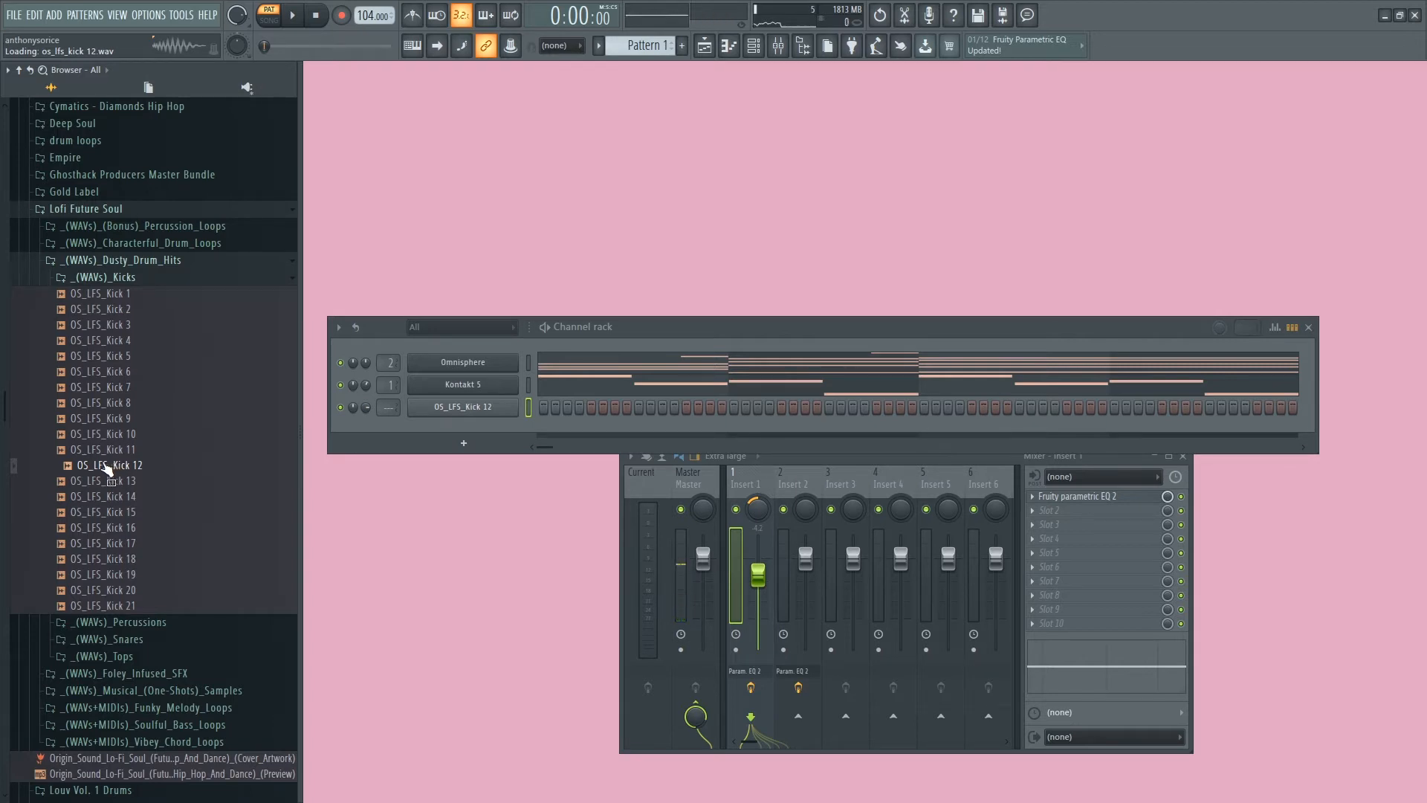
Audition the samples in the Snares folder and add OS_LFS_Snare 9 to the channel rack below the kick.
{"action": "left_click", "coordinate": [134, 278]}
{"action": "left_click", "coordinate": [150, 309]}
{"action": "left_click", "coordinate": [154, 406]}
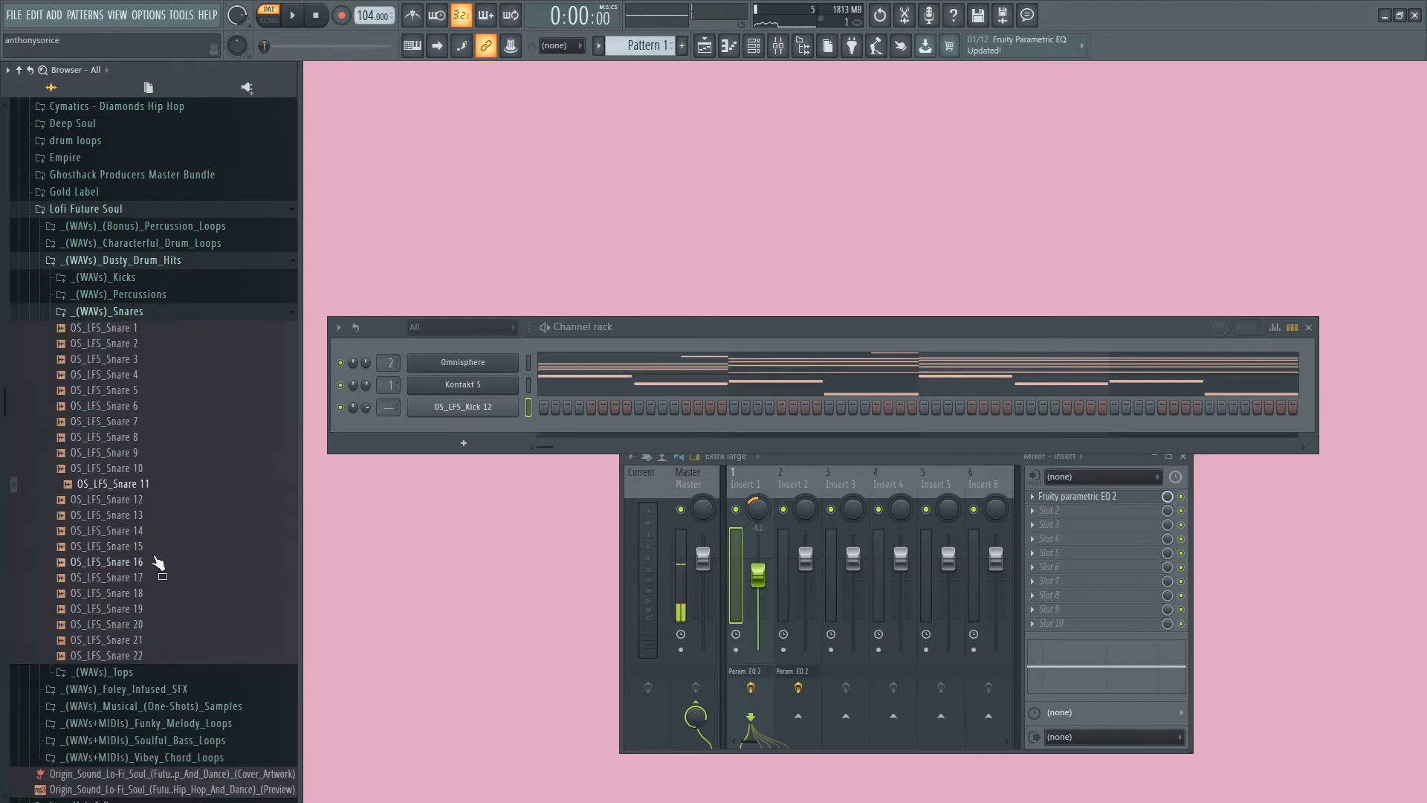
{"action": "left_click", "coordinate": [152, 624]}
{"action": "left_click", "coordinate": [154, 640]}
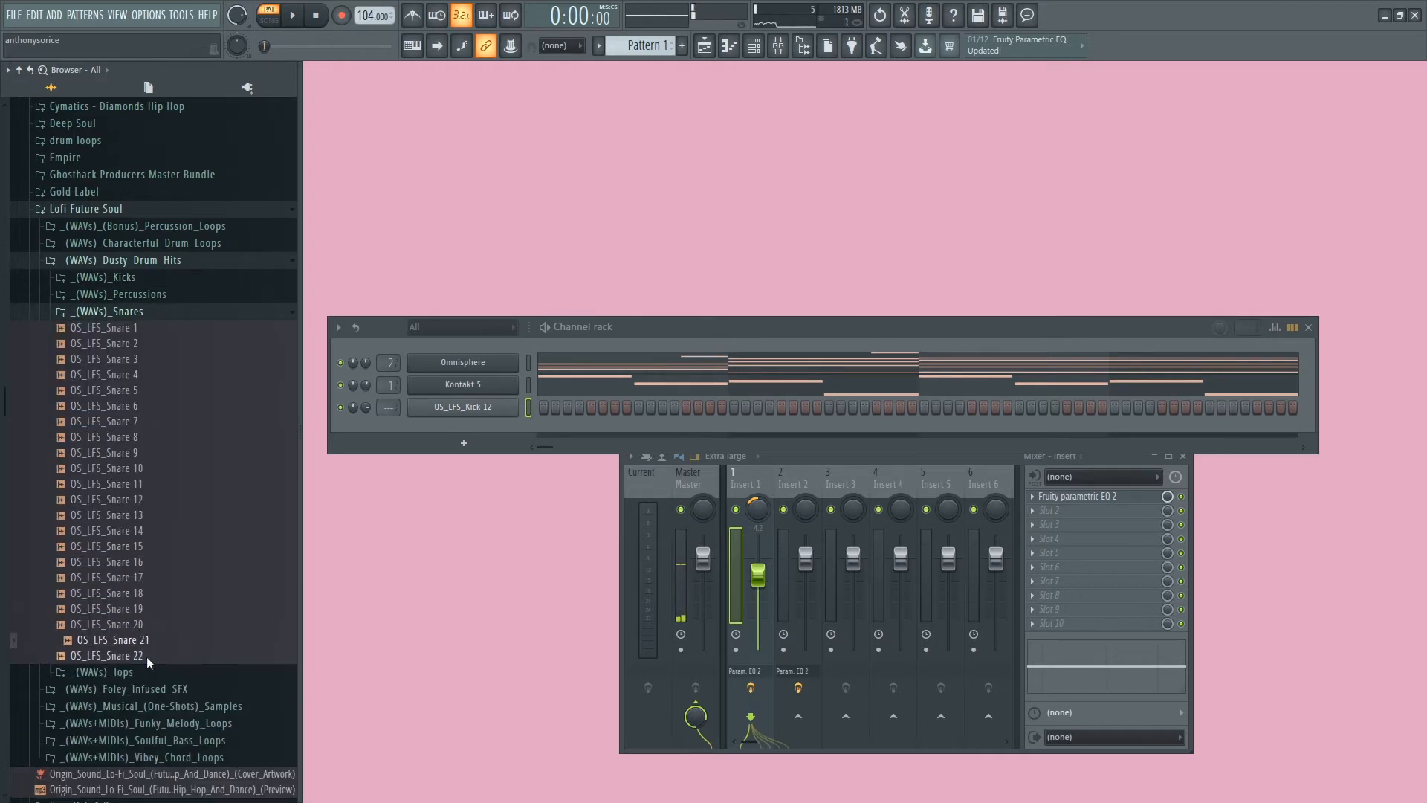
{"action": "left_click", "coordinate": [131, 501]}
{"action": "left_click", "coordinate": [135, 484]}
{"action": "left_click", "coordinate": [136, 469]}
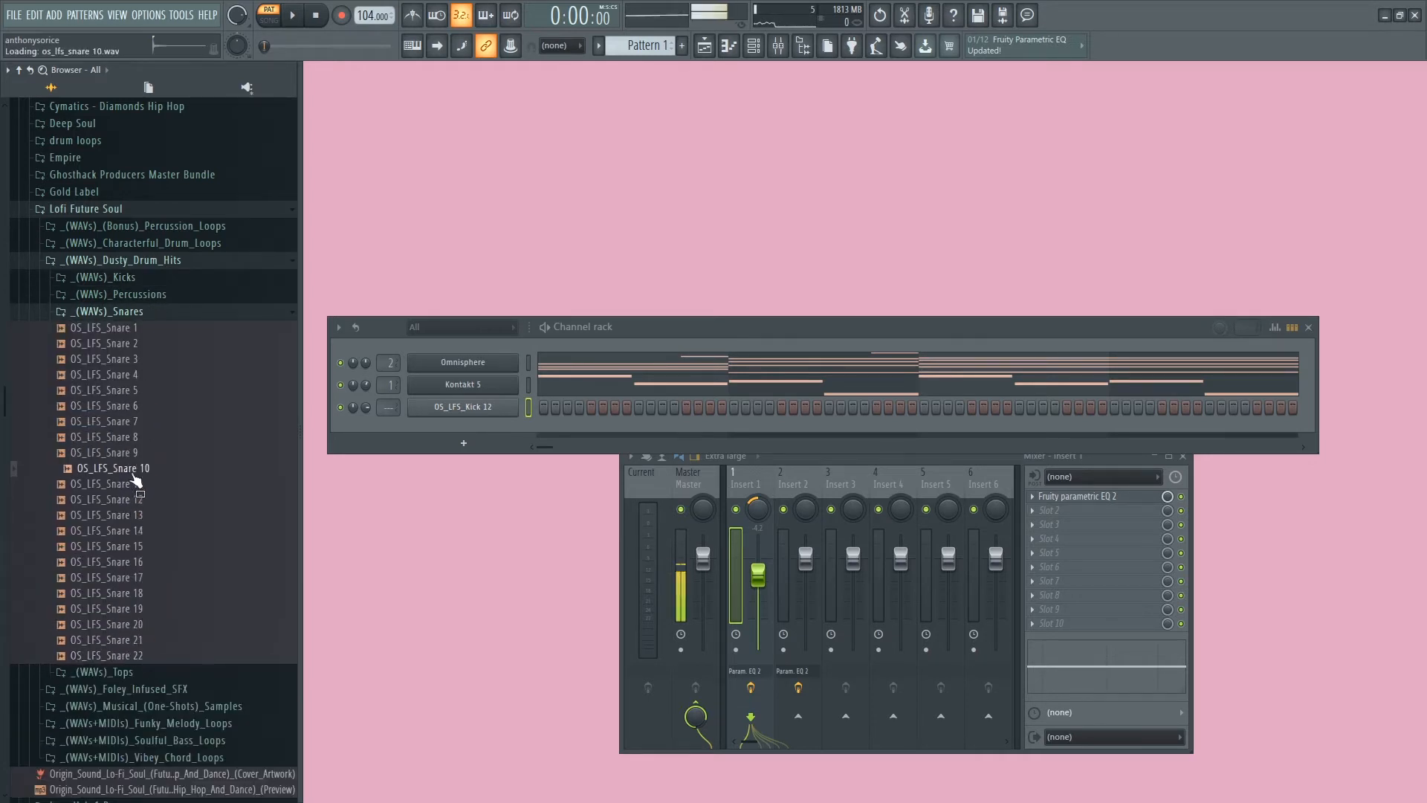
{"action": "key", "text": "Up"}
{"action": "left_click_drag", "start_coordinate": [136, 463], "coordinate": [476, 431]}
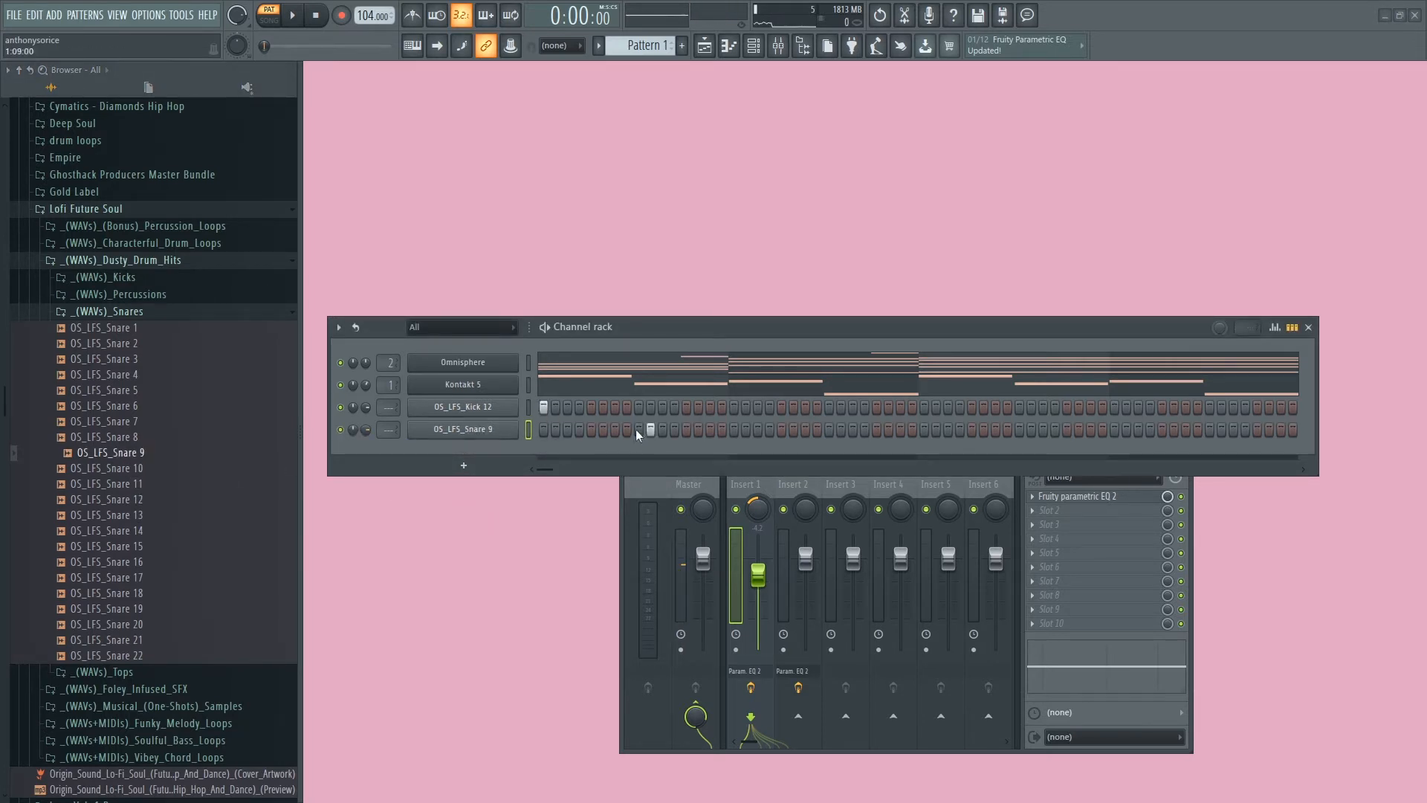
Copy the first two bars of OS_LFS_Snare 9 into bars 3 and 4 in the piano roll.
{"action": "key", "text": "space"}
{"action": "right_click", "coordinate": [514, 429]}
{"action": "left_click", "coordinate": [543, 423]}
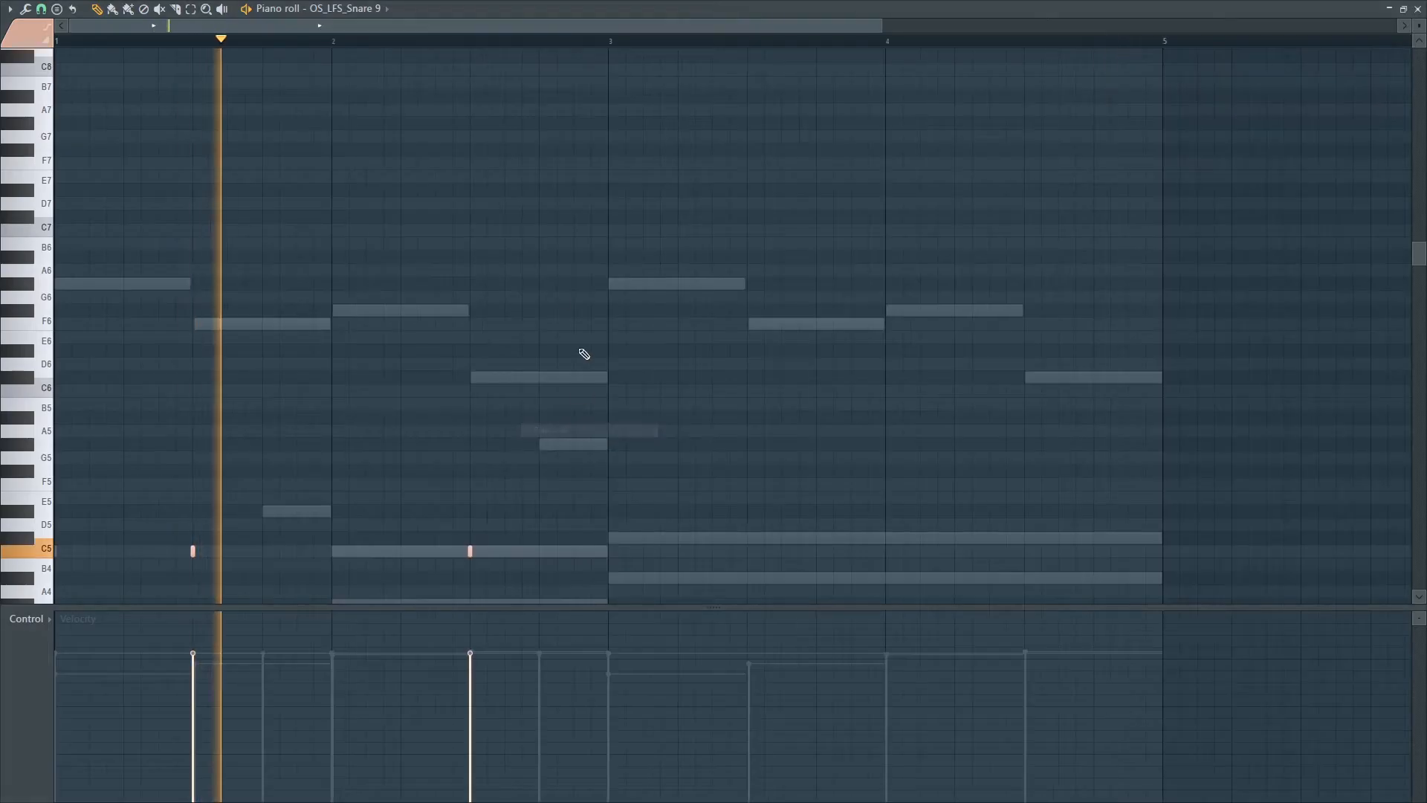
{"action": "left_click_drag", "start_coordinate": [607, 43], "coordinate": [57, 42]}
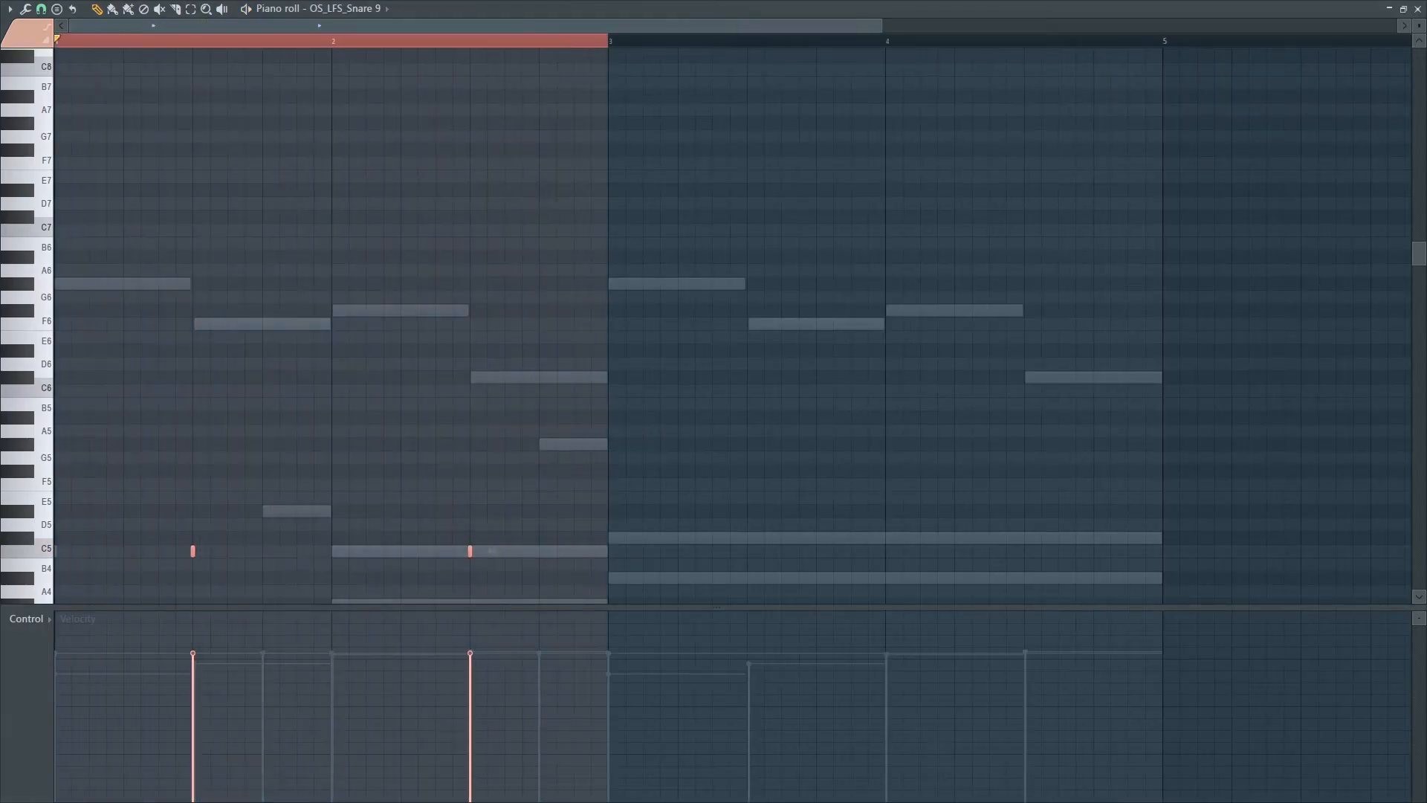
{"action": "key", "text": "ctrl+b"}
{"action": "key", "text": "F7"}
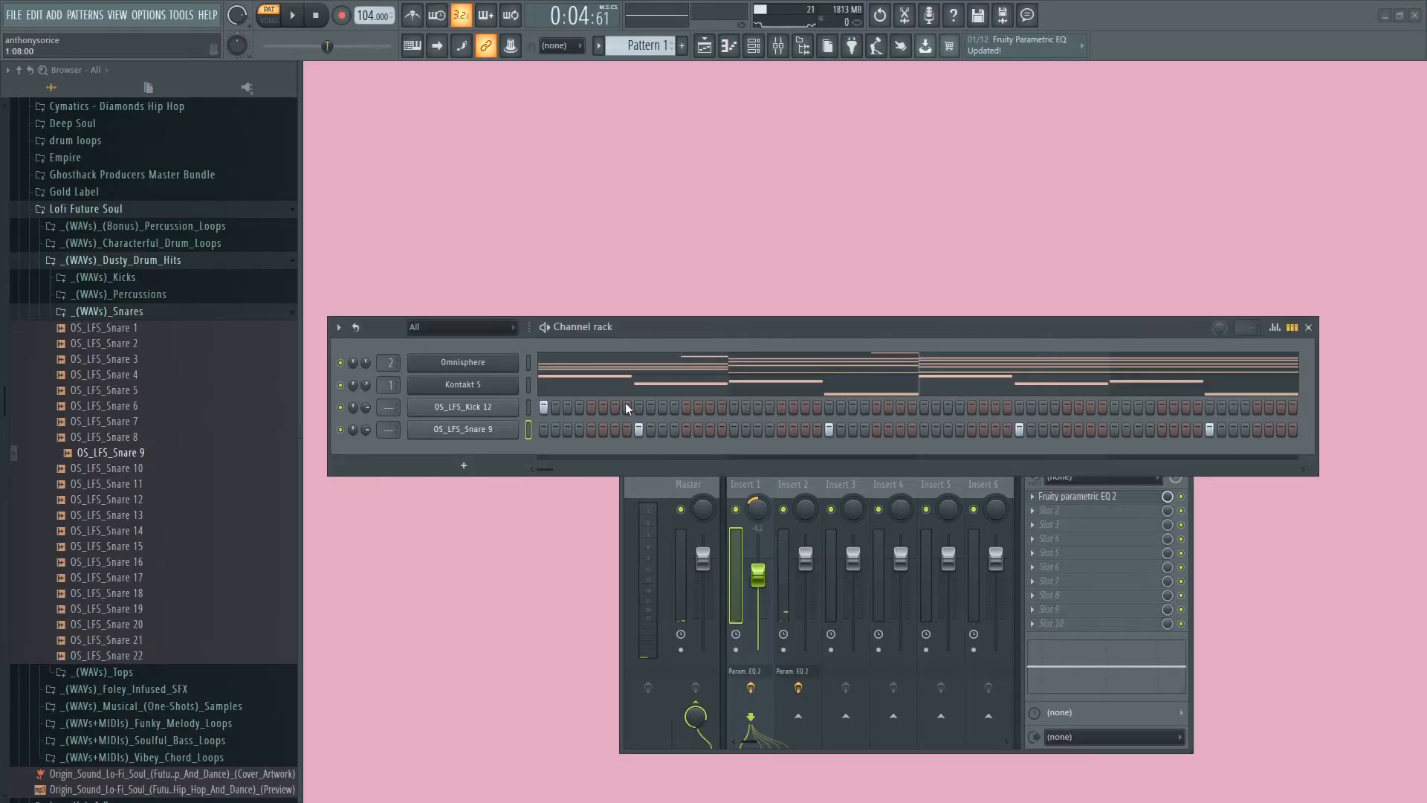
Program additional OS_LFS_Kick 12 hits on steps 7, 17, 19 and 29 while playing back the pattern.
{"action": "key", "text": "space"}
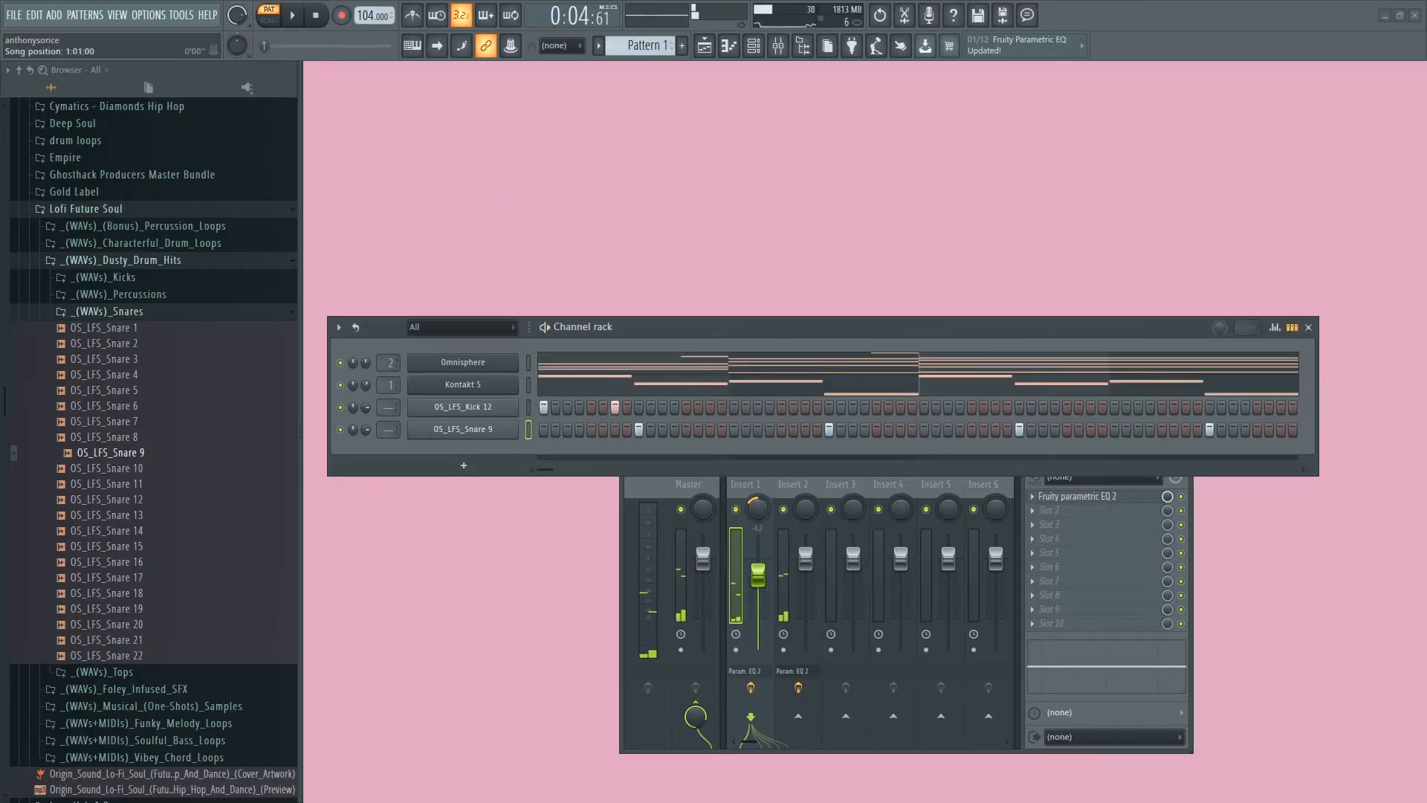
{"action": "key", "text": "space"}
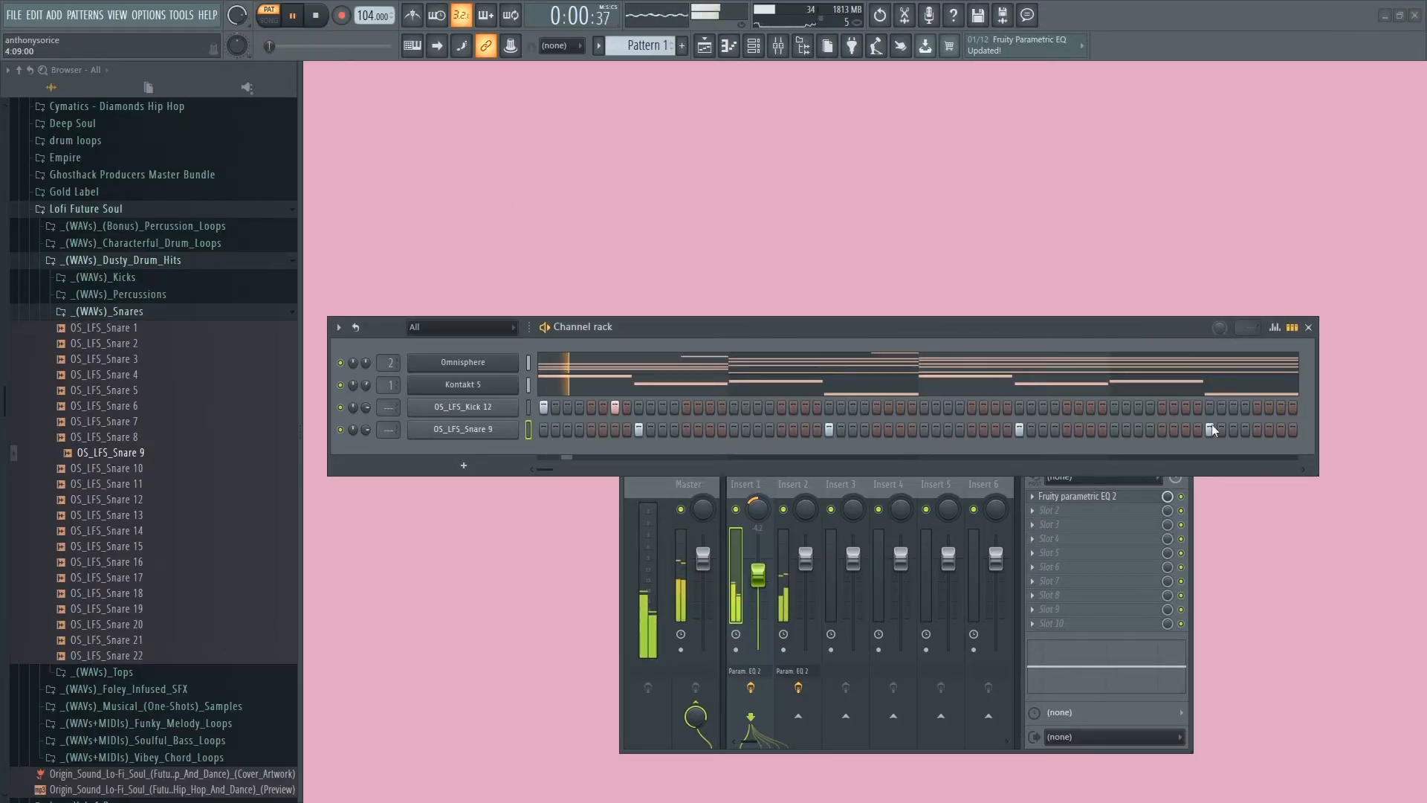
{"action": "left_click", "coordinate": [745, 408]}
{"action": "key", "text": "space"}
{"action": "key", "text": "space"}
{"action": "right_click", "coordinate": [743, 408]}
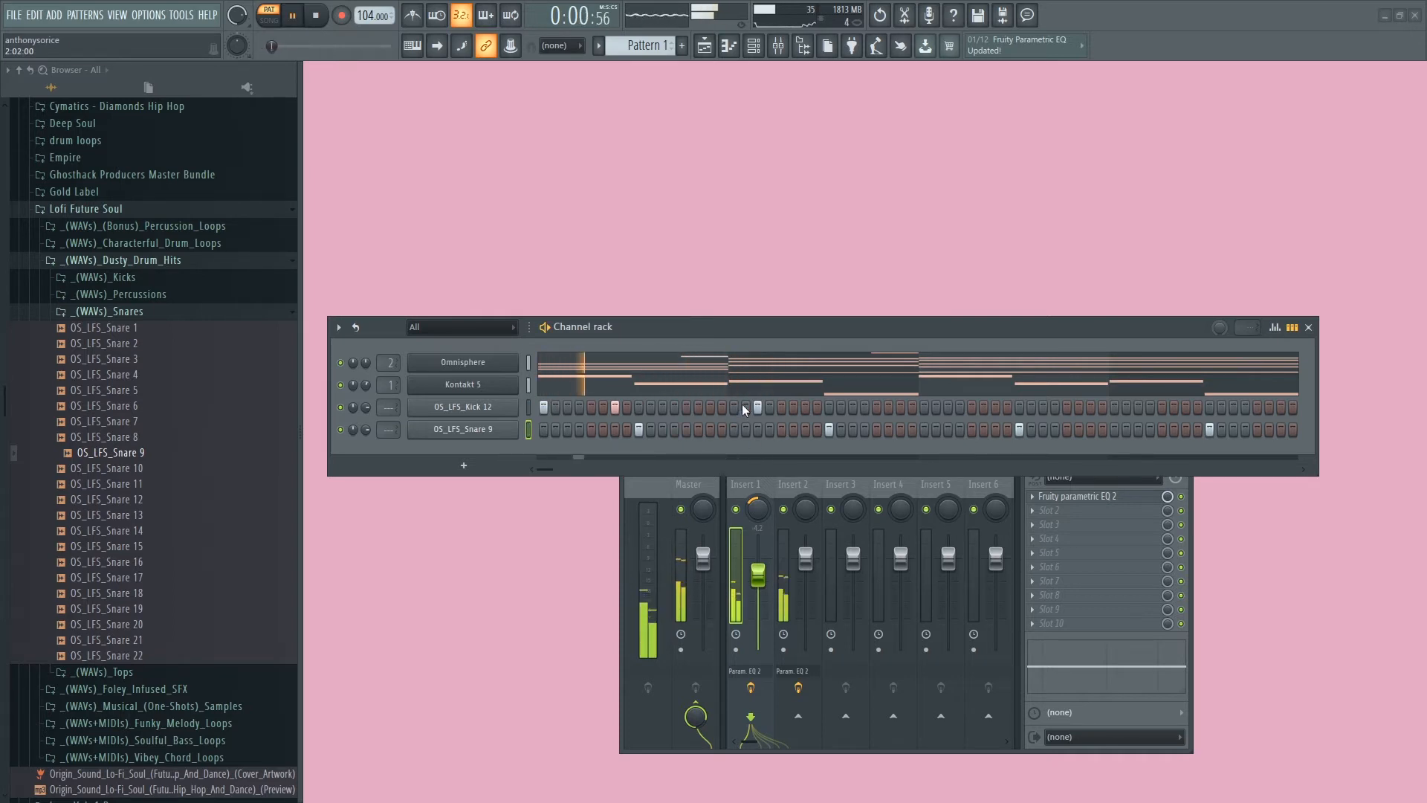
{"action": "left_click", "coordinate": [734, 407]}
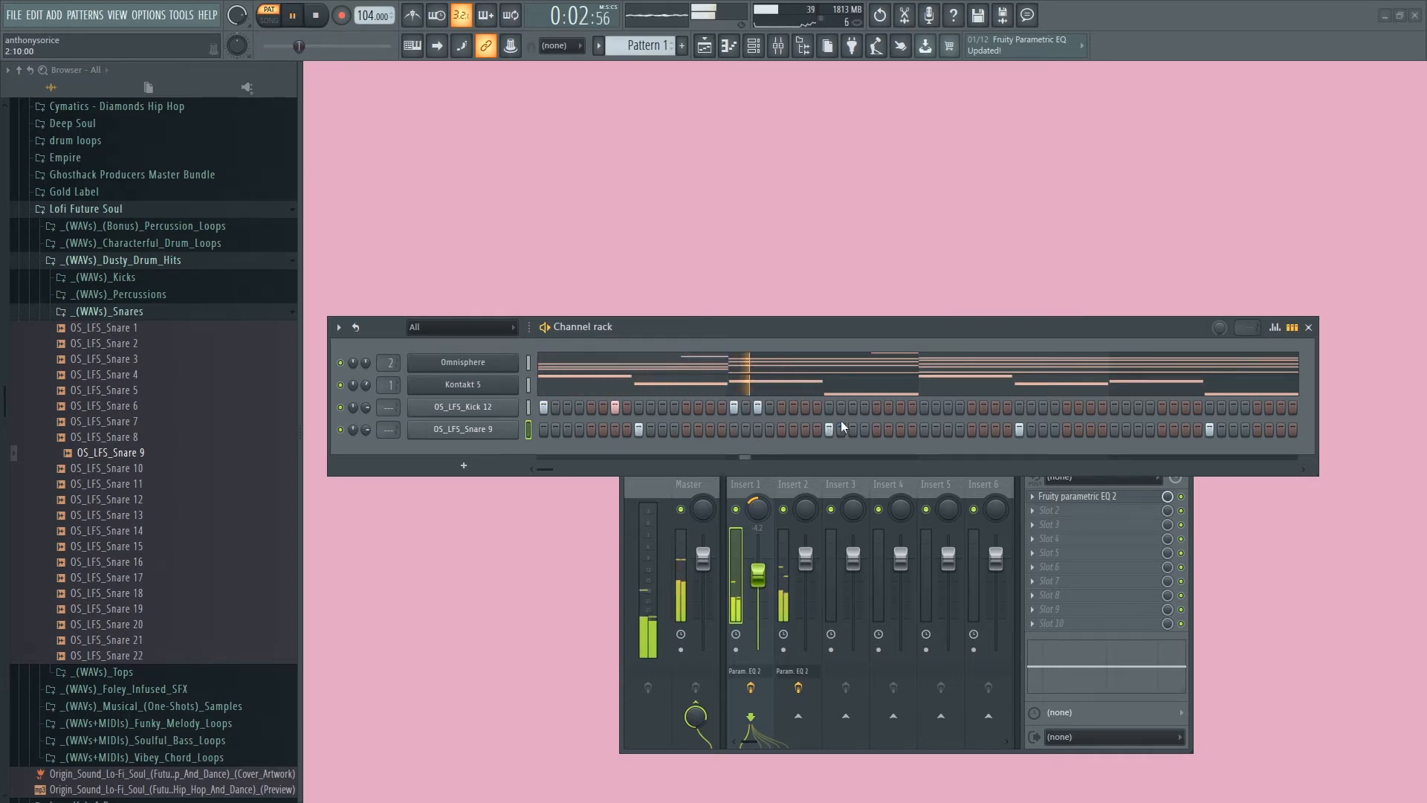
{"action": "left_click", "coordinate": [865, 407]}
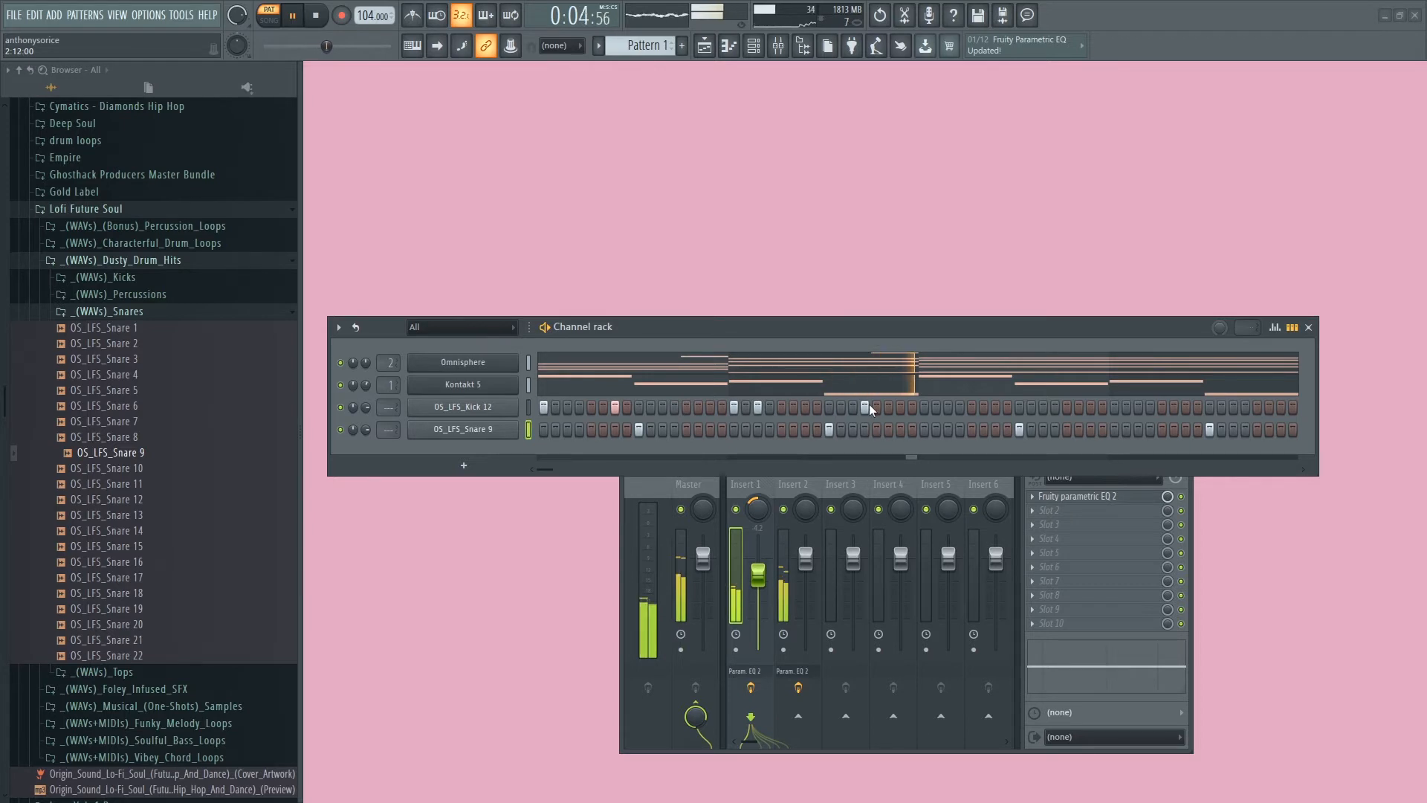
{"action": "left_click", "coordinate": [865, 408]}
{"action": "left_click", "coordinate": [876, 407]}
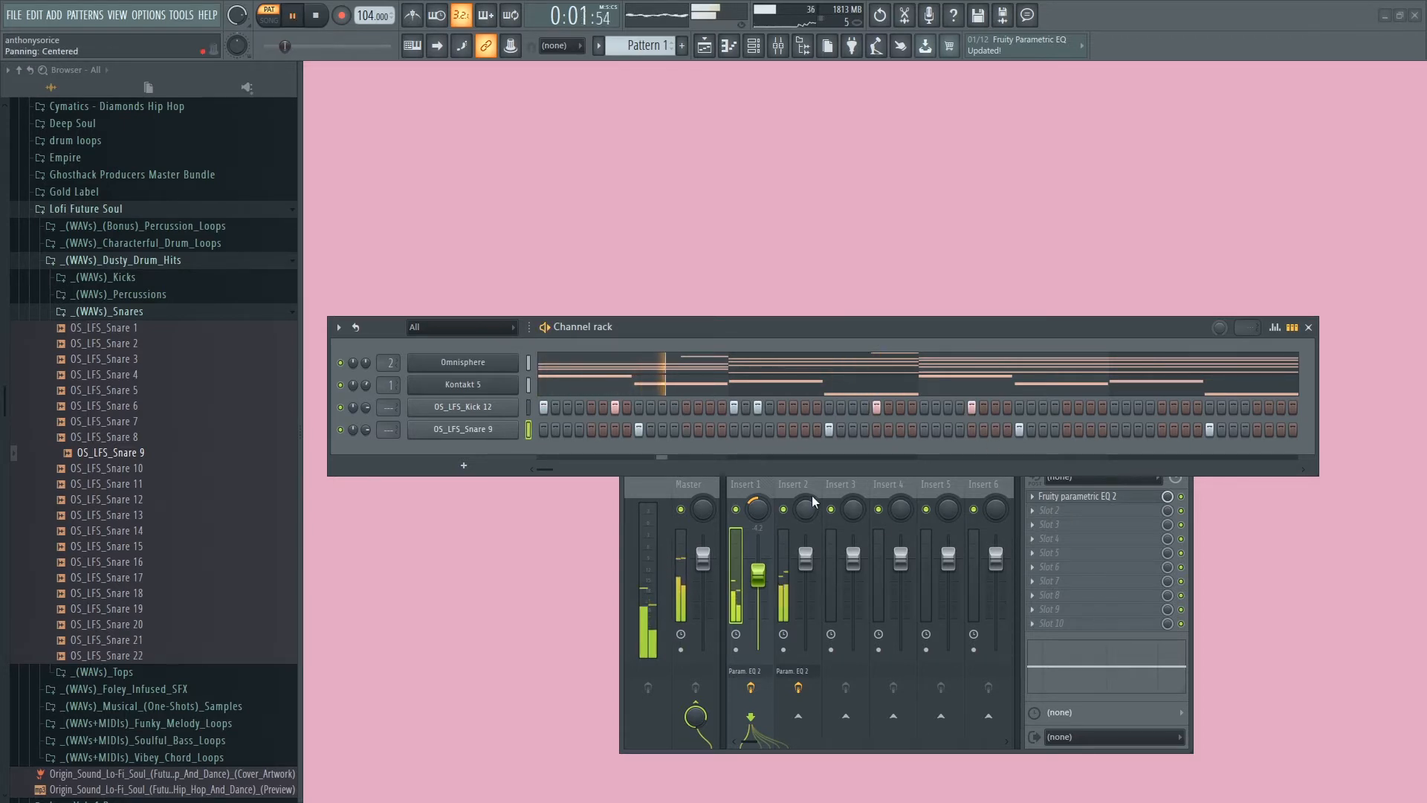
{"action": "left_click", "coordinate": [975, 387]}
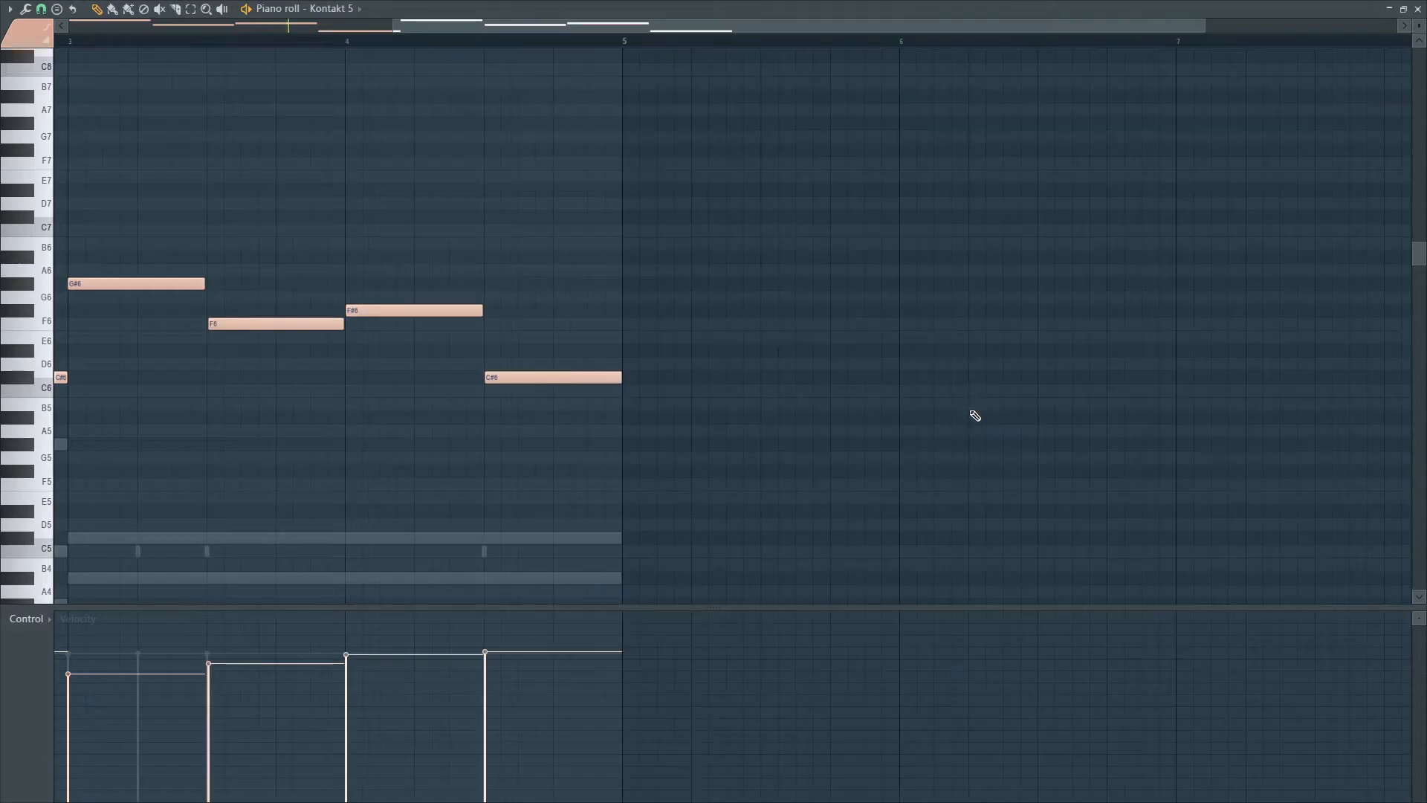
{"action": "left_click", "coordinate": [1415, 10]}
Duplicate the kick's first two bars into bars 3 and 4 and lower the velocity of the second hit in bar 2.
{"action": "right_click", "coordinate": [516, 407]}
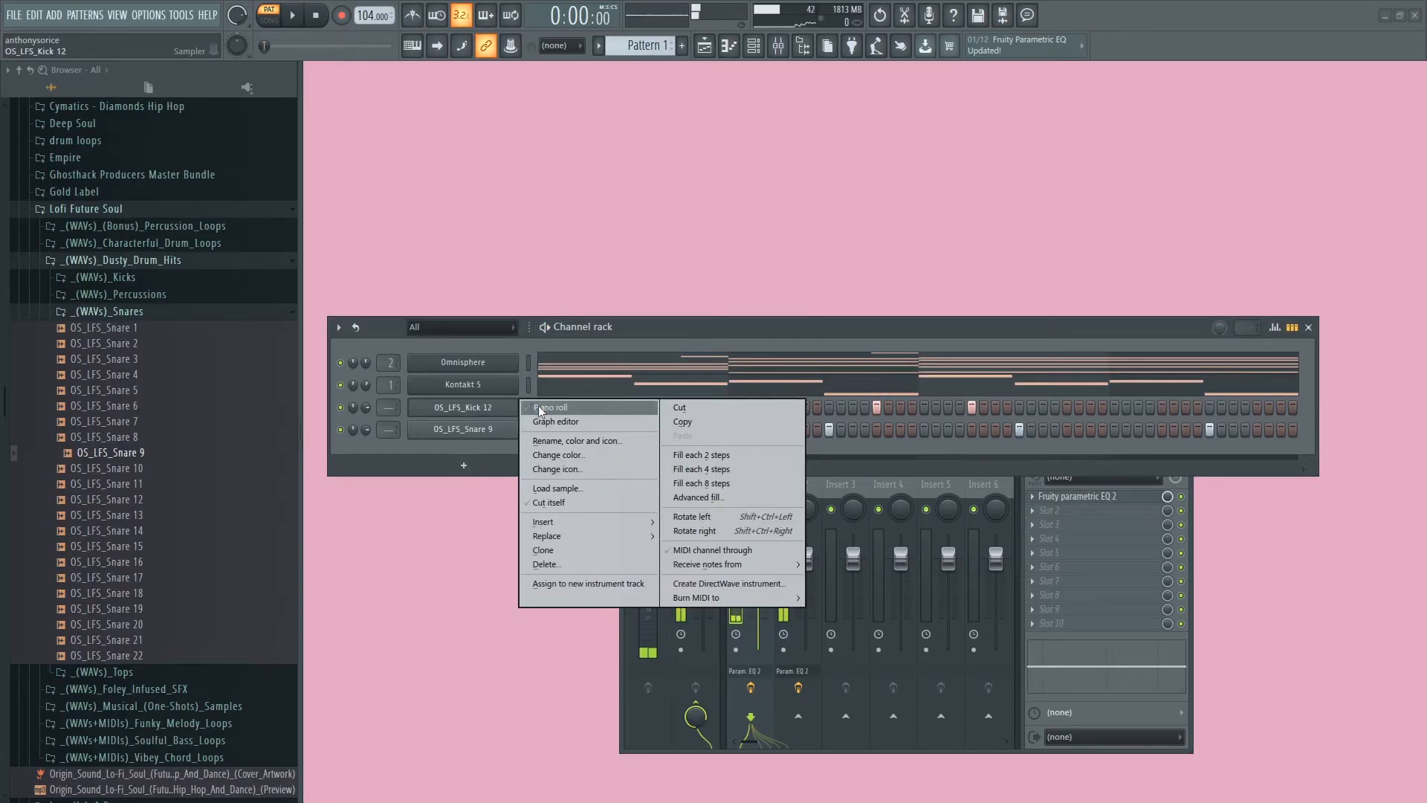
{"action": "left_click", "coordinate": [550, 407]}
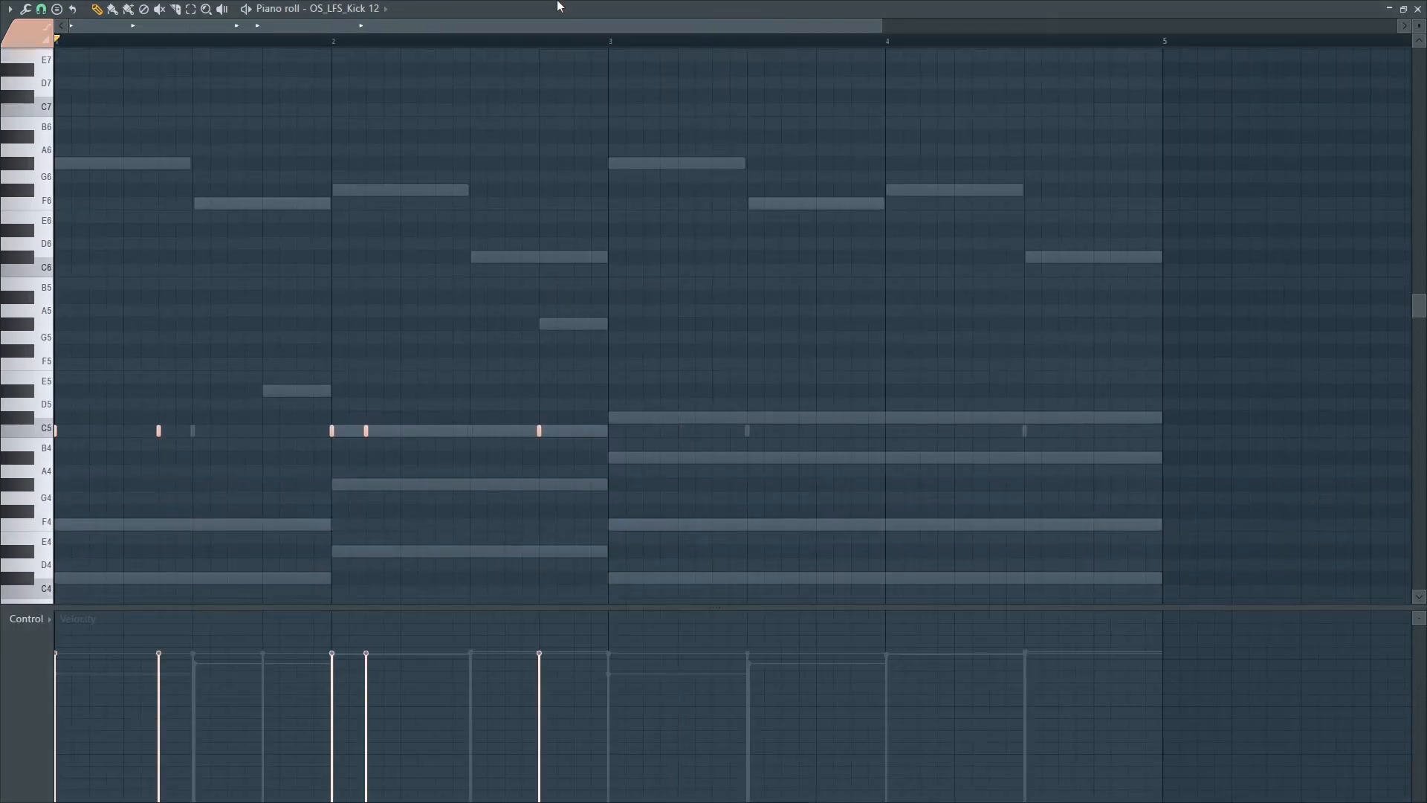
{"action": "left_click_drag", "start_coordinate": [617, 45], "coordinate": [56, 42]}
{"action": "key", "text": "ctrl+b"}
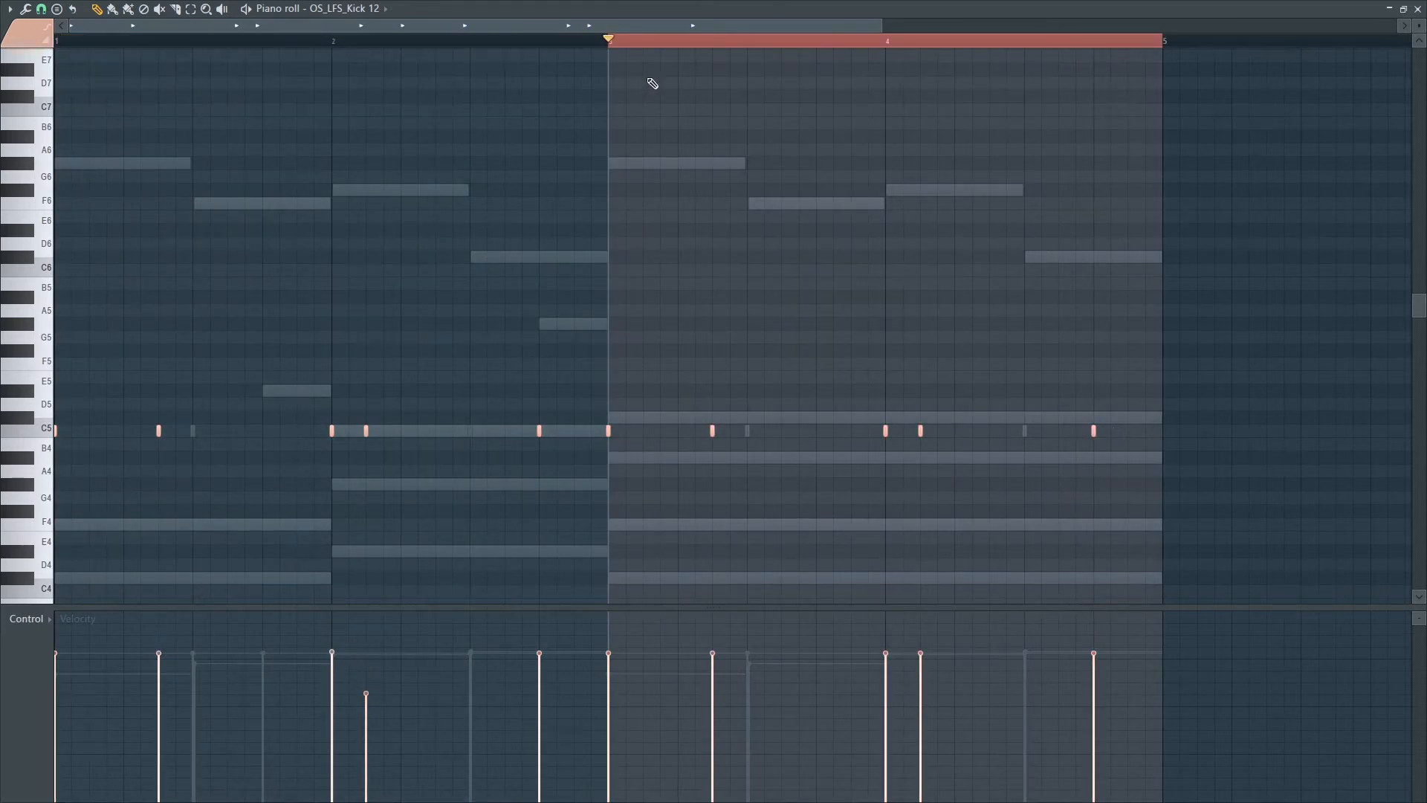
{"action": "double_click", "coordinate": [678, 53]}
{"action": "left_click", "coordinate": [809, 305]}
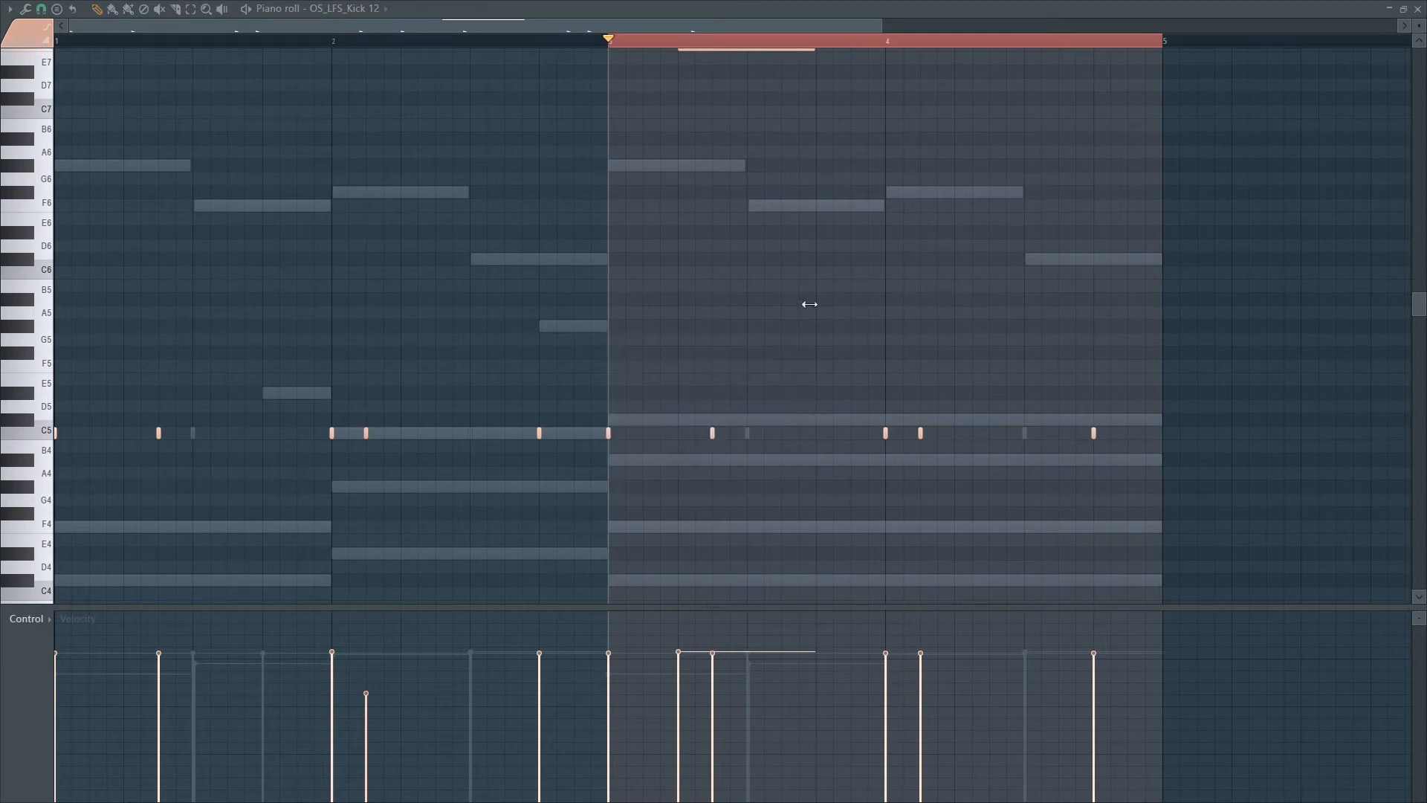
{"action": "left_click", "coordinate": [742, 42]}
{"action": "left_click", "coordinate": [1417, 9]}
Lower the Mod X filter frequency of OS_LFS_Snare 9 to 76% while playing back the pattern.
{"action": "key", "text": "space"}
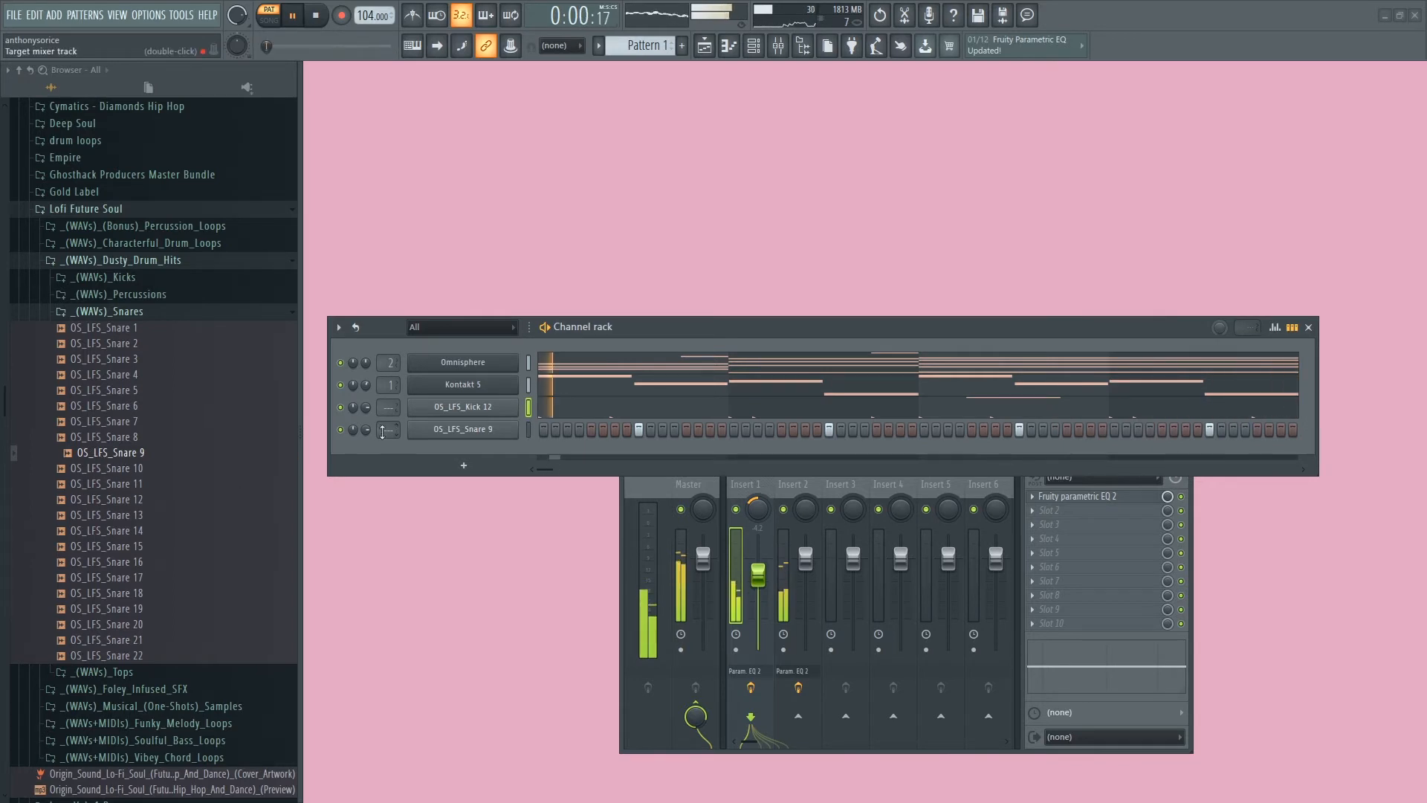
{"action": "left_click", "coordinate": [462, 428]}
{"action": "left_click", "coordinate": [62, 107]}
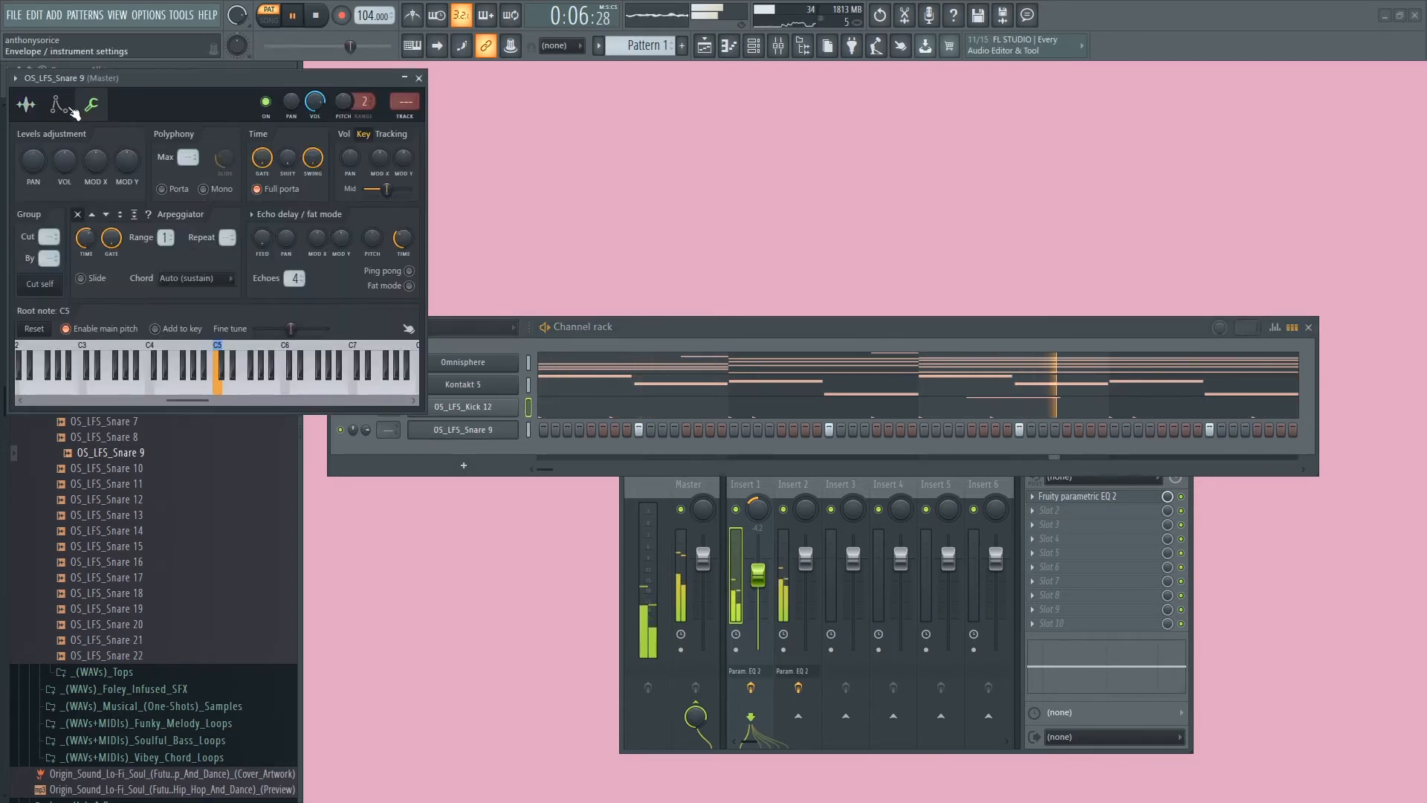
{"action": "key", "text": "space"}
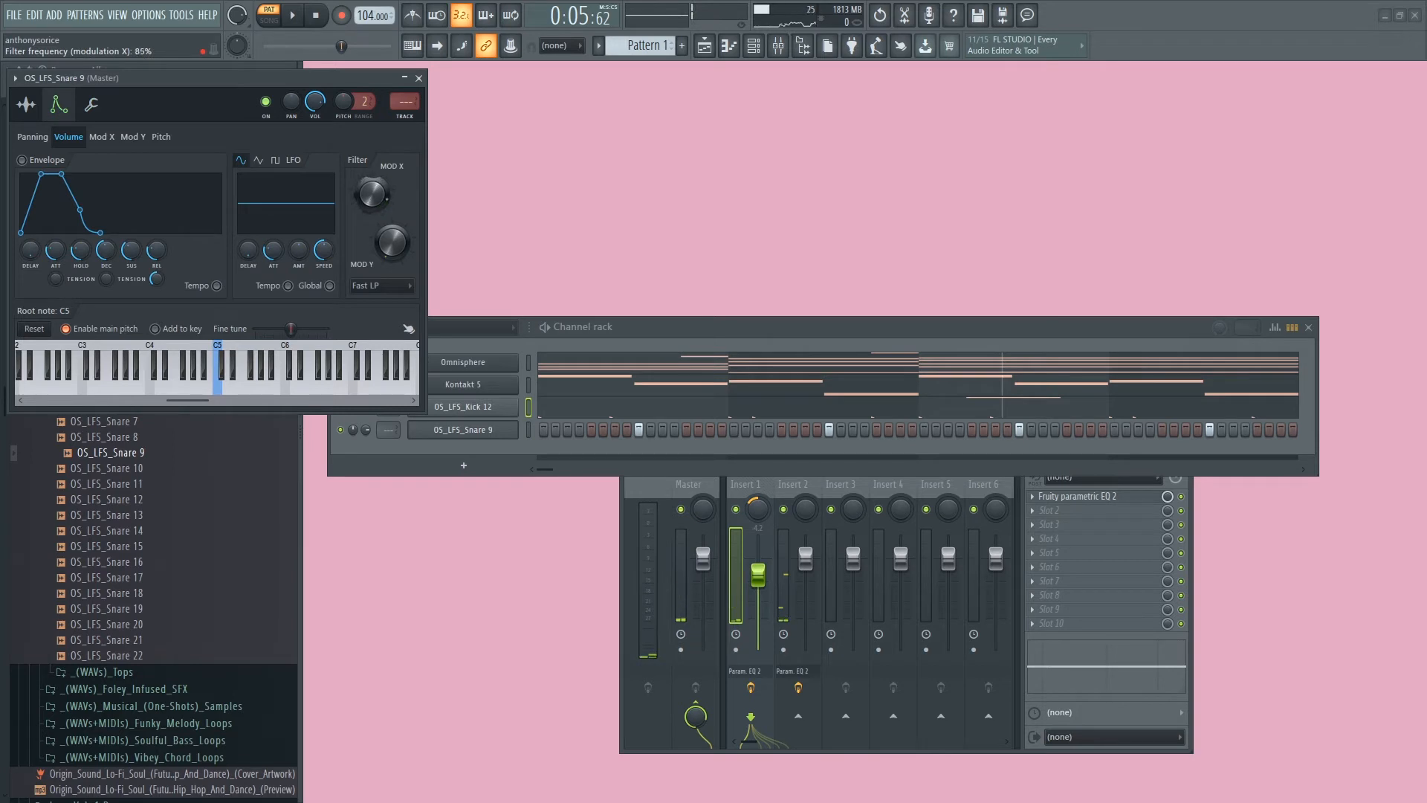
{"action": "key", "text": "space"}
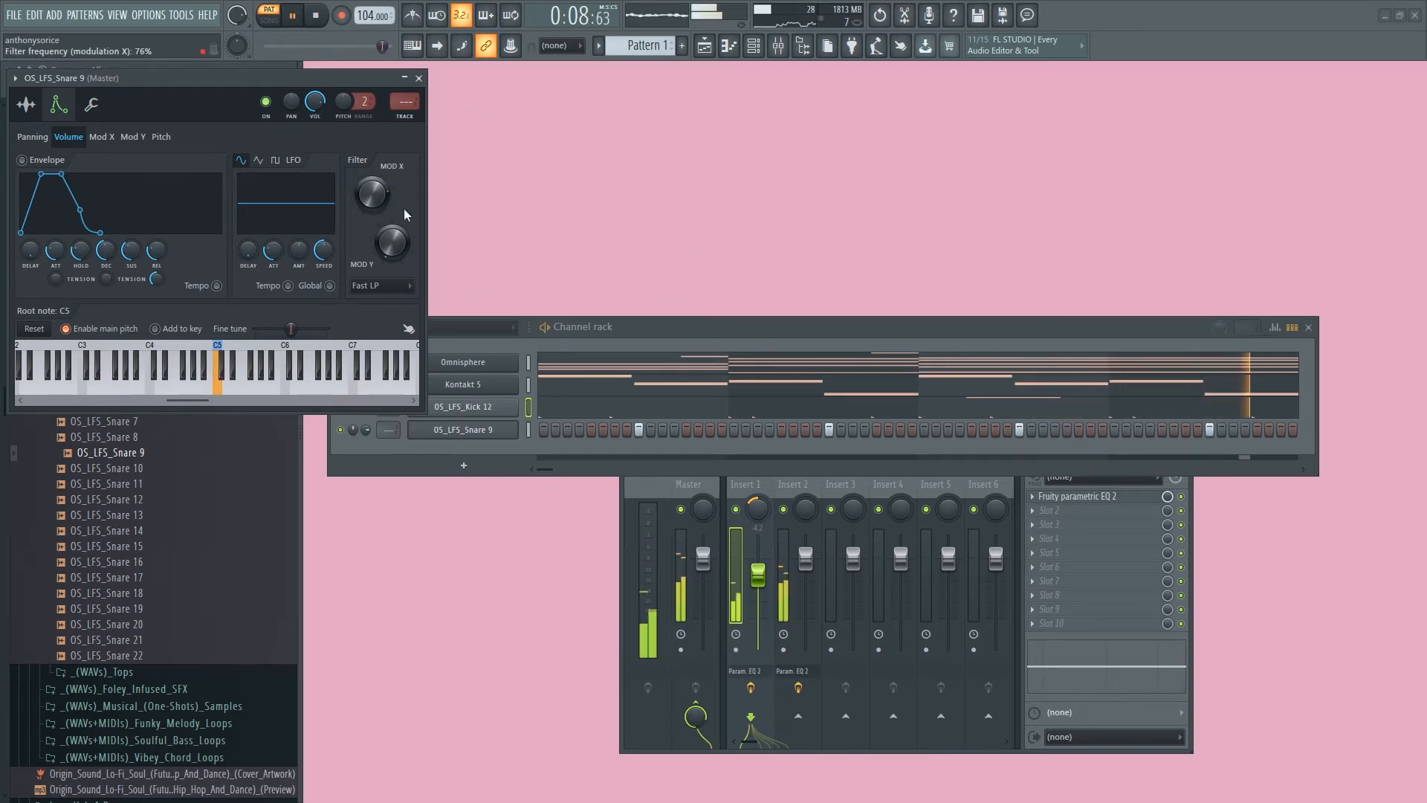
{"action": "key", "text": "space"}
Route OS_LFS_Snare 9 to mixer insert 10 and load Fruity Reeverb 2 in its first effect slot.
{"action": "left_click_drag", "start_coordinate": [388, 430], "coordinate": [388, 395]}
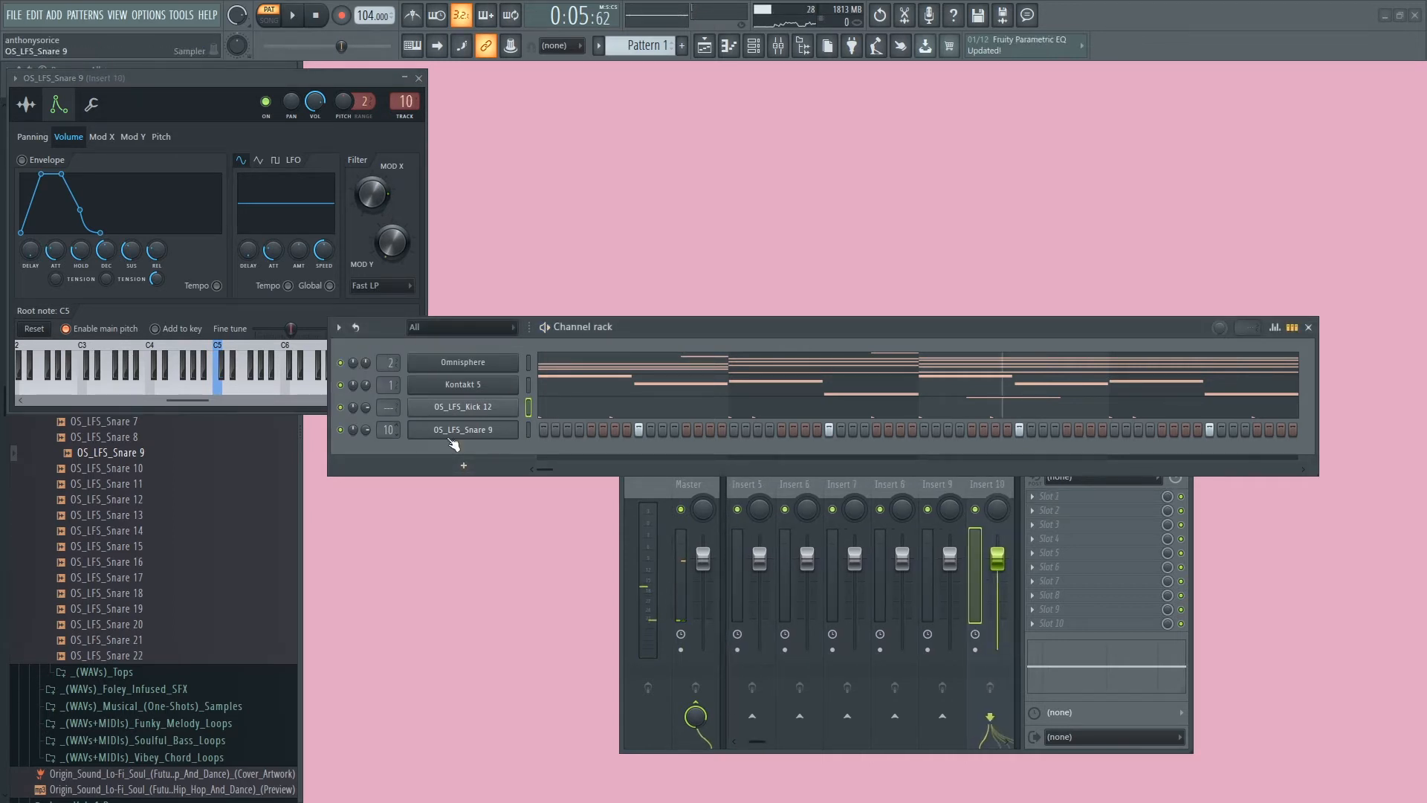
{"action": "left_click", "coordinate": [1072, 497]}
{"action": "left_click", "coordinate": [855, 203]}
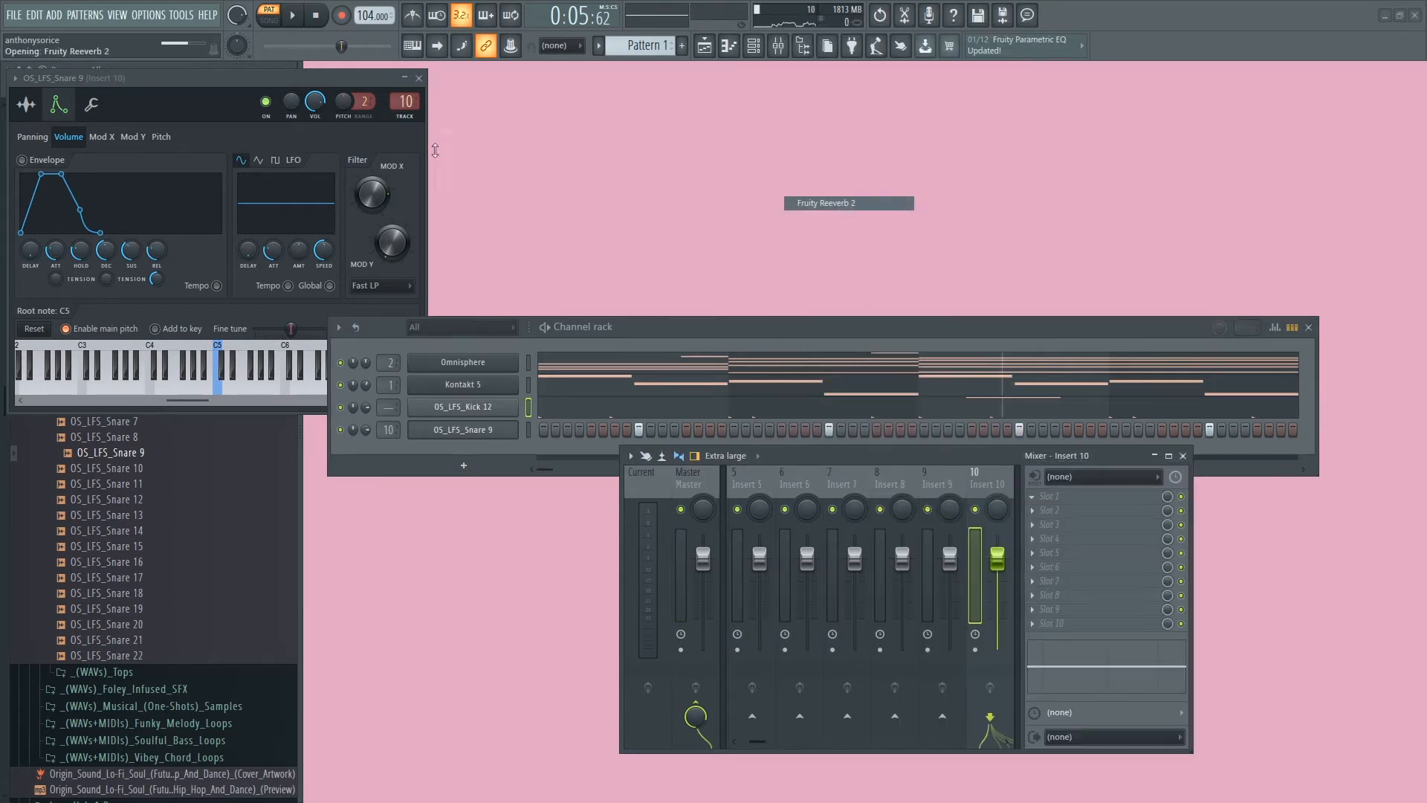
Set the snare reverb's room size to 67 and its wet level to 49% while auditioning the pattern.
{"action": "left_click_drag", "start_coordinate": [418, 194], "coordinate": [416, 183]}
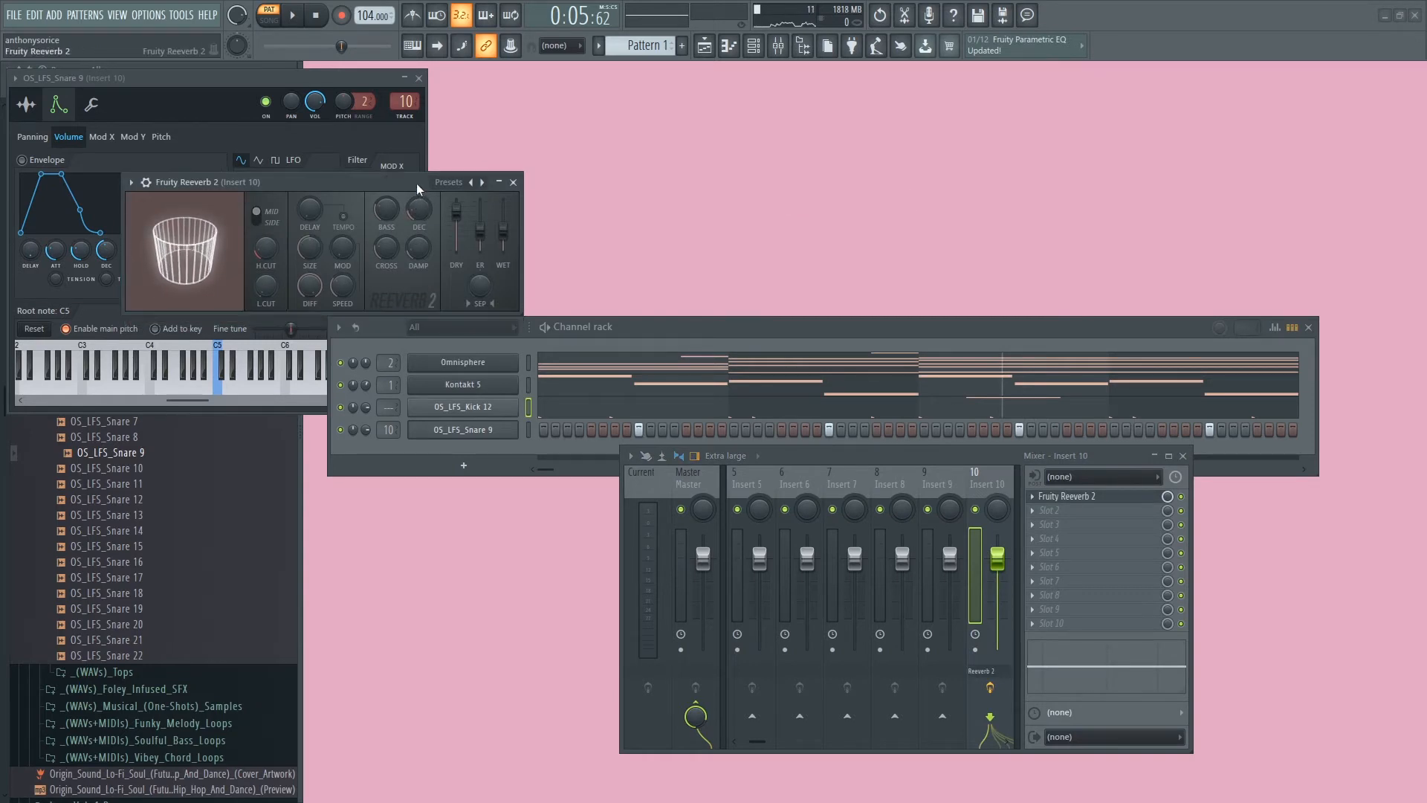
{"action": "left_click_drag", "start_coordinate": [307, 248], "coordinate": [308, 236]}
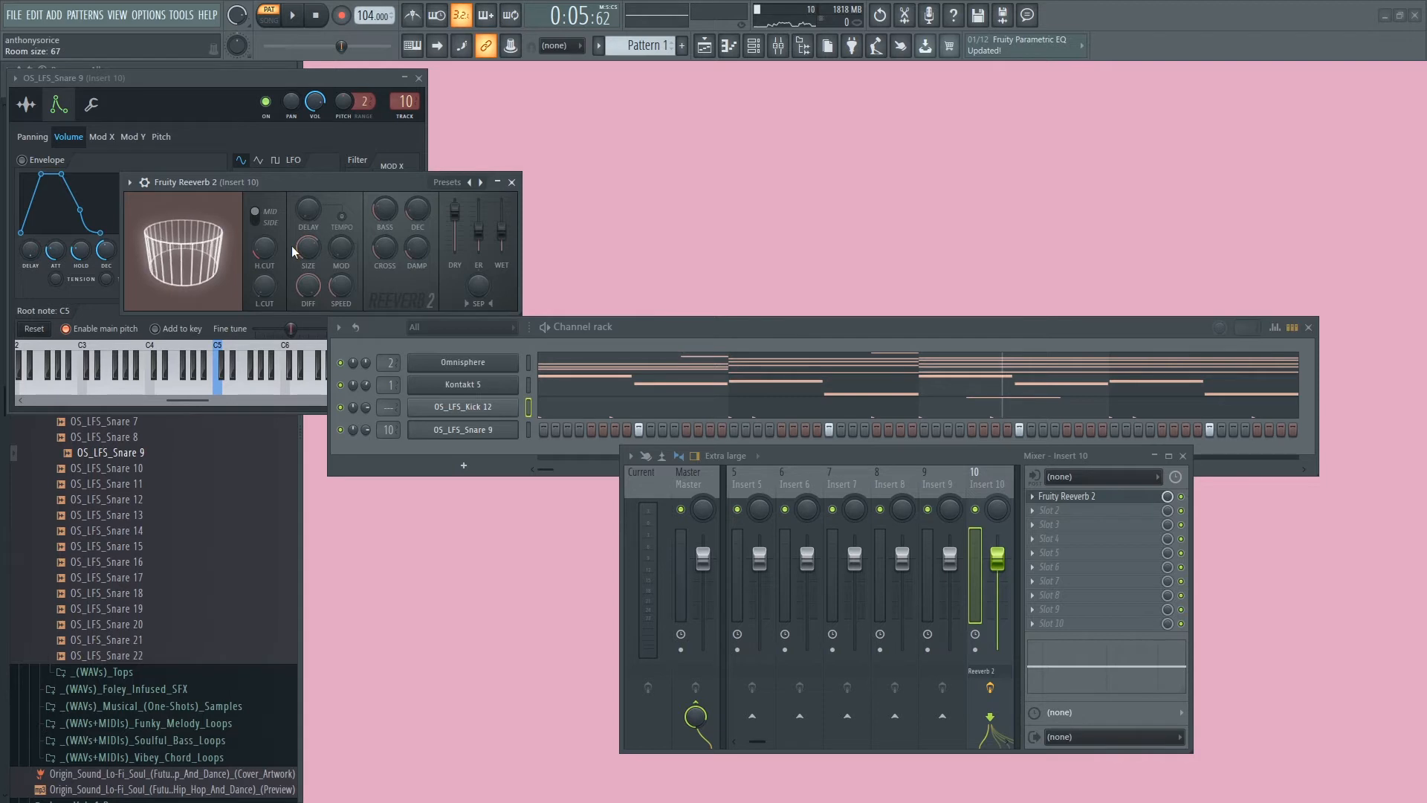
{"action": "key", "text": "space"}
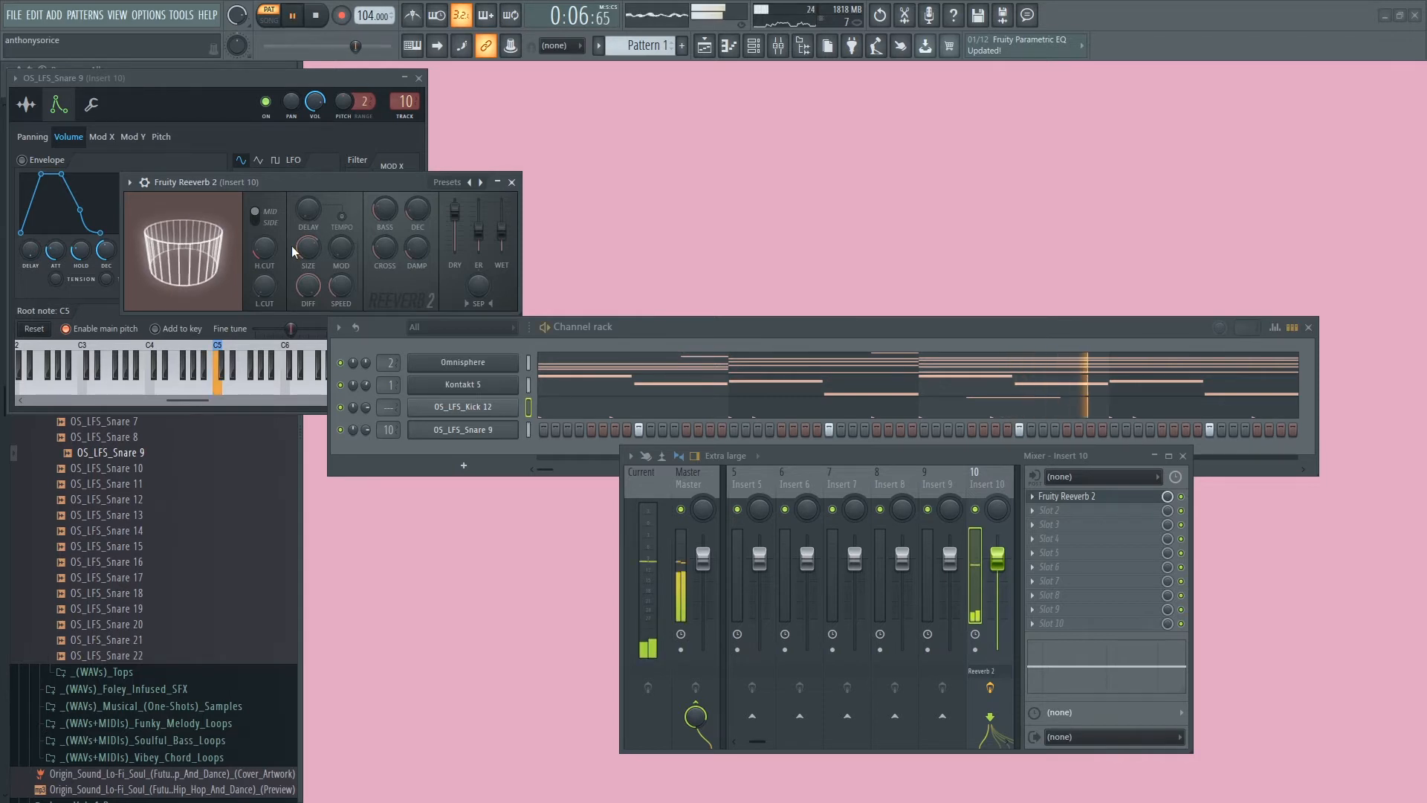
{"action": "left_click_drag", "start_coordinate": [502, 224], "coordinate": [502, 231]}
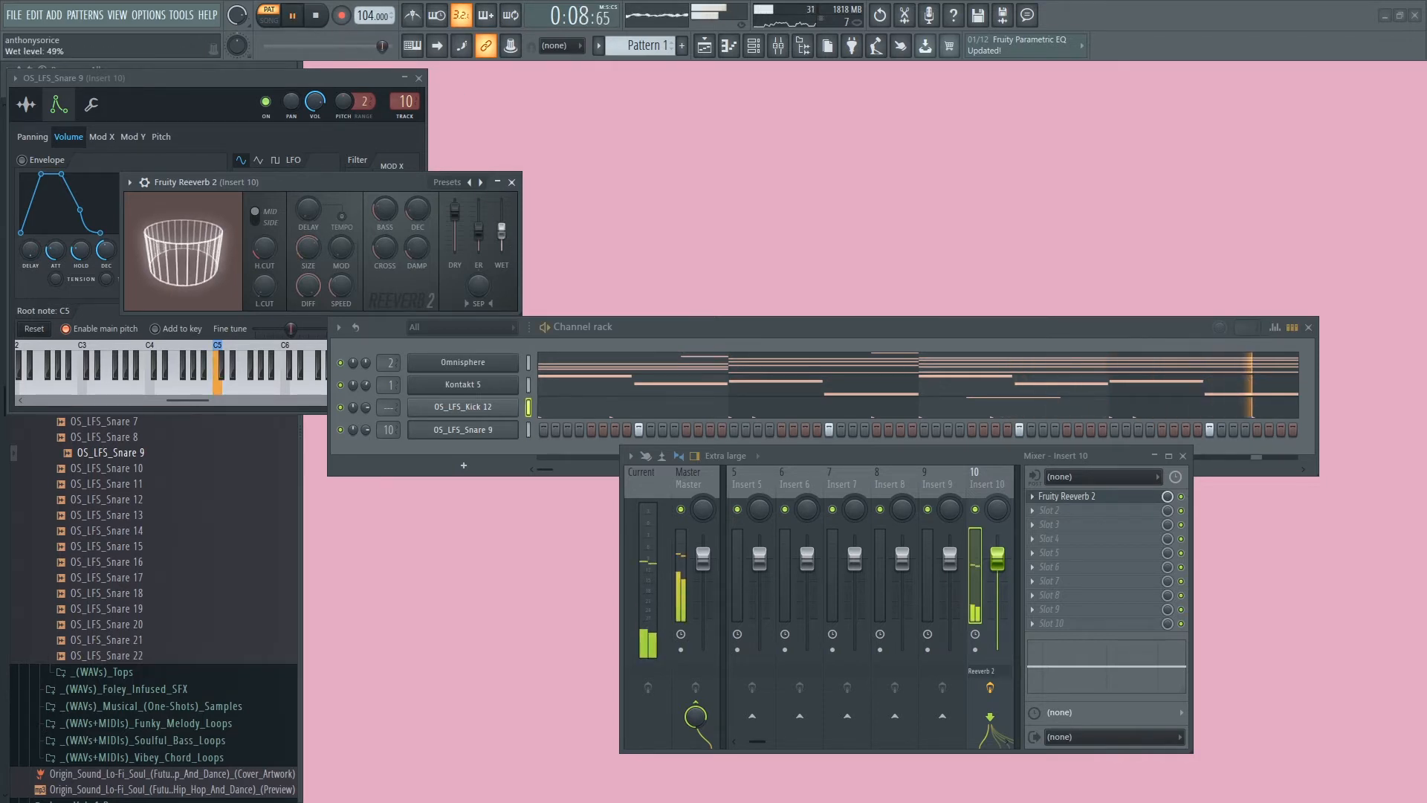
{"action": "key", "text": "space"}
Boost the gain of OS_LFS_Kick 12 by 2% in its precomputed effects.
{"action": "left_click", "coordinate": [451, 407]}
{"action": "left_click", "coordinate": [195, 250]}
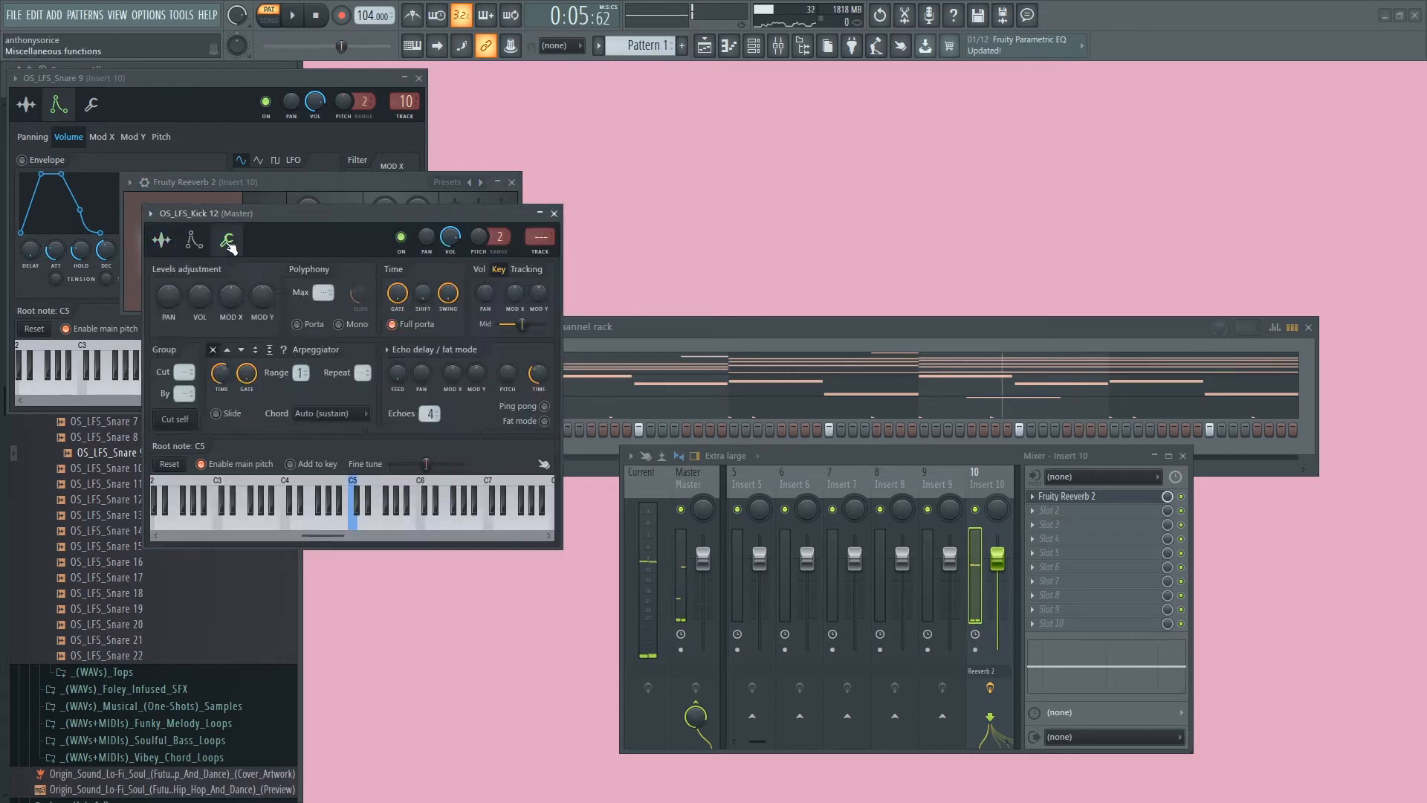
{"action": "left_click", "coordinate": [160, 240]}
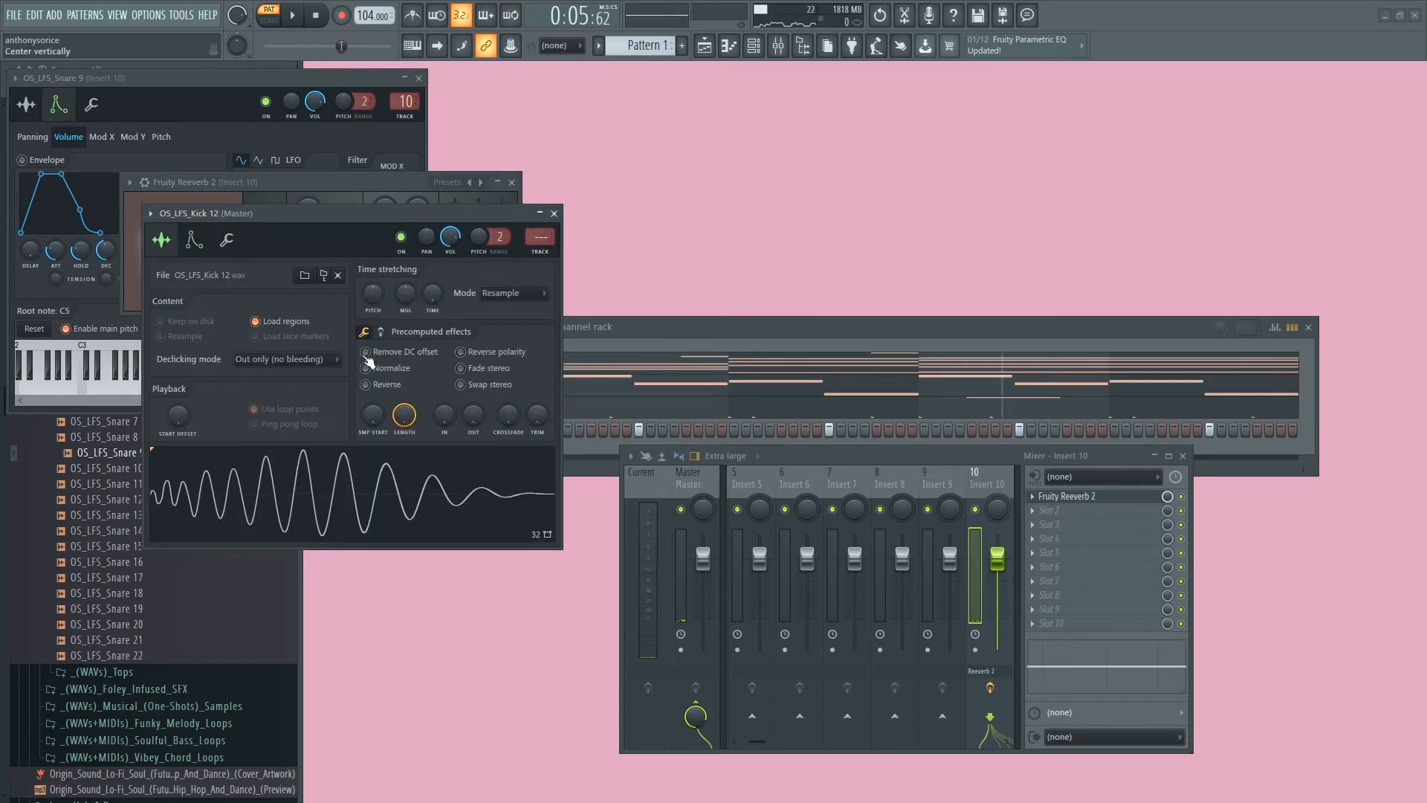
{"action": "left_click", "coordinate": [380, 332]}
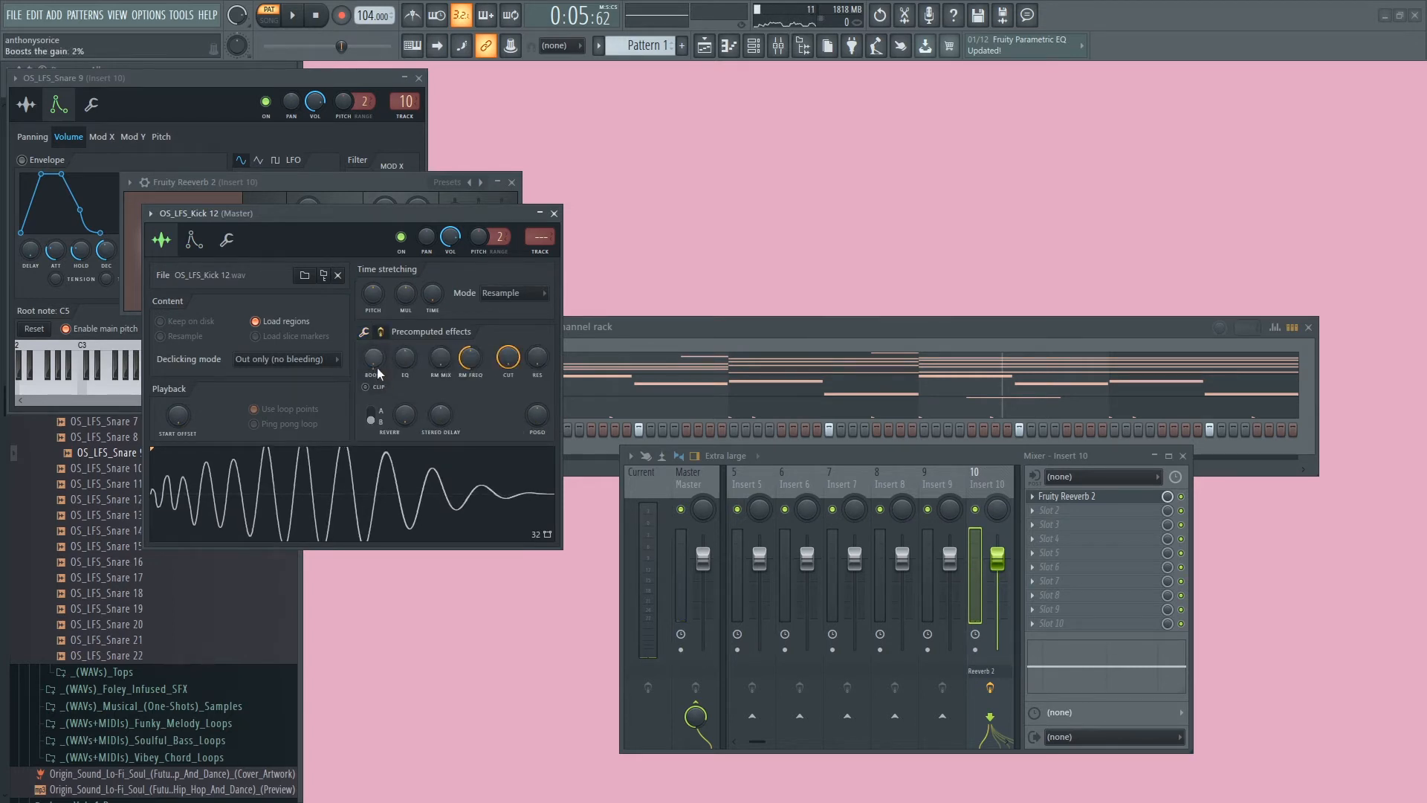
{"action": "key", "text": "space"}
{"action": "left_click", "coordinate": [722, 325]}
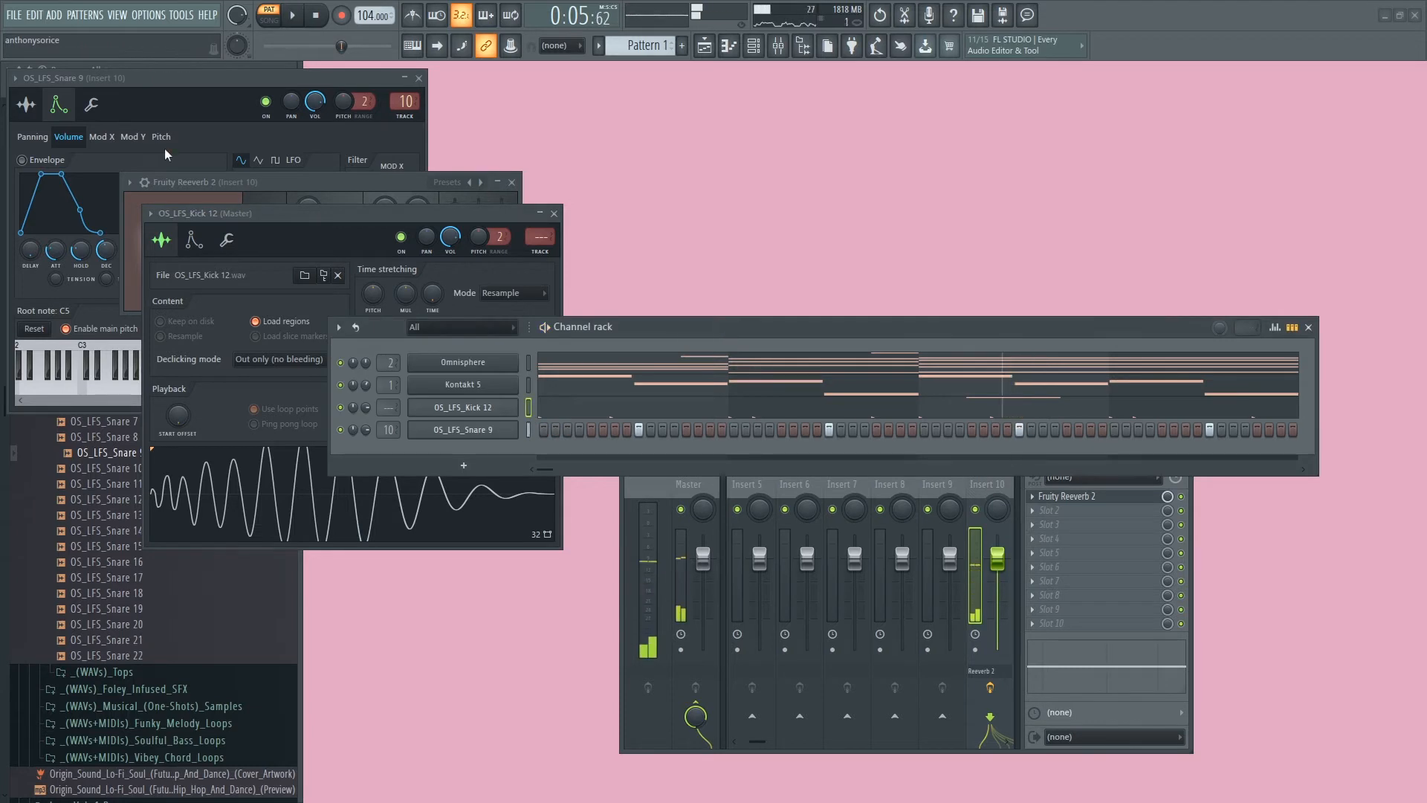
Play back the pattern and check the OS_LFS_Snare 9 notes in the piano roll.
{"action": "key", "text": "space"}
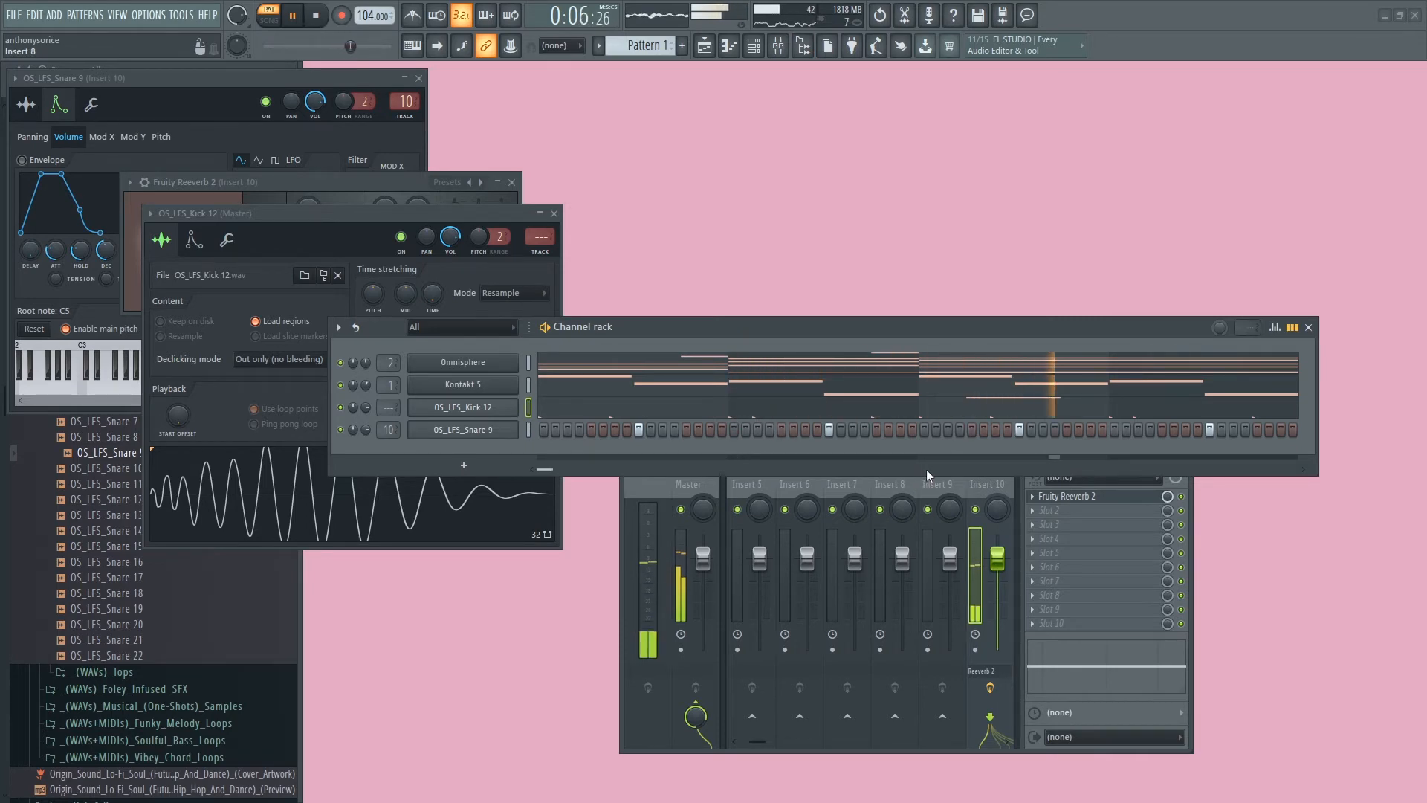
{"action": "right_click", "coordinate": [518, 424]}
{"action": "left_click", "coordinate": [582, 430]}
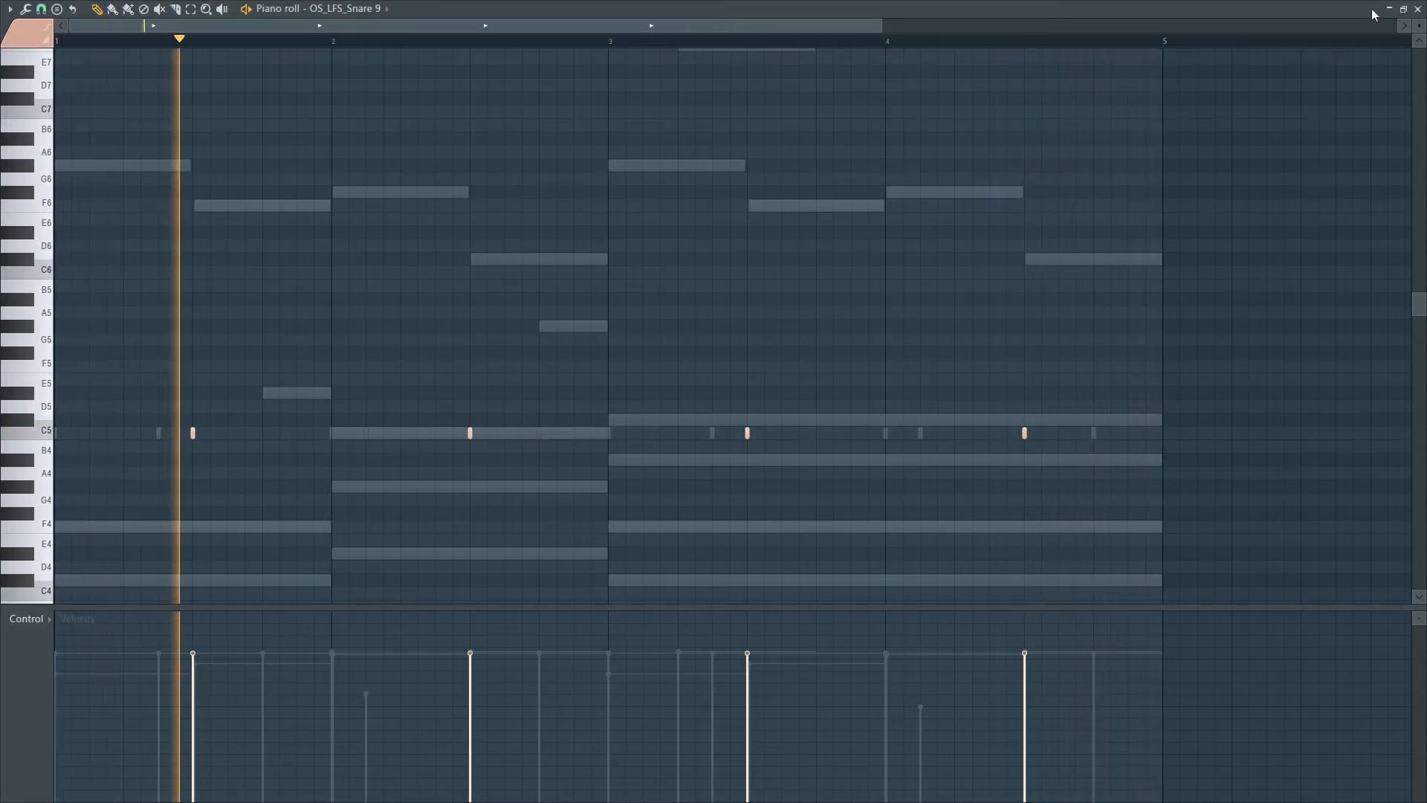
{"action": "left_click", "coordinate": [1419, 9]}
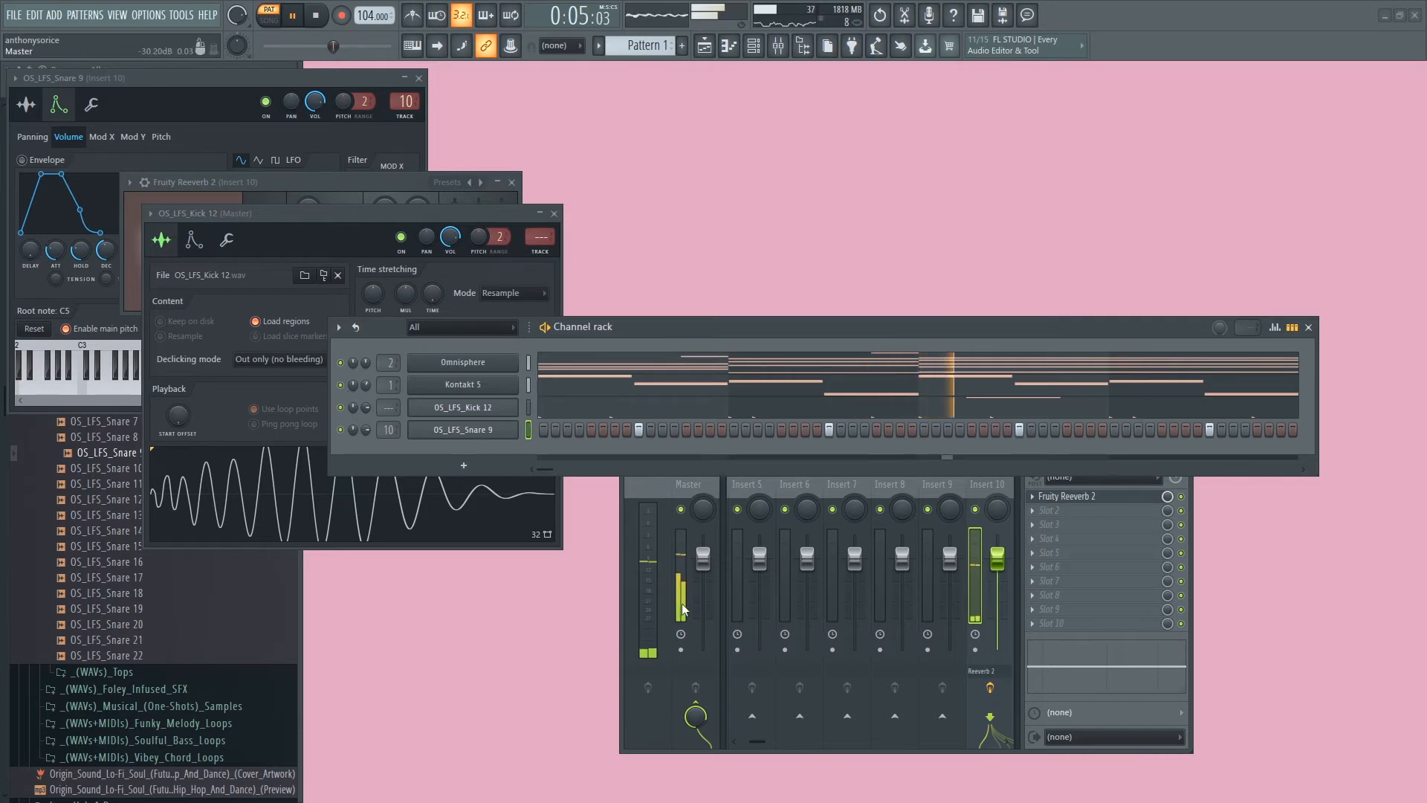
{"action": "key", "text": "space"}
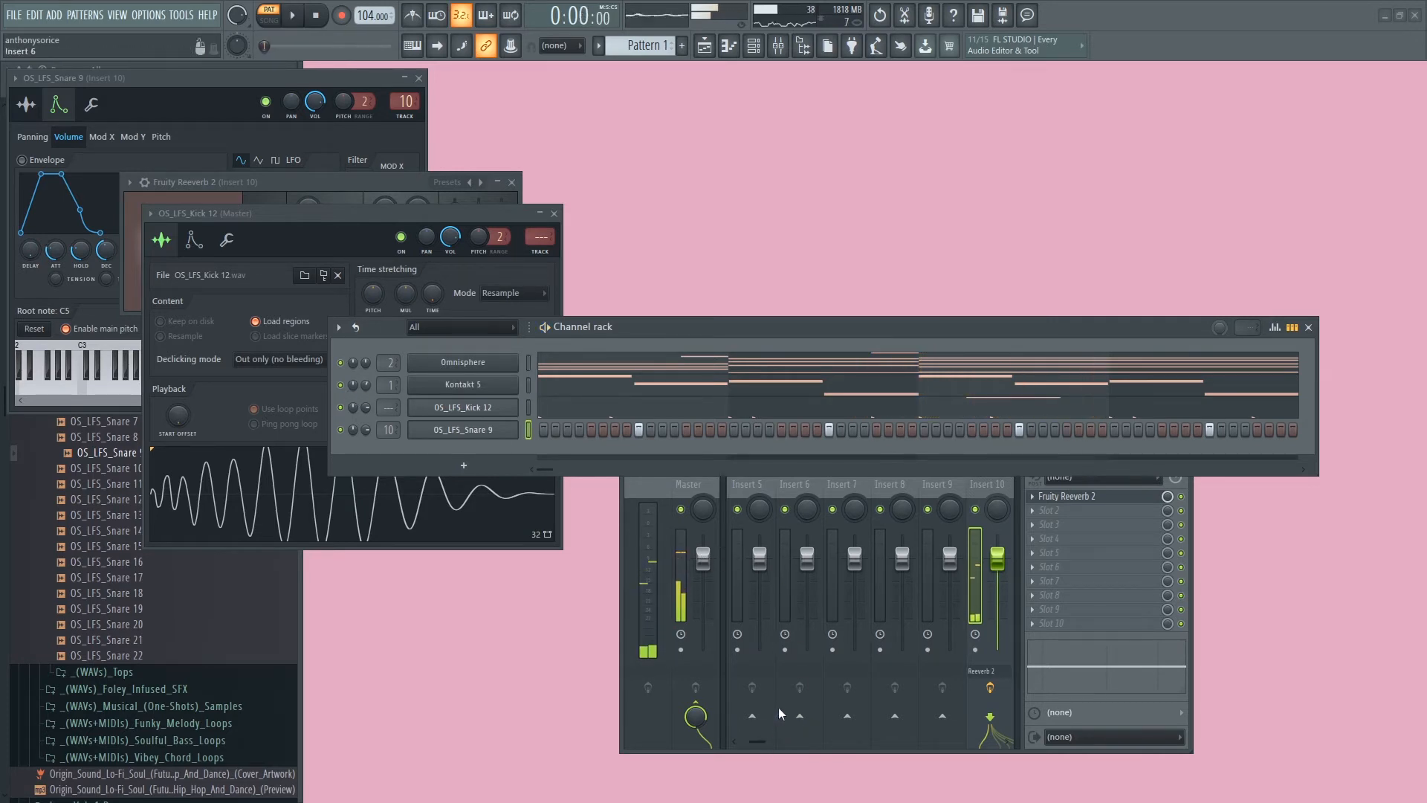
Delete the stray long F7 note in bar 3 of the OS_LFS_Kick 12 piano roll.
{"action": "right_click", "coordinate": [502, 411]}
{"action": "left_click", "coordinate": [544, 415]}
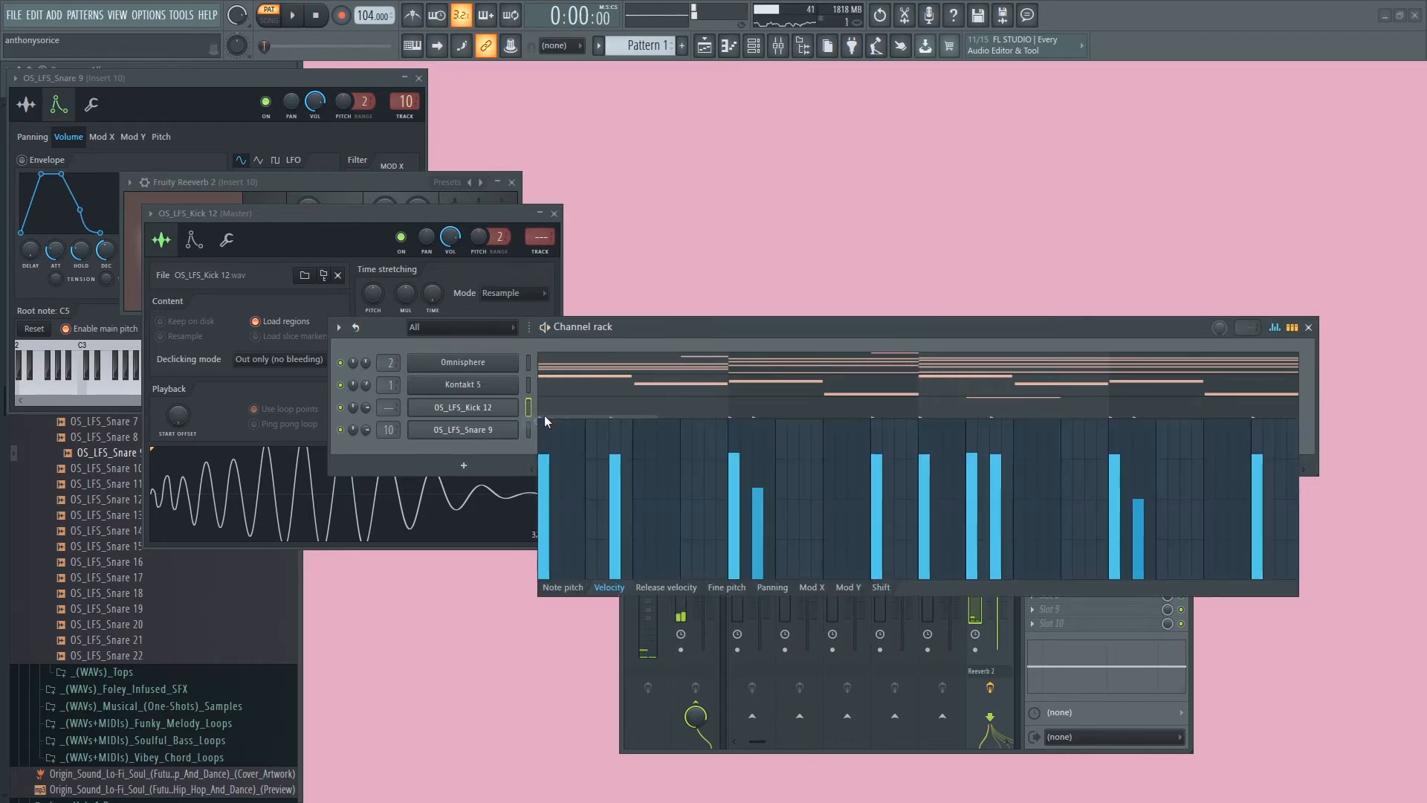
{"action": "right_click", "coordinate": [488, 407]}
{"action": "left_click", "coordinate": [553, 408]}
{"action": "key", "text": "space"}
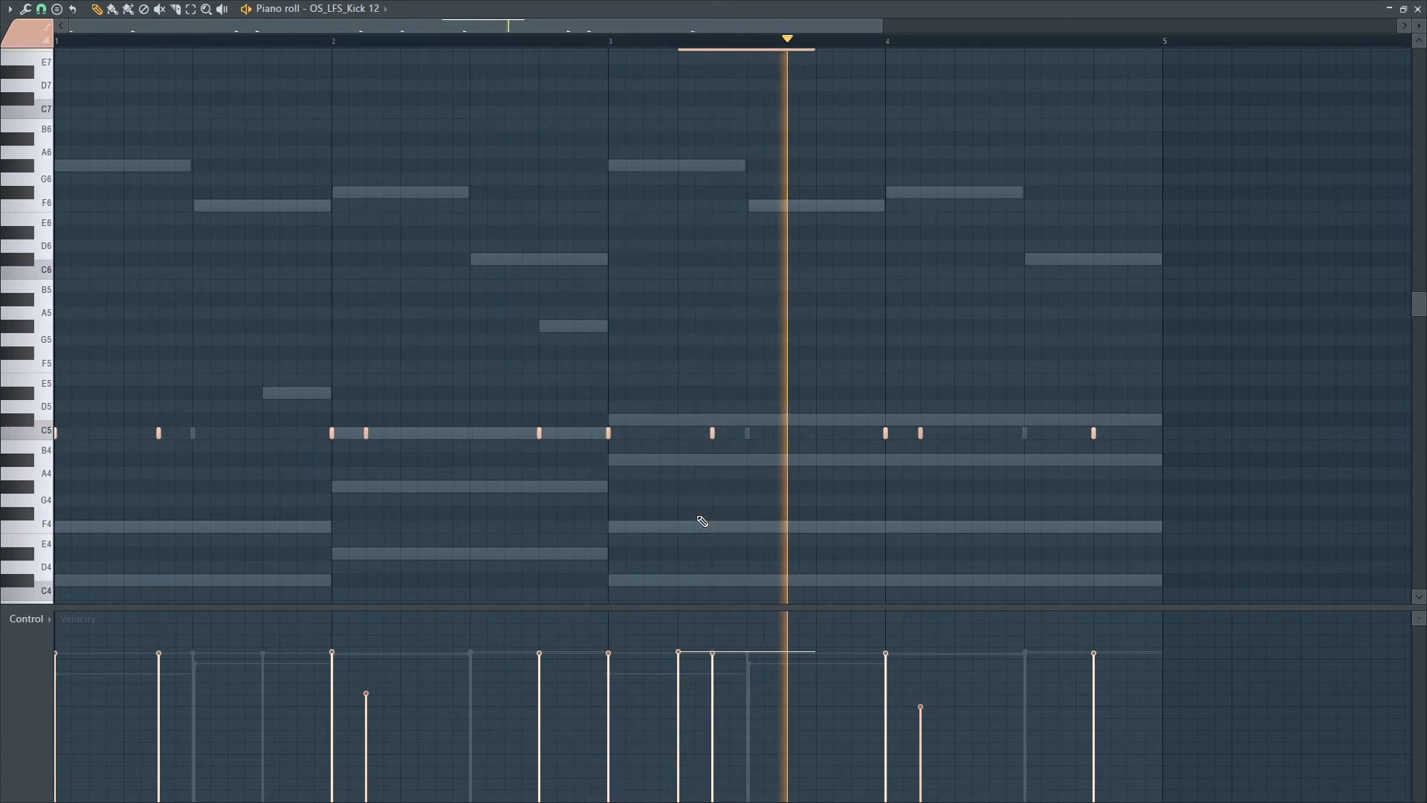
{"action": "key", "text": "space"}
{"action": "scroll", "coordinate": [719, 499], "scroll_direction": "up", "scroll_amount": 8}
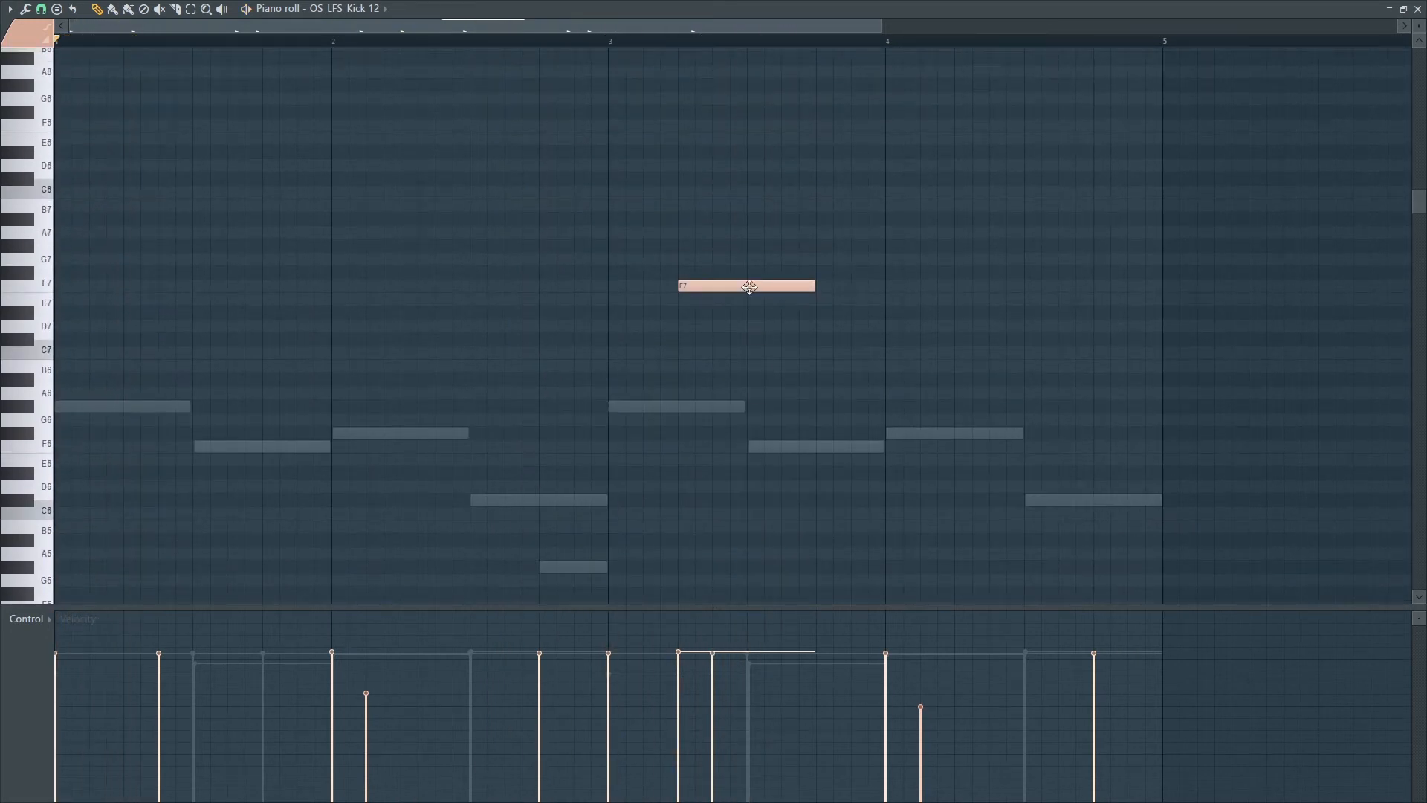
{"action": "right_click", "coordinate": [749, 287]}
{"action": "scroll", "coordinate": [734, 312], "scroll_direction": "down", "scroll_amount": 5}
Lower the velocity of the last kick hit in bar 2 during playback and close the piano roll.
{"action": "key", "text": "space"}
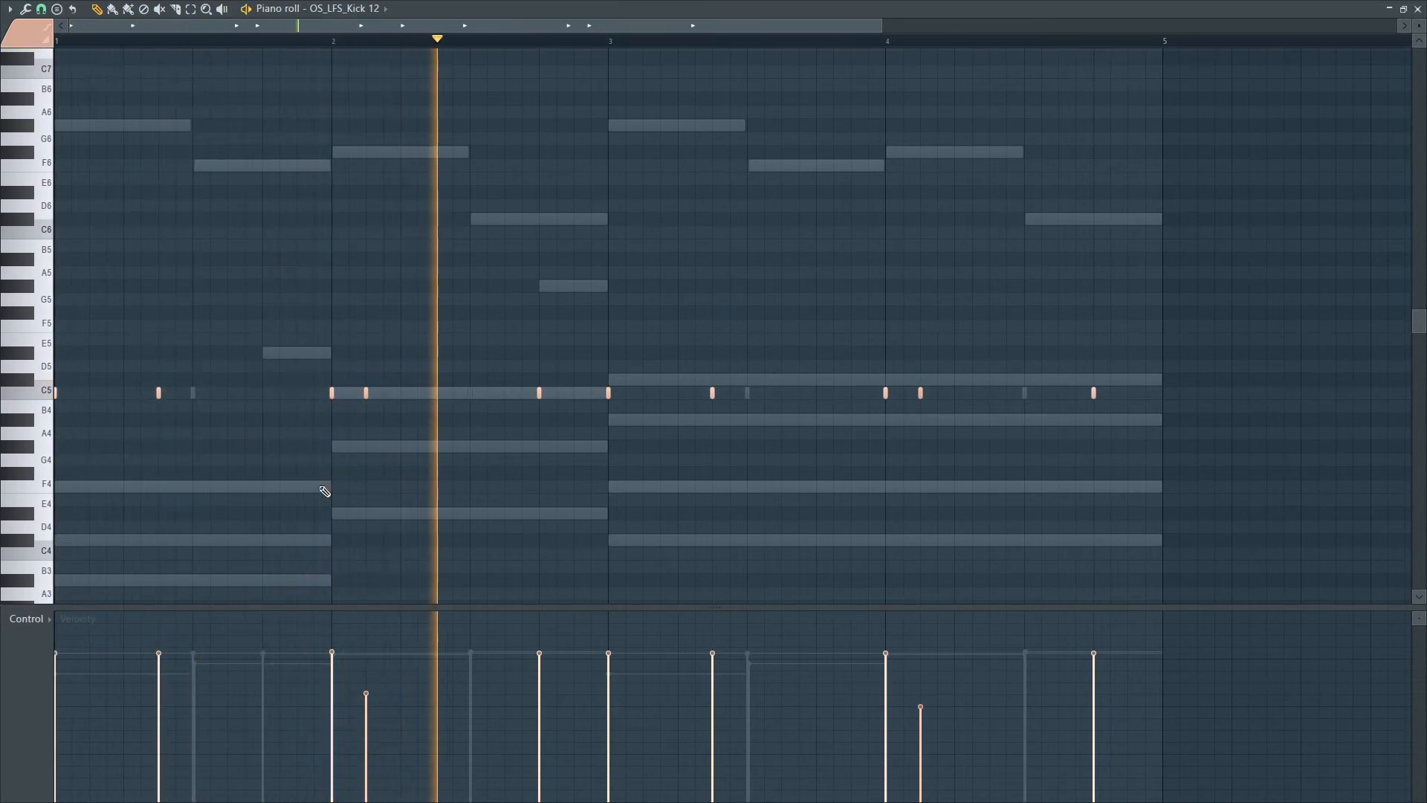
{"action": "left_click", "coordinate": [545, 688]}
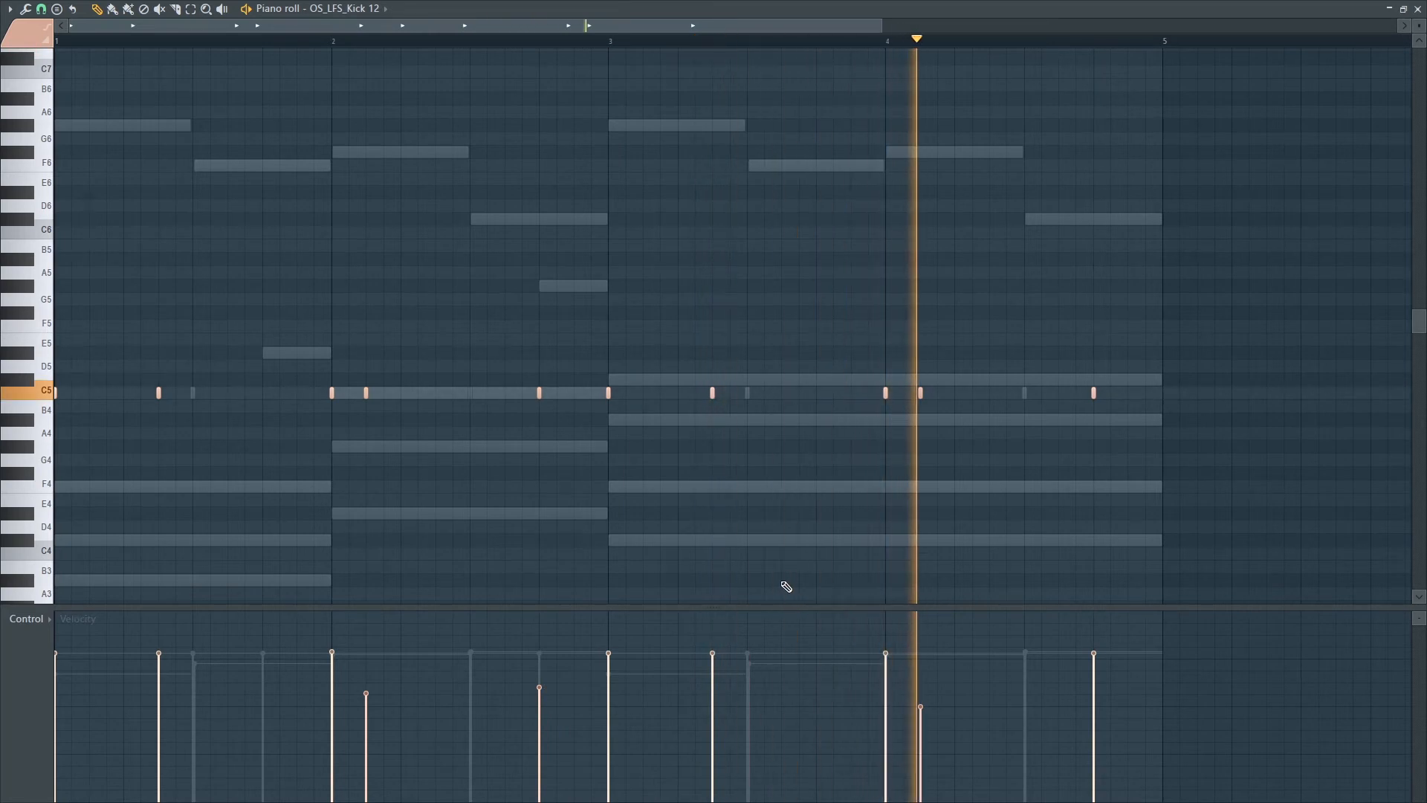
{"action": "left_click", "coordinate": [1417, 9]}
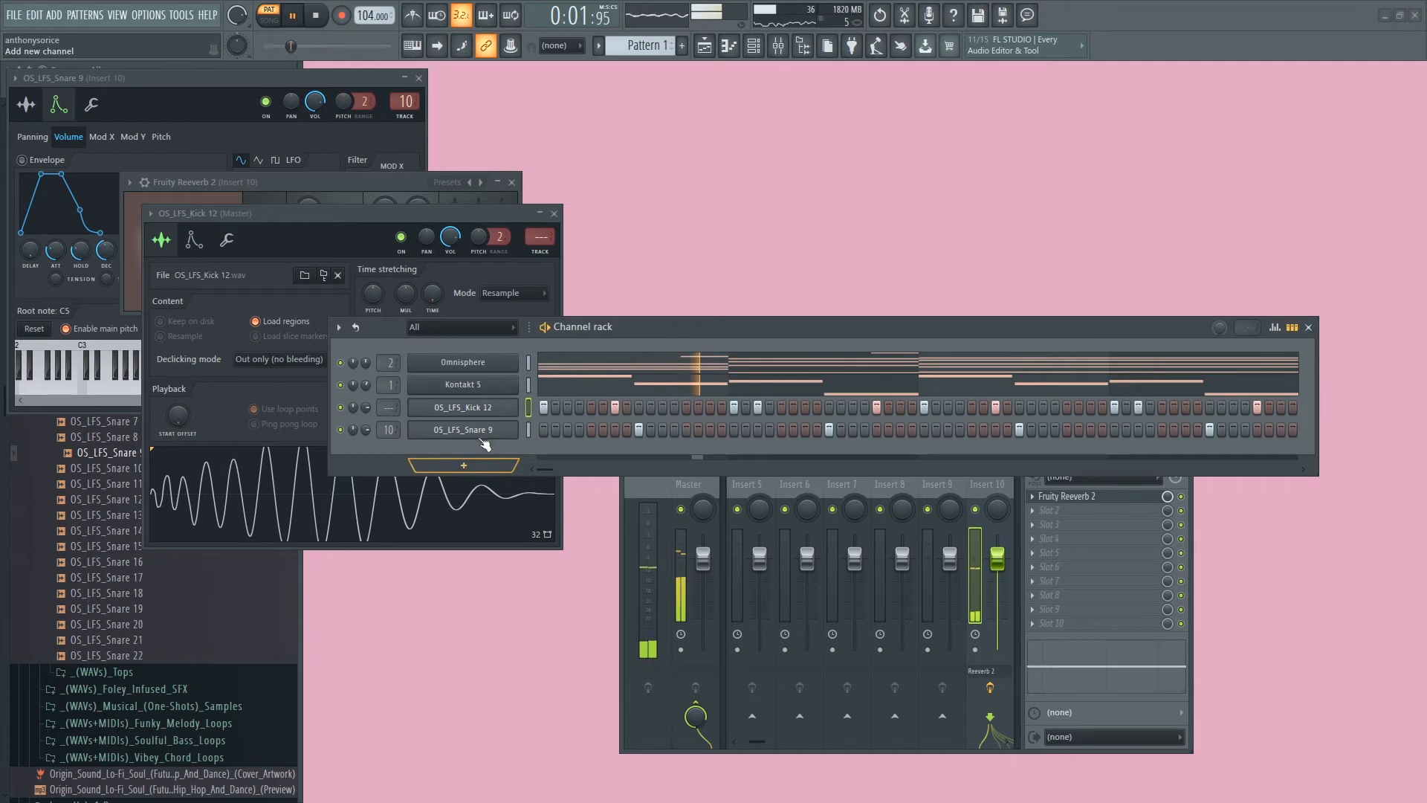
Close the kick and reverb windows, add a reFX Nexus channel and load CL Tapestrings from the Classical category.
{"action": "left_click", "coordinate": [554, 214]}
{"action": "left_click", "coordinate": [511, 182]}
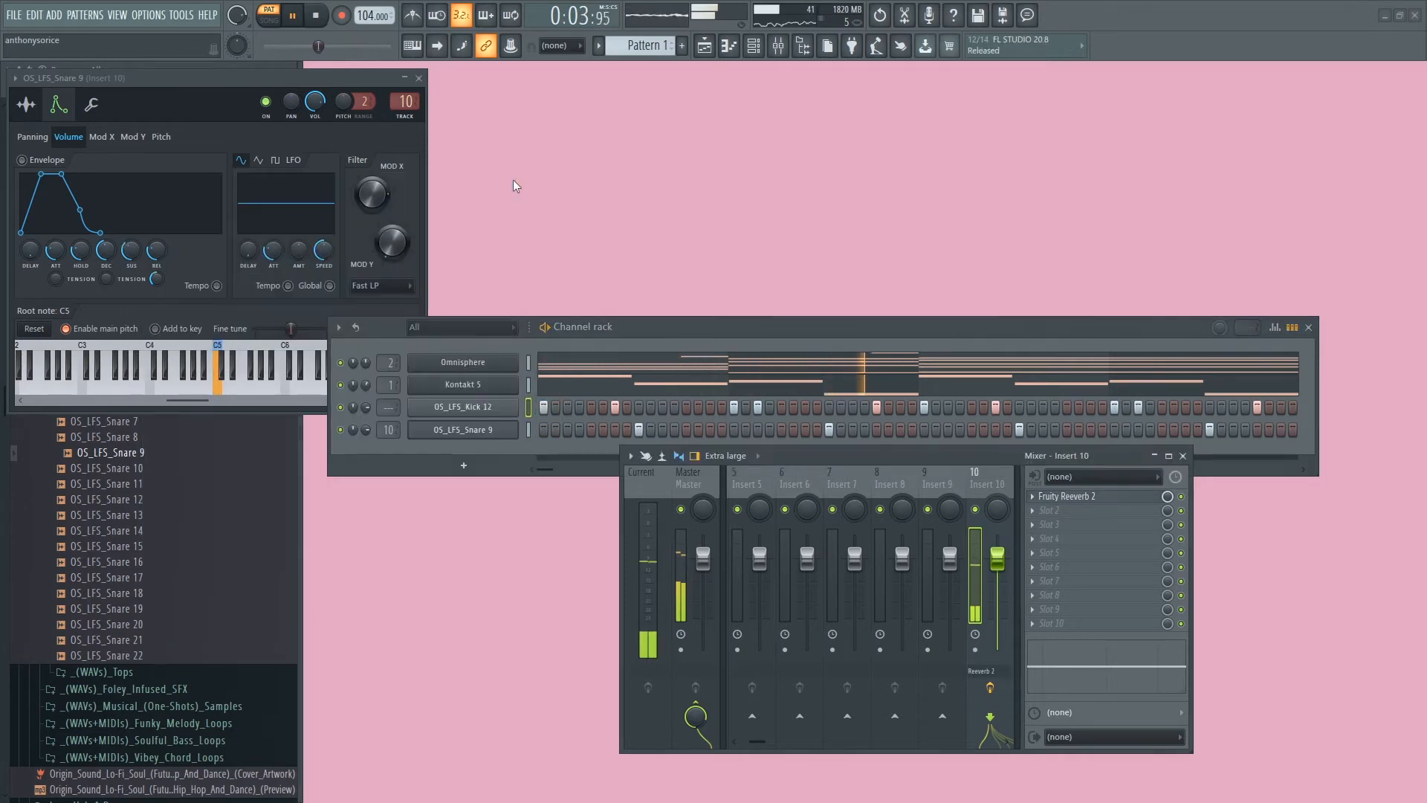
{"action": "left_click", "coordinate": [464, 470]}
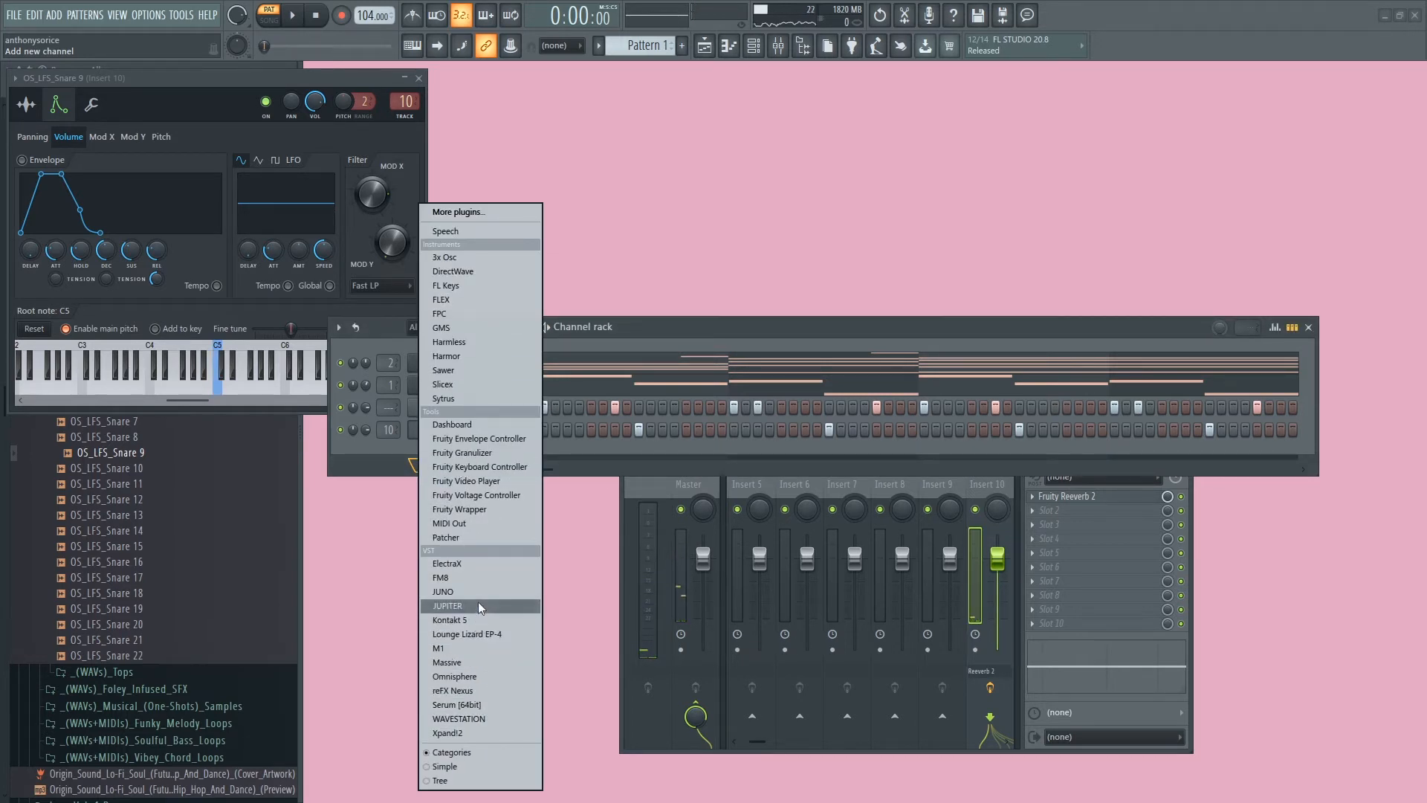
{"action": "left_click", "coordinate": [466, 690]}
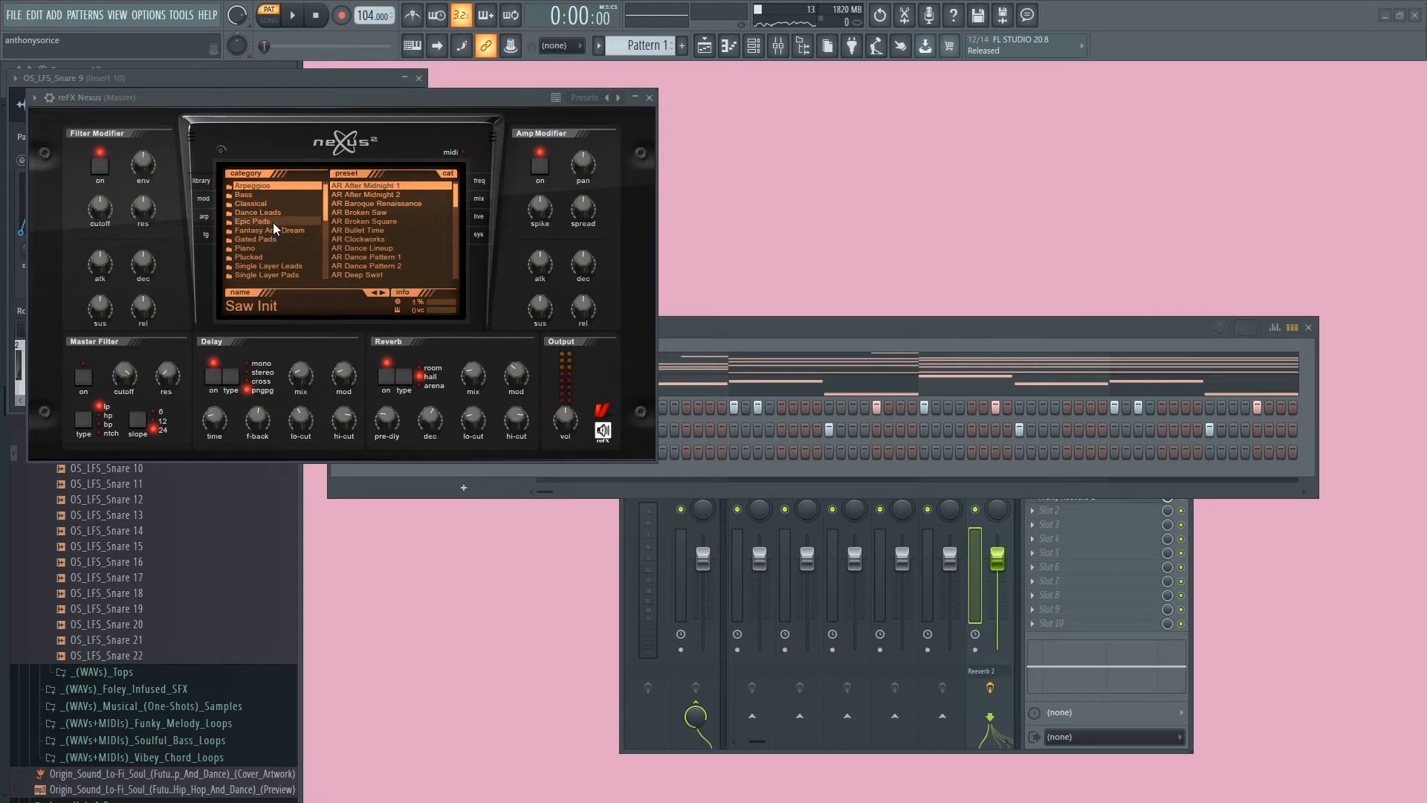
{"action": "left_click", "coordinate": [282, 203]}
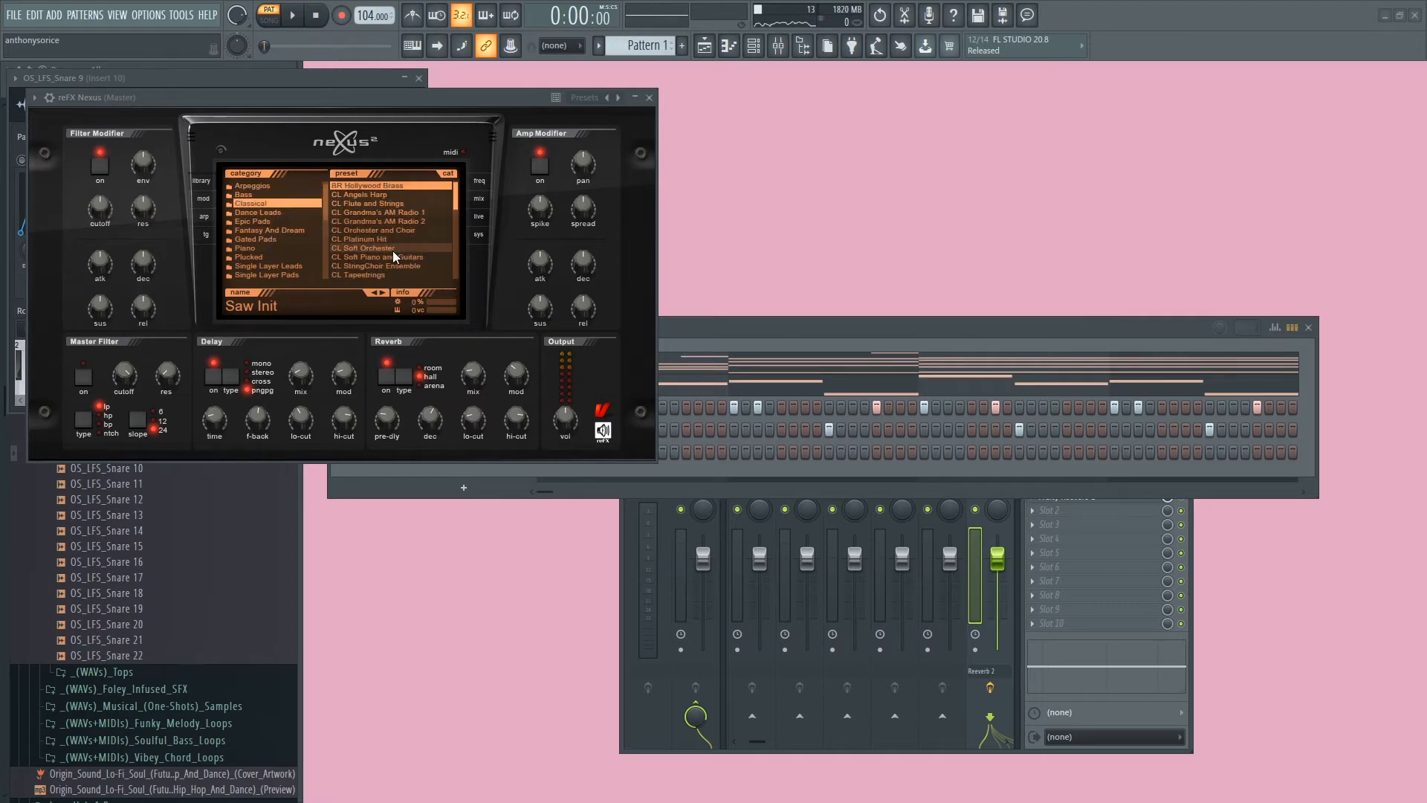
{"action": "left_click", "coordinate": [373, 274]}
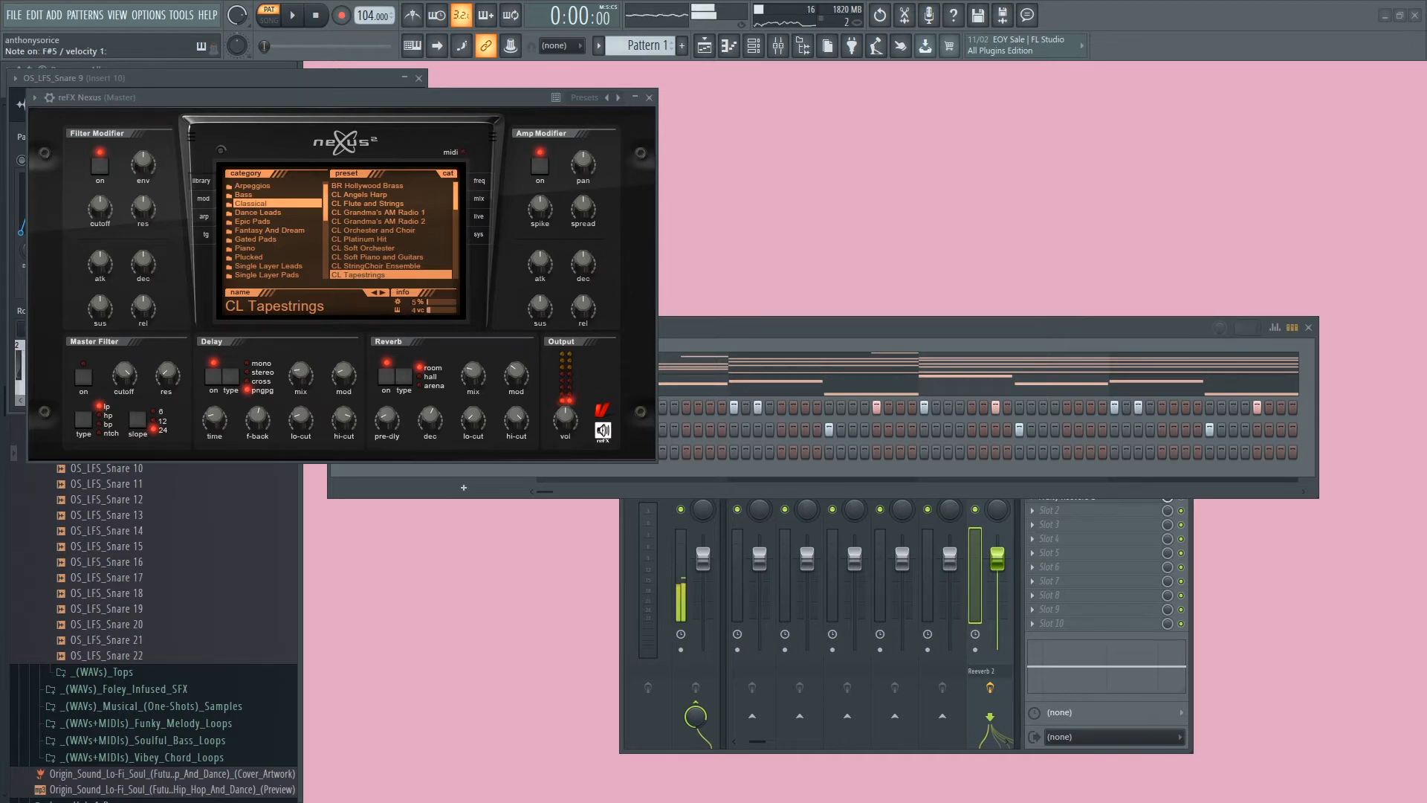
Try to copy the Omnisphere chord notes into the reFX Nexus channel.
{"action": "left_click", "coordinate": [756, 321]}
{"action": "right_click", "coordinate": [520, 355]}
{"action": "left_click", "coordinate": [565, 362]}
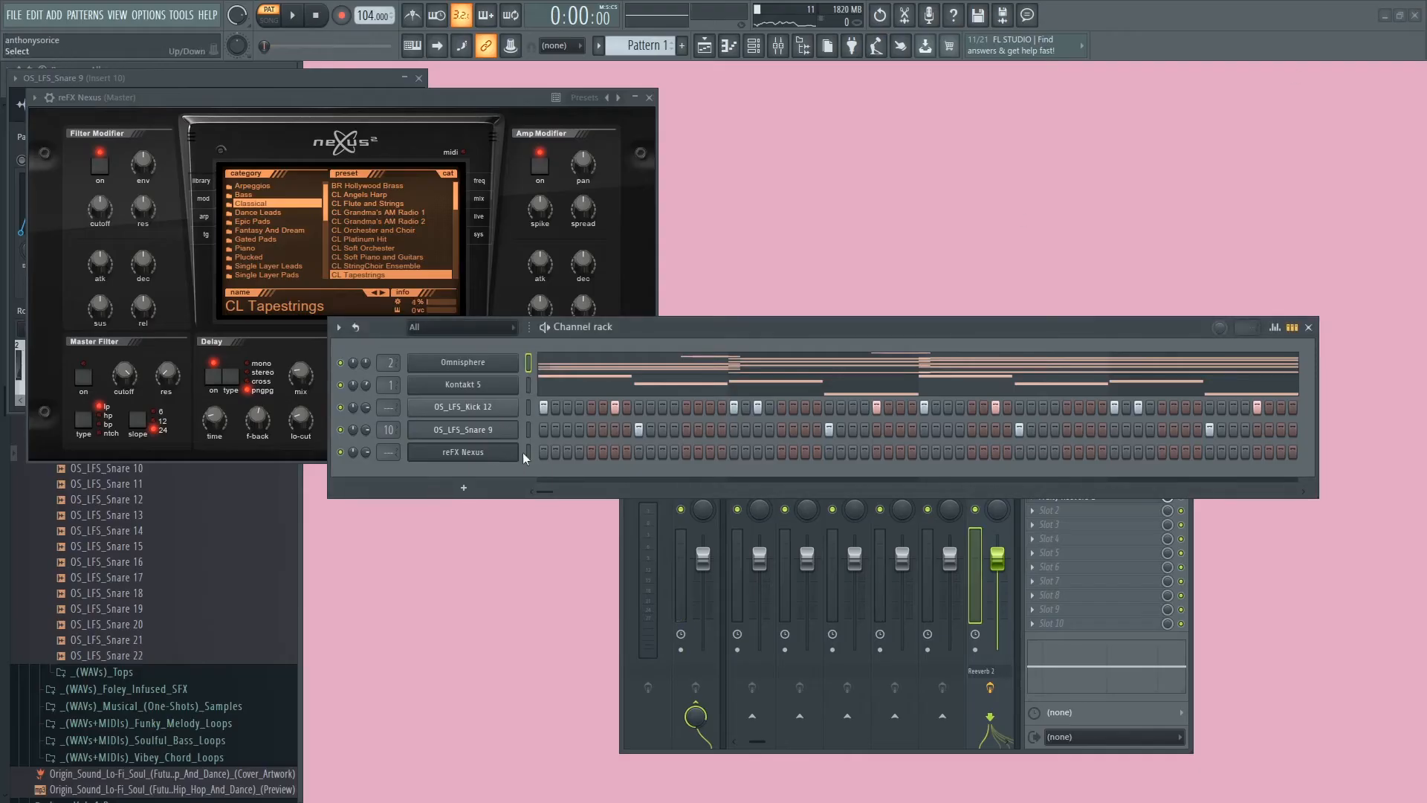
{"action": "left_click", "coordinate": [526, 452]}
{"action": "left_click", "coordinate": [526, 455]}
{"action": "key", "text": "ctrl+v"}
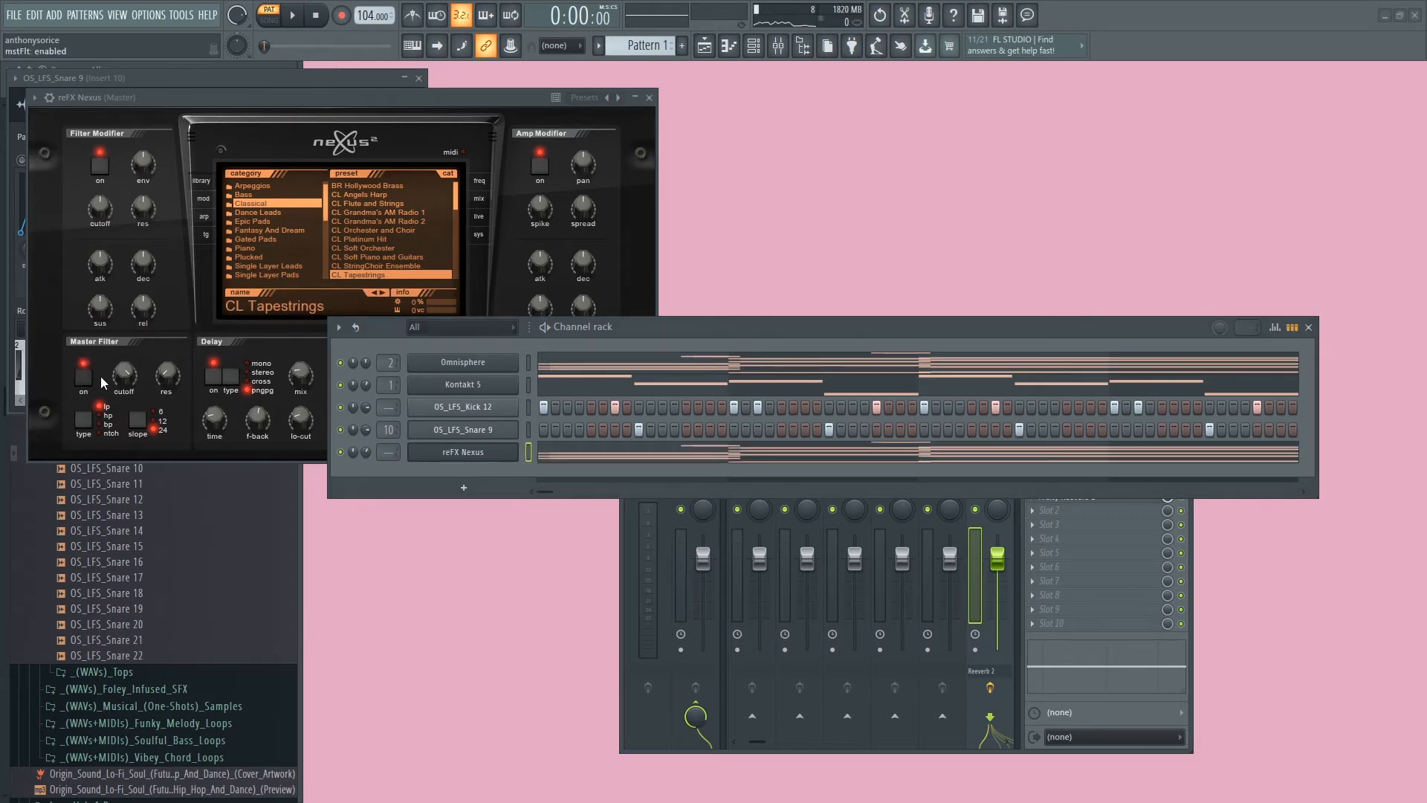
Play back the layered strings and cut all pasted notes from the reFX Nexus piano roll.
{"action": "key", "text": "space"}
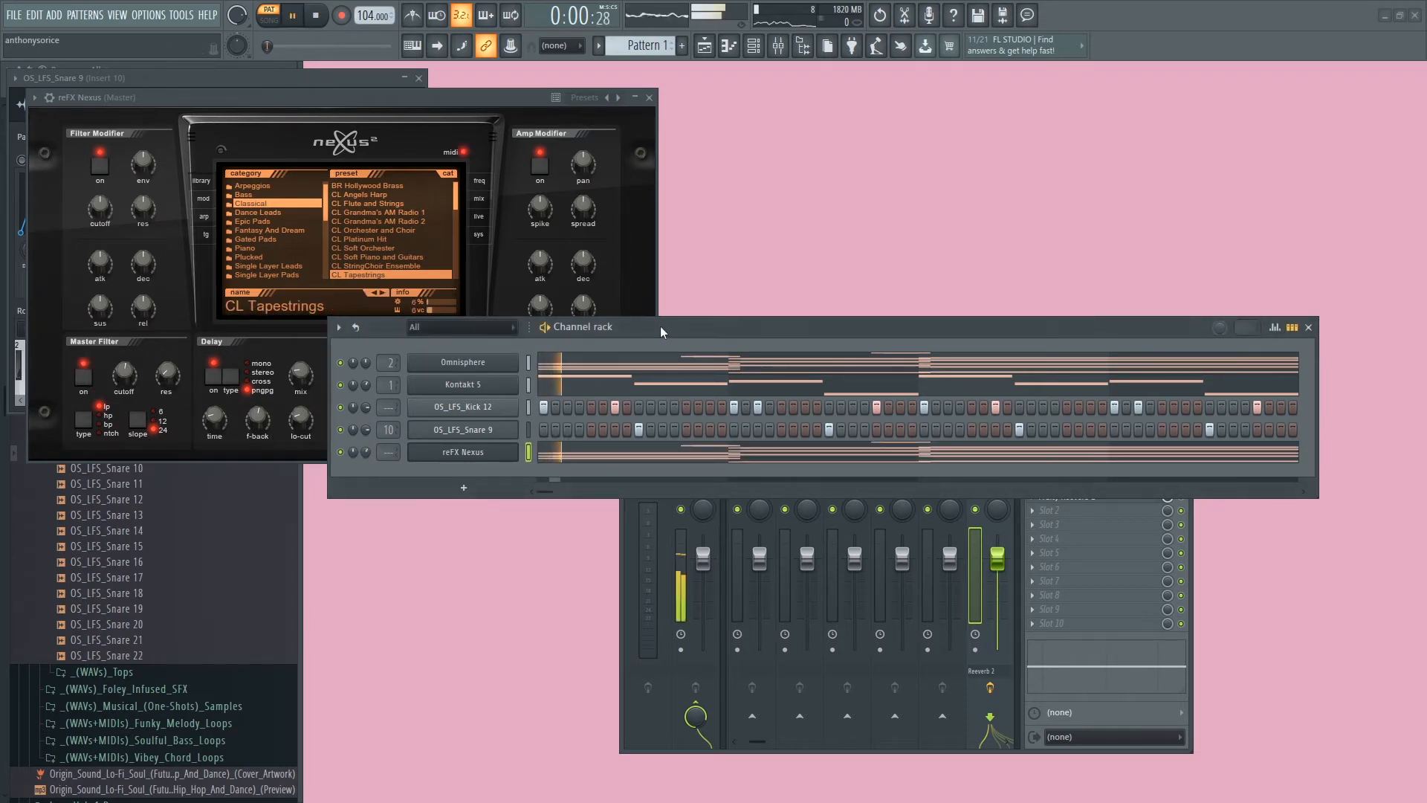
{"action": "right_click", "coordinate": [470, 456]}
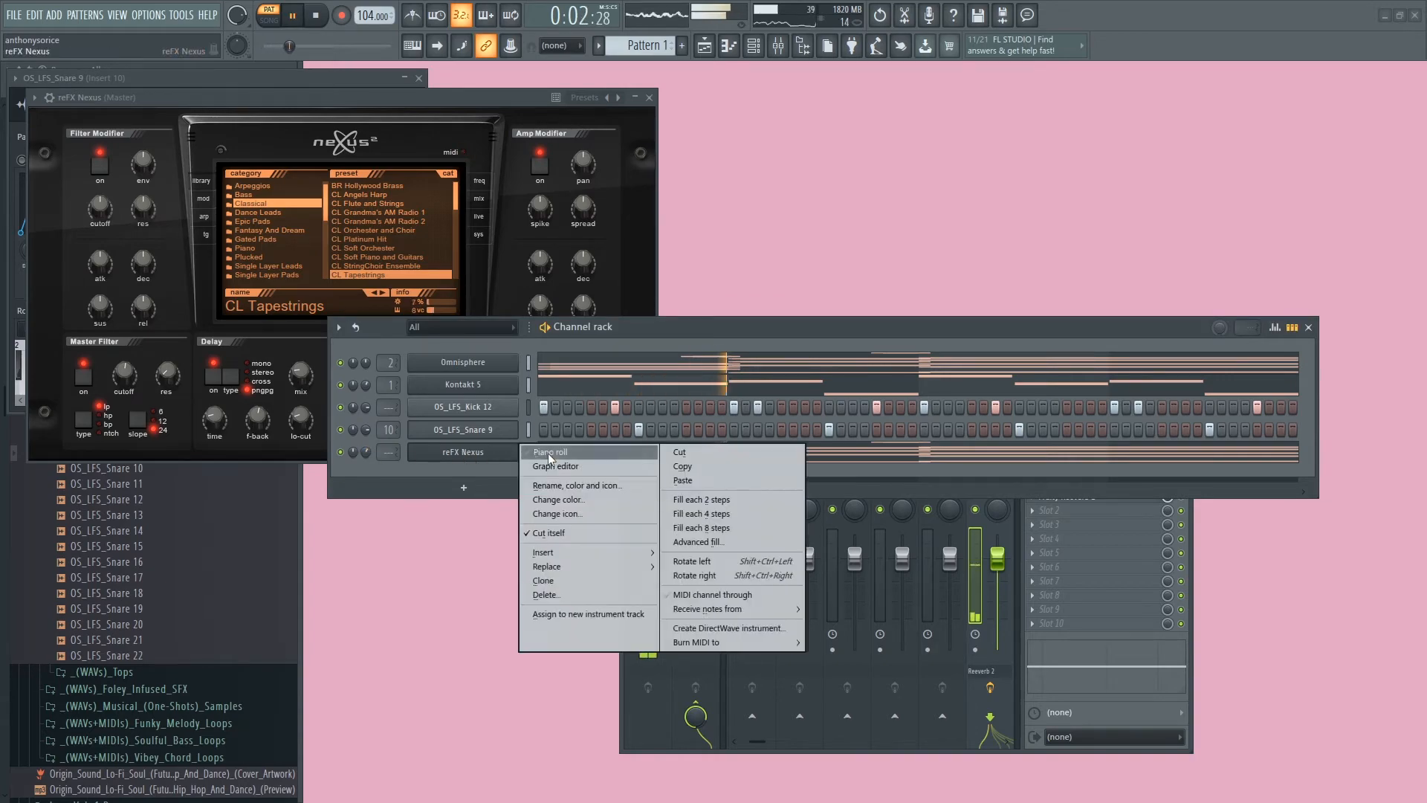
{"action": "left_click", "coordinate": [547, 453]}
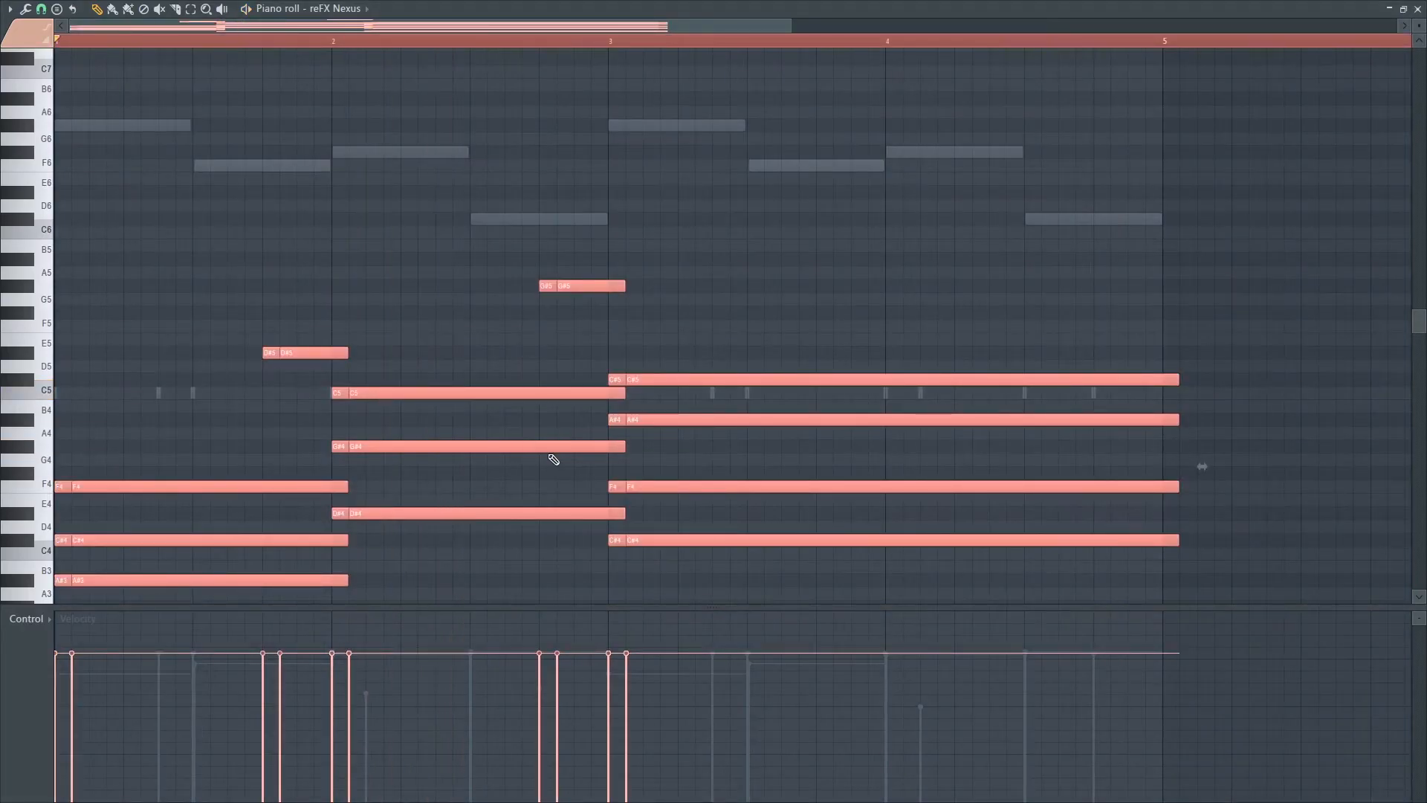
{"action": "key", "text": "ctrl+x"}
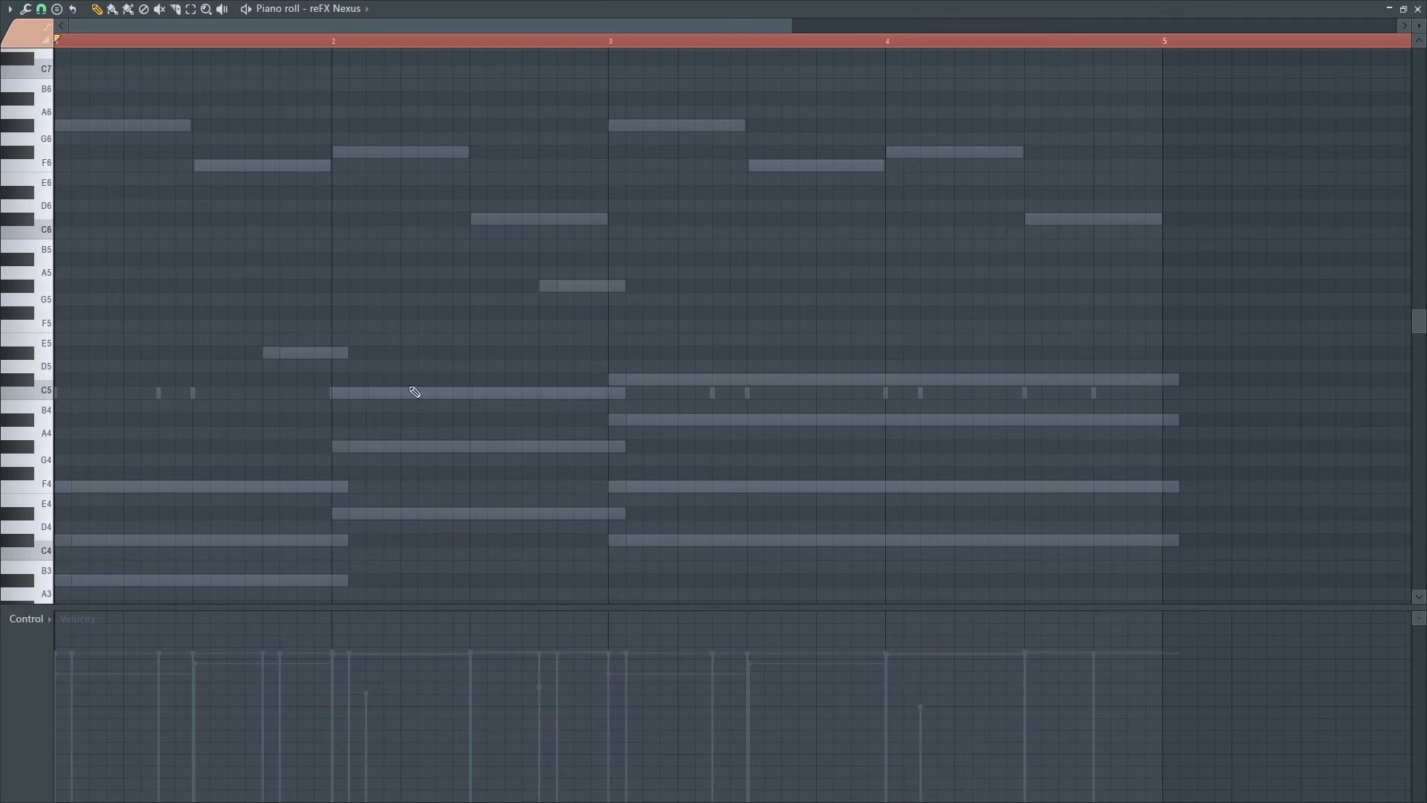
Open the Omnisphere piano roll in place of the reFX Nexus one and undo the recent edits that doubled the chord notes.
{"action": "scroll", "coordinate": [414, 389], "scroll_direction": "down", "scroll_amount": 2}
{"action": "left_click", "coordinate": [1417, 8]}
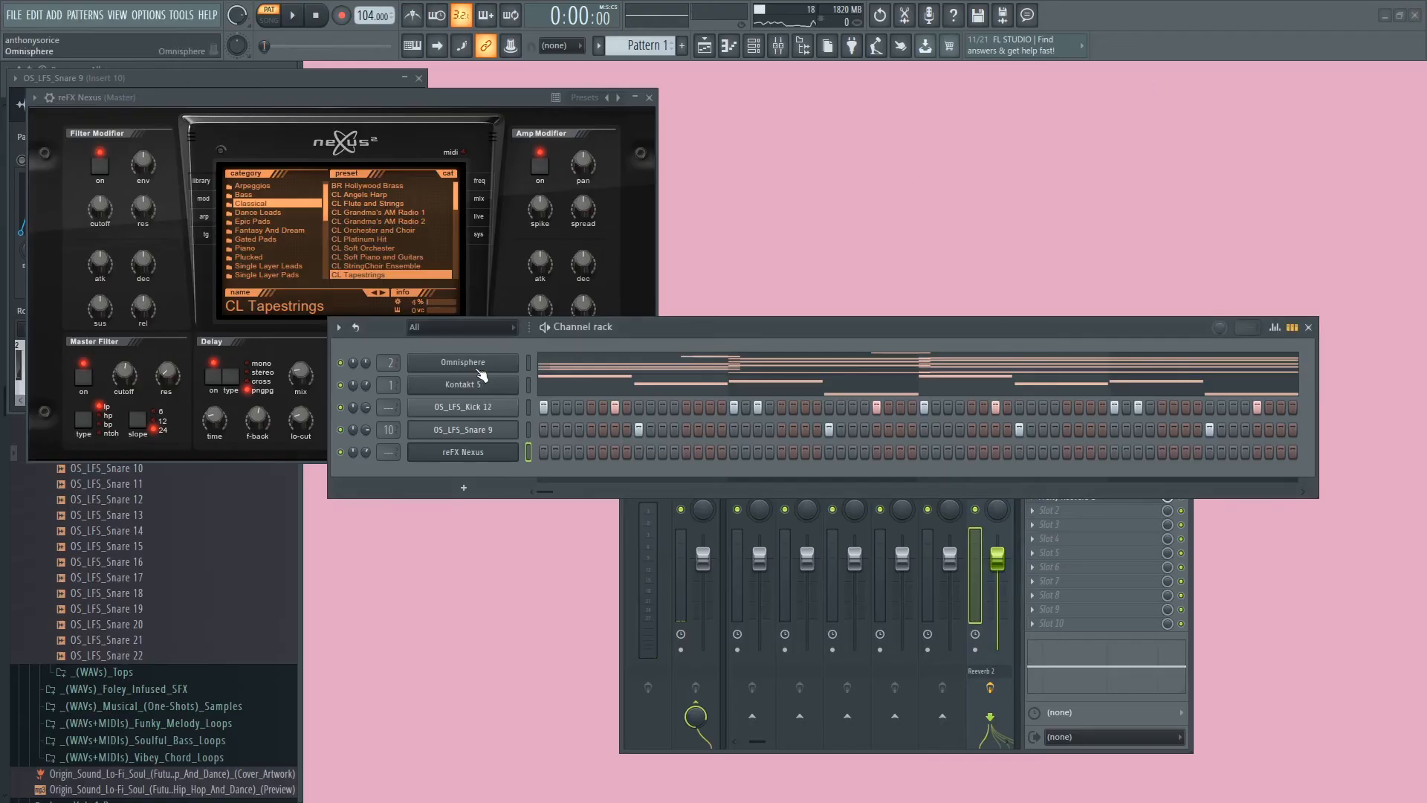
{"action": "right_click", "coordinate": [529, 361]}
{"action": "left_click", "coordinate": [531, 361]}
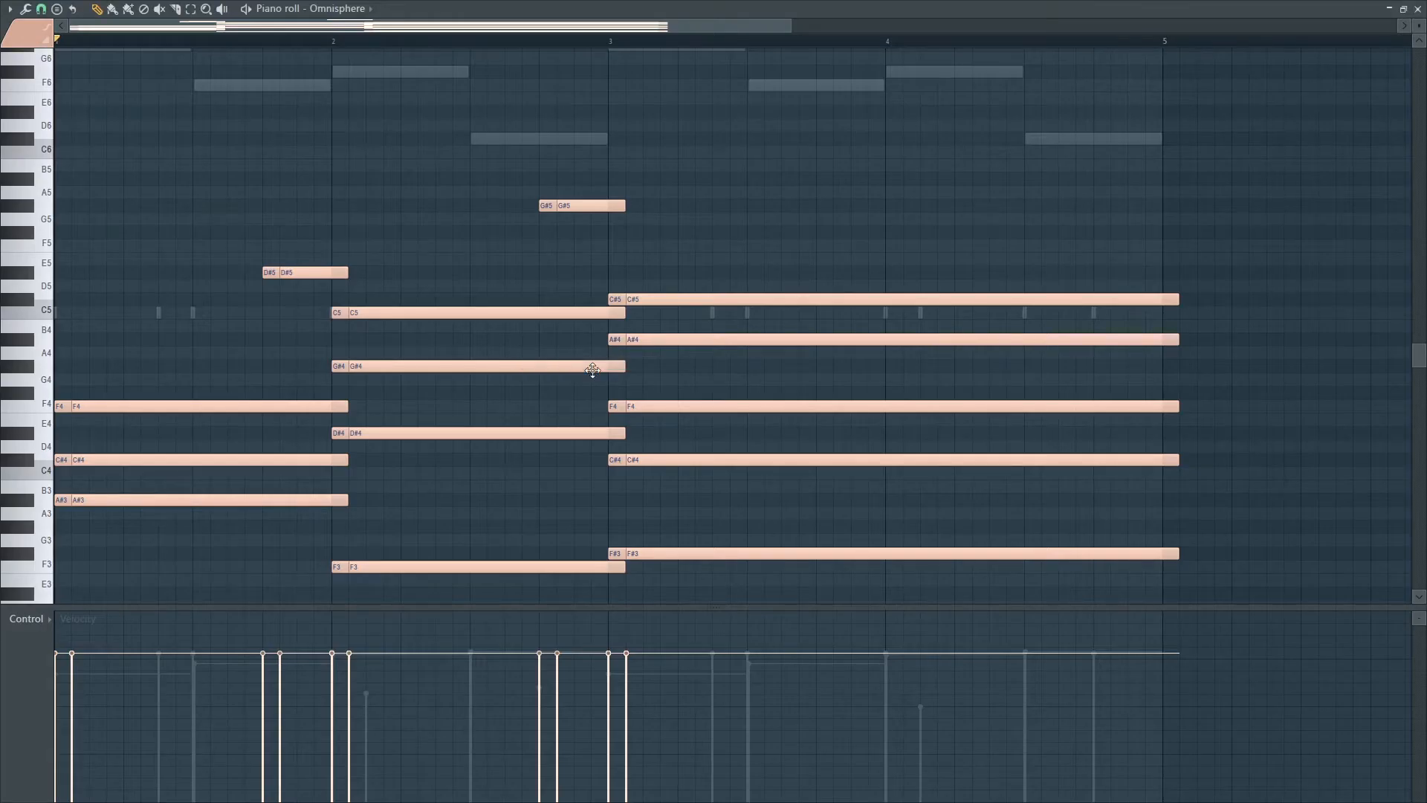
{"action": "key", "text": "ctrl+a"}
{"action": "left_click", "coordinate": [768, 248], "text": "ctrl"}
{"action": "key", "text": "ctrl+z"}
{"action": "key", "text": "ctrl+z"}
{"action": "key", "text": "ctrl+z"}
{"action": "key", "text": "ctrl+z"}
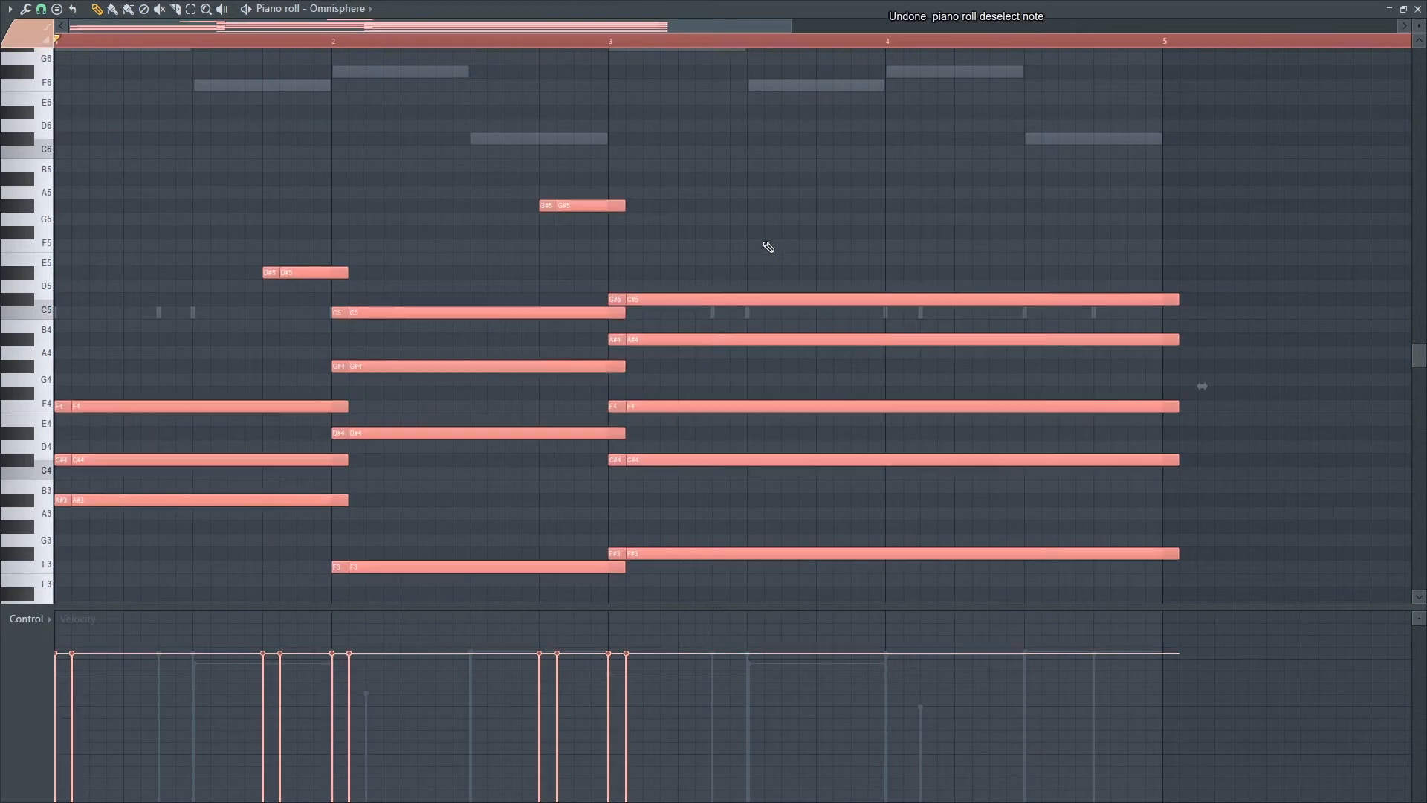
{"action": "key", "text": "ctrl+z"}
{"action": "key", "text": "ctrl+z"}
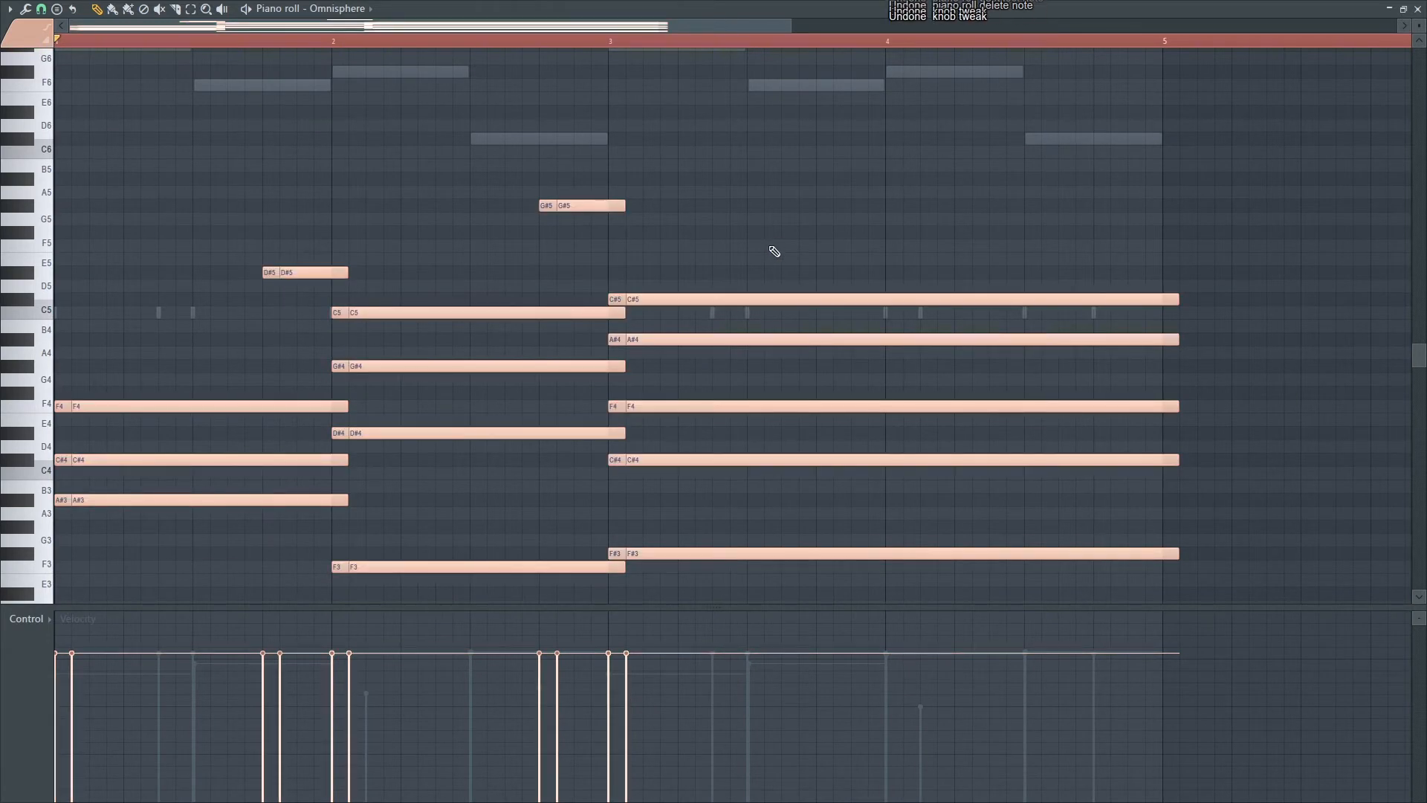
{"action": "key", "text": "ctrl+alt+z"}
{"action": "key", "text": "ctrl+alt+z"}
{"action": "key", "text": "ctrl+alt+z"}
{"action": "key", "text": "ctrl+alt+z"}
Copy the Omnisphere chord notes into the reFX Nexus channel and play back the pattern.
{"action": "left_click", "coordinate": [816, 260], "text": "ctrl"}
{"action": "key", "text": "space"}
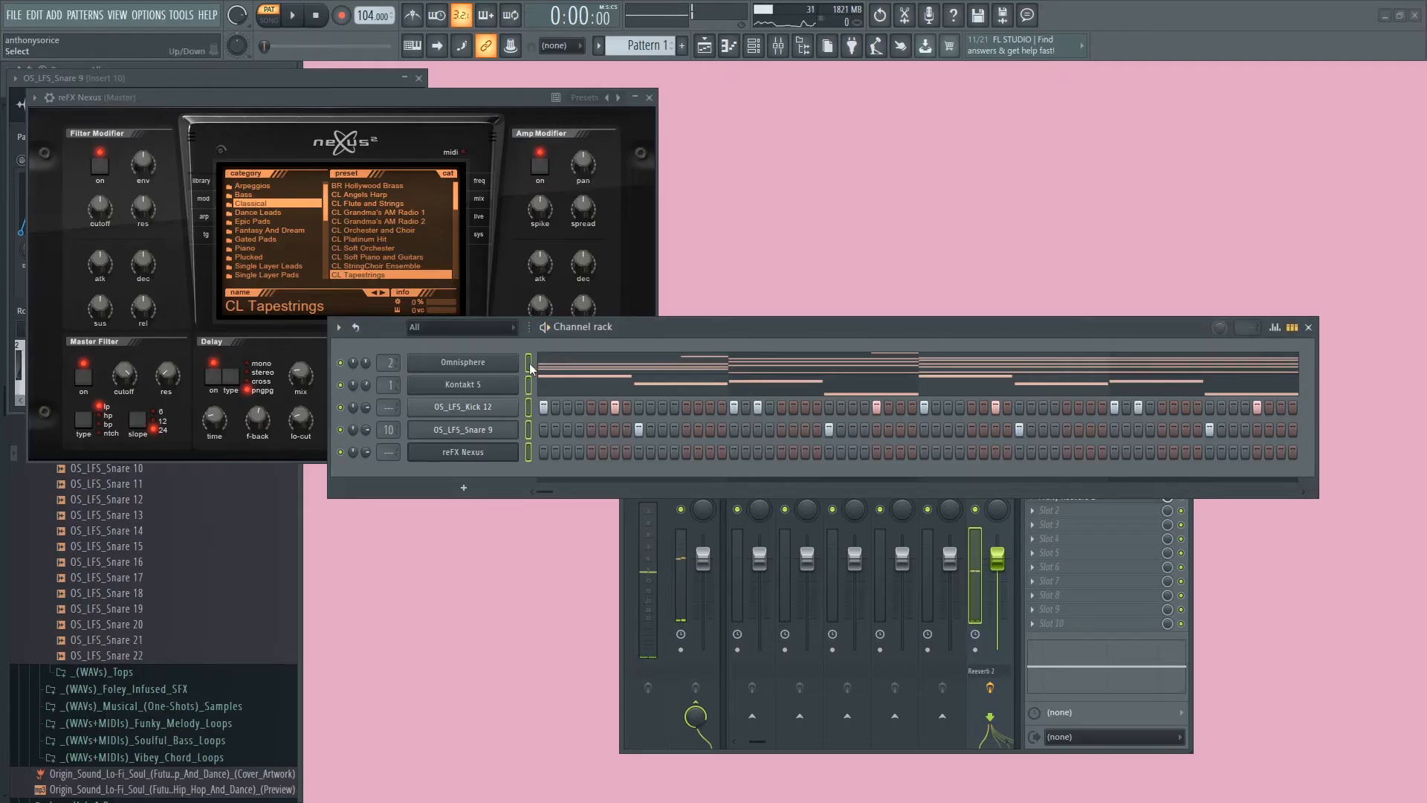
{"action": "left_click", "coordinate": [529, 451]}
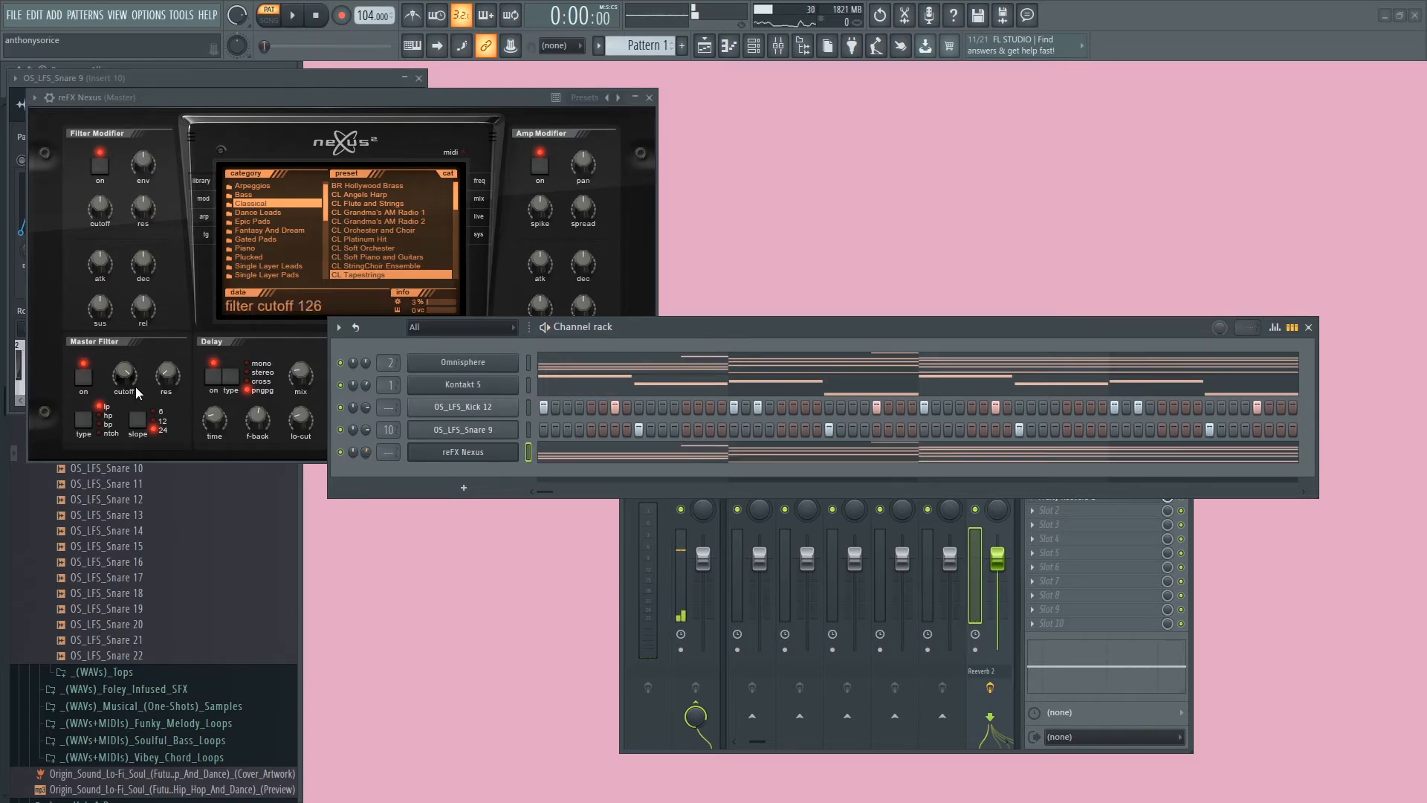
{"action": "key", "text": "space"}
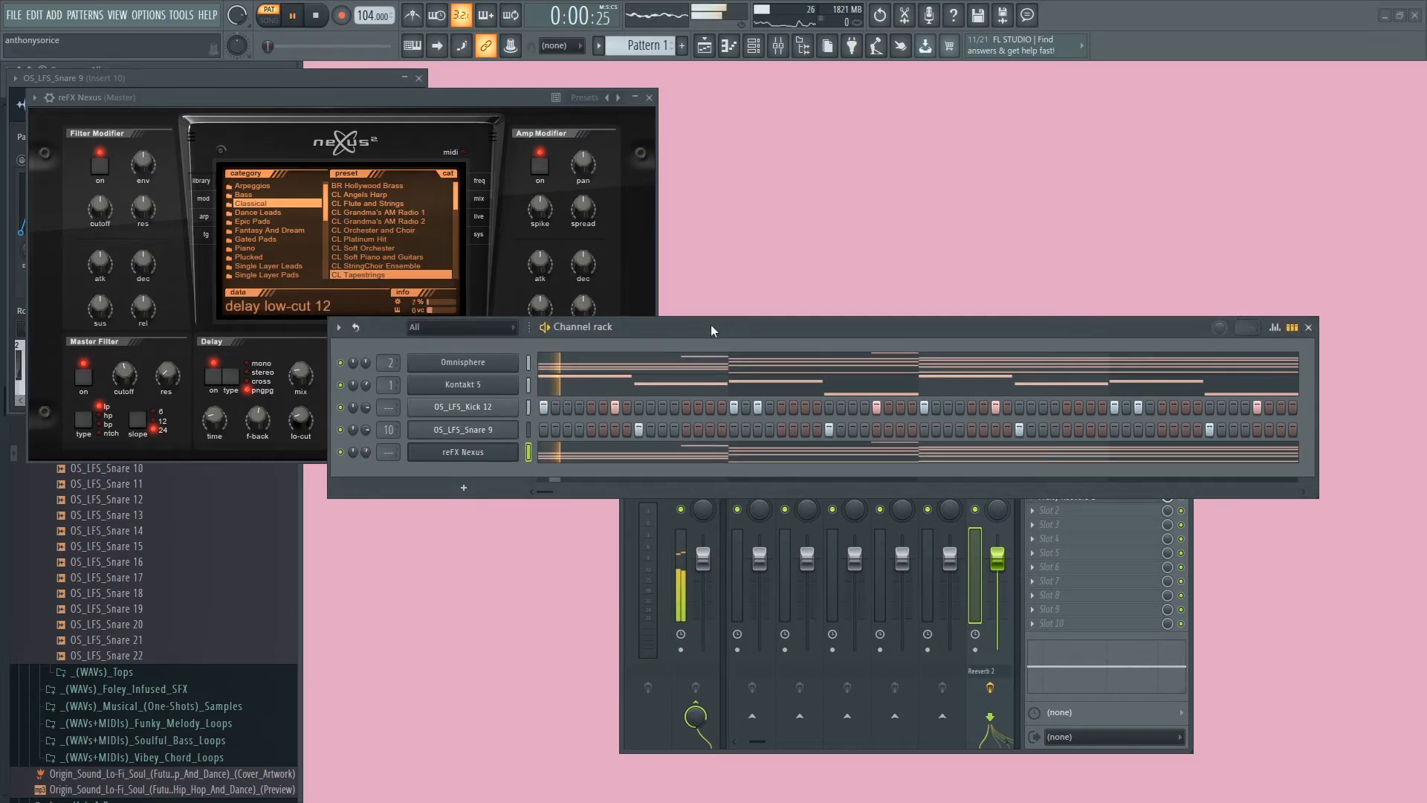
Transpose all reFX Nexus notes up one octave in its piano roll and listen to them.
{"action": "left_click", "coordinate": [546, 452]}
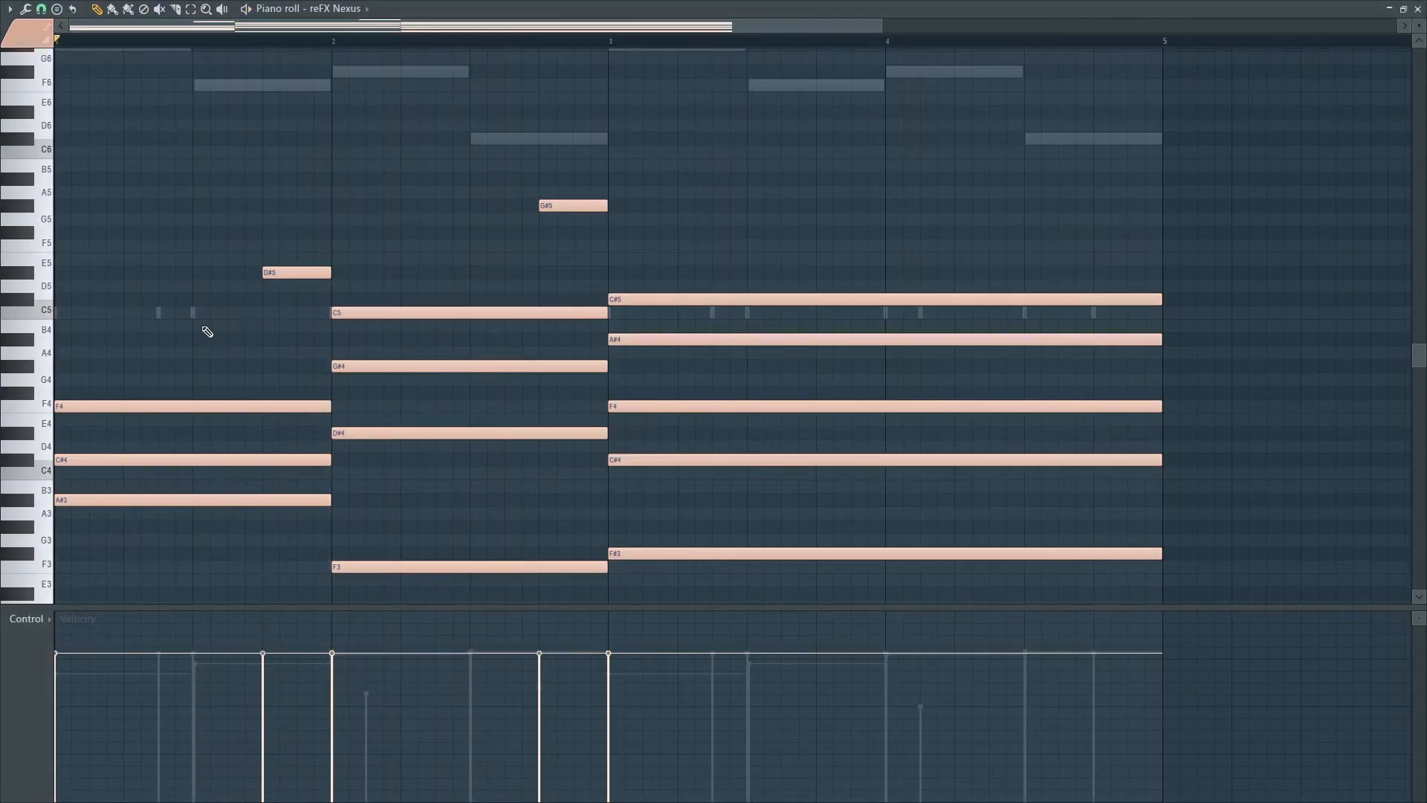
{"action": "key", "text": "ctrl+a"}
{"action": "key", "text": "ctrl+Up"}
{"action": "left_click", "coordinate": [175, 463], "text": "ctrl"}
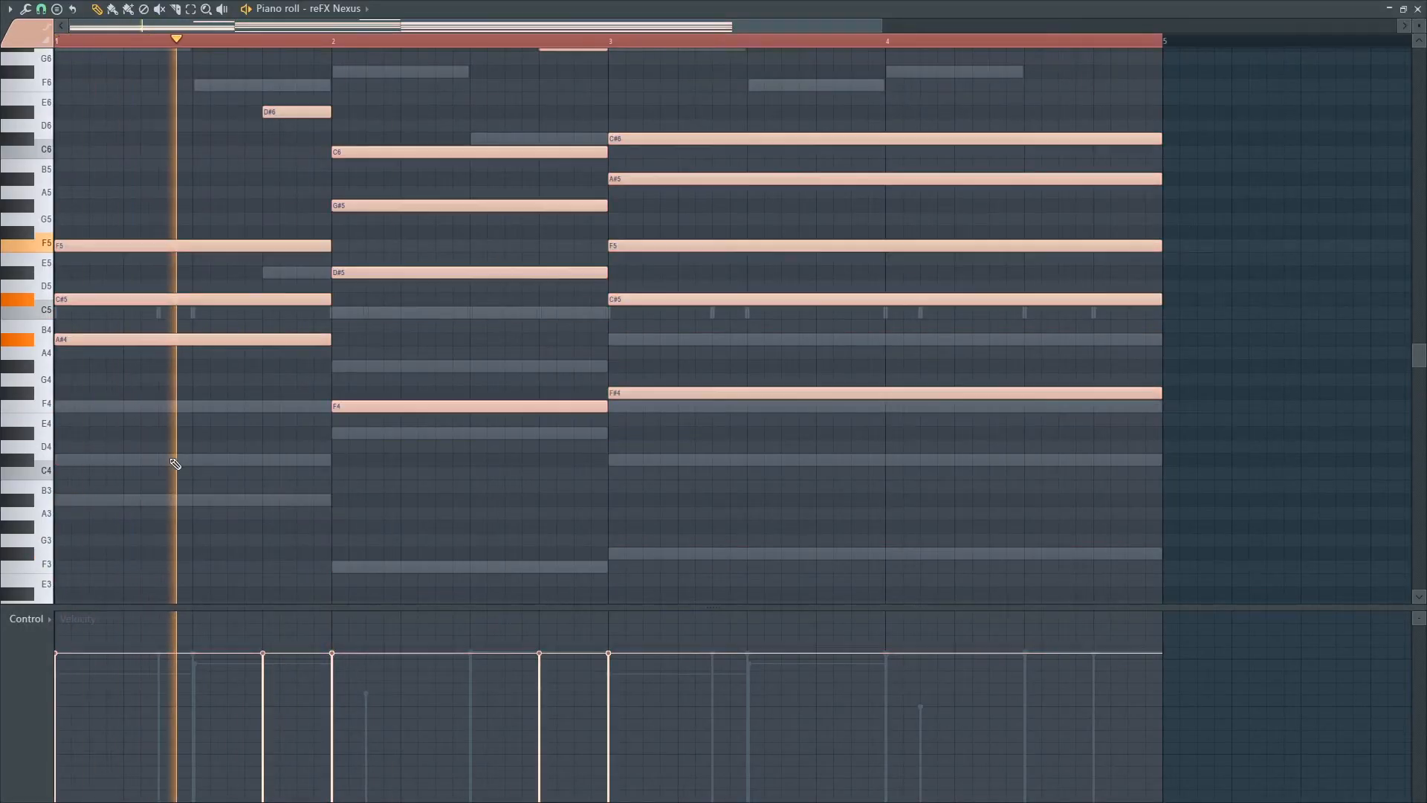
{"action": "key", "text": "space"}
Shorten the F5 note in bar 1 to about three sixteenth steps and transpose all notes up another octave.
{"action": "left_click_drag", "start_coordinate": [329, 246], "coordinate": [106, 246]}
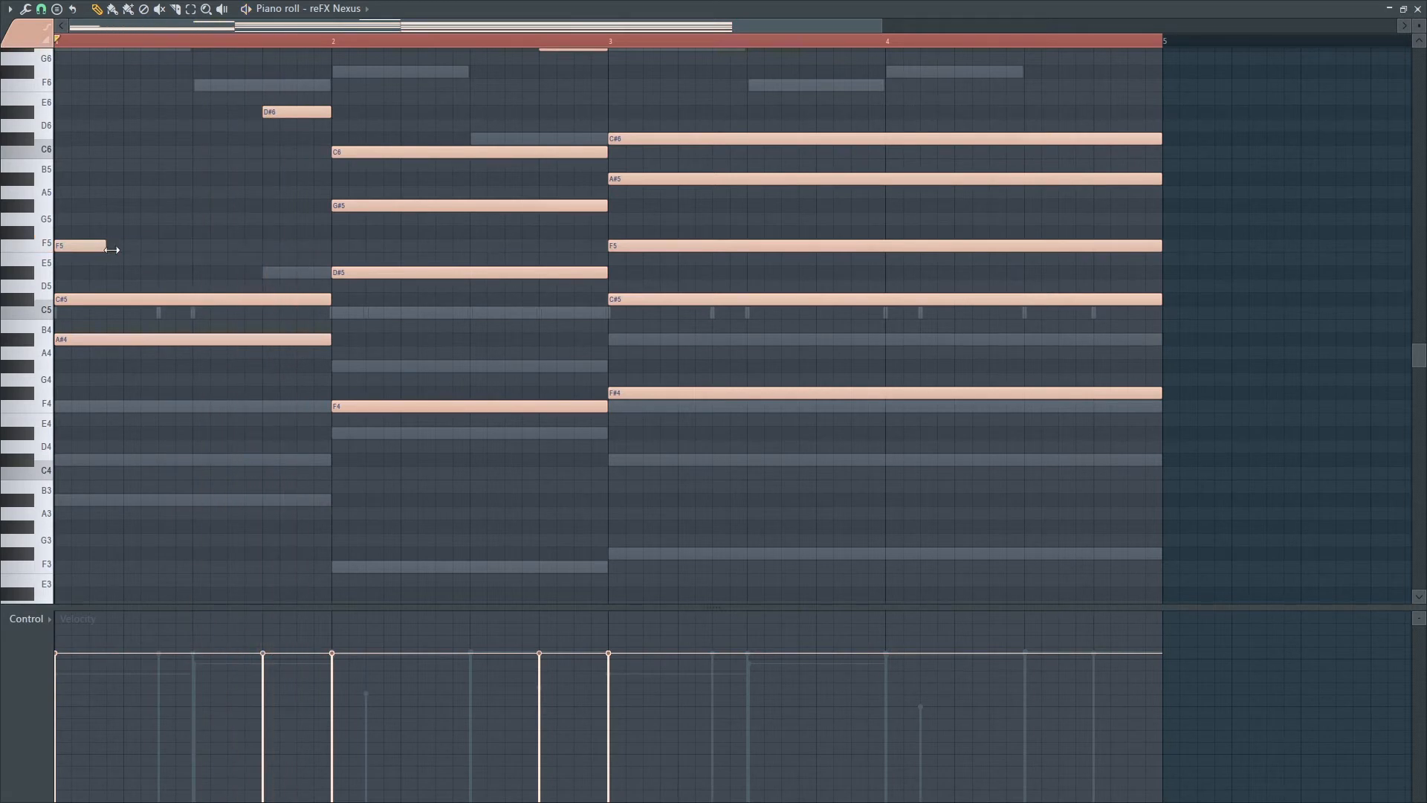
{"action": "key", "text": "space"}
{"action": "key", "text": "space"}
{"action": "key", "text": "ctrl+a"}
{"action": "key", "text": "ctrl+Up"}
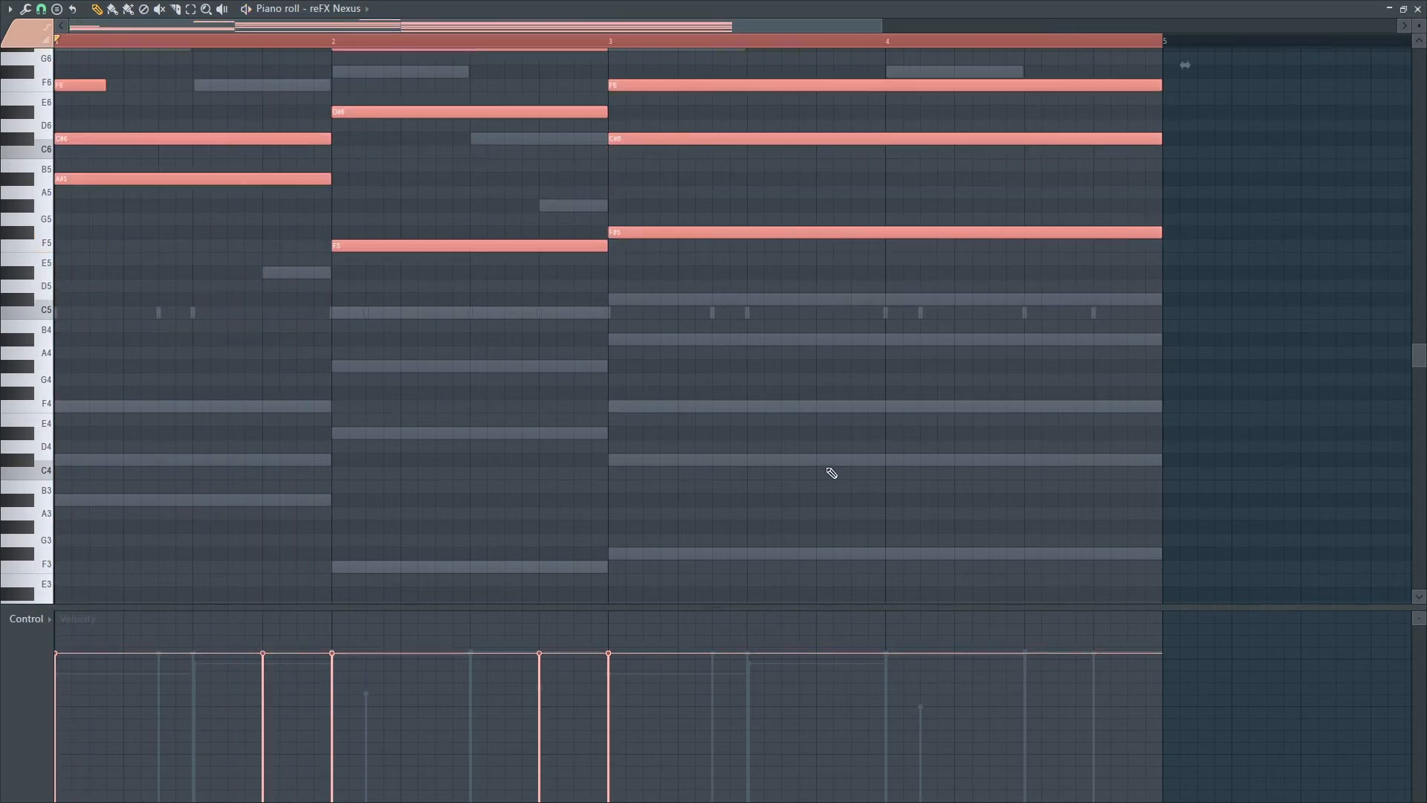
{"action": "scroll", "coordinate": [830, 472], "scroll_direction": "up", "scroll_amount": 3}
Trim the start of the C#6 note in bar 1 to beat 2 and play back the strings.
{"action": "key", "text": "space"}
{"action": "left_click", "coordinate": [118, 247], "text": "ctrl"}
{"action": "key", "text": "space"}
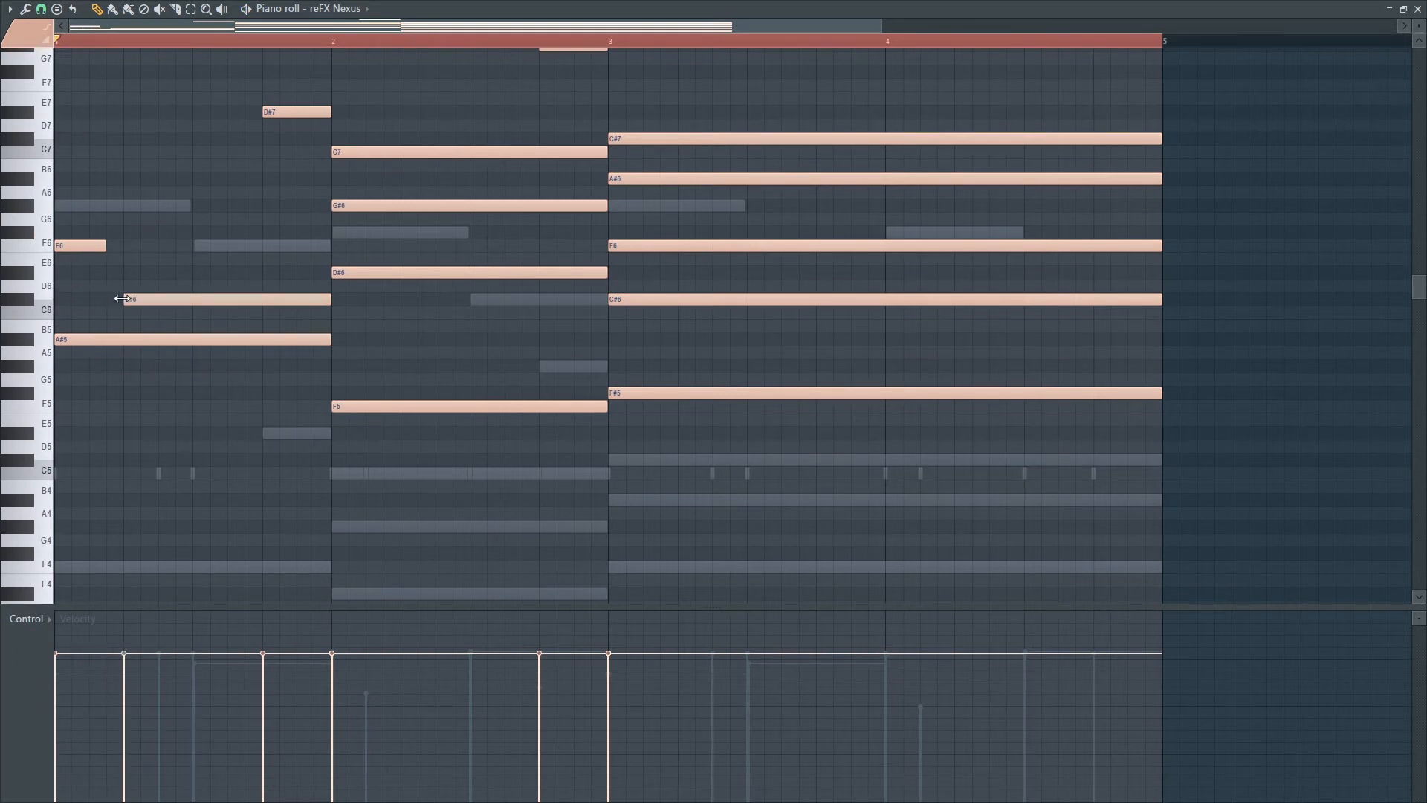
{"action": "key", "text": "space"}
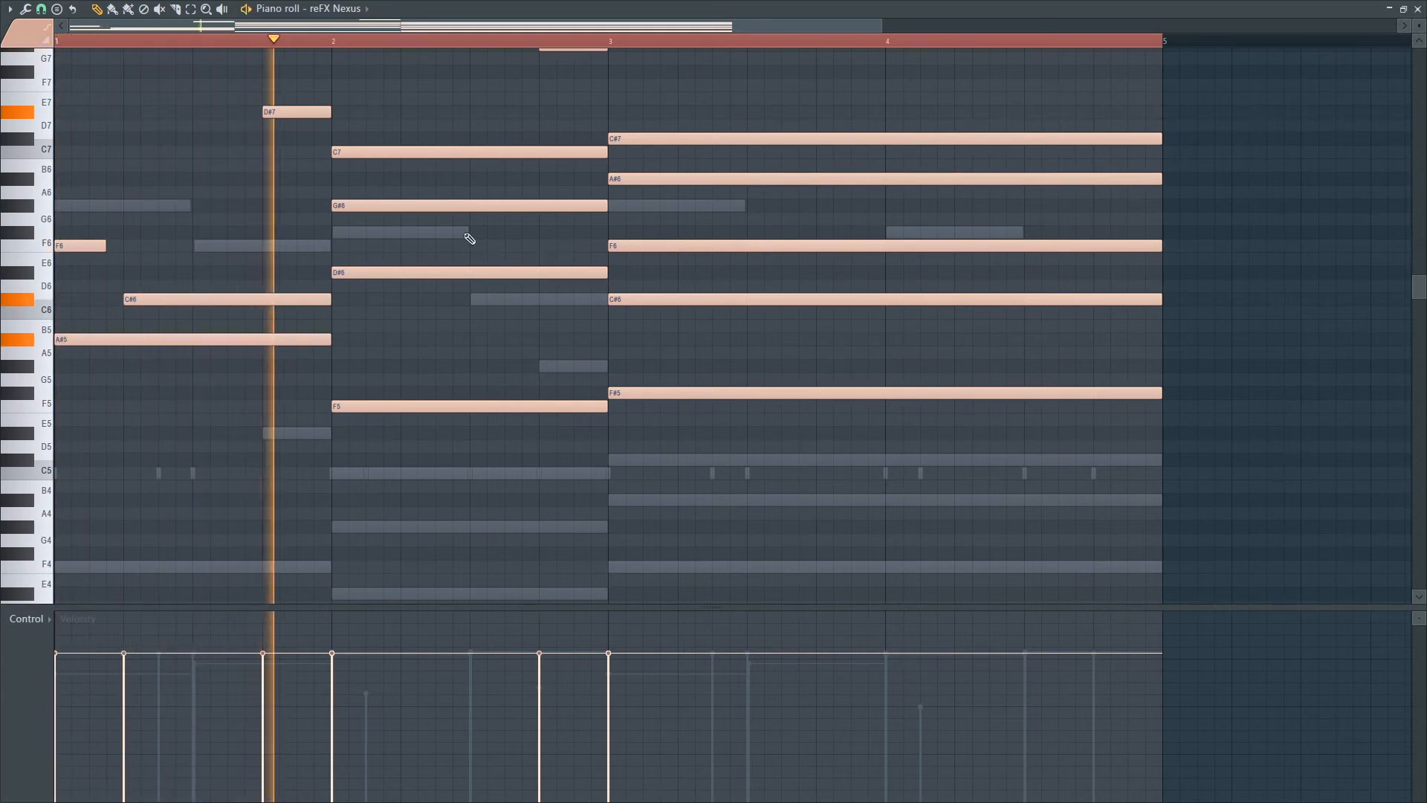
Stagger the bar 2 chord by starting the D#6 note at beat 3 and the F5 note at beat 4.
{"action": "left_click_drag", "start_coordinate": [333, 272], "coordinate": [469, 276]}
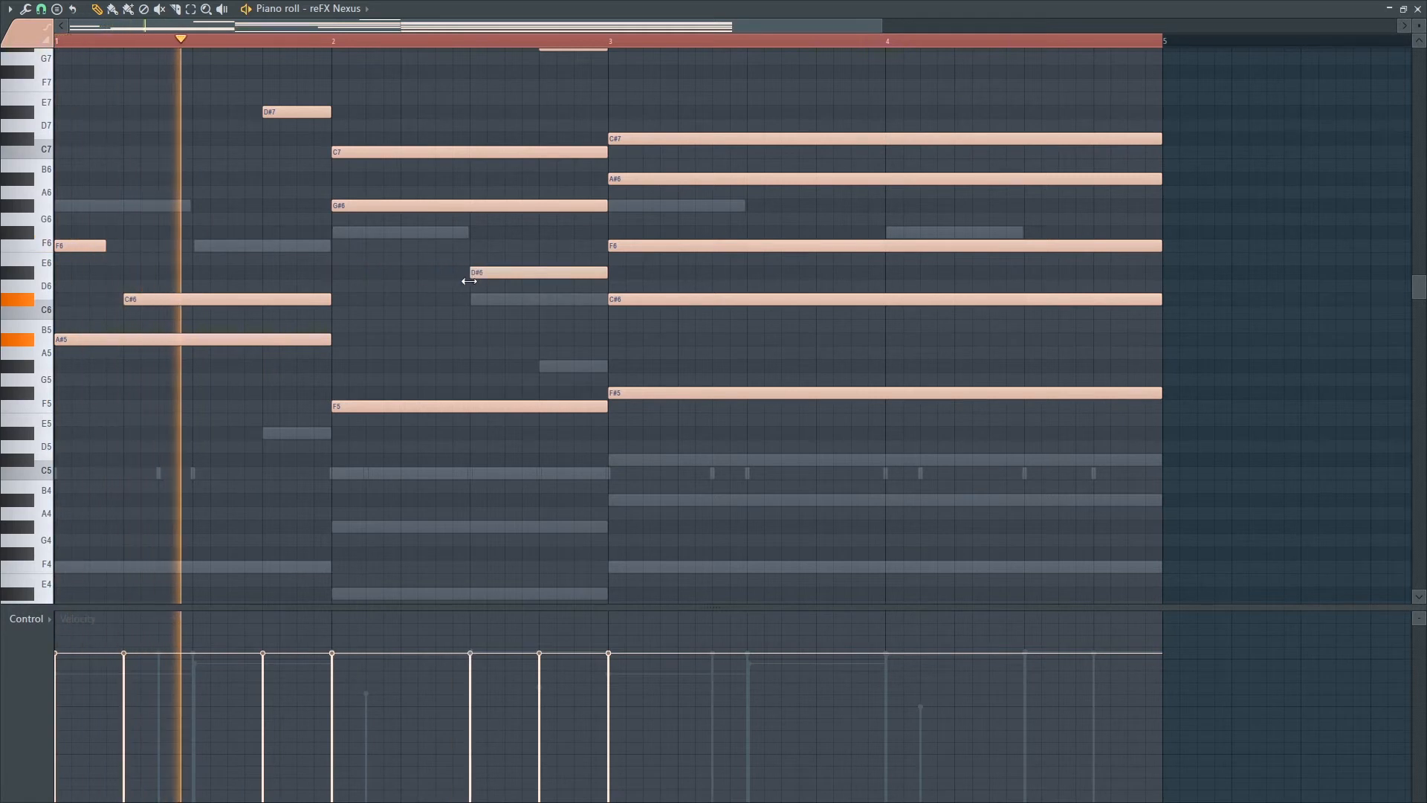
{"action": "key", "text": "space"}
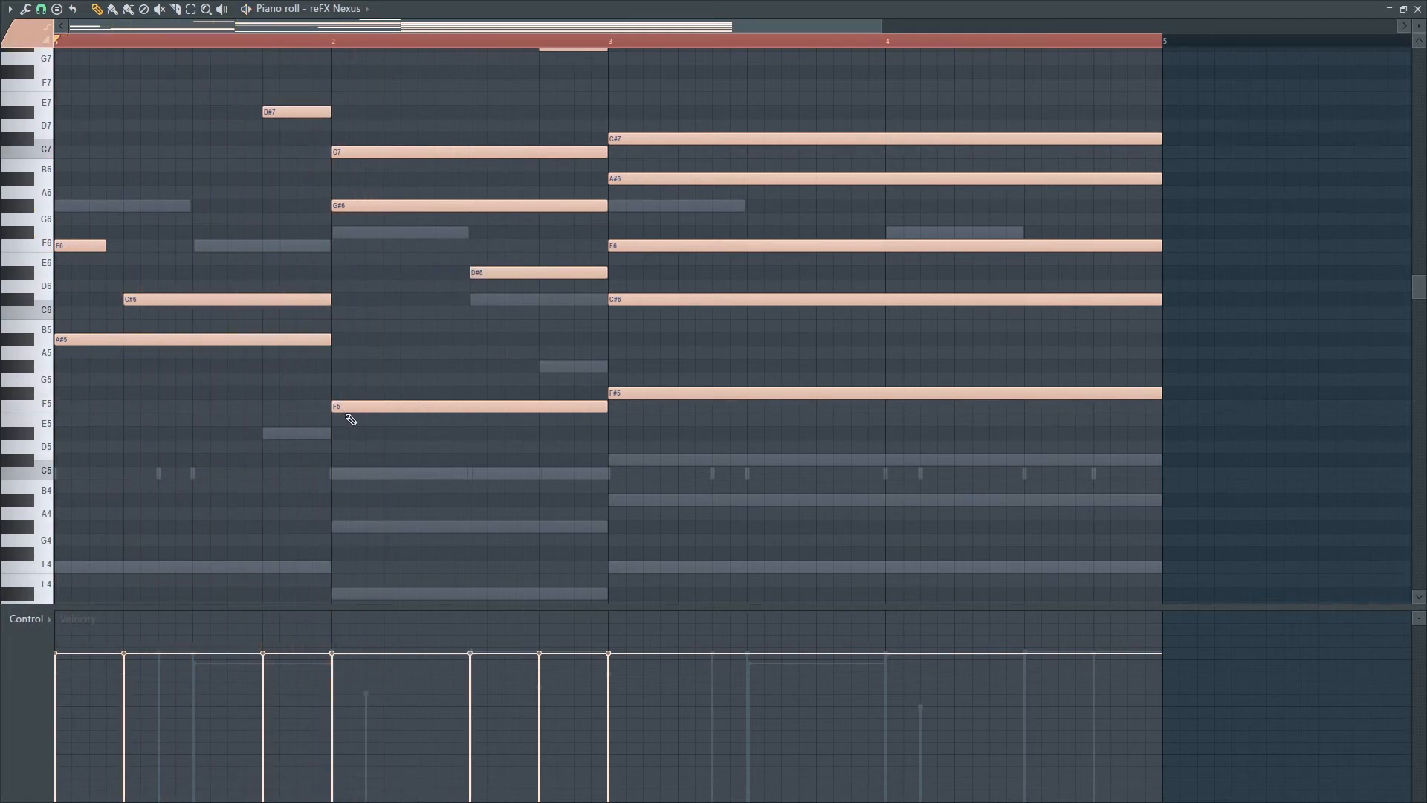
{"action": "left_click_drag", "start_coordinate": [333, 412], "coordinate": [530, 423]}
{"action": "key", "text": "space"}
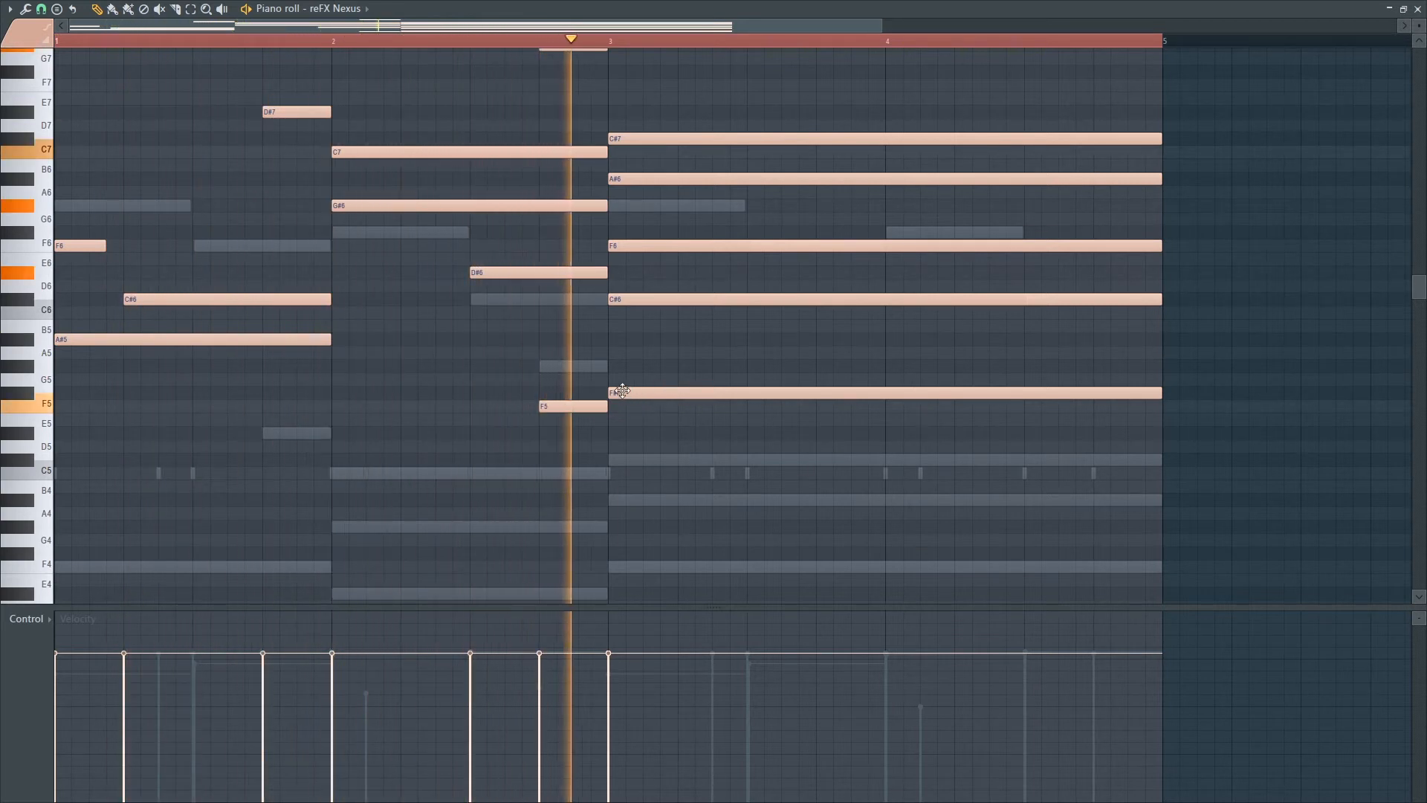
{"action": "key", "text": "space"}
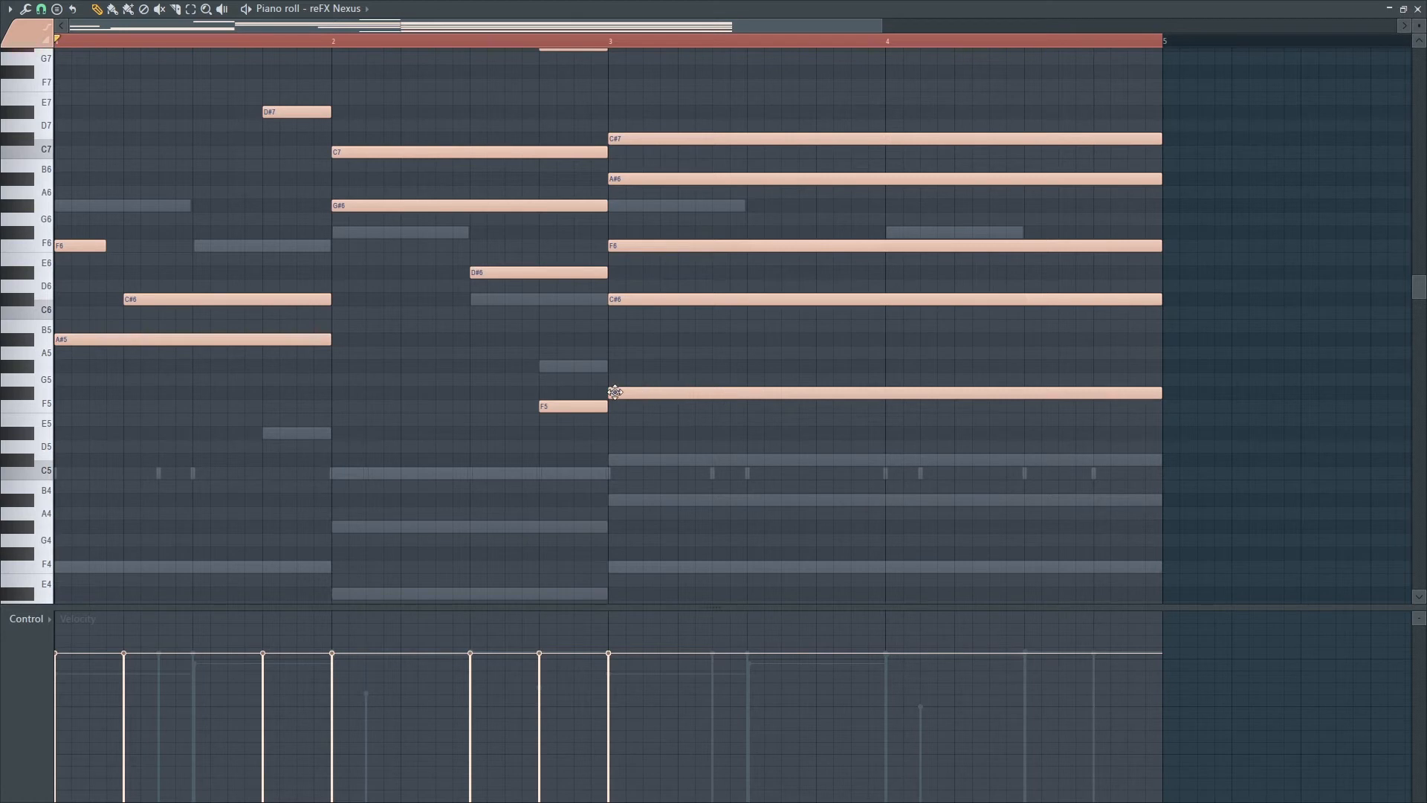
In the last chord, start F#5 at beat 3 of bar 4, C#6 just before bar 4 and F6 at bar 4; lower A#6 to G#6.
{"action": "left_click_drag", "start_coordinate": [606, 393], "coordinate": [1053, 405]}
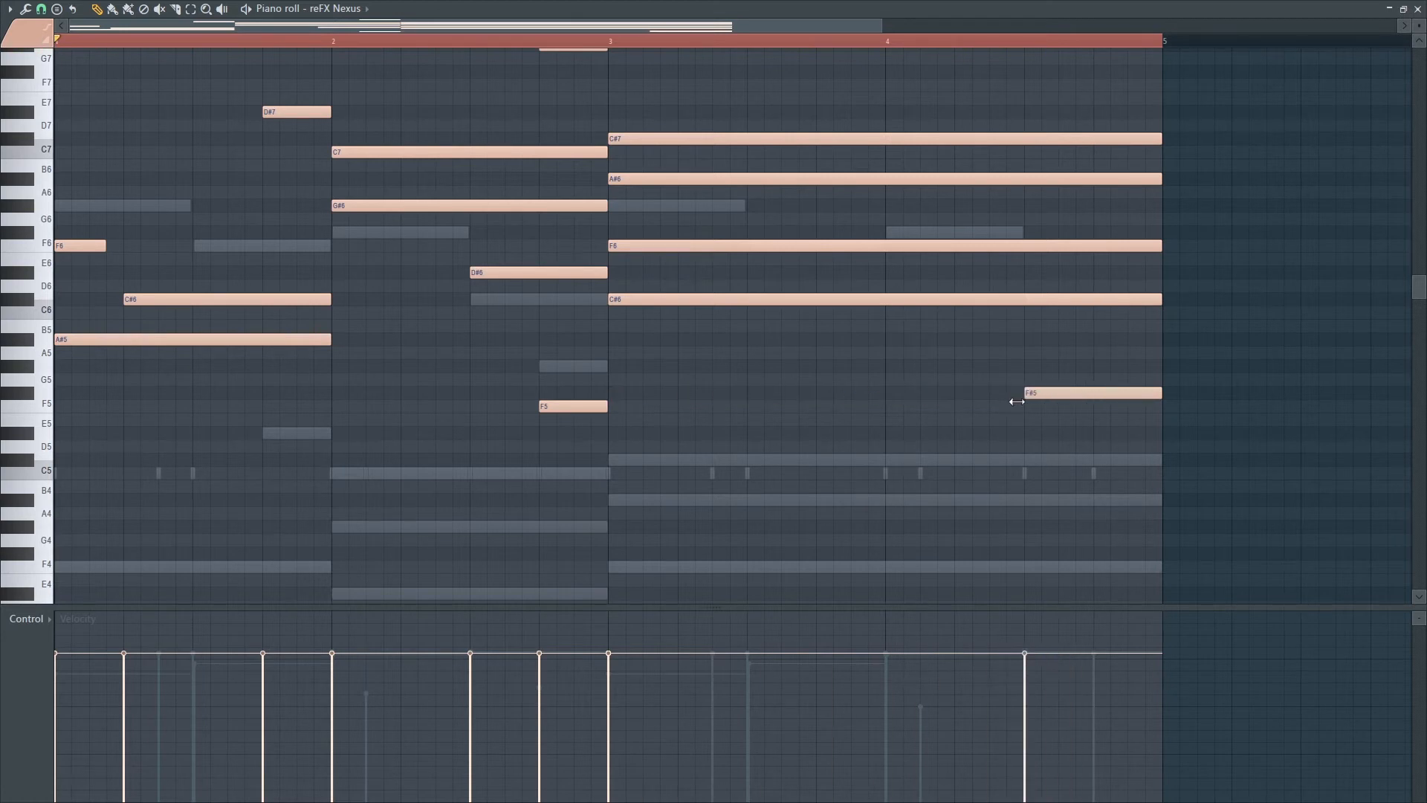
{"action": "left_click_drag", "start_coordinate": [611, 298], "coordinate": [860, 309]}
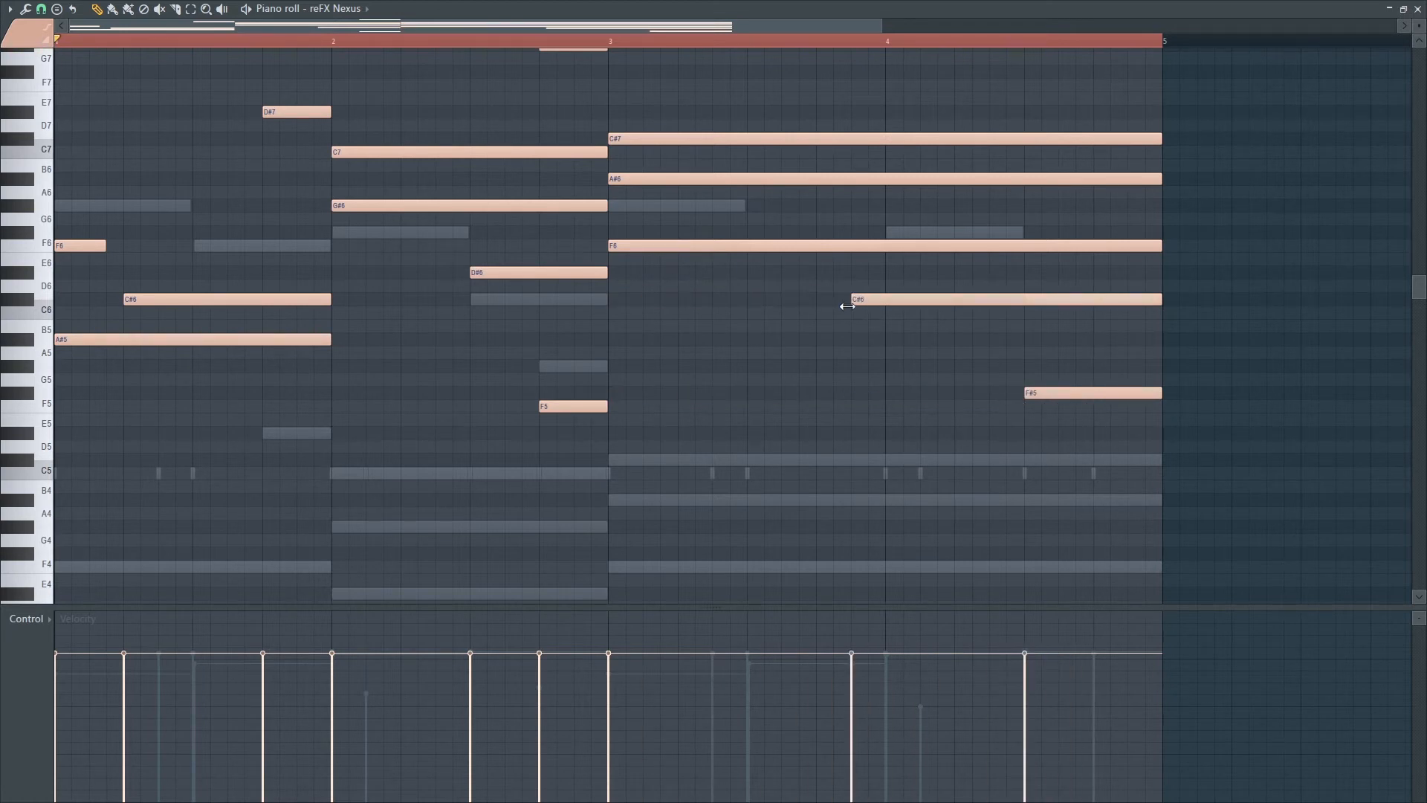
{"action": "left_click_drag", "start_coordinate": [666, 179], "coordinate": [667, 208]}
{"action": "left_click_drag", "start_coordinate": [609, 246], "coordinate": [898, 255]}
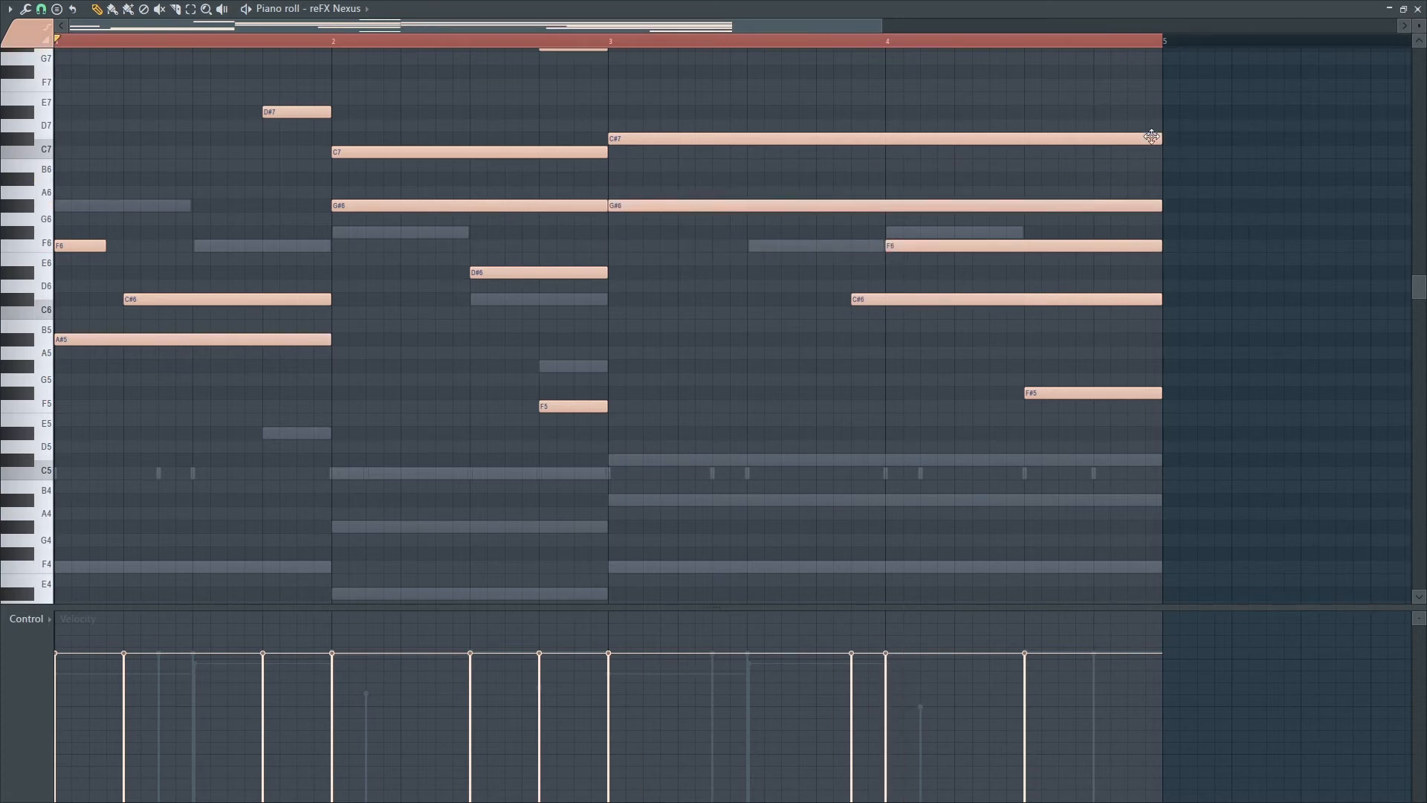
Shorten the C#7 note to end at bar 4 and raise the F6 note in bar 4 to D#7.
{"action": "left_click_drag", "start_coordinate": [1157, 139], "coordinate": [878, 149]}
{"action": "left_click_drag", "start_coordinate": [938, 245], "coordinate": [907, 104]}
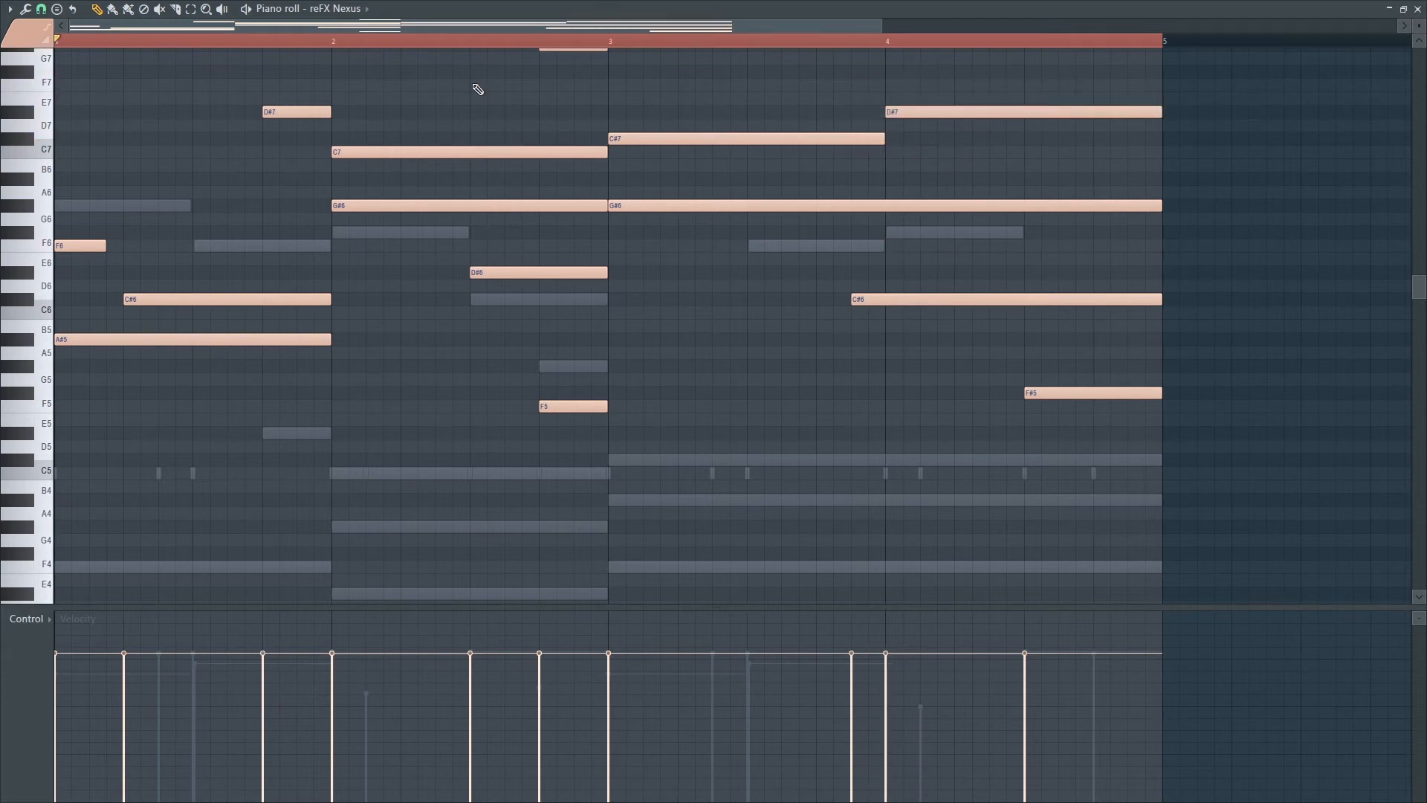
Play back the edited string part and trim the start of the long C#6 note before bar 4 slightly later.
{"action": "scroll", "coordinate": [605, 153], "scroll_direction": "up", "scroll_amount": 3}
{"action": "key", "text": "space"}
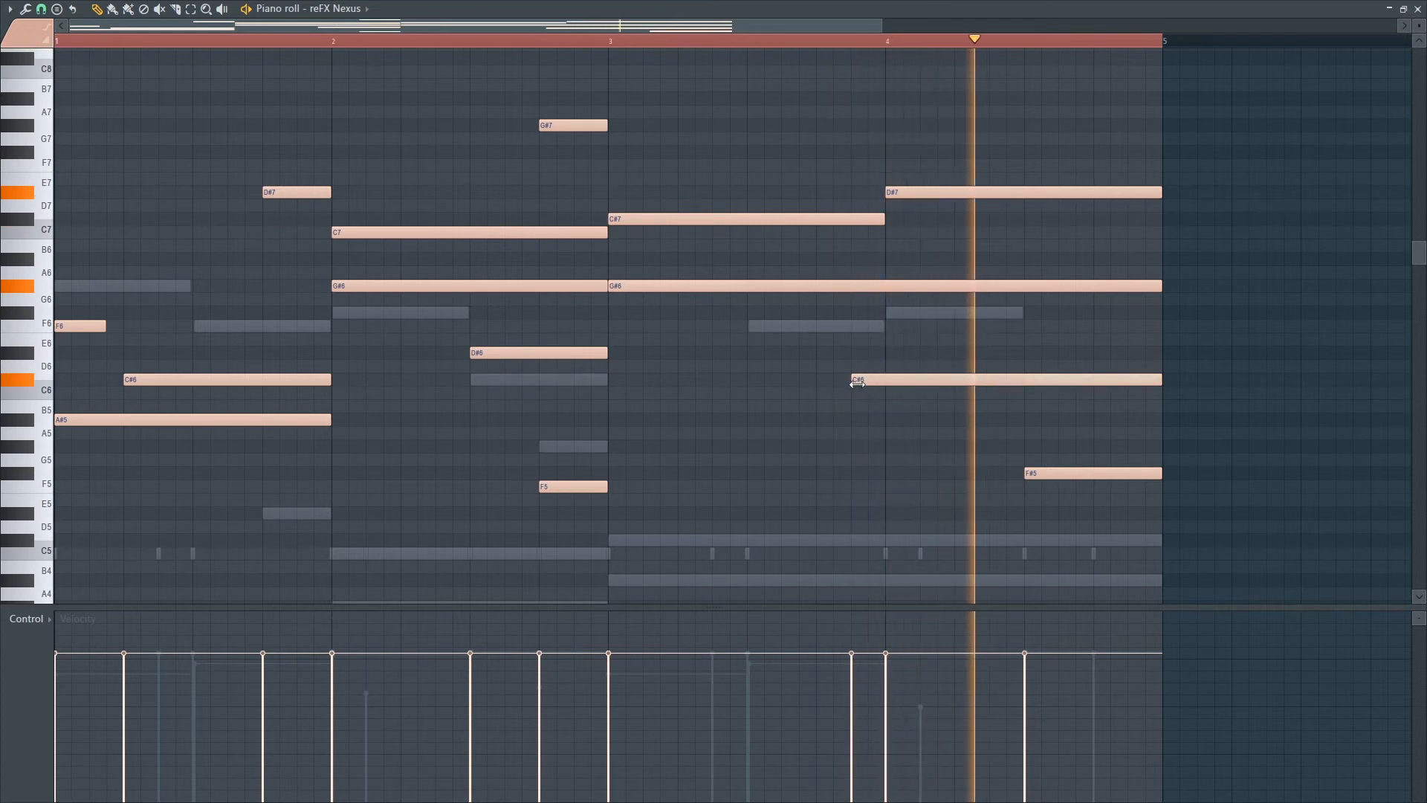
{"action": "left_click_drag", "start_coordinate": [853, 380], "coordinate": [869, 381]}
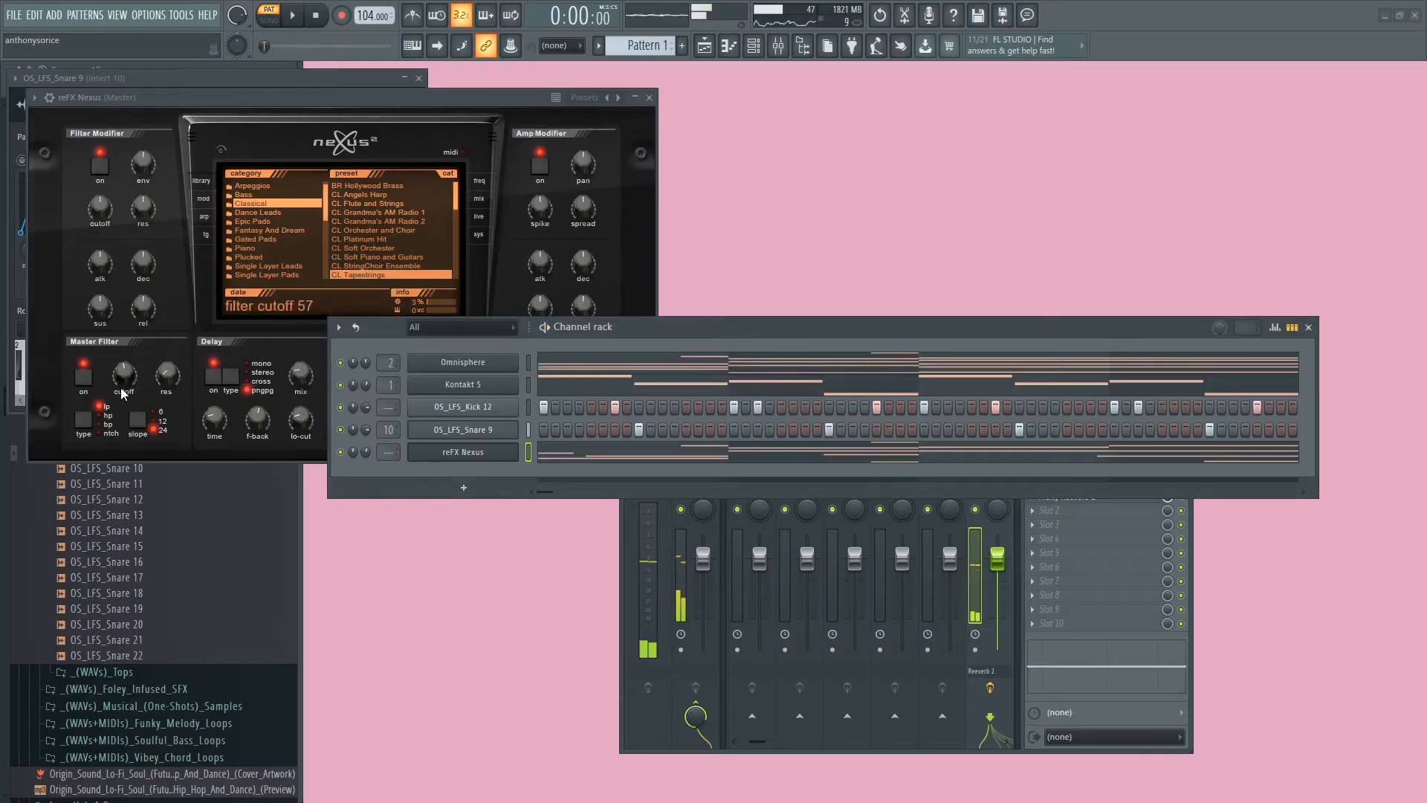
Raise the Nexus master filter cutoff to 76 and audition it with the pattern playing.
{"action": "left_click_drag", "start_coordinate": [123, 381], "coordinate": [121, 340]}
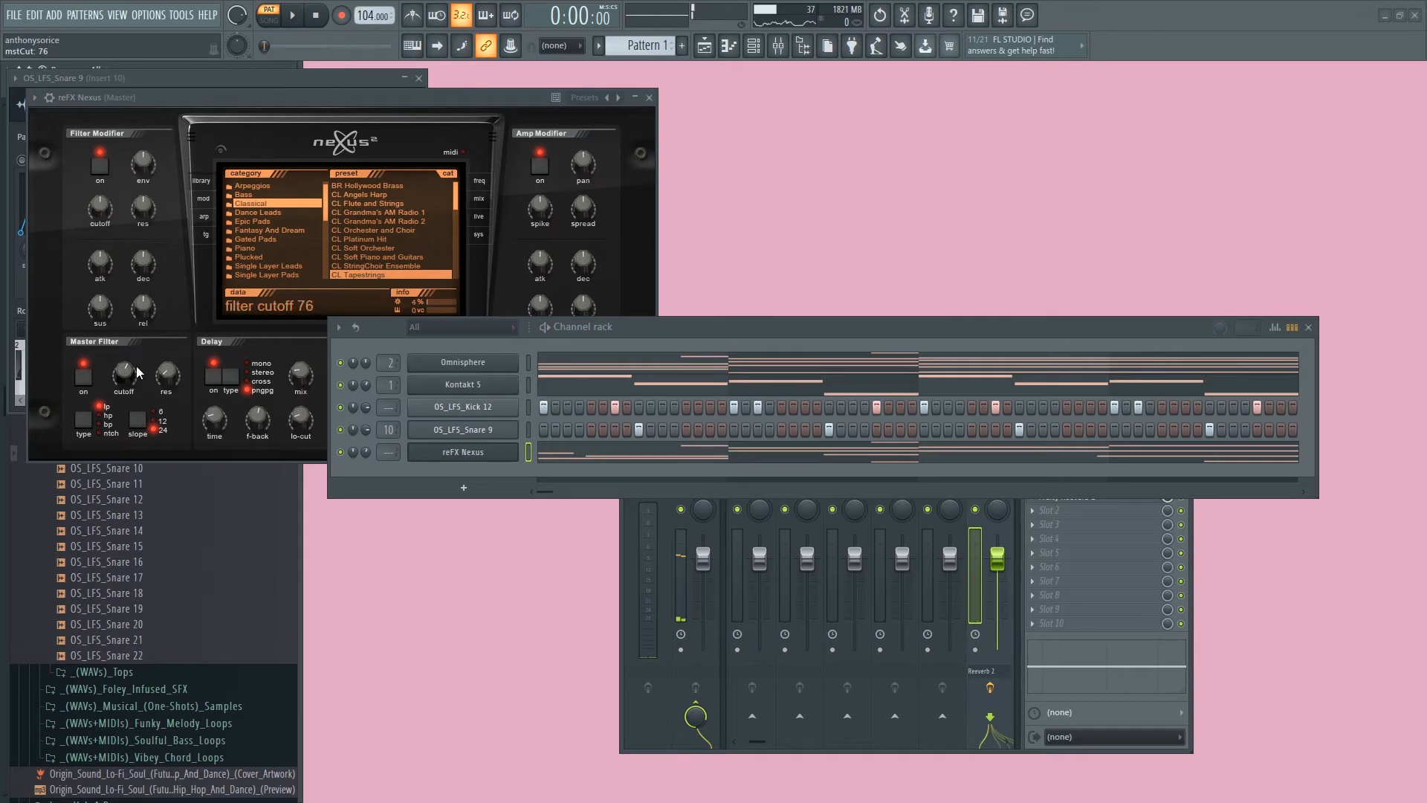
{"action": "left_click", "coordinate": [301, 15]}
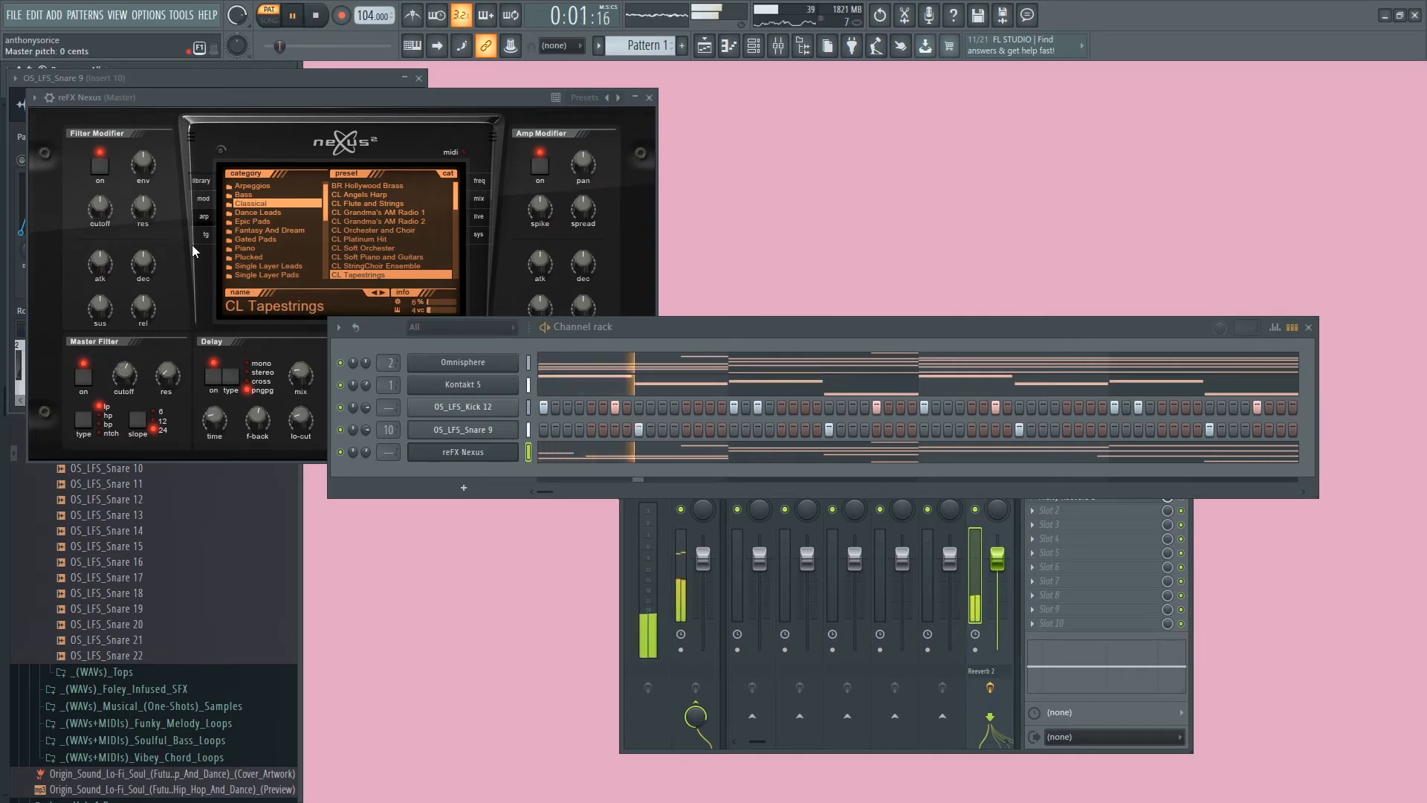
{"action": "mouse_move", "coordinate": [113, 372]}
{"action": "left_mouse_down"}
{"action": "mouse_move", "coordinate": [126, 351]}
{"action": "mouse_move", "coordinate": [120, 379]}
{"action": "left_mouse_up"}
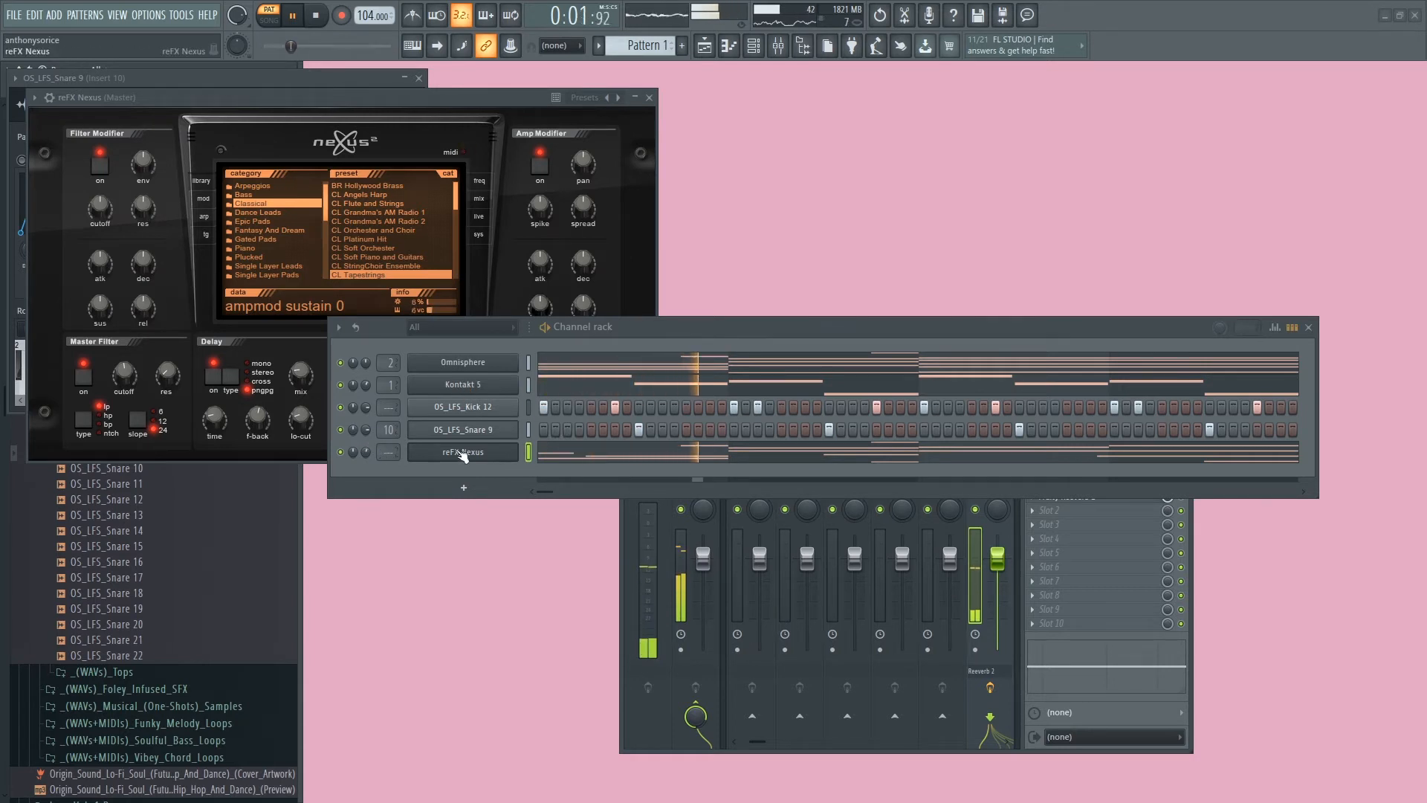
Route the reFX Nexus channel to mixer track 3, lower that track's fader and pan it to the right.
{"action": "left_click_drag", "start_coordinate": [391, 451], "coordinate": [391, 430]}
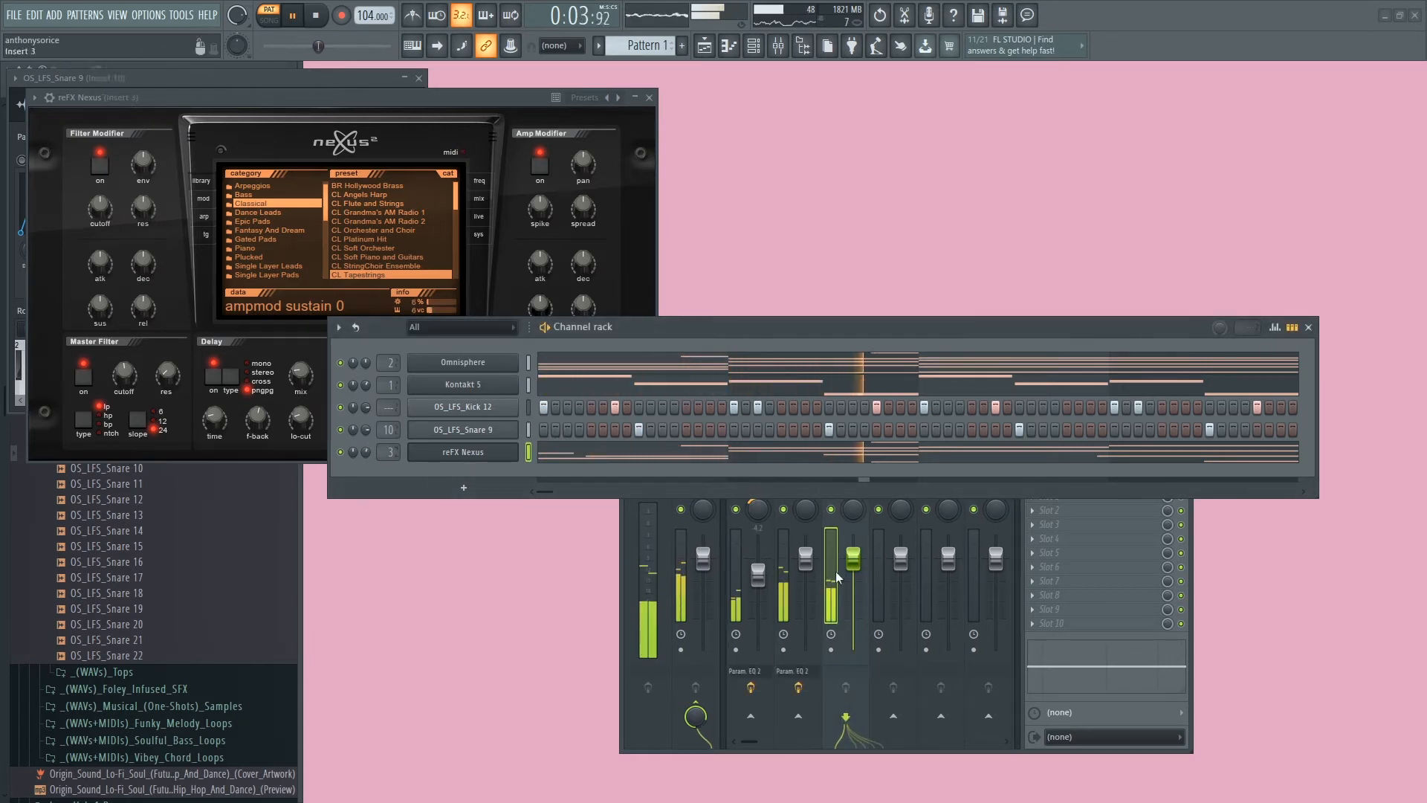
{"action": "key", "text": "space"}
{"action": "mouse_move", "coordinate": [853, 563]}
{"action": "left_mouse_down"}
{"action": "mouse_move", "coordinate": [847, 587]}
{"action": "mouse_move", "coordinate": [858, 576]}
{"action": "left_mouse_up"}
{"action": "left_click", "coordinate": [807, 328]}
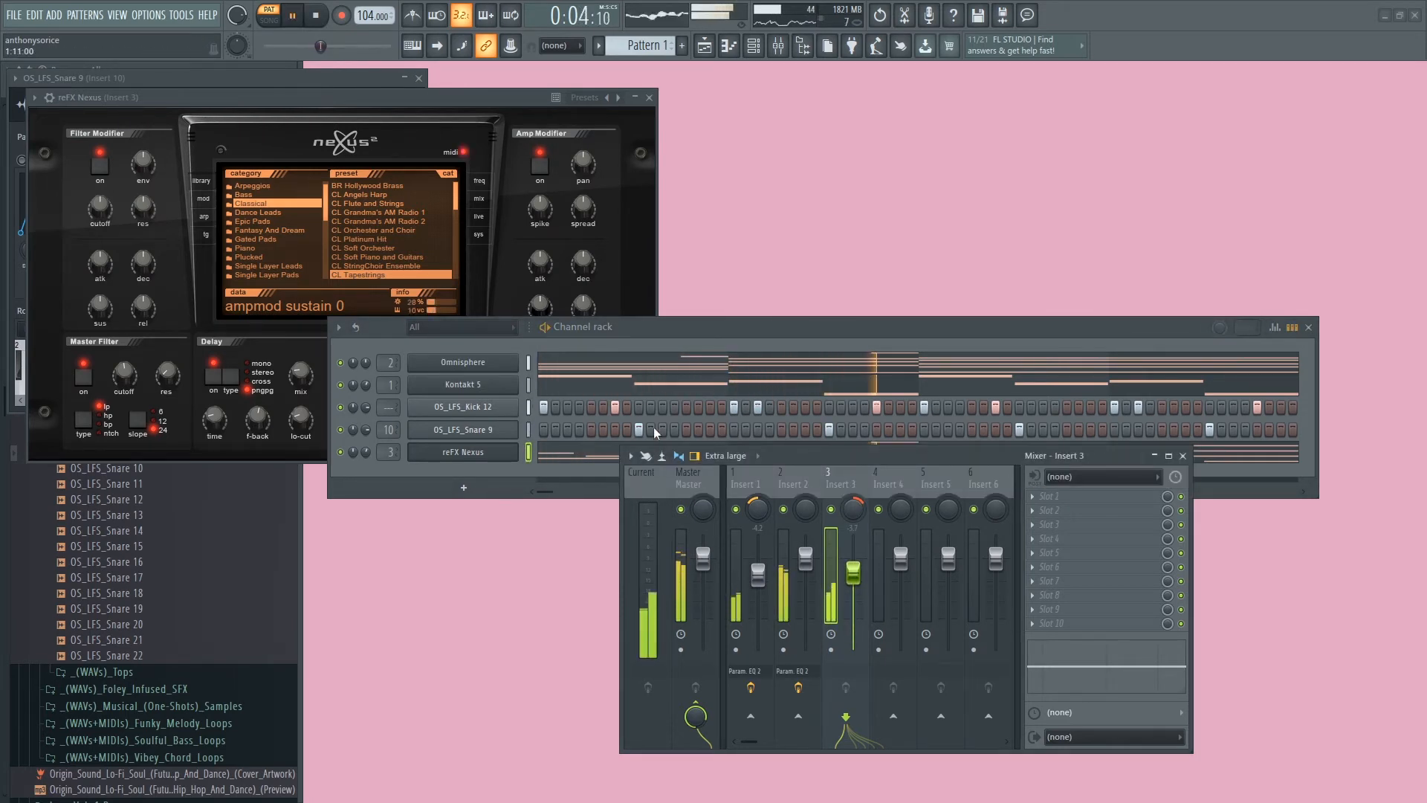
Adjust the OS_LFS_Kick 12 channel volume and move the reFX Nexus channel up, directly above the kick.
{"action": "left_click_drag", "start_coordinate": [367, 408], "coordinate": [367, 406]}
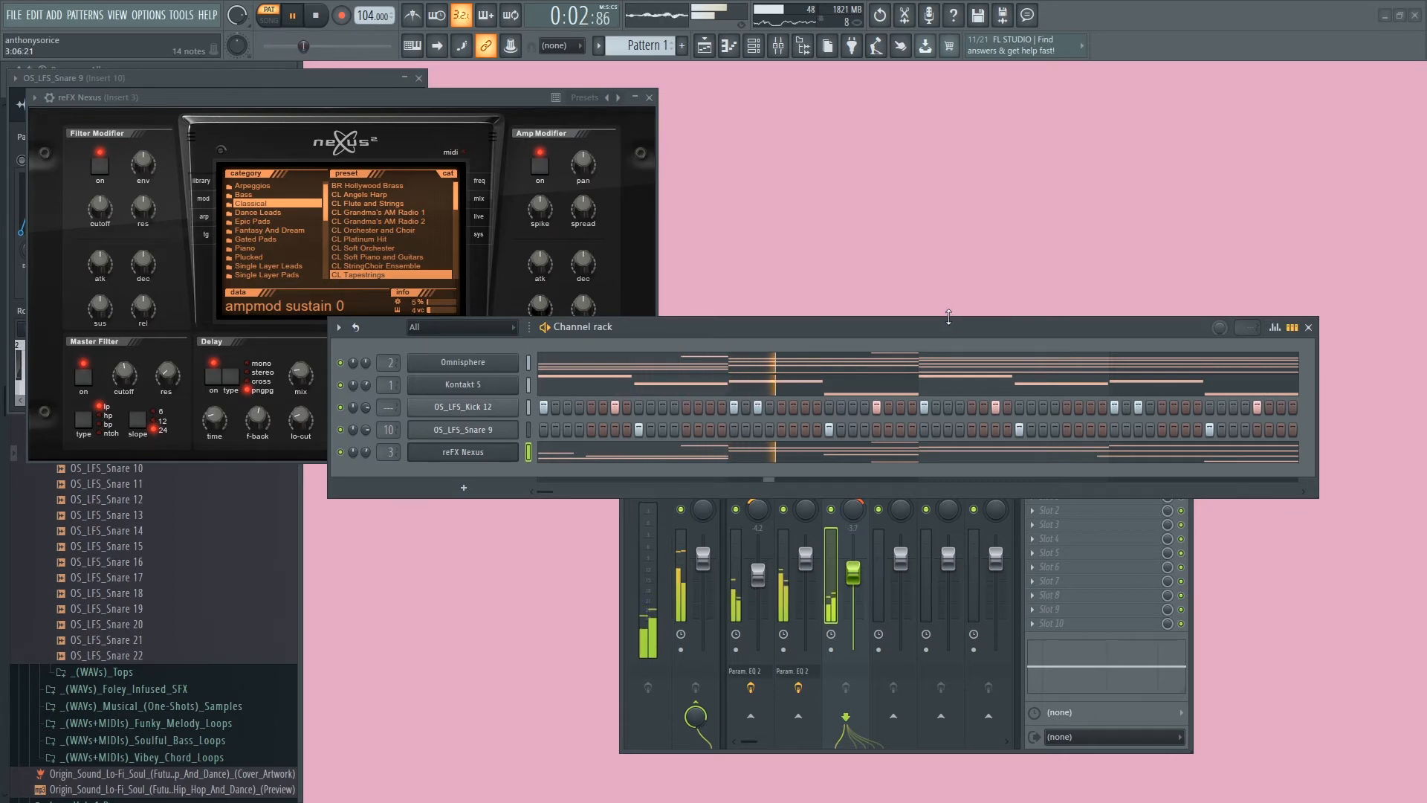
{"action": "key", "text": "space"}
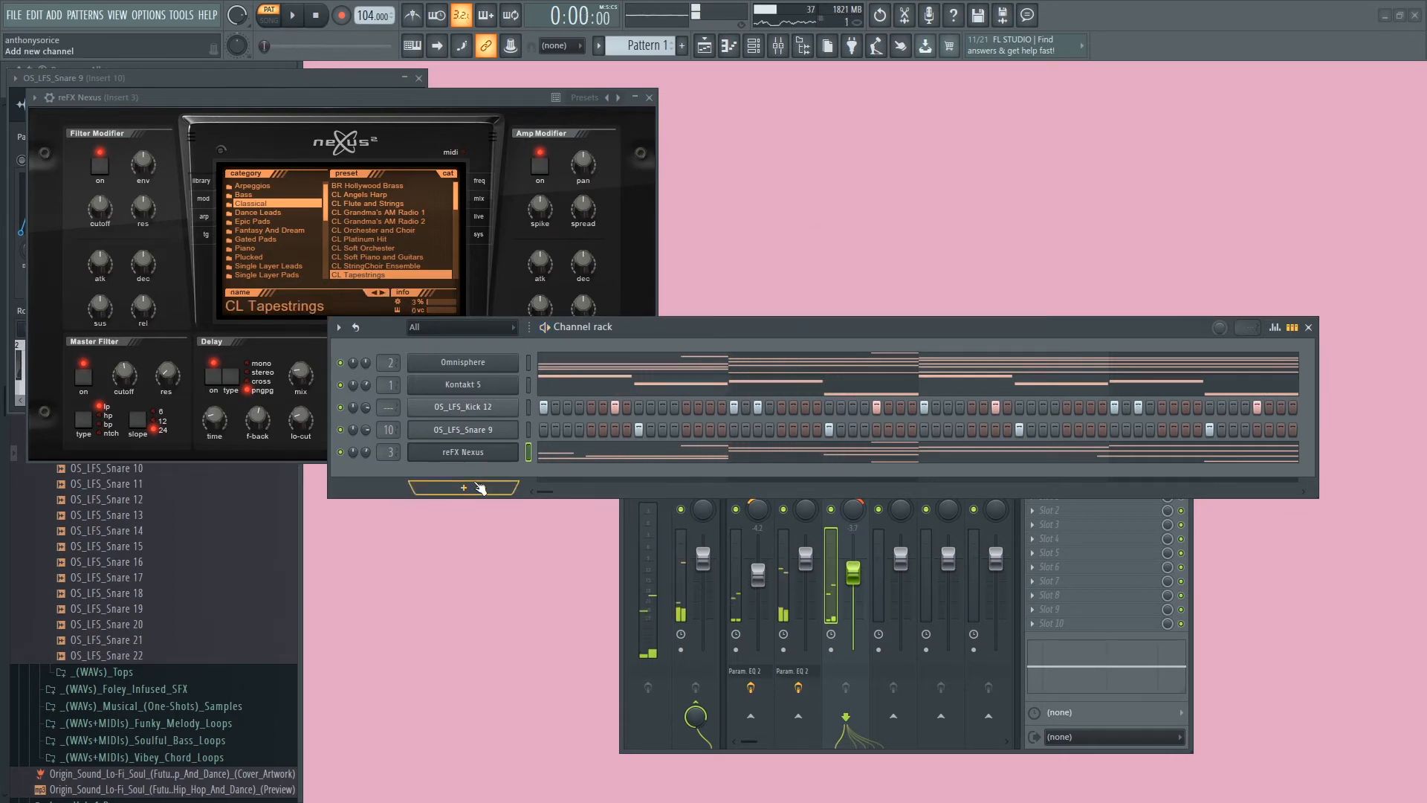
{"action": "scroll", "coordinate": [529, 456], "scroll_direction": "up", "scroll_amount": 2}
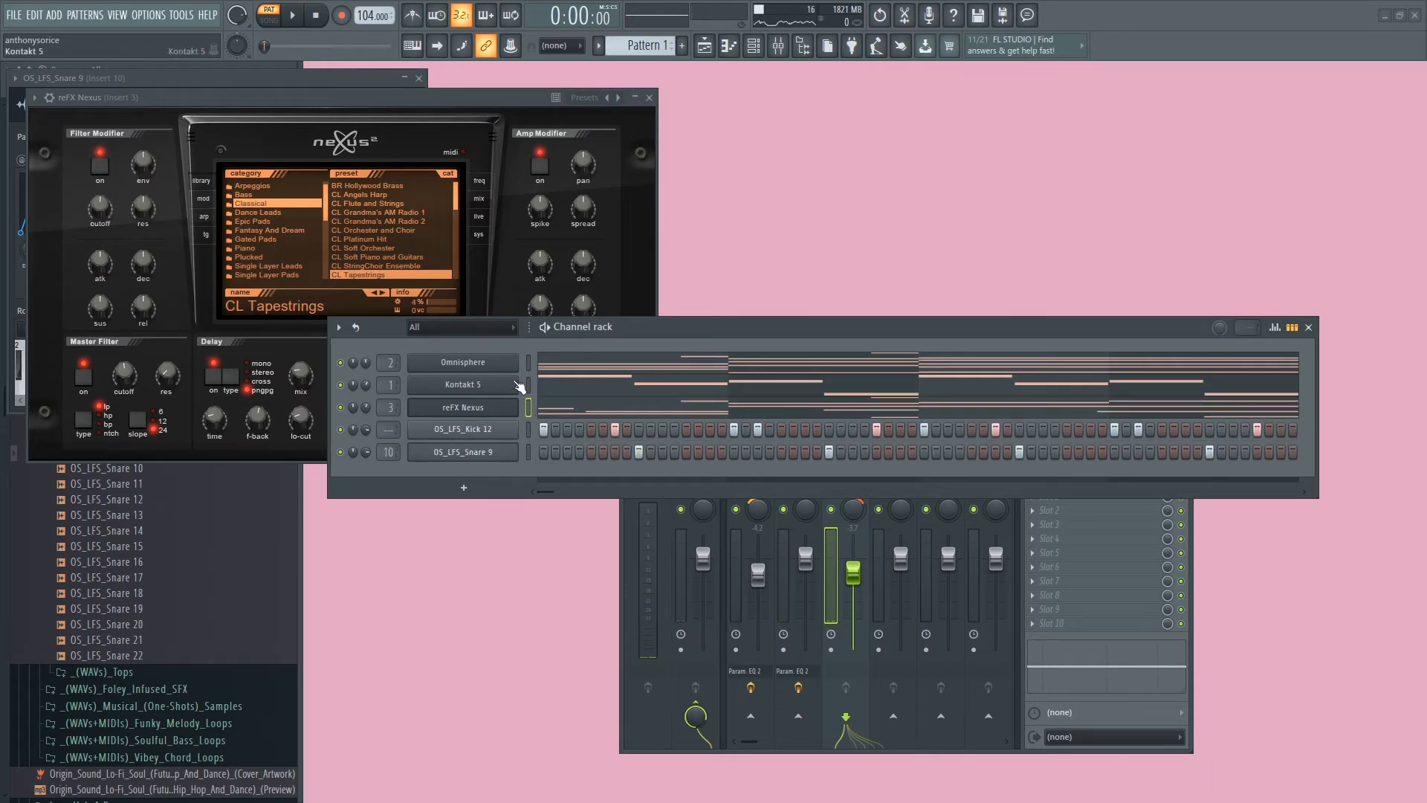
Add a FLEX channel and load the 808 Clean preset from the Mobile Tuned 808 Bass pack.
{"action": "left_click", "coordinate": [463, 487]}
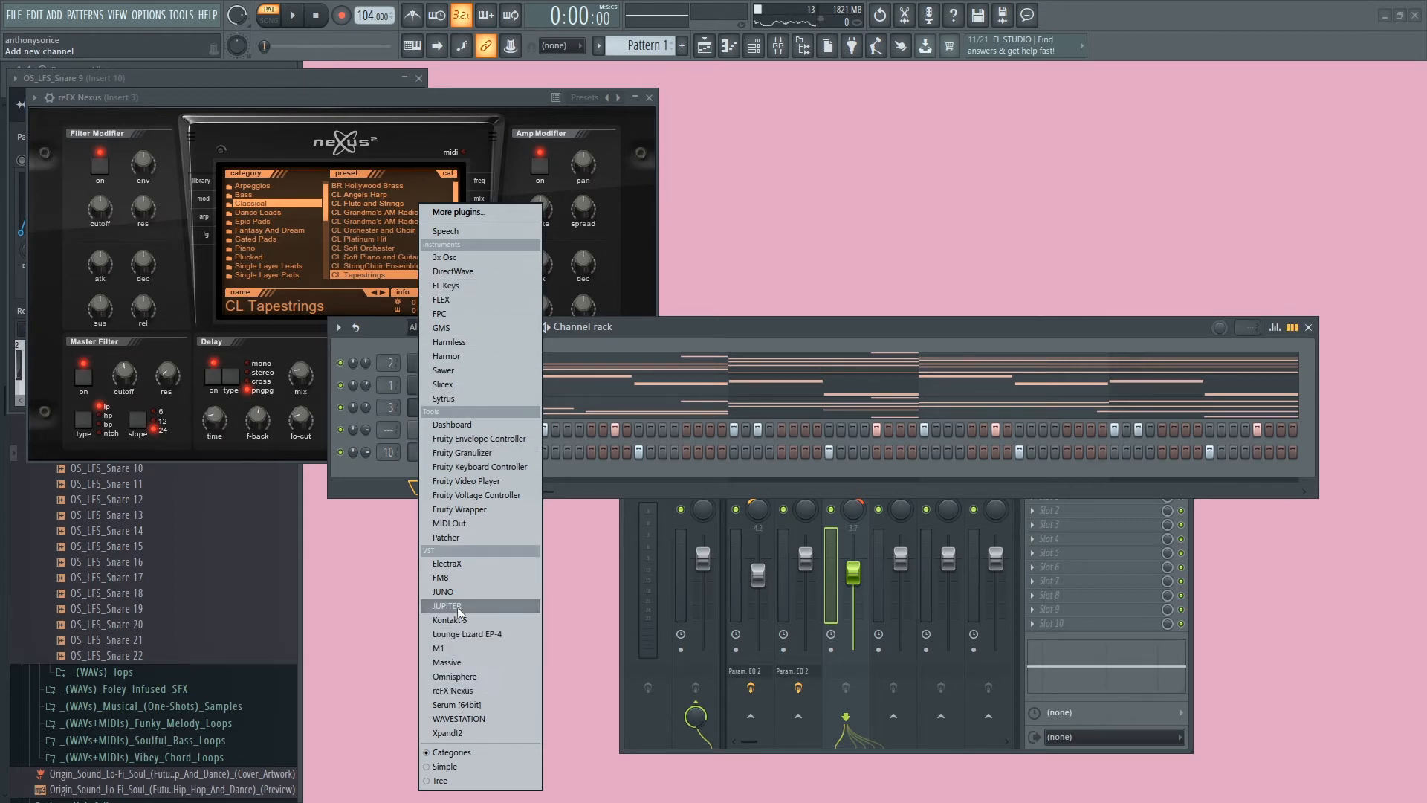
{"action": "left_click", "coordinate": [462, 301]}
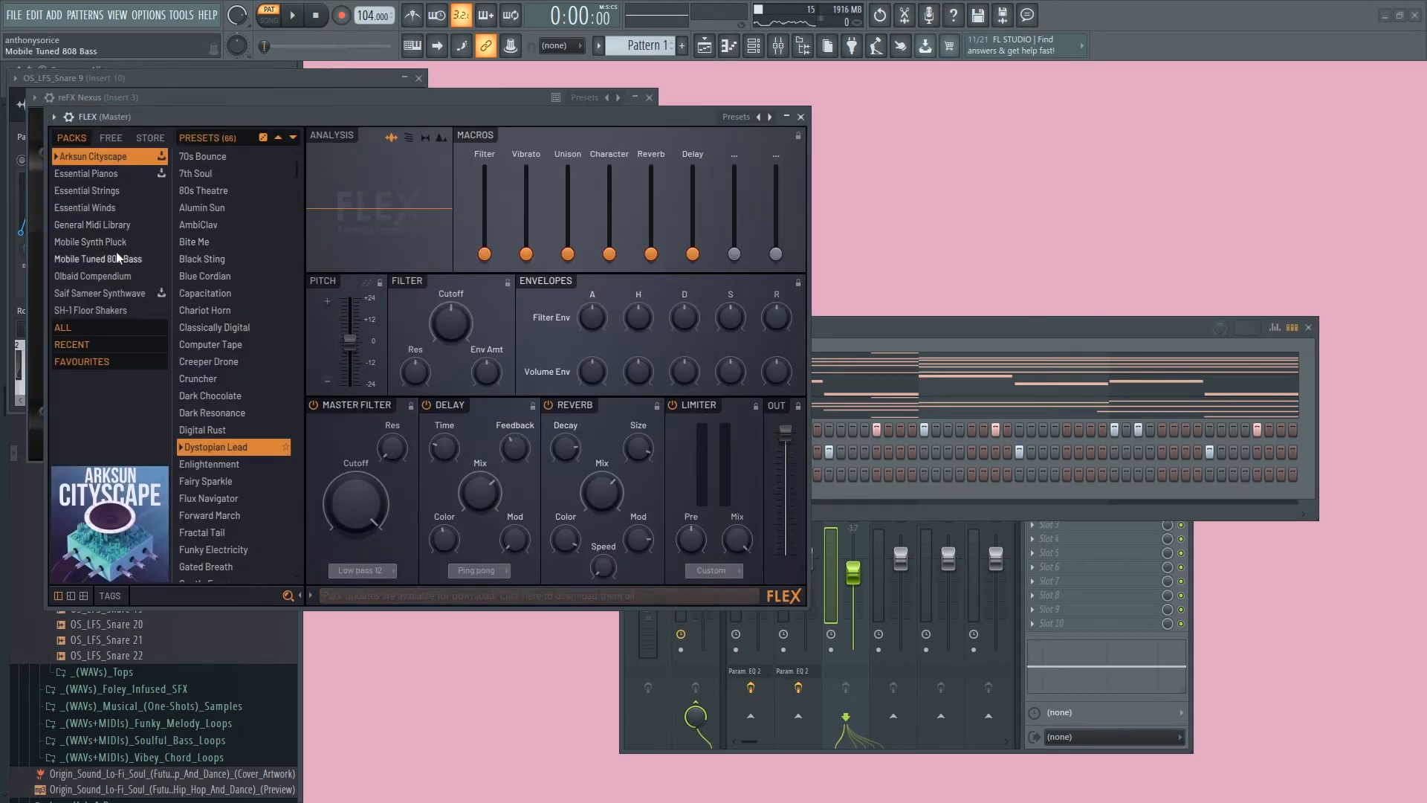
{"action": "left_click", "coordinate": [122, 257]}
{"action": "left_click", "coordinate": [225, 242]}
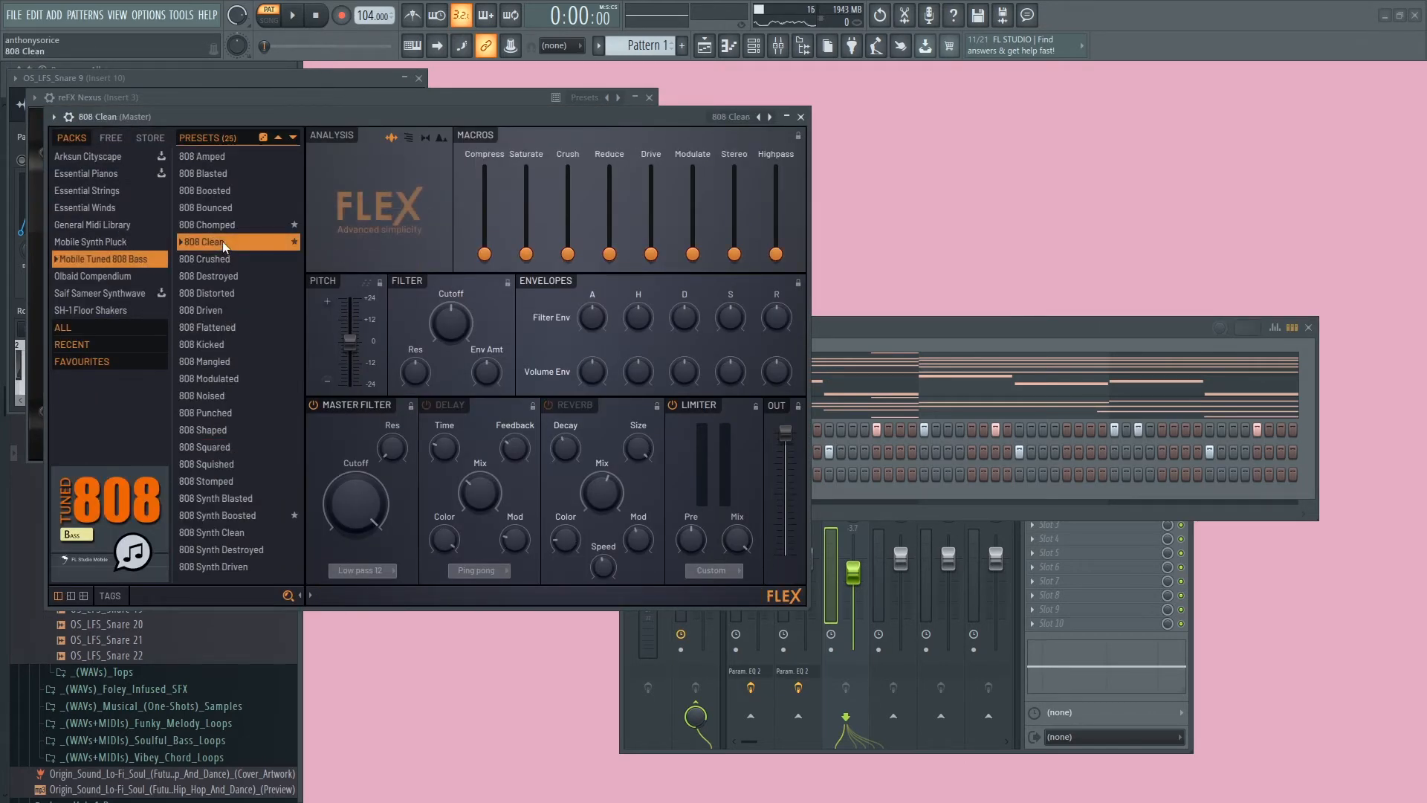
{"action": "left_click", "coordinate": [801, 117]}
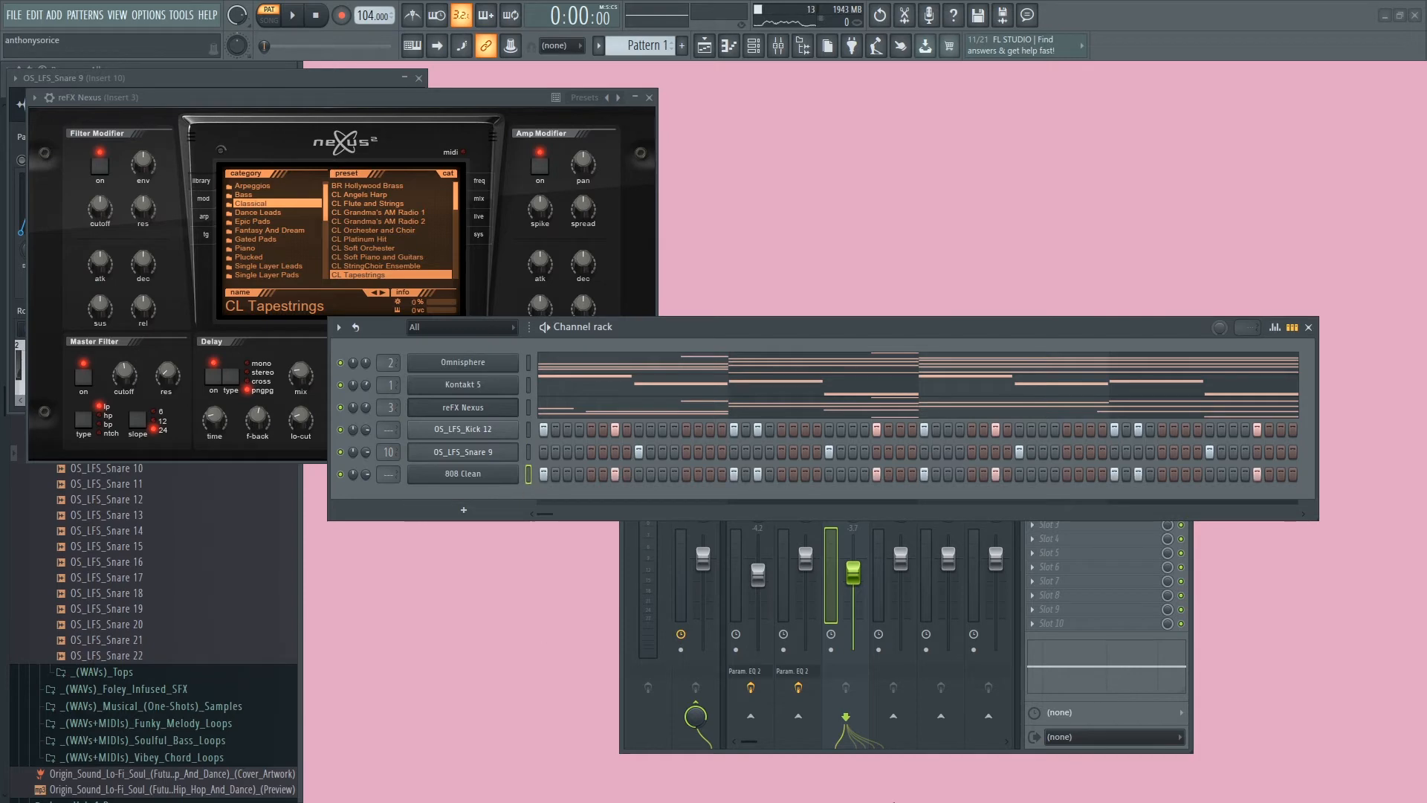
Open the 808 Clean pattern in the piano roll and lengthen all its notes to two steps each.
{"action": "right_click", "coordinate": [456, 476]}
{"action": "left_click", "coordinate": [537, 476]}
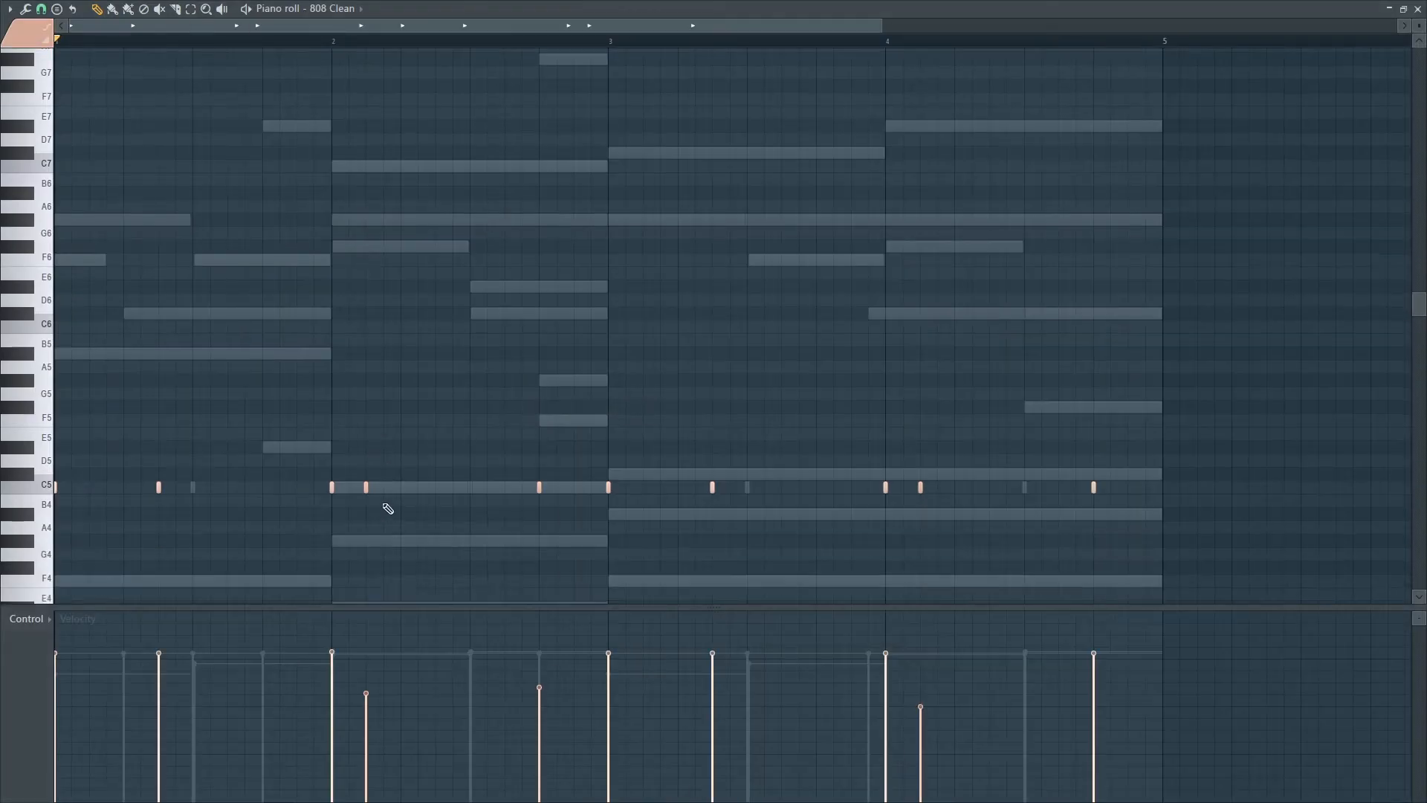
{"action": "key", "text": "ctrl+a"}
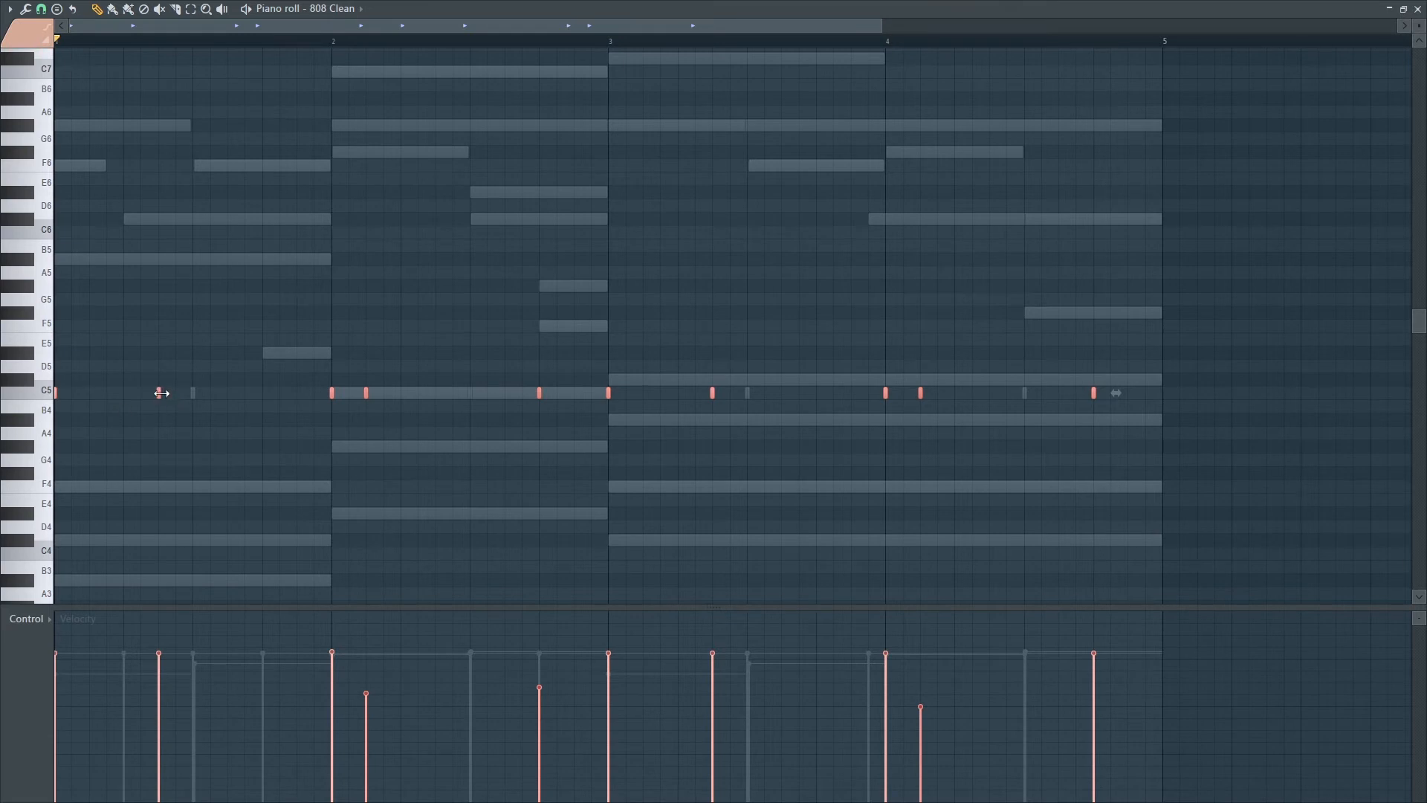
{"action": "left_click_drag", "start_coordinate": [161, 392], "coordinate": [197, 398]}
{"action": "key", "text": "ctrl+d"}
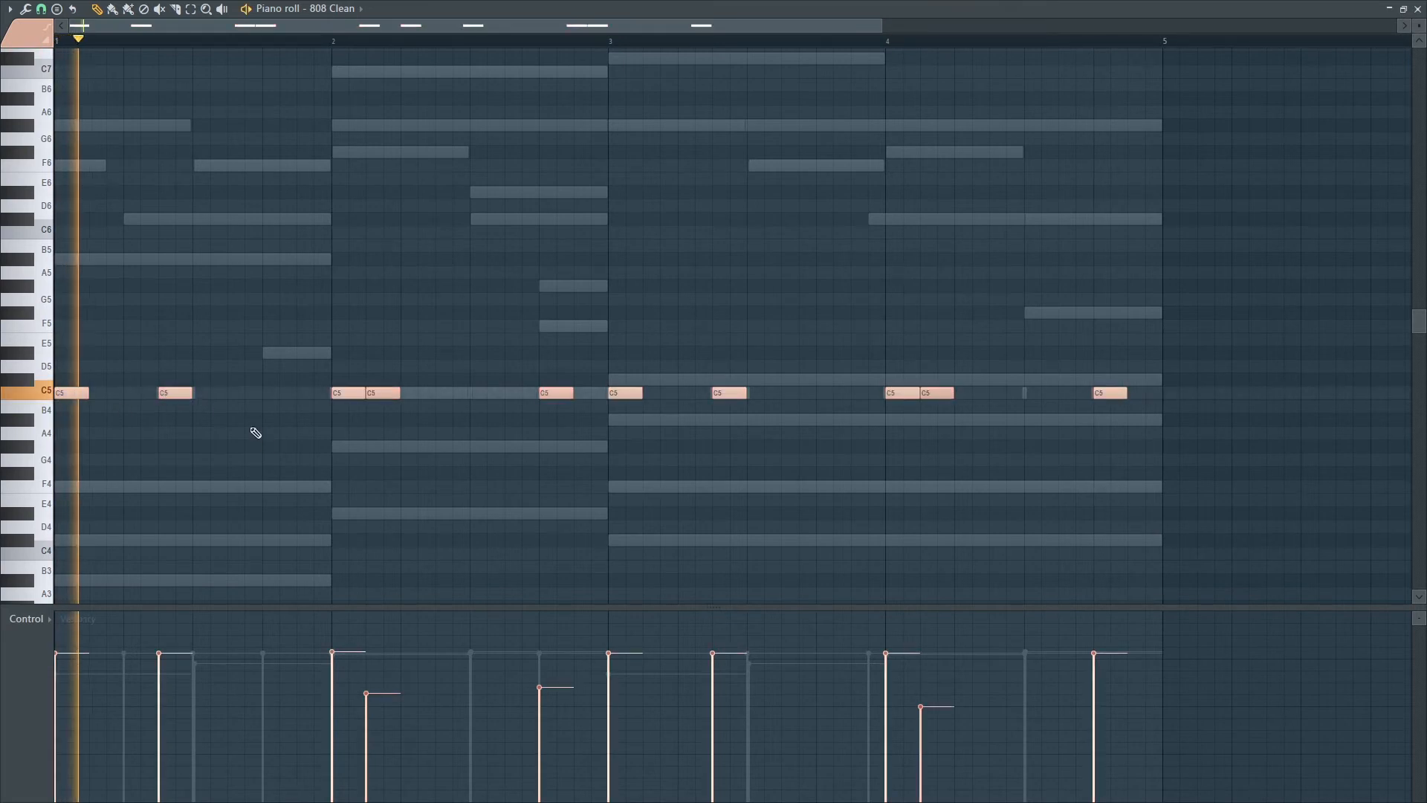
Move the first 808 note of bar 1 down to F4 and lengthen it to one beat.
{"action": "key", "text": "space"}
{"action": "scroll", "coordinate": [201, 476], "scroll_direction": "down", "scroll_amount": 4}
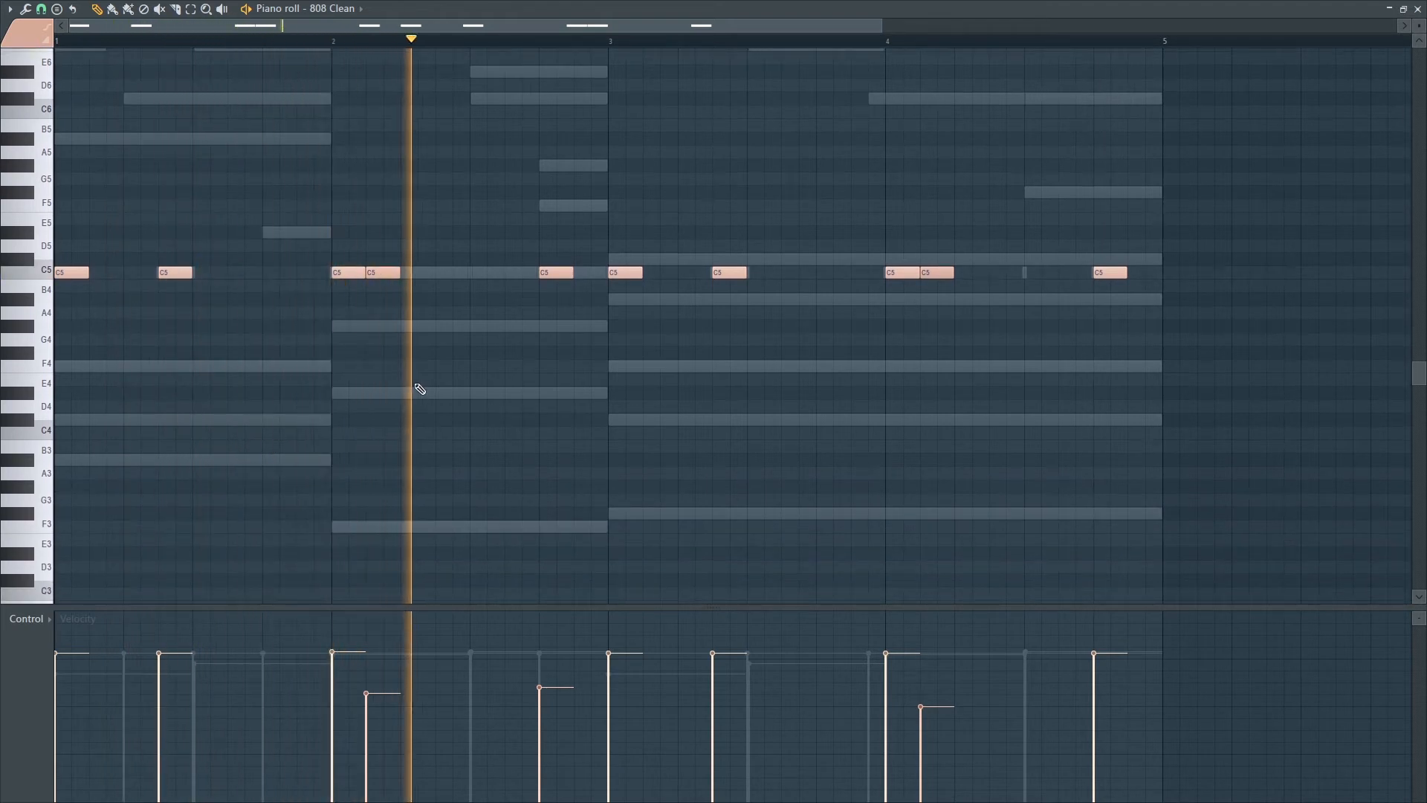
{"action": "key", "text": "space"}
{"action": "left_click_drag", "start_coordinate": [73, 272], "coordinate": [122, 376]}
{"action": "key", "text": "space"}
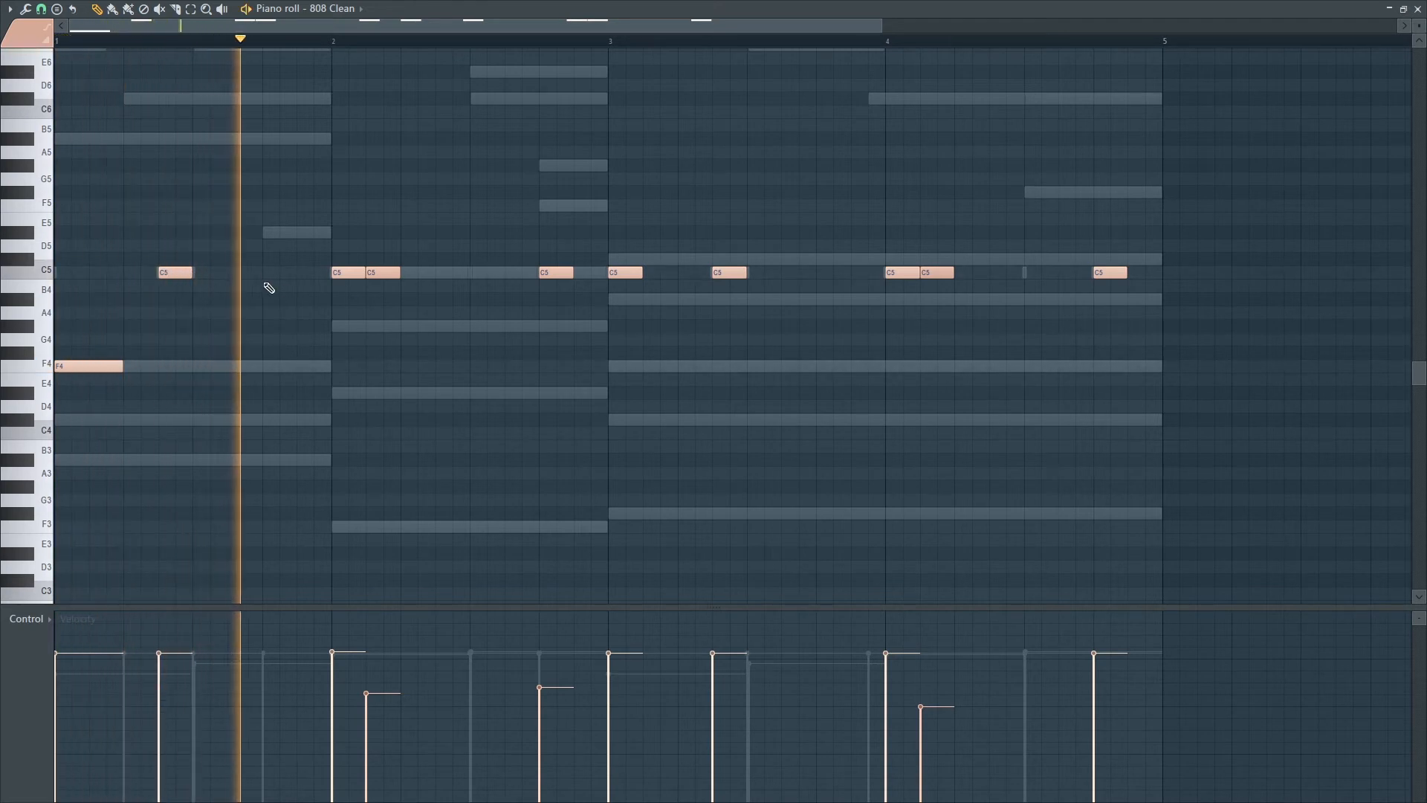
Move bar 2's second note to G#4 at six steps long, delete its last note, and make bar 3's first note a one-beat C#5.
{"action": "left_click_drag", "start_coordinate": [383, 273], "coordinate": [388, 325]}
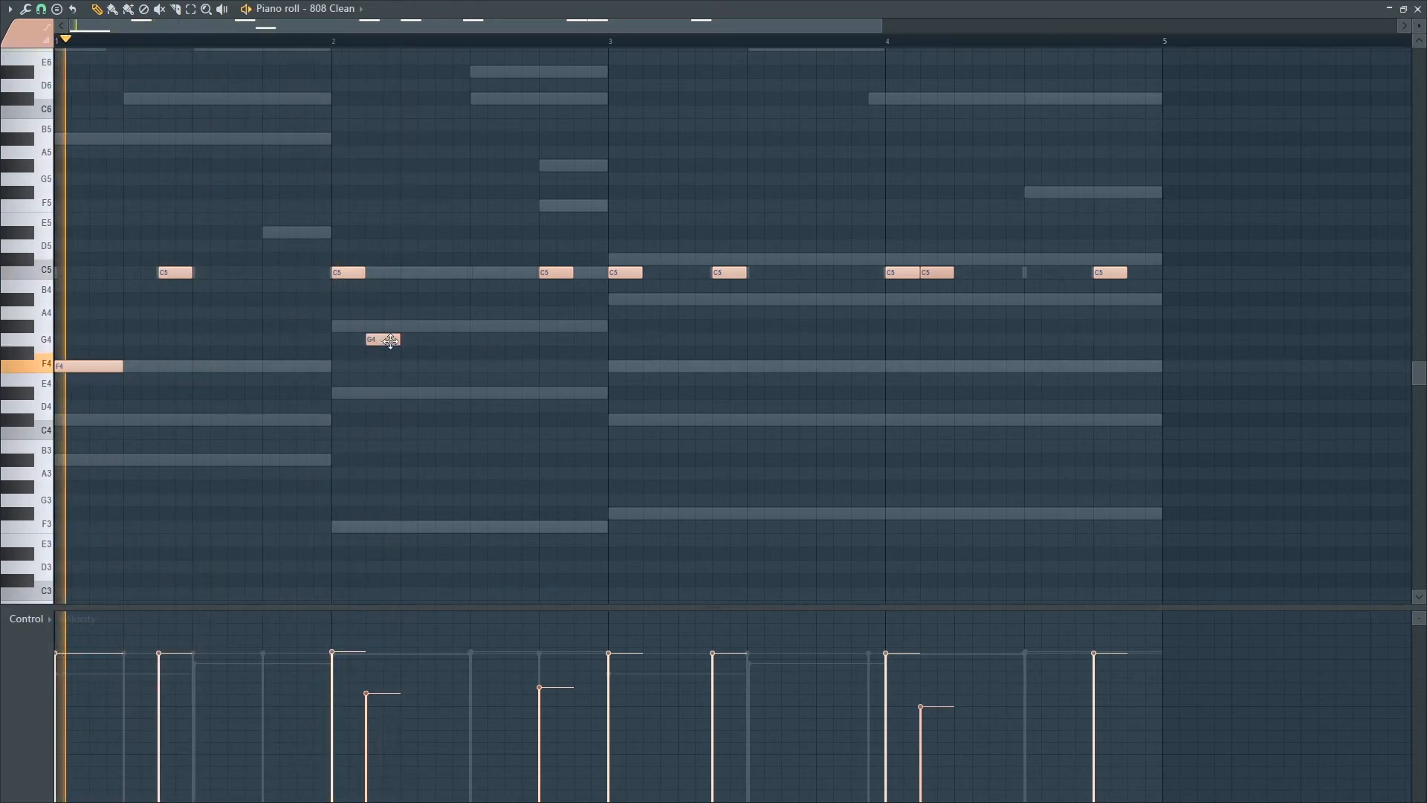
{"action": "right_click", "coordinate": [559, 272]}
{"action": "mouse_move", "coordinate": [643, 274]}
{"action": "left_mouse_down"}
{"action": "mouse_move", "coordinate": [677, 275]}
{"action": "mouse_move", "coordinate": [658, 258]}
{"action": "left_mouse_up"}
{"action": "left_click_drag", "start_coordinate": [396, 330], "coordinate": [469, 330]}
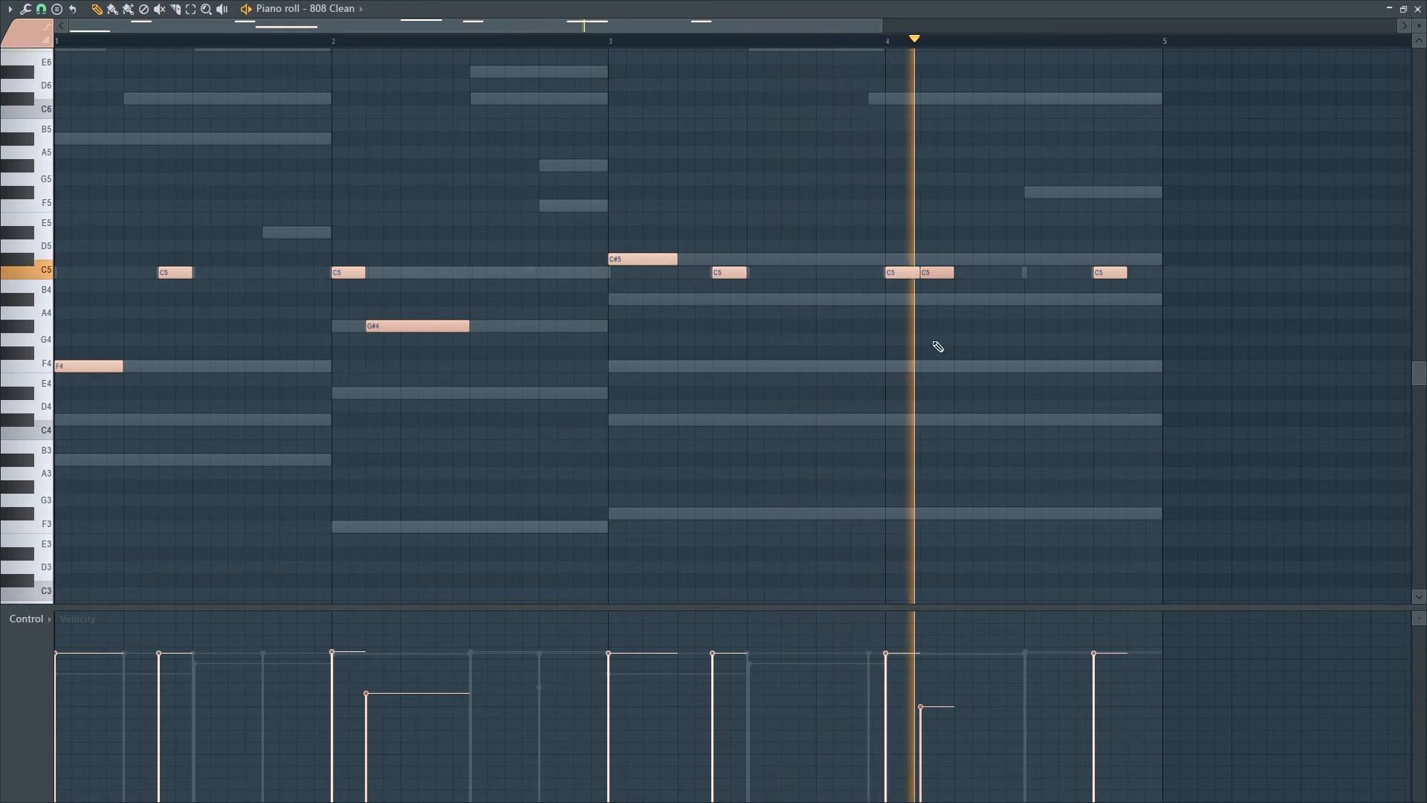
Raise the last 808 note of bar 4 to F#5 and extend it to the end of the bar.
{"action": "key", "text": "space"}
{"action": "key", "text": "space"}
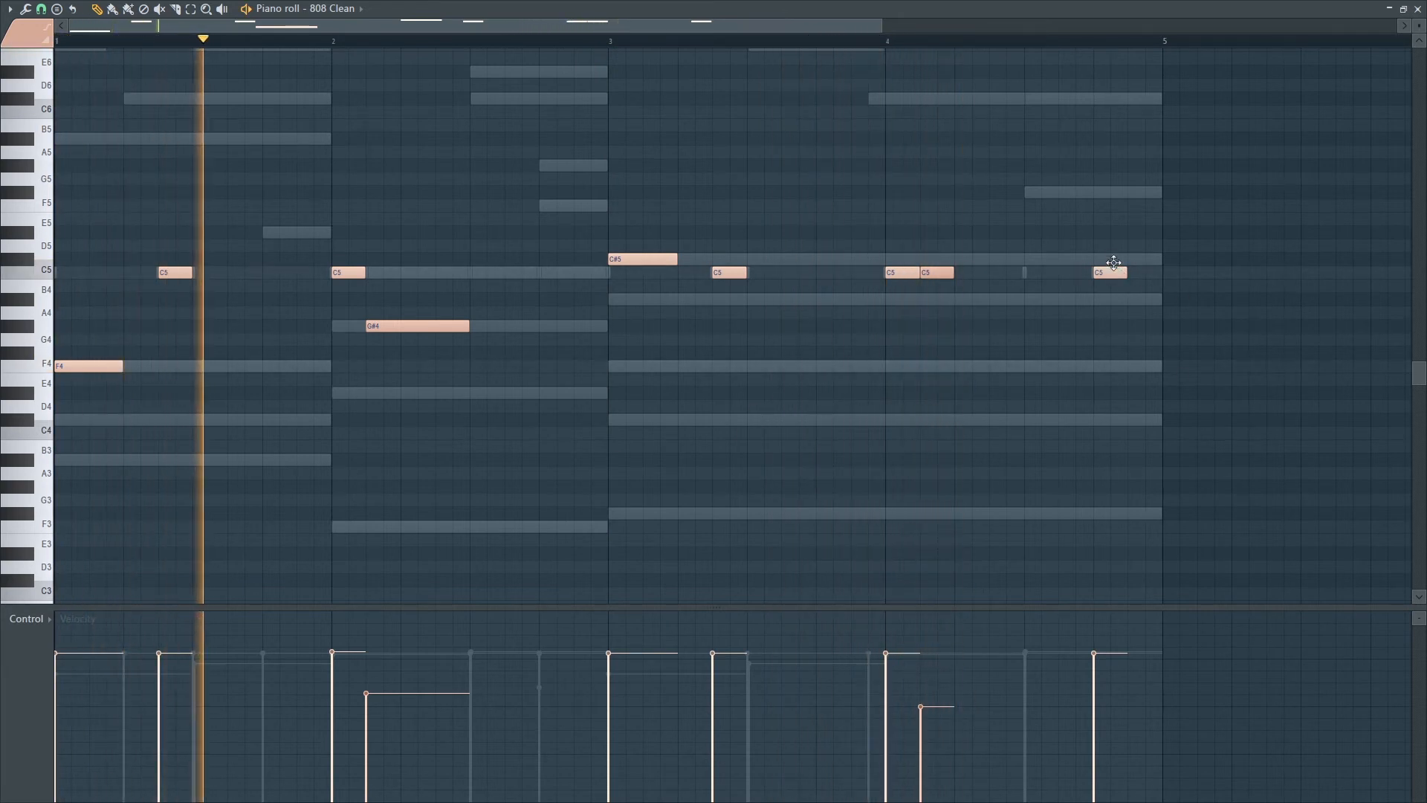
{"action": "left_click_drag", "start_coordinate": [1120, 272], "coordinate": [1161, 192]}
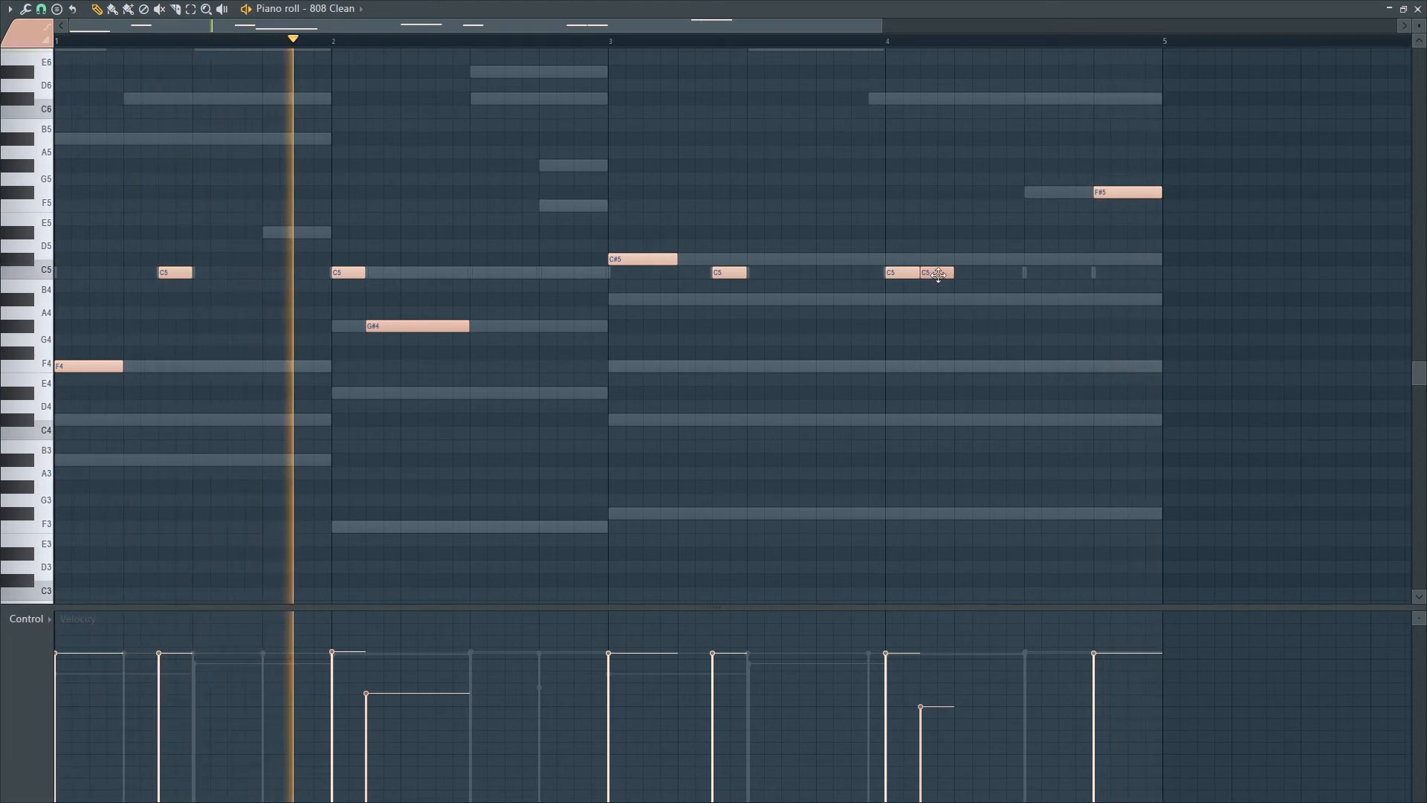
Lower the second 808 note of bar 4 to F4, reduce its velocity slightly, and close the piano roll.
{"action": "left_click_drag", "start_coordinate": [940, 275], "coordinate": [944, 301]}
{"action": "left_click", "coordinate": [960, 722]}
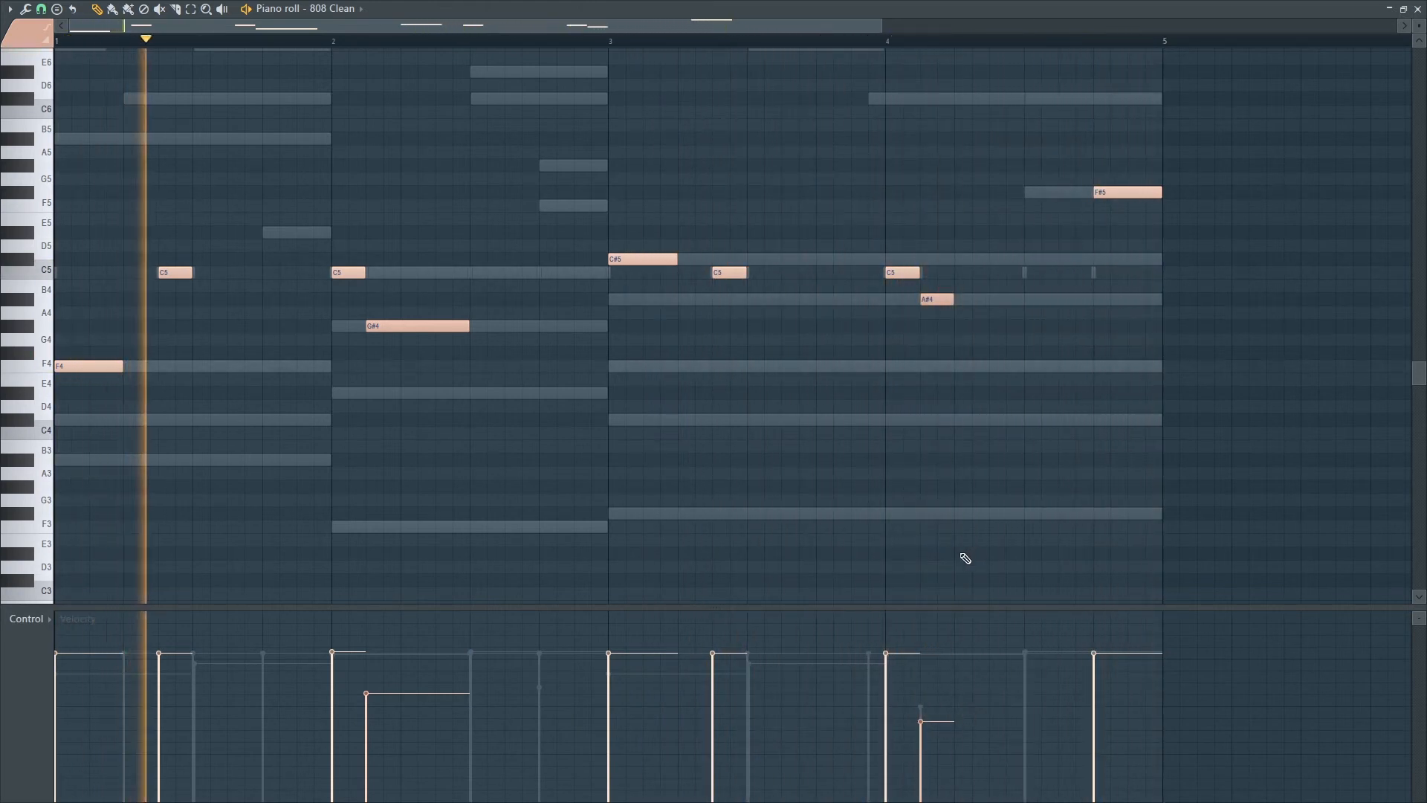
{"action": "left_click_drag", "start_coordinate": [941, 299], "coordinate": [940, 366]}
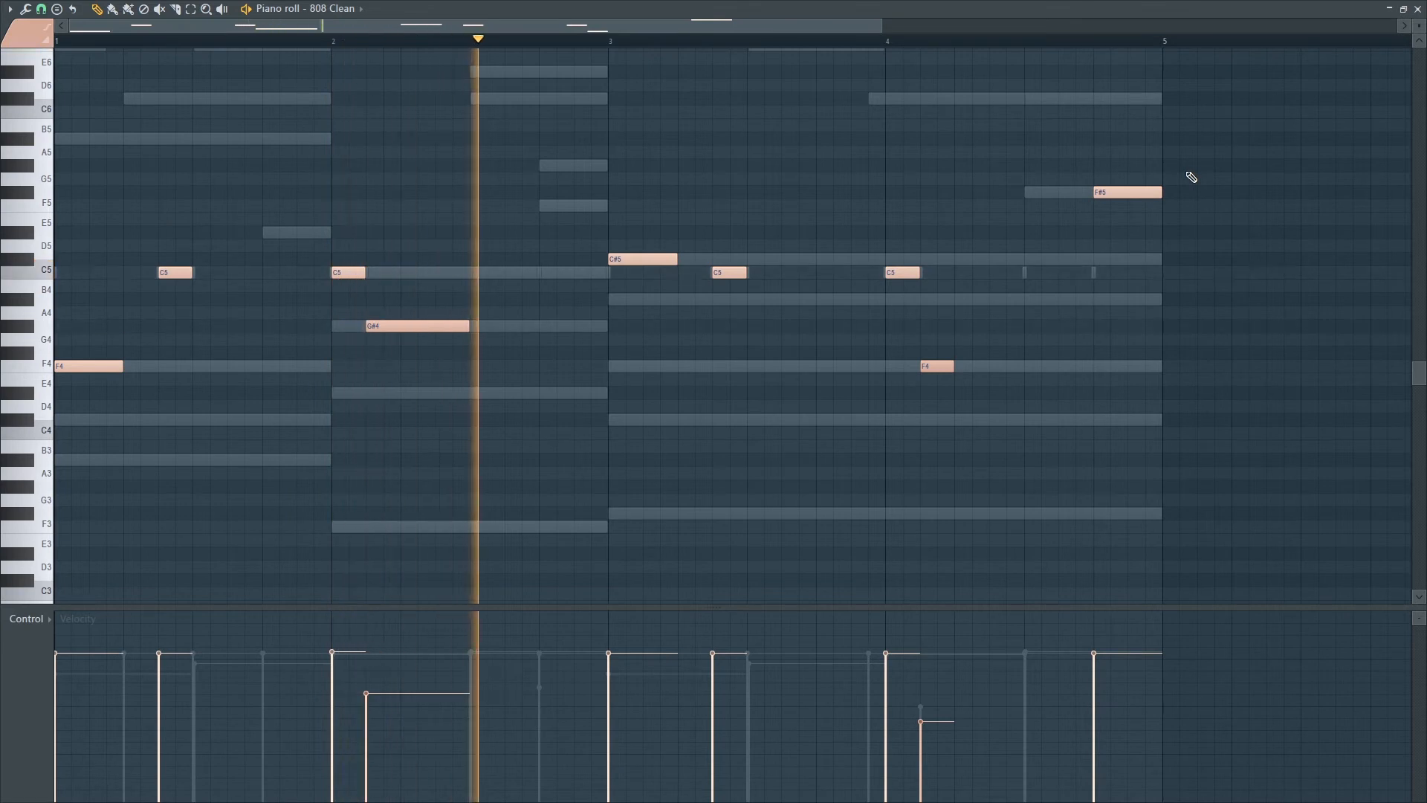
{"action": "key", "text": "space"}
{"action": "left_click", "coordinate": [1418, 7]}
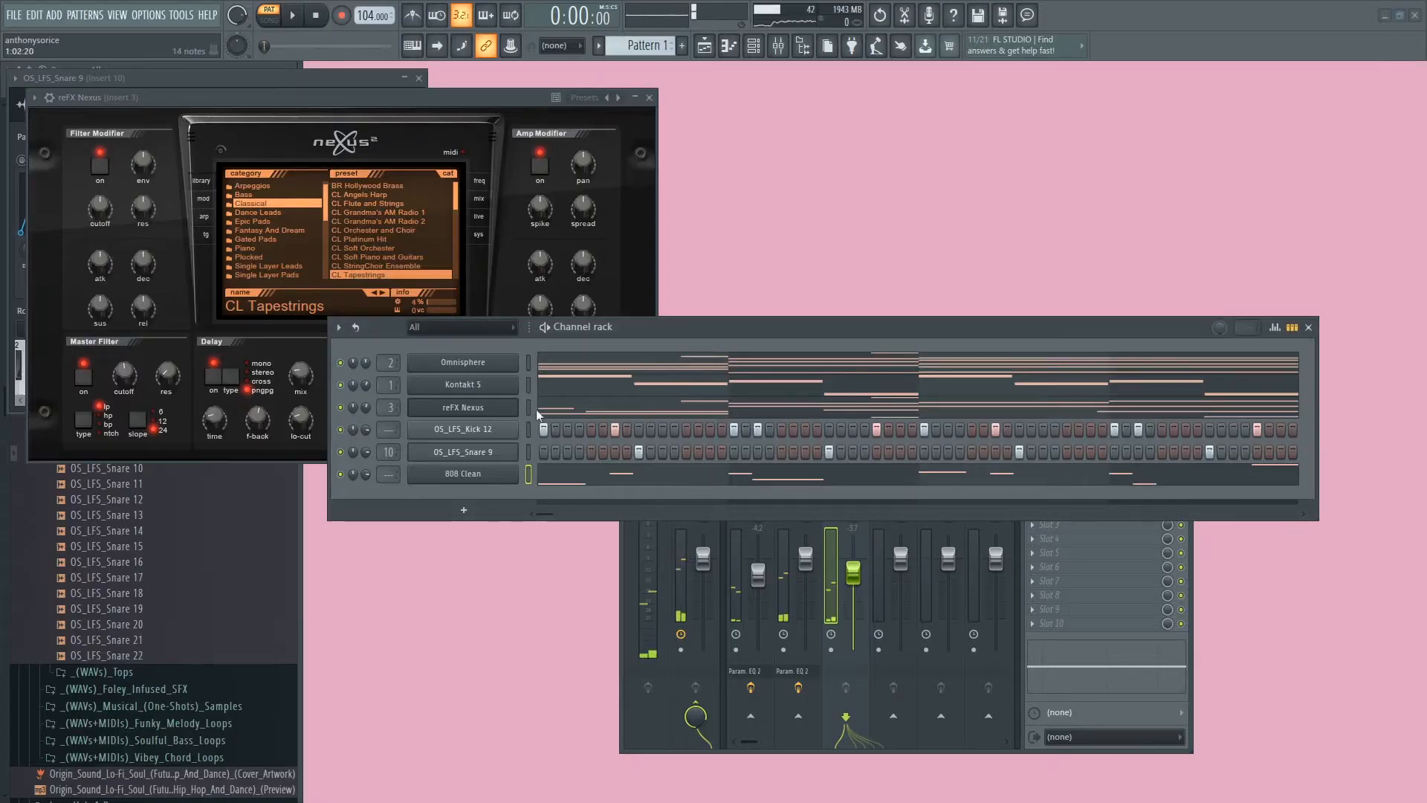
Raise 808 Clean's Saturate macro slightly, adjust its volume envelope release while auditioning the pattern, and close the open instrument windows.
{"action": "left_click", "coordinate": [462, 473]}
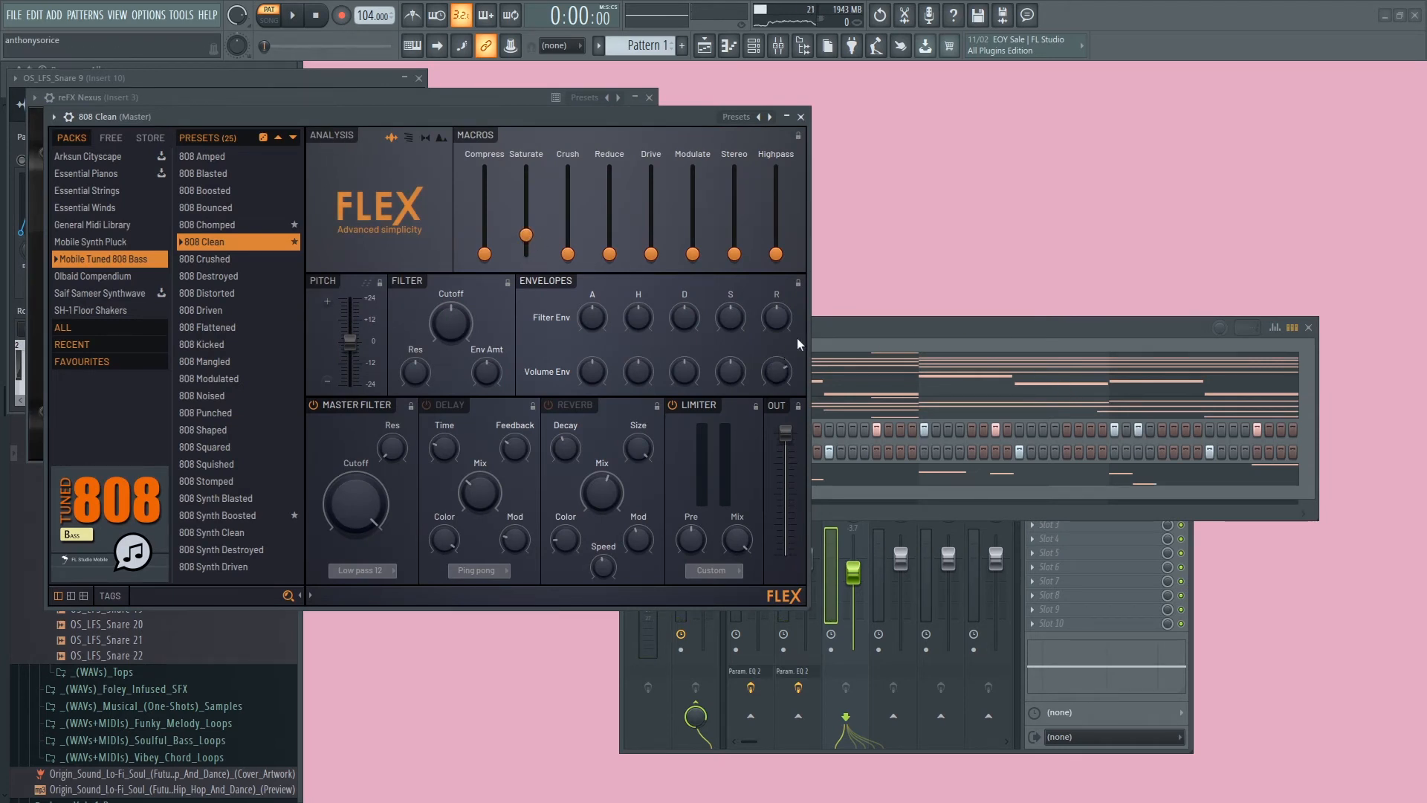
{"action": "left_click", "coordinate": [886, 324]}
{"action": "key", "text": "space"}
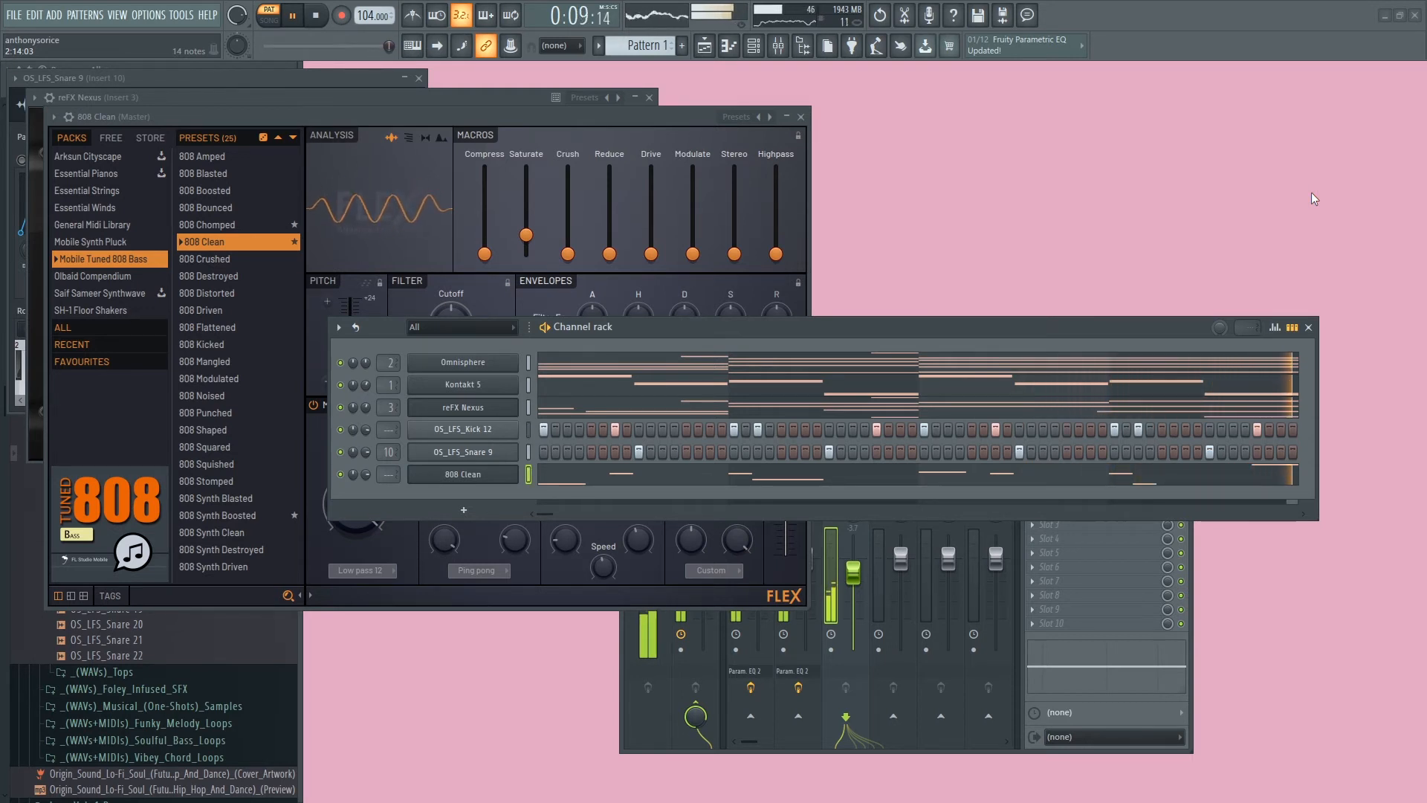
{"action": "key", "text": "space"}
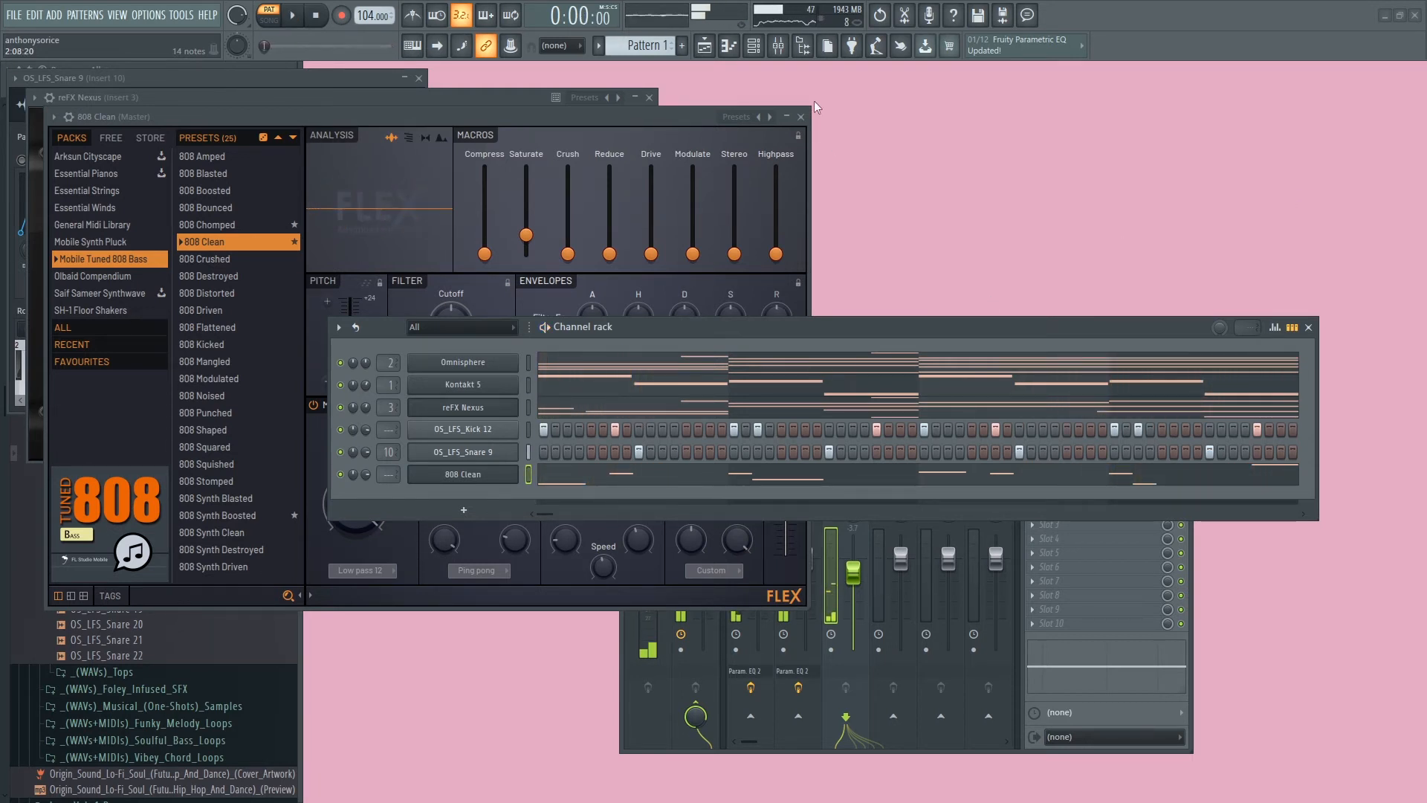
{"action": "left_click", "coordinate": [798, 120]}
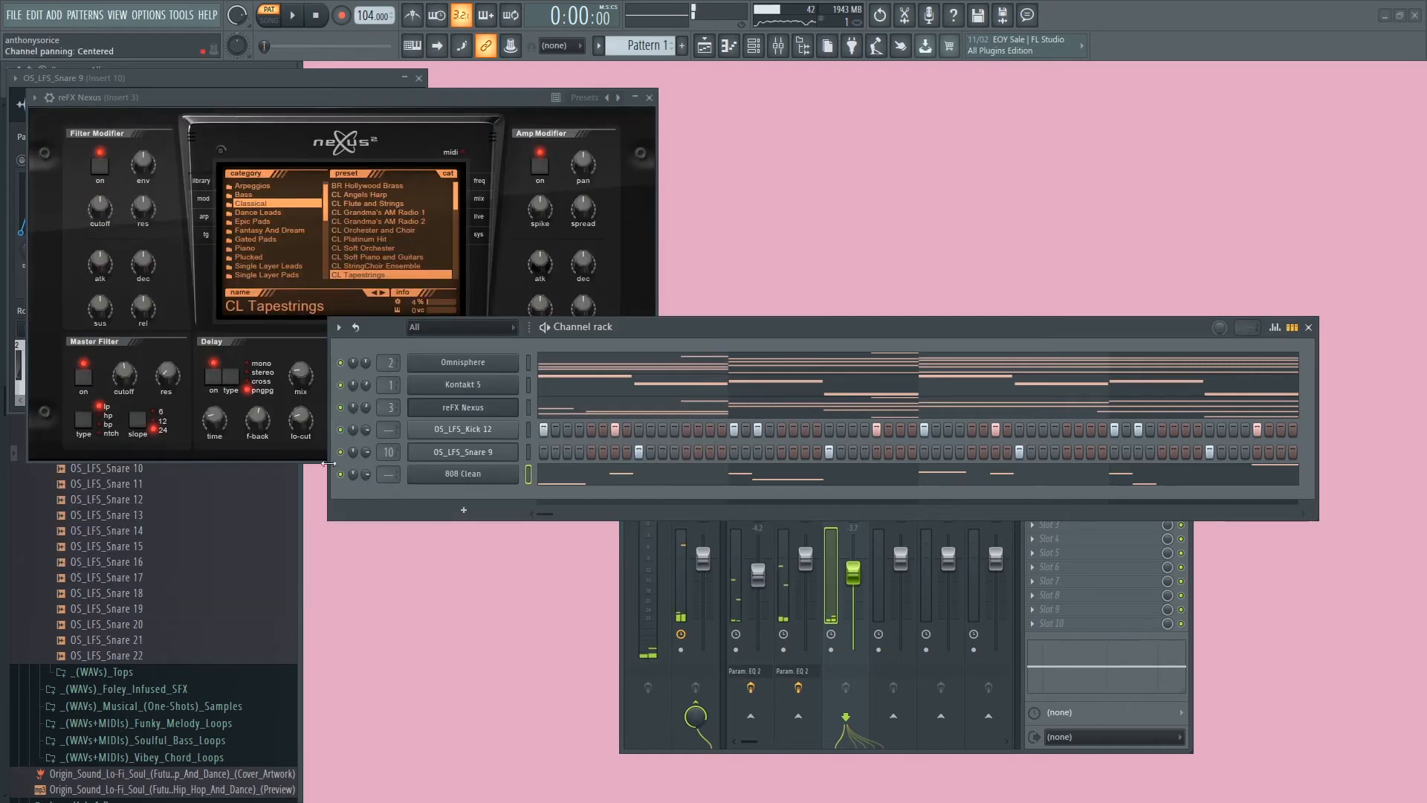
{"action": "left_click", "coordinate": [649, 98]}
{"action": "left_click", "coordinate": [418, 78]}
Add the ClosedHH 808 1 V2 sample from the Night Music 808 hats folder as a channel above OS_LFS_Snare 9.
{"action": "scroll", "coordinate": [191, 309], "scroll_direction": "down", "scroll_amount": 9}
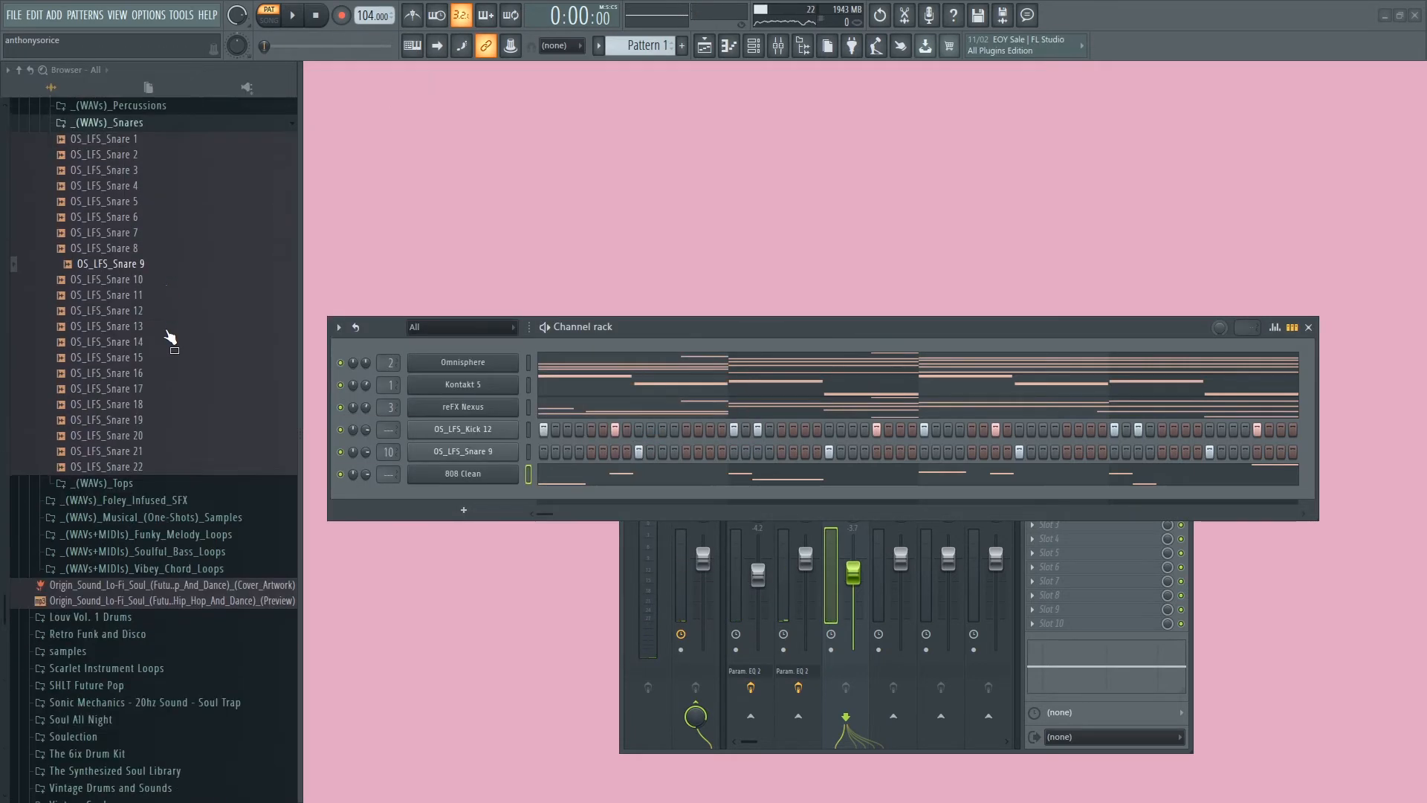
{"action": "scroll", "coordinate": [126, 643], "scroll_direction": "up", "scroll_amount": 15}
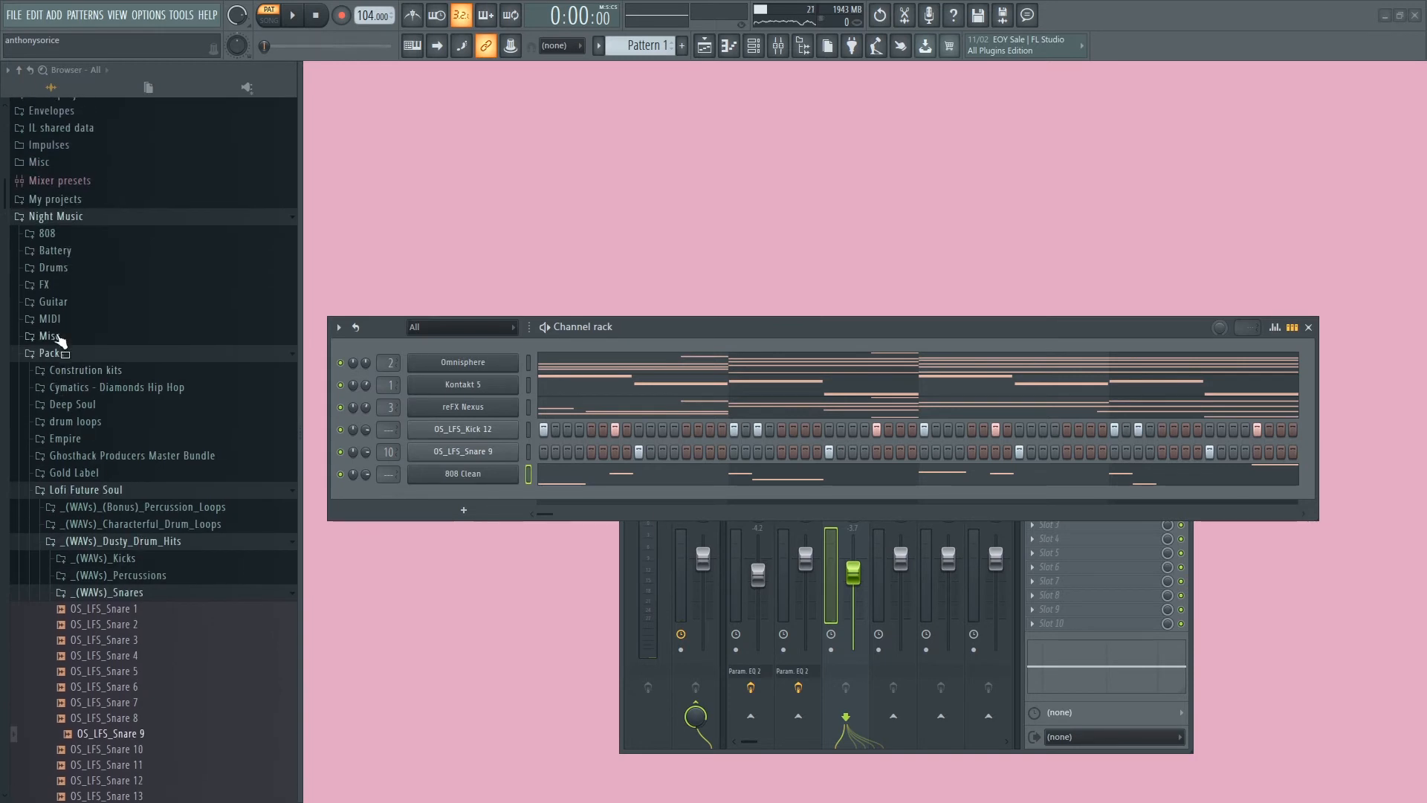
{"action": "left_click", "coordinate": [74, 234]}
{"action": "left_click", "coordinate": [85, 271]}
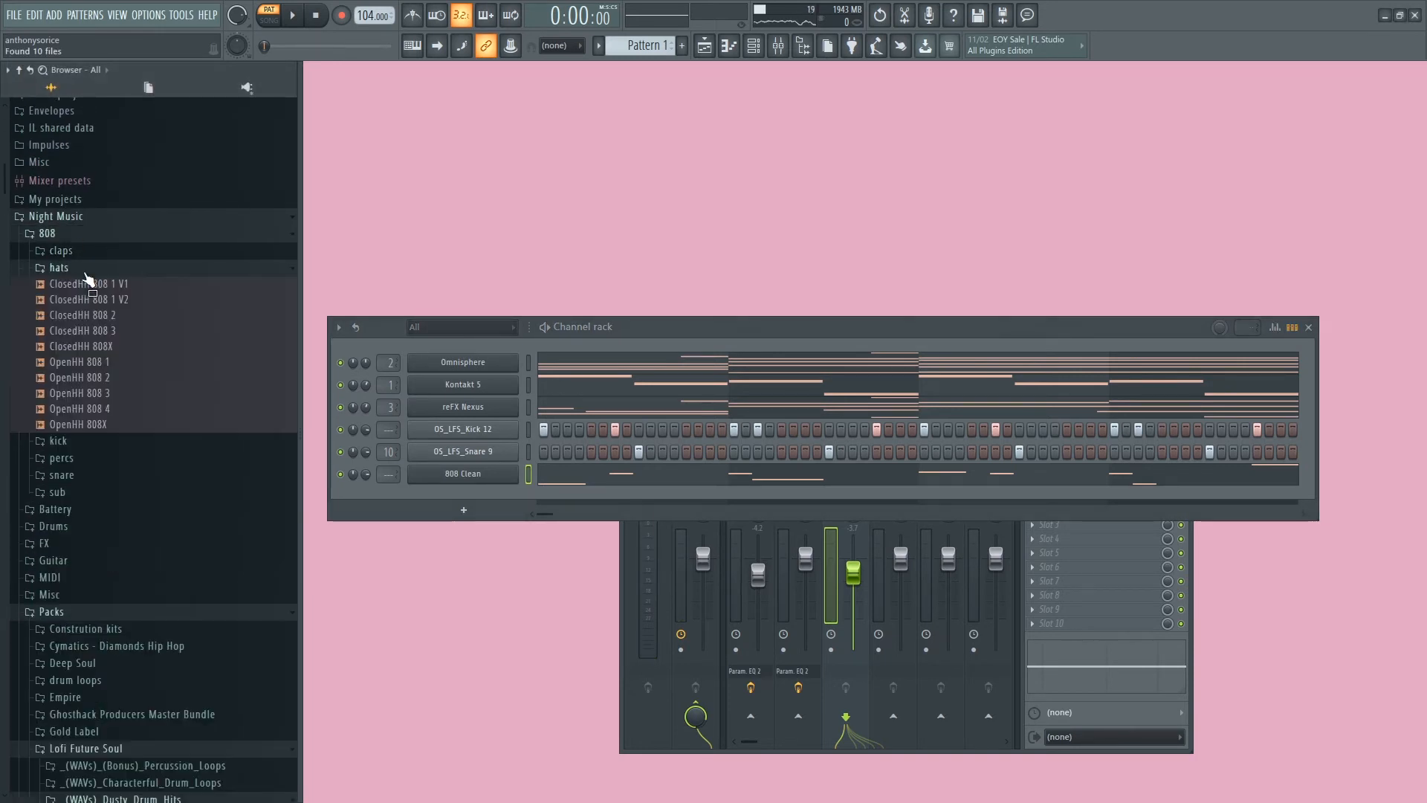
{"action": "left_click_drag", "start_coordinate": [94, 306], "coordinate": [496, 510]}
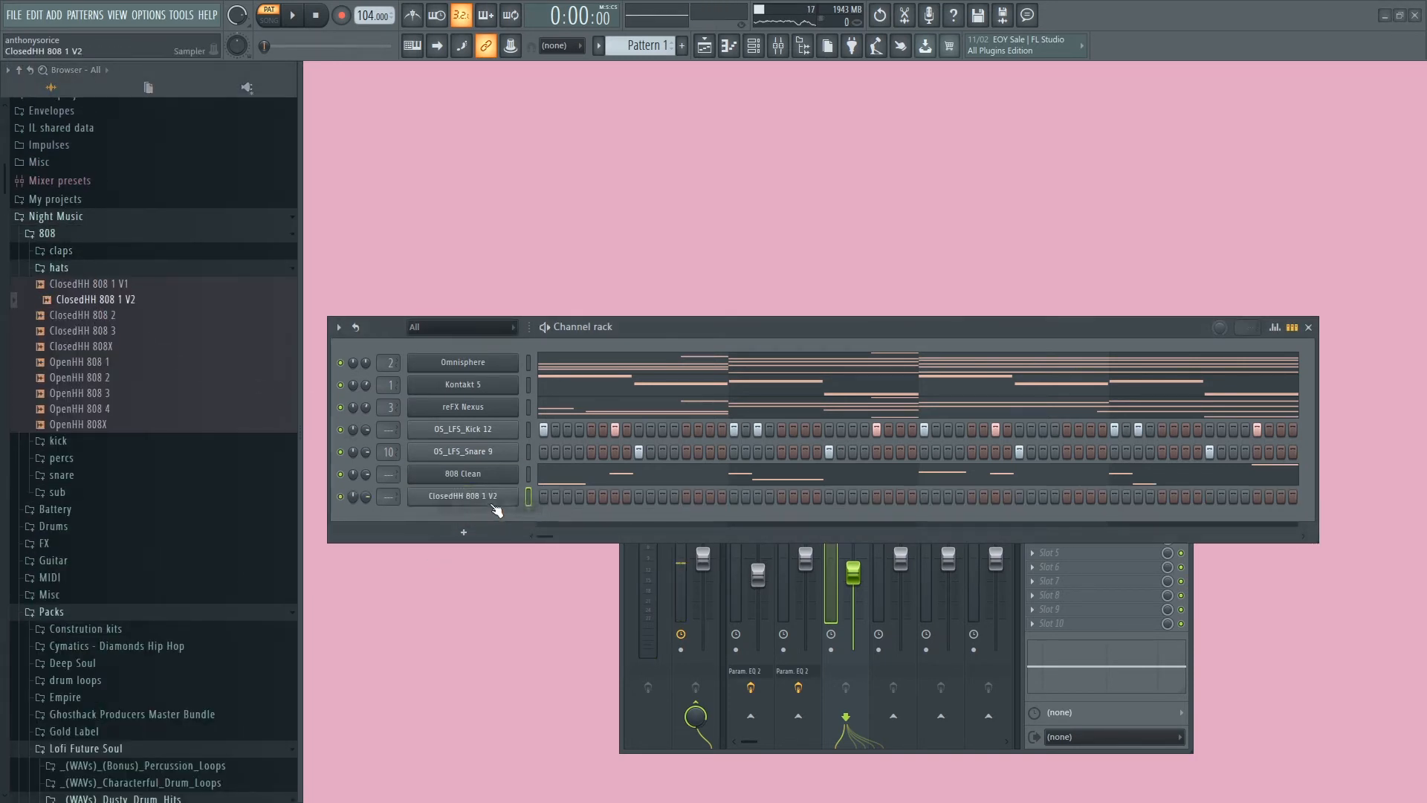
{"action": "key", "text": "alt+Up"}
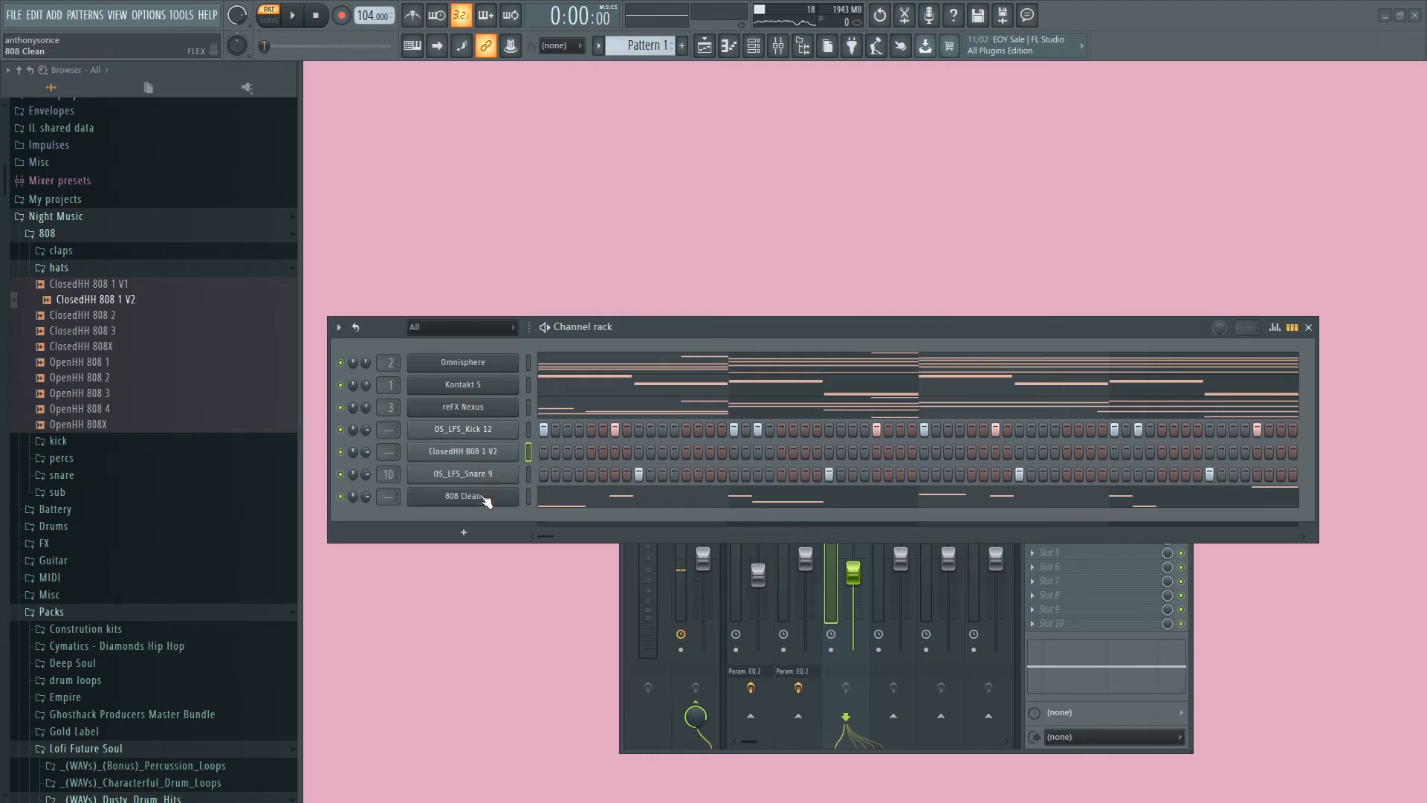
Place ClosedHH 808 1 V2 hits on all four beats of bar 1, with softer velocities on beats 2 and 4.
{"action": "right_click", "coordinate": [476, 449]}
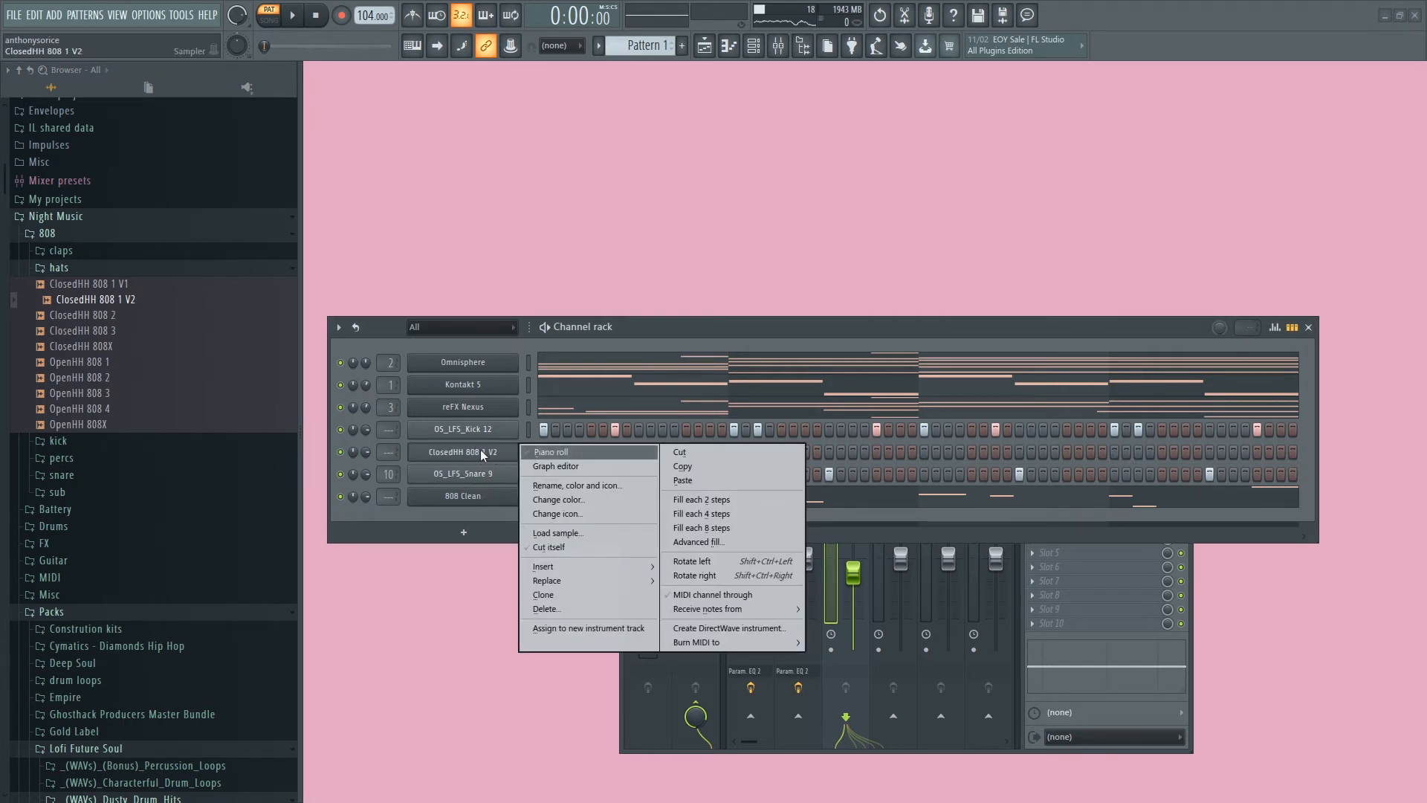
{"action": "left_click", "coordinate": [572, 451]}
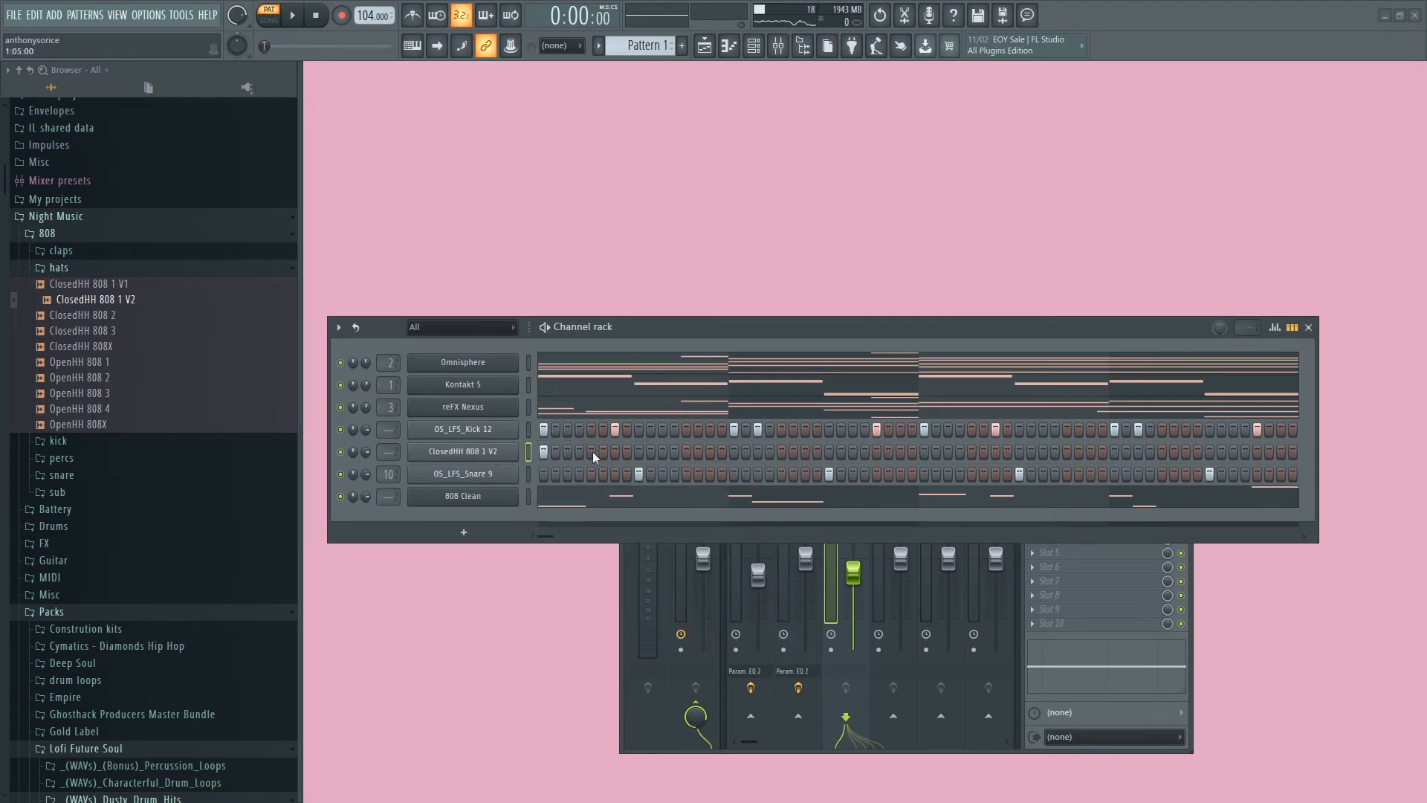
{"action": "left_click", "coordinate": [592, 452]}
{"action": "left_click", "coordinate": [638, 452]}
{"action": "right_click", "coordinate": [468, 455]}
{"action": "left_click", "coordinate": [555, 453]}
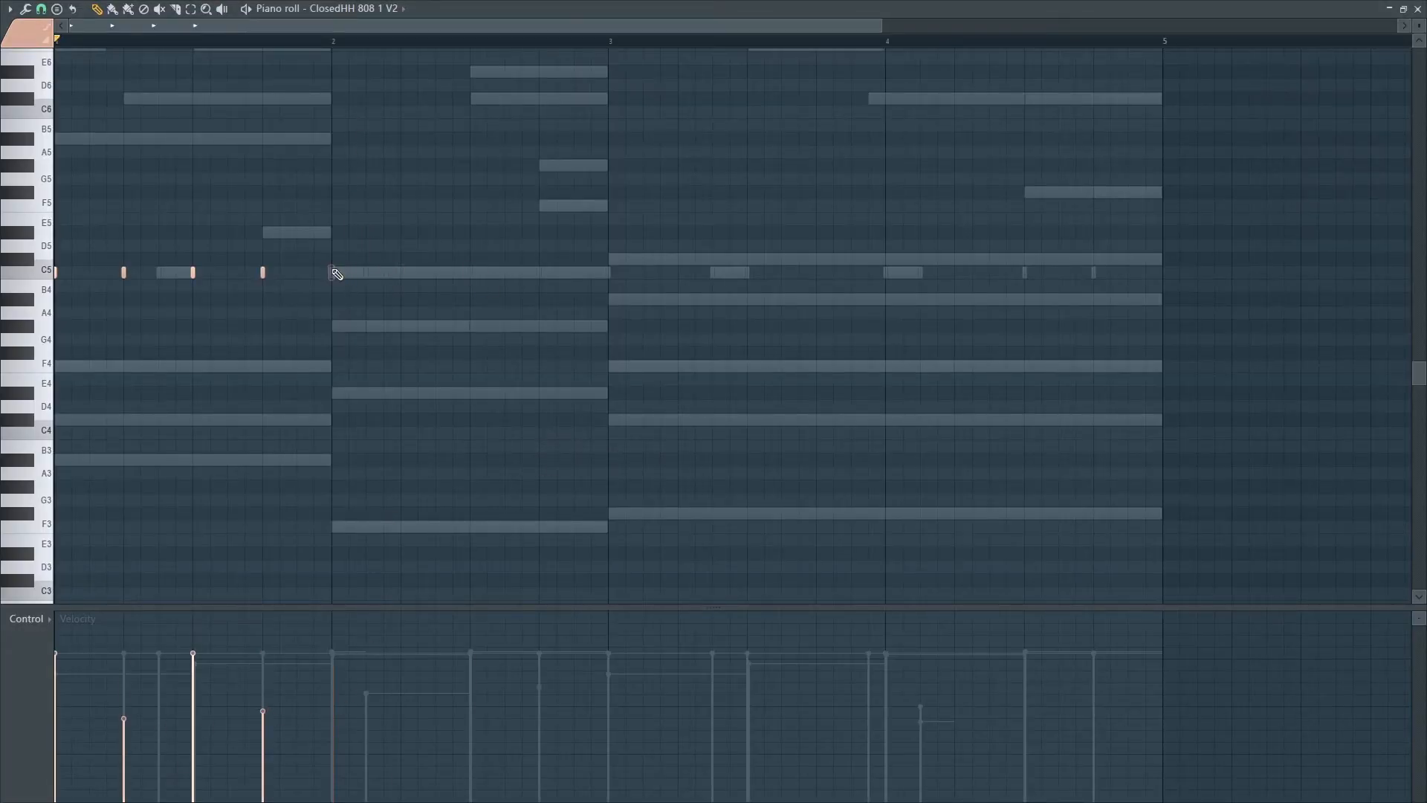
Duplicate the bar 1 hi-hat notes into bars 2 to 4, clear the selection, and close the piano roll.
{"action": "left_click_drag", "start_coordinate": [334, 46], "coordinate": [56, 46]}
{"action": "key", "text": "ctrl+b"}
{"action": "key", "text": "ctrl+b"}
{"action": "key", "text": "ctrl+b"}
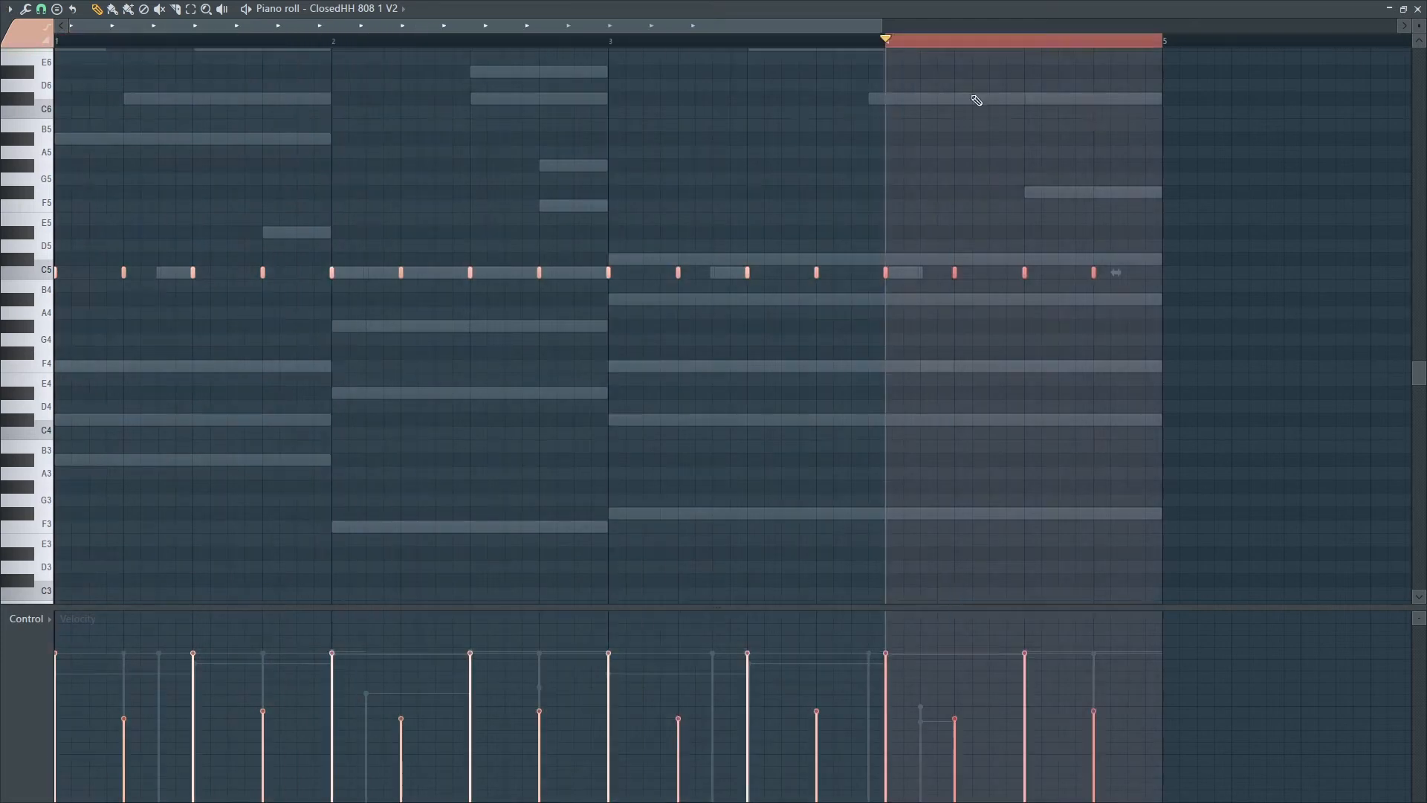
{"action": "left_click", "coordinate": [929, 42]}
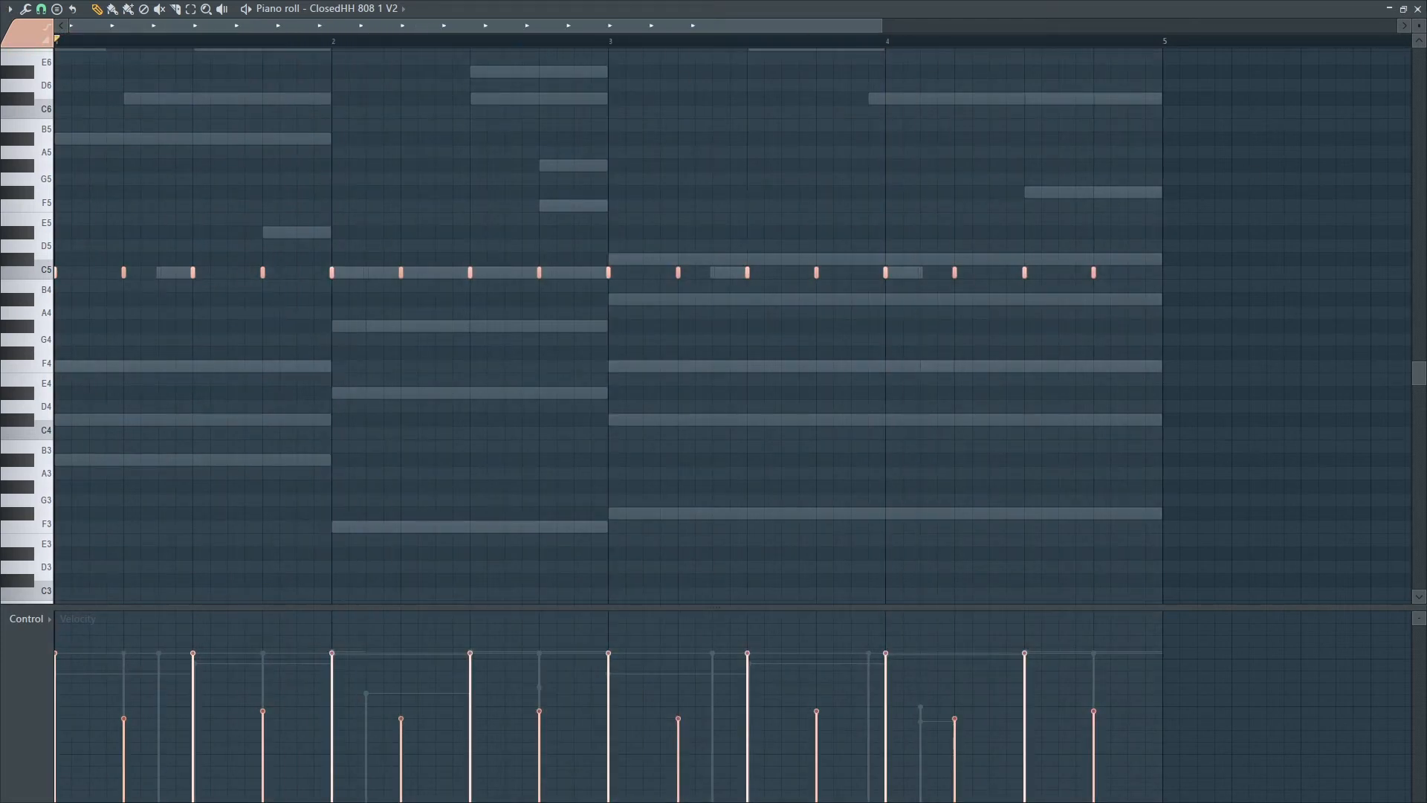
{"action": "left_click", "coordinate": [1416, 8]}
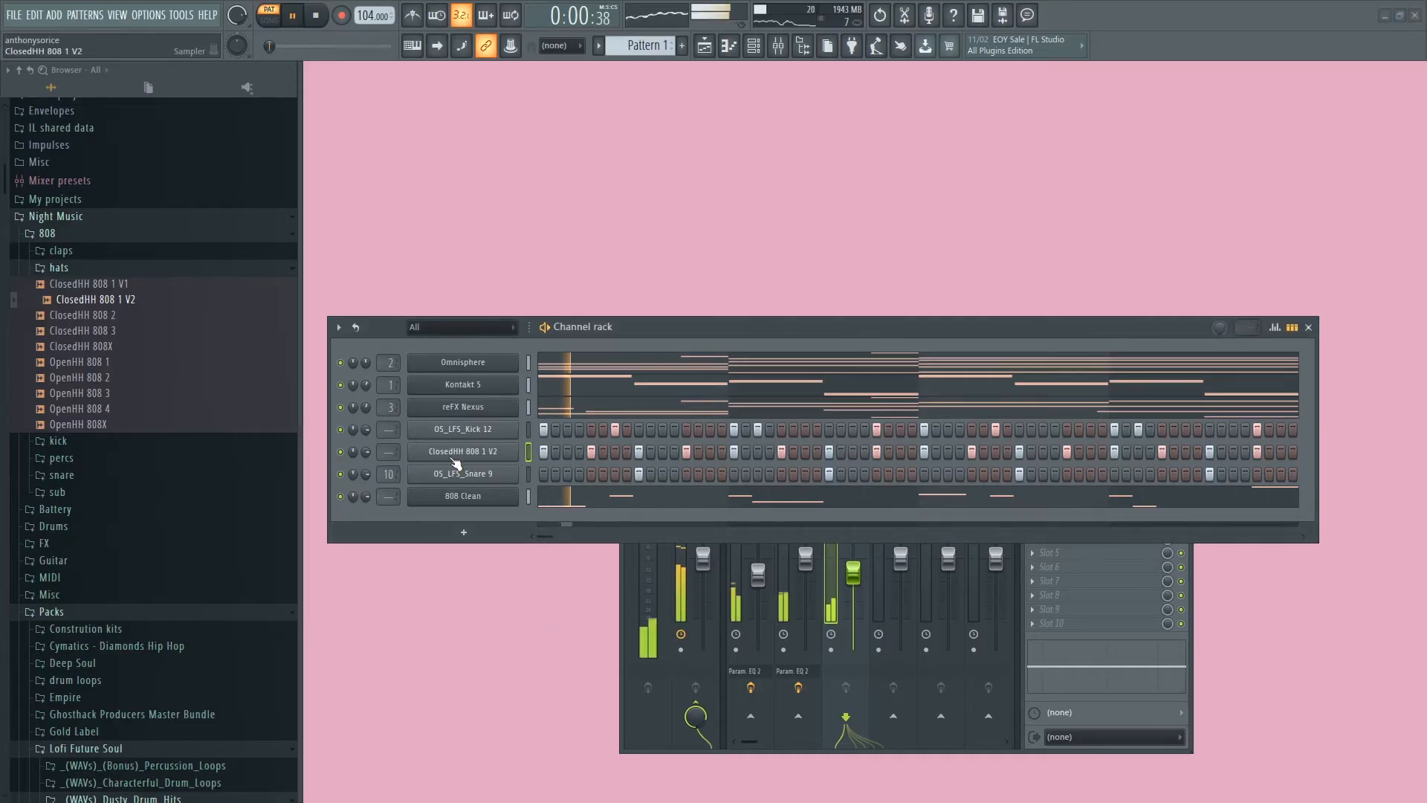
Add pitched hi-hat fills in bar 1: A#4 halfway after beat 3, then A#4 and F4 on the two sixteenths after beat 4.
{"action": "right_click", "coordinate": [456, 455]}
{"action": "left_click", "coordinate": [565, 451]}
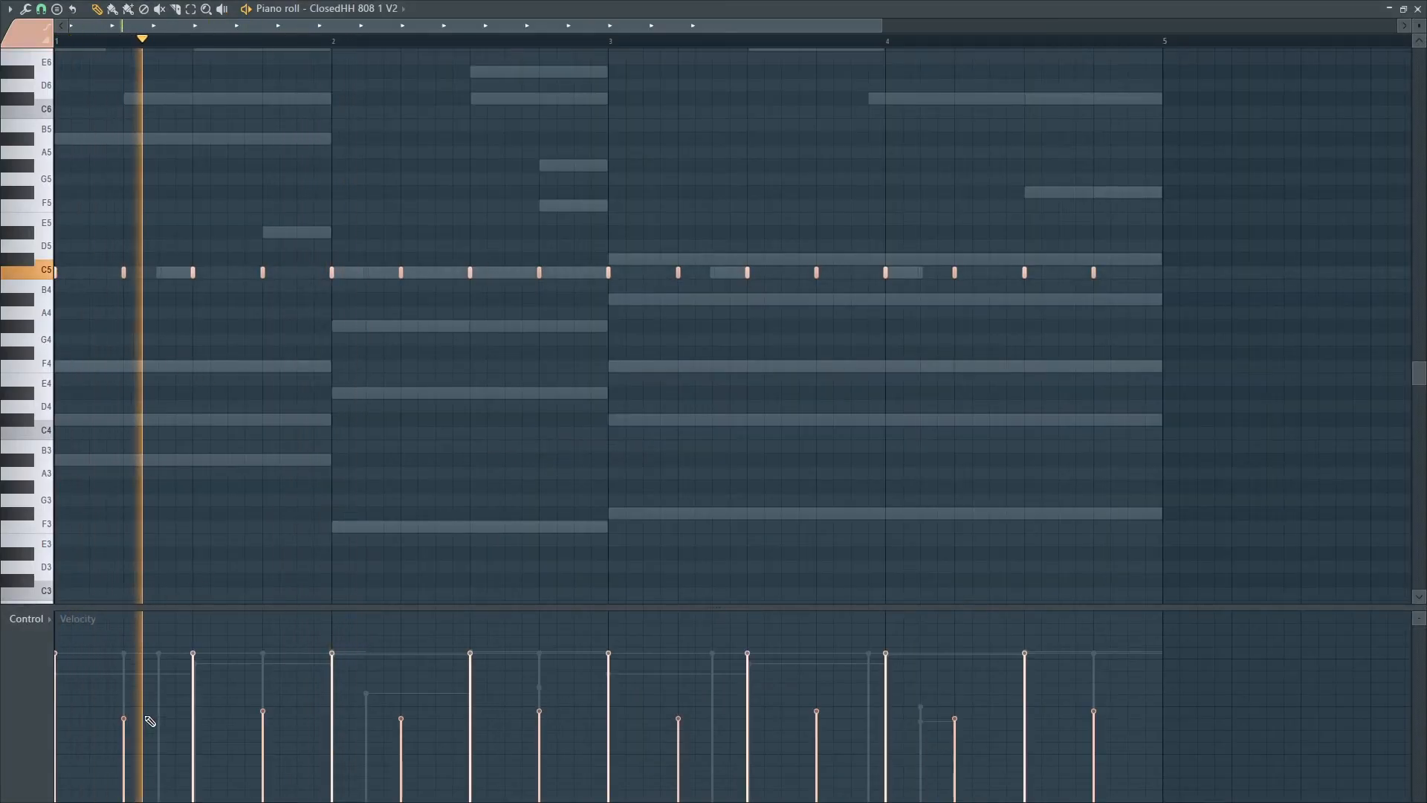
{"action": "left_click_drag", "start_coordinate": [245, 275], "coordinate": [241, 208]}
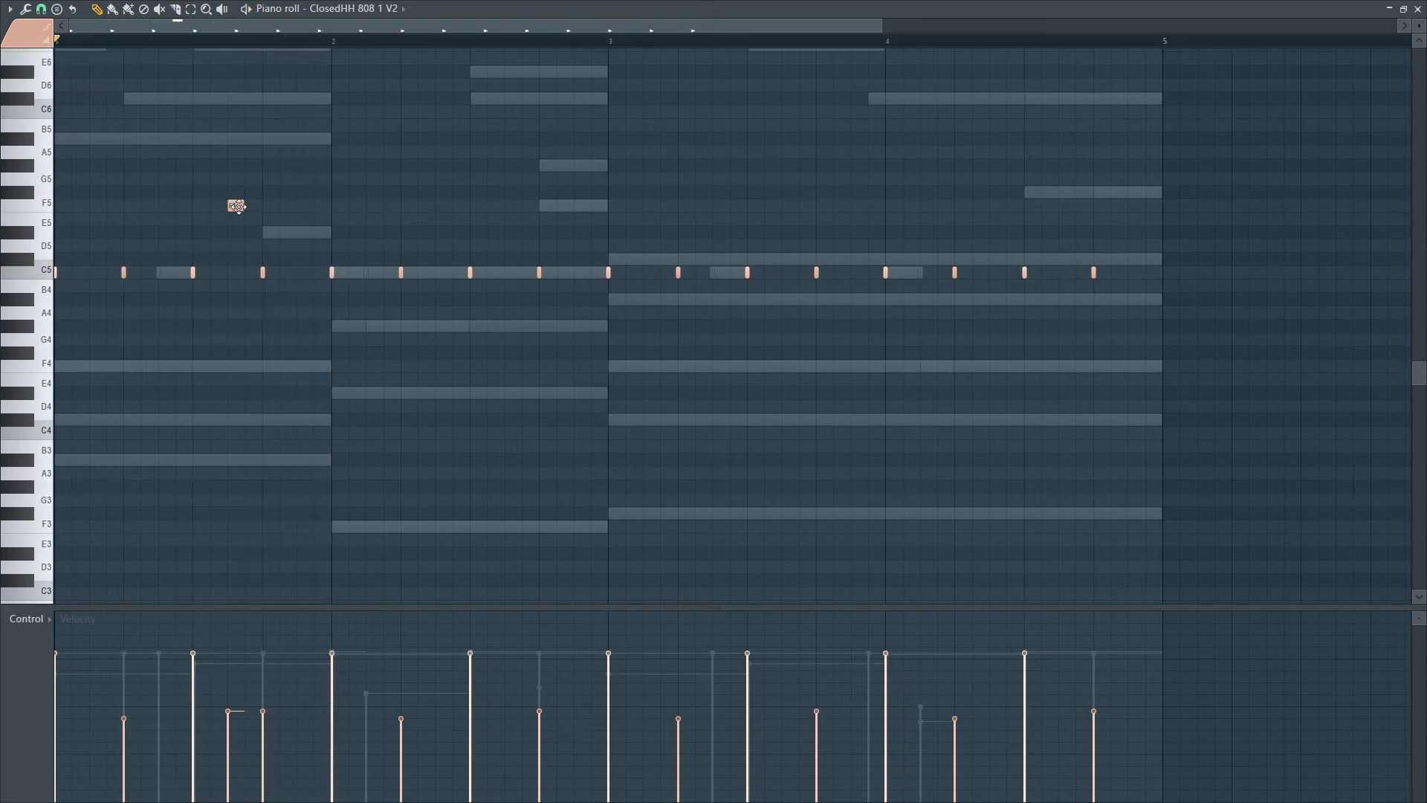
{"action": "left_click_drag", "start_coordinate": [235, 300], "coordinate": [235, 314]}
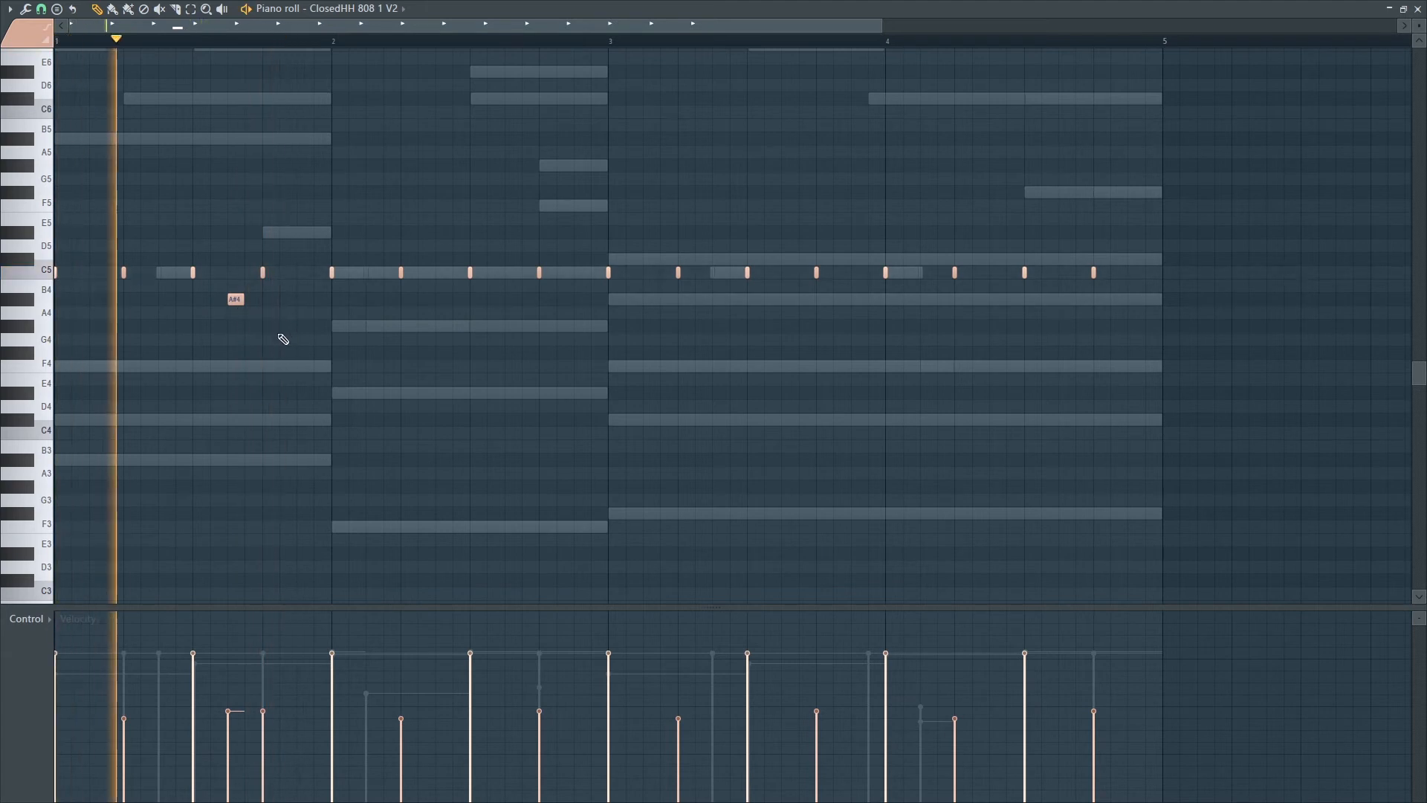
{"action": "left_click", "coordinate": [287, 366]}
{"action": "left_click", "coordinate": [303, 366]}
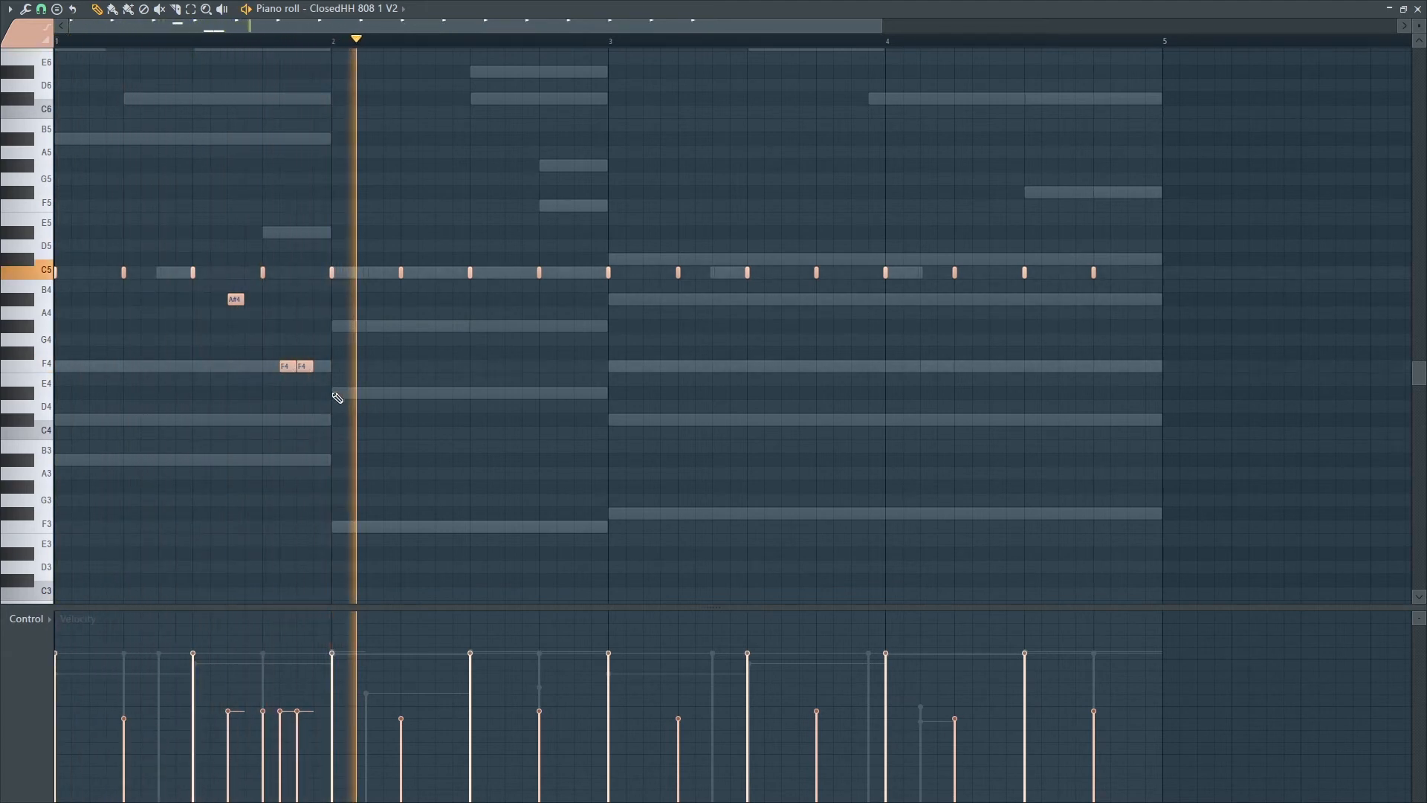
{"action": "left_click_drag", "start_coordinate": [286, 366], "coordinate": [288, 299]}
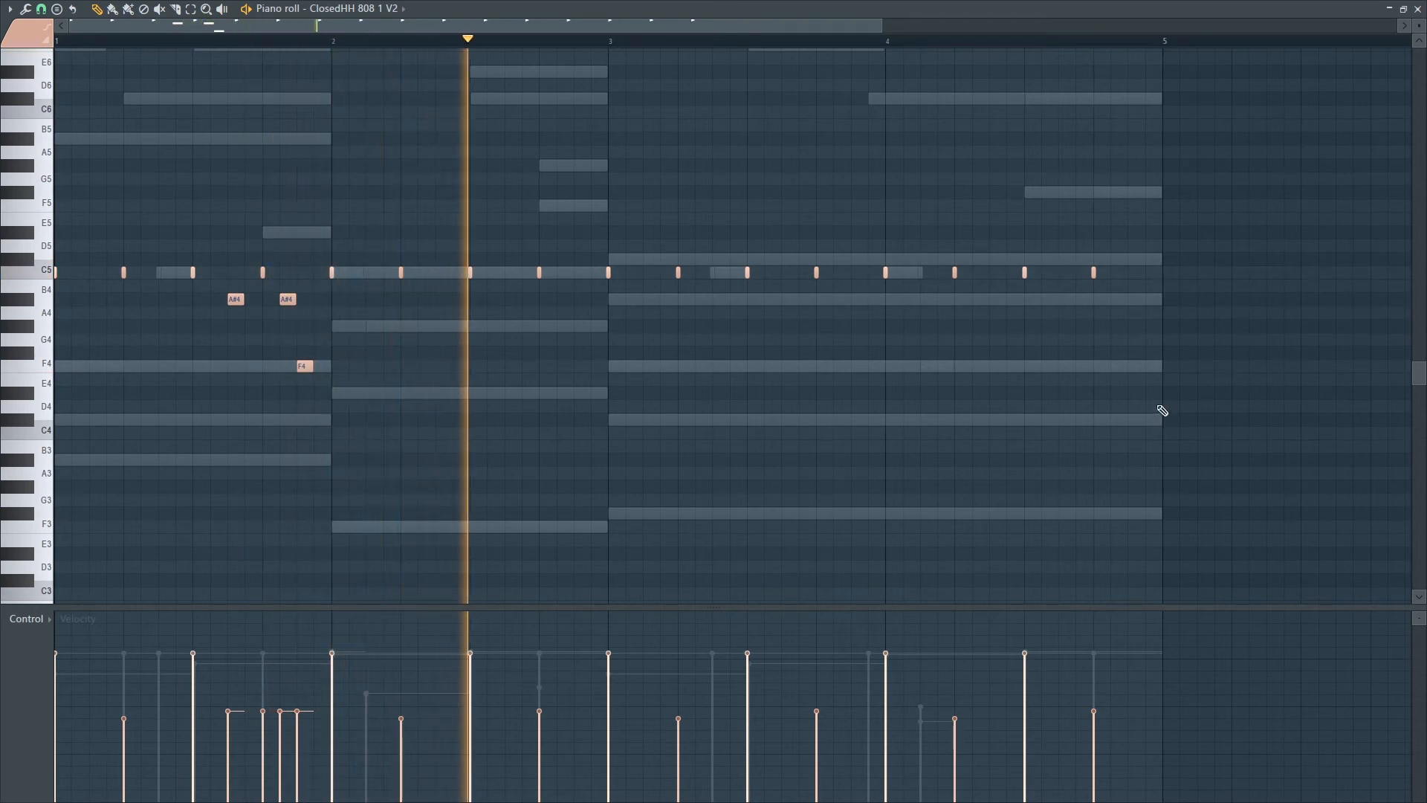
Add A#4 and F#5 hi-hat notes after beat 4 of bar 4 and shape the velocities of these last hits, with F#5 loudest.
{"action": "left_click", "coordinate": [1114, 272]}
{"action": "left_click_drag", "start_coordinate": [1120, 271], "coordinate": [1116, 297]}
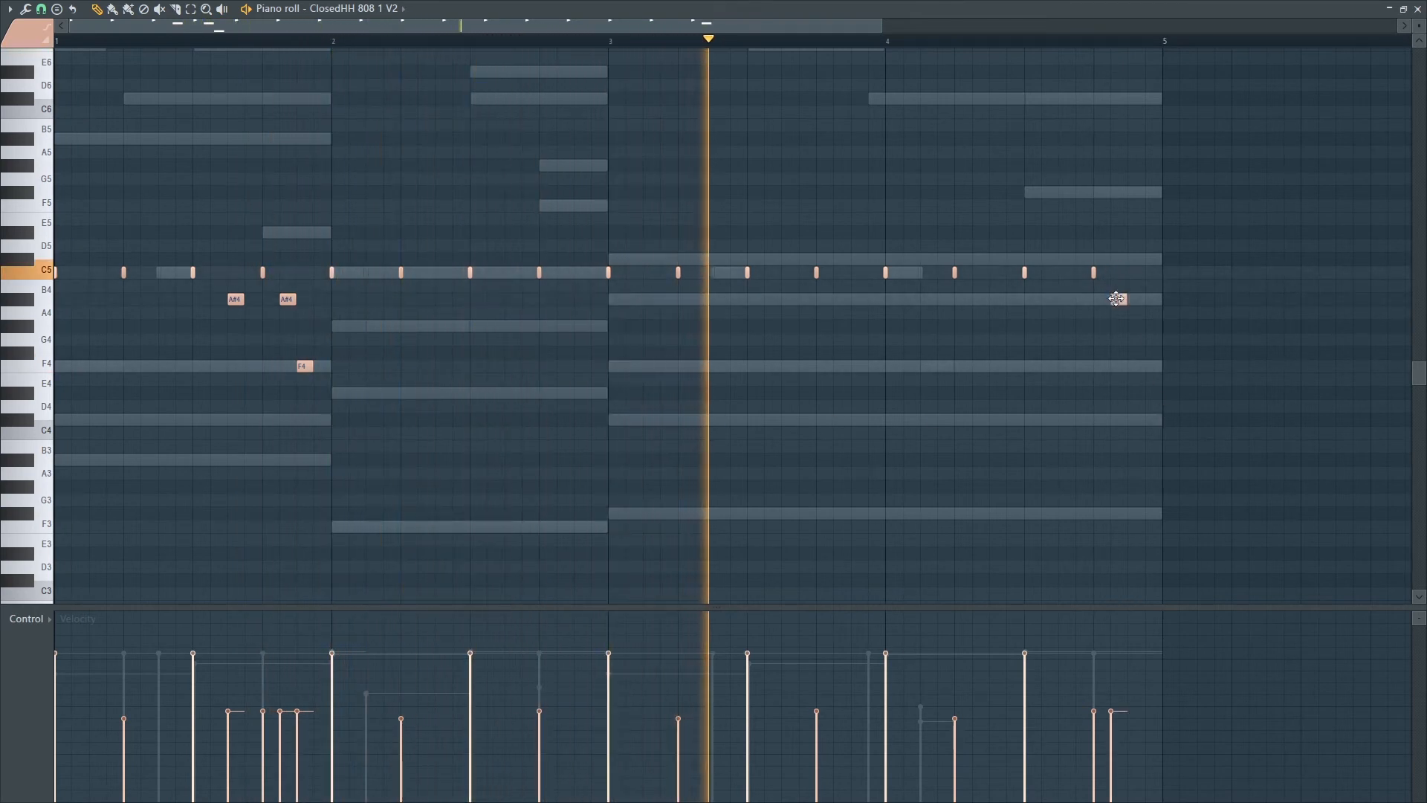
{"action": "left_click", "coordinate": [1135, 191]}
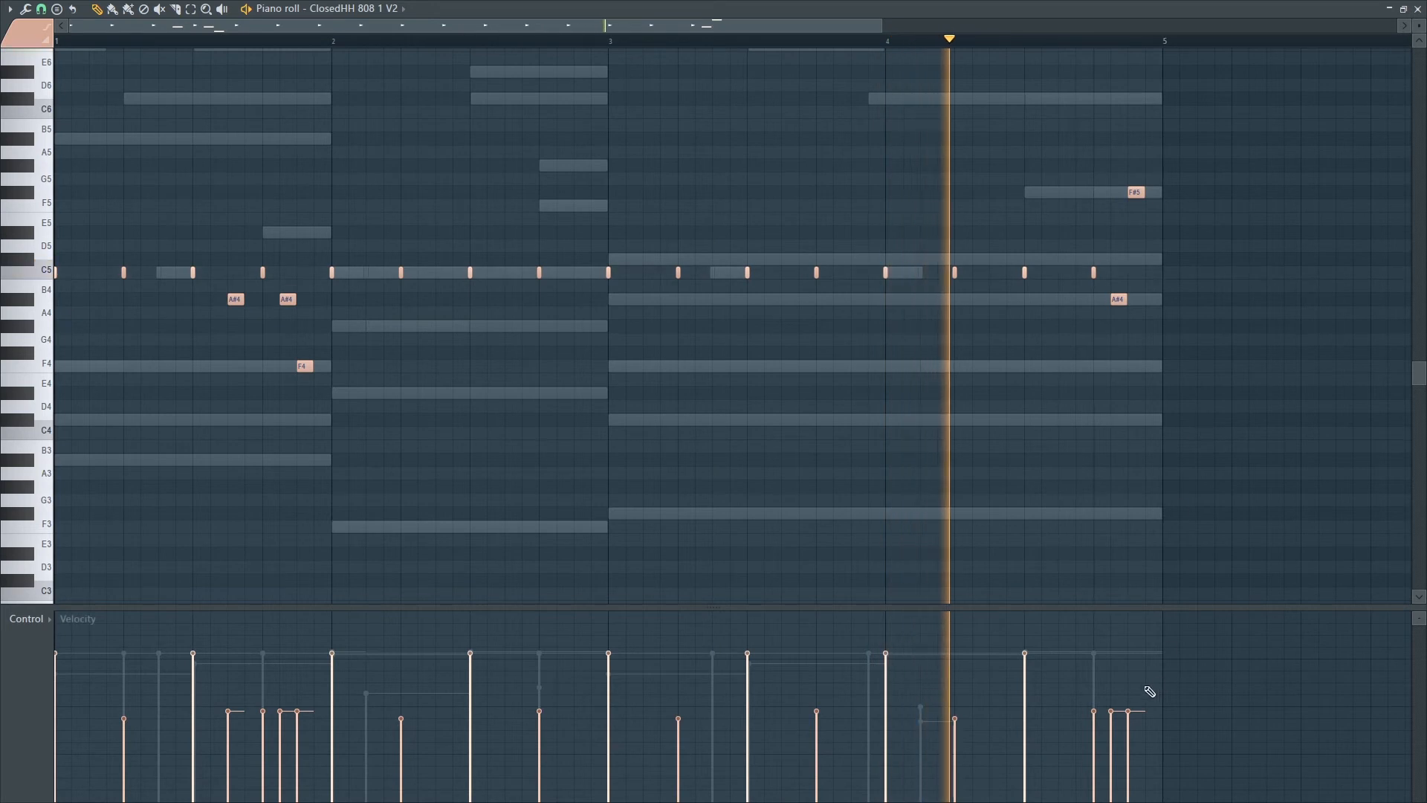
{"action": "left_click_drag", "start_coordinate": [1127, 715], "coordinate": [1094, 689]}
{"action": "left_click", "coordinate": [1111, 716]}
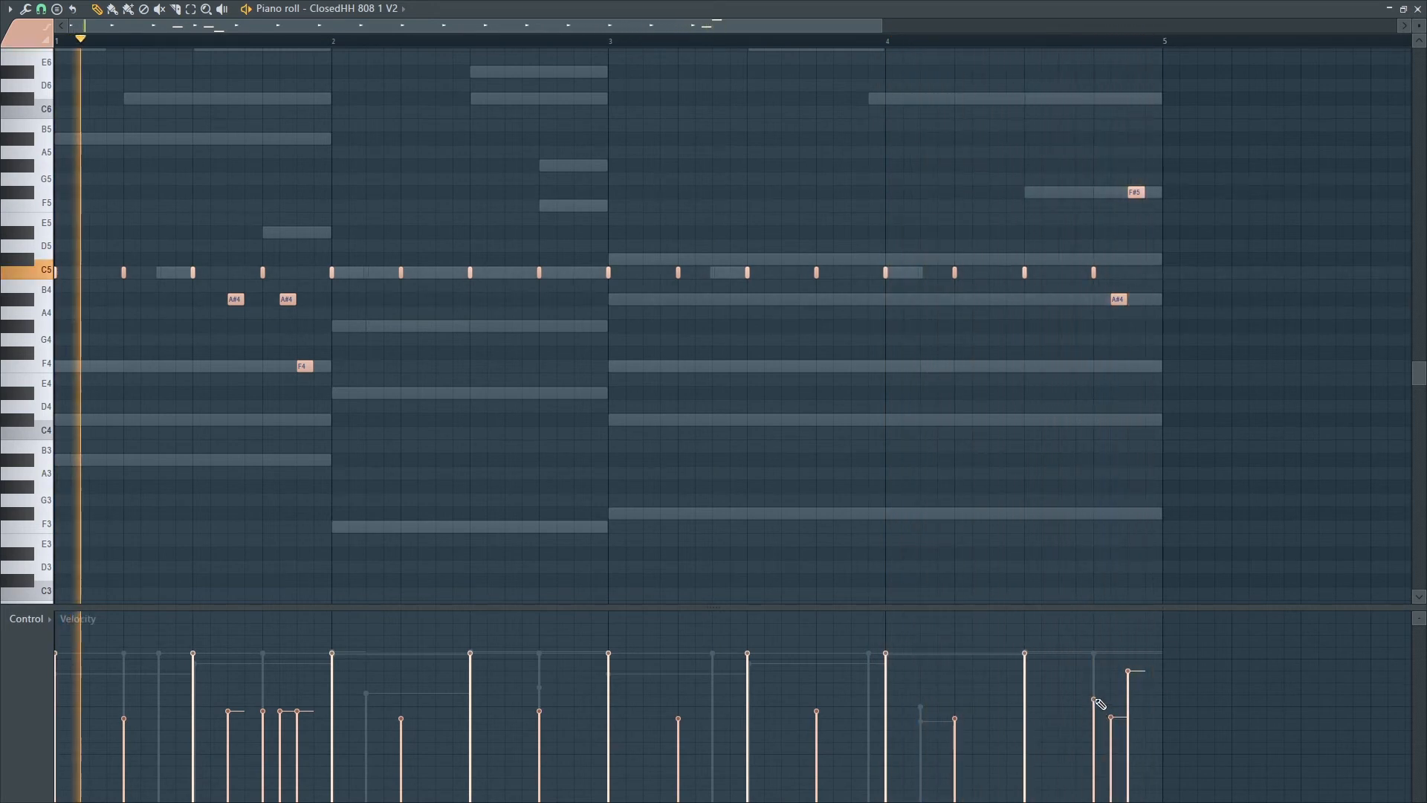
Raise the velocities of the A#4 fill notes and most strongly the F4 note in bar 1, and close the piano roll.
{"action": "left_click", "coordinate": [227, 673]}
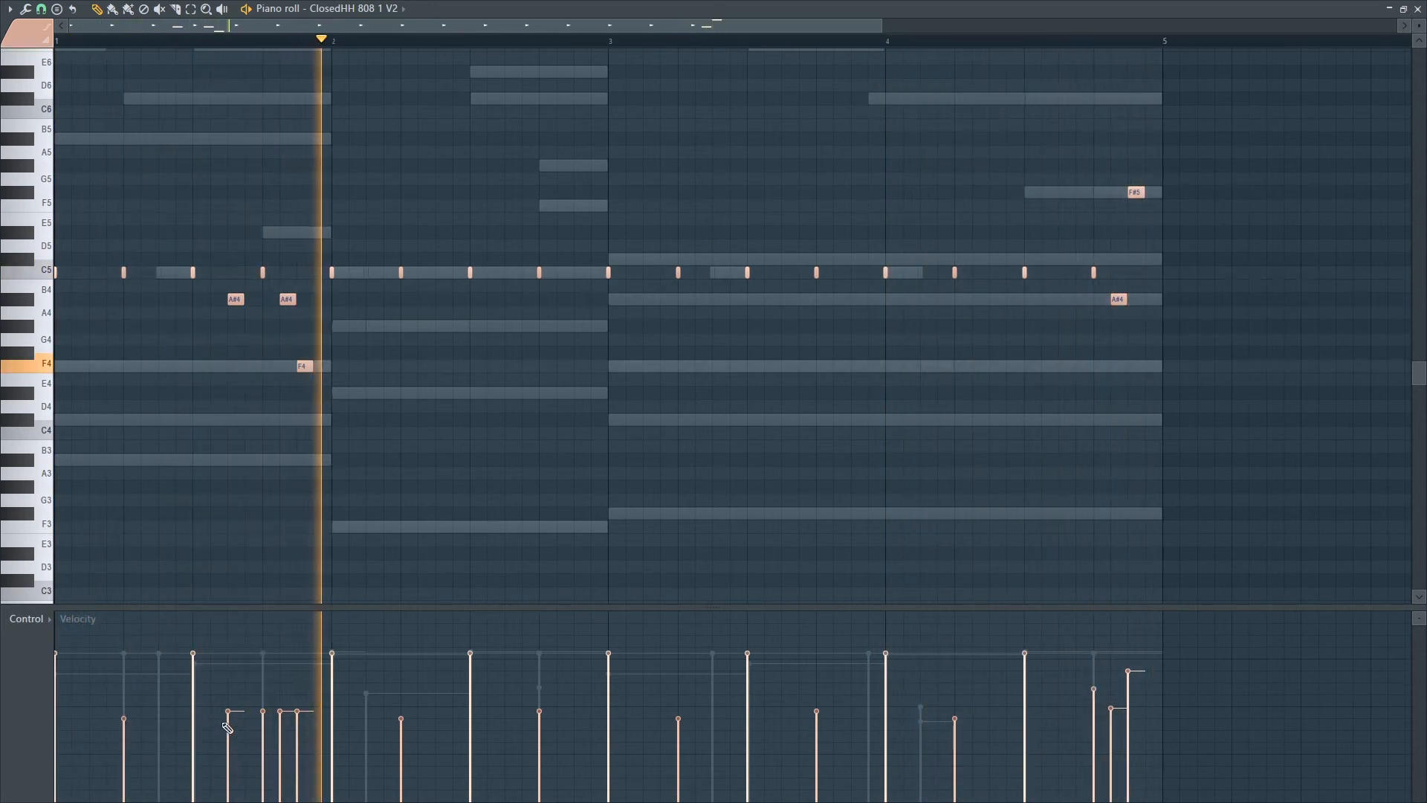
{"action": "left_click", "coordinate": [280, 691]}
{"action": "left_click", "coordinate": [297, 670]}
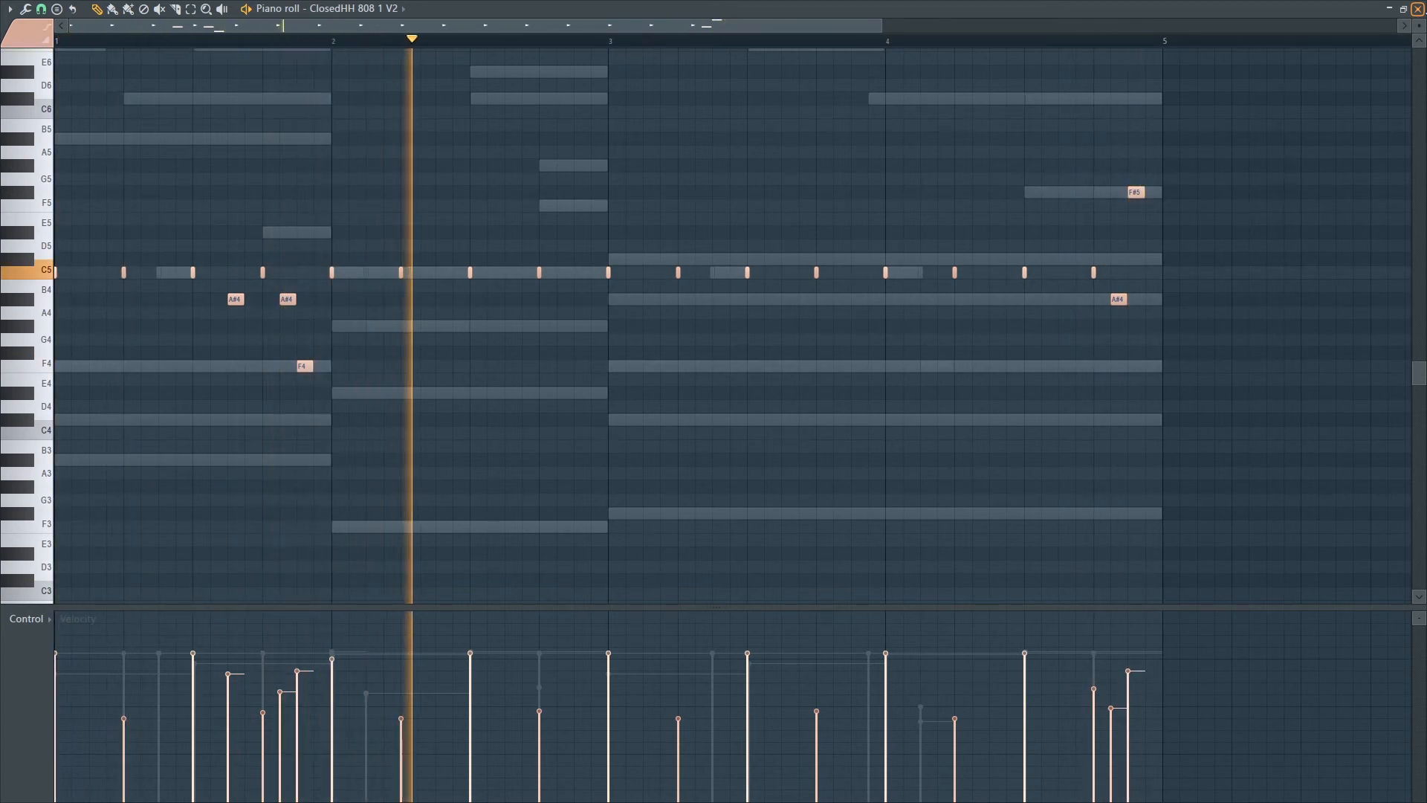
{"action": "left_click", "coordinate": [1417, 9]}
Set the ClosedHH 808 1 V2 filter frequency (Mod X) to 93% and dismiss its sampler window.
{"action": "left_click", "coordinate": [472, 496]}
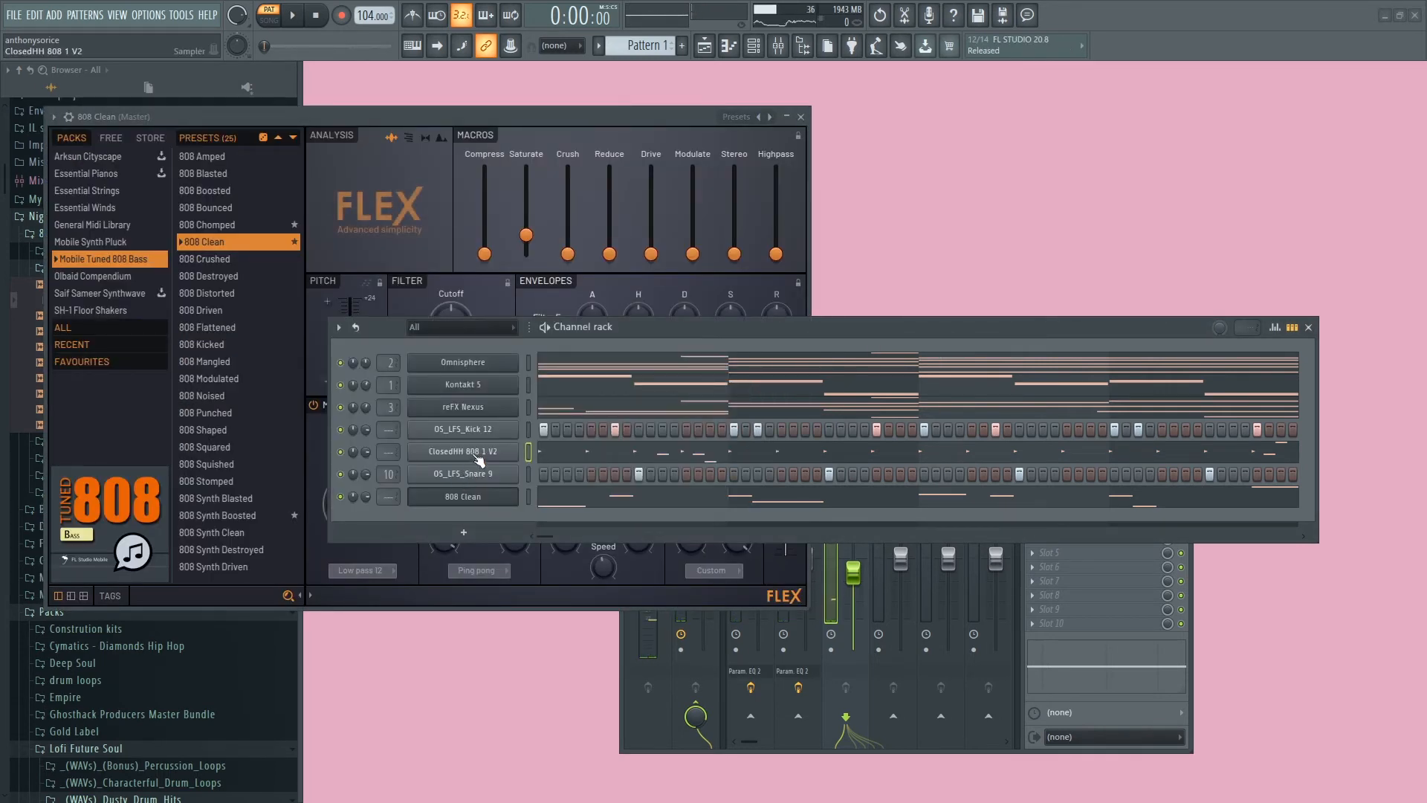
{"action": "left_click", "coordinate": [476, 456]}
{"action": "left_click", "coordinate": [116, 162]}
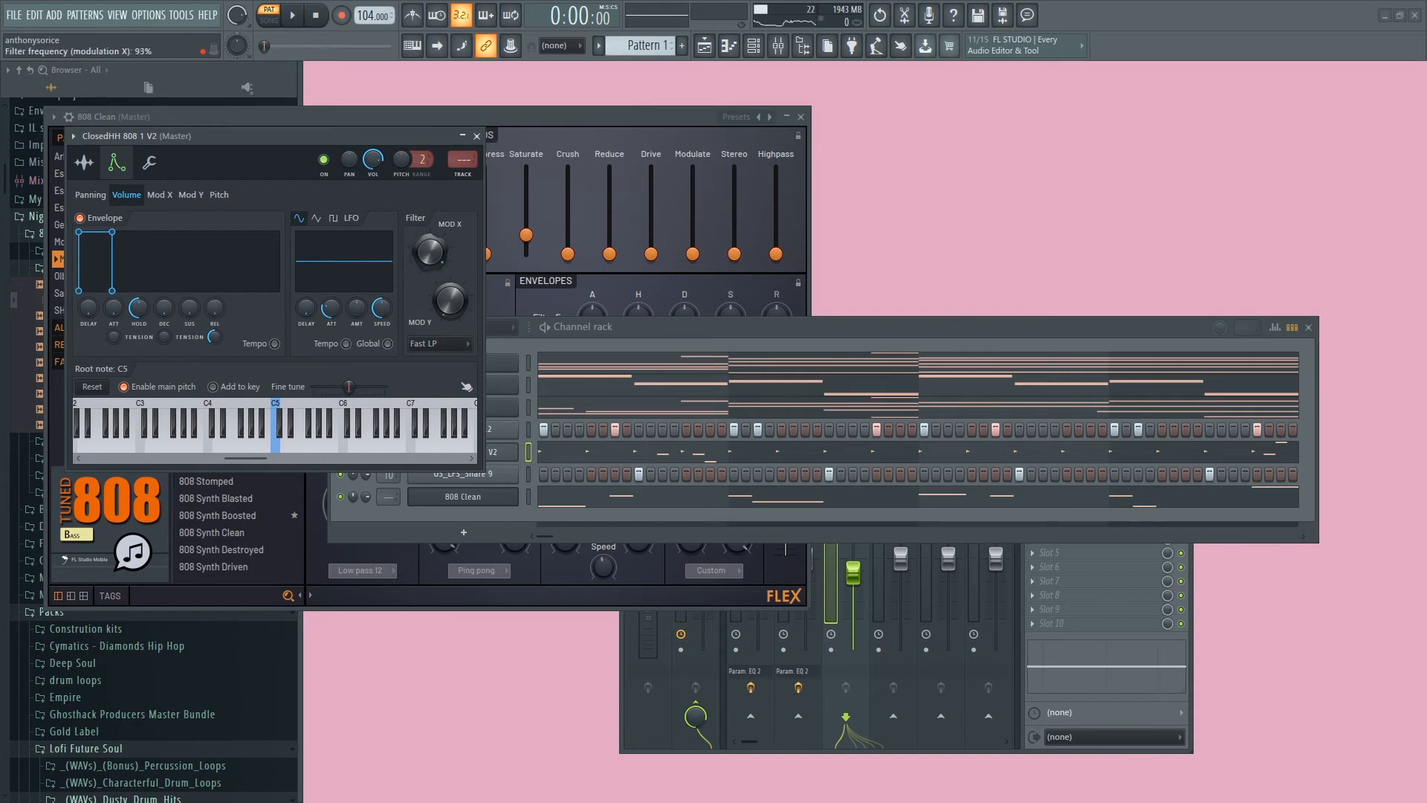
{"action": "left_click", "coordinate": [464, 139]}
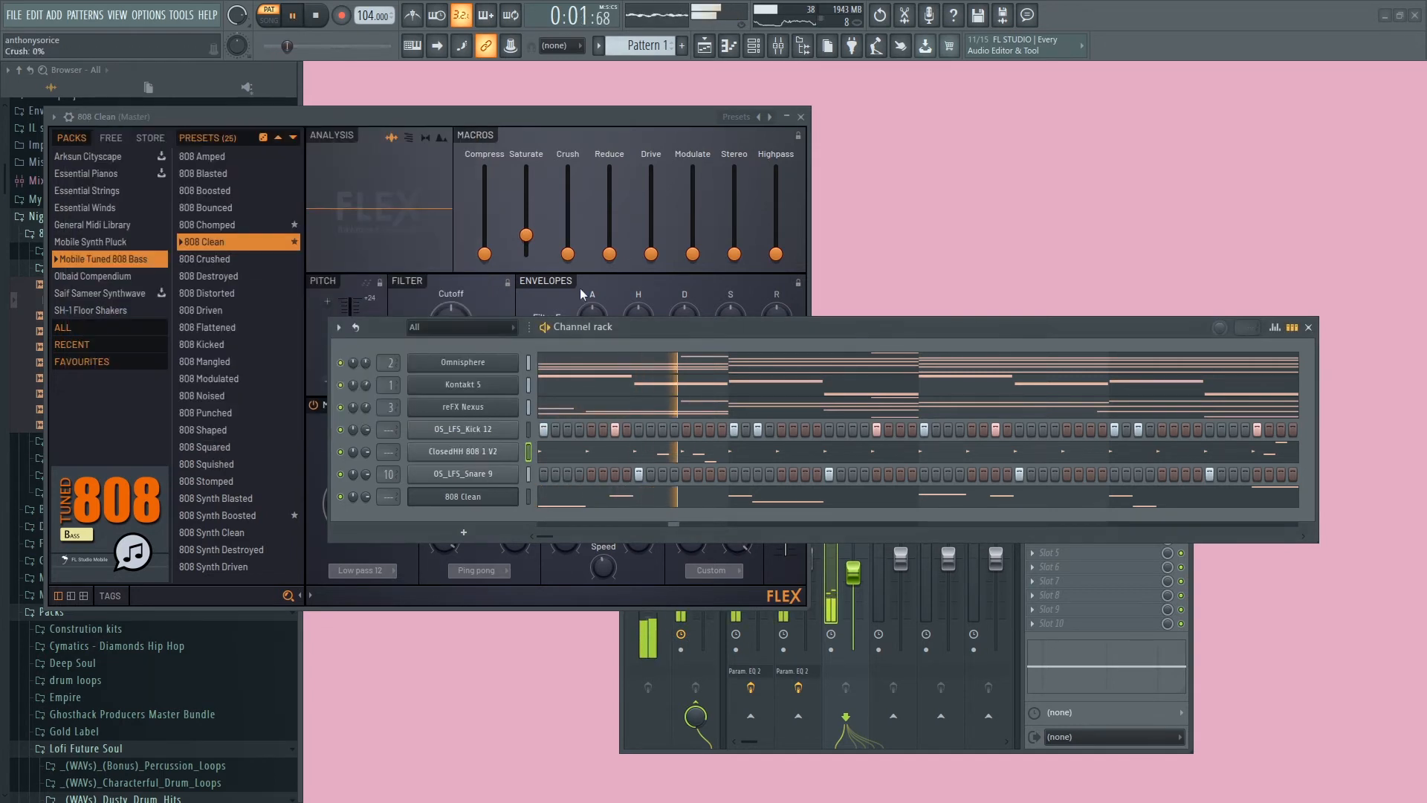
Route ClosedHH 808 1 V2 to mixer insert 11 and load Fruity Reeverb 2 in its first slot with room size 63.
{"action": "left_click_drag", "start_coordinate": [396, 447], "coordinate": [395, 397]}
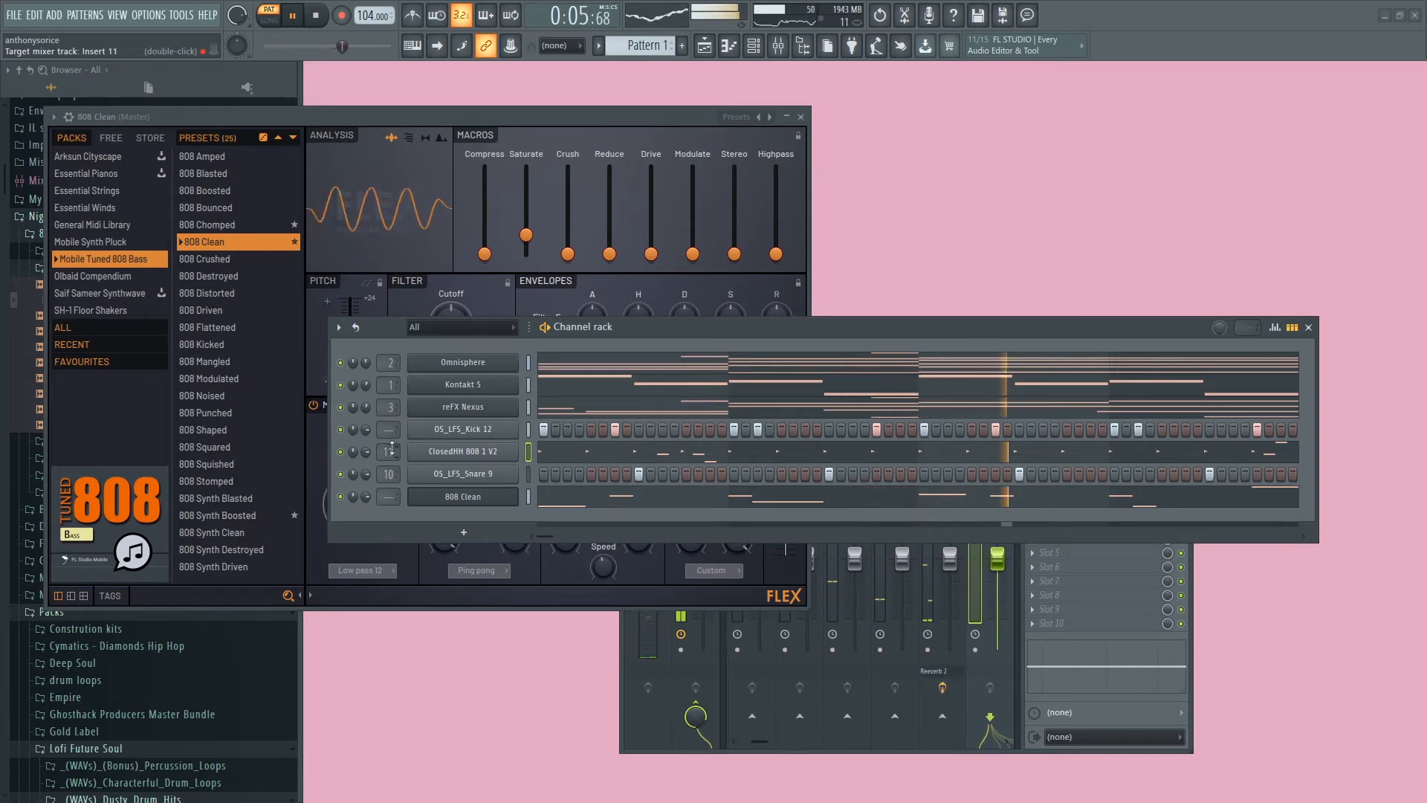
{"action": "double_click", "coordinate": [392, 444]}
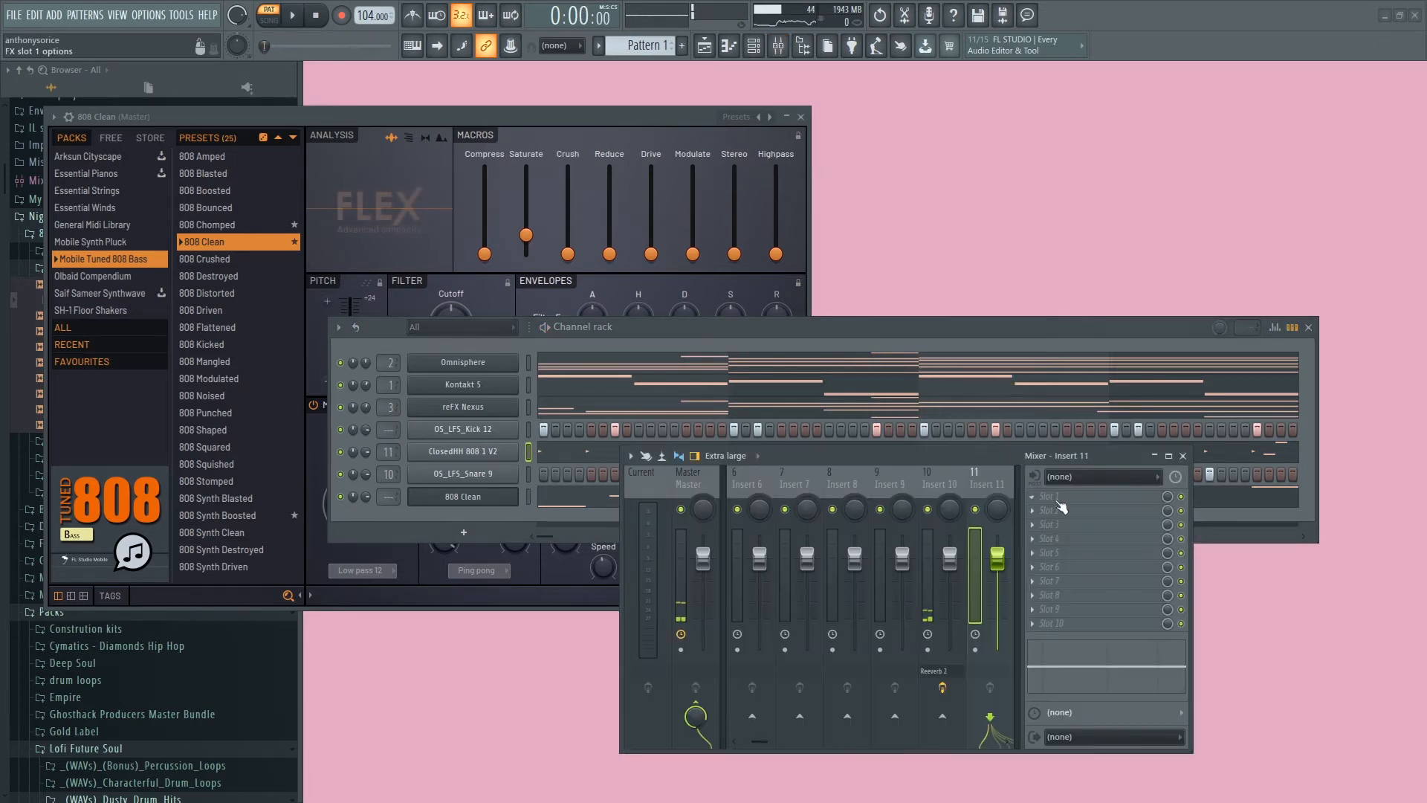
{"action": "left_click", "coordinate": [1060, 508]}
{"action": "left_click", "coordinate": [868, 208]}
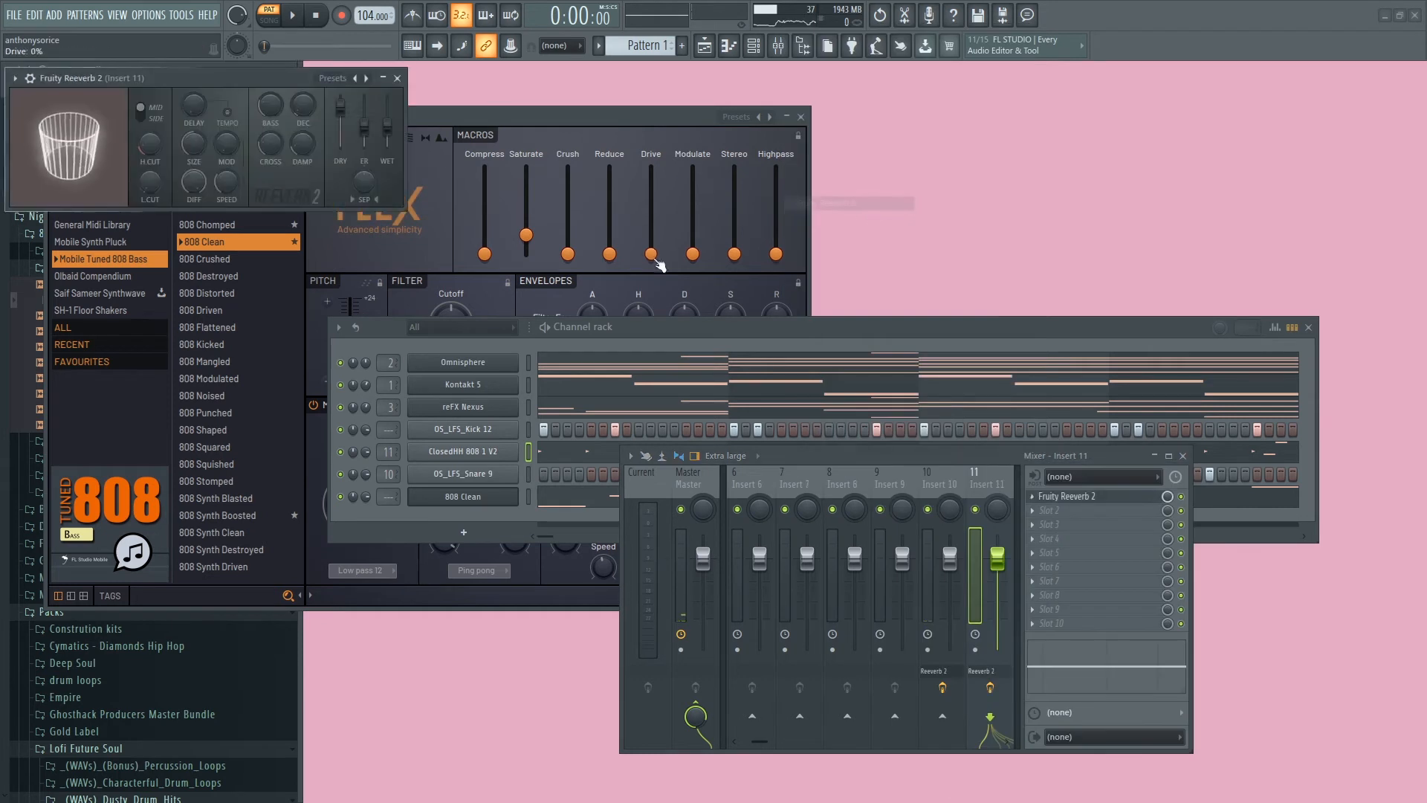
{"action": "key", "text": "space"}
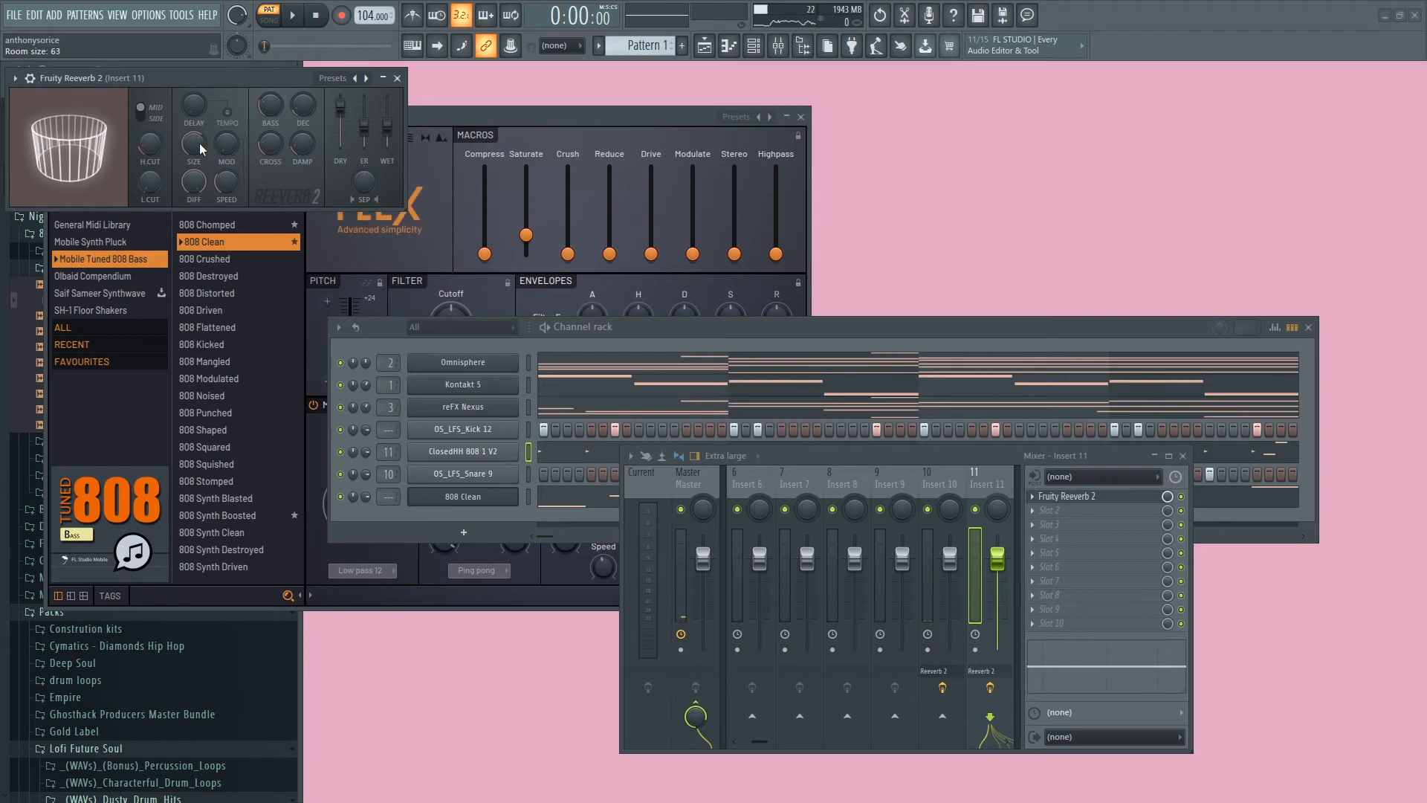
{"action": "key", "text": "space"}
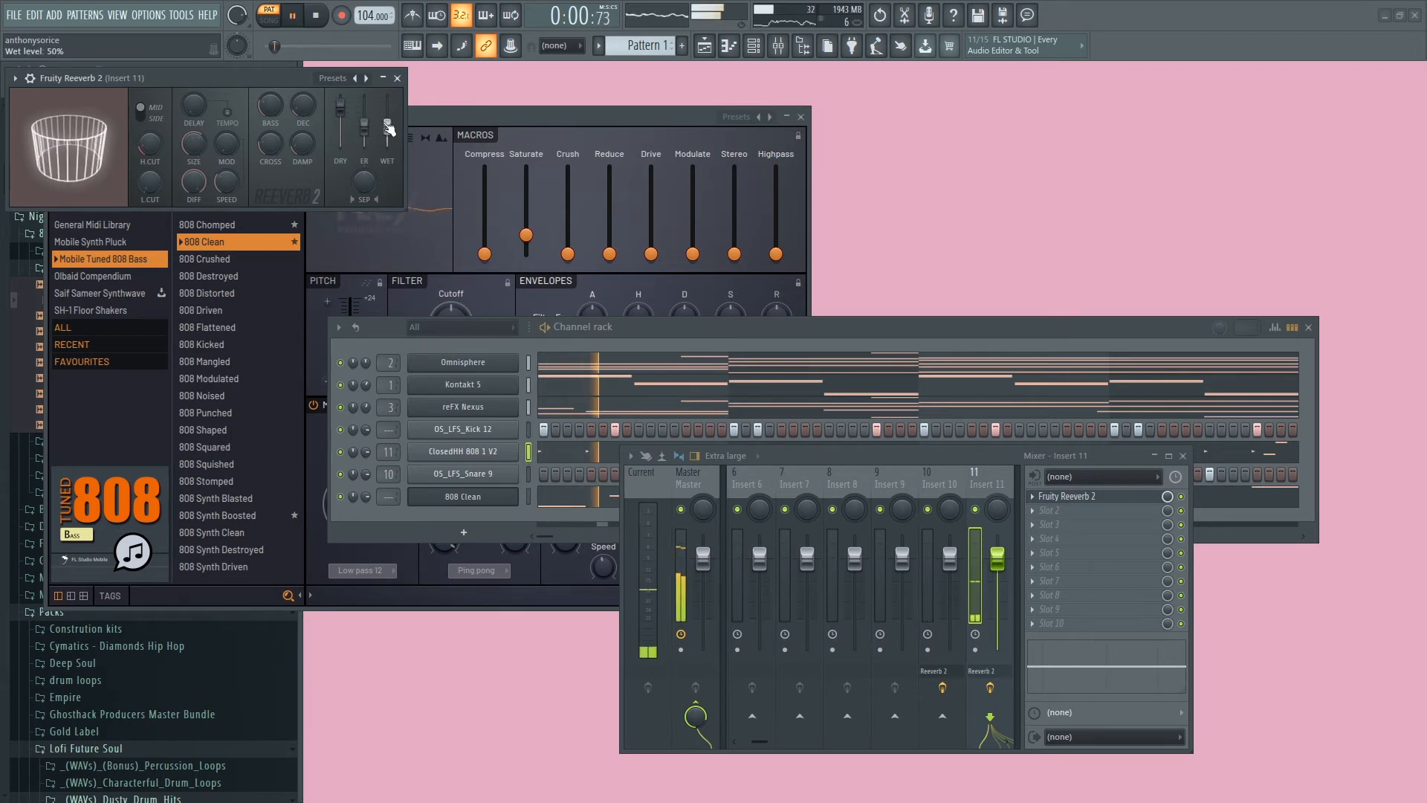
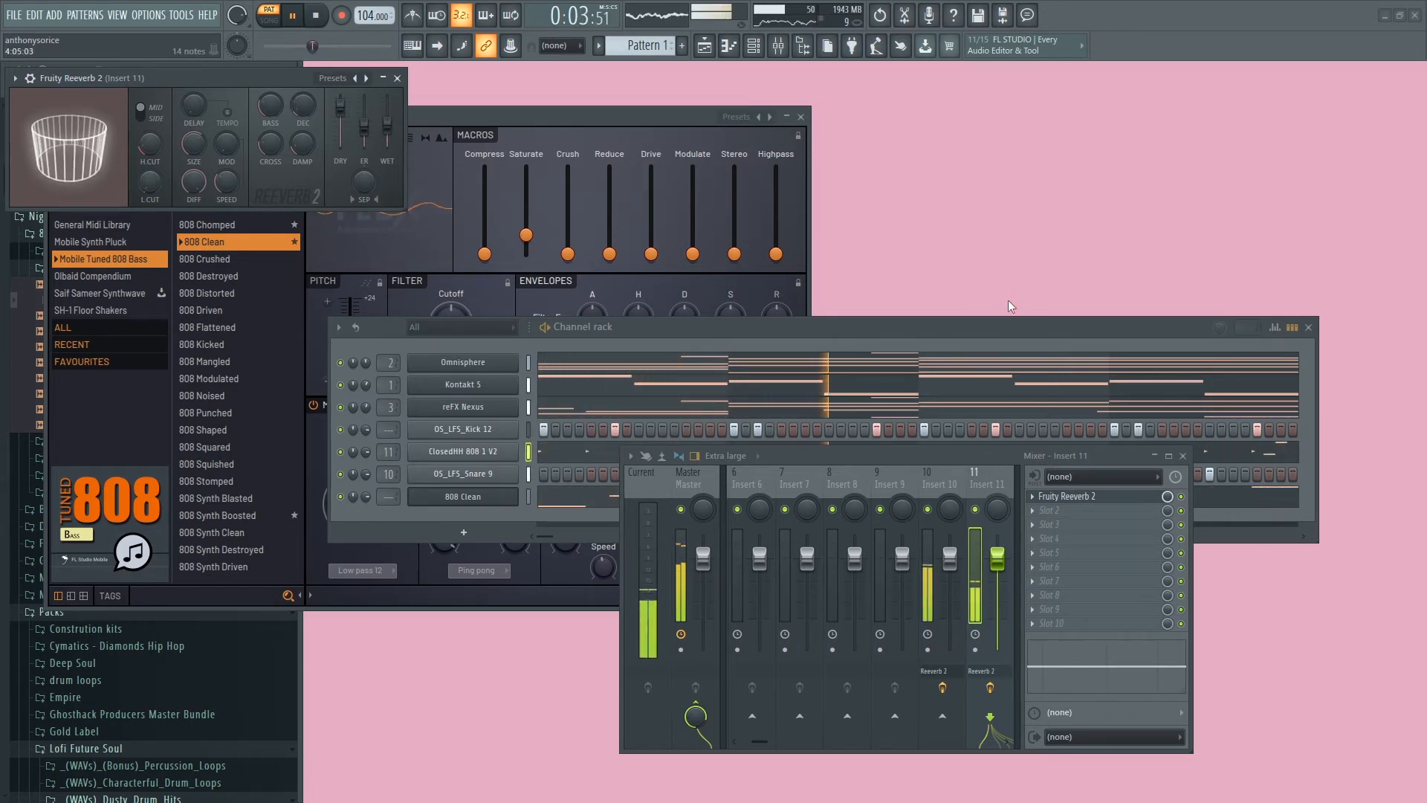
Replace the hi-hat fill after beat 4 of bar 1 with D#5 on the next sixteenth and F5 on the bar's last sixteenth.
{"action": "left_click", "coordinate": [1010, 318]}
{"action": "right_click", "coordinate": [511, 452]}
{"action": "left_click", "coordinate": [535, 451]}
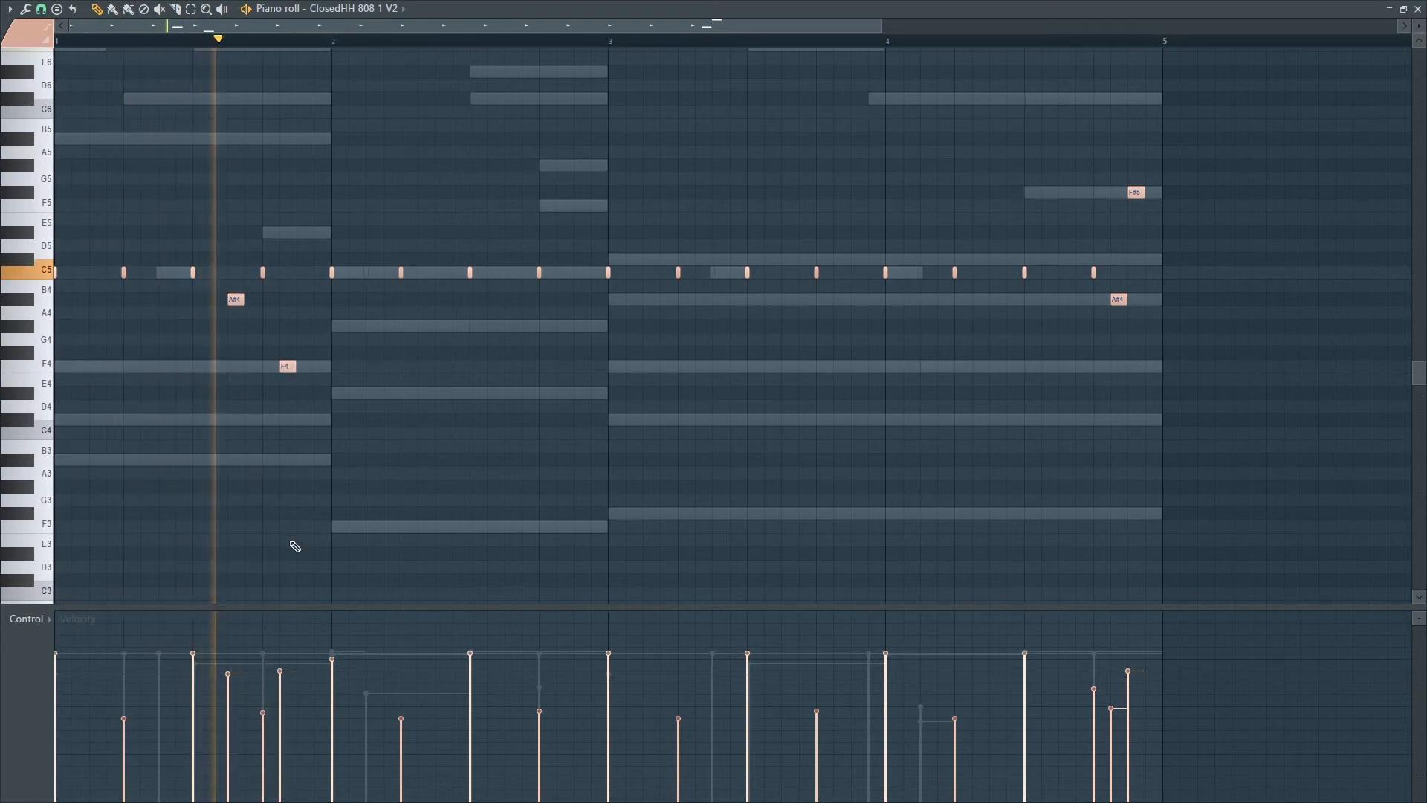
{"action": "right_click", "coordinate": [287, 366]}
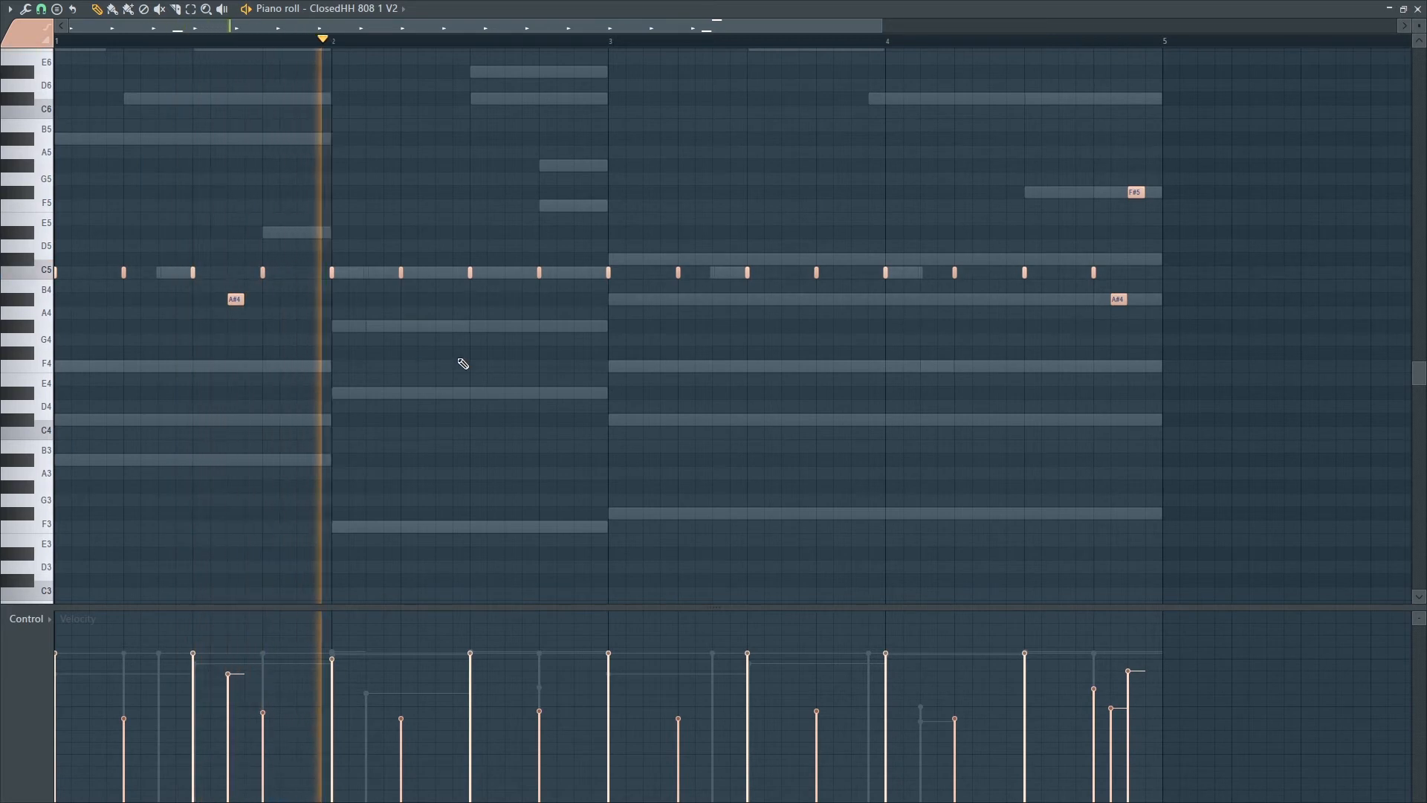
{"action": "key", "text": "space"}
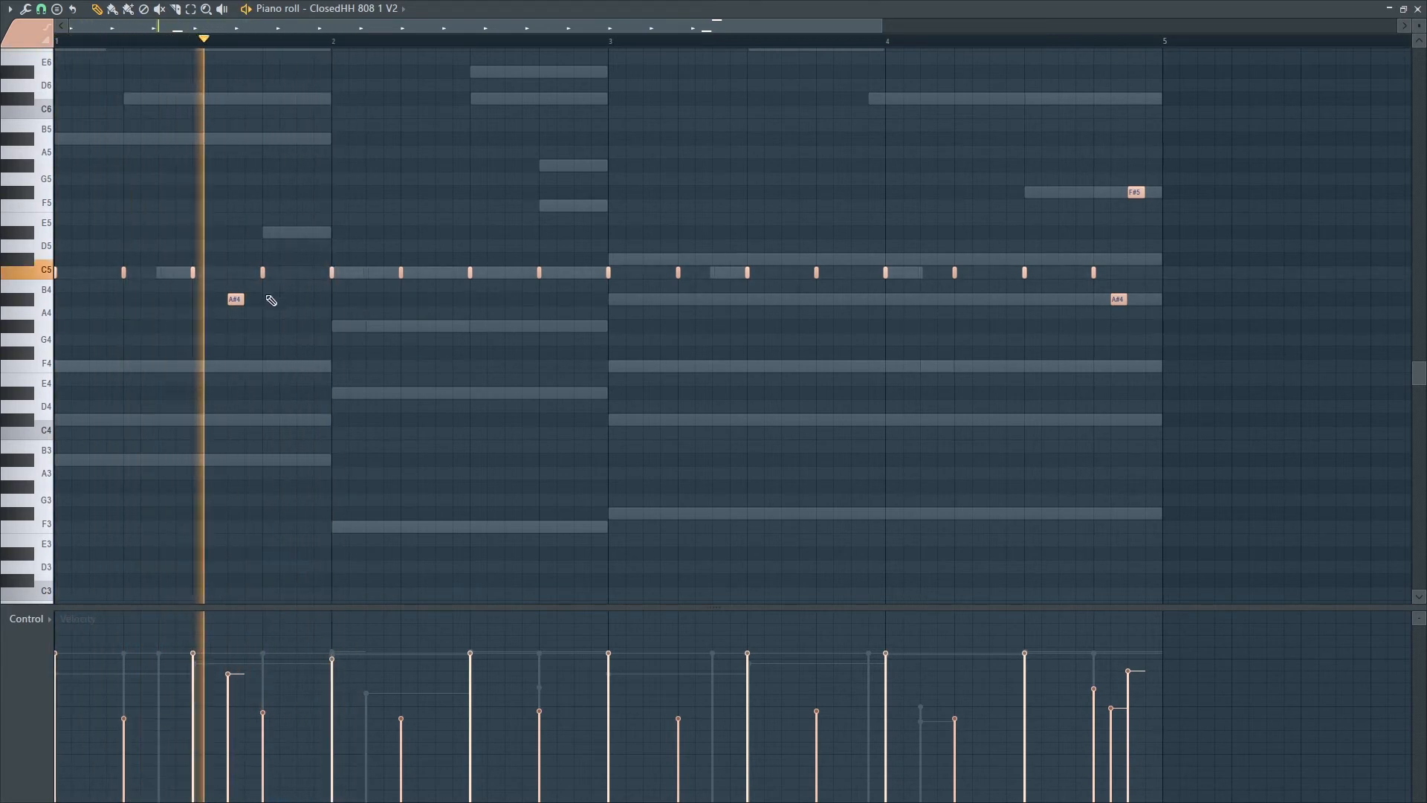
{"action": "key", "text": "space"}
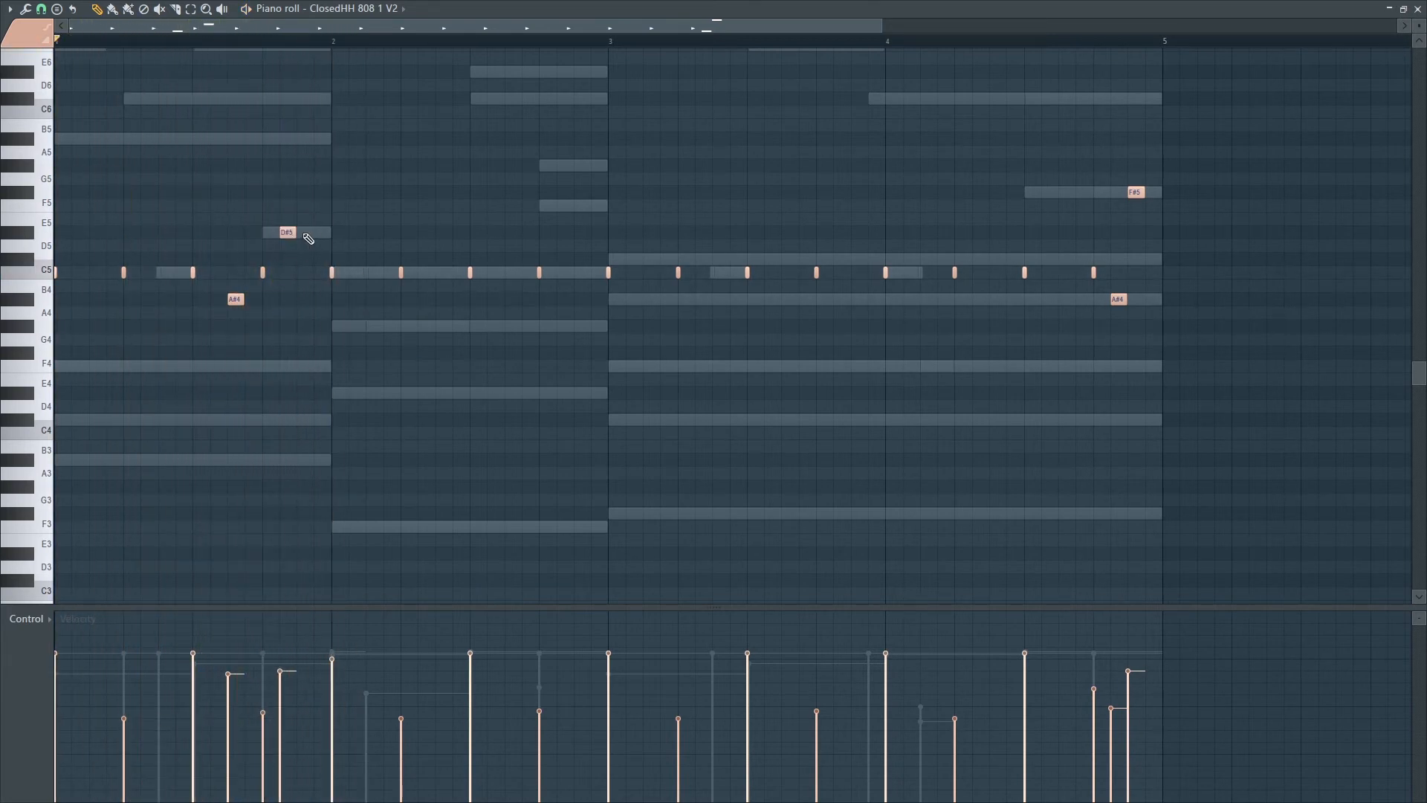
{"action": "key", "text": "space"}
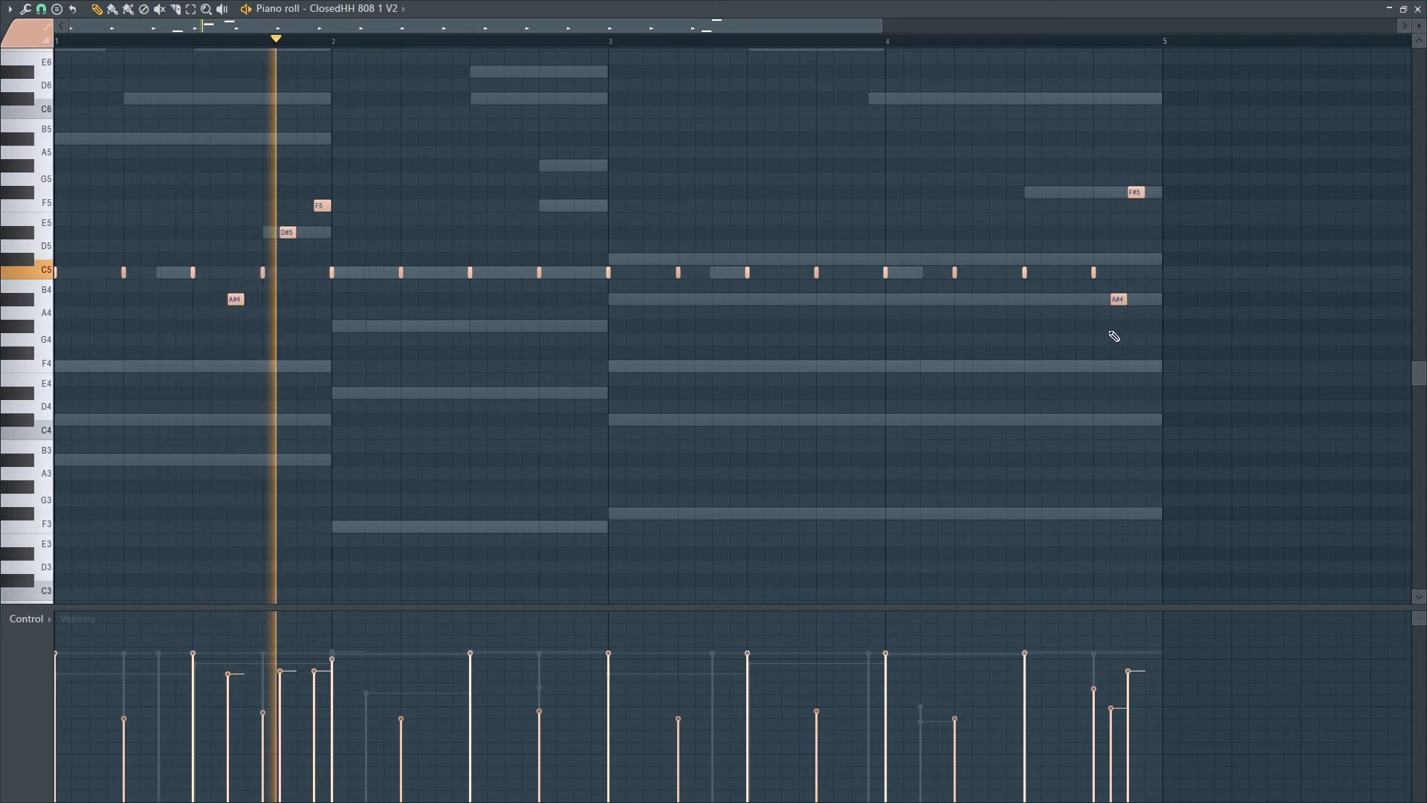
Replace bar 4's closing hi-hat fill with one C5, add a C5 halfway after beat 1, and raise the beat 2 hit's velocity.
{"action": "right_click", "coordinate": [1117, 299]}
{"action": "left_click", "coordinate": [1134, 272]}
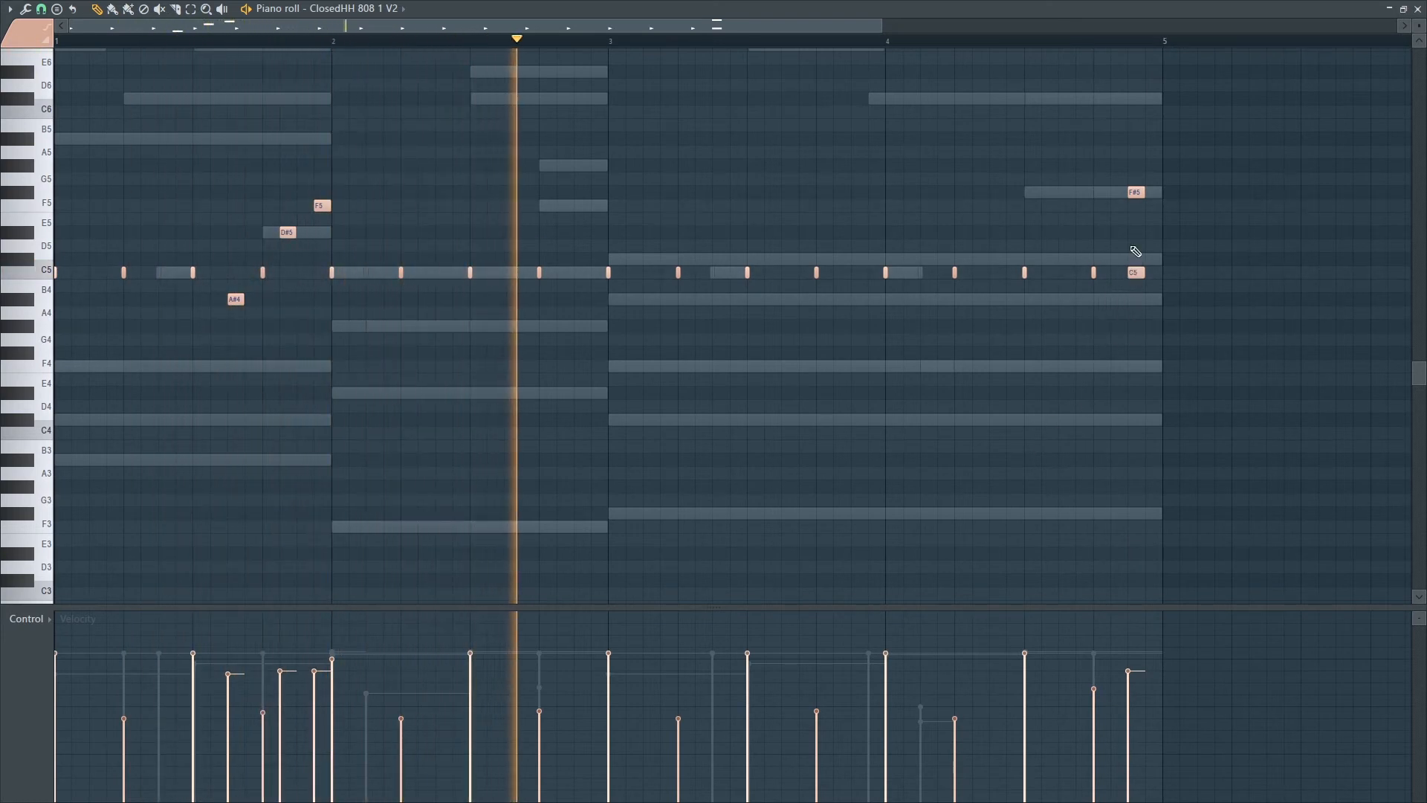
{"action": "right_click", "coordinate": [1135, 192]}
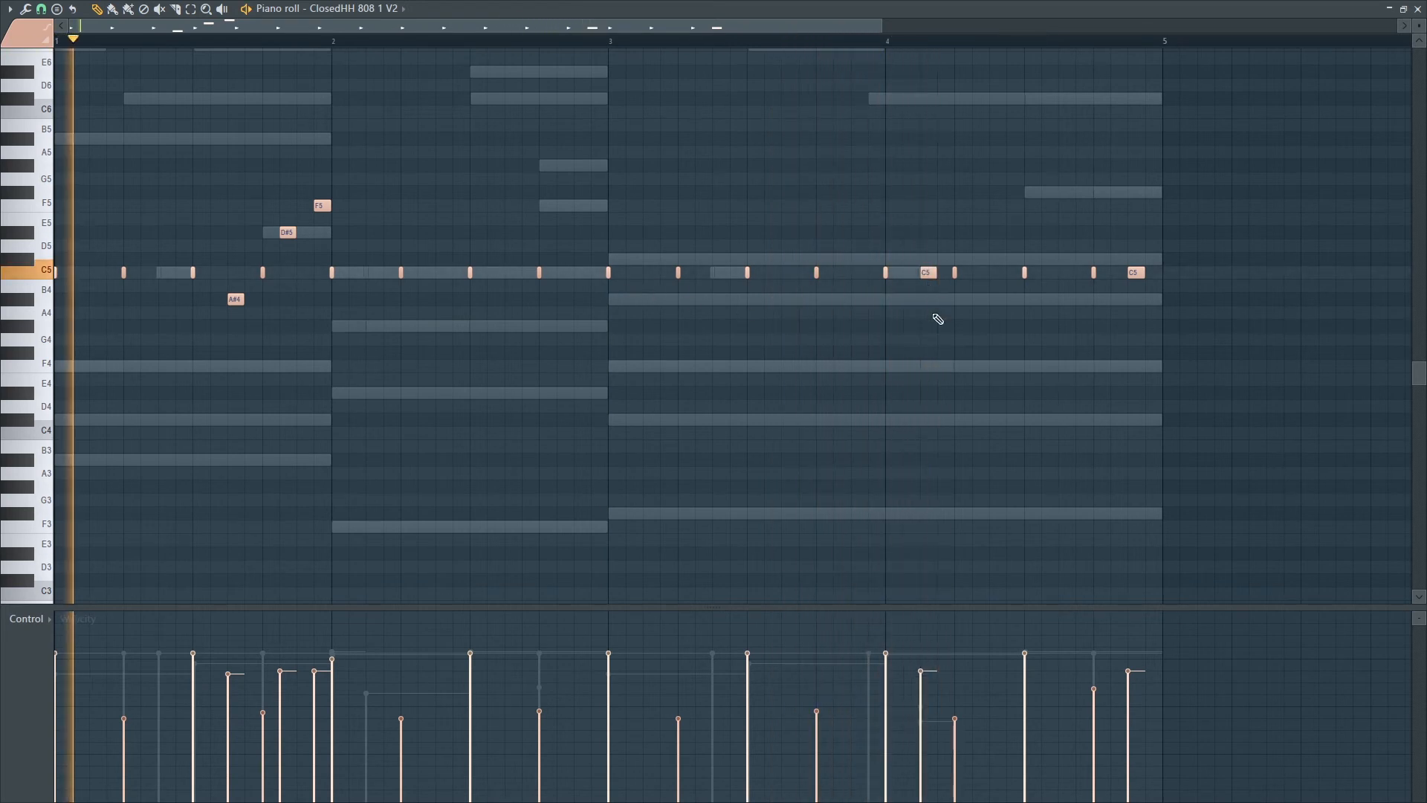
{"action": "left_click_drag", "start_coordinate": [922, 676], "coordinate": [956, 666]}
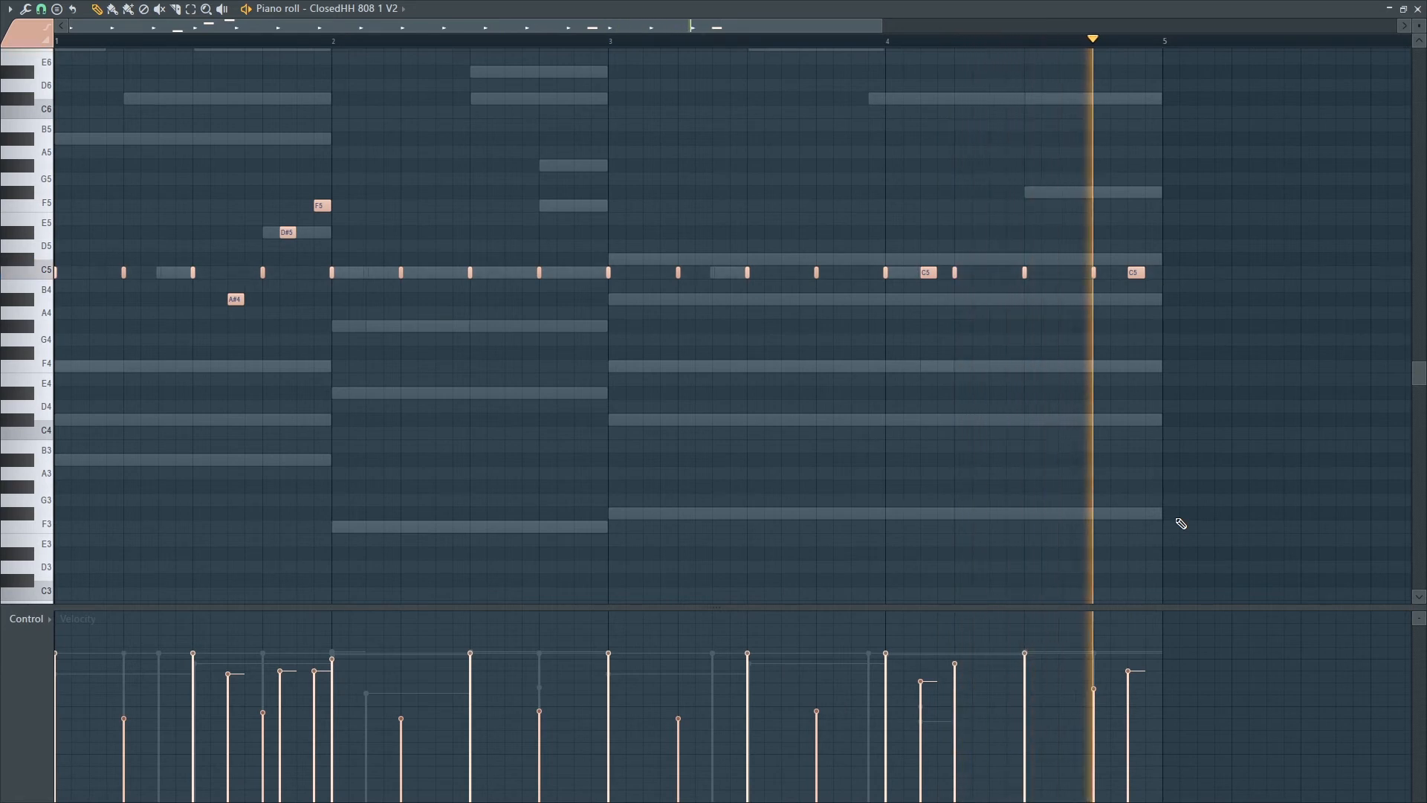
Close the hi-hat piano roll, the Fruity Reeverb 2 window, and the 808 Clean window.
{"action": "left_click", "coordinate": [1417, 9]}
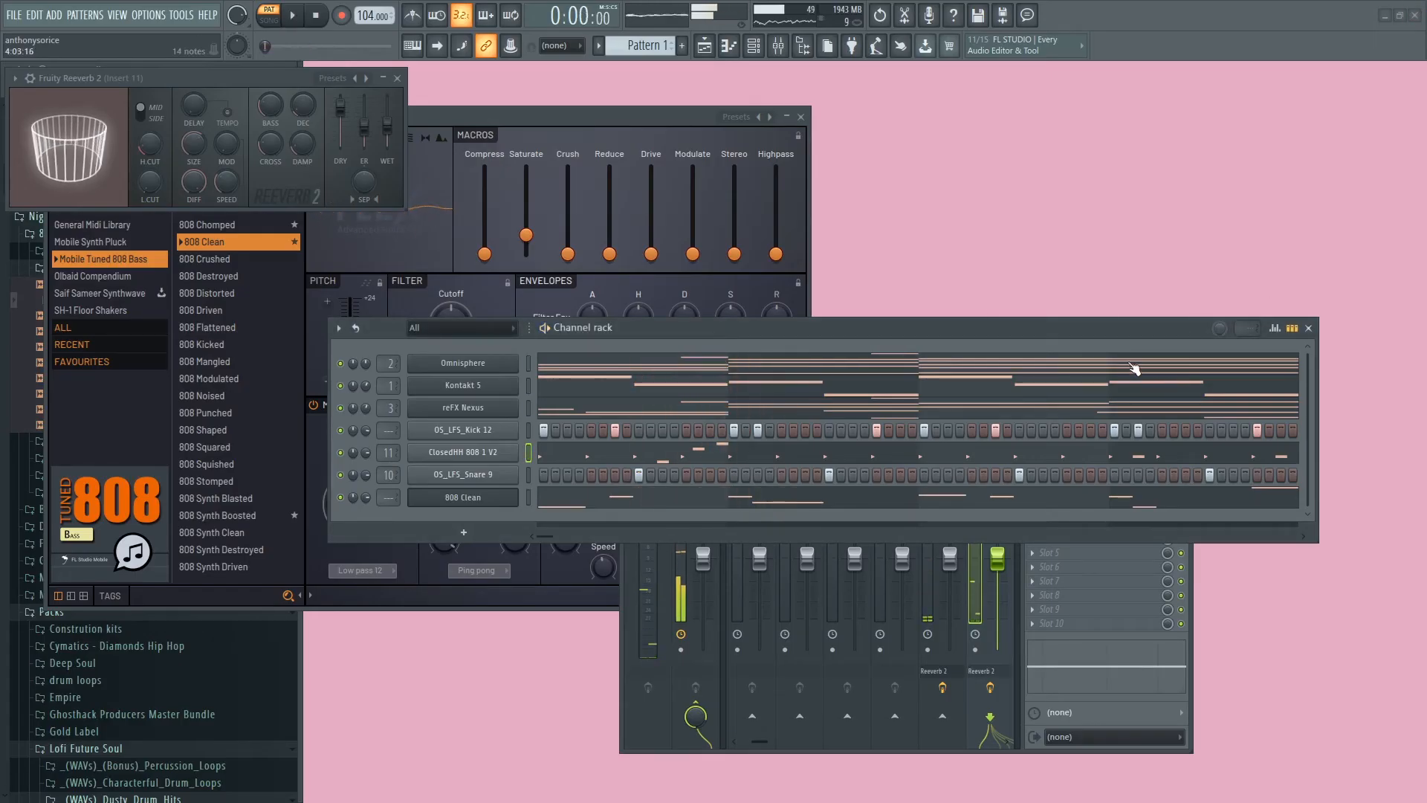
{"action": "left_click", "coordinate": [397, 78]}
{"action": "left_click", "coordinate": [800, 117]}
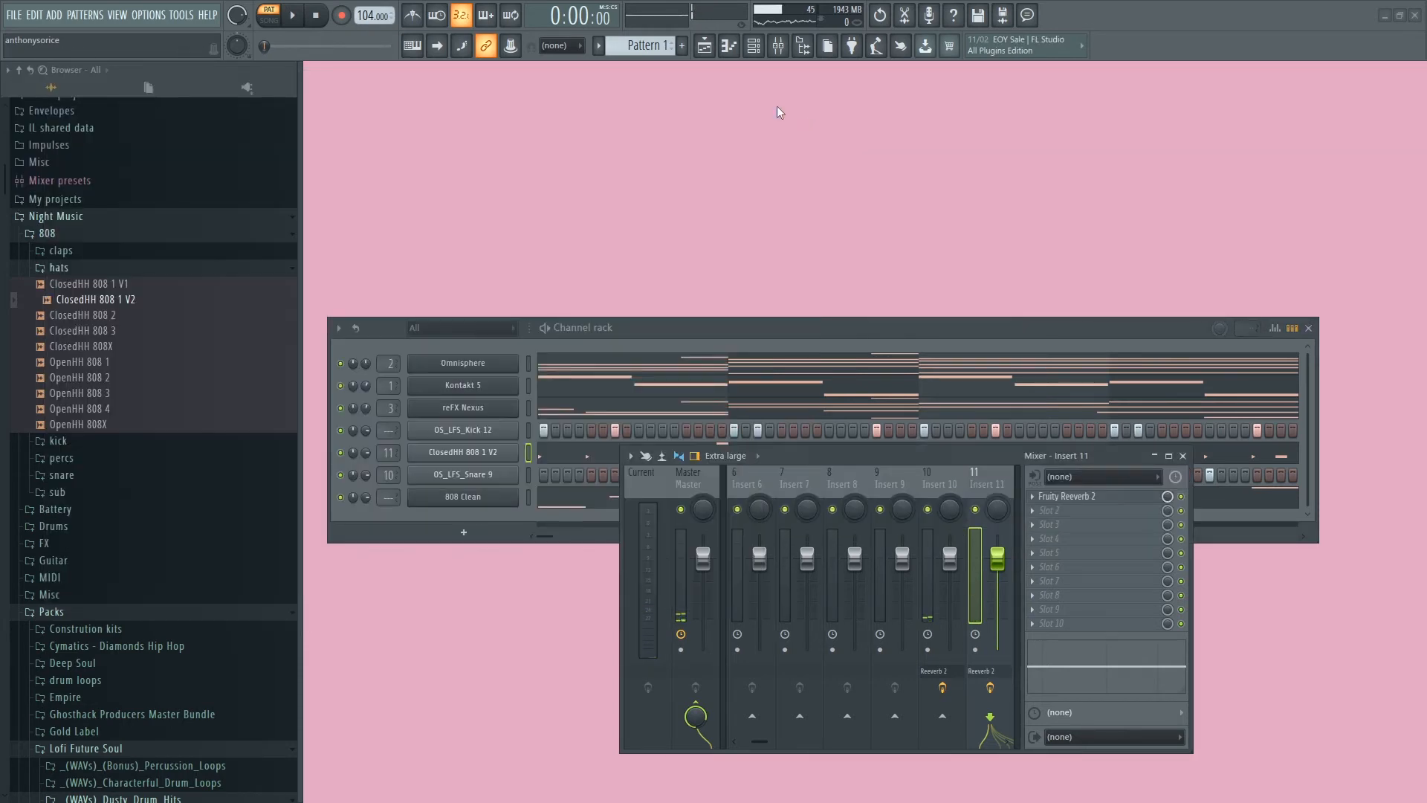
Split Pattern 1 by channel in the playlist and render the Kontakt 5 pattern as an audio clip.
{"action": "left_click", "coordinate": [705, 47]}
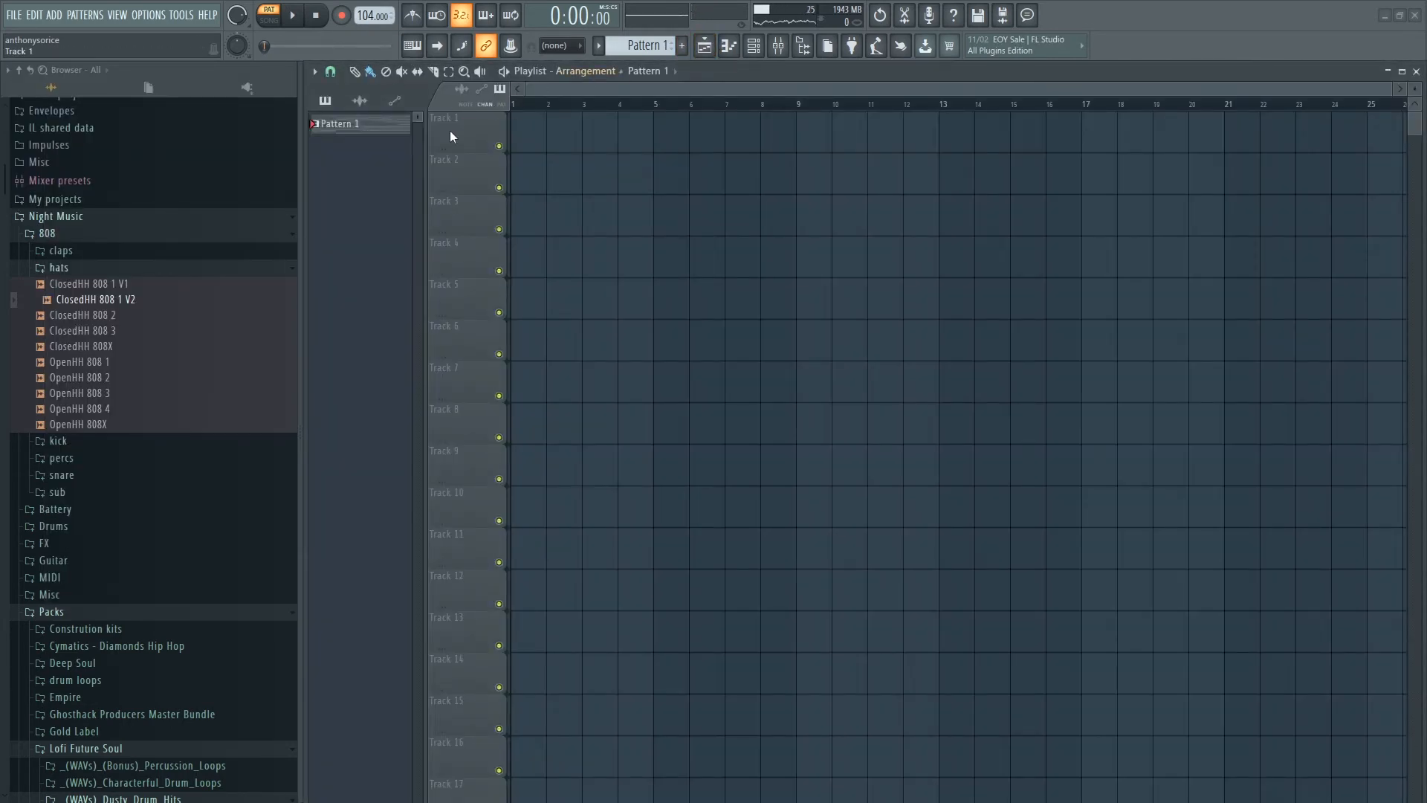
{"action": "right_click", "coordinate": [377, 127]}
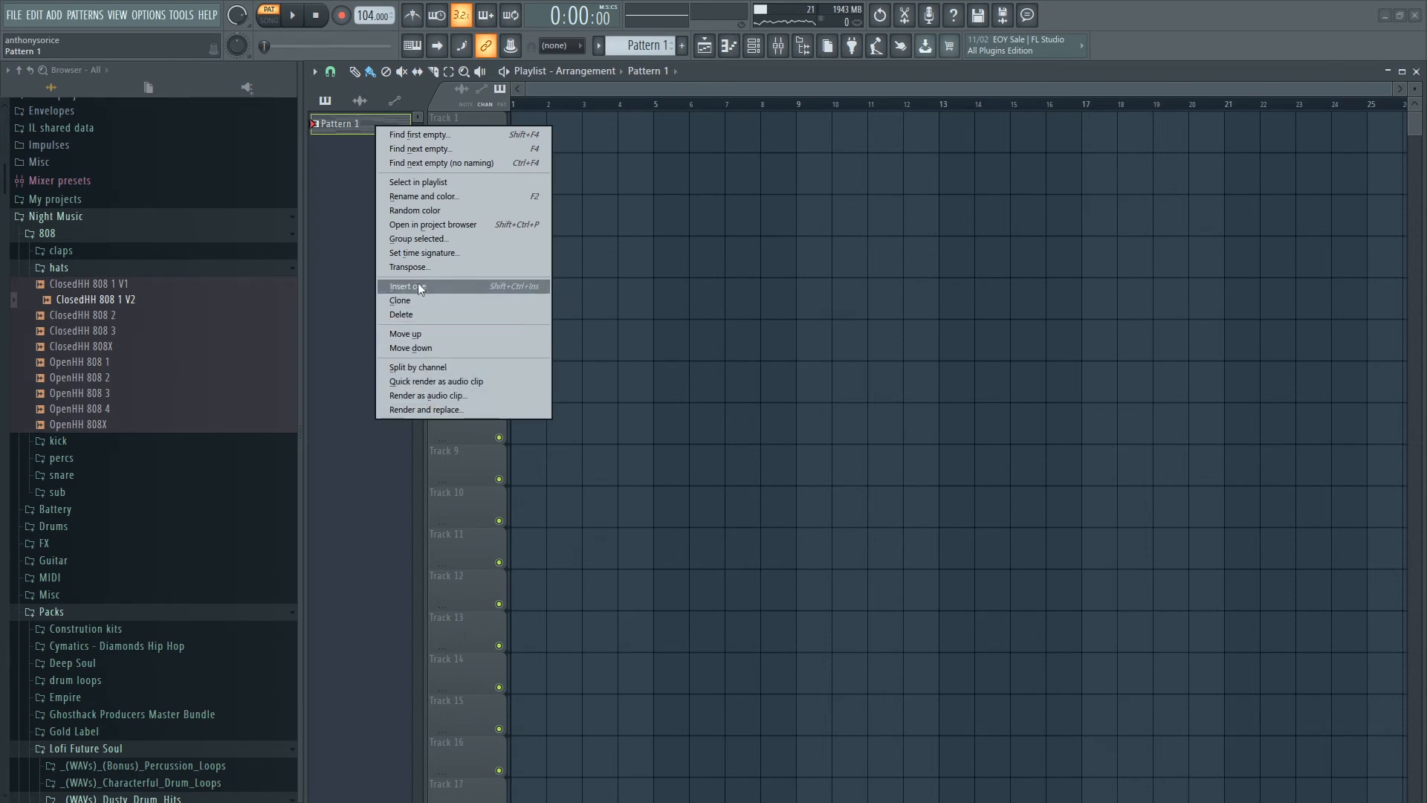
{"action": "left_click", "coordinate": [446, 367]}
{"action": "right_click", "coordinate": [388, 152]}
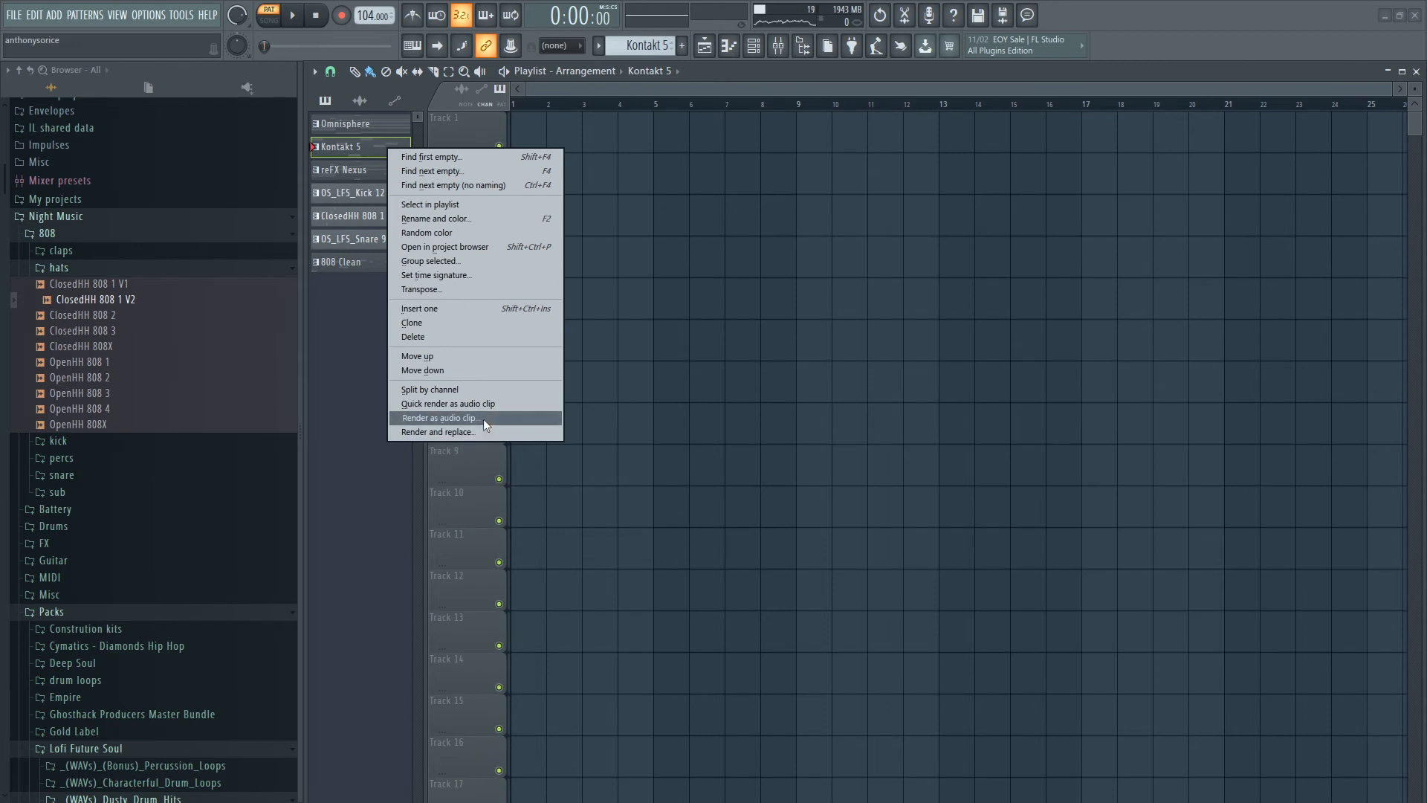
{"action": "left_click", "coordinate": [483, 417]}
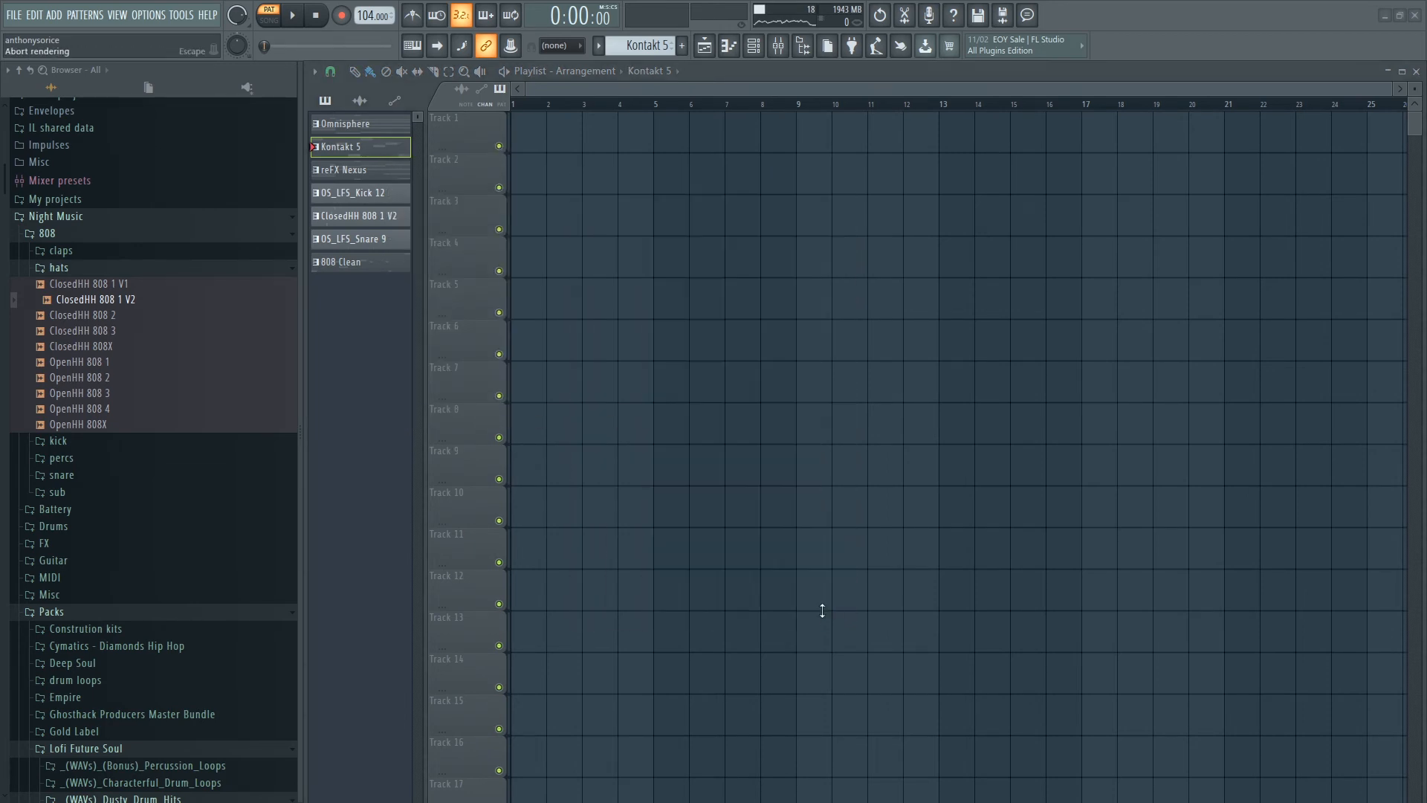
Show all channels in the channel rack and delete the original Kontakt 5 channel, keeping the rendered Kontakt 5 #2.
{"action": "key", "text": "F6"}
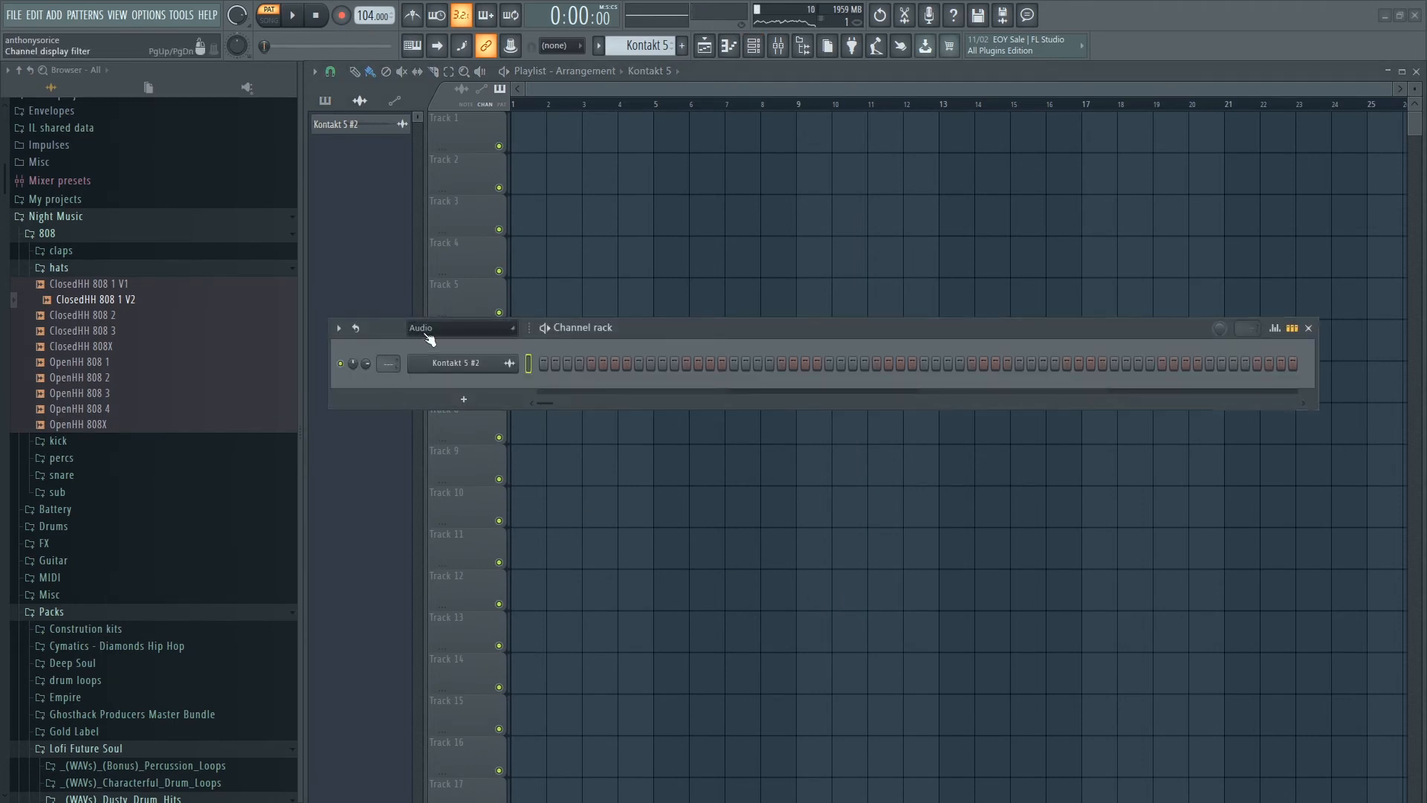
{"action": "left_click", "coordinate": [429, 339]}
{"action": "left_click", "coordinate": [439, 344]}
{"action": "right_click", "coordinate": [473, 386]}
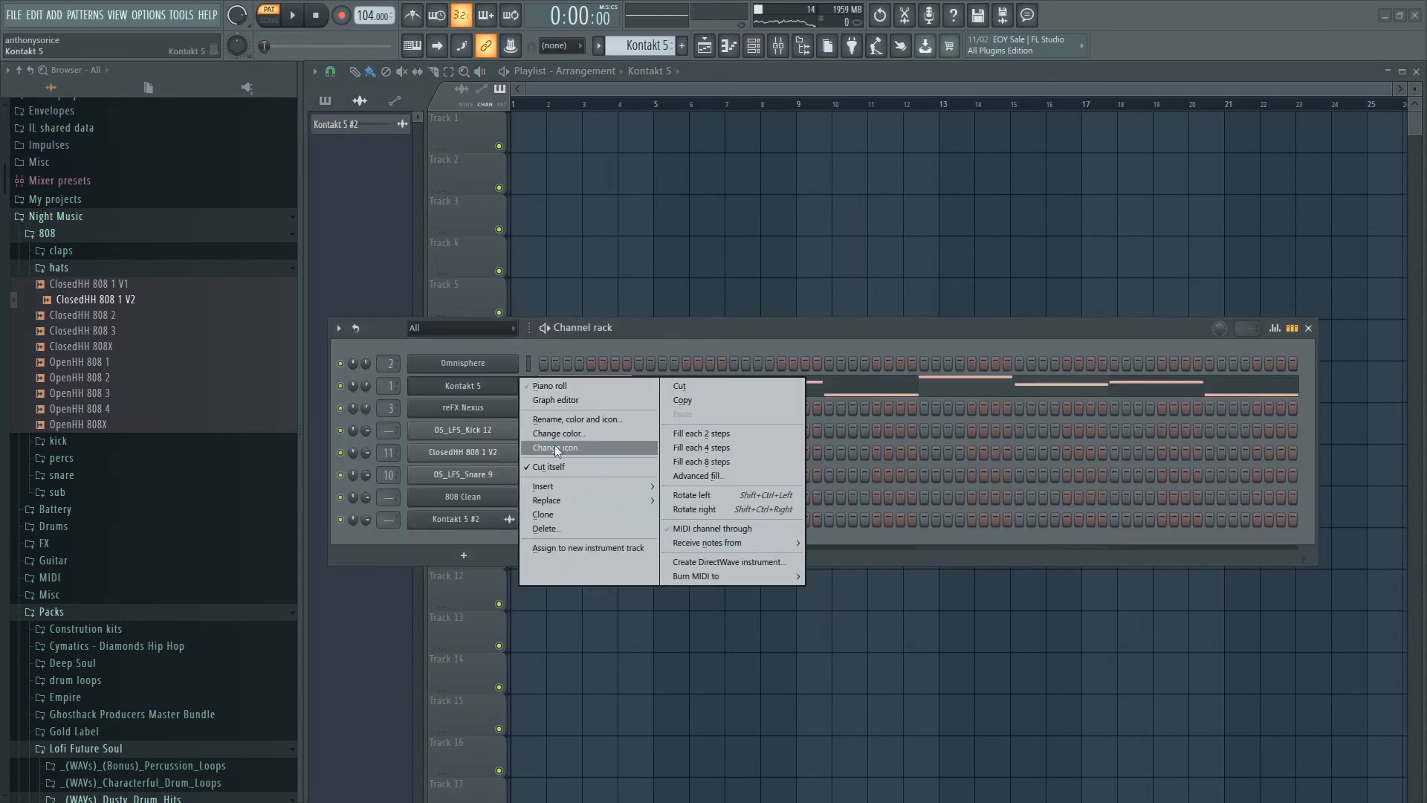
{"action": "left_click", "coordinate": [560, 528]}
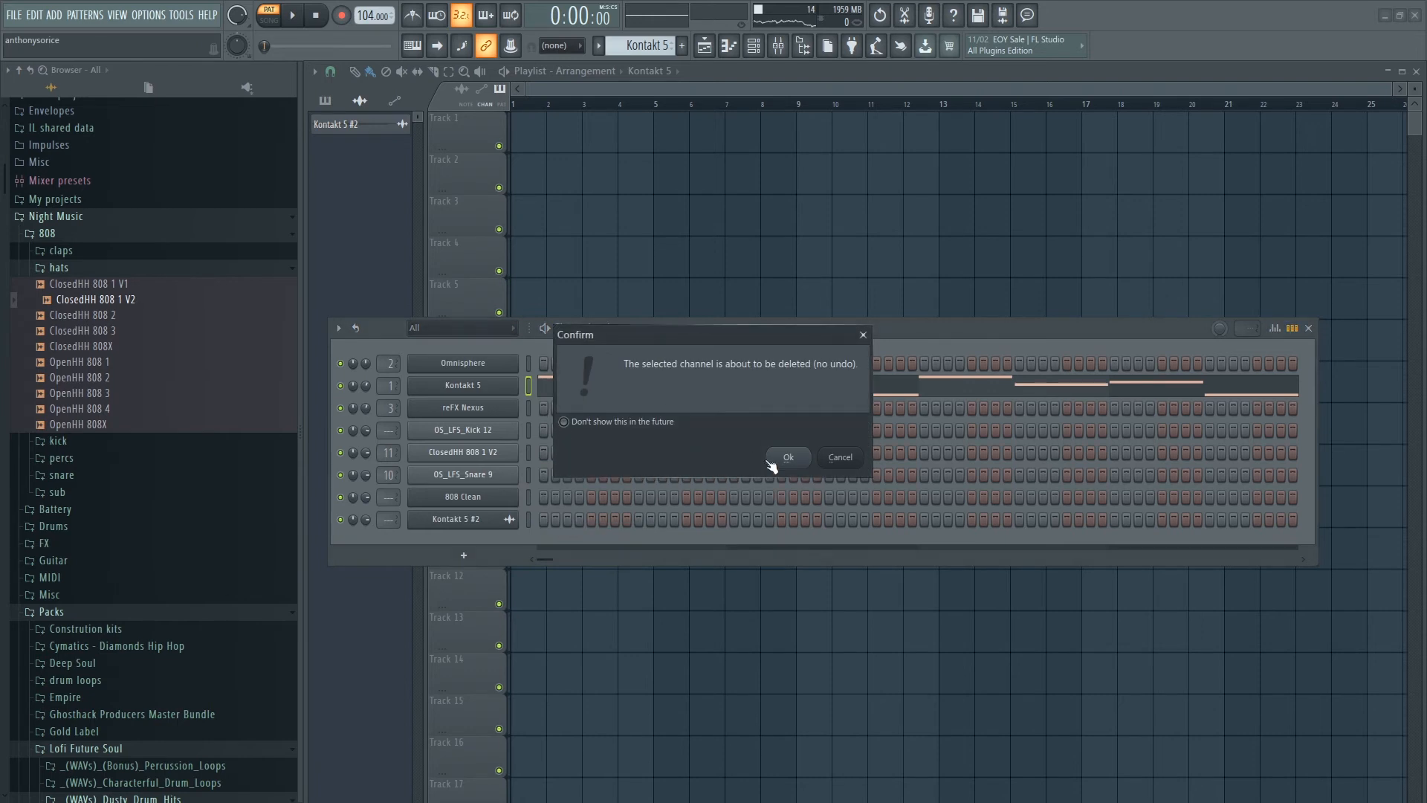
{"action": "left_click", "coordinate": [787, 457]}
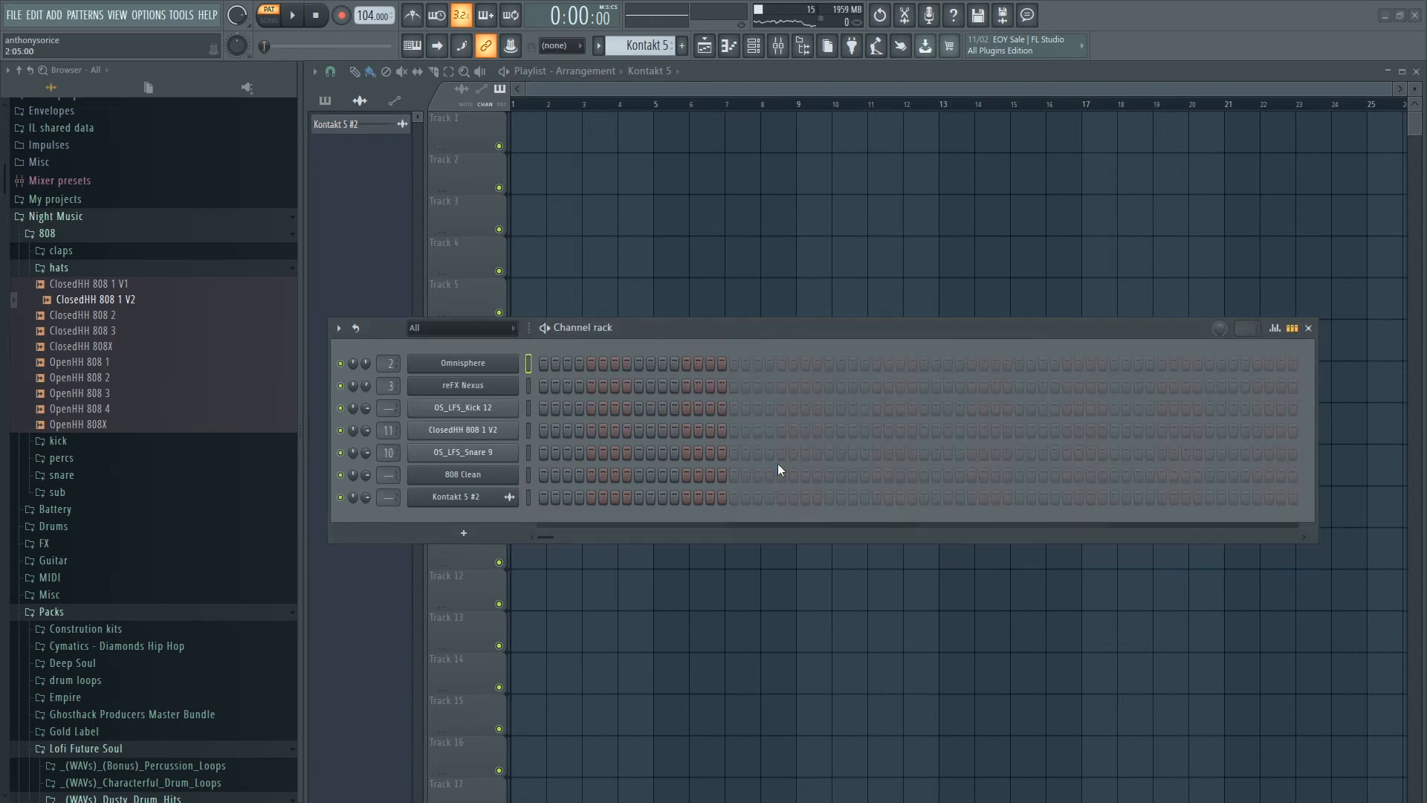
Place the Kontakt 5 #2 audio clip at bar 1 of Track 1 and trim its tail to end at bar 5.
{"action": "left_click_drag", "start_coordinate": [322, 132], "coordinate": [558, 138]}
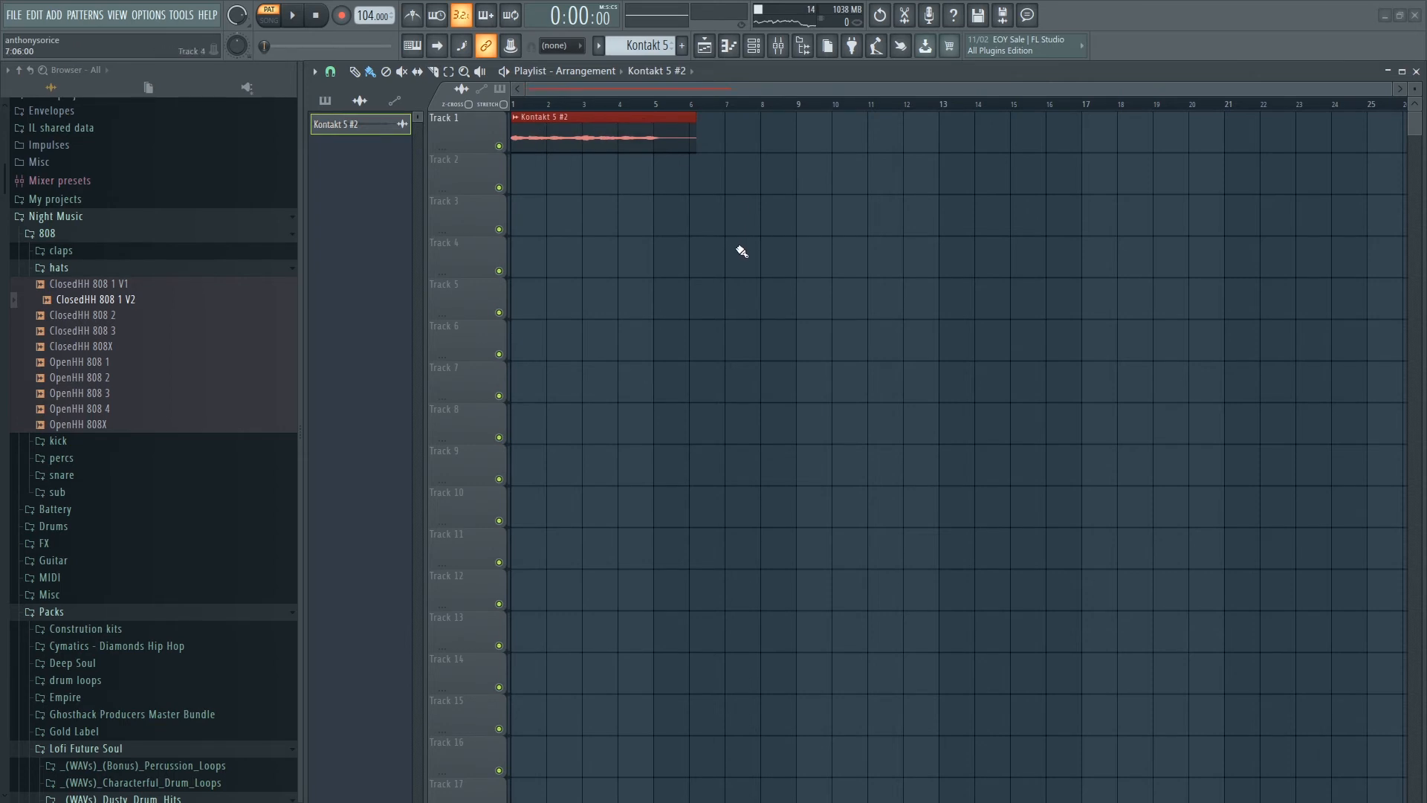
{"action": "scroll", "coordinate": [732, 255], "scroll_direction": "up", "scroll_amount": 4}
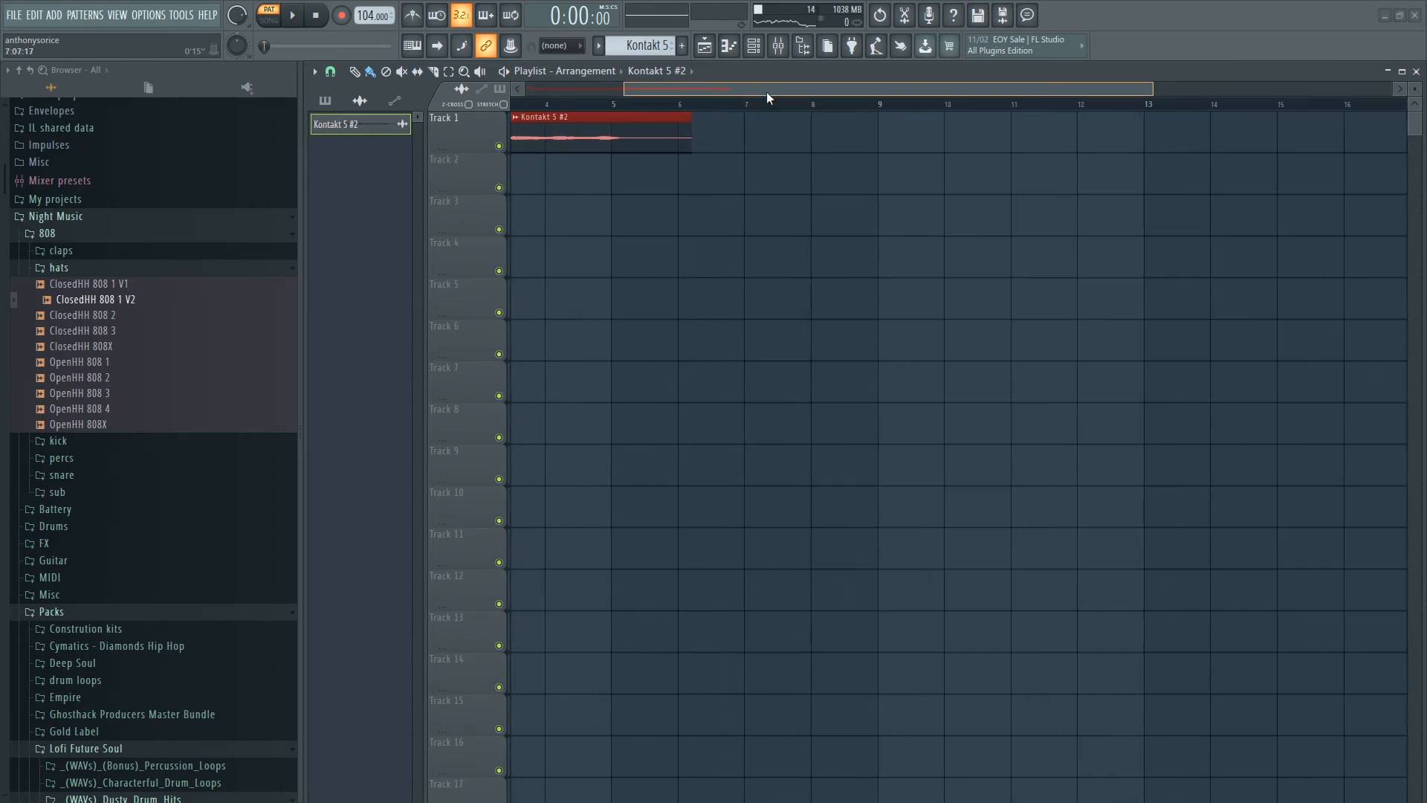
{"action": "scroll", "coordinate": [557, 202], "scroll_direction": "up", "scroll_amount": 5}
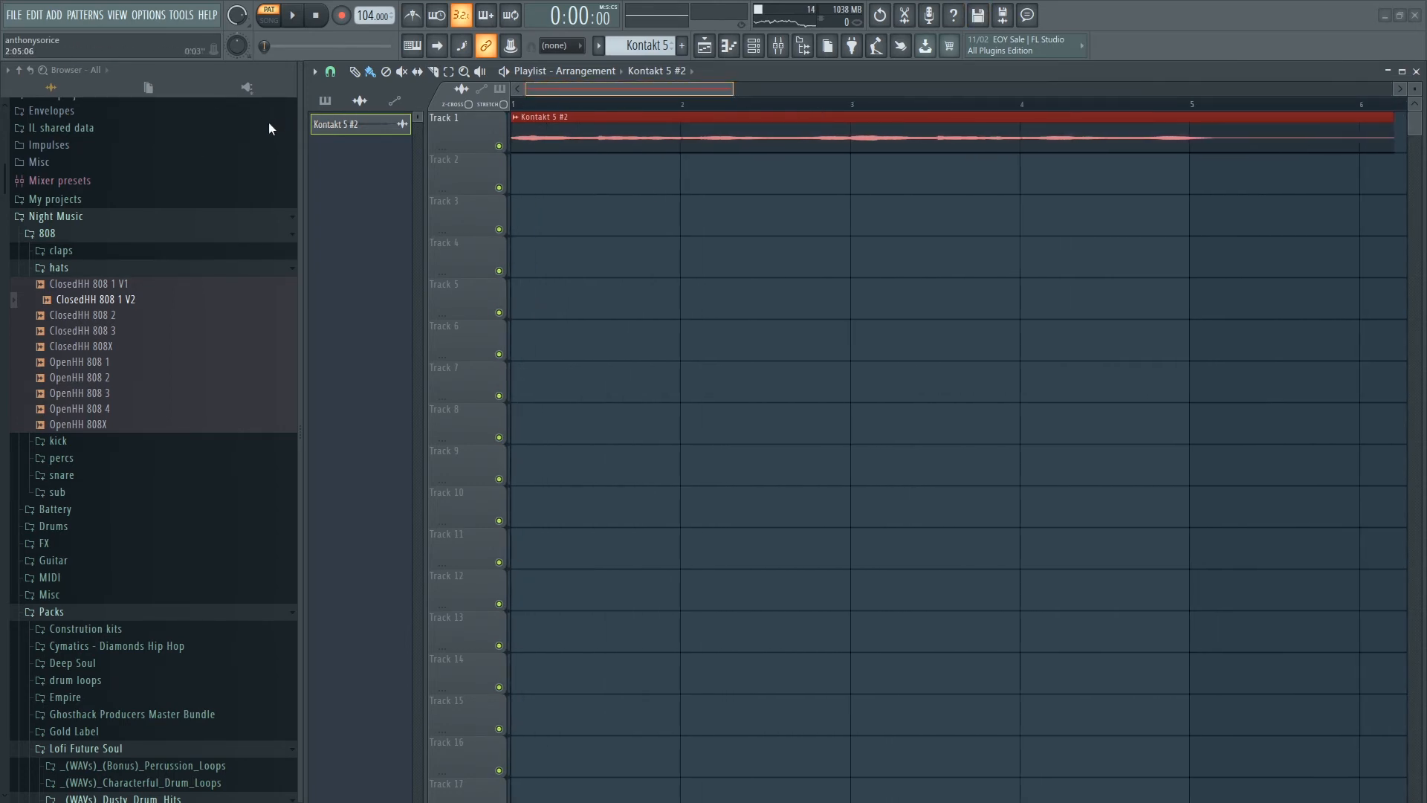
{"action": "scroll", "coordinate": [730, 220], "scroll_direction": "down", "scroll_amount": 4}
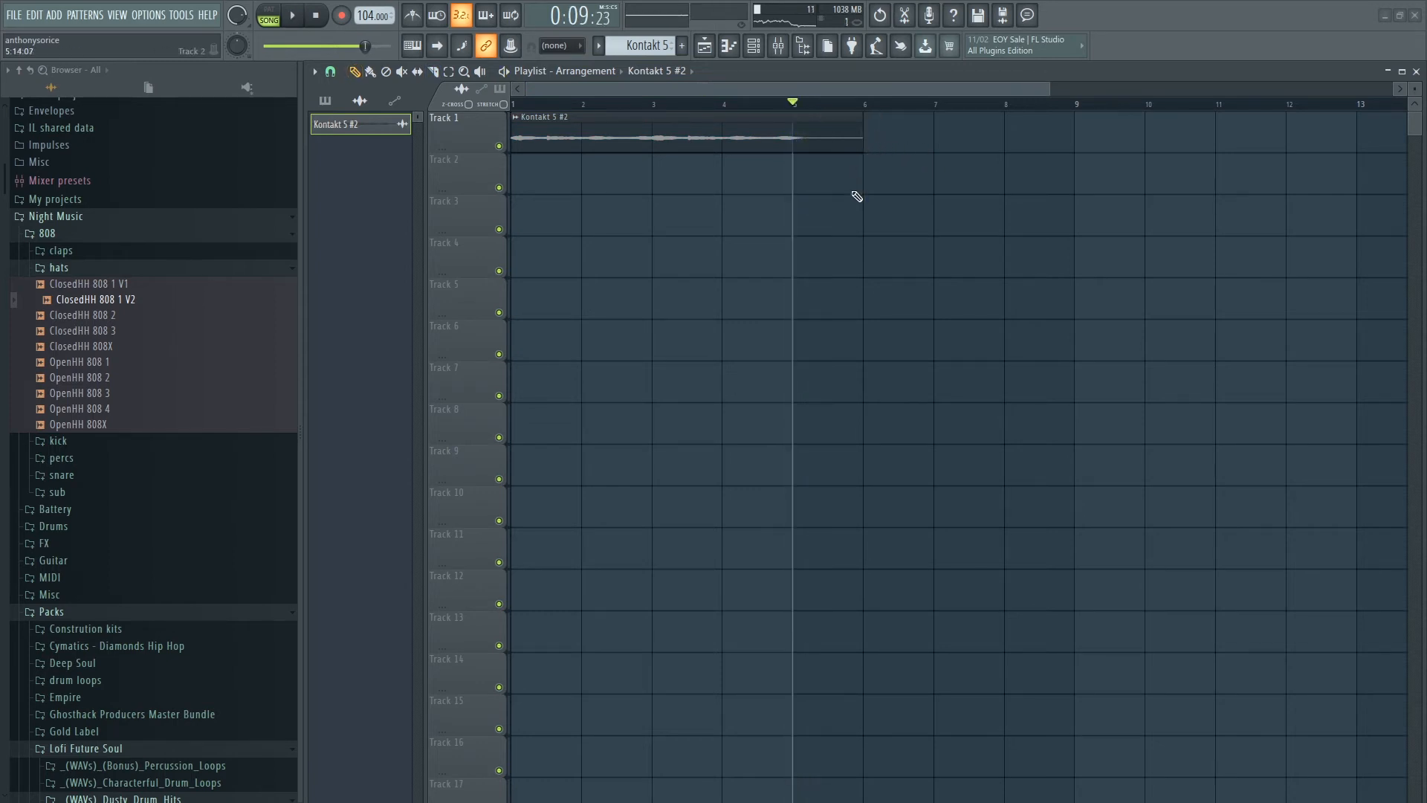
{"action": "scroll", "coordinate": [855, 211], "scroll_direction": "up", "scroll_amount": 4}
{"action": "scroll", "coordinate": [857, 219], "scroll_direction": "up", "scroll_amount": 1}
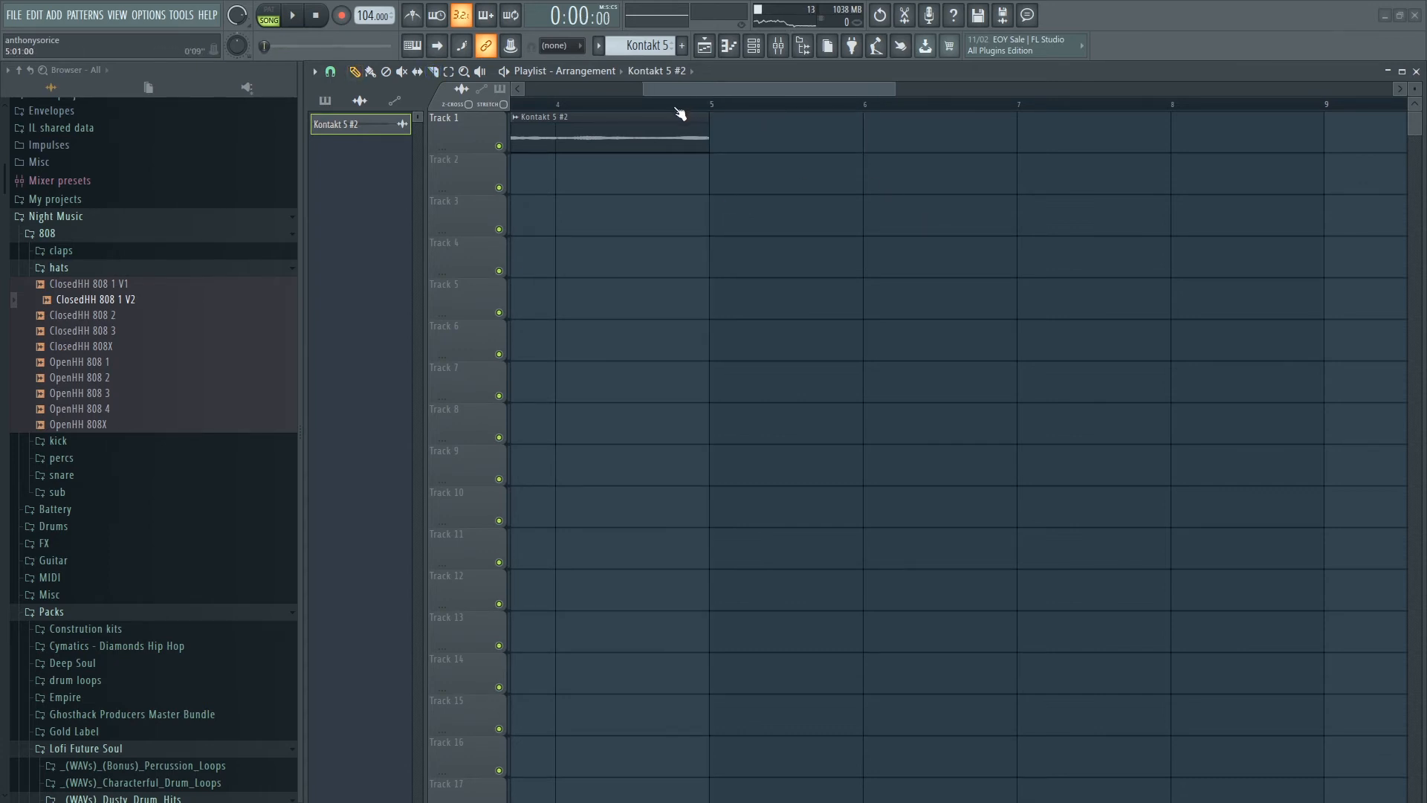
Play the Track 1 audio clip from bar 3 and listen to how it loops back to the start.
{"action": "left_click_drag", "start_coordinate": [697, 91], "coordinate": [641, 102]}
{"action": "left_click", "coordinate": [606, 107]}
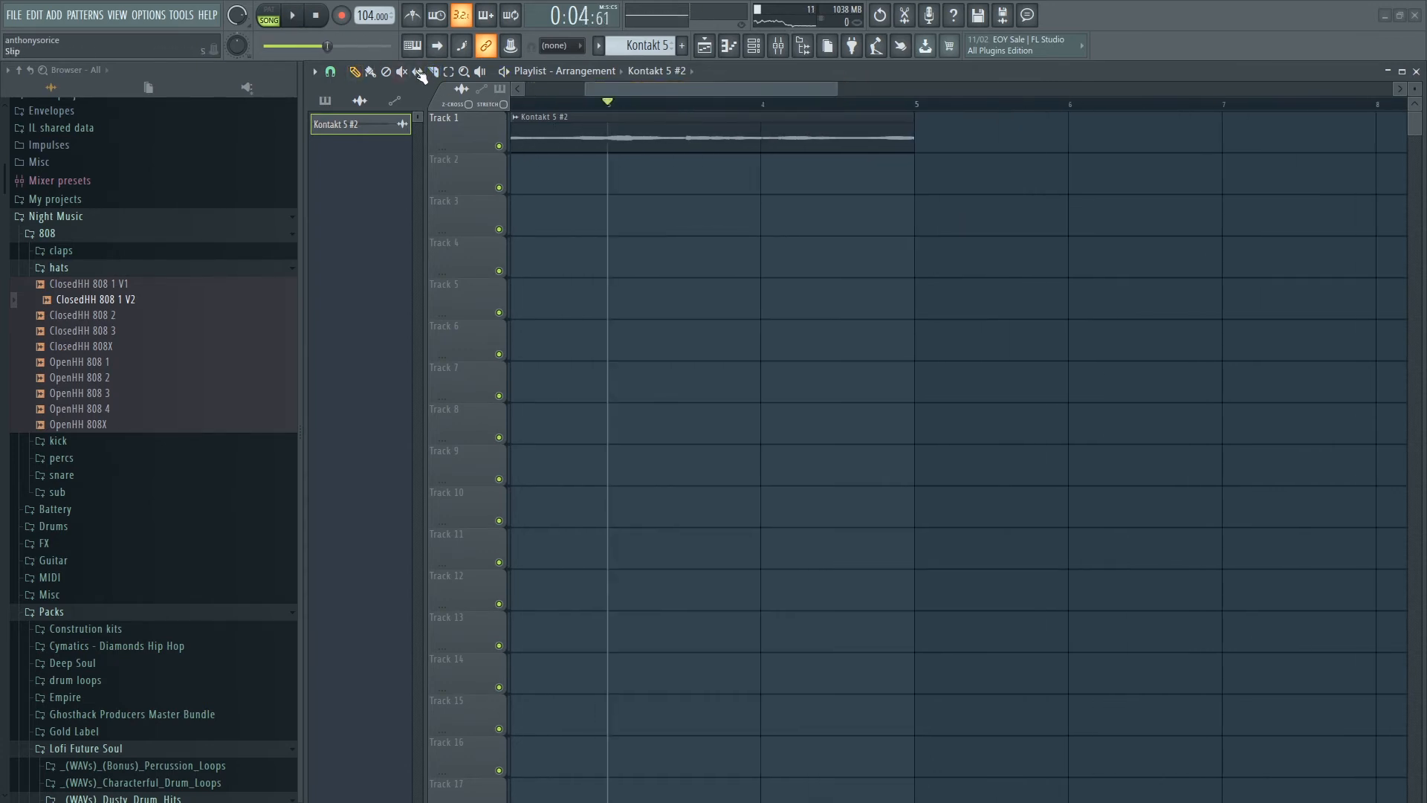
{"action": "key", "text": "space"}
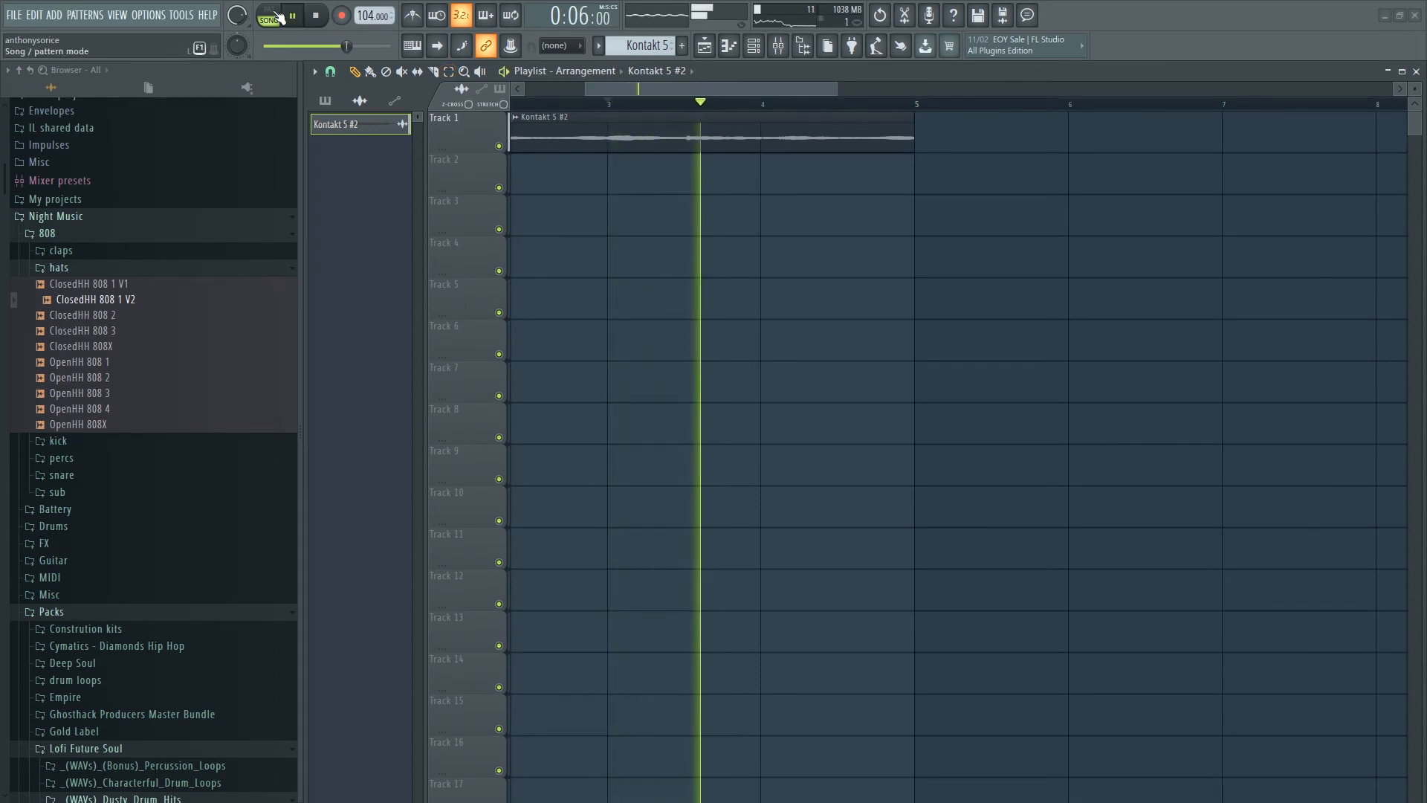
{"action": "scroll", "coordinate": [874, 261], "scroll_direction": "down", "scroll_amount": 3}
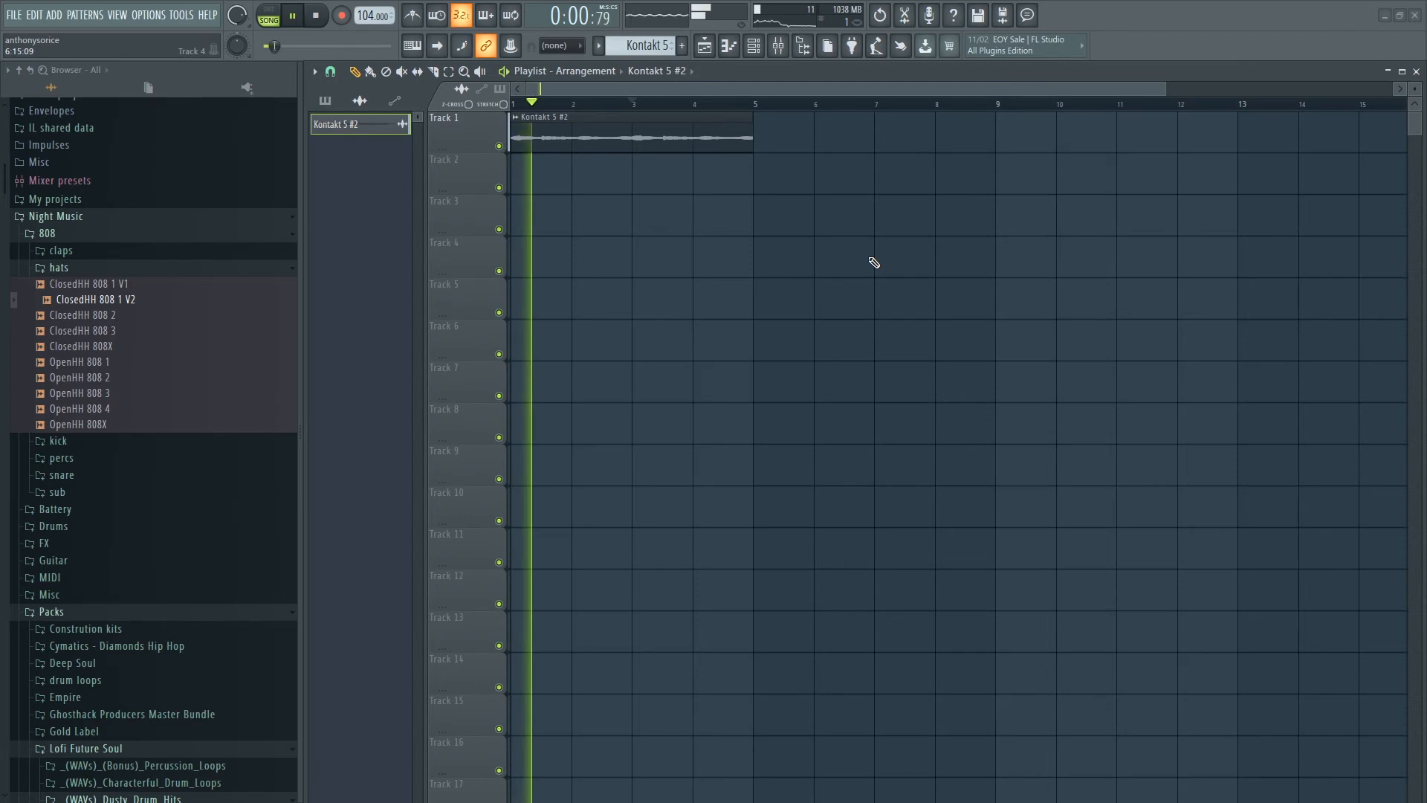
{"action": "key", "text": "space"}
Try a slight loop crossfade on the Kontakt 5 #2 sample and play back its loop point from bar 4.
{"action": "double_click", "coordinate": [694, 136]}
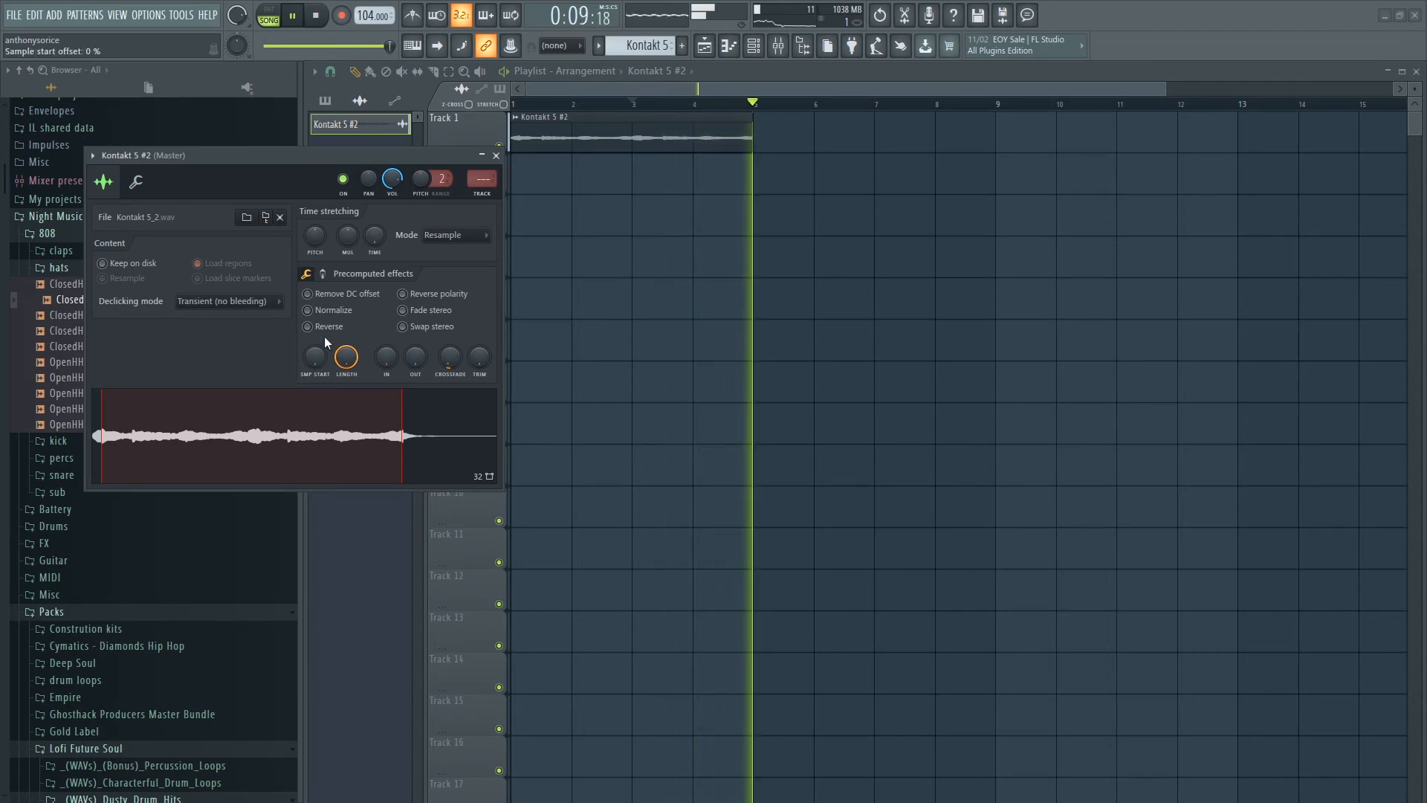
{"action": "key", "text": "space"}
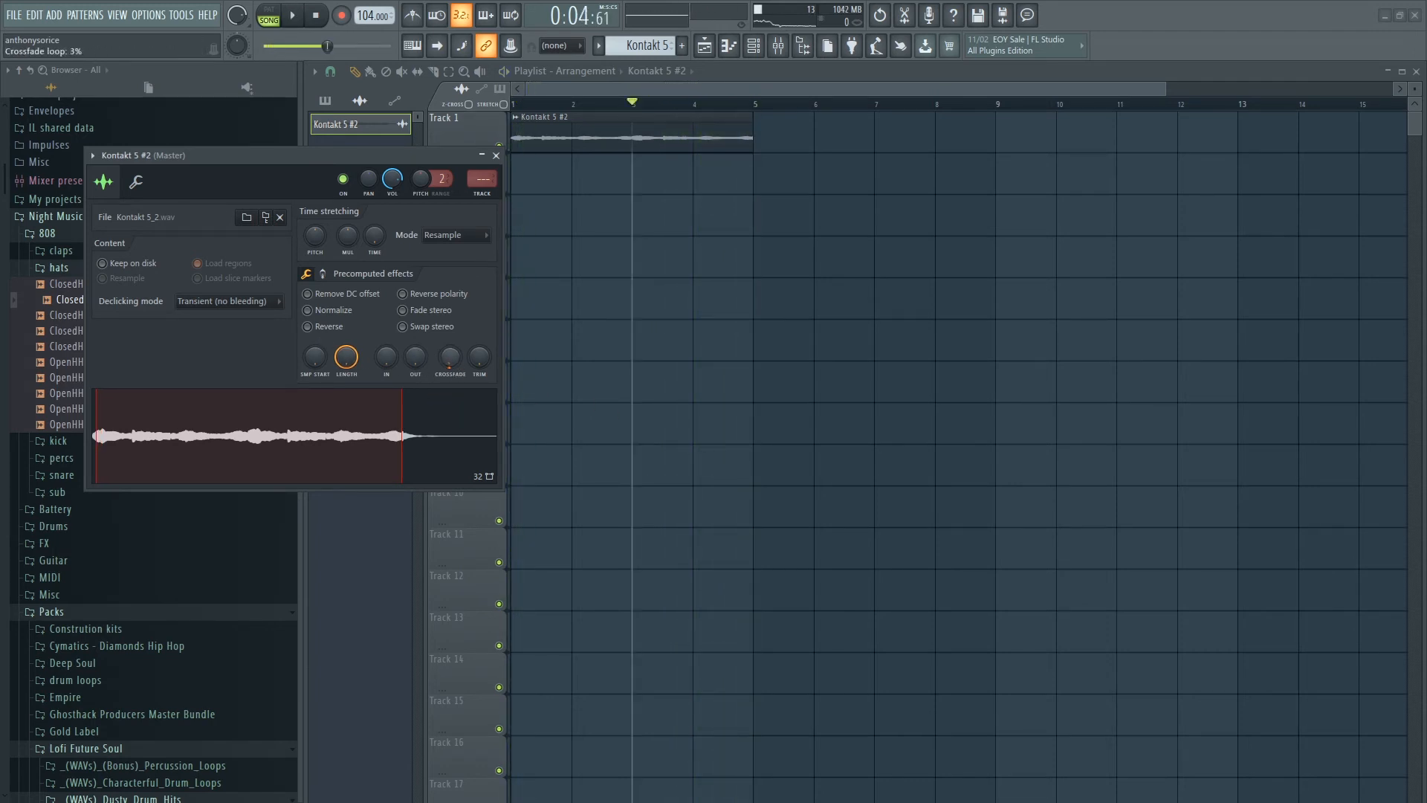
{"action": "mouse_move", "coordinate": [759, 147]}
{"action": "left_mouse_down"}
{"action": "mouse_move", "coordinate": [789, 125]}
{"action": "mouse_move", "coordinate": [774, 127]}
{"action": "left_mouse_up"}
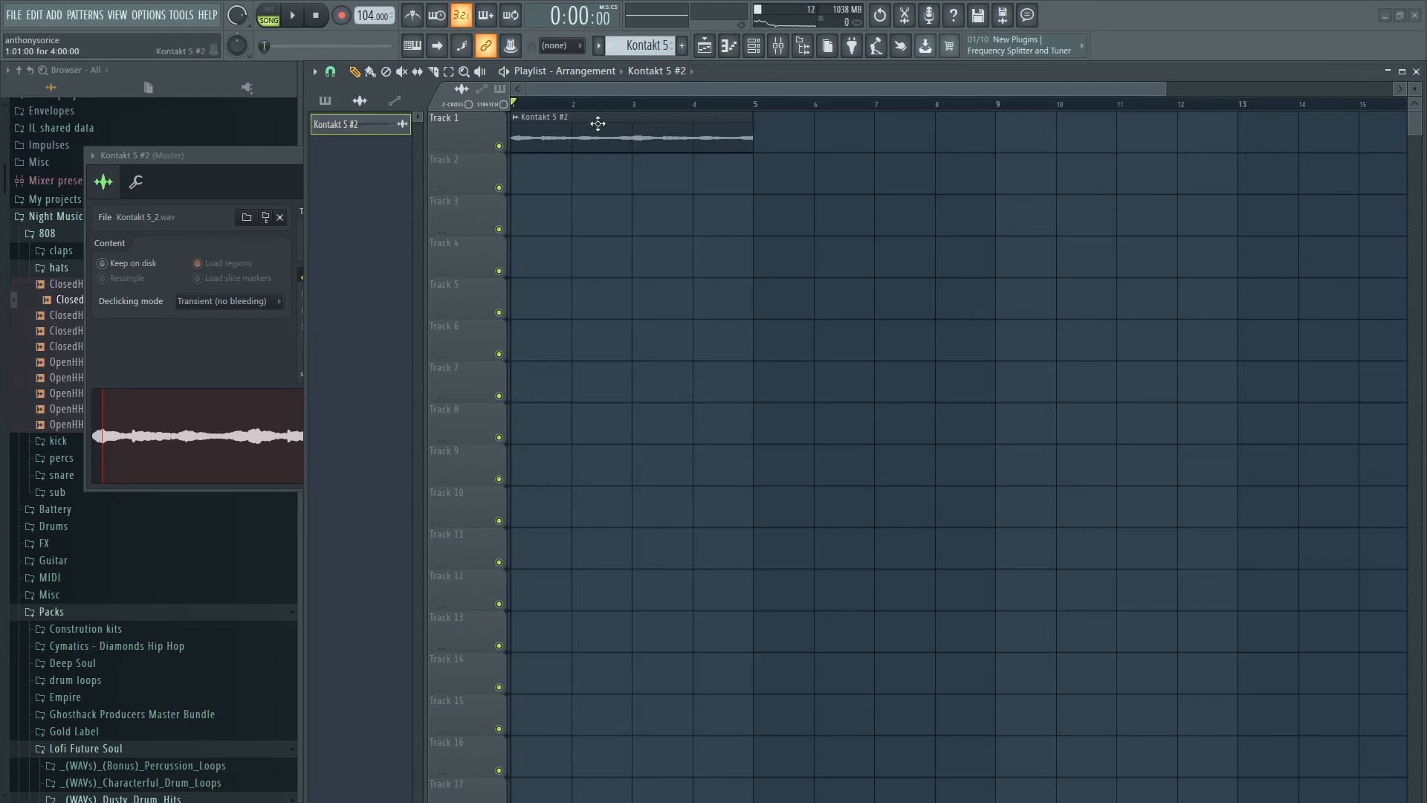
{"action": "scroll", "coordinate": [623, 277], "scroll_direction": "up", "scroll_amount": 4}
{"action": "left_click_drag", "start_coordinate": [666, 91], "coordinate": [271, 171]}
{"action": "scroll", "coordinate": [567, 201], "scroll_direction": "up", "scroll_amount": 1}
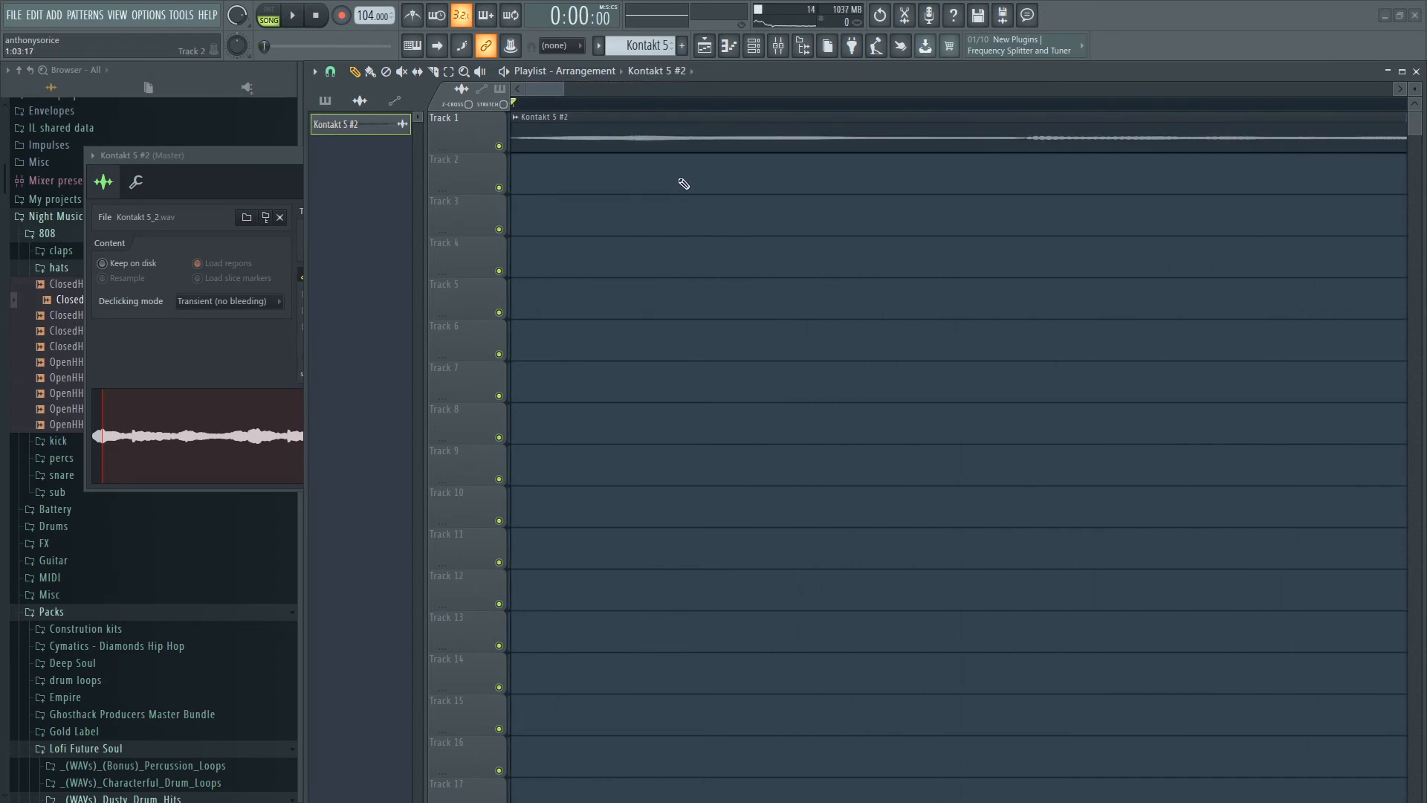
{"action": "scroll", "coordinate": [602, 194], "scroll_direction": "down", "scroll_amount": 4}
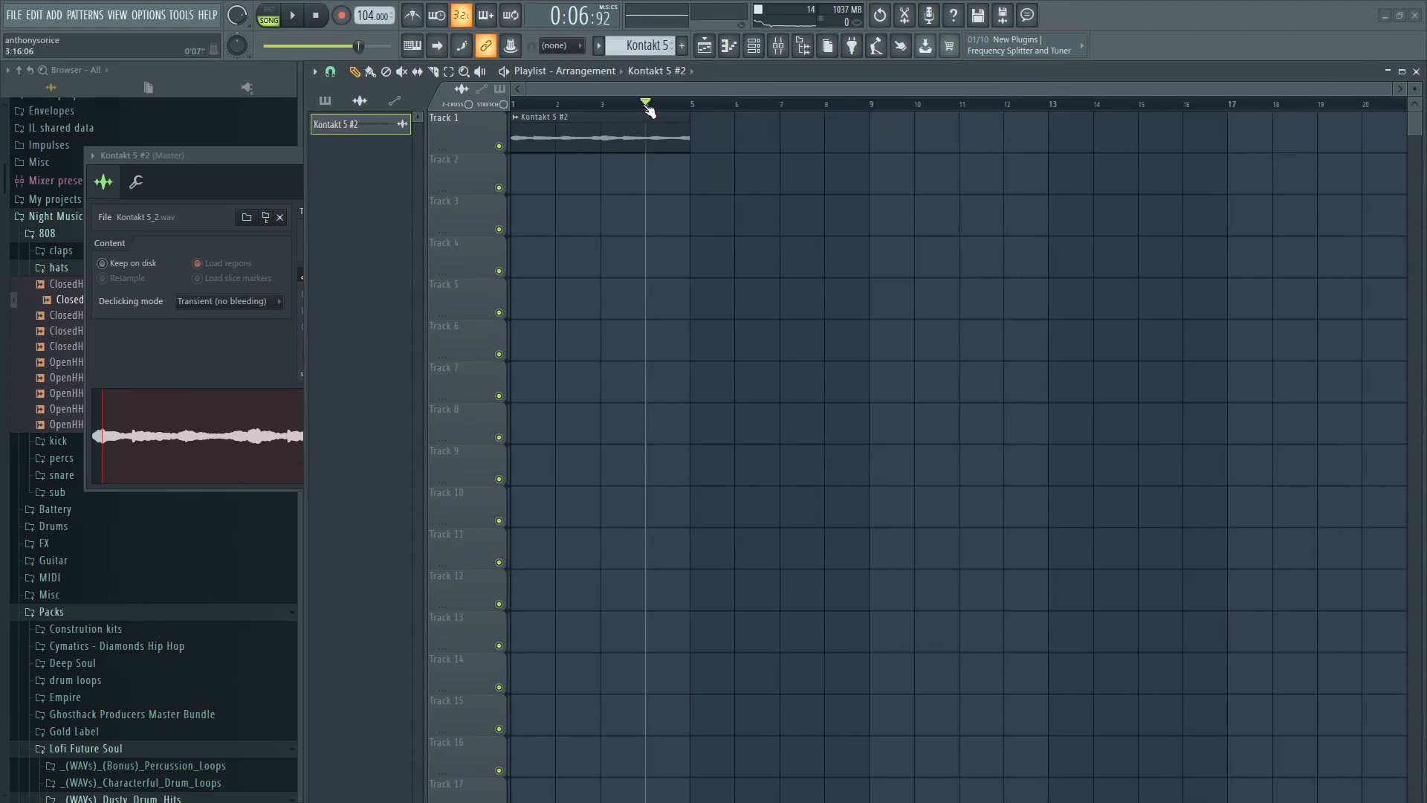
{"action": "key", "text": "space"}
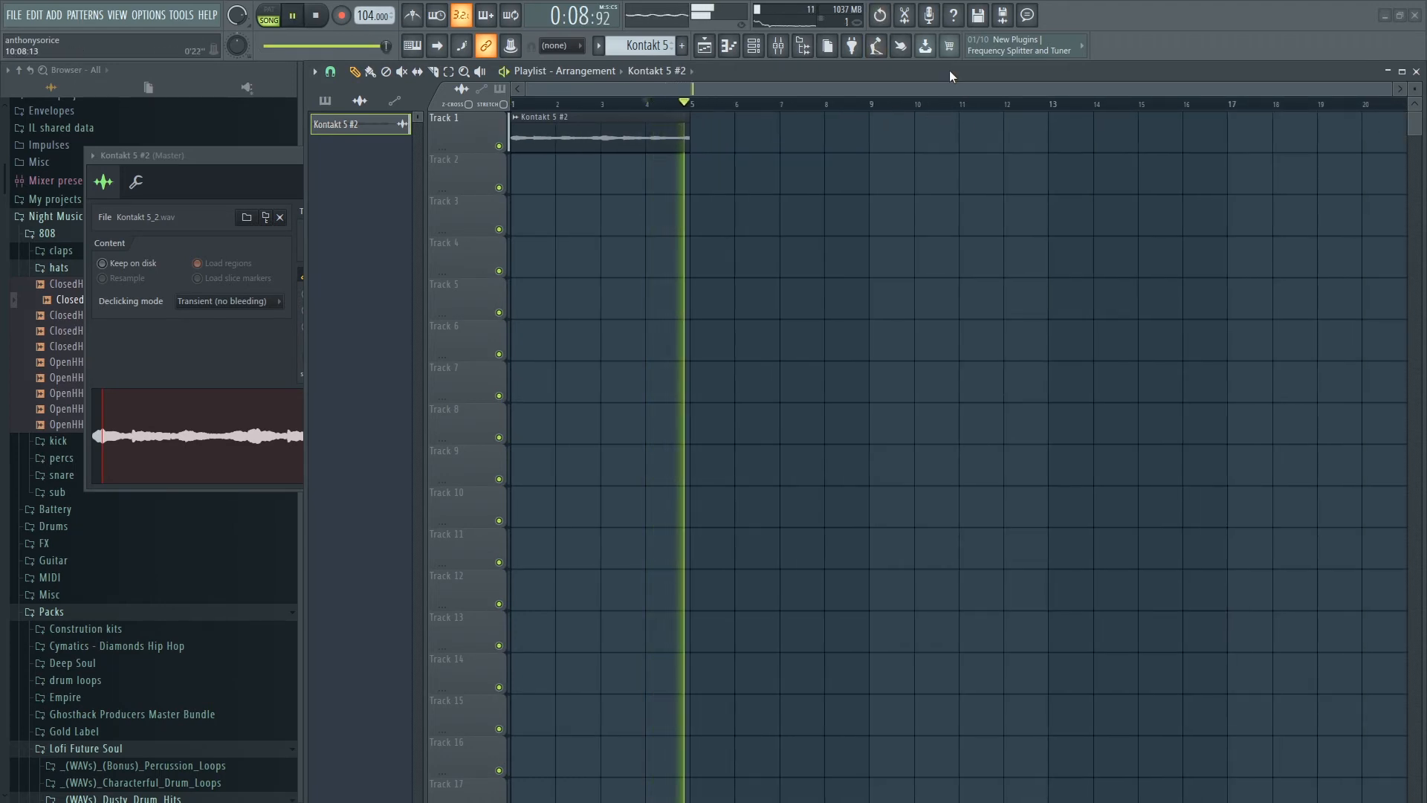
Replace the Kontakt 5 #2 sample's crossfade with a short quick fade-in and an 8% quick fade-out.
{"action": "left_click", "coordinate": [220, 168]}
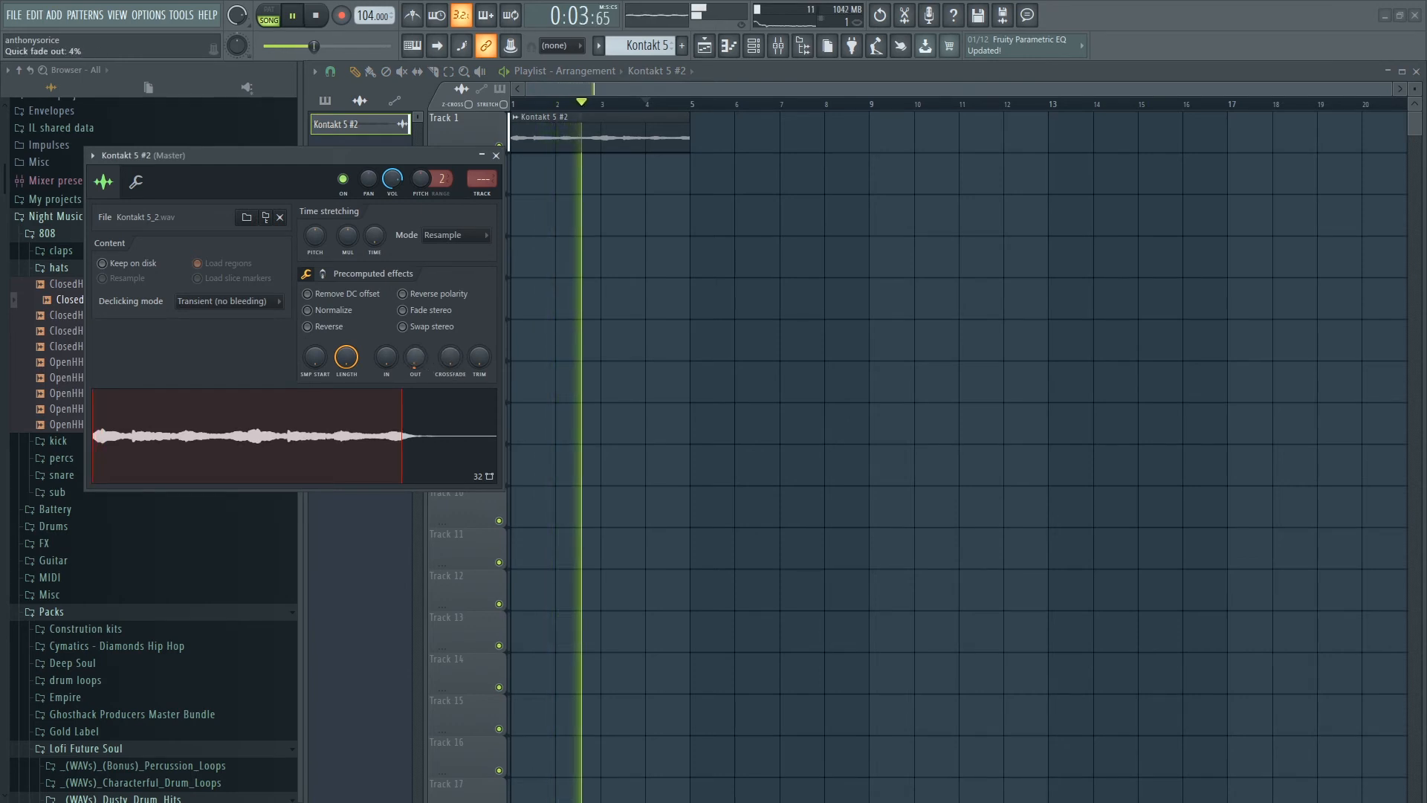
{"action": "left_click_drag", "start_coordinate": [416, 356], "coordinate": [416, 353]}
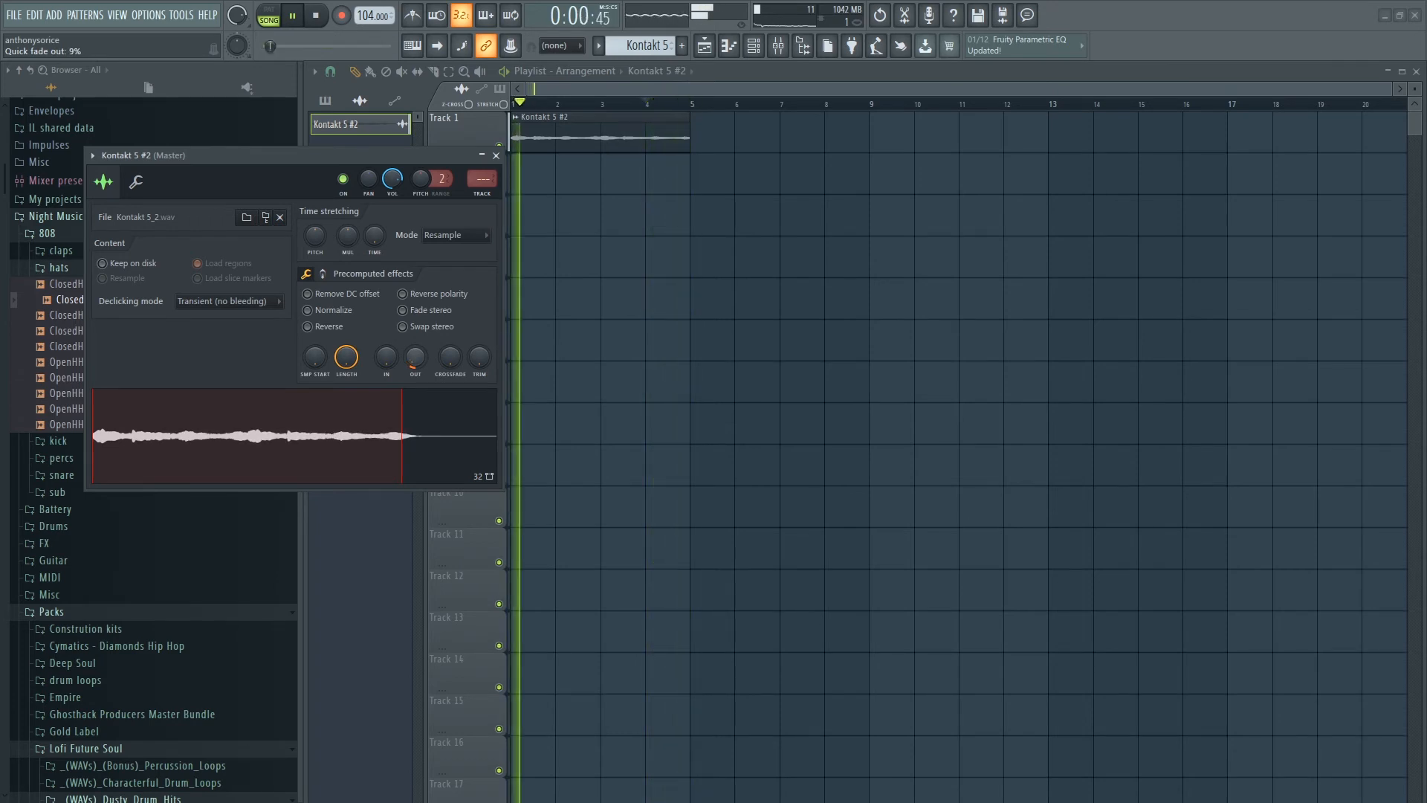
{"action": "left_click", "coordinate": [495, 156]}
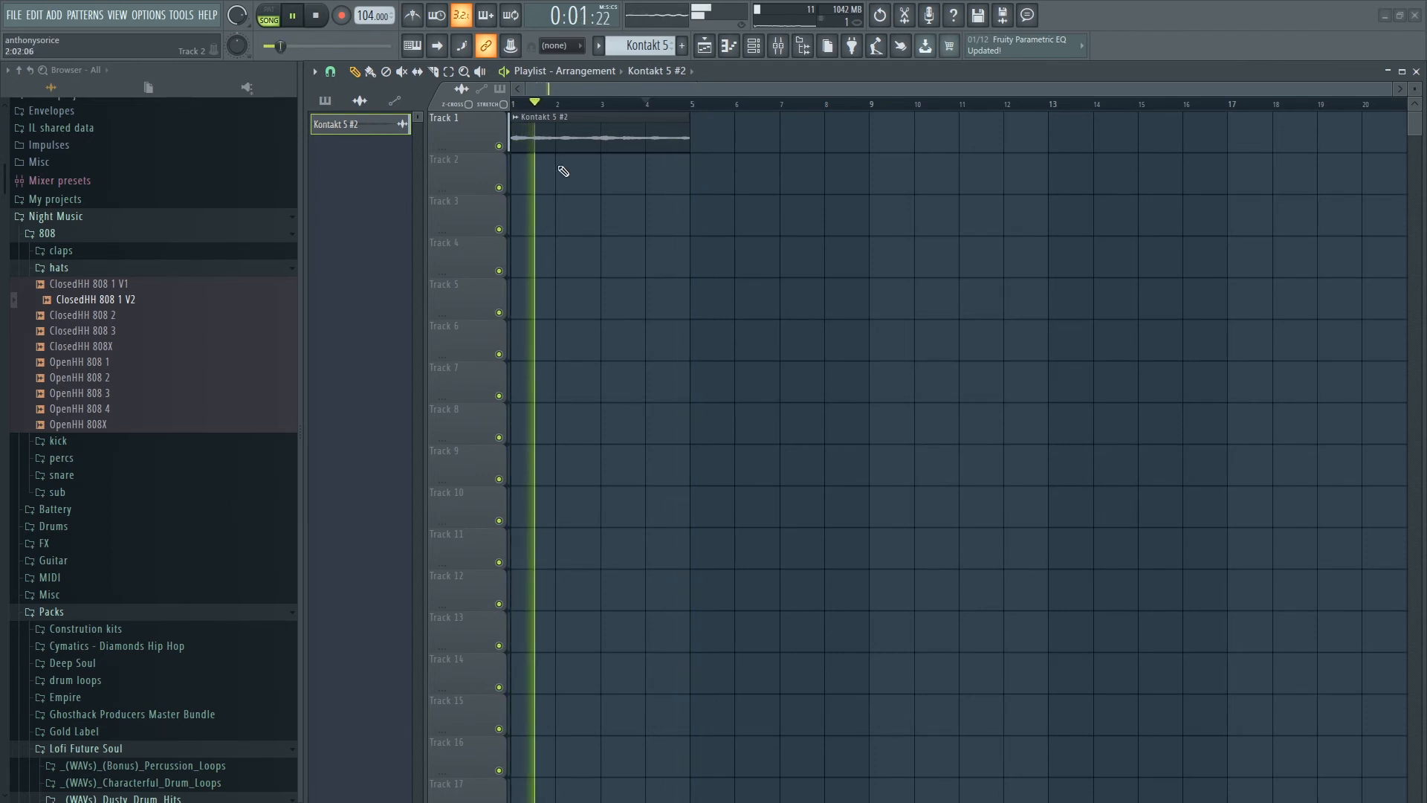
{"action": "left_click", "coordinate": [541, 118]}
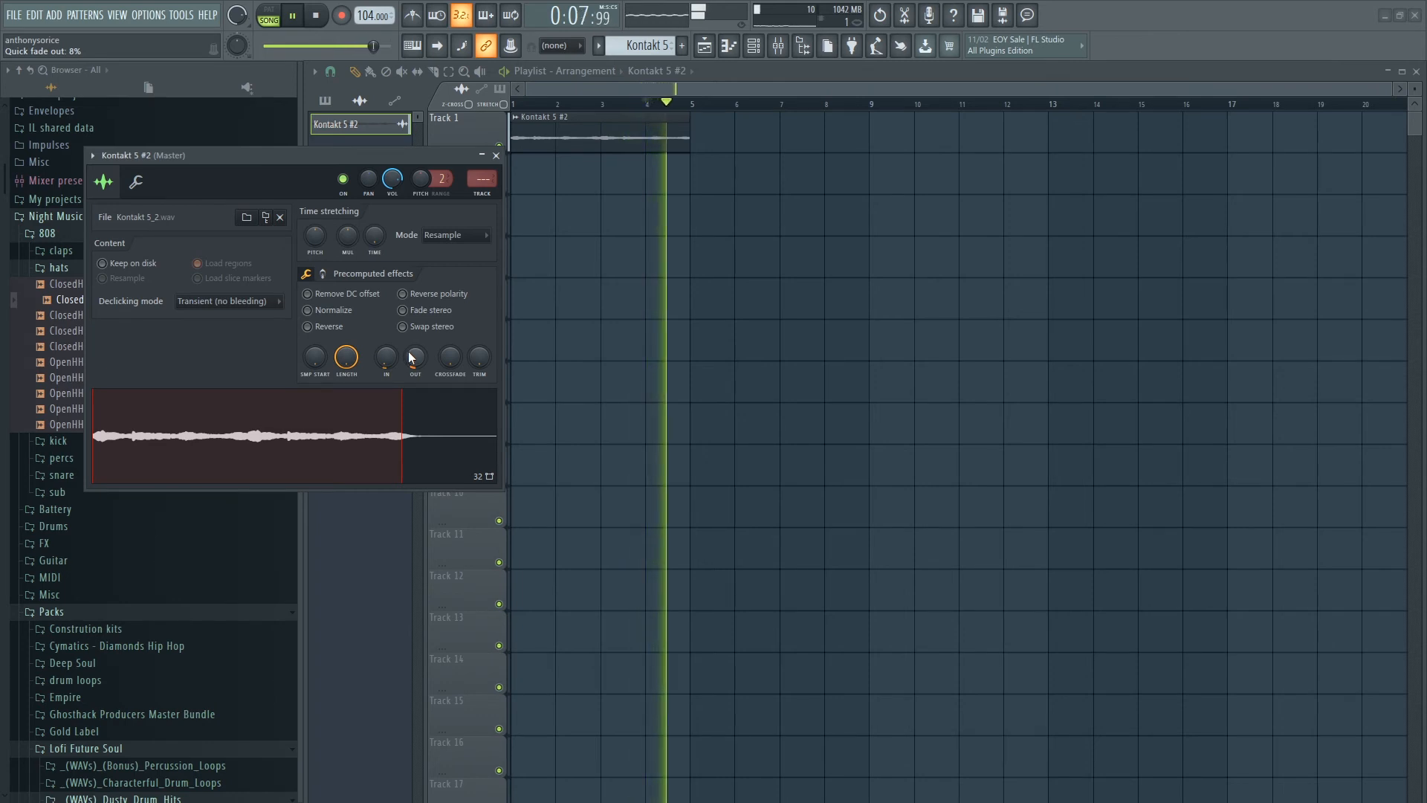
Try reversing the Kontakt 5 #2 sample, turn Reverse back off, stop playback and close the sample settings.
{"action": "left_click", "coordinate": [307, 327]}
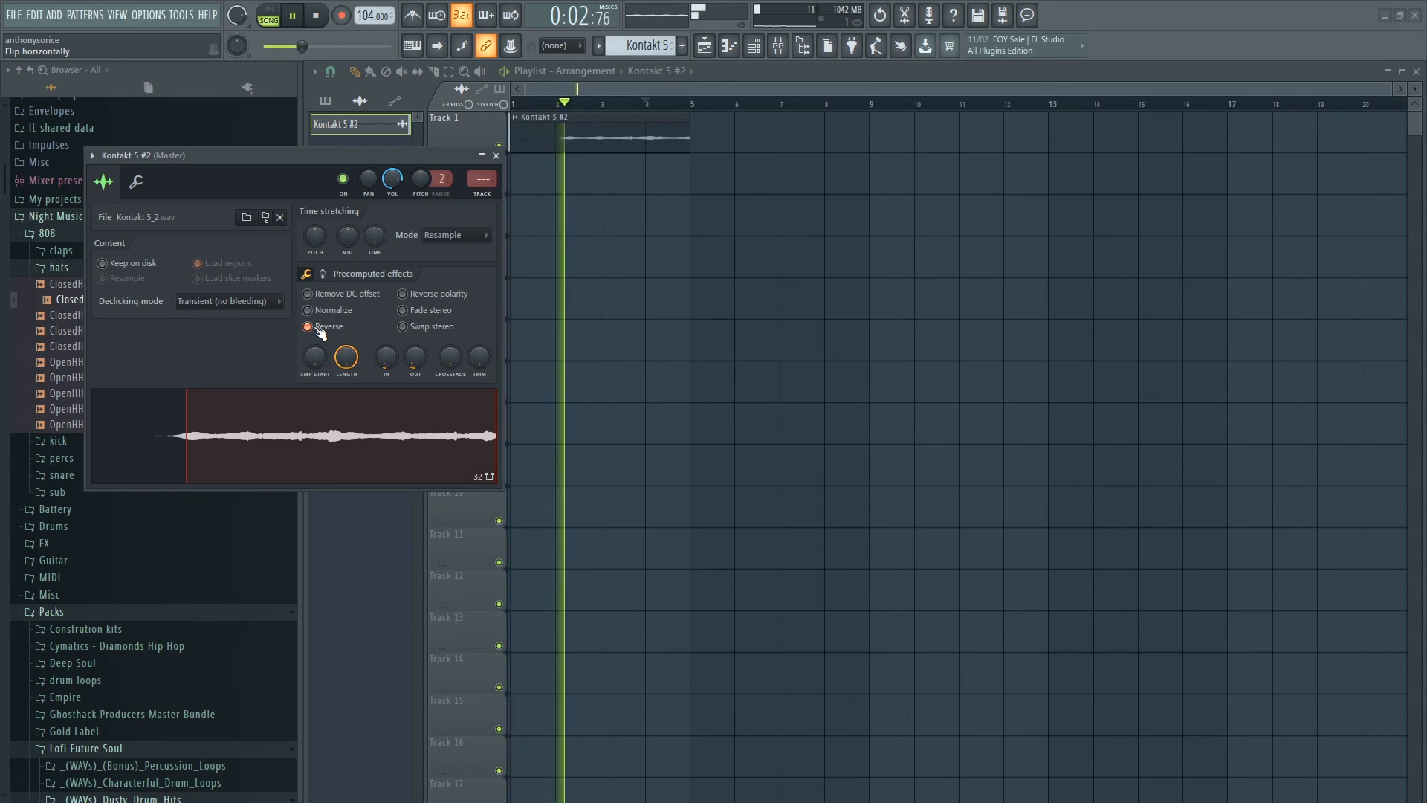
{"action": "left_click", "coordinate": [308, 327]}
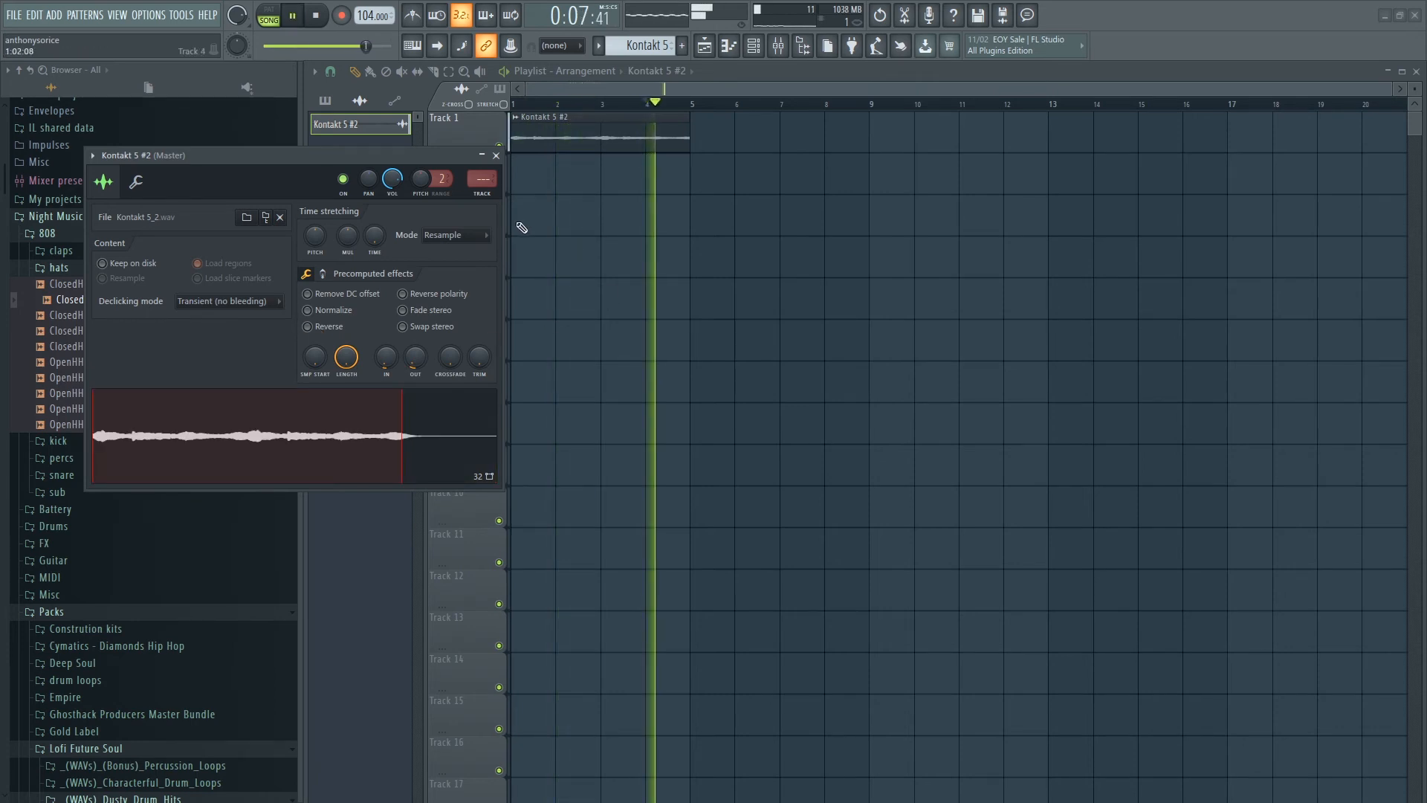
{"action": "key", "text": "space"}
{"action": "left_click", "coordinate": [495, 155]}
Place the Omnisphere pattern on Track 2 at bars 1 and 5, and make the second clip unique.
{"action": "left_click", "coordinate": [326, 101]}
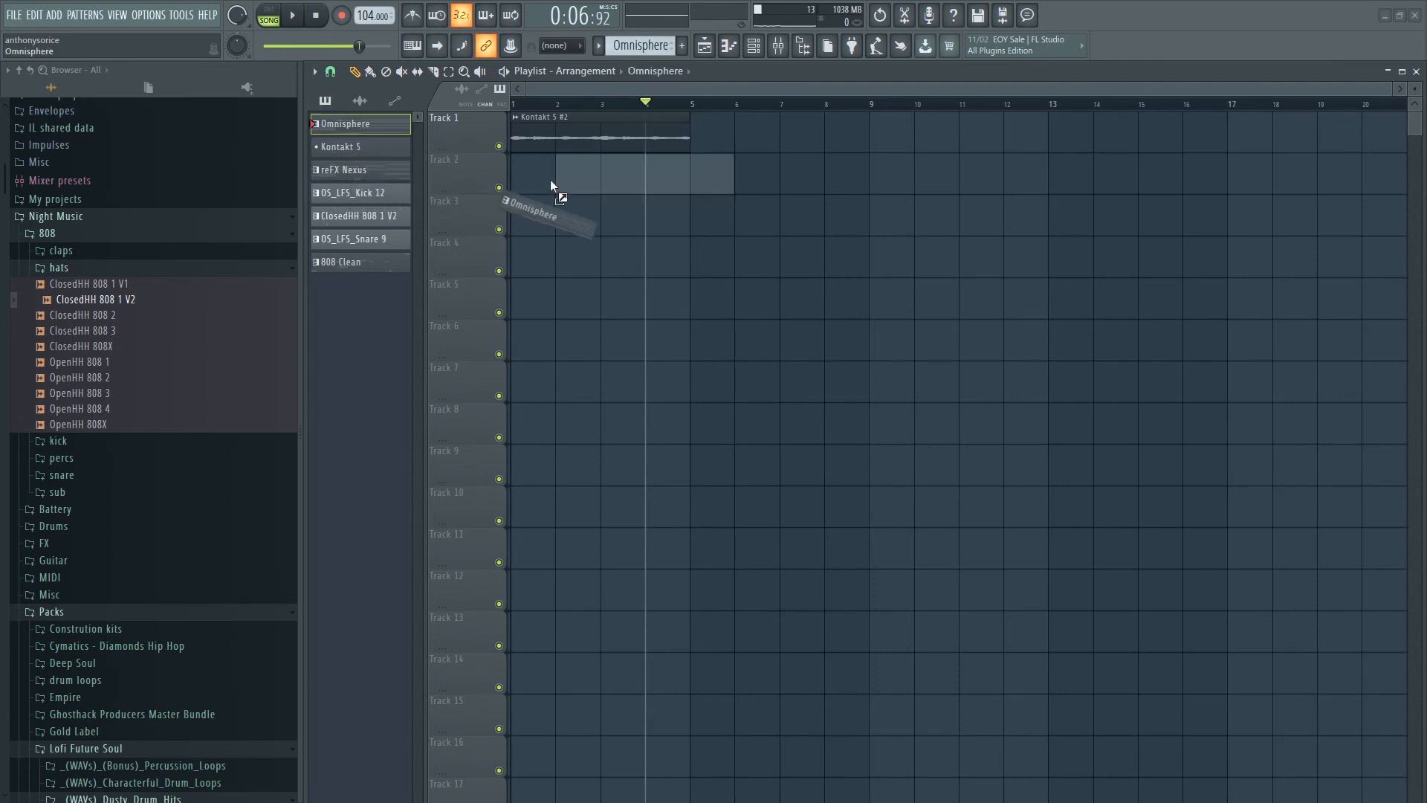
{"action": "left_click_drag", "start_coordinate": [528, 179], "coordinate": [583, 169]}
{"action": "left_click", "coordinate": [791, 183]}
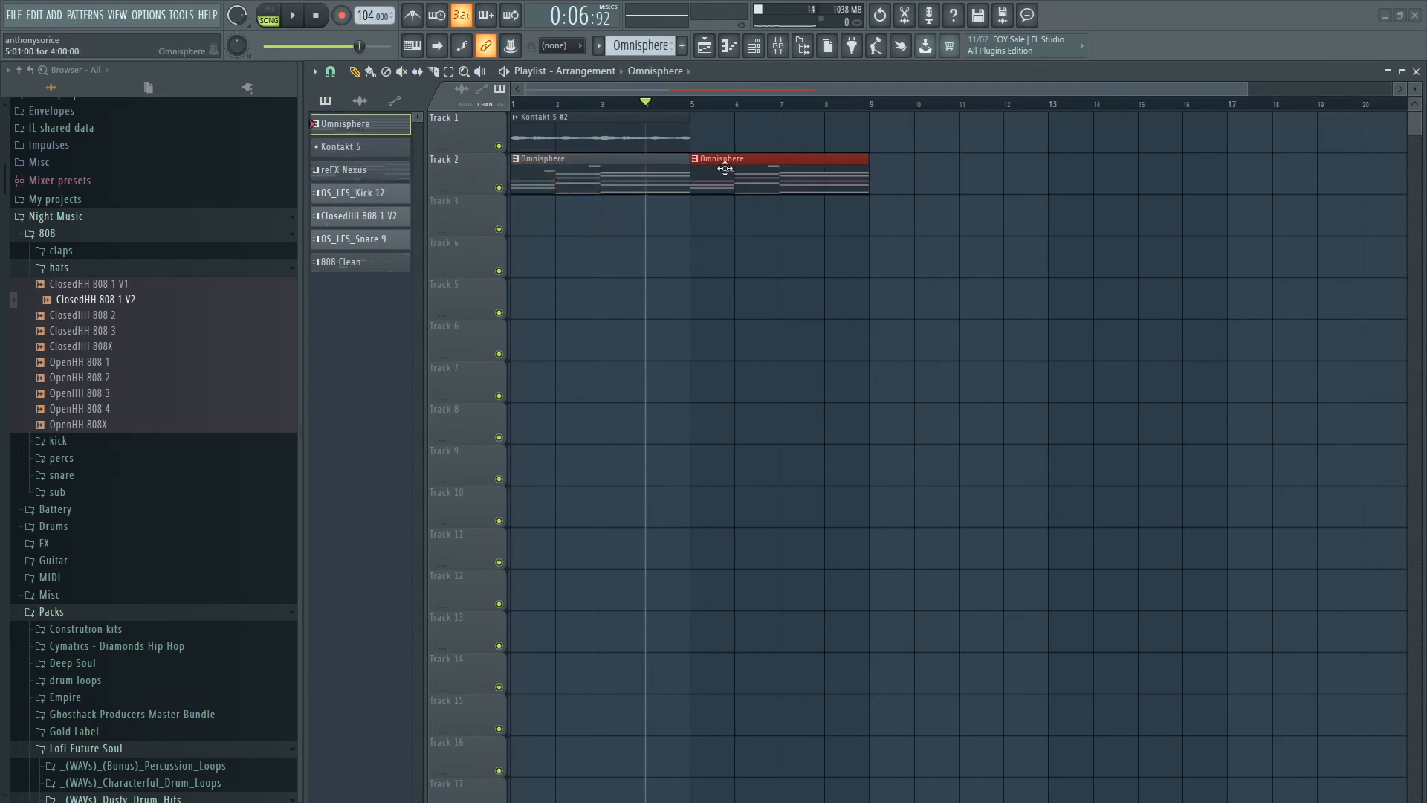
{"action": "left_click", "coordinate": [697, 161]}
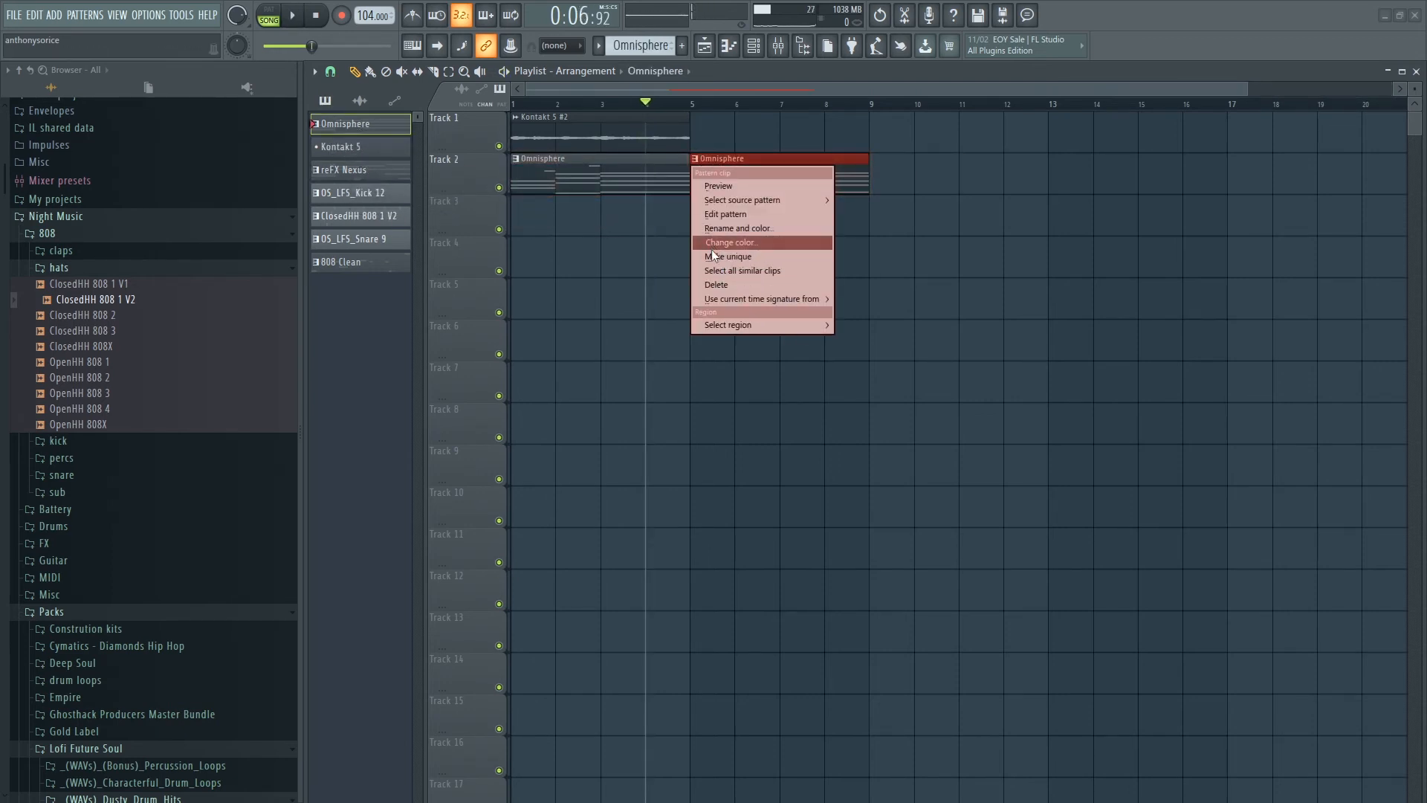
{"action": "left_click", "coordinate": [765, 257]}
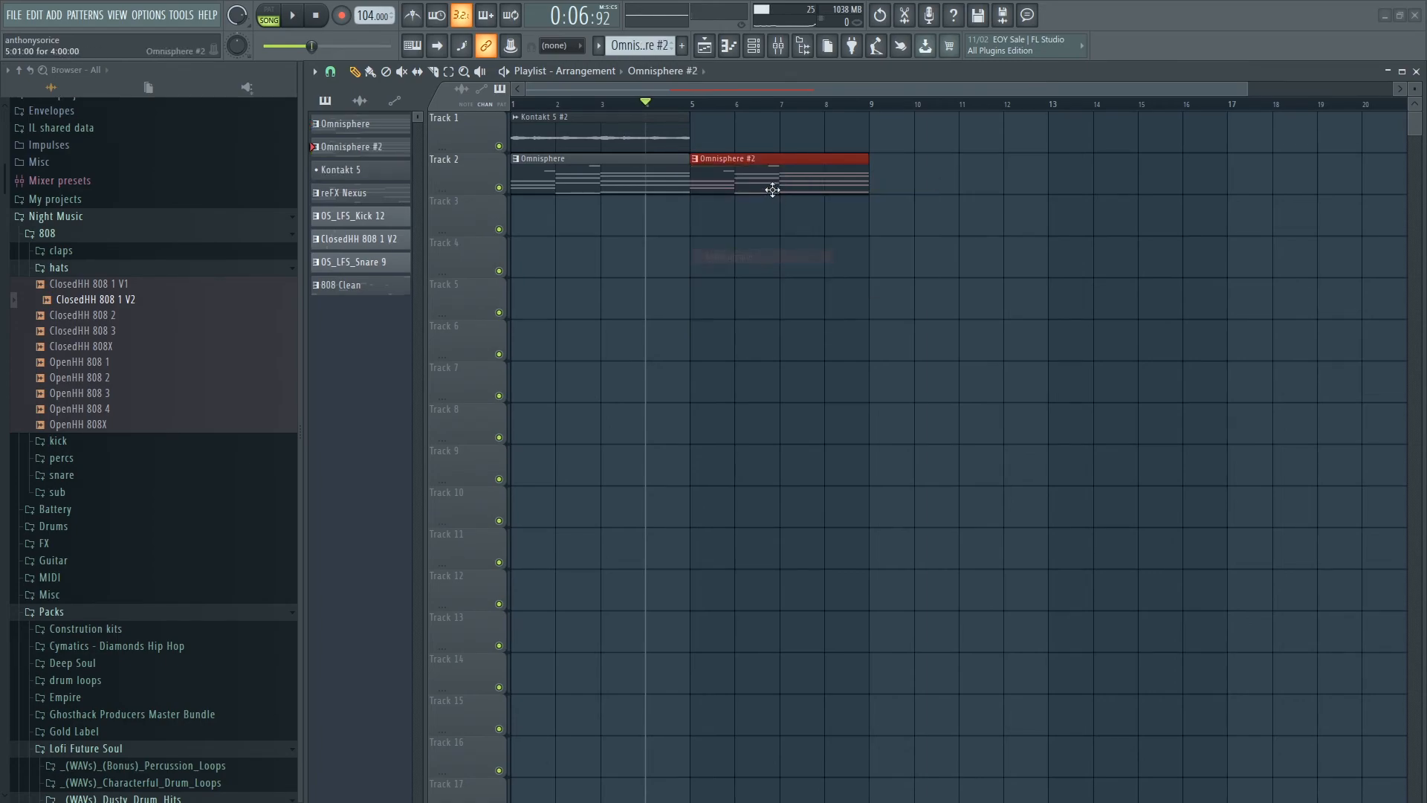
In Omnisphere #2, shorten the last chord to end halfway through bar 4 and add a half-bar chord of G#3, F4, G#4 and C5.
{"action": "double_click", "coordinate": [772, 187]}
{"action": "scroll", "coordinate": [790, 495], "scroll_direction": "down", "scroll_amount": 3}
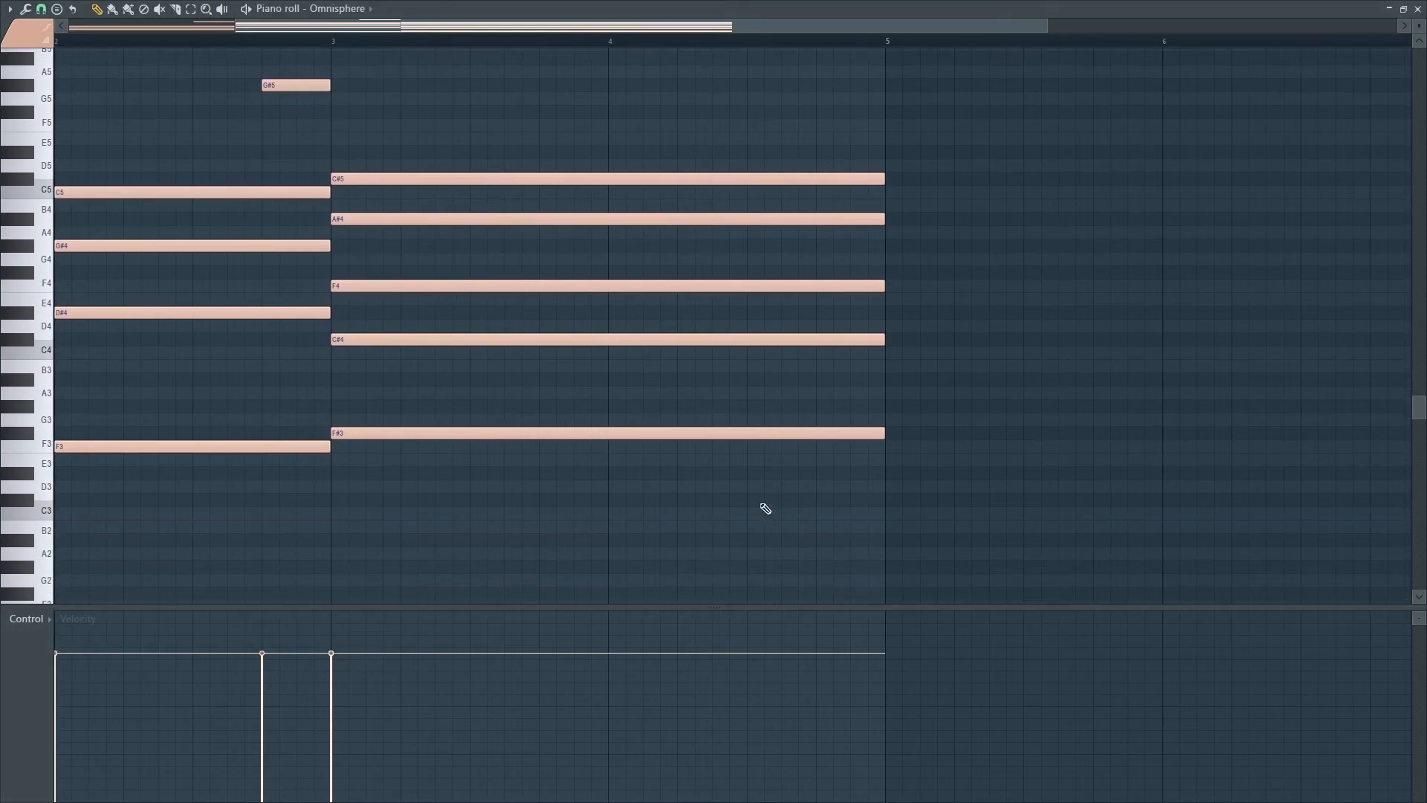
{"action": "left_click_drag", "start_coordinate": [838, 535], "coordinate": [769, 179]}
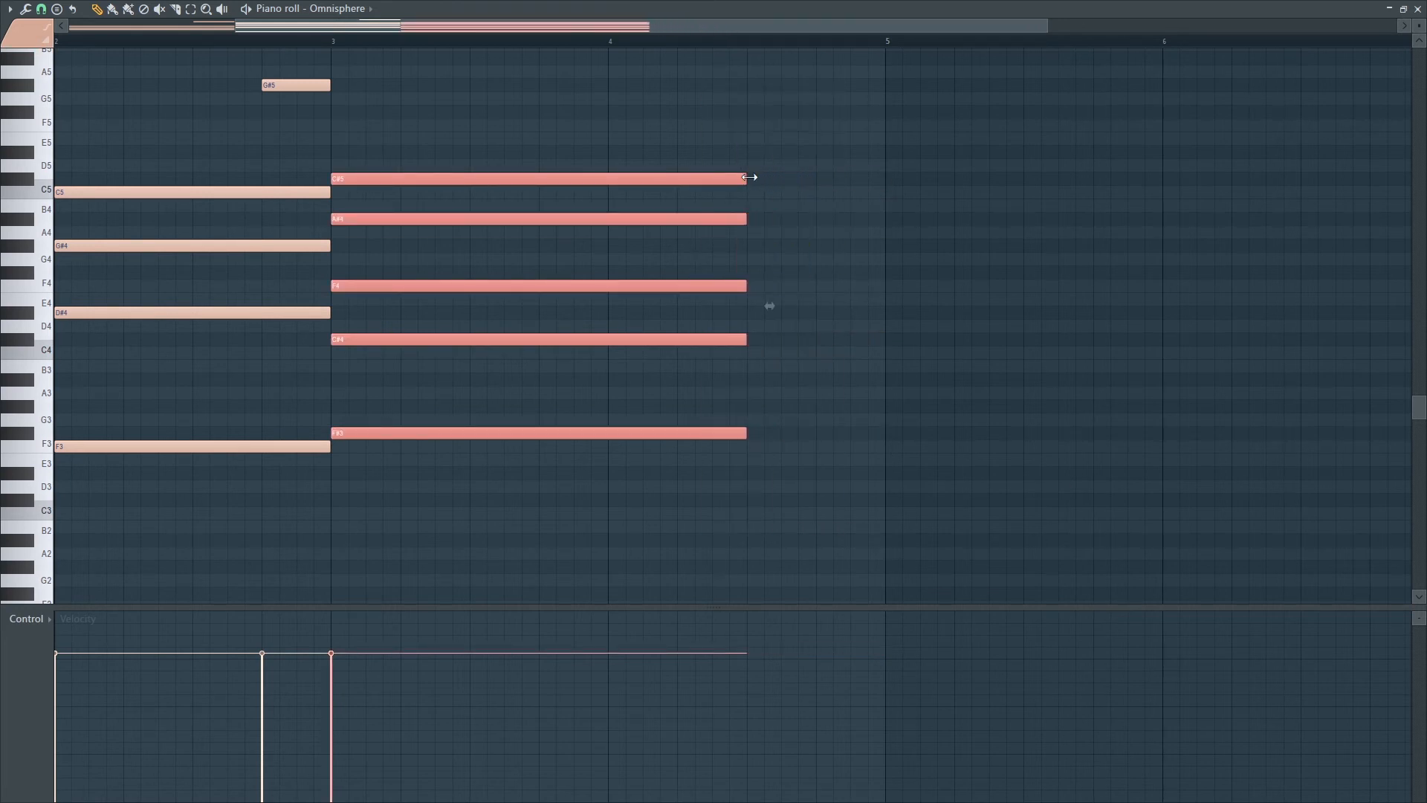
{"action": "left_click", "coordinate": [786, 233]}
{"action": "left_click", "coordinate": [762, 206]}
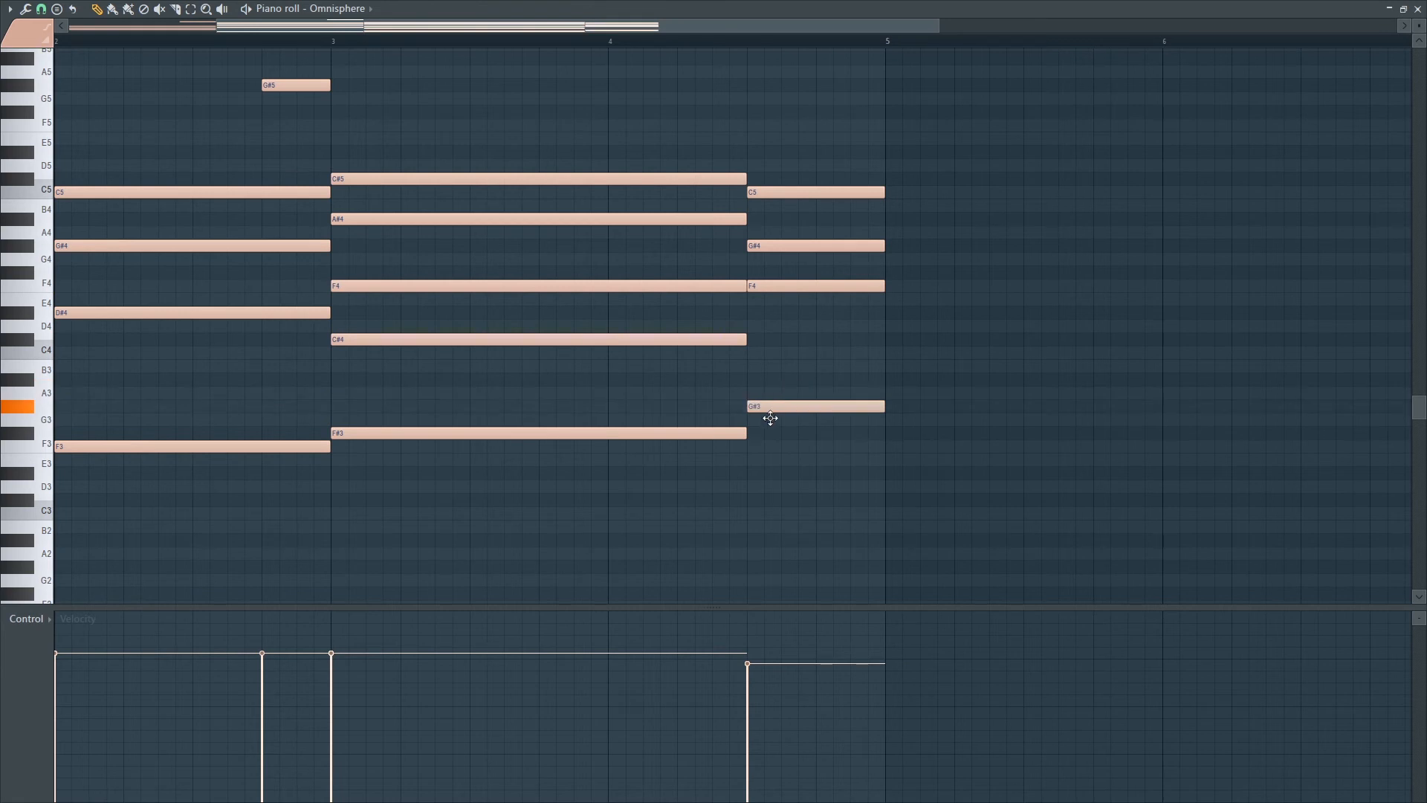
Play back the Omnisphere #2 chords, close the piano roll and add a second Kontakt 5 #2 clip on Track 1 at bar 5.
{"action": "left_click", "coordinate": [341, 43]}
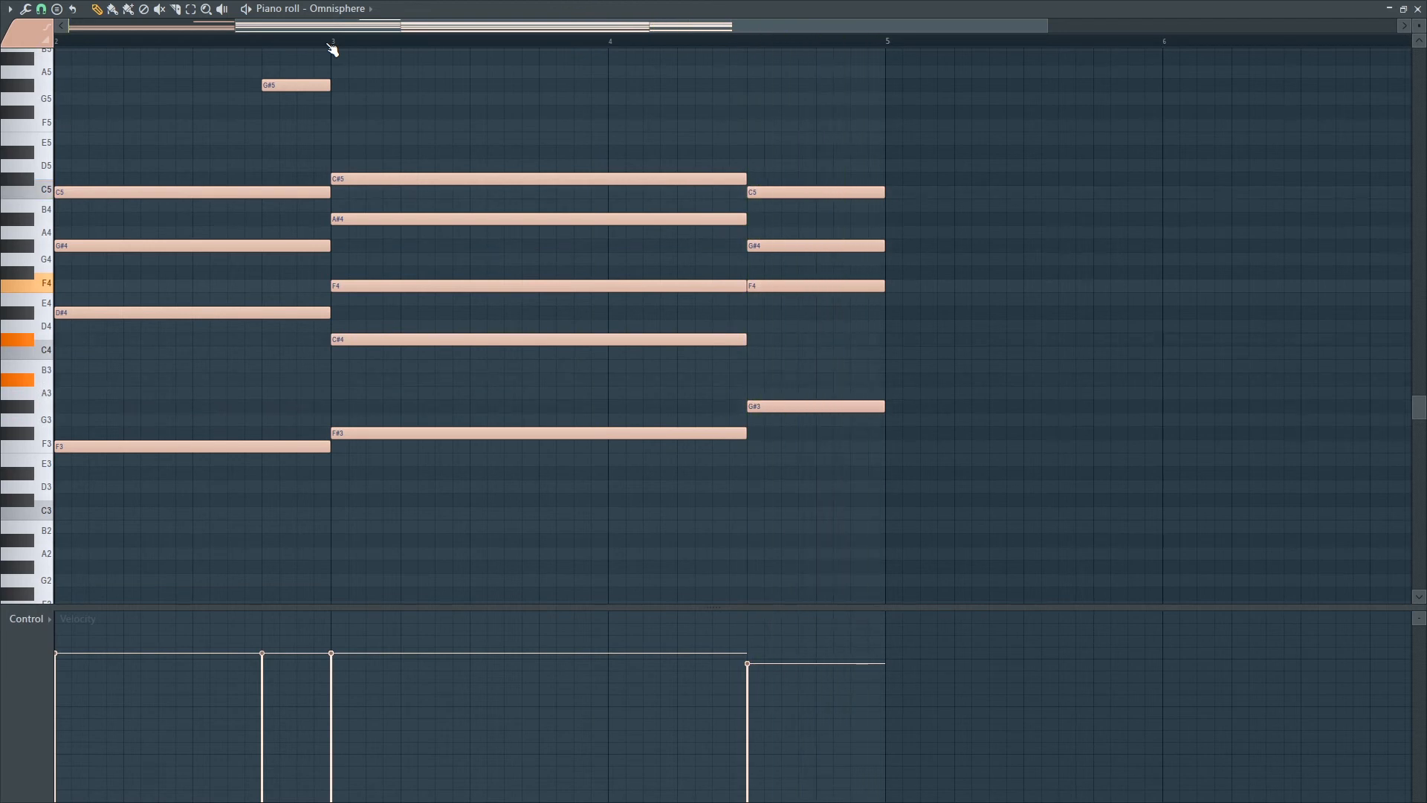
{"action": "left_click", "coordinate": [1418, 9]}
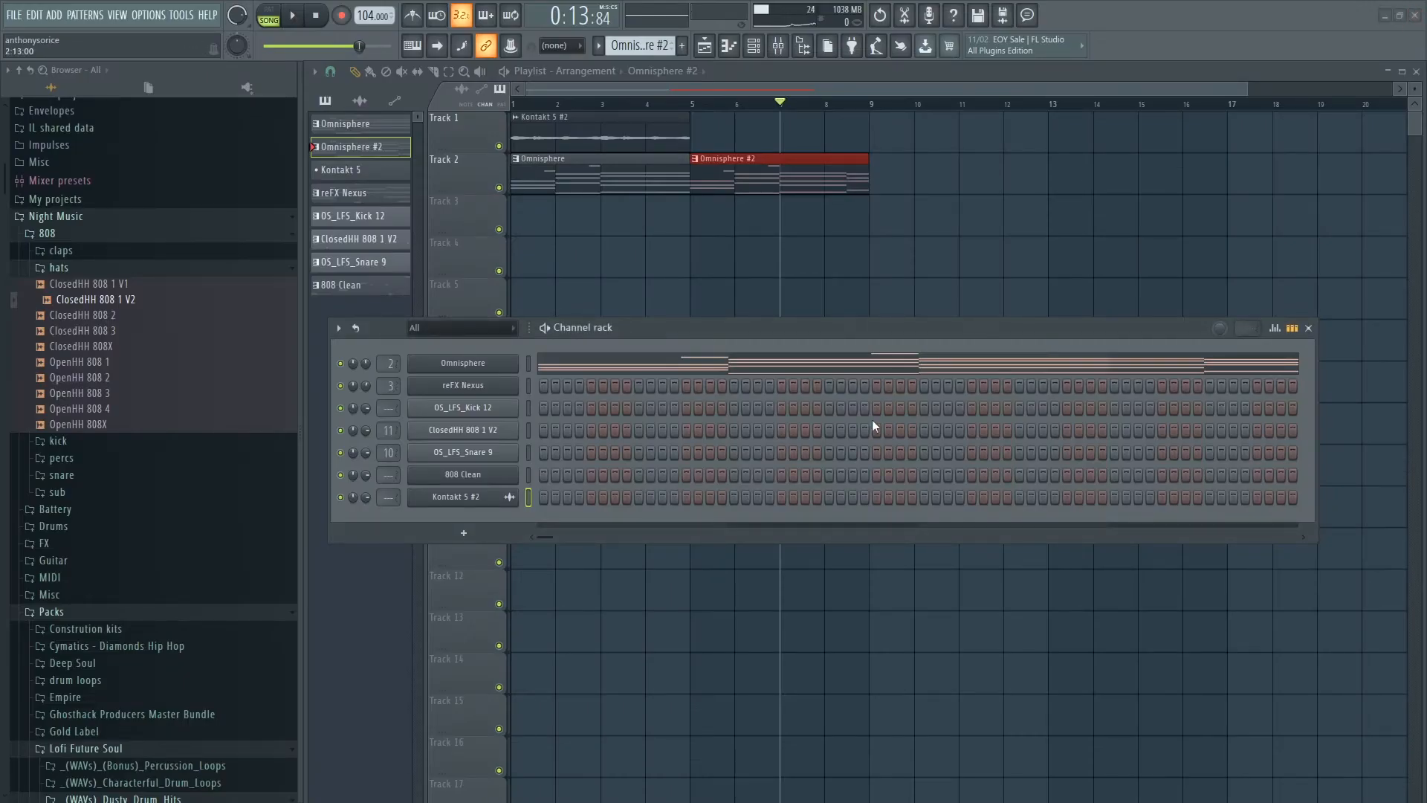
{"action": "right_click", "coordinate": [729, 225]}
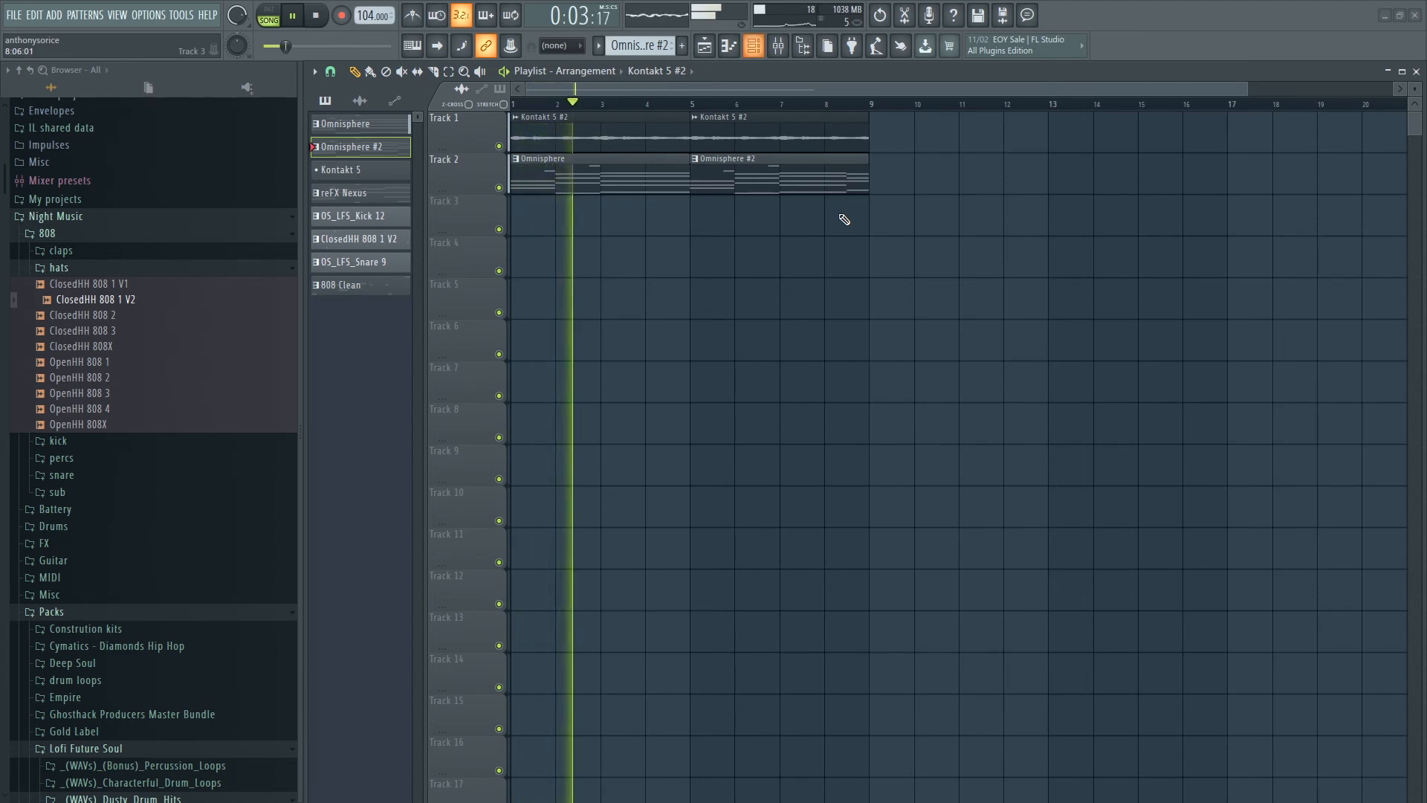
Route the Kontakt 5 #2 channel to mixer Insert 1, check its insert, and close the mixer and channel rack.
{"action": "key", "text": "F6"}
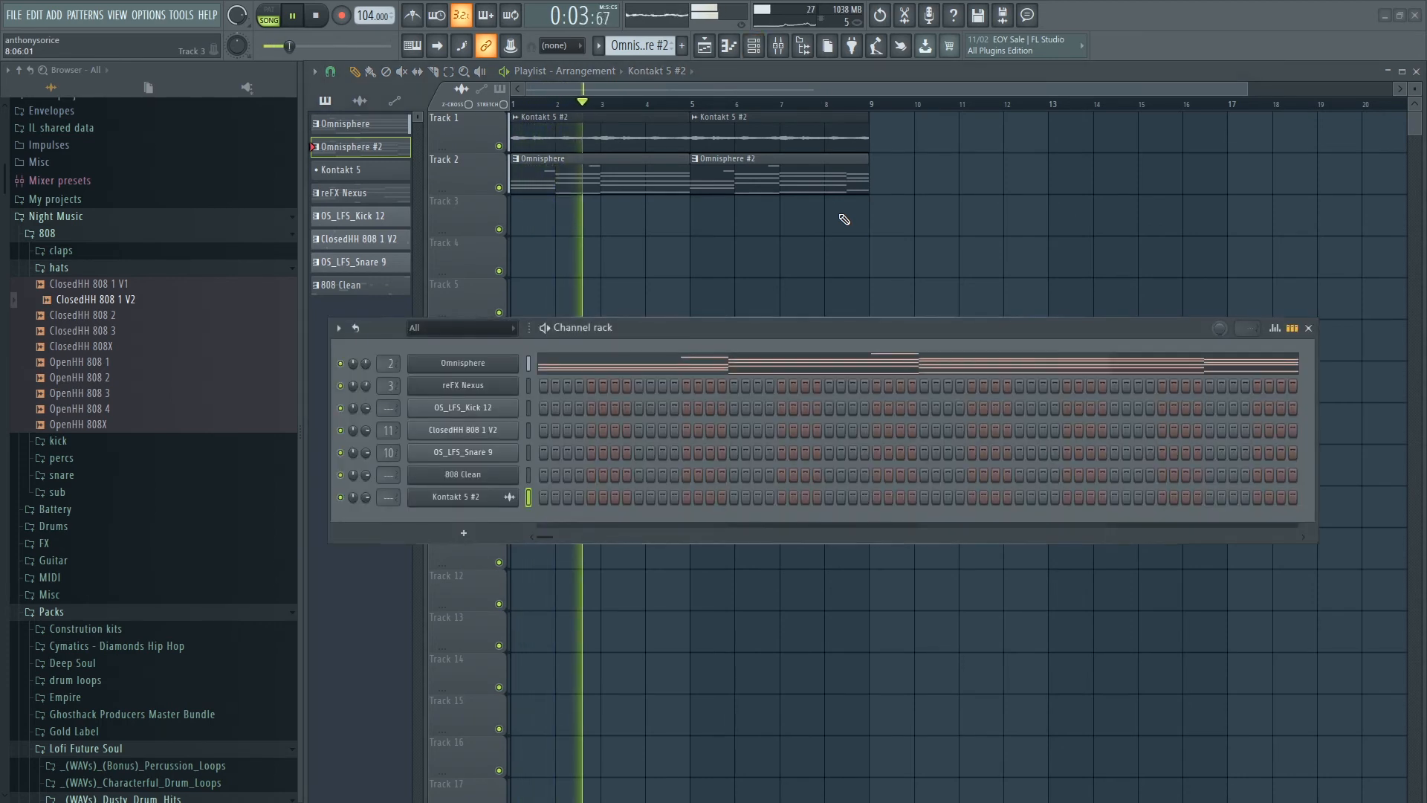
{"action": "left_click", "coordinate": [477, 333]}
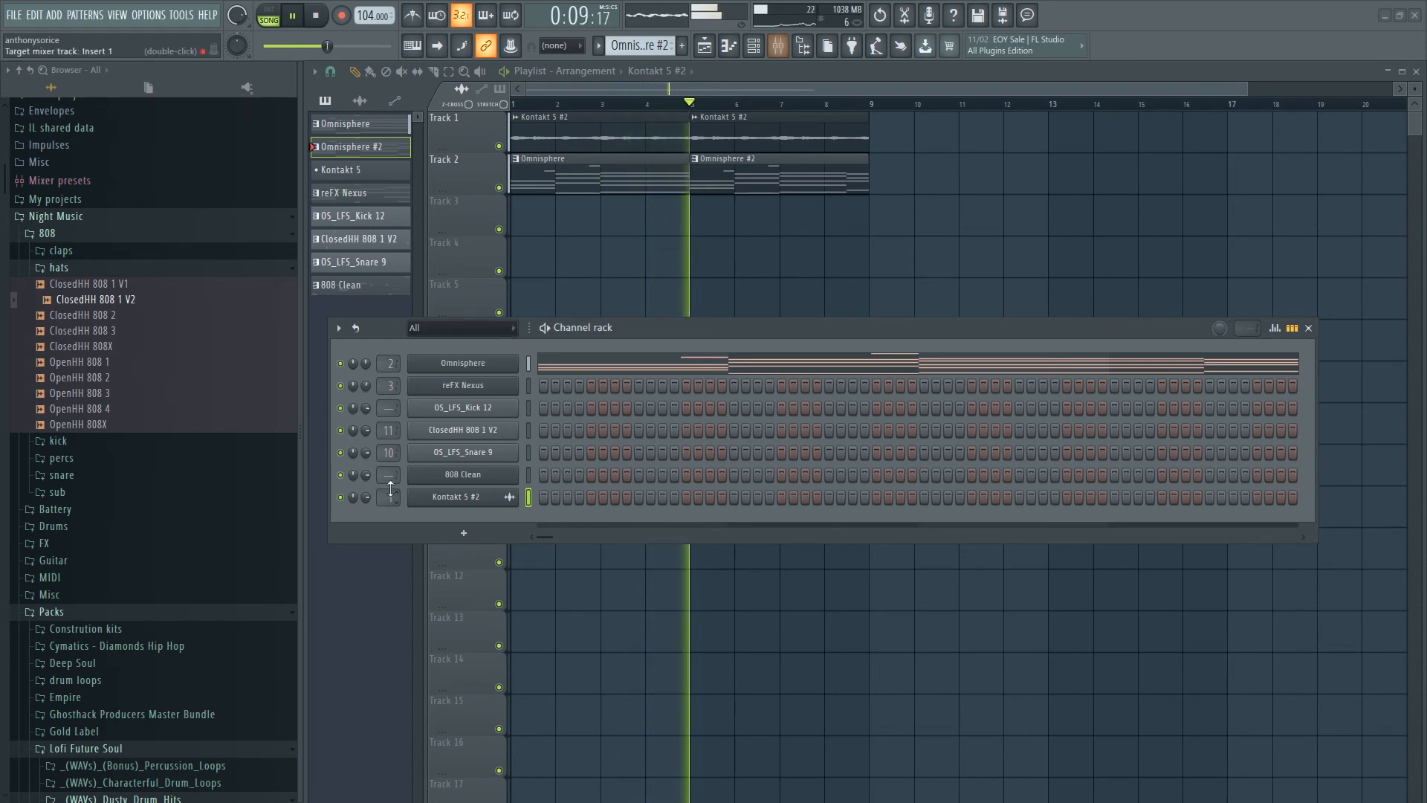
{"action": "double_click", "coordinate": [390, 494]}
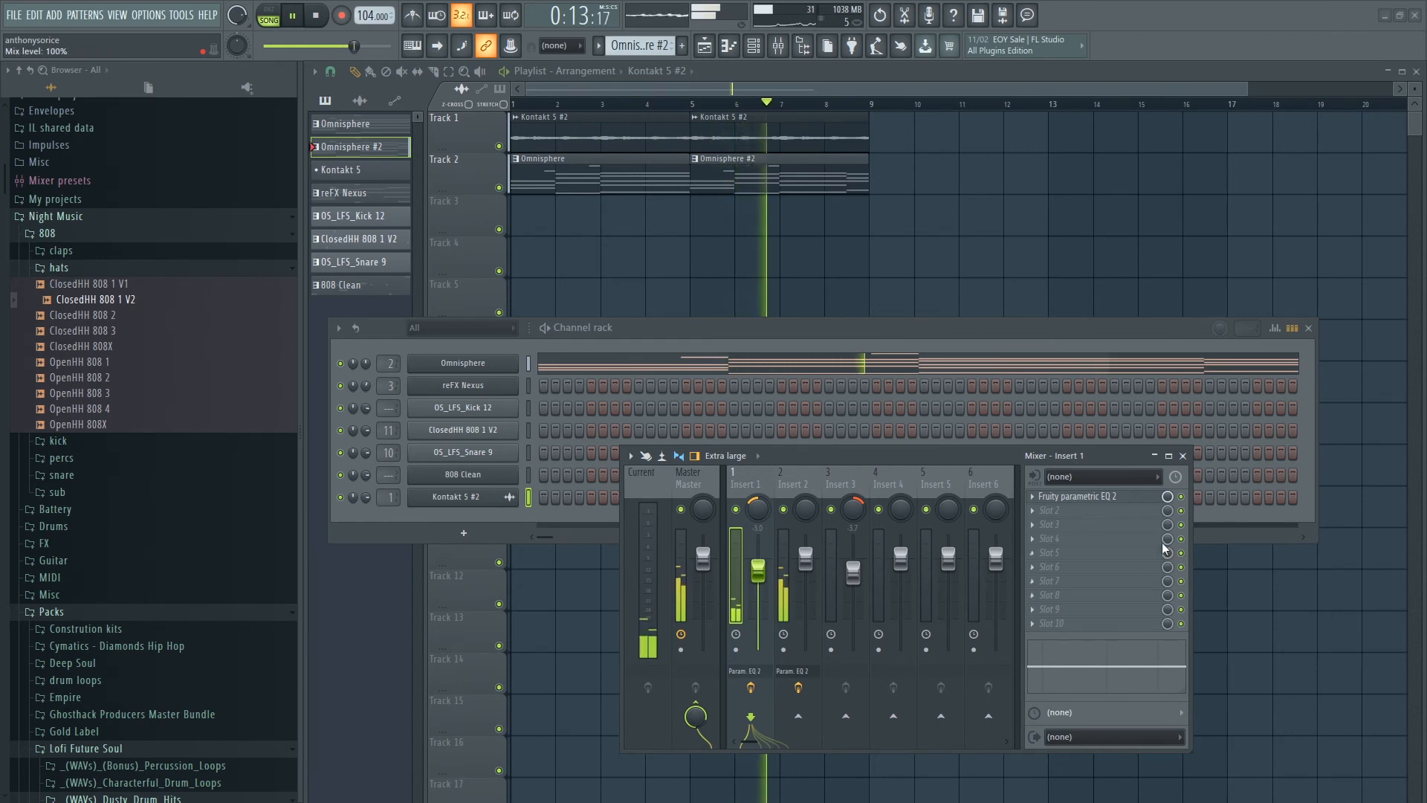
{"action": "left_click", "coordinate": [1183, 456]}
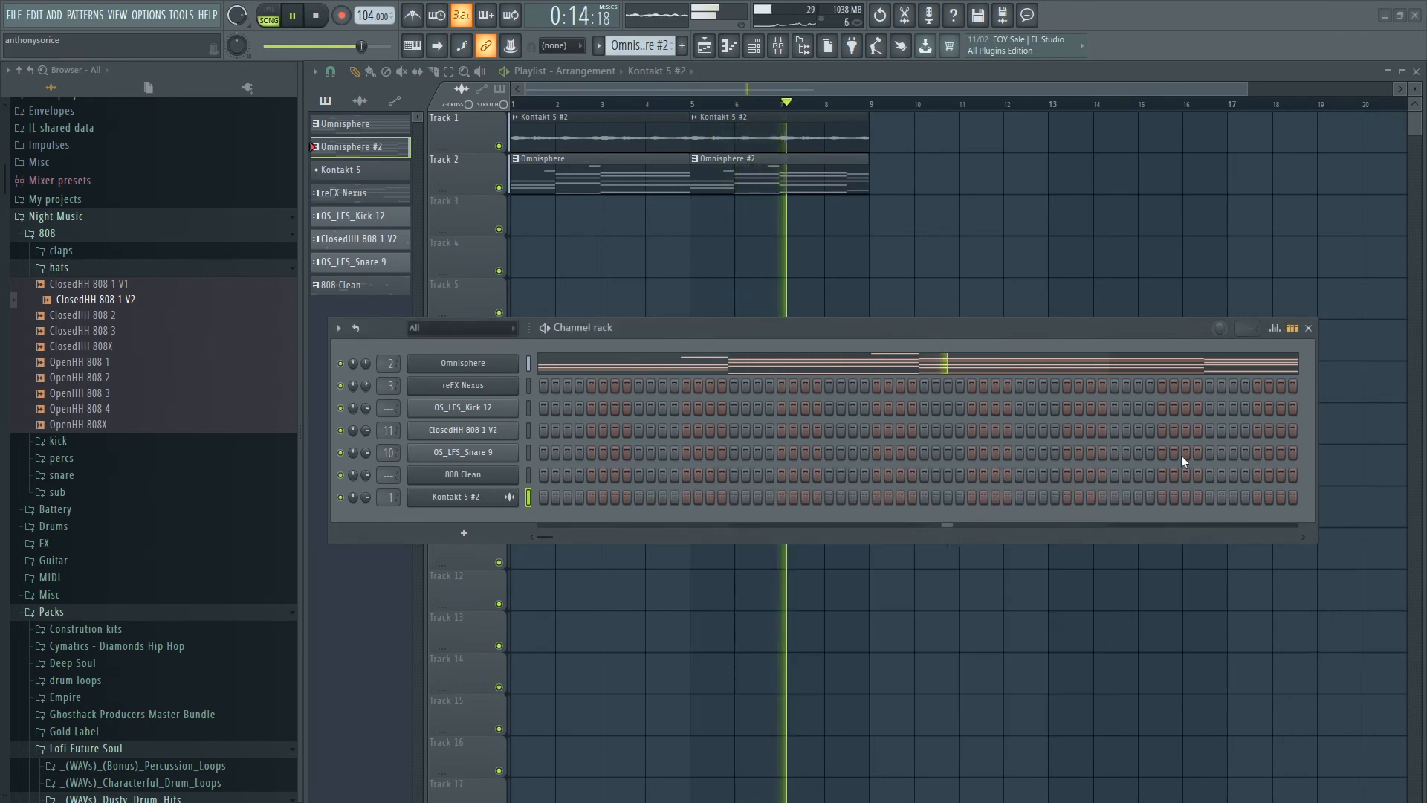
{"action": "left_click", "coordinate": [1308, 329]}
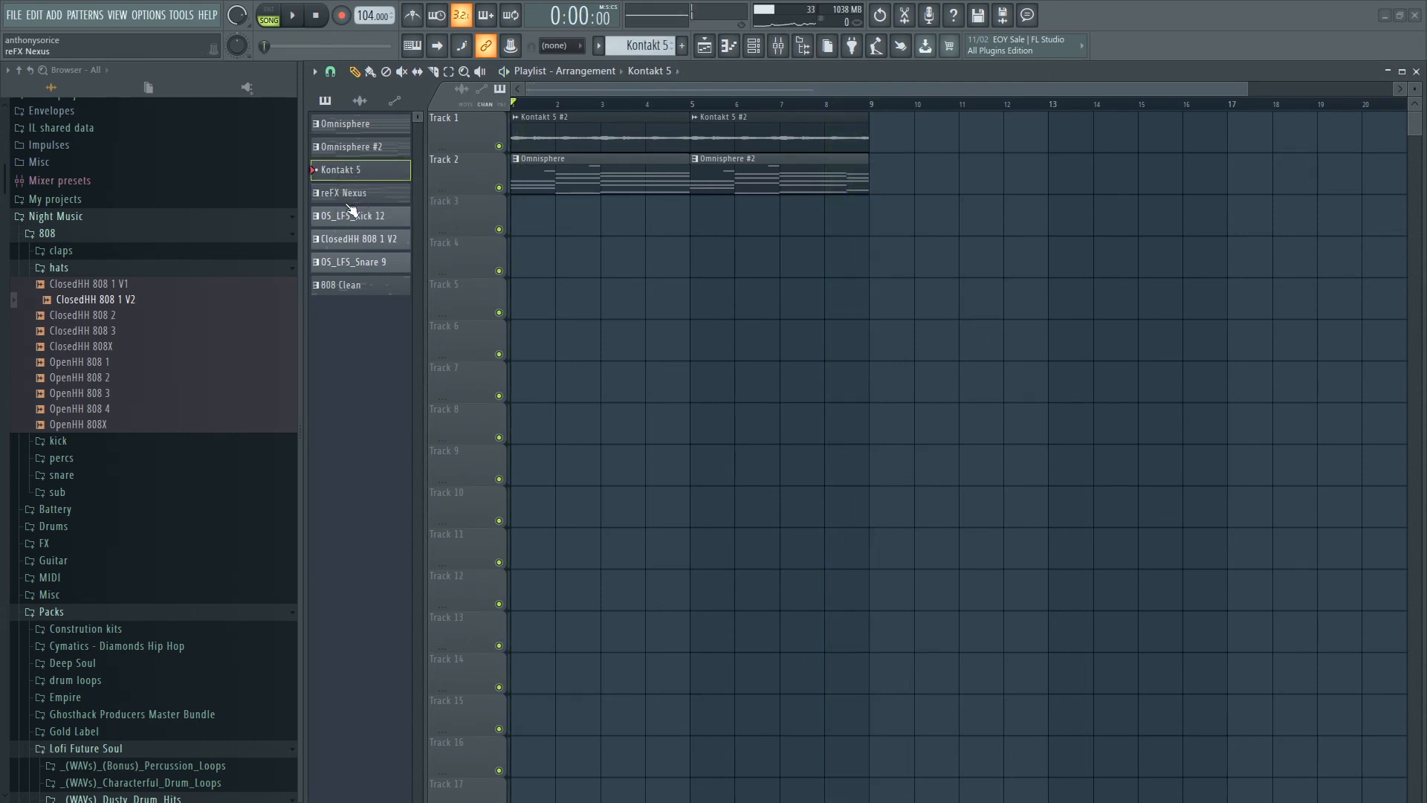
Delete the unused Kontakt 5 pattern from the project.
{"action": "right_click", "coordinate": [381, 171]}
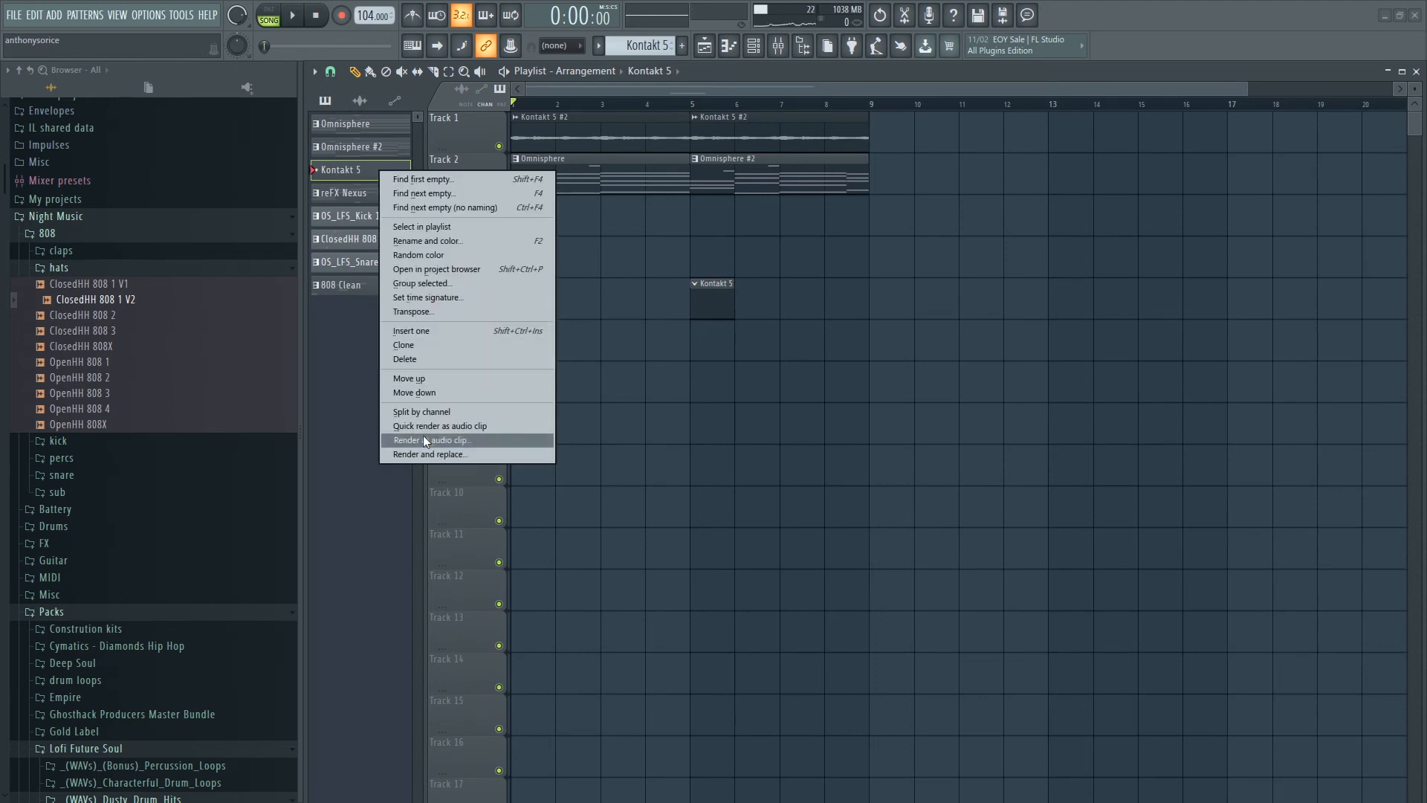
{"action": "left_click", "coordinate": [407, 359]}
{"action": "left_click", "coordinate": [788, 448]}
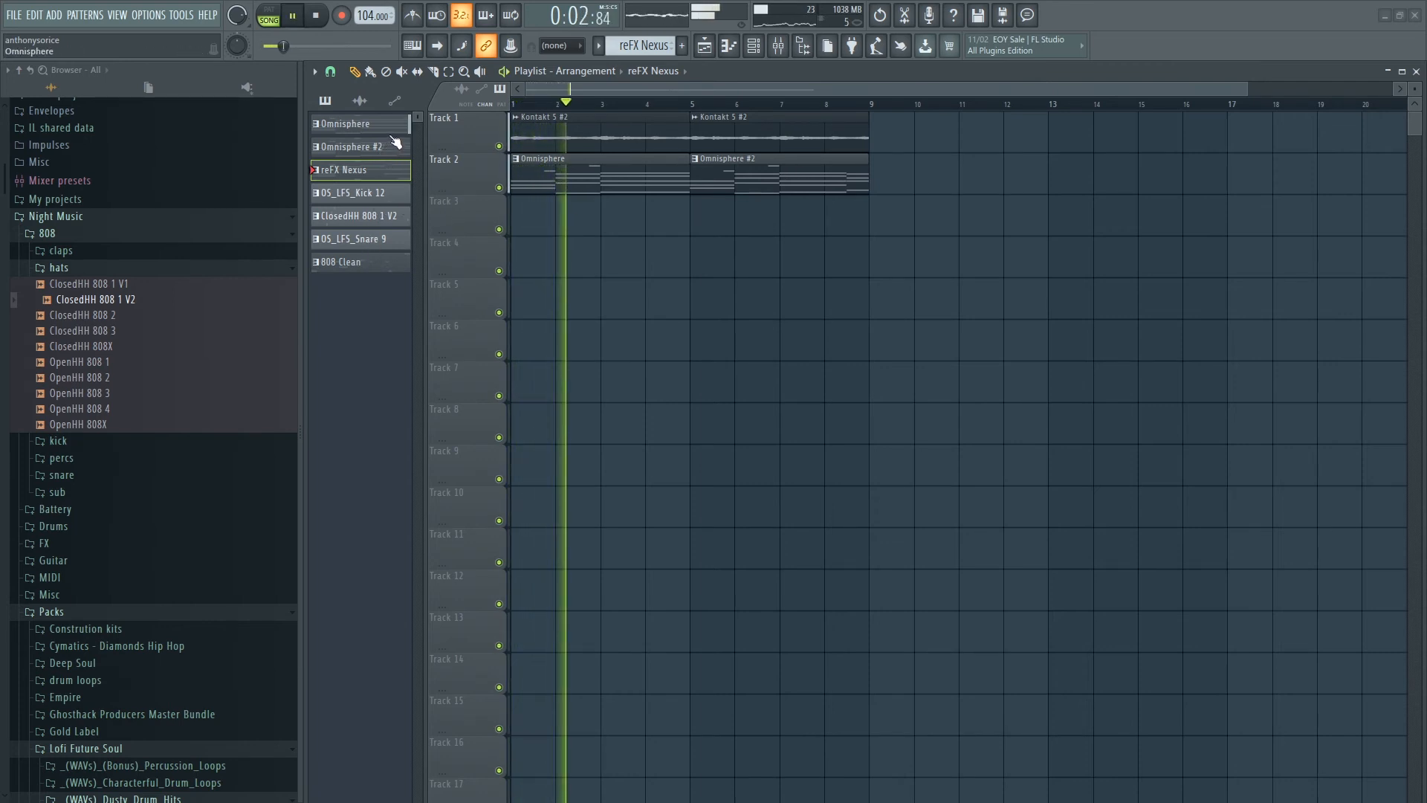
Place the OS_LFS_Kick 12 pattern on Track 3 at bars 1 and 5.
{"action": "left_click_drag", "start_coordinate": [385, 194], "coordinate": [523, 235]}
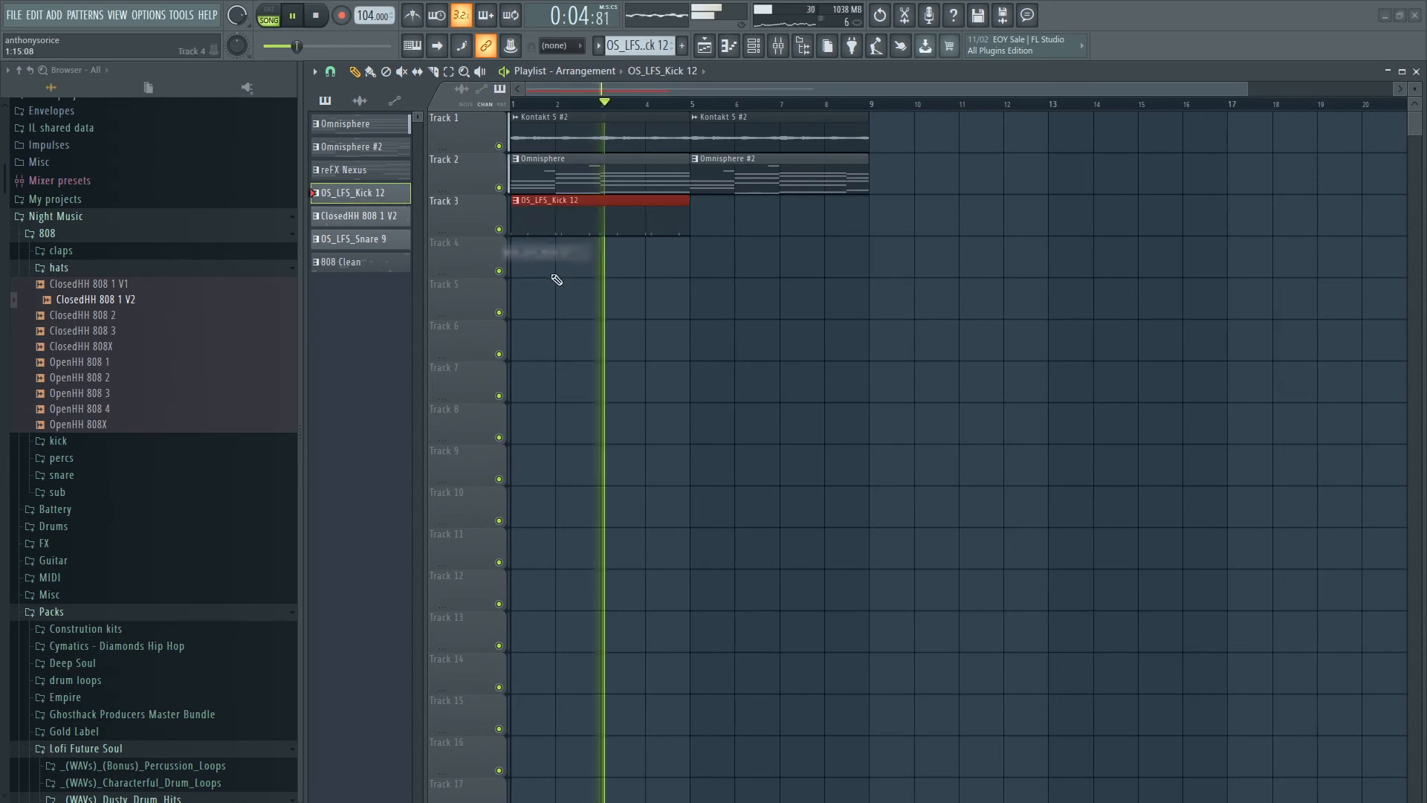
{"action": "key", "text": "space"}
{"action": "left_click_drag", "start_coordinate": [688, 216], "coordinate": [688, 217]}
{"action": "key", "text": "space"}
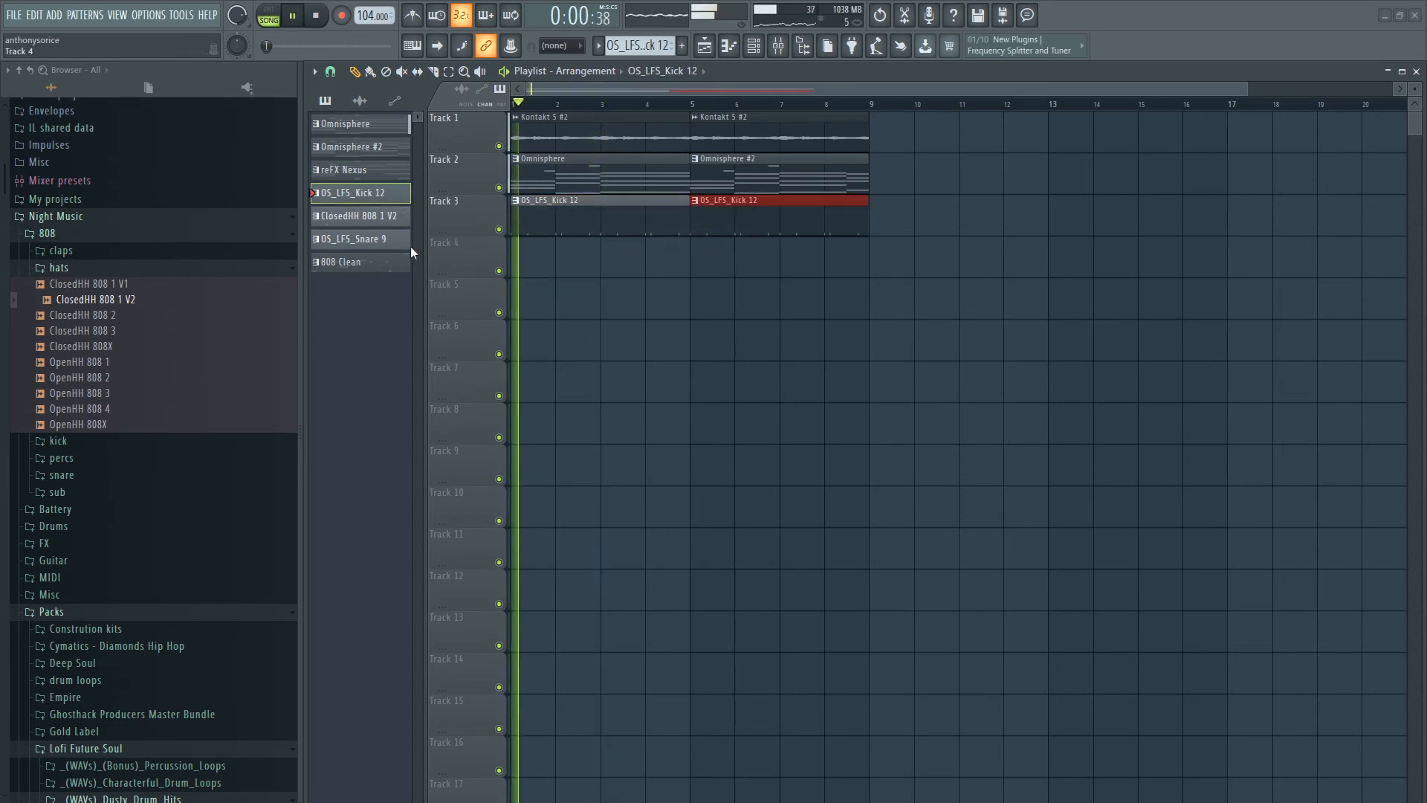
Place the OS_LFS_Snare 9 pattern on Track 4 at bars 1 and 5.
{"action": "left_click_drag", "start_coordinate": [353, 239], "coordinate": [520, 260]}
{"action": "key", "text": "space"}
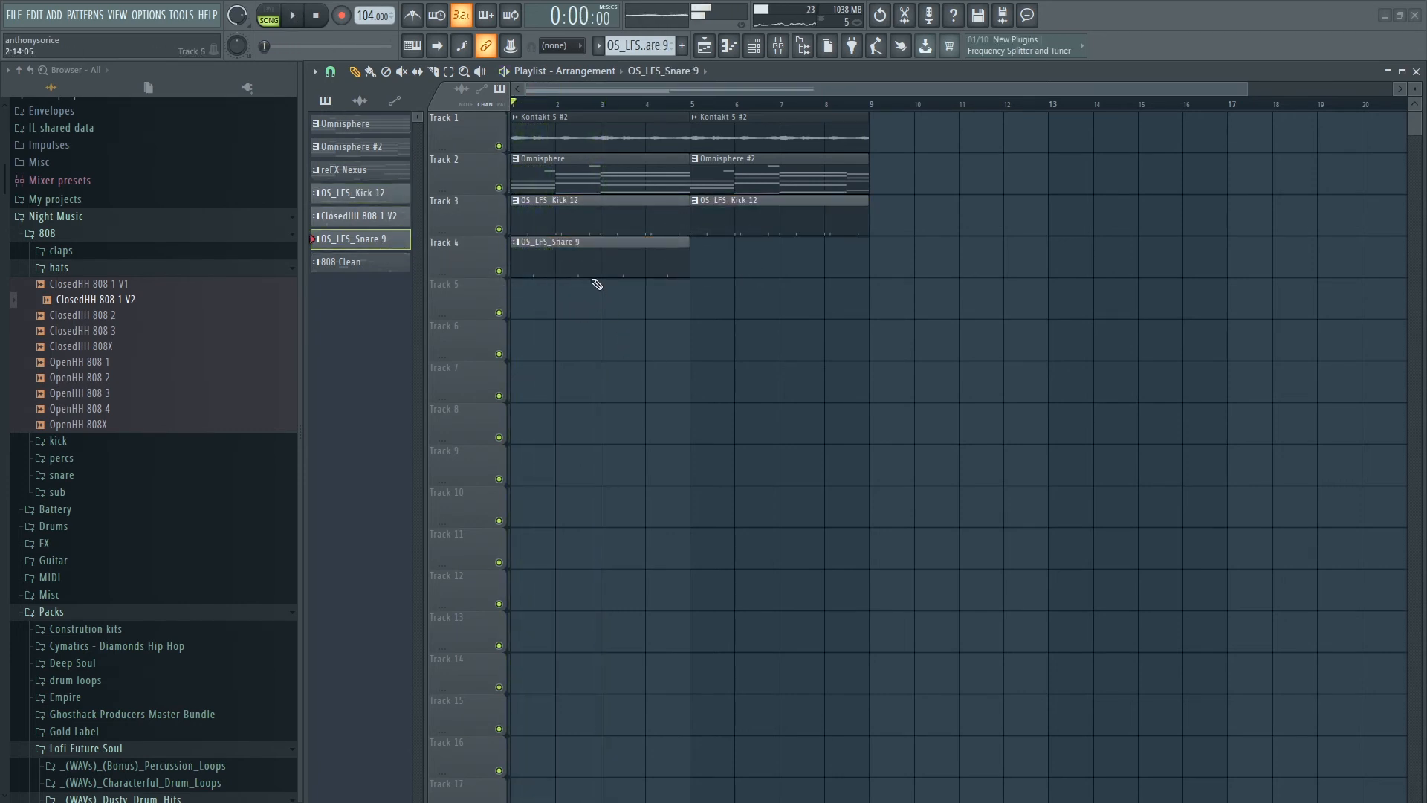
{"action": "left_click_drag", "start_coordinate": [691, 266], "coordinate": [740, 268]}
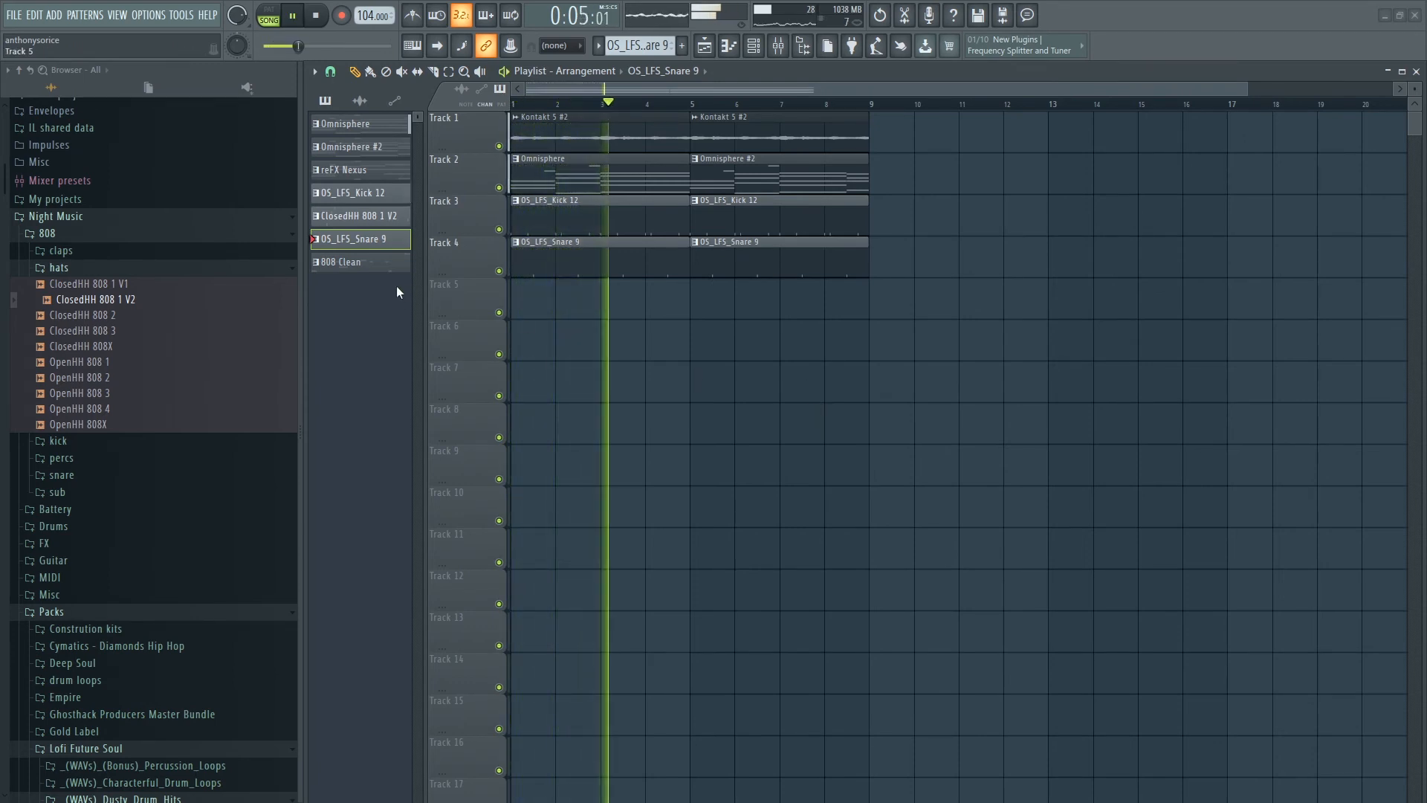
Duplicate all clips of bars 1 to 8 on Tracks 1 to 4 so the copies start at bar 9, and clear the selection.
{"action": "scroll", "coordinate": [910, 362], "scroll_direction": "down", "scroll_amount": 1}
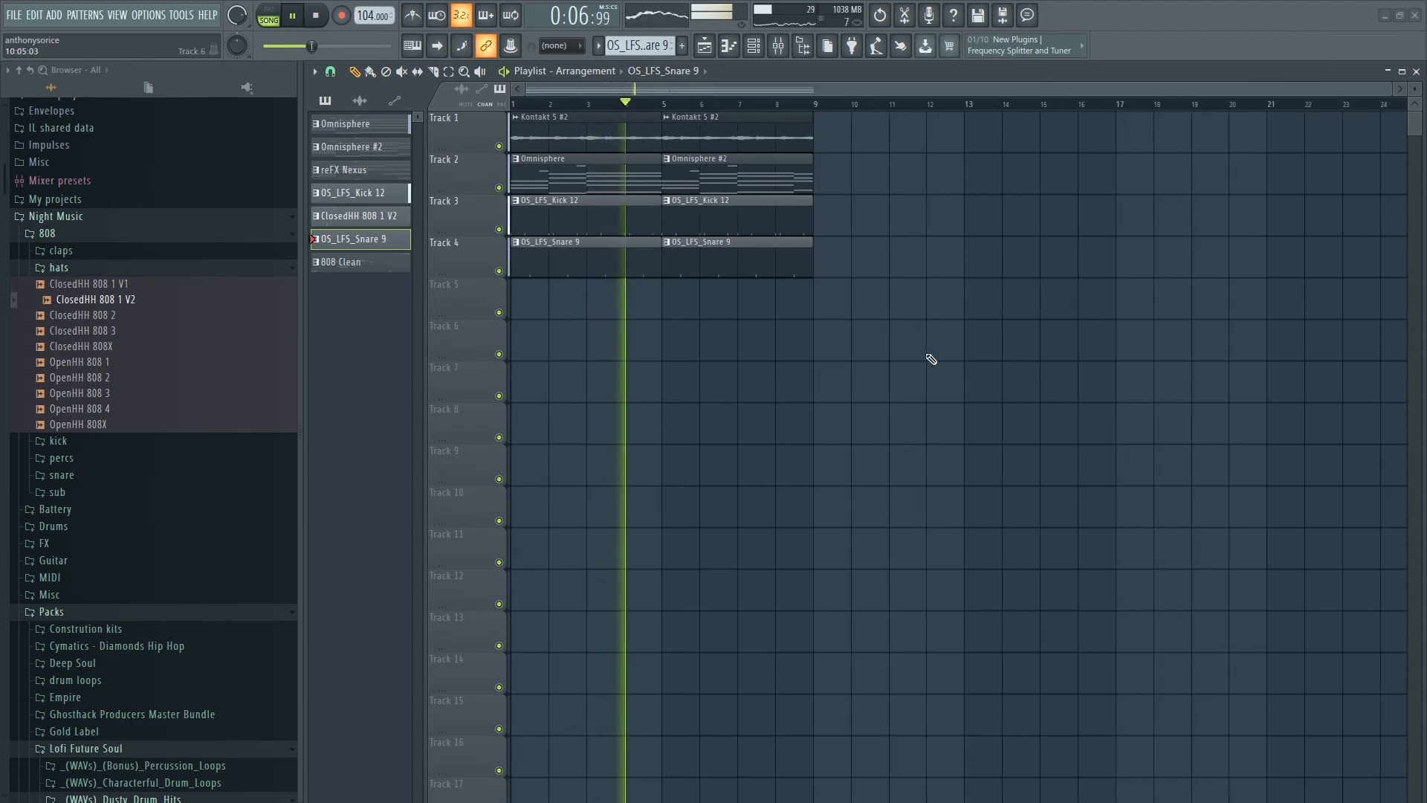
{"action": "left_click_drag", "start_coordinate": [856, 356], "coordinate": [579, 131]}
{"action": "mouse_move", "coordinate": [563, 202]}
{"action": "left_mouse_down"}
{"action": "mouse_move", "coordinate": [1010, 204]}
{"action": "mouse_move", "coordinate": [862, 203]}
{"action": "left_mouse_up"}
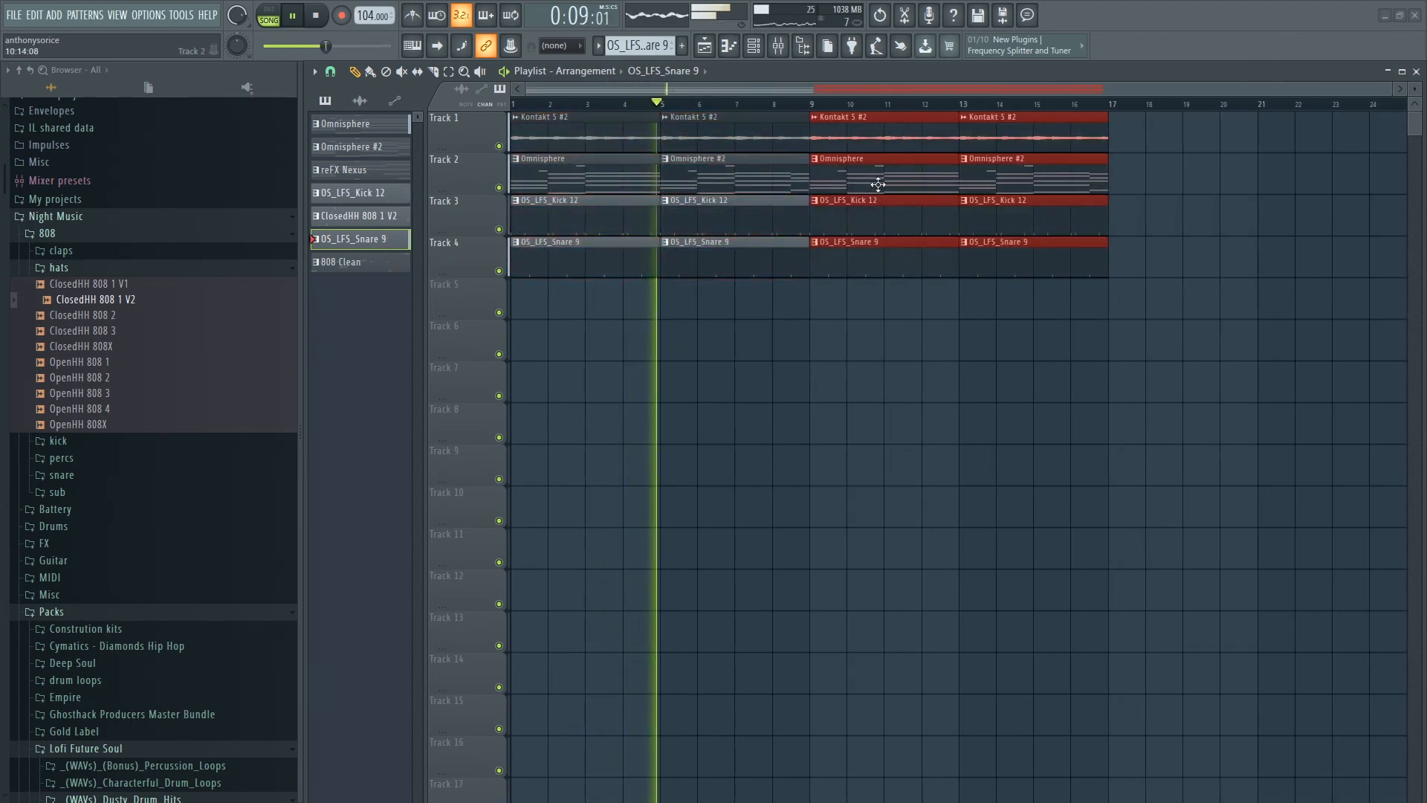
{"action": "left_click", "coordinate": [901, 394]}
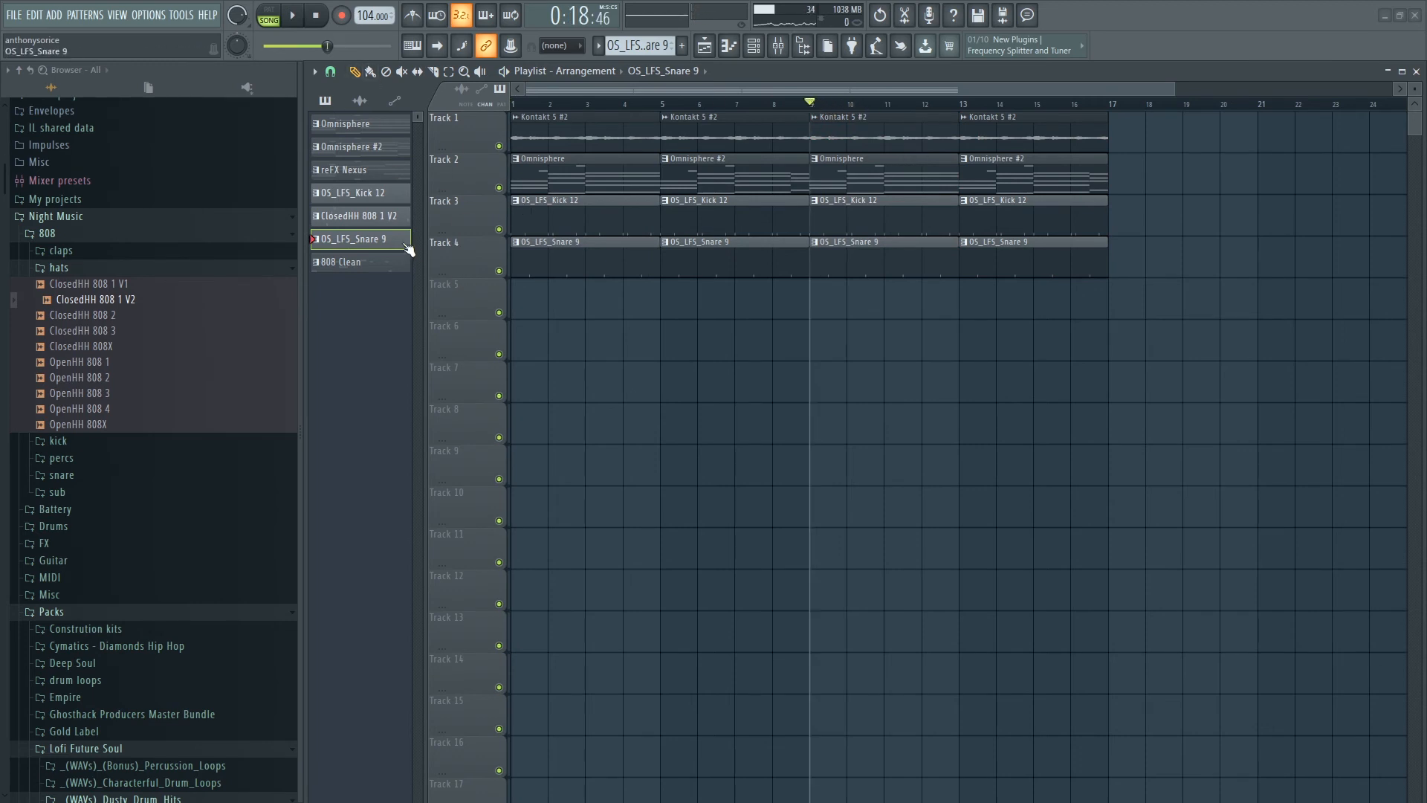
Place the 808 Clean pattern on Track 6 and the ClosedHH 808 1 V2 pattern on Track 7, each at bars 9 and 13.
{"action": "left_click_drag", "start_coordinate": [352, 272], "coordinate": [817, 345]}
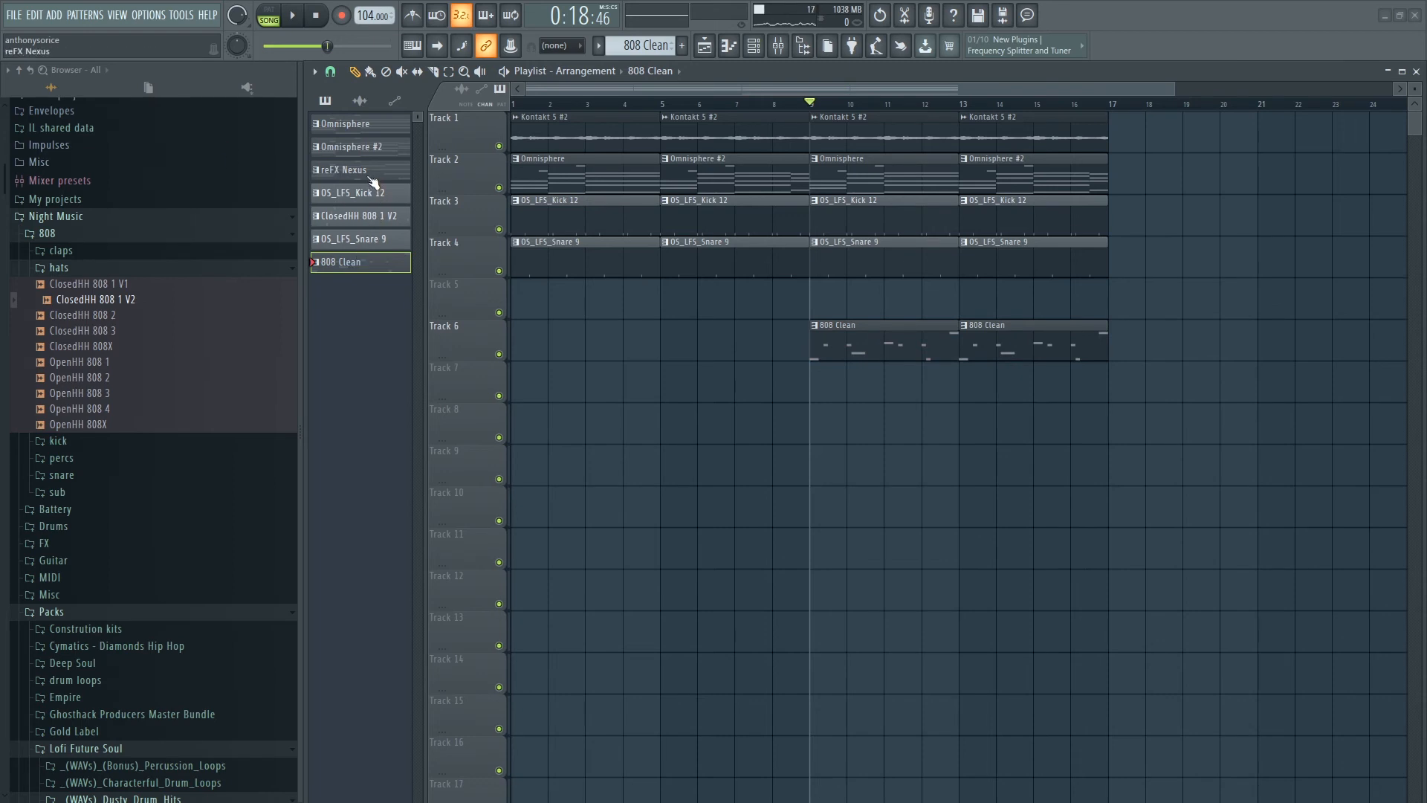
{"action": "left_click_drag", "start_coordinate": [829, 381], "coordinate": [835, 379]}
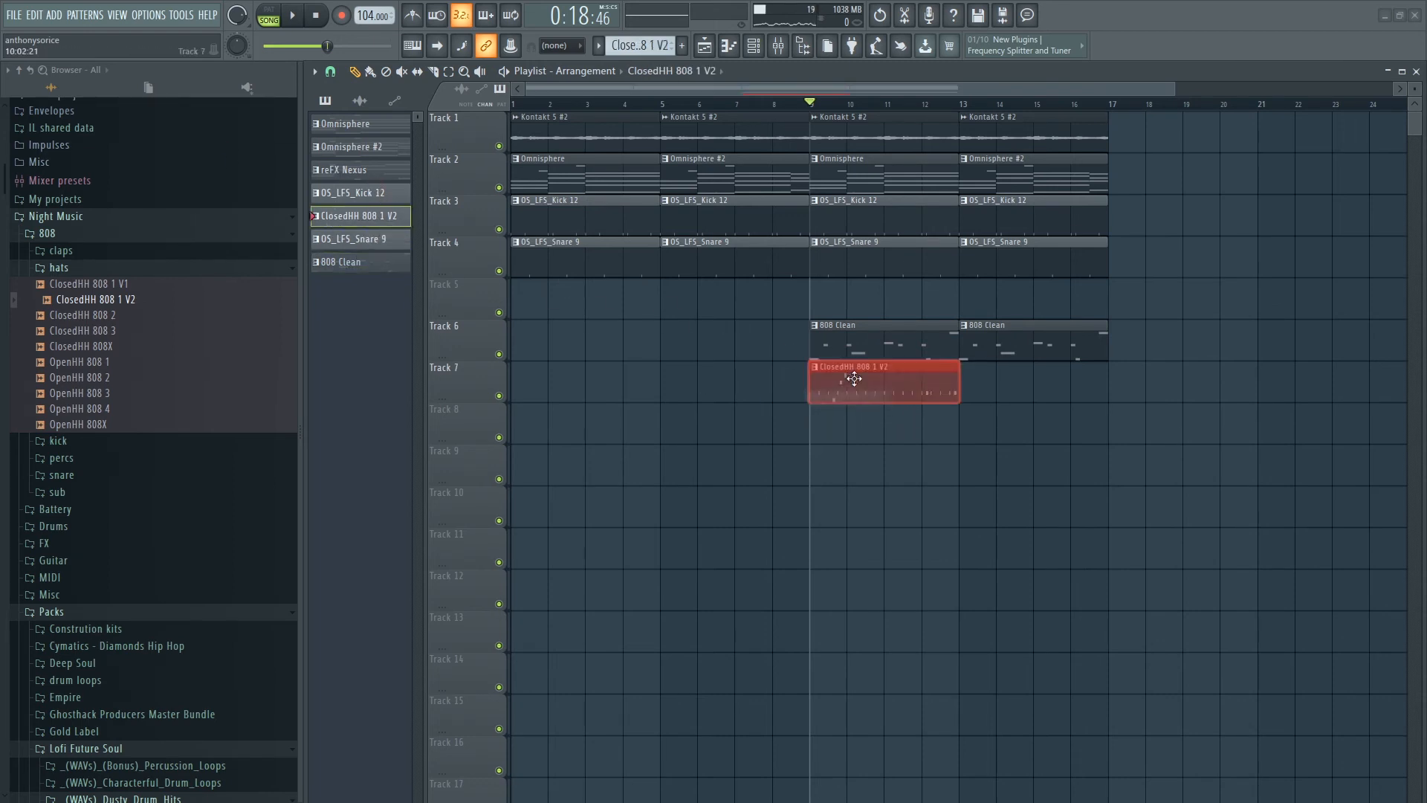
{"action": "left_click", "coordinate": [991, 391]}
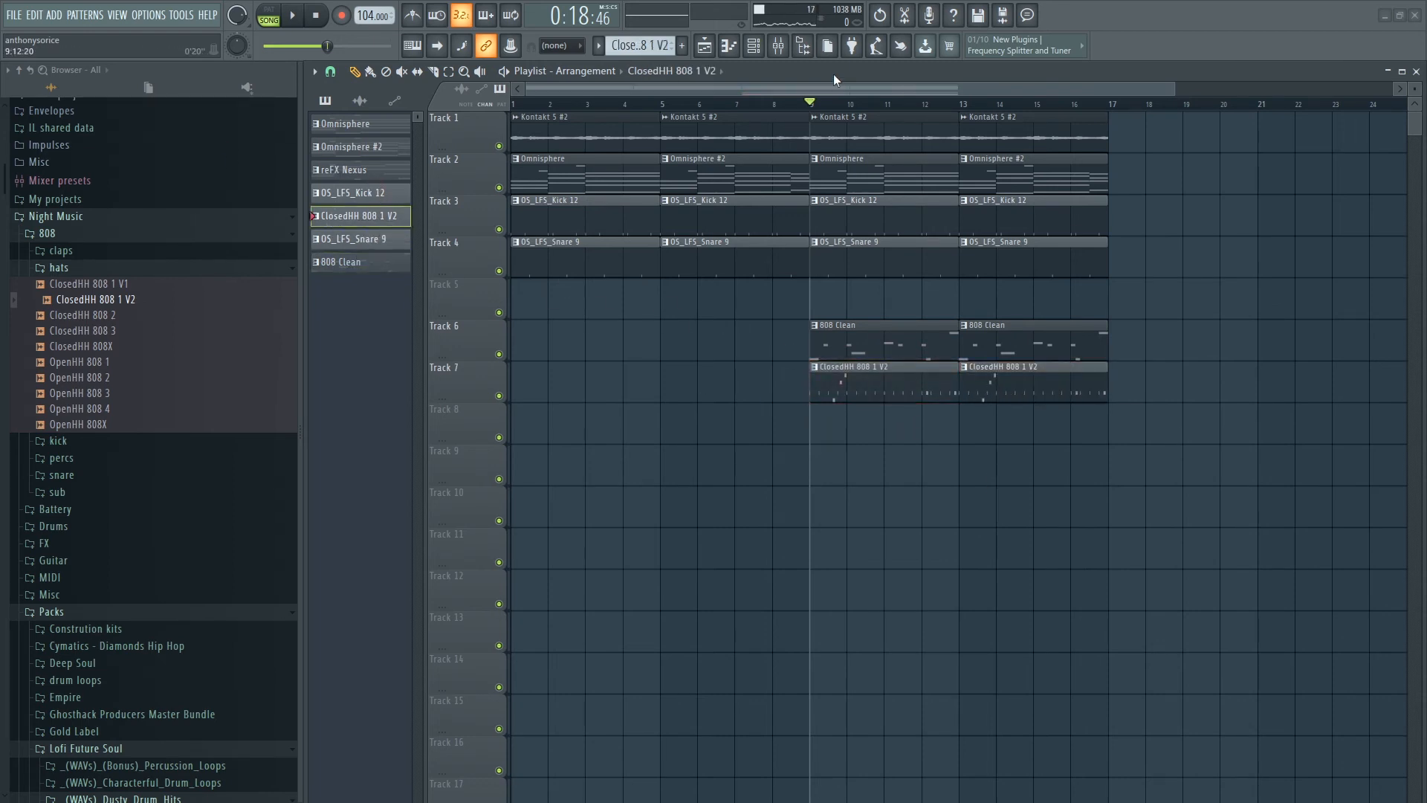
Play the arrangement from bar 9 and audition the conga, rimshot and clave samples in the 808 percs folder, and collapse the 808 folder.
{"action": "key", "text": "space"}
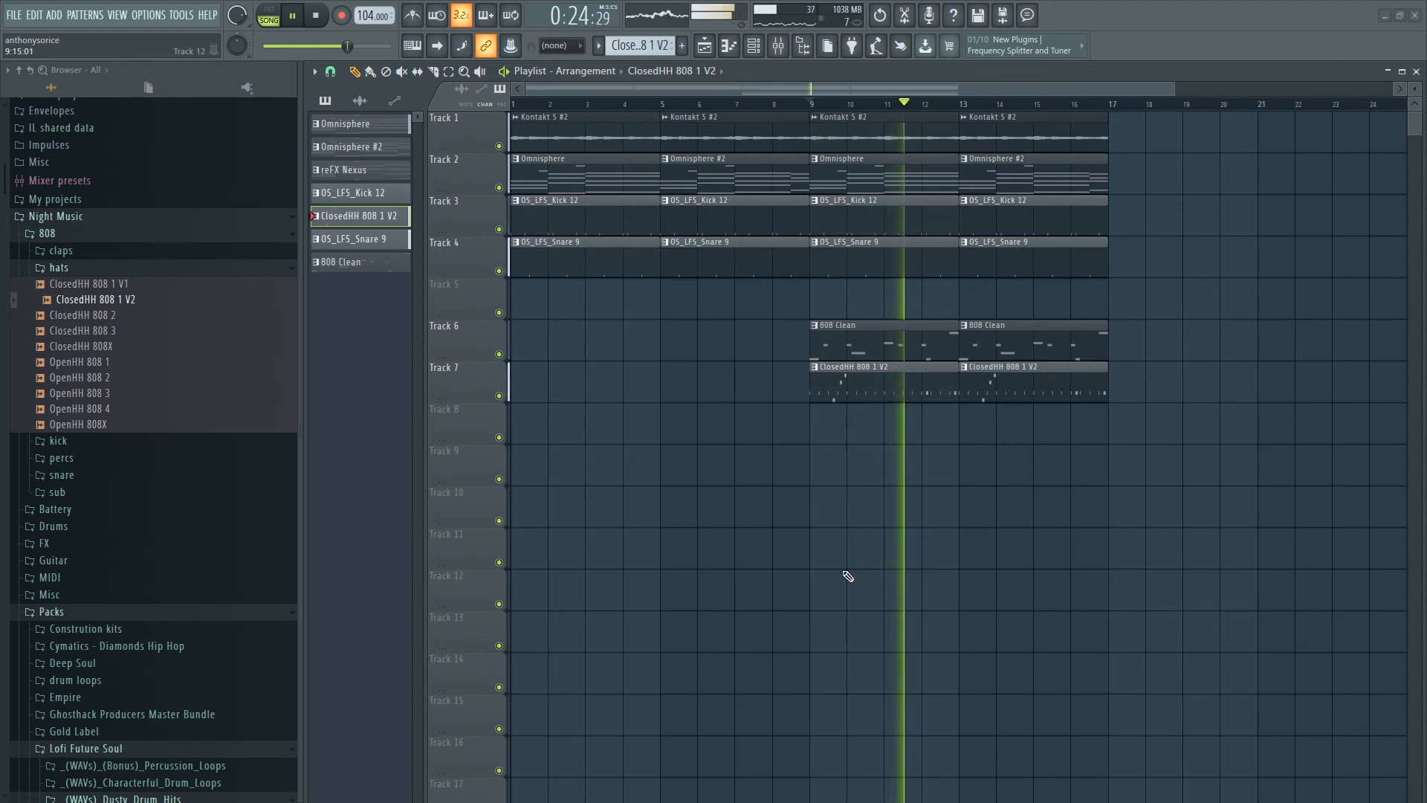
{"action": "left_click", "coordinate": [154, 458]}
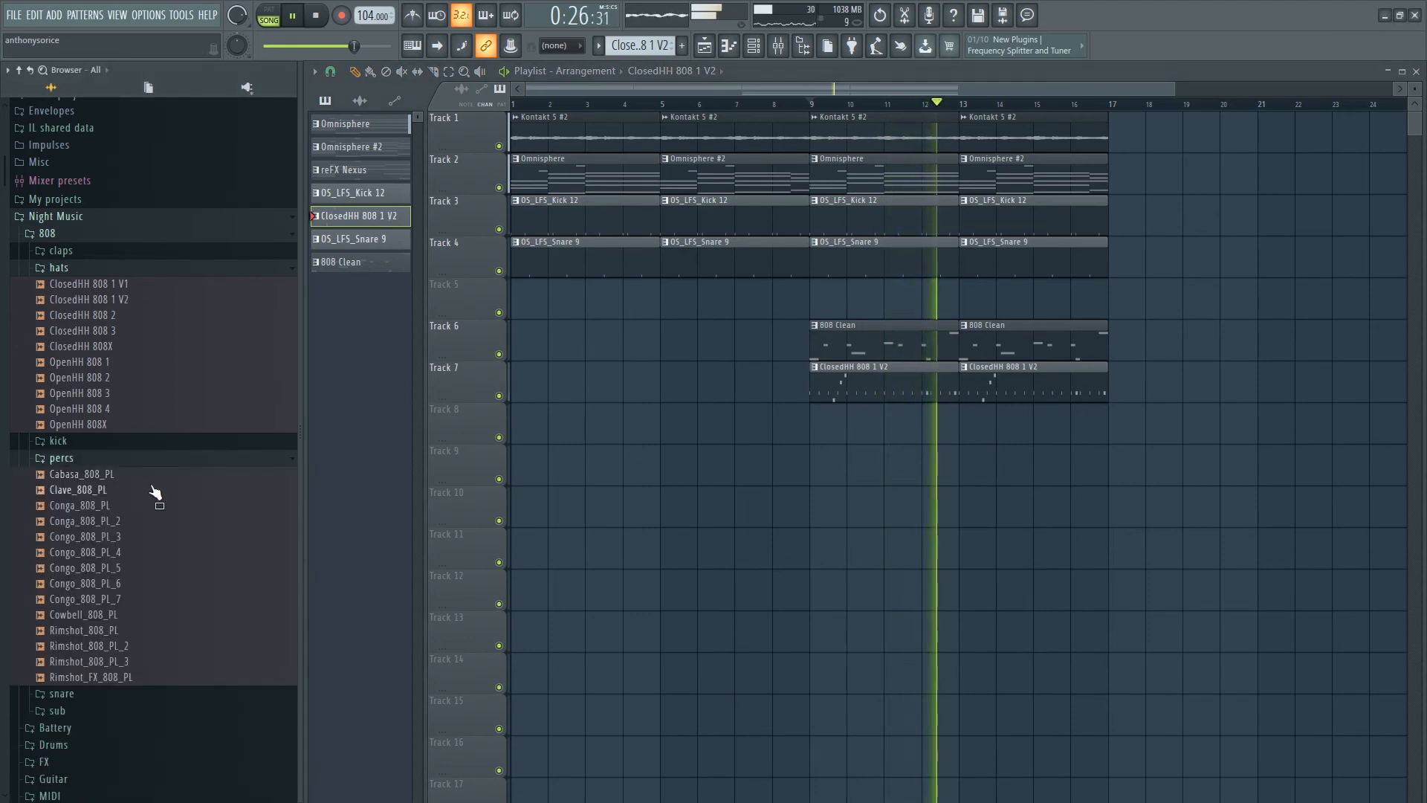
{"action": "left_click", "coordinate": [146, 522]}
{"action": "left_click", "coordinate": [149, 600]}
{"action": "left_click", "coordinate": [116, 570]}
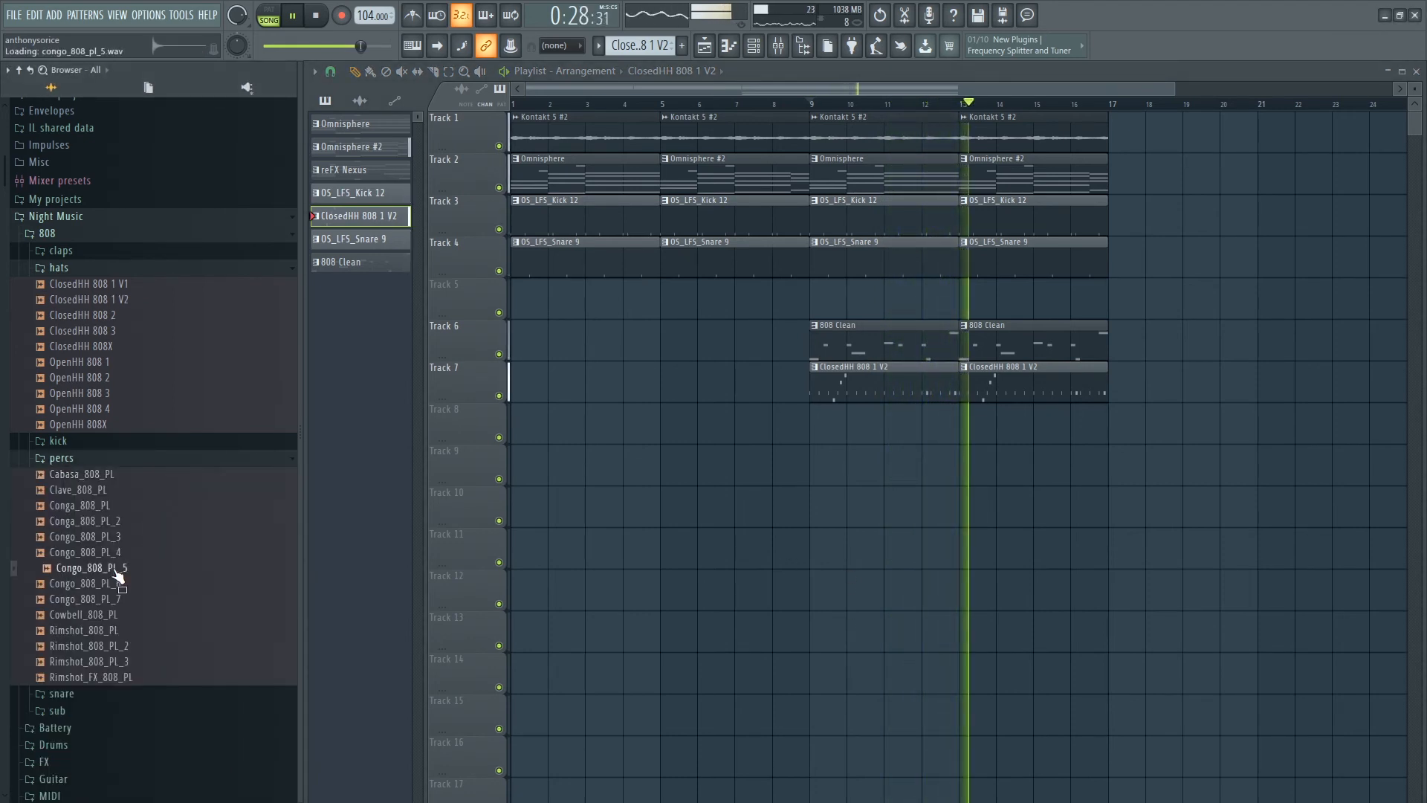
{"action": "left_click", "coordinate": [114, 631]}
{"action": "left_click", "coordinate": [116, 646]}
{"action": "left_click", "coordinate": [114, 661]}
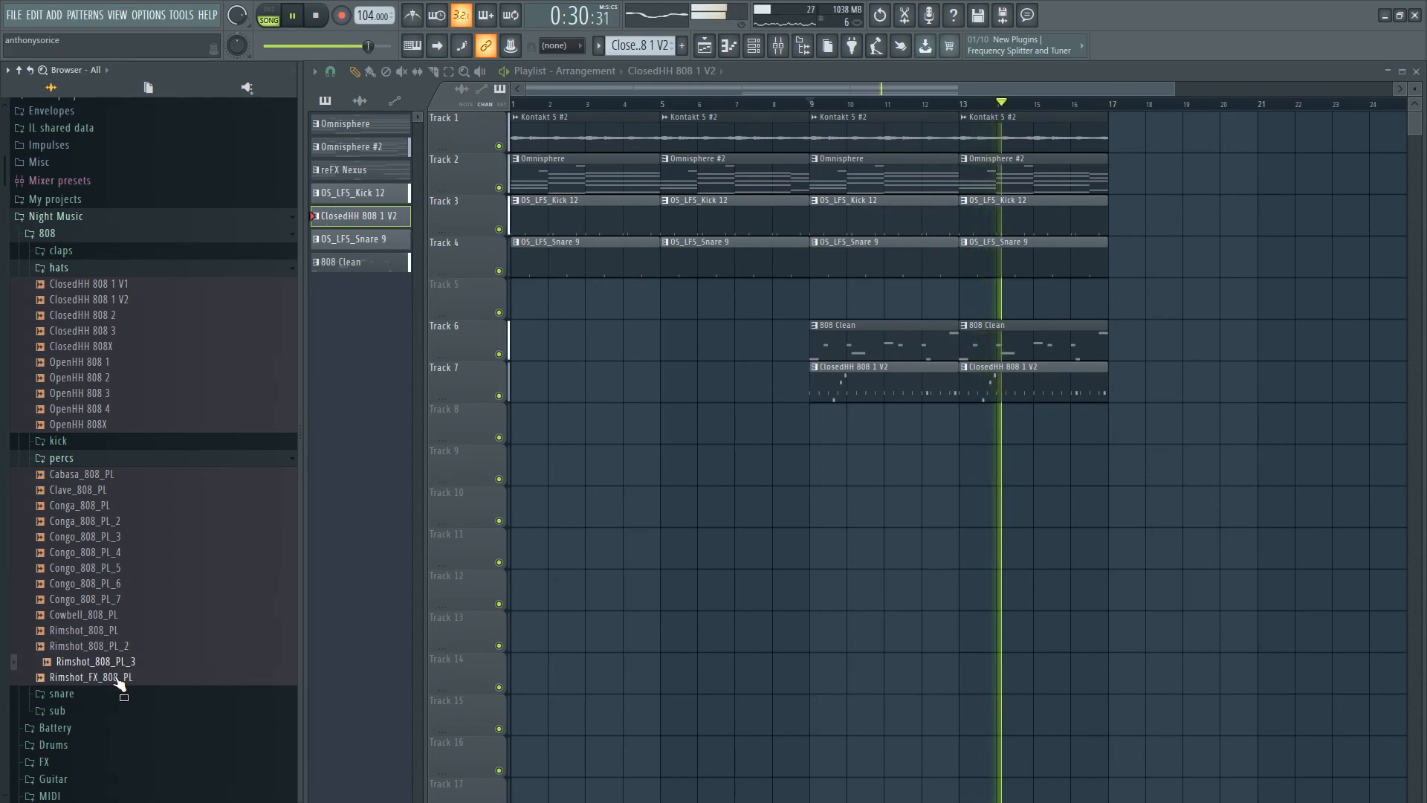
{"action": "left_click", "coordinate": [119, 678]}
{"action": "left_click", "coordinate": [111, 584]}
{"action": "left_click", "coordinate": [108, 537]}
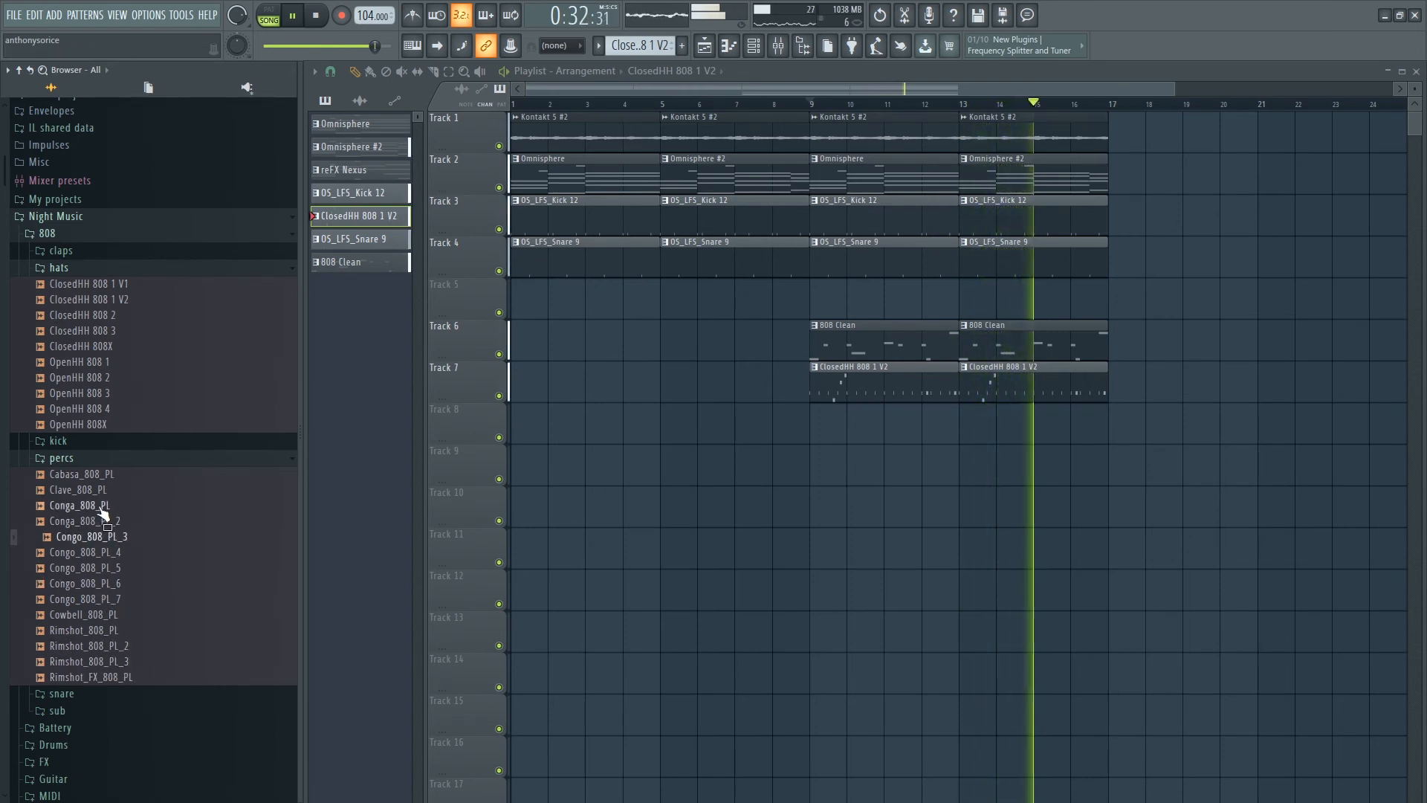
{"action": "left_click", "coordinate": [104, 506]}
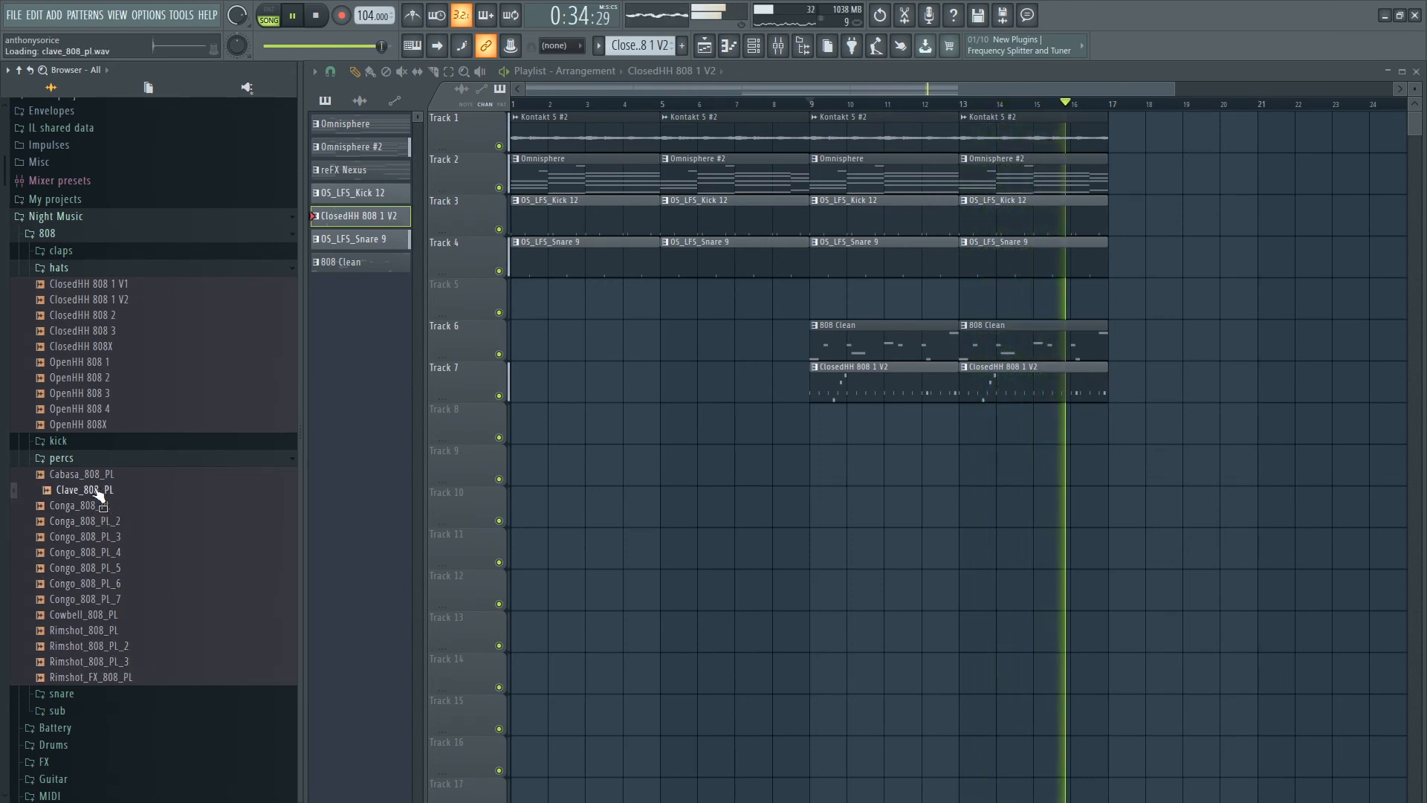
{"action": "scroll", "coordinate": [78, 409], "scroll_direction": "up", "scroll_amount": 2}
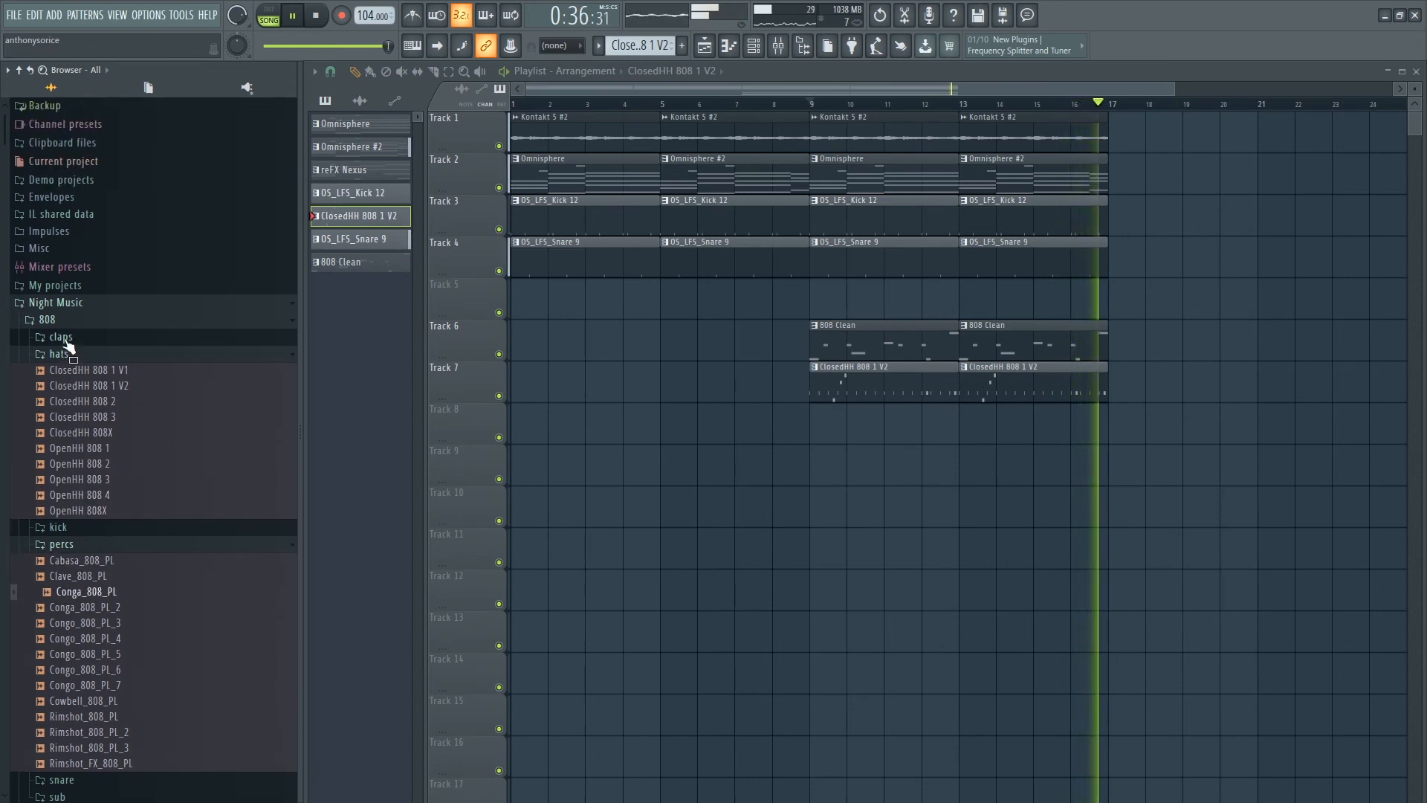
{"action": "left_click", "coordinate": [73, 323]}
Select the playlist time range from bar 9 to bar 17 and loop its playback.
{"action": "key", "text": "space"}
{"action": "left_click_drag", "start_coordinate": [1115, 106], "coordinate": [827, 101]}
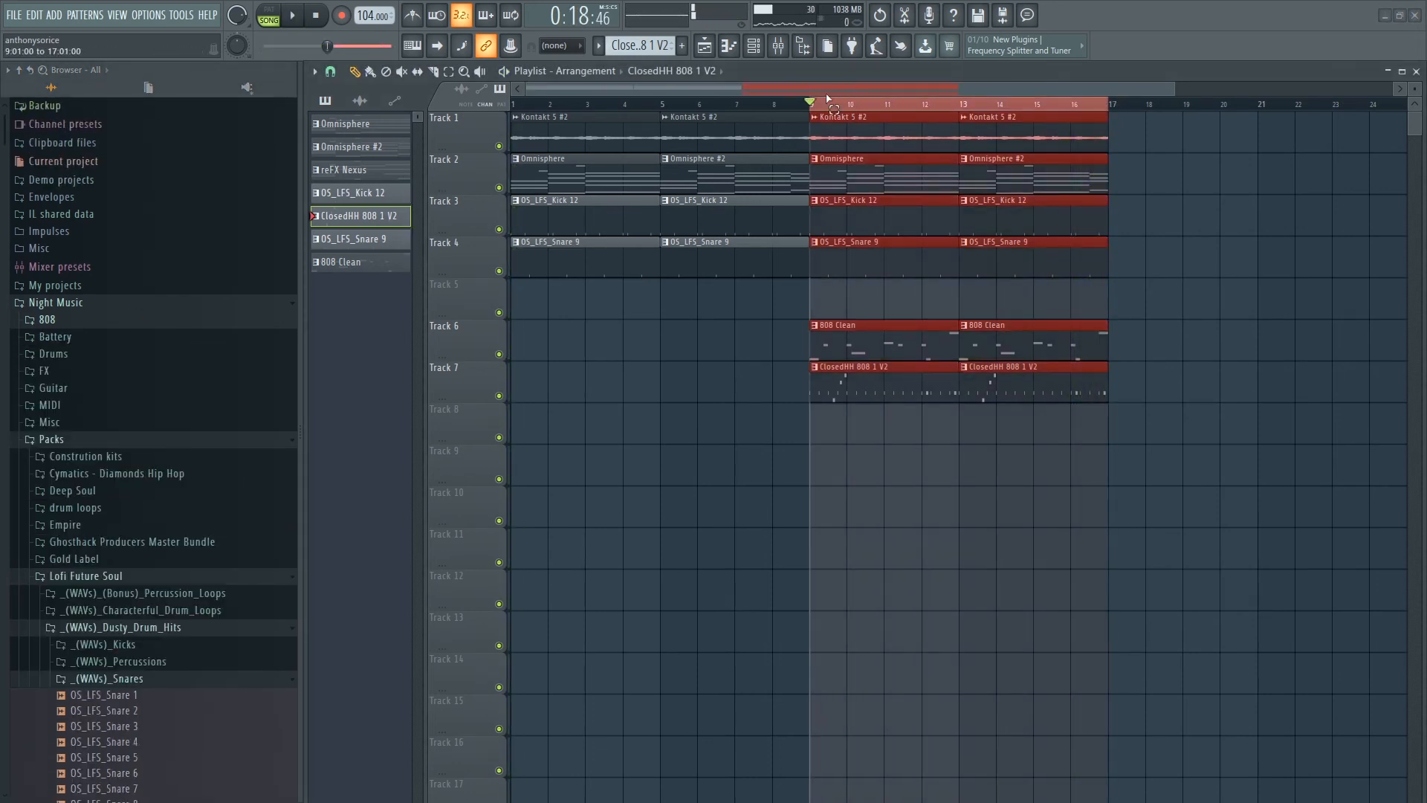
{"action": "key", "text": "space"}
Audition the OS_LFS_Perc samples in the Dusty_Drum_Hits percussions folder of the Lofi Future Soul pack over the looping beat.
{"action": "scroll", "coordinate": [71, 646], "scroll_direction": "down", "scroll_amount": 4}
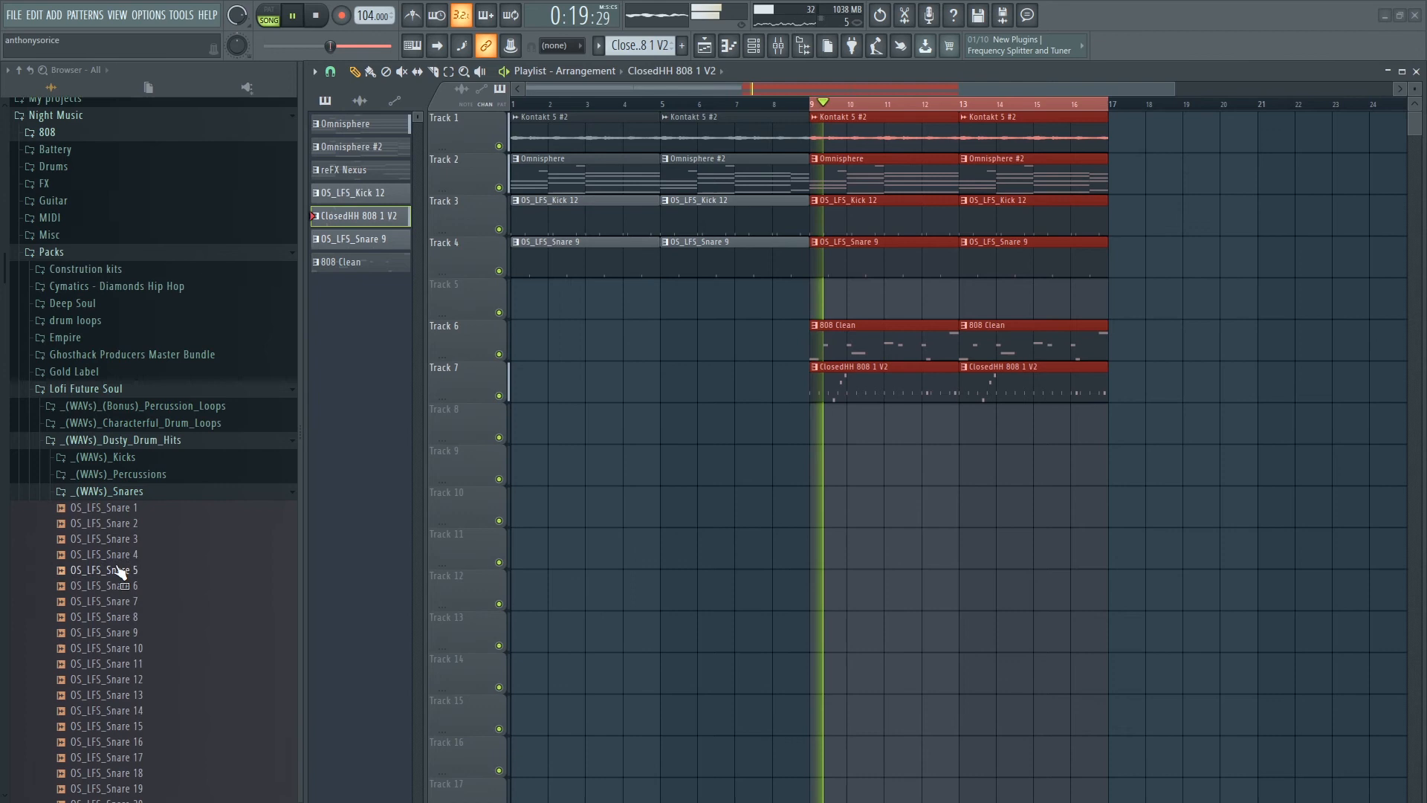
{"action": "left_click", "coordinate": [144, 491]}
{"action": "left_click", "coordinate": [149, 480]}
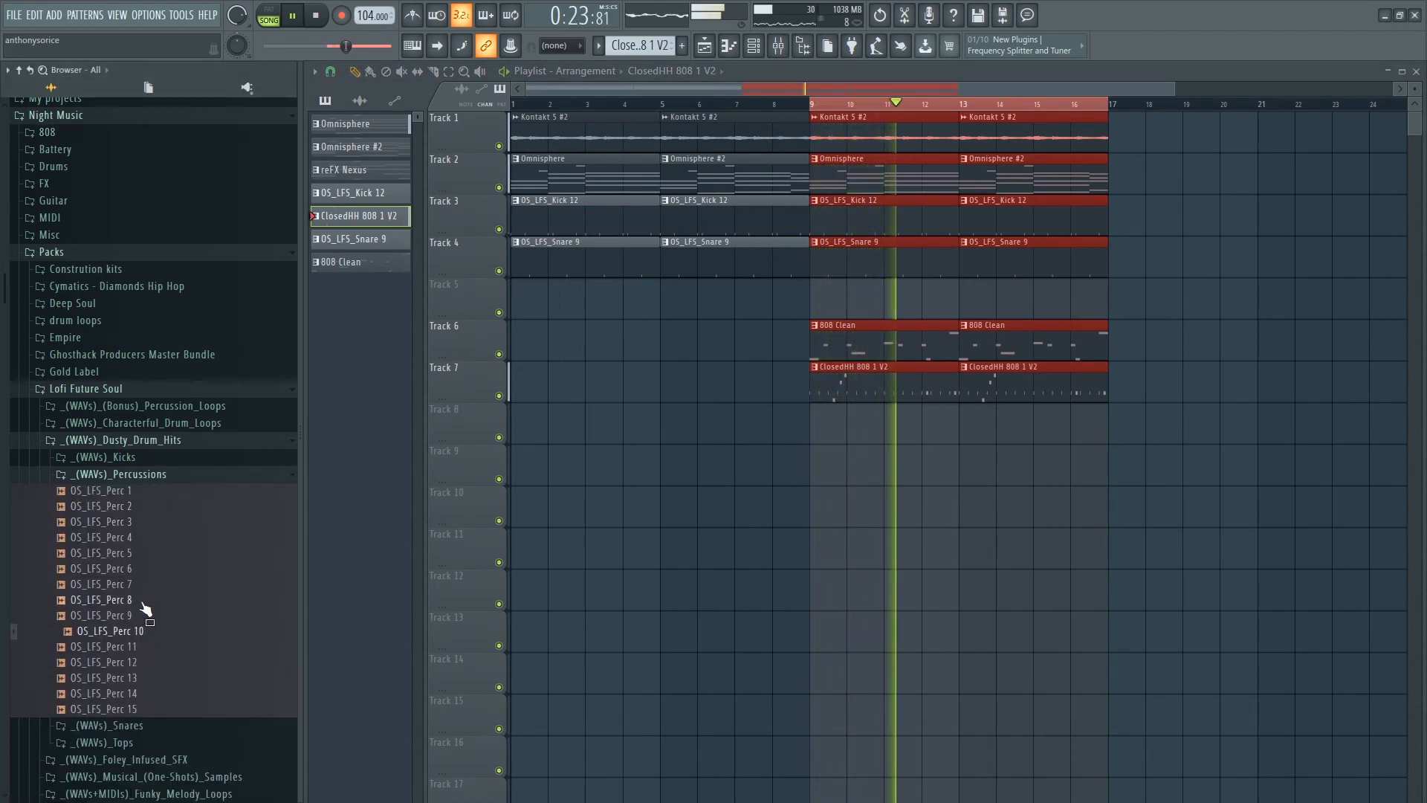
{"action": "left_click", "coordinate": [112, 554]}
{"action": "left_click", "coordinate": [135, 568]}
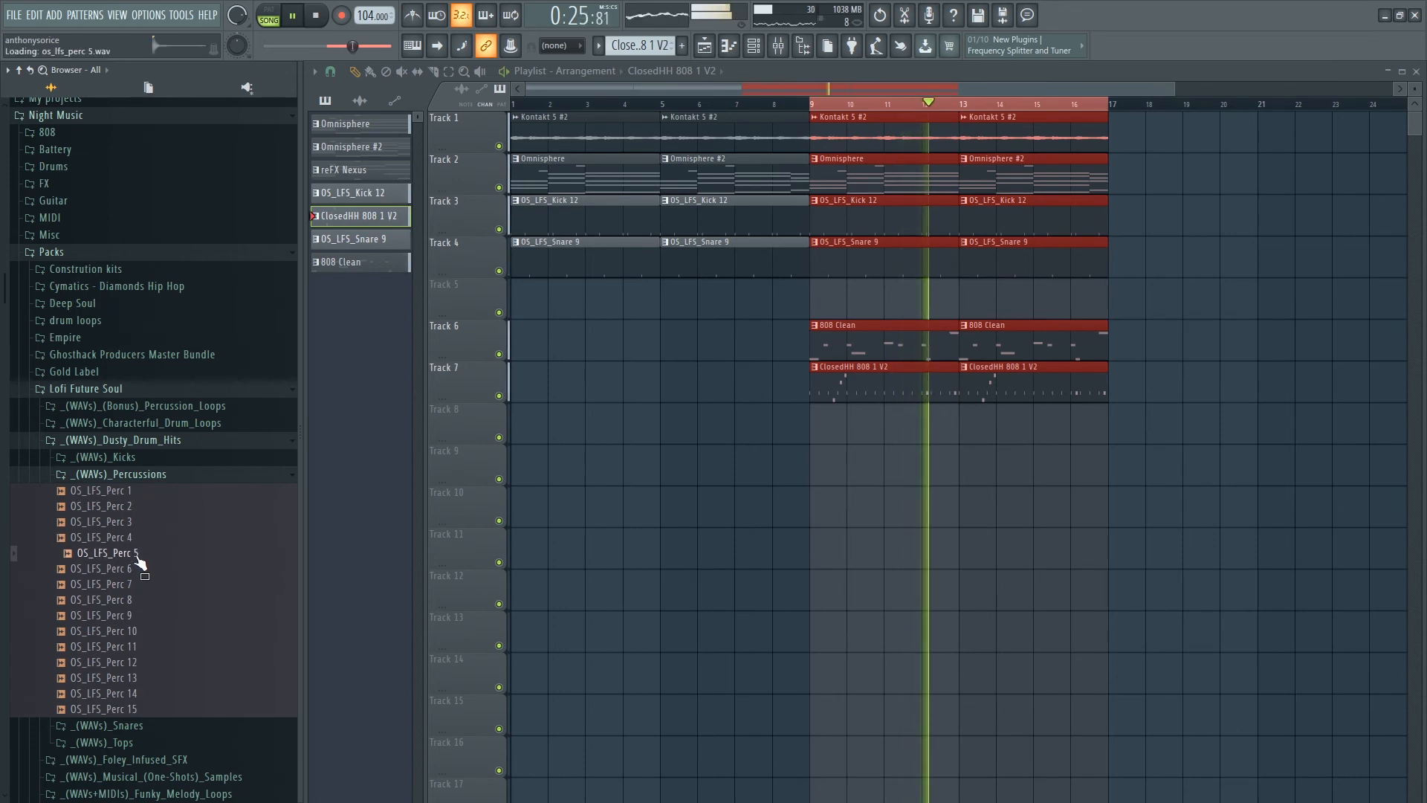
{"action": "left_click", "coordinate": [132, 583]}
{"action": "left_click", "coordinate": [130, 600]}
{"action": "left_click", "coordinate": [130, 616]}
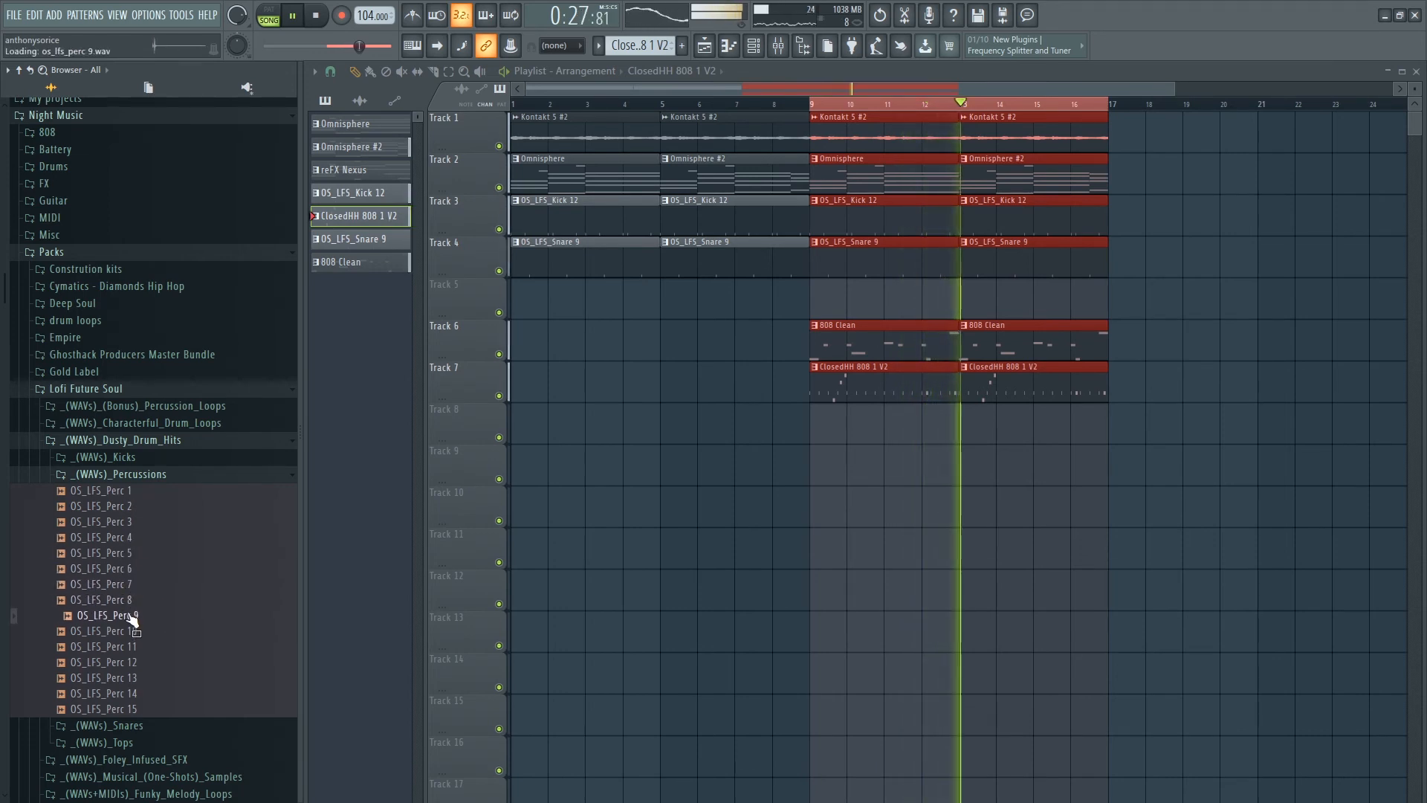
{"action": "left_click", "coordinate": [132, 631]}
{"action": "left_click", "coordinate": [134, 647]}
{"action": "left_click", "coordinate": [135, 662]}
{"action": "left_click", "coordinate": [137, 678]}
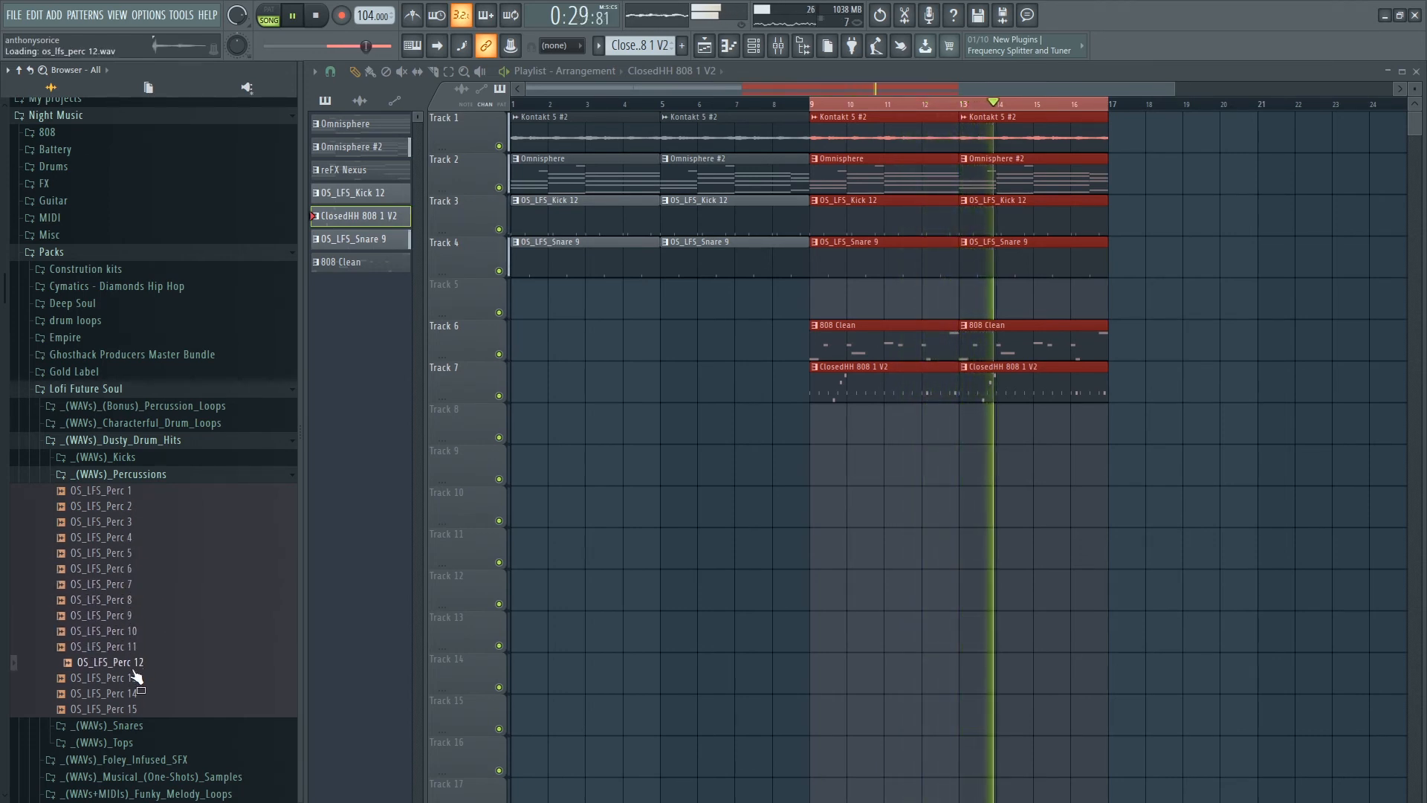
{"action": "left_click", "coordinate": [130, 522]}
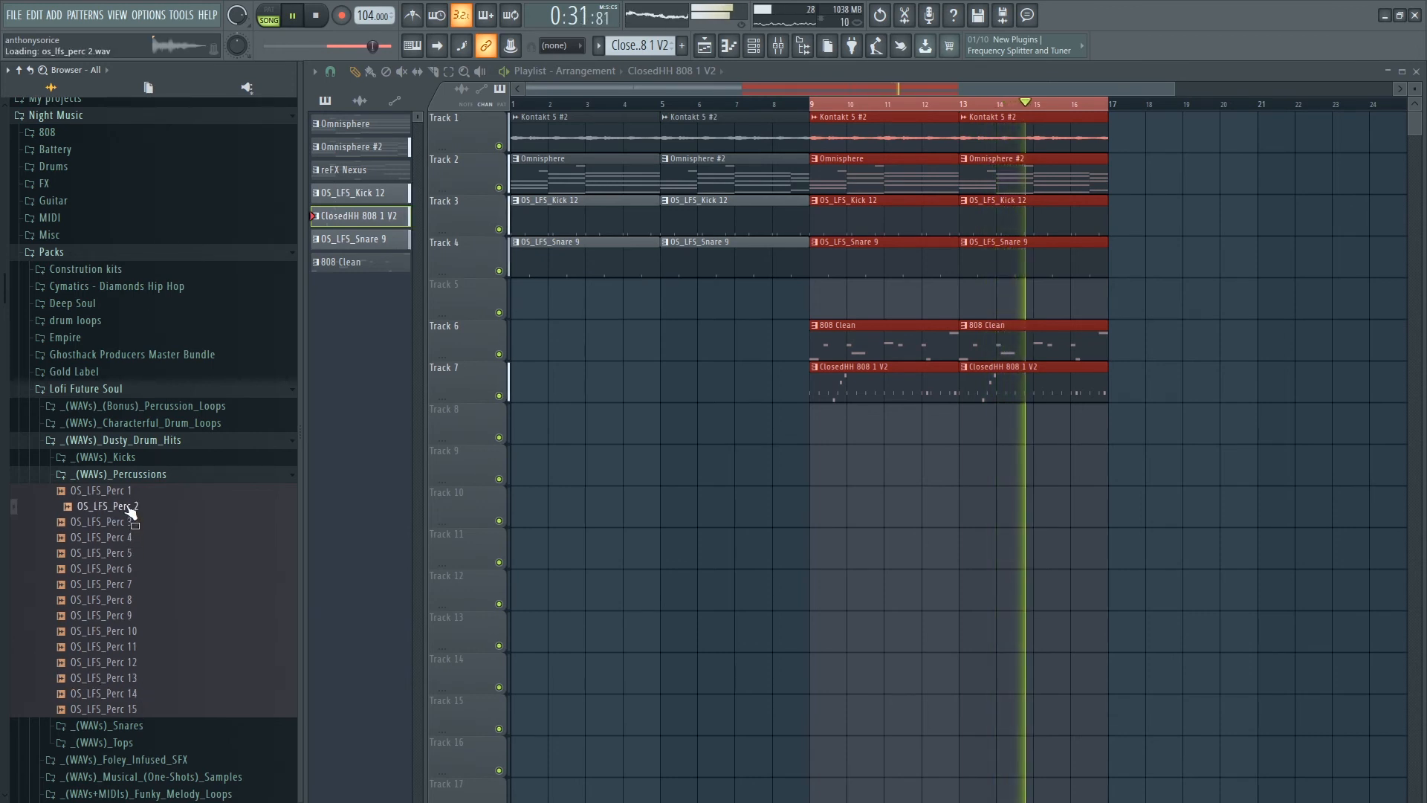
Collapse the Percussions folder and audition the OS_LFS_Top samples in the Dusty_Drum_Hits Tops folder over the looping beat.
{"action": "left_click", "coordinate": [119, 474]}
{"action": "left_click", "coordinate": [181, 522]}
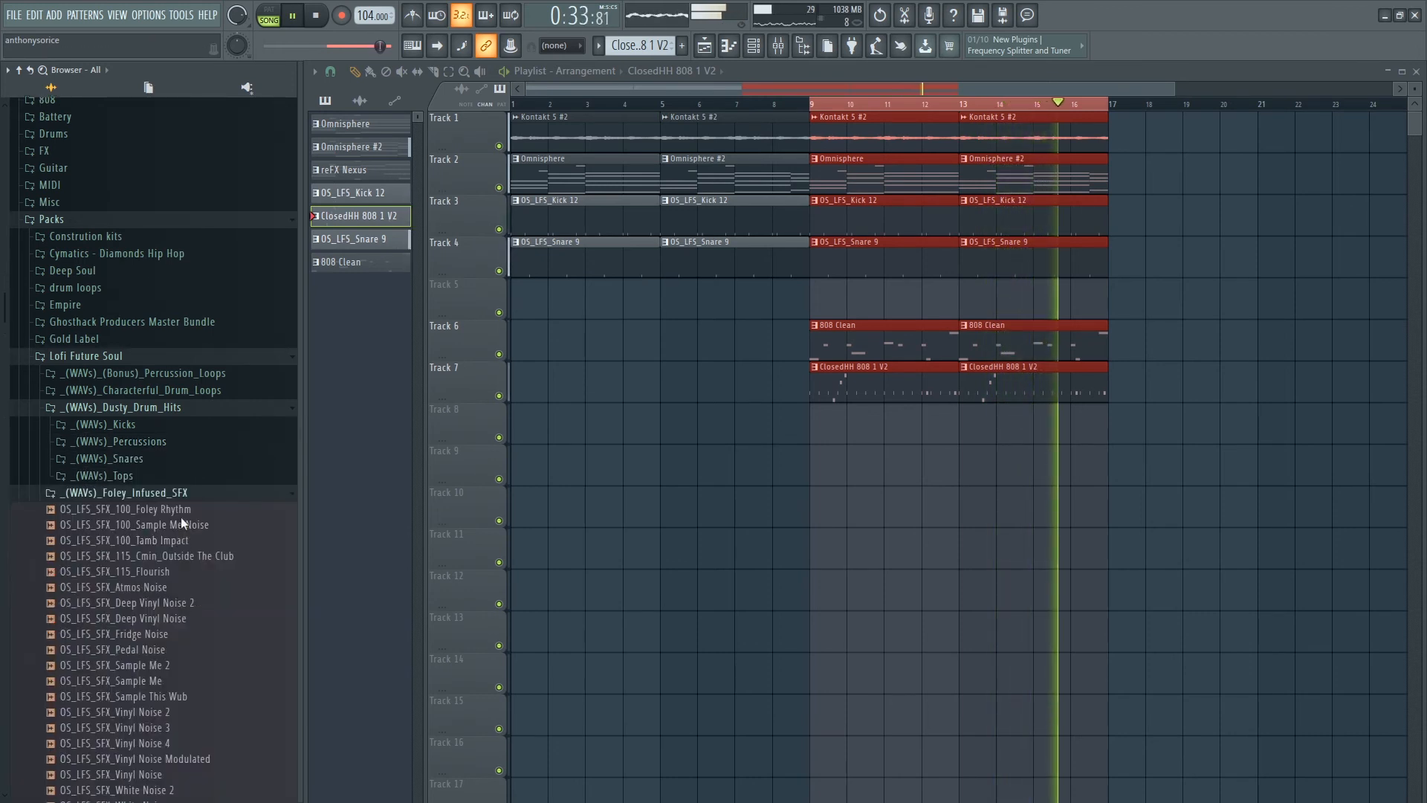
{"action": "left_click", "coordinate": [164, 472]}
{"action": "left_click", "coordinate": [166, 498]}
{"action": "left_click", "coordinate": [152, 545]}
{"action": "left_click", "coordinate": [151, 561]}
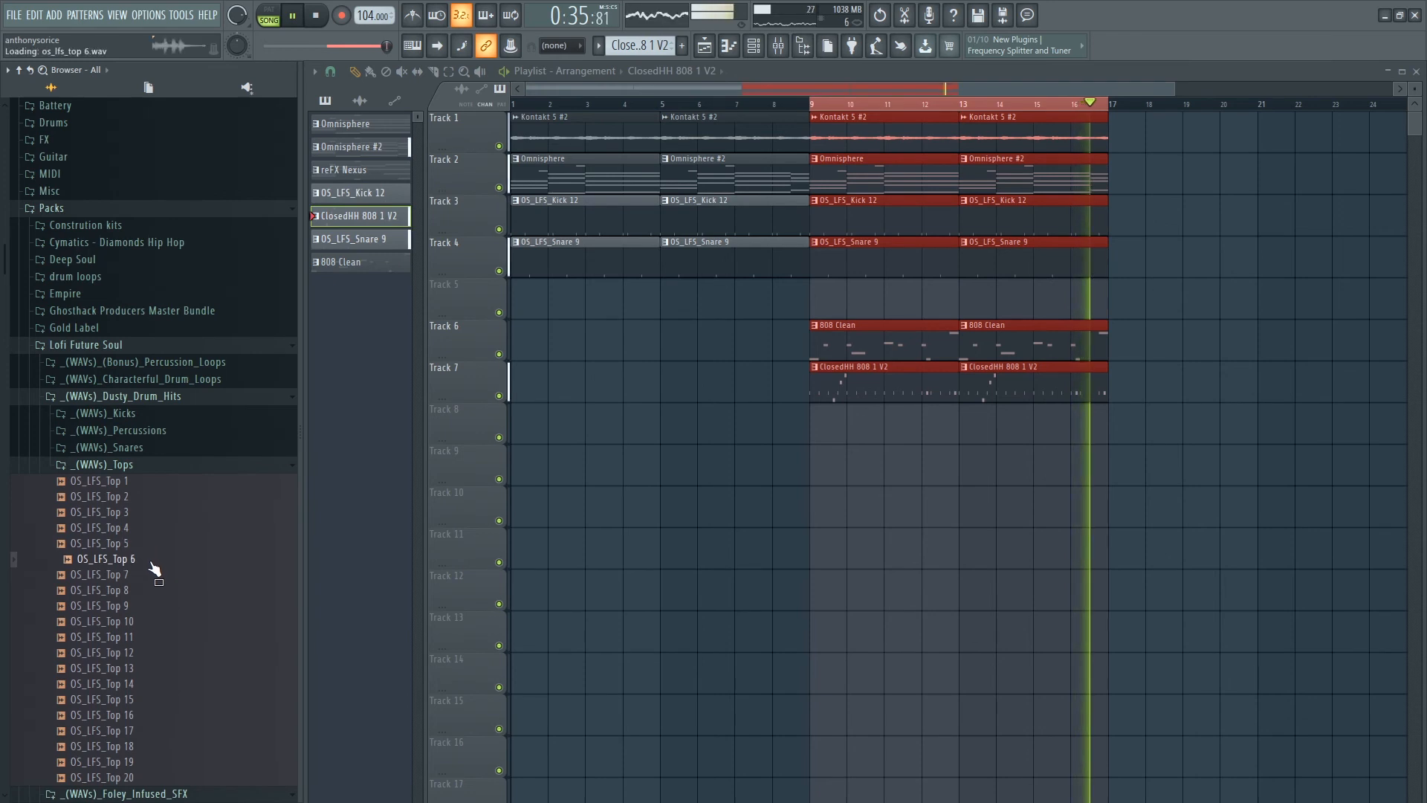
{"action": "left_click", "coordinate": [152, 577]}
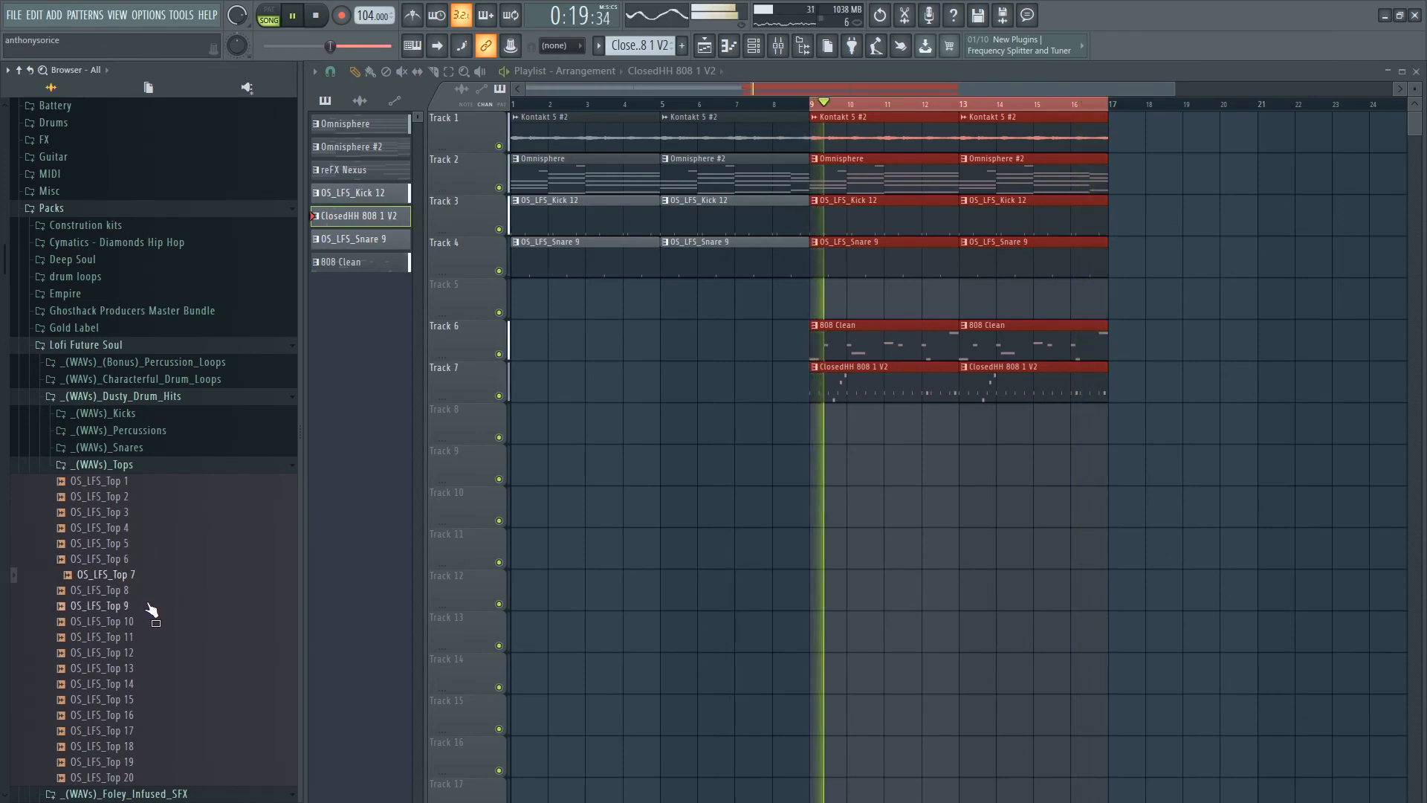
{"action": "left_click", "coordinate": [150, 577]}
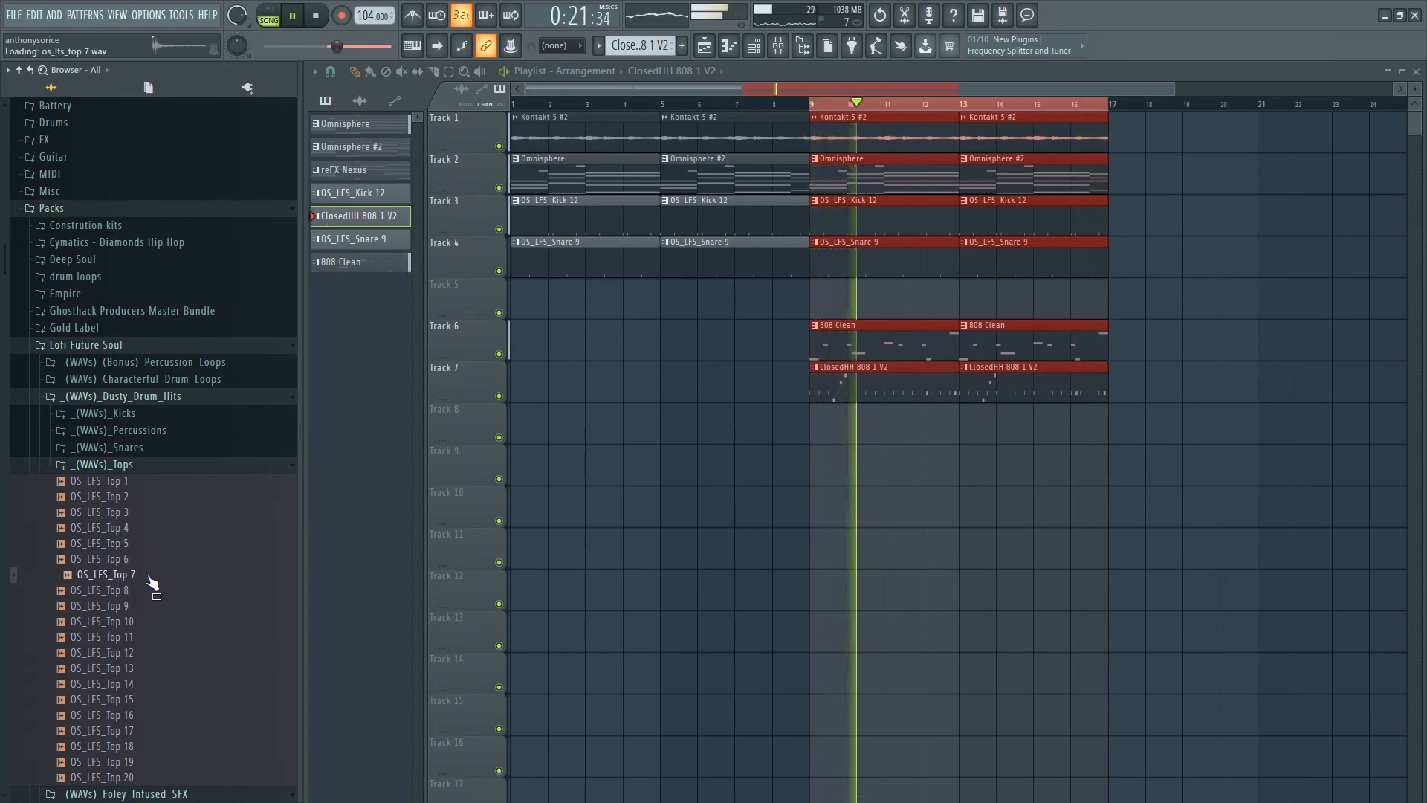
{"action": "left_click", "coordinate": [128, 593]}
{"action": "left_click", "coordinate": [130, 607]}
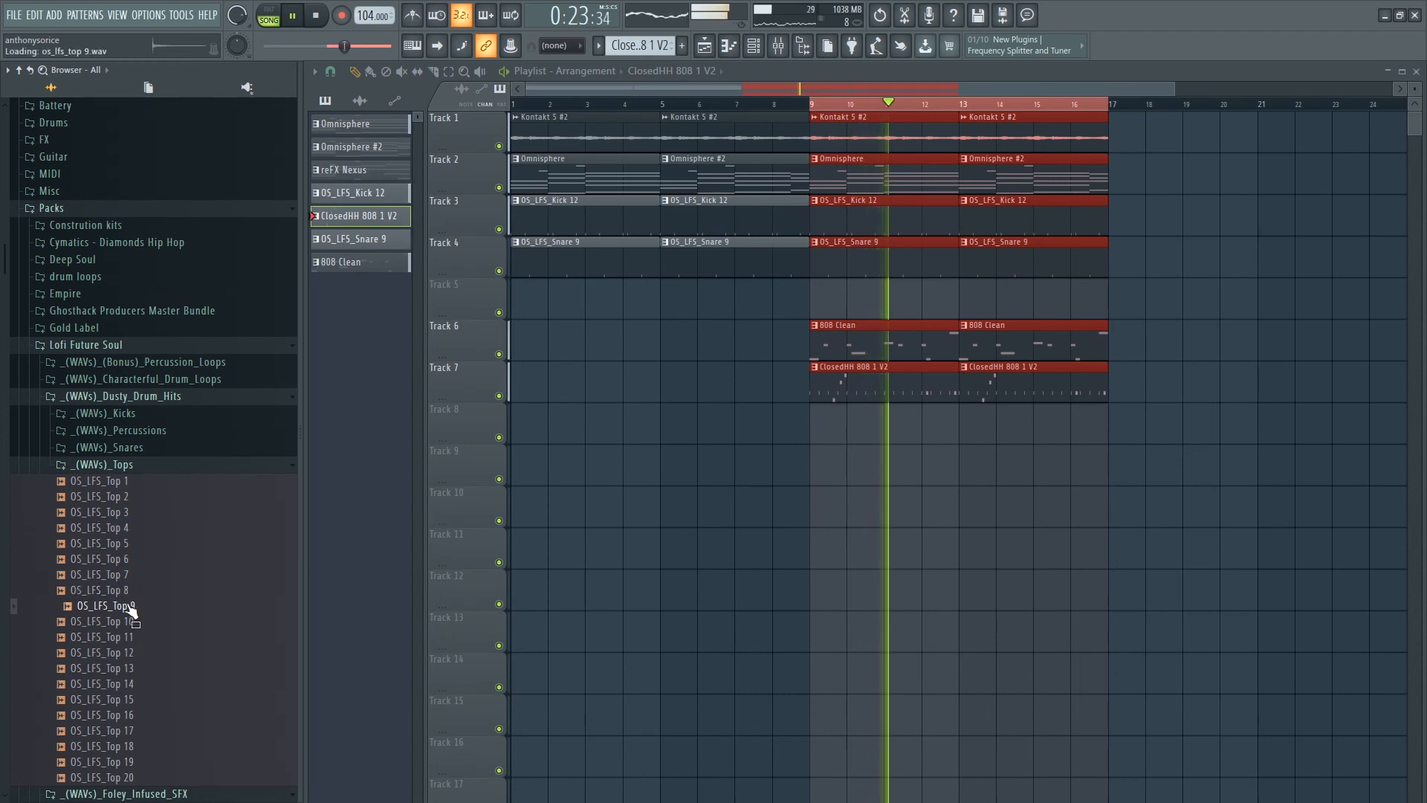
Stop playback, place the OS_LFS_Top 9 sample on Track 13 at bar 9 and show its mixer insert 20.
{"action": "key", "text": "space"}
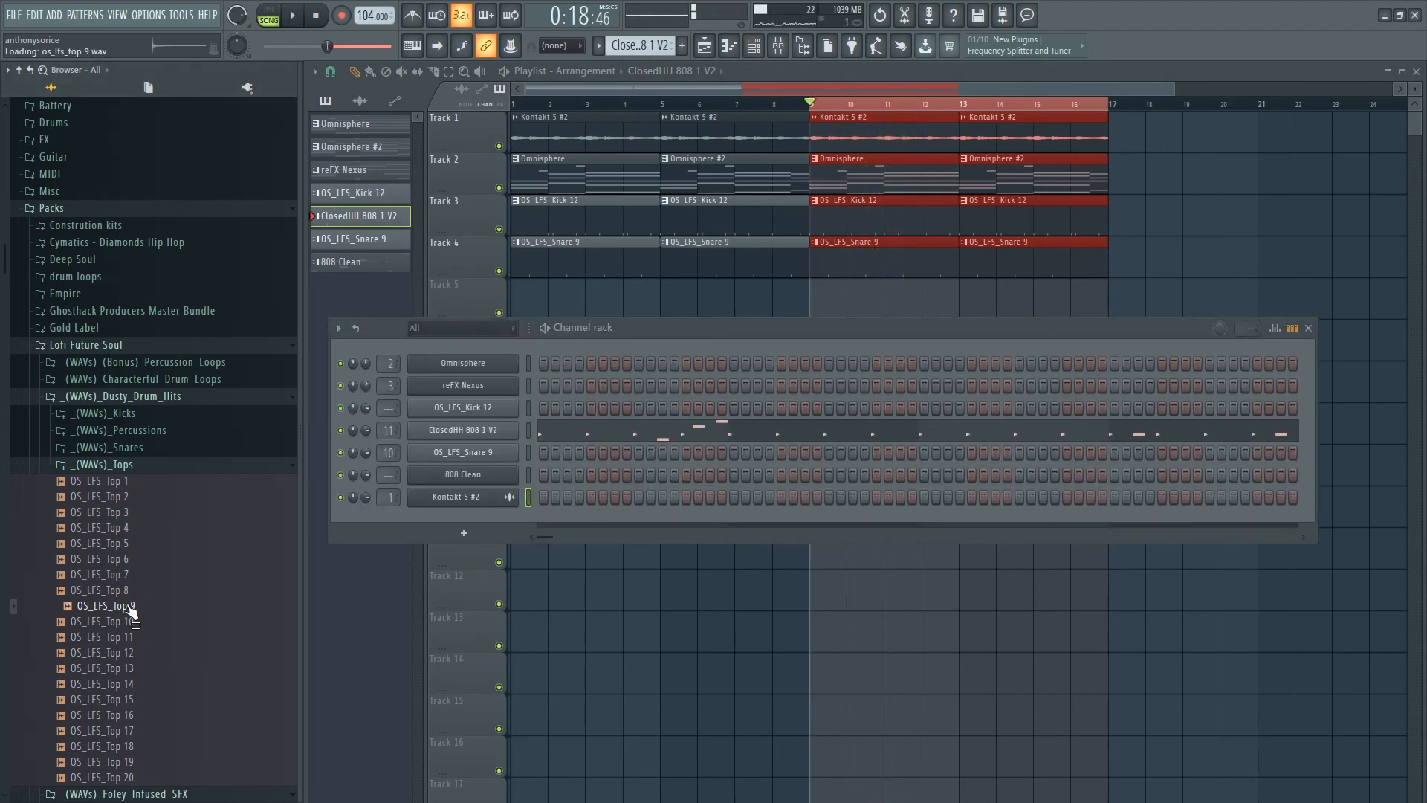
{"action": "left_click_drag", "start_coordinate": [775, 641], "coordinate": [855, 643]}
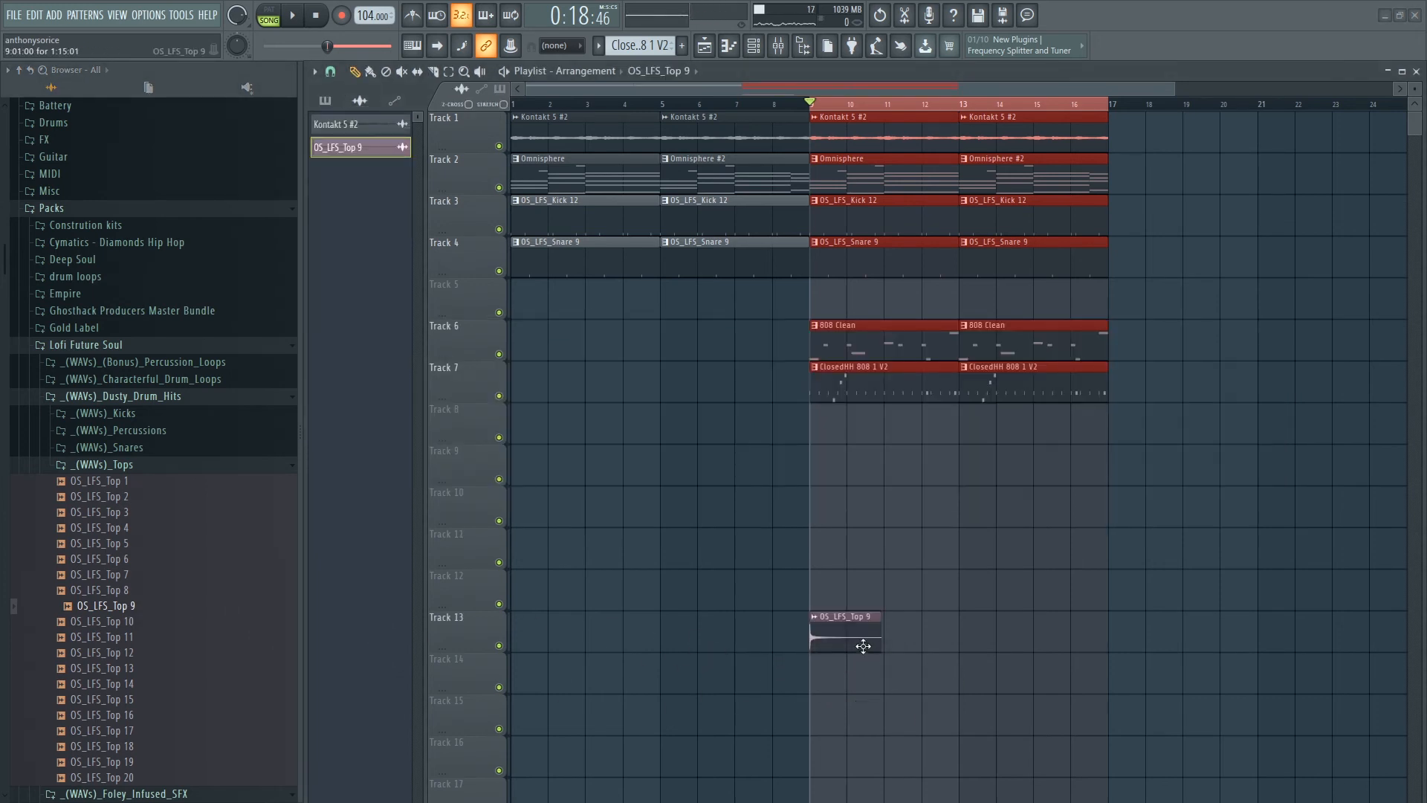
{"action": "key", "text": "F6"}
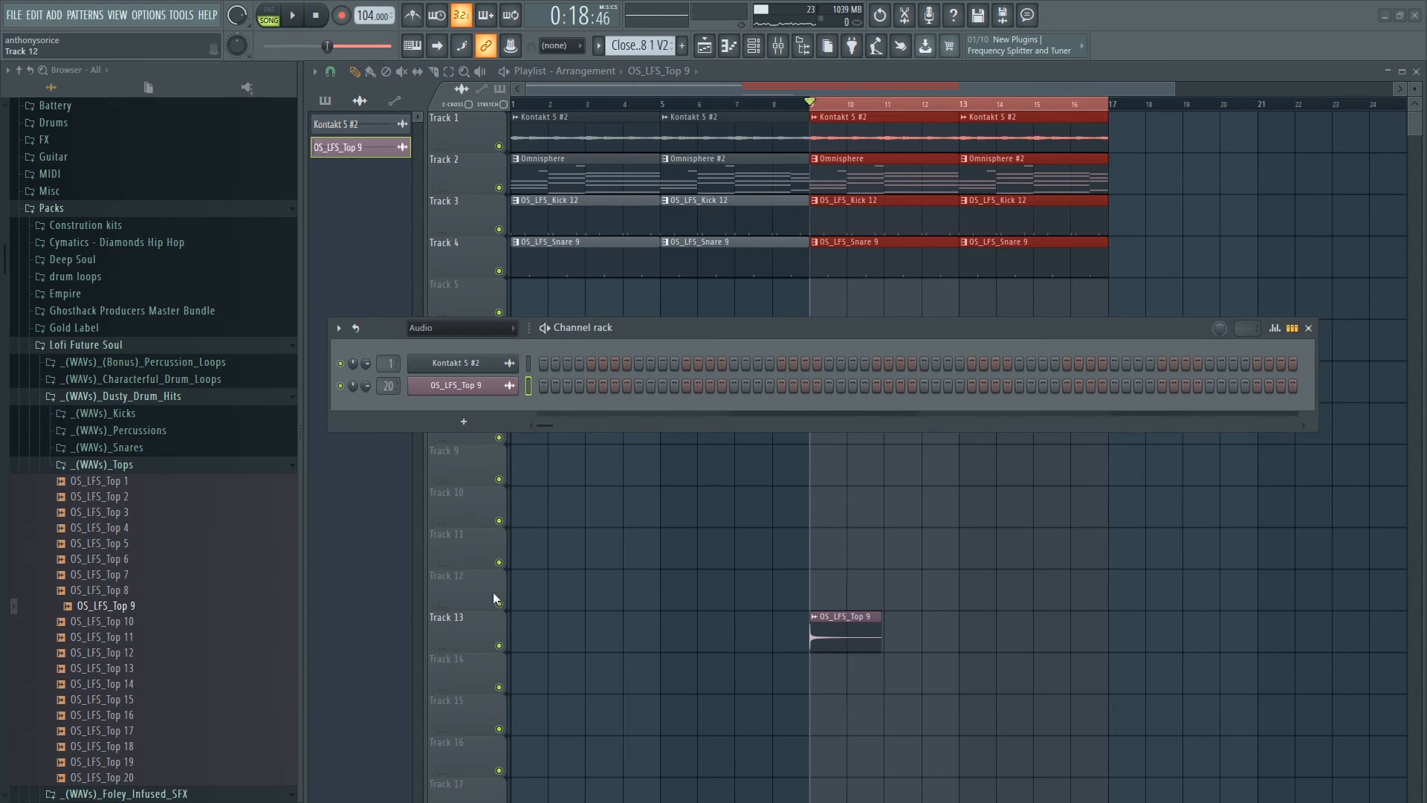
{"action": "key", "text": "F9"}
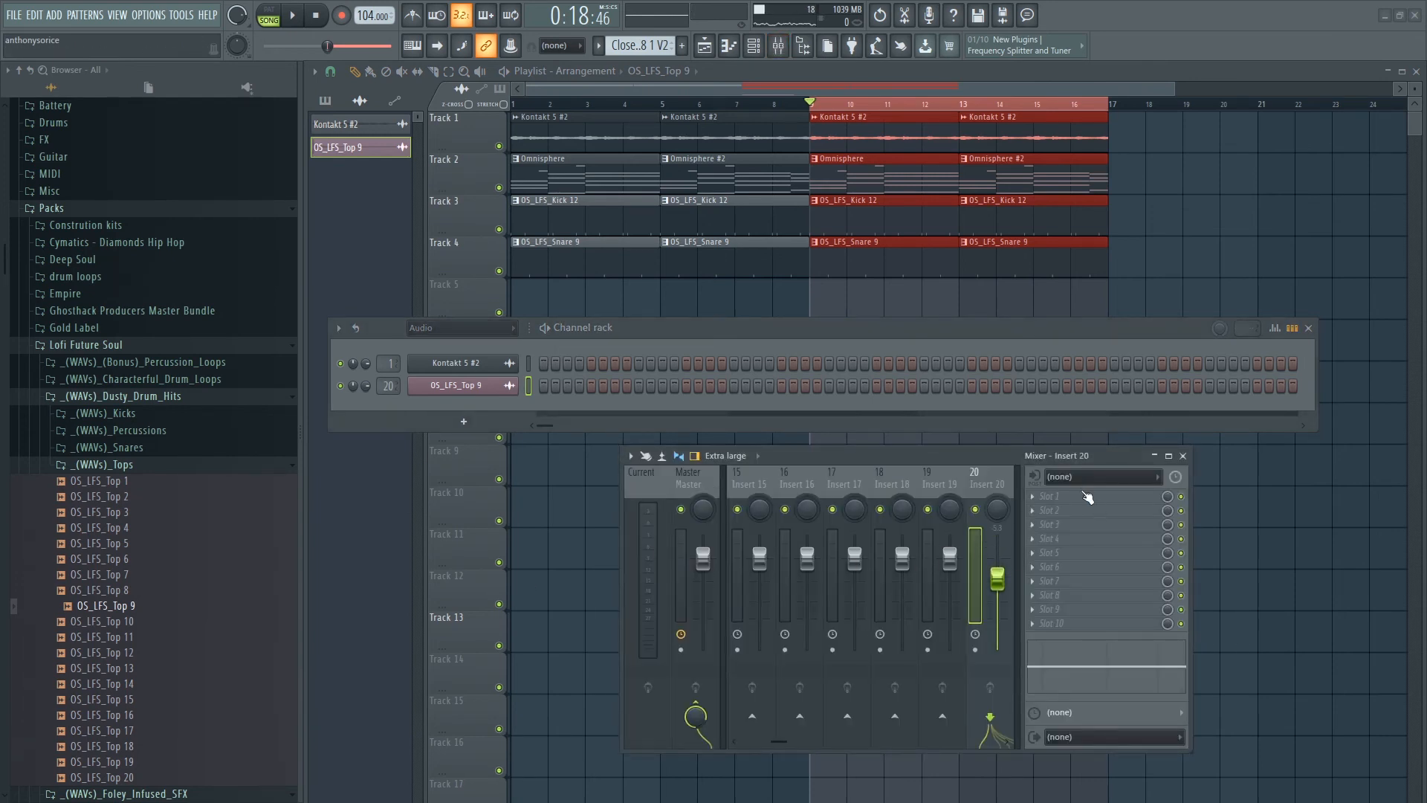
Load Fruity Reeverb 2 in the first effect slot of insert 20, raise its wet level and play the loop to hear it.
{"action": "left_click", "coordinate": [1087, 496]}
{"action": "left_click", "coordinate": [840, 203]}
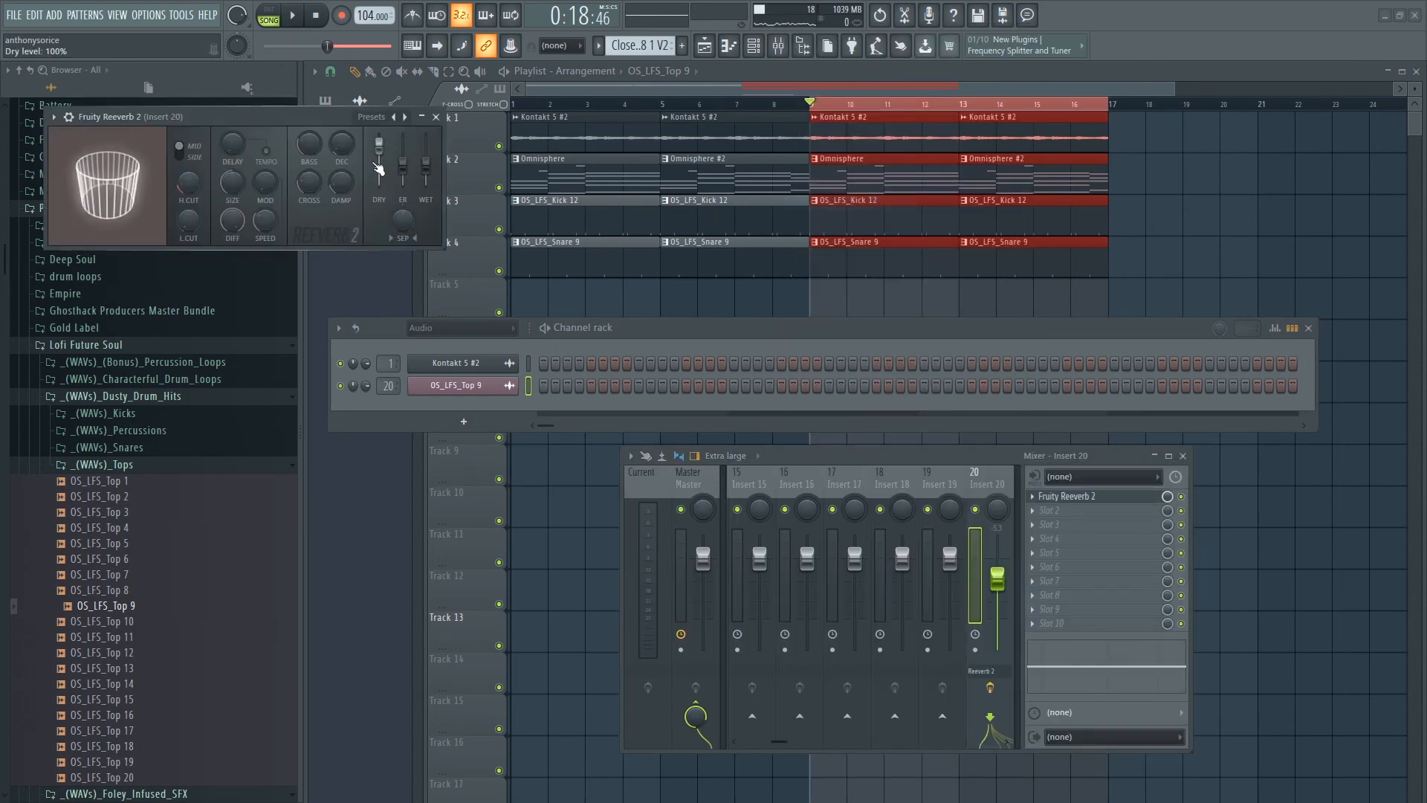
{"action": "left_click_drag", "start_coordinate": [429, 167], "coordinate": [429, 158]}
{"action": "key", "text": "space"}
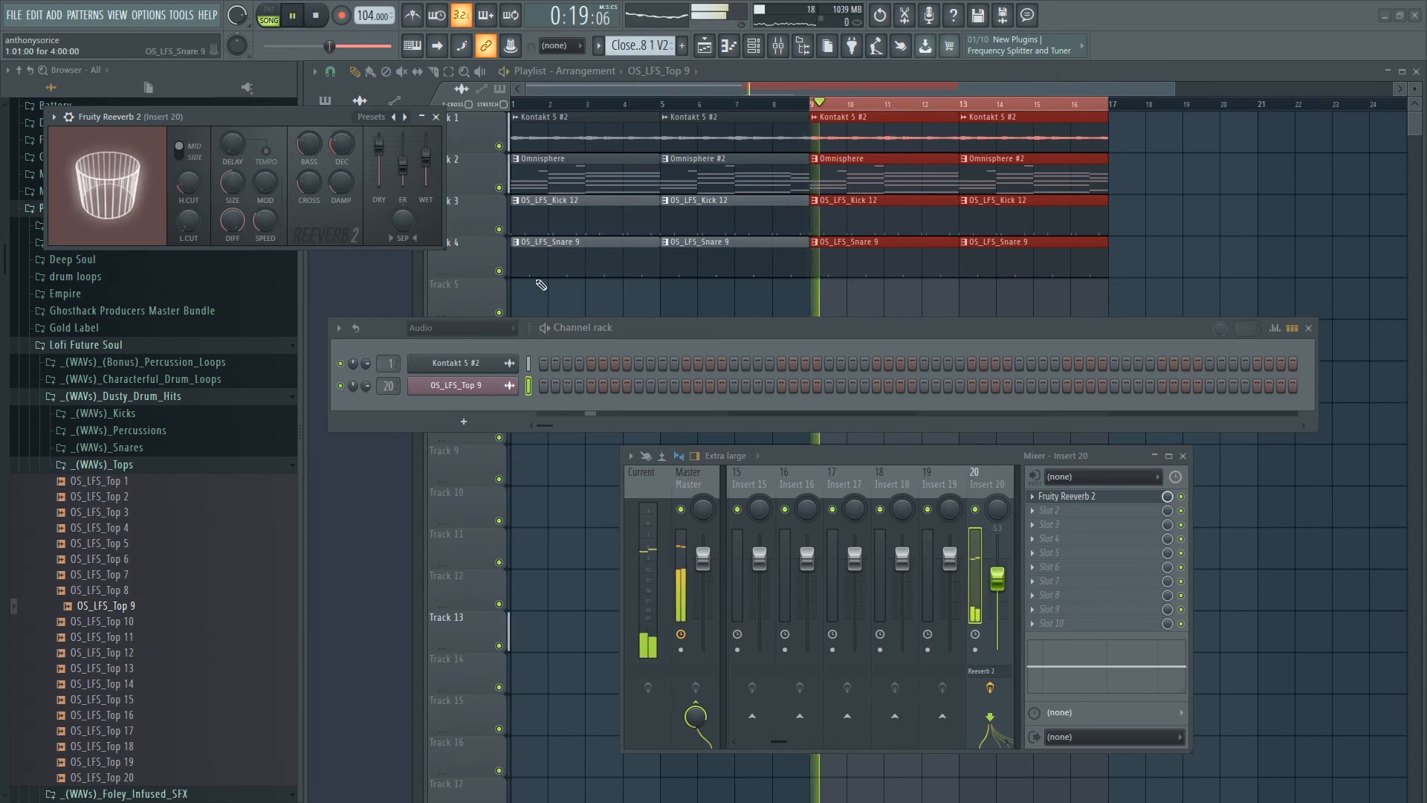
{"action": "key", "text": "space"}
{"action": "key", "text": "space"}
{"action": "left_click", "coordinate": [1182, 456]}
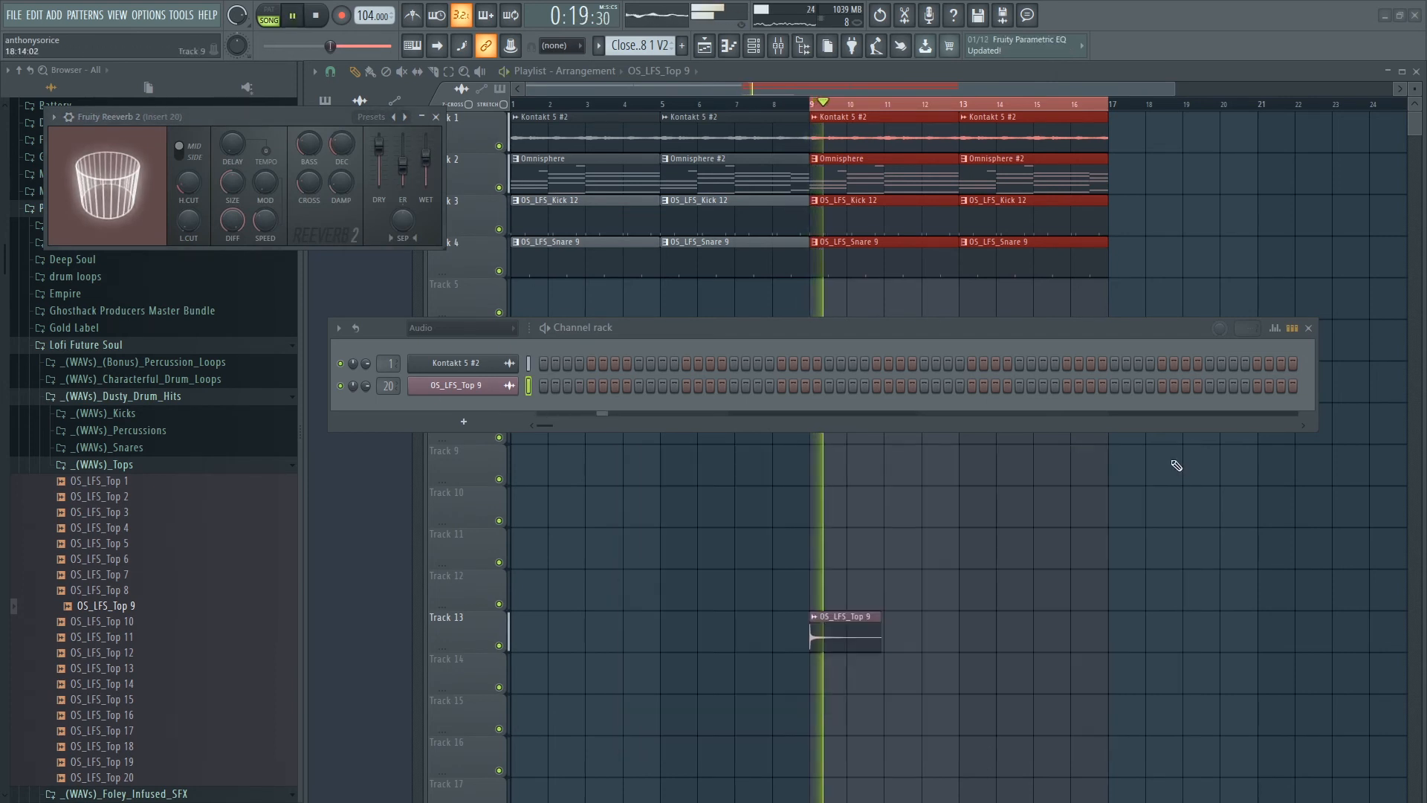
Audition further OS_LFS_Top samples, including Top 2, Top 17 and Top 20, over the looping beat.
{"action": "left_click", "coordinate": [156, 565]}
{"action": "left_click", "coordinate": [139, 518]}
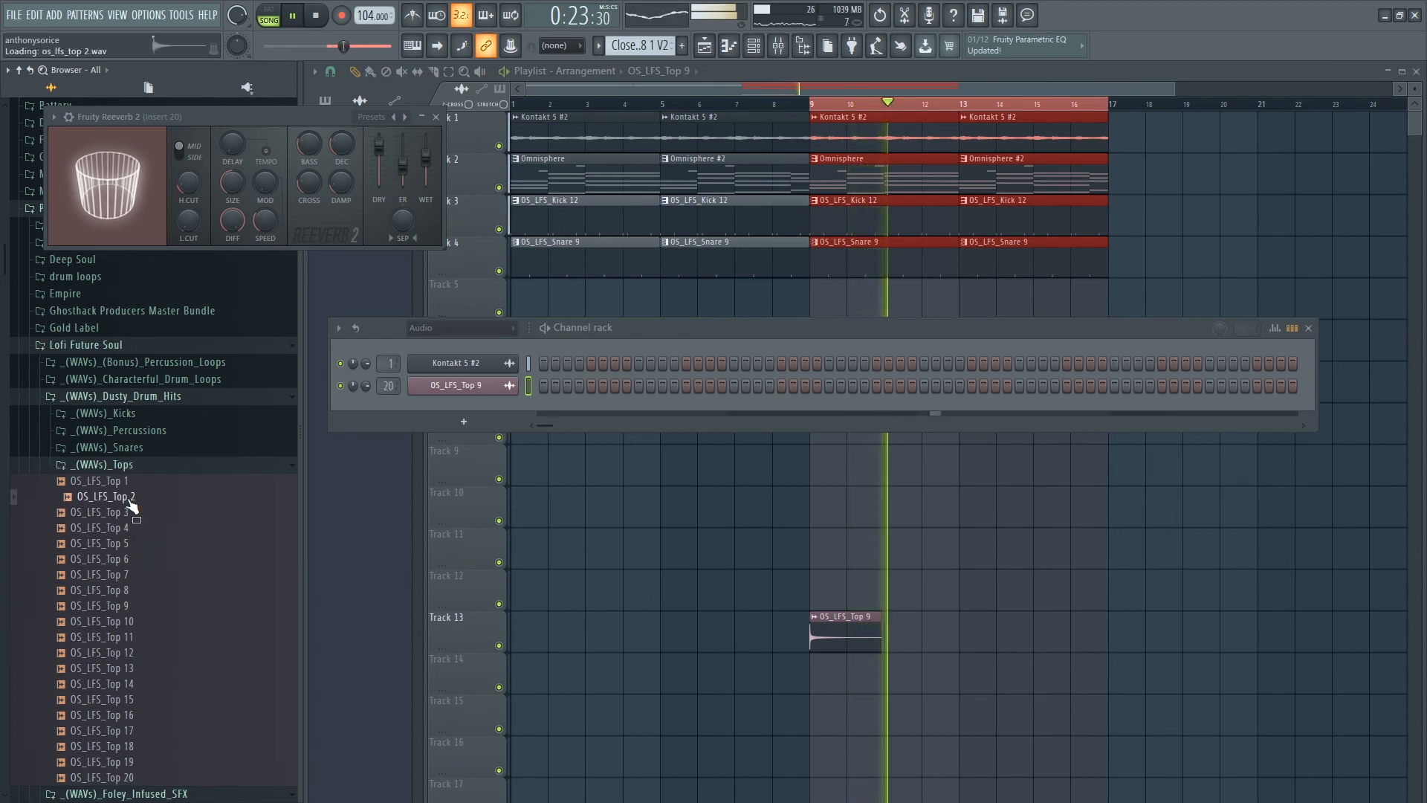
{"action": "left_click", "coordinate": [134, 623]}
{"action": "left_click", "coordinate": [124, 717]}
{"action": "left_click", "coordinate": [126, 730]}
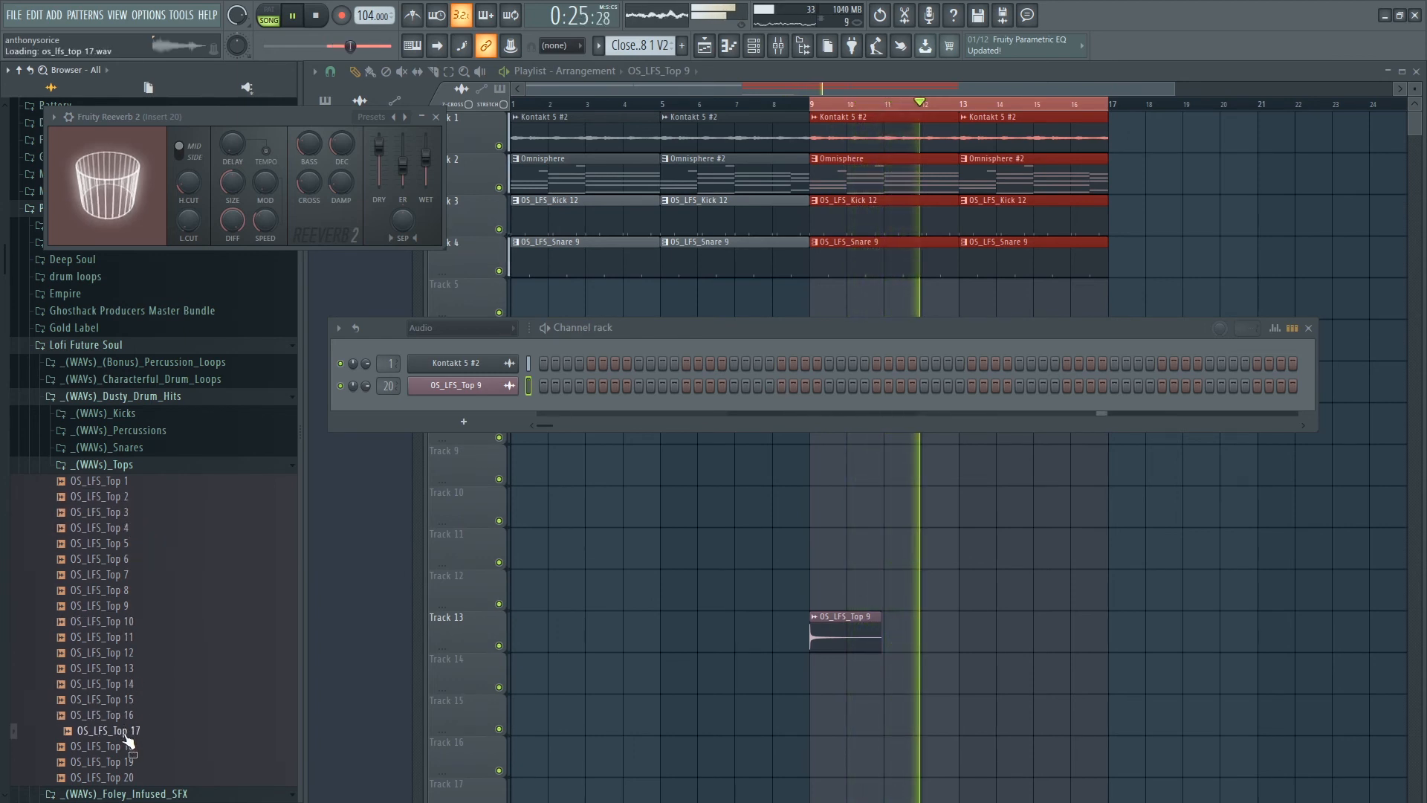
{"action": "left_click", "coordinate": [129, 747]}
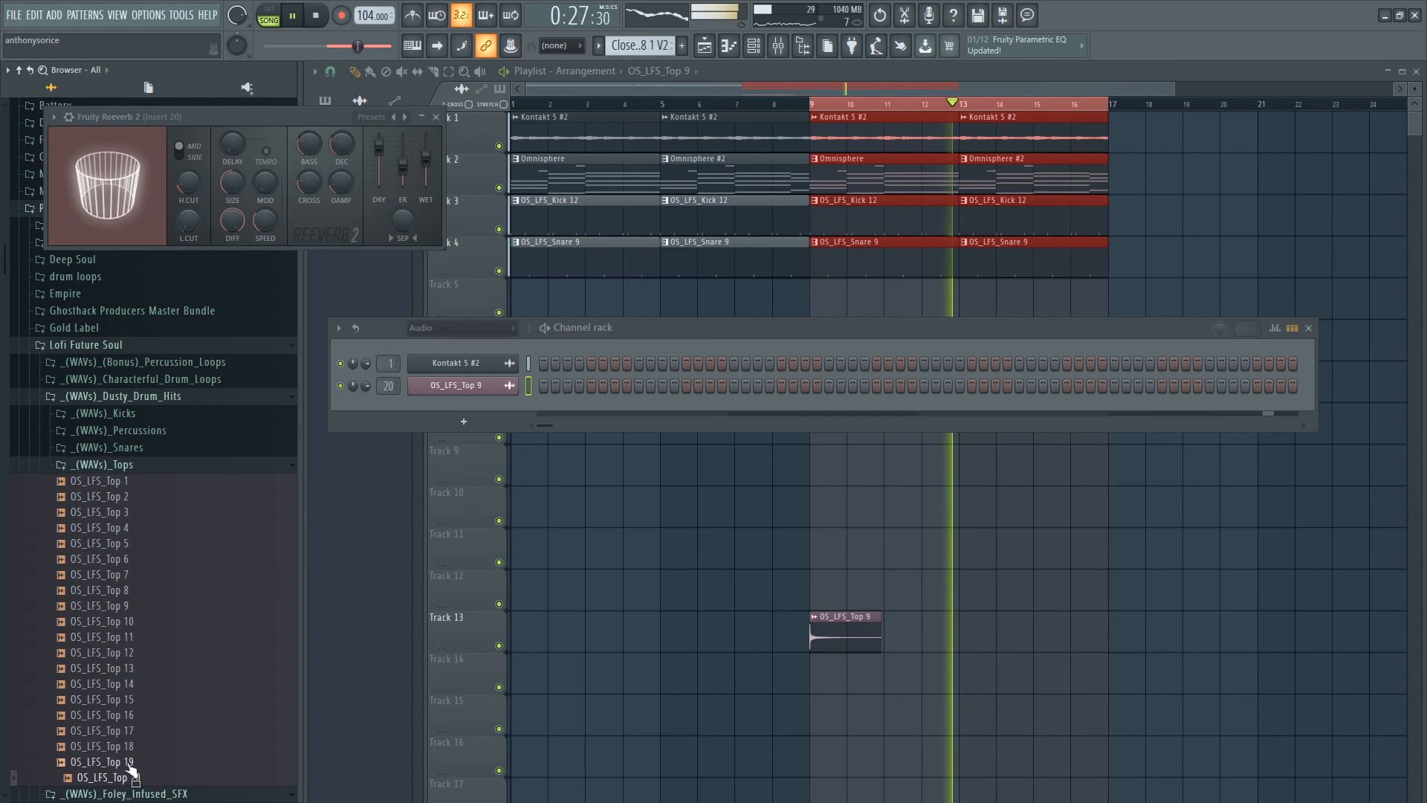
{"action": "left_click", "coordinate": [113, 513]}
Stop the loop, collapse the Tops folder and audition the Sample Me sounds in the Foley_Infused_SFX folder on their own.
{"action": "key", "text": "space"}
{"action": "left_click", "coordinate": [128, 471]}
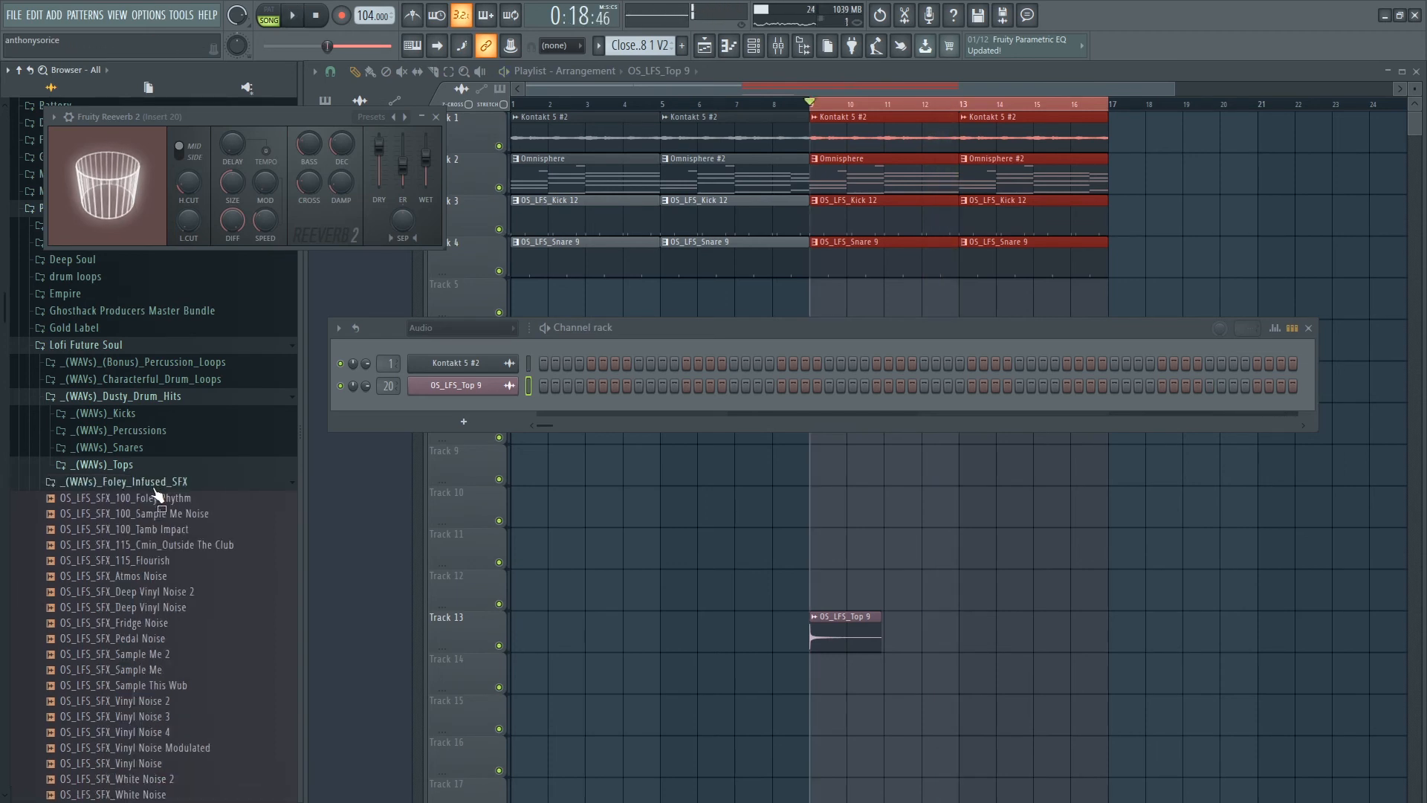
{"action": "left_click", "coordinate": [137, 513]}
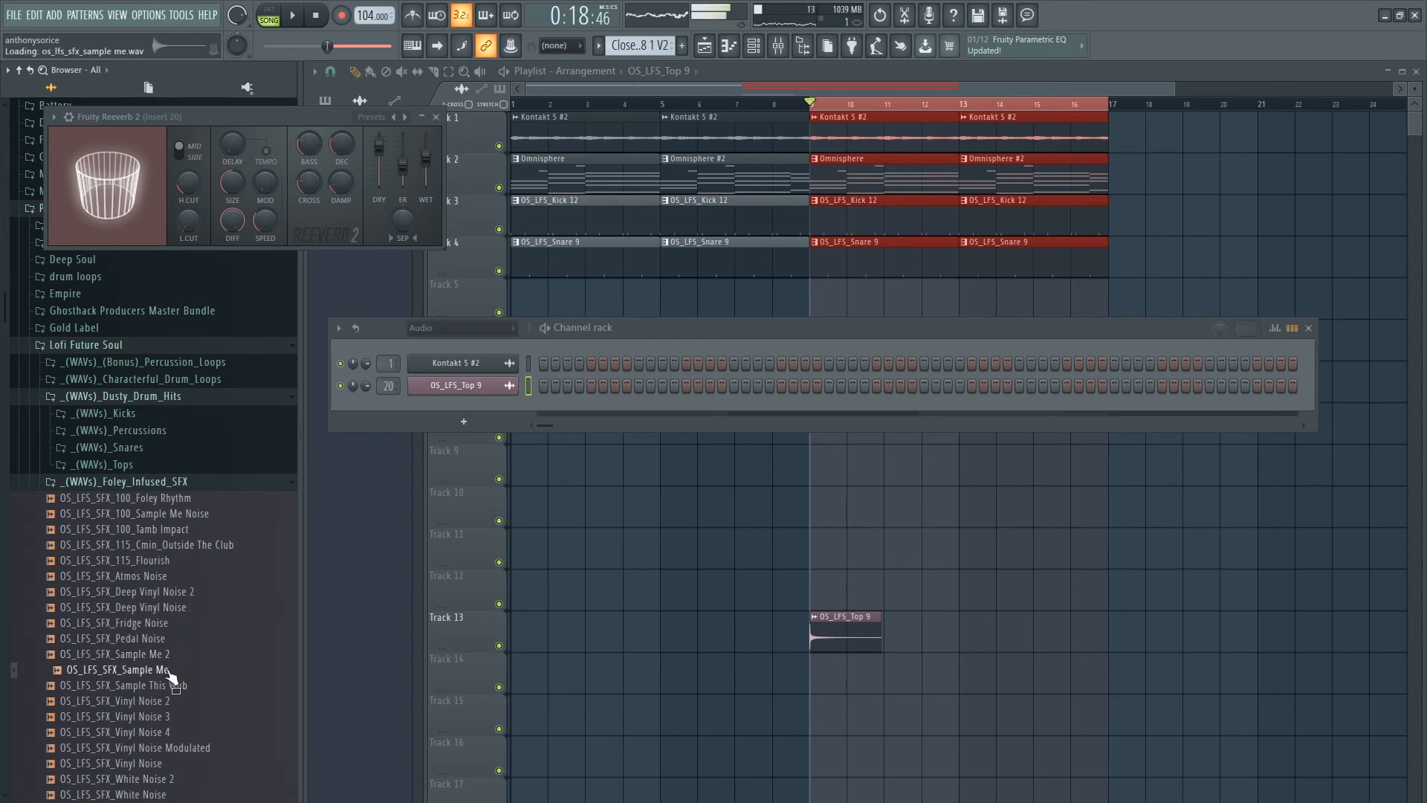
{"action": "scroll", "coordinate": [183, 787], "scroll_direction": "down", "scroll_amount": 5}
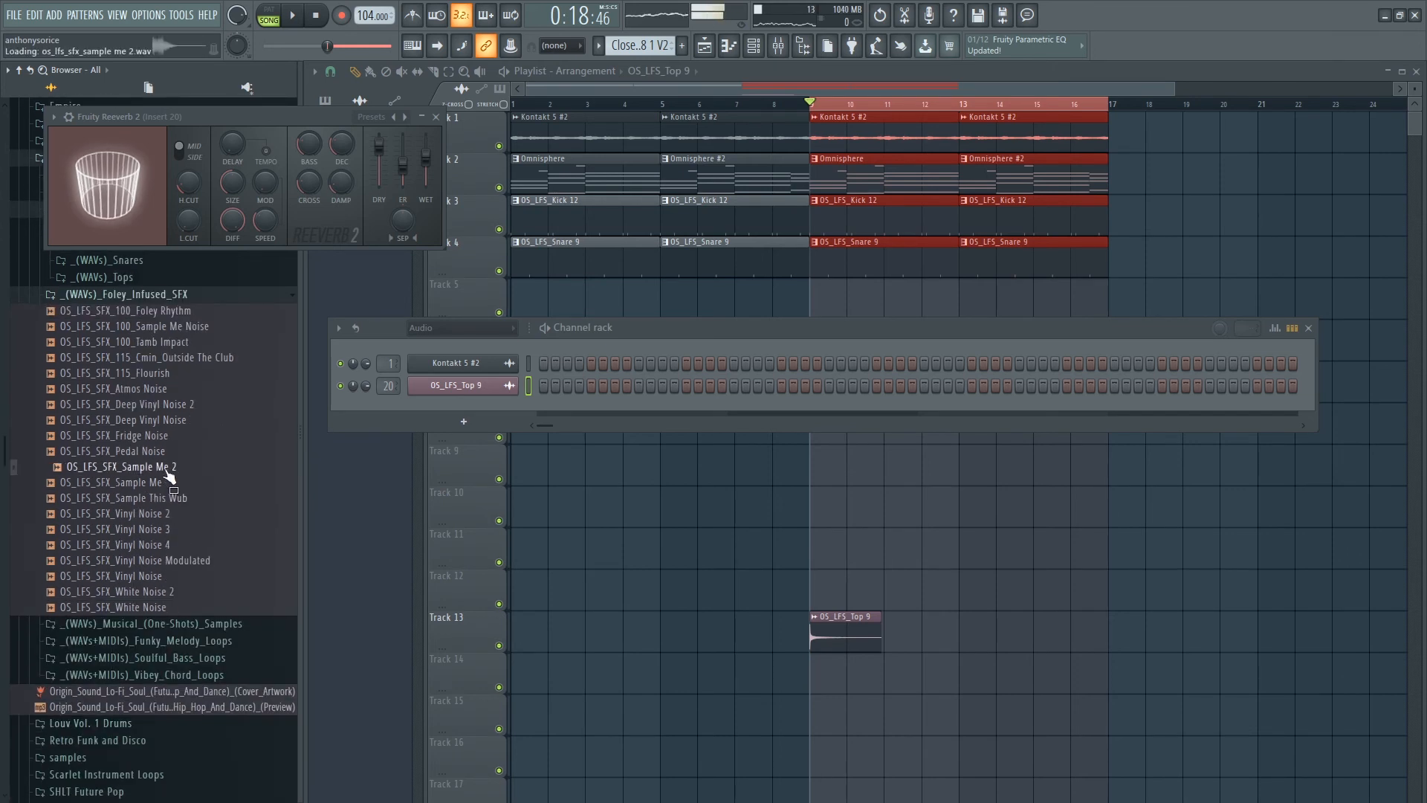
Audition the Foley_Infused_SFX samples over the looping beat, including Sample Me, Fridge Noise, Deep Vinyl Noise and Tamb Impact.
{"action": "key", "text": "space"}
{"action": "left_click", "coordinate": [165, 483]}
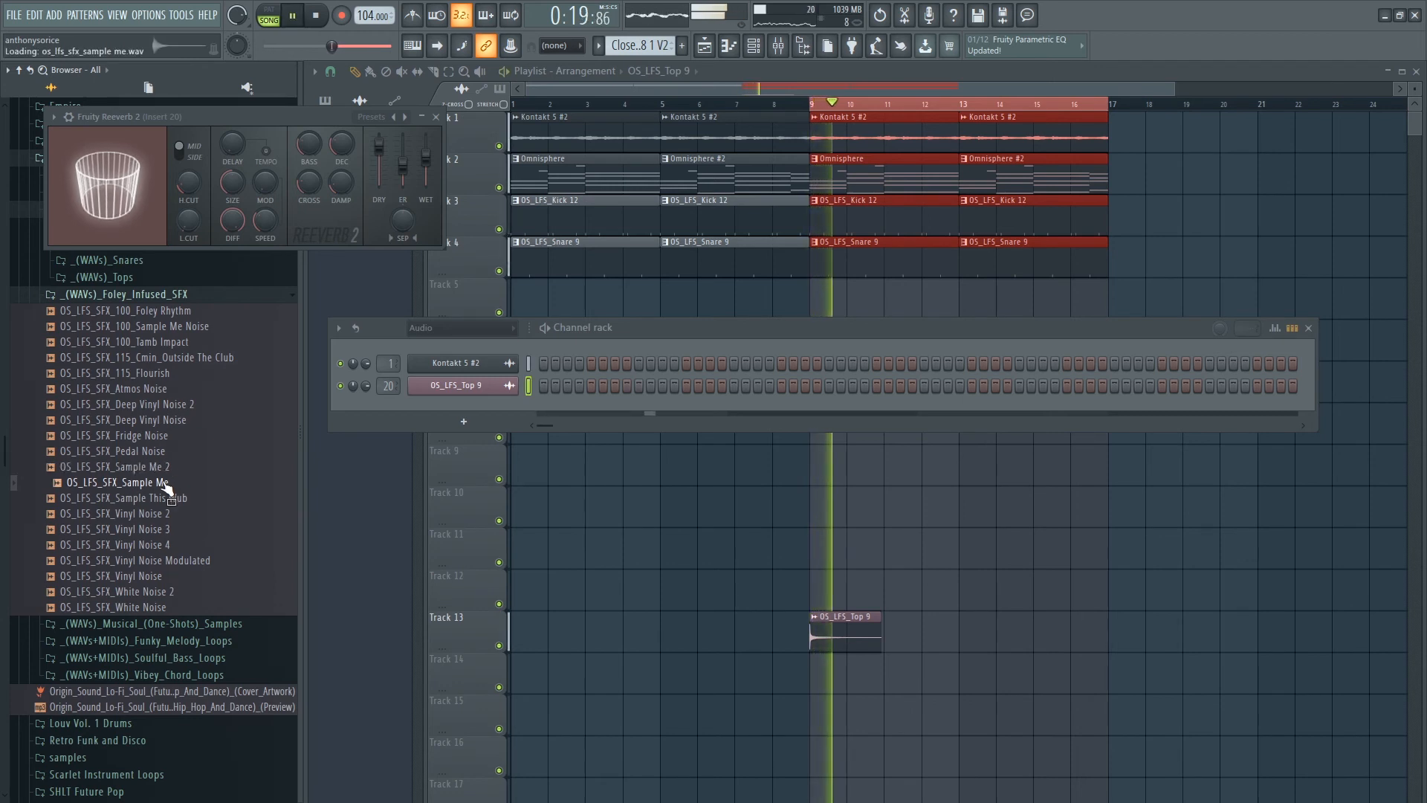
{"action": "left_click", "coordinate": [161, 470]}
{"action": "left_click", "coordinate": [134, 439]}
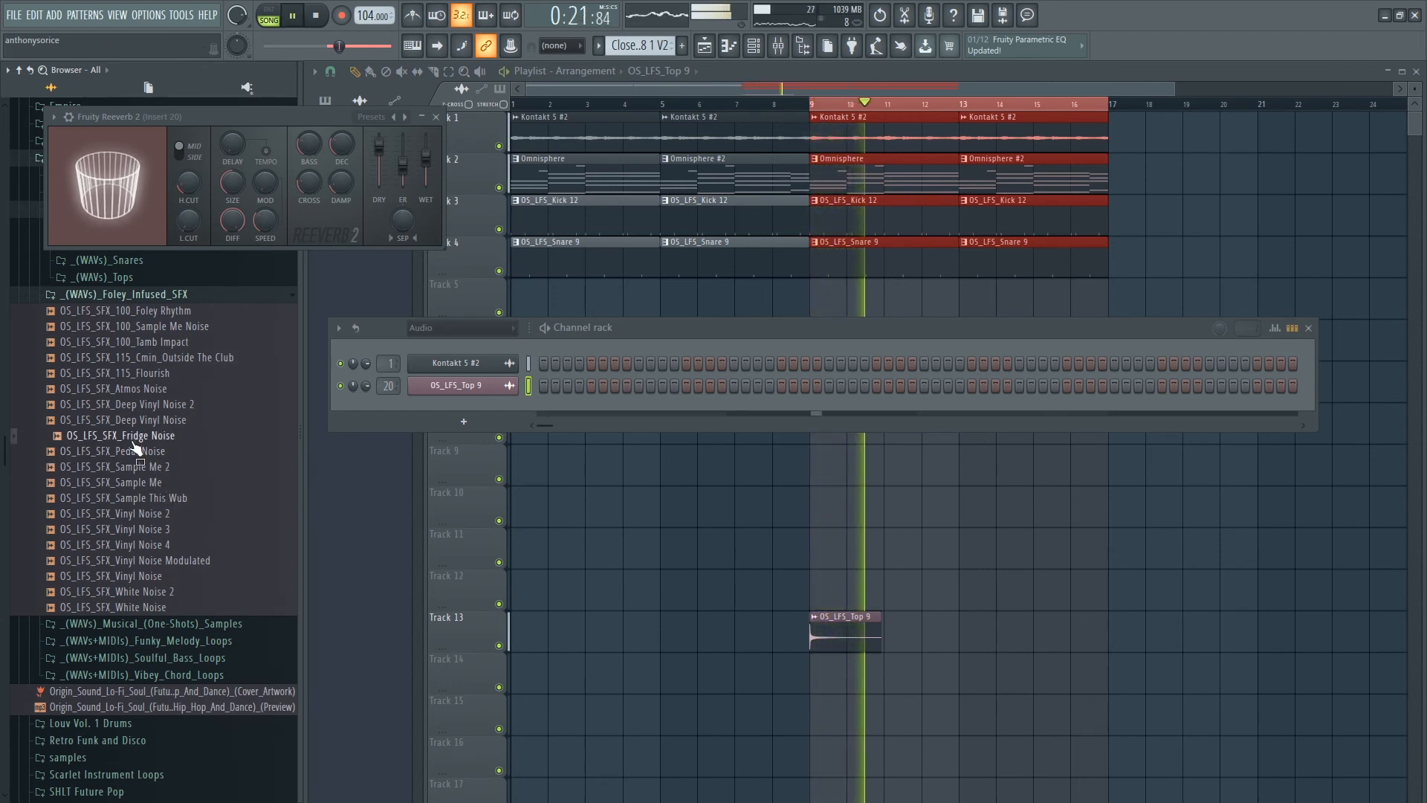
{"action": "left_click", "coordinate": [135, 425]}
{"action": "left_click", "coordinate": [138, 405]}
{"action": "left_click", "coordinate": [156, 359]}
{"action": "left_click", "coordinate": [160, 343]}
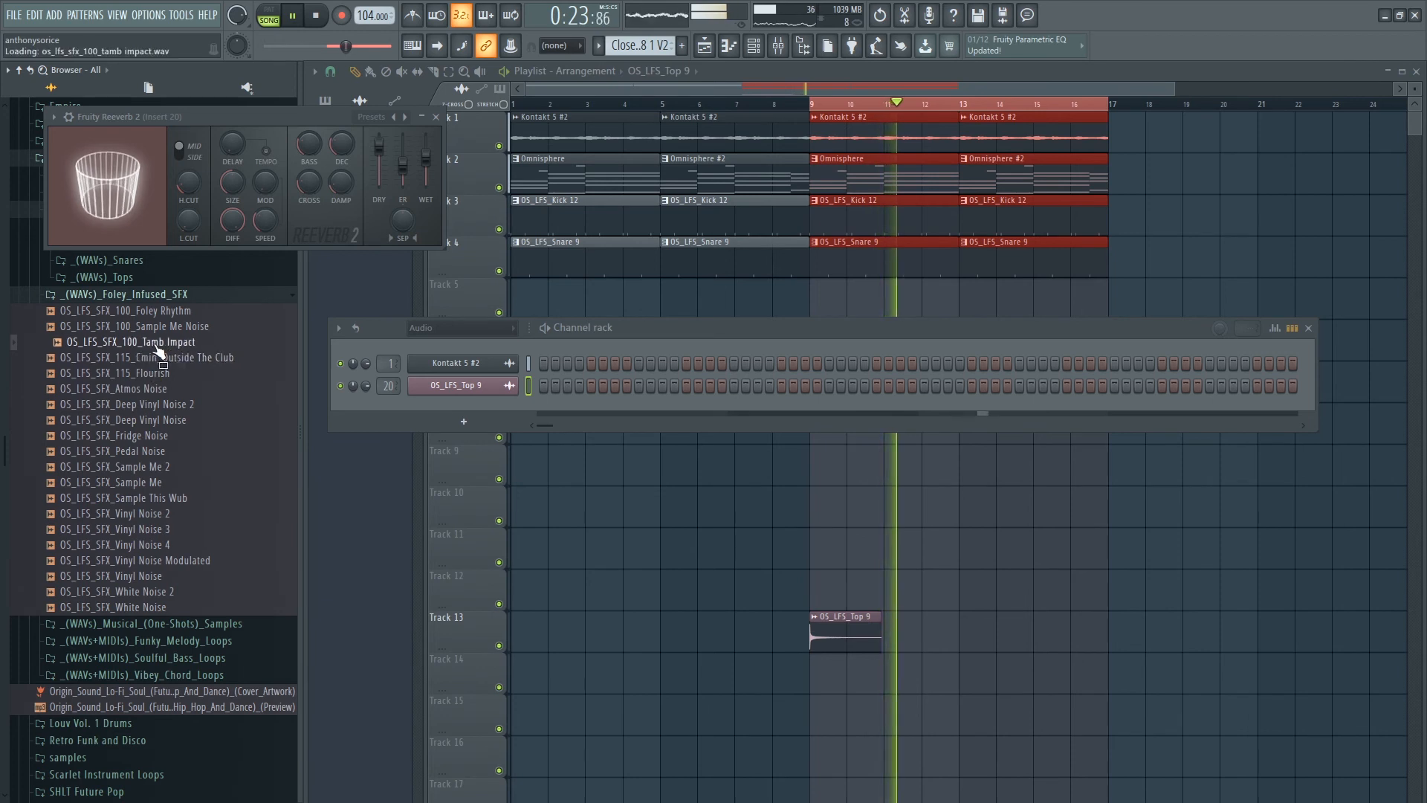
{"action": "left_click", "coordinate": [163, 329]}
{"action": "left_click", "coordinate": [165, 344]}
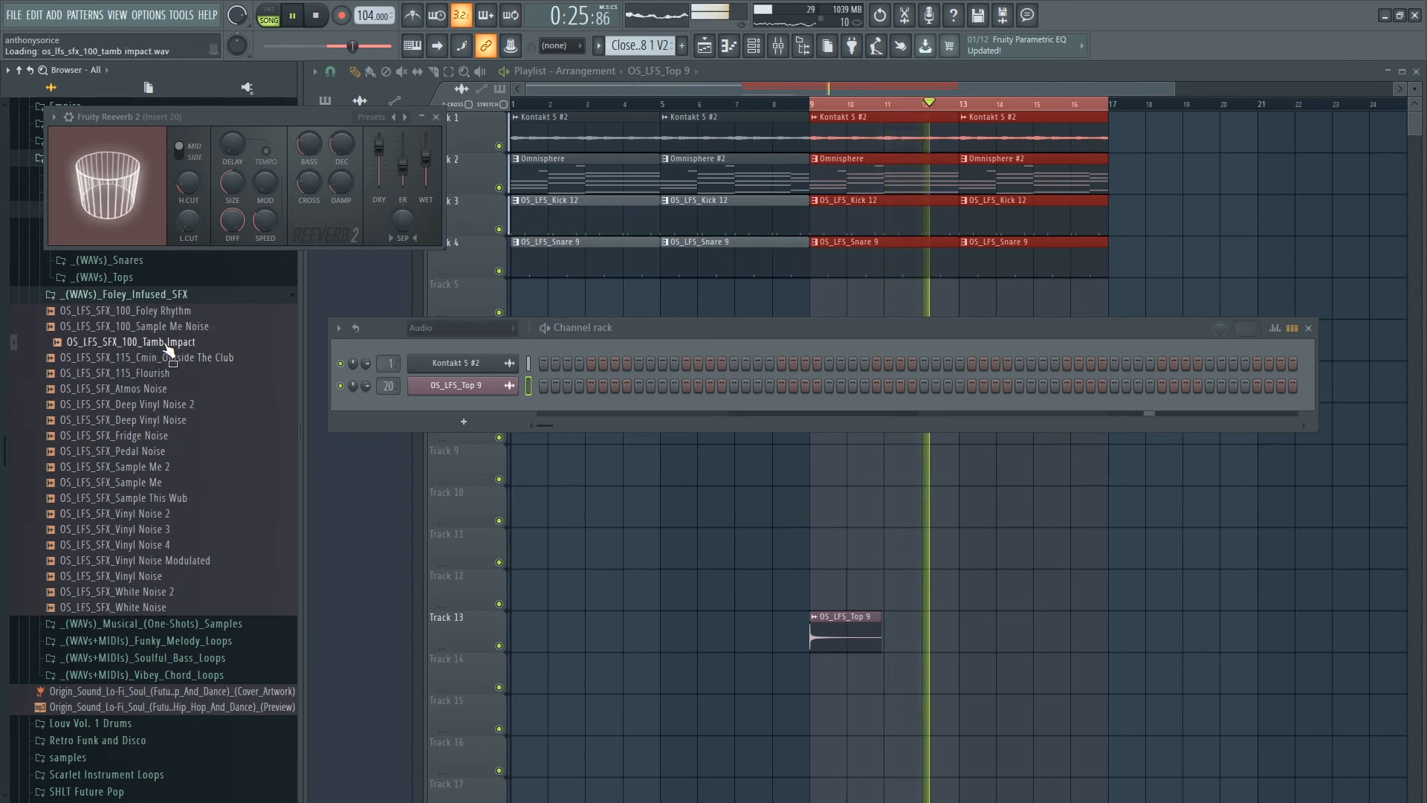
{"action": "key", "text": "space"}
{"action": "key", "text": "space"}
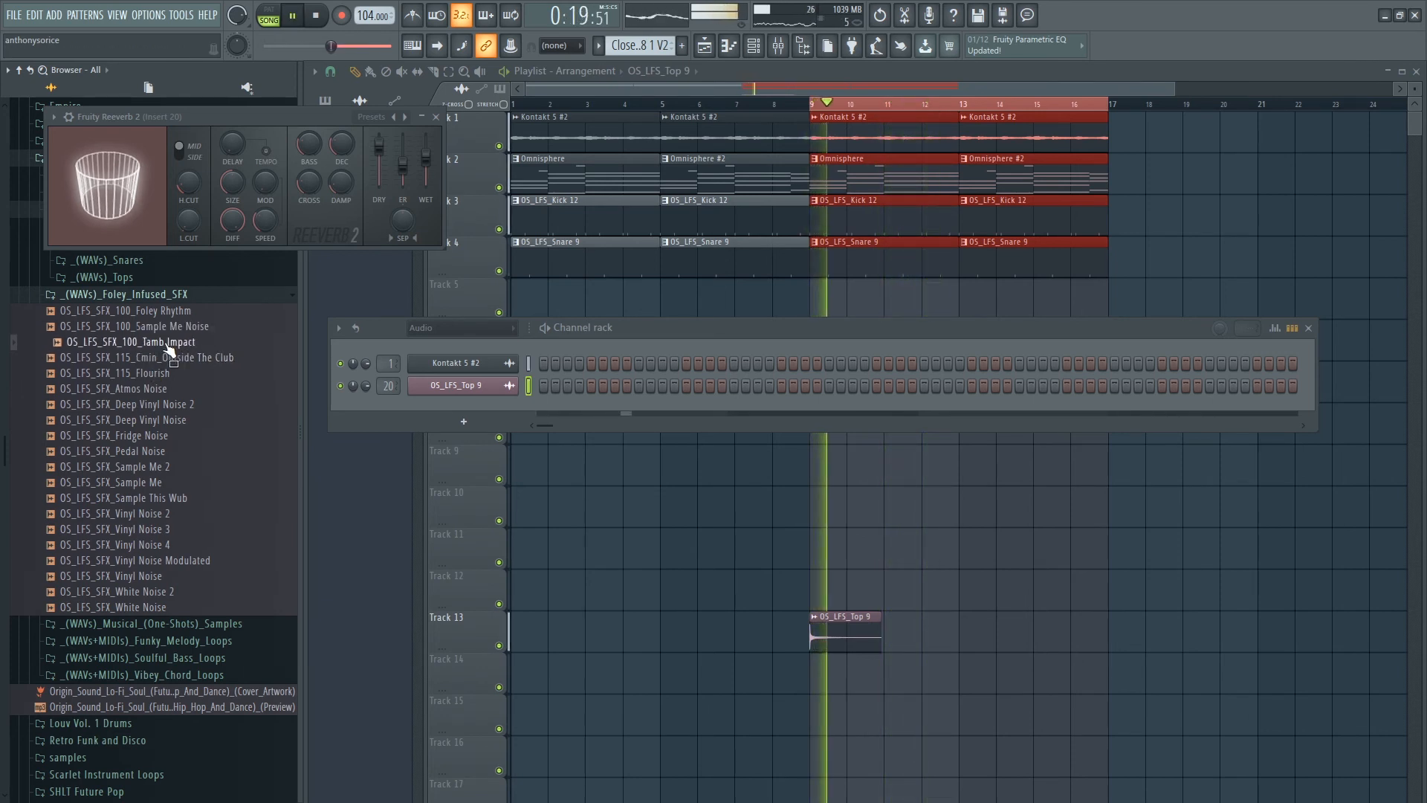
{"action": "key", "text": "space"}
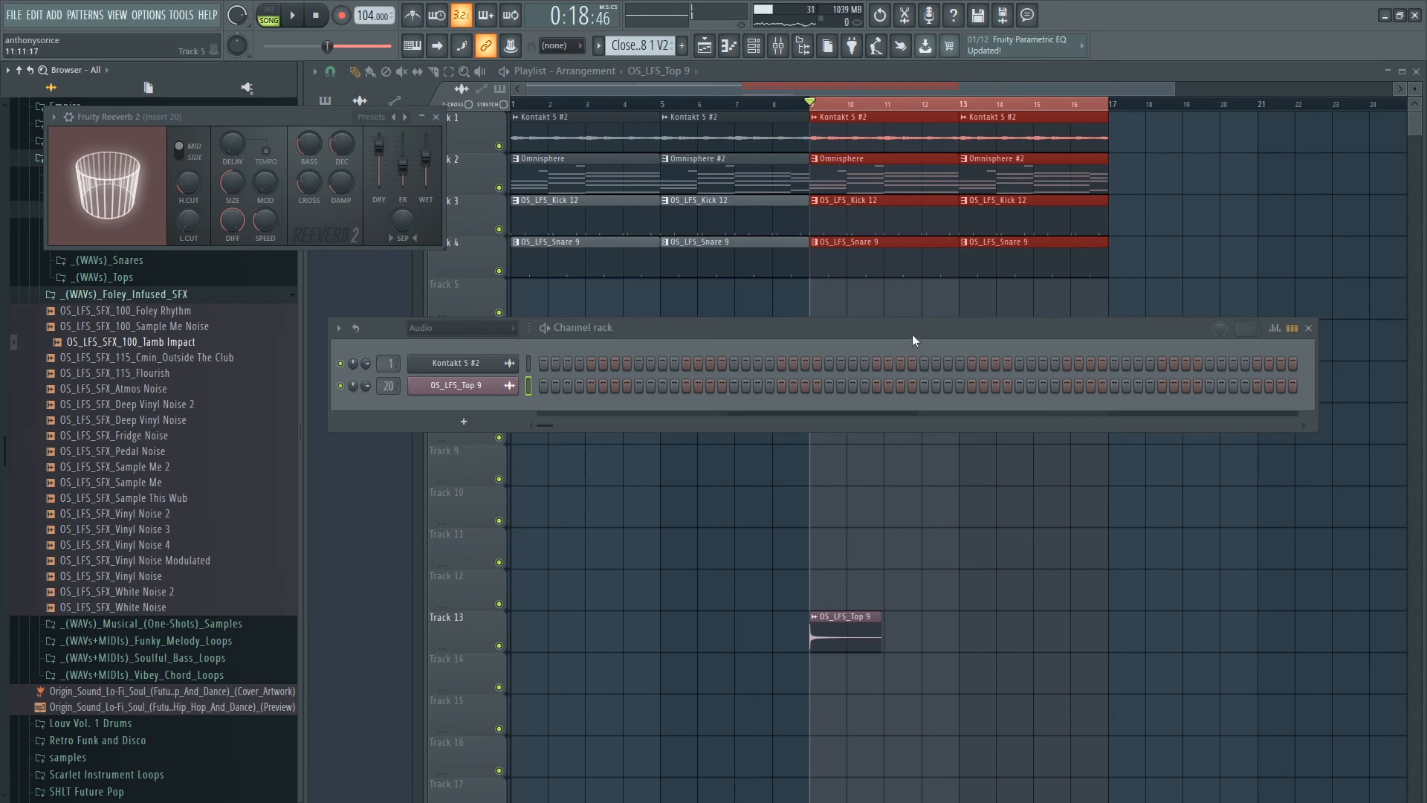
Show all channels in the Channel rack and add OS_LFS_SFX_100_Tamb Impact as a new channel below ClosedHH 808 1 V2.
{"action": "left_click_drag", "start_coordinate": [913, 334], "coordinate": [918, 443]}
{"action": "left_click", "coordinate": [859, 382]}
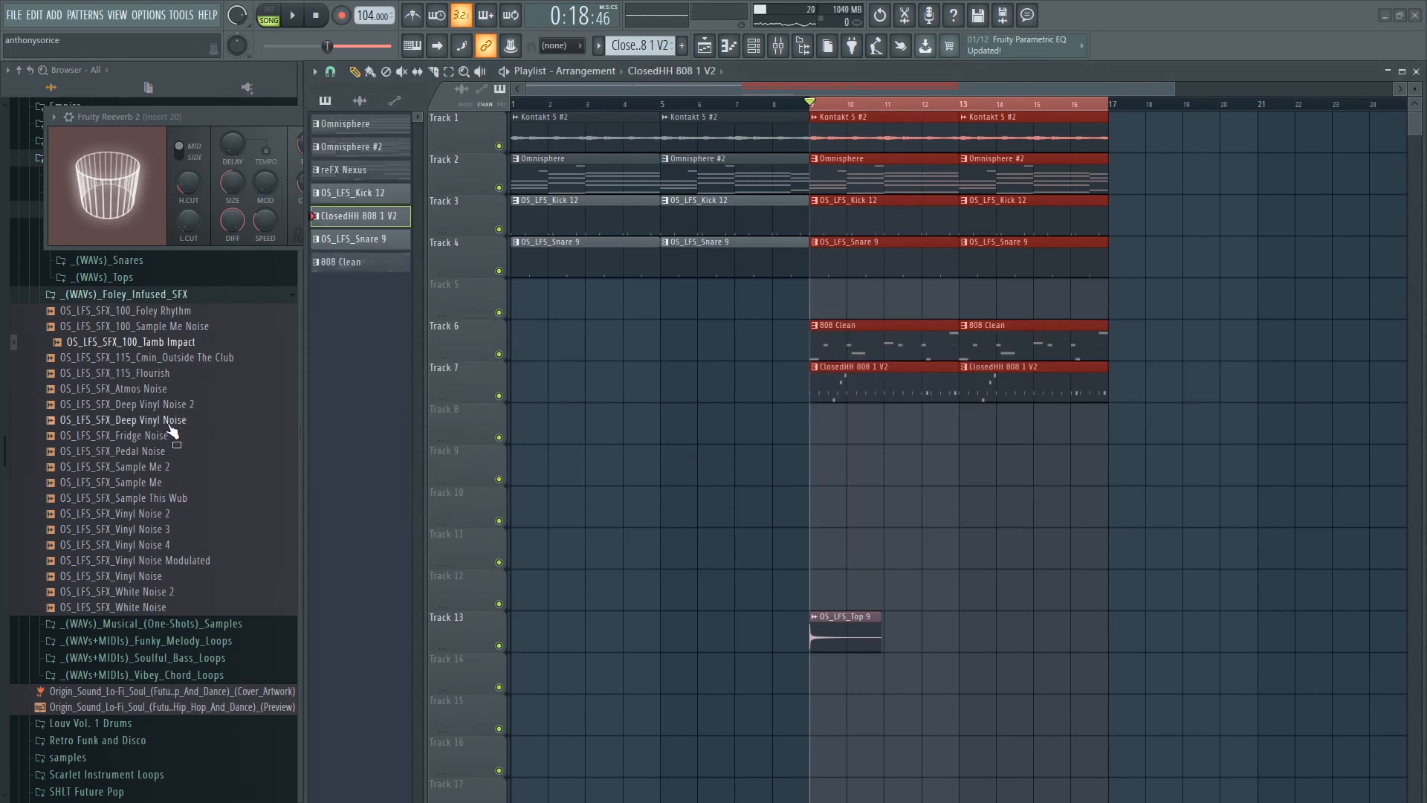
{"action": "key", "text": "F6"}
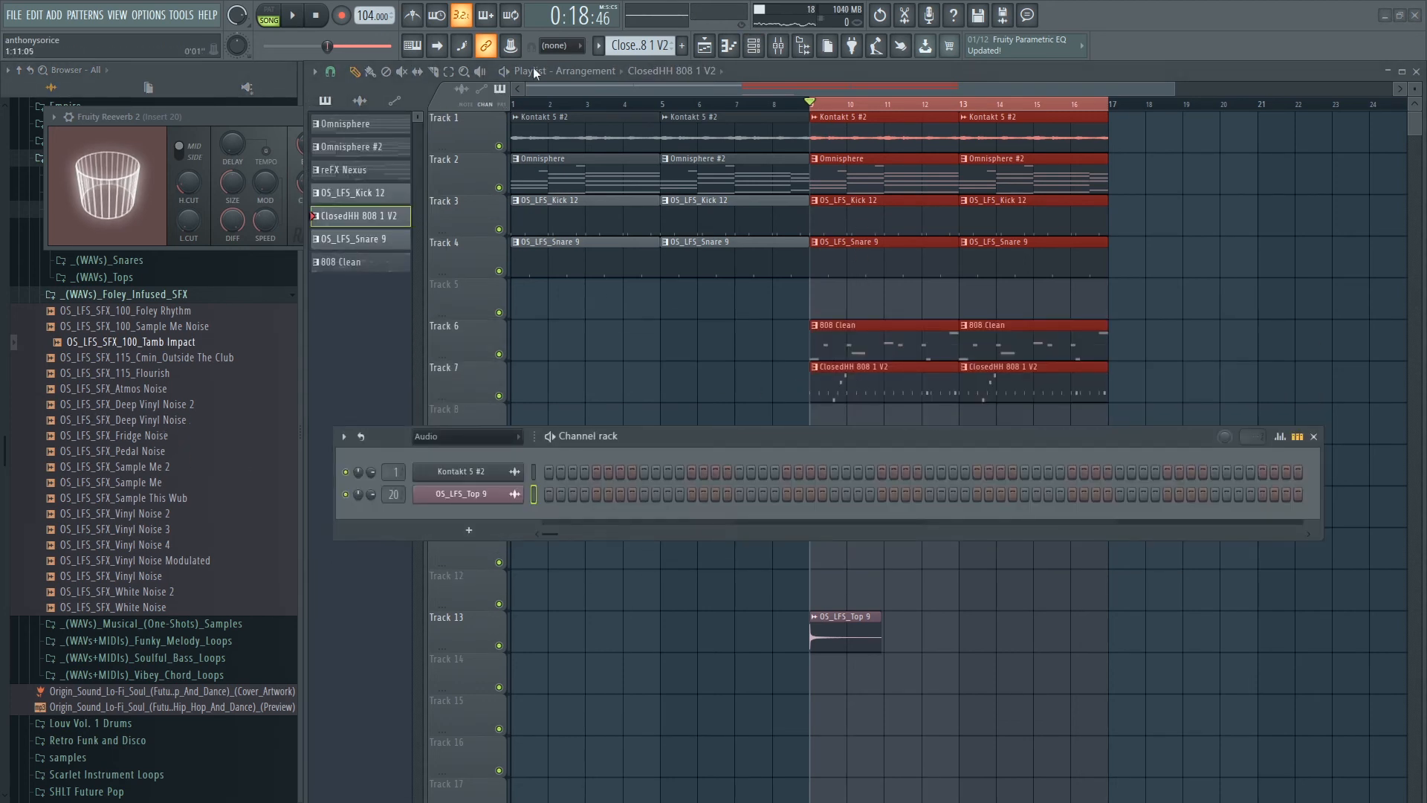
{"action": "left_click", "coordinate": [461, 453]}
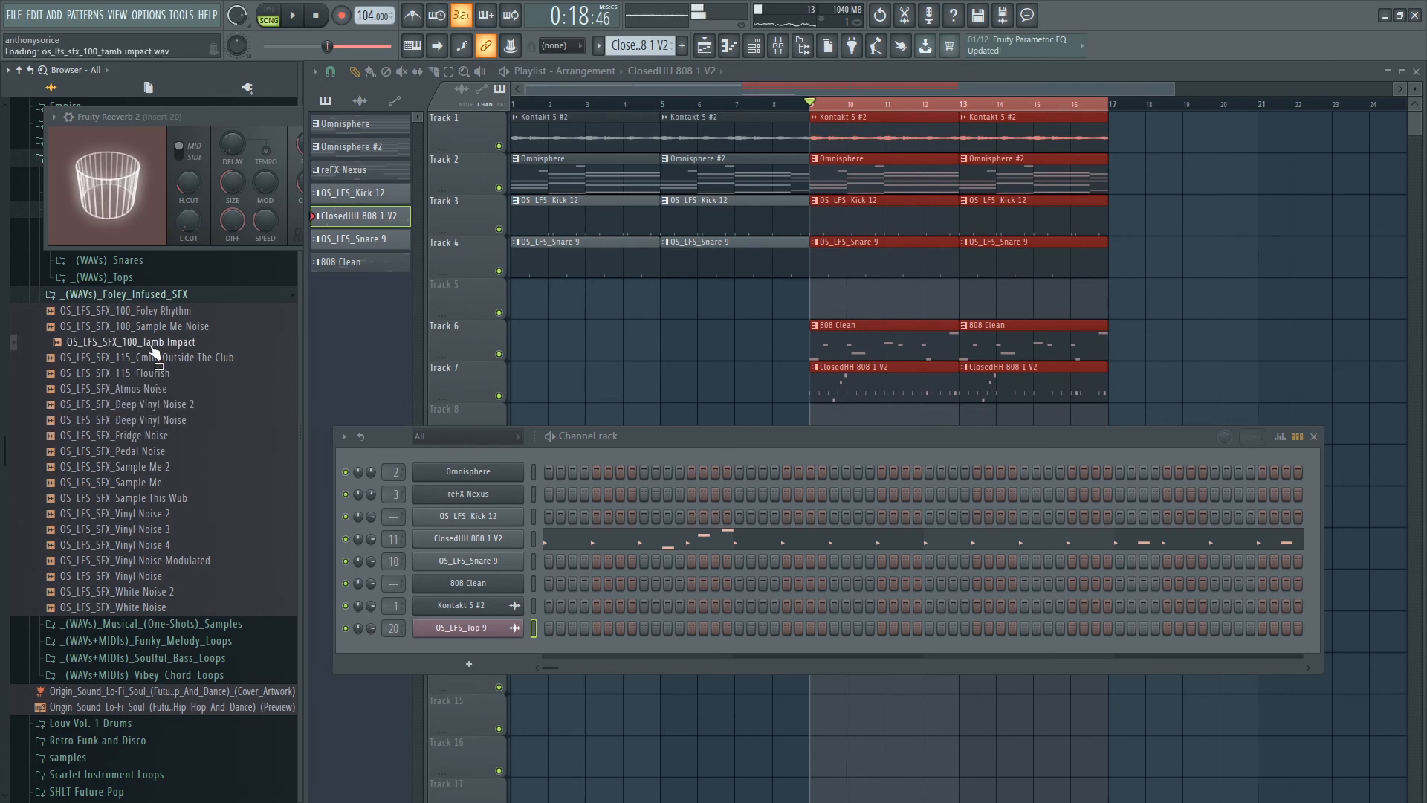
{"action": "left_click_drag", "start_coordinate": [152, 353], "coordinate": [517, 556]}
Add a Tamb Impact hit on step 9 and duplicate the first two bars of its notes into bars 3 and 4.
{"action": "key", "text": "space"}
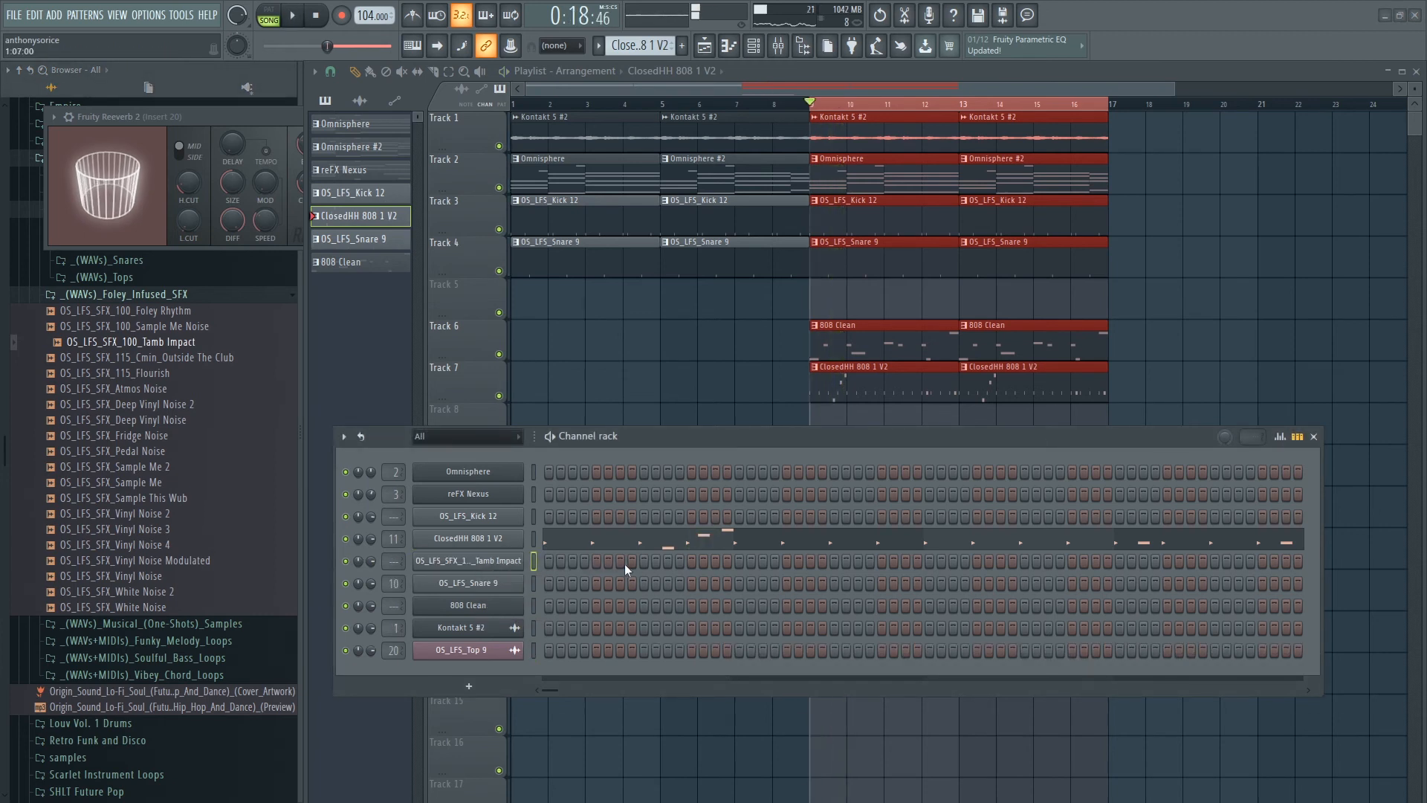
{"action": "left_click", "coordinate": [644, 562]}
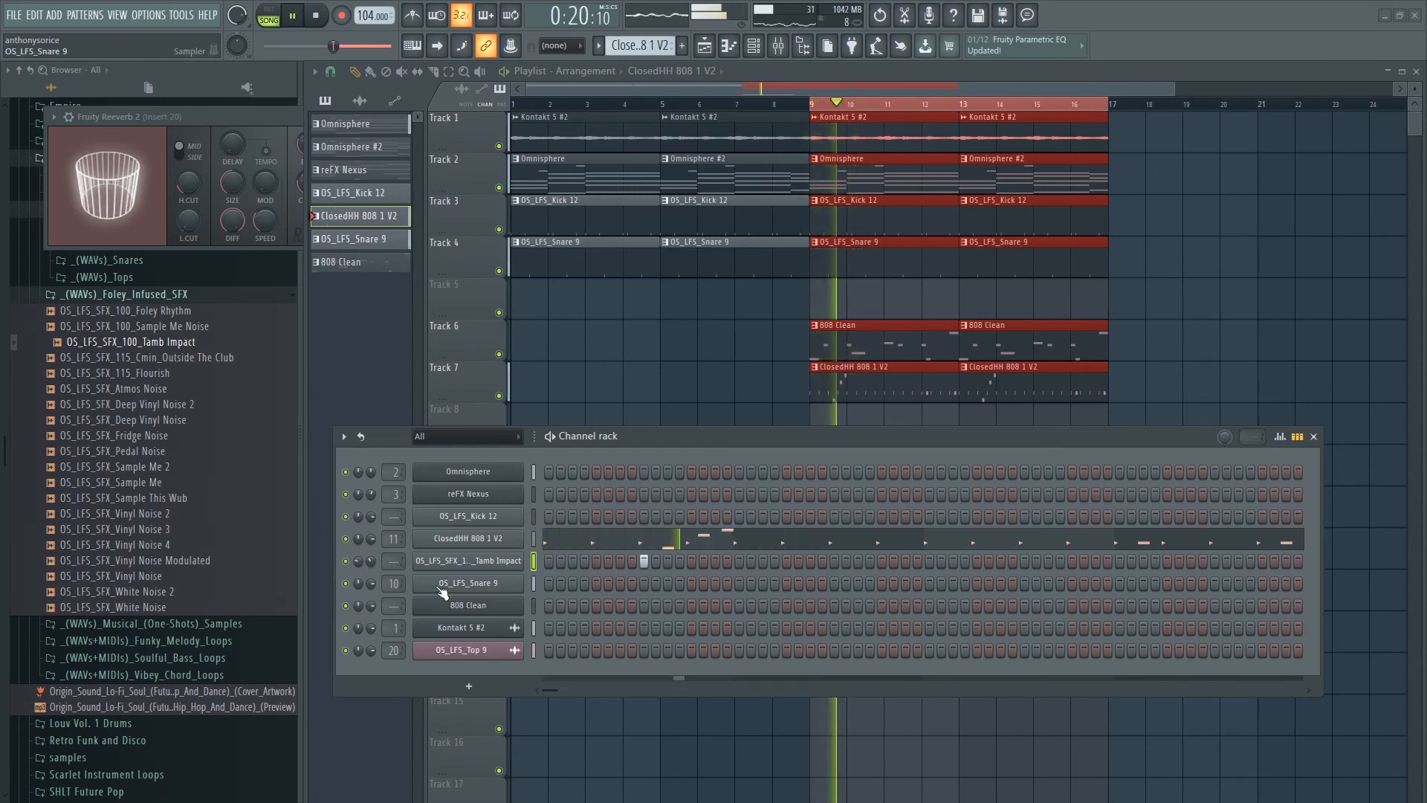
{"action": "right_click", "coordinate": [524, 560]}
{"action": "left_click", "coordinate": [564, 567]}
{"action": "scroll", "coordinate": [548, 191], "scroll_direction": "up", "scroll_amount": 4}
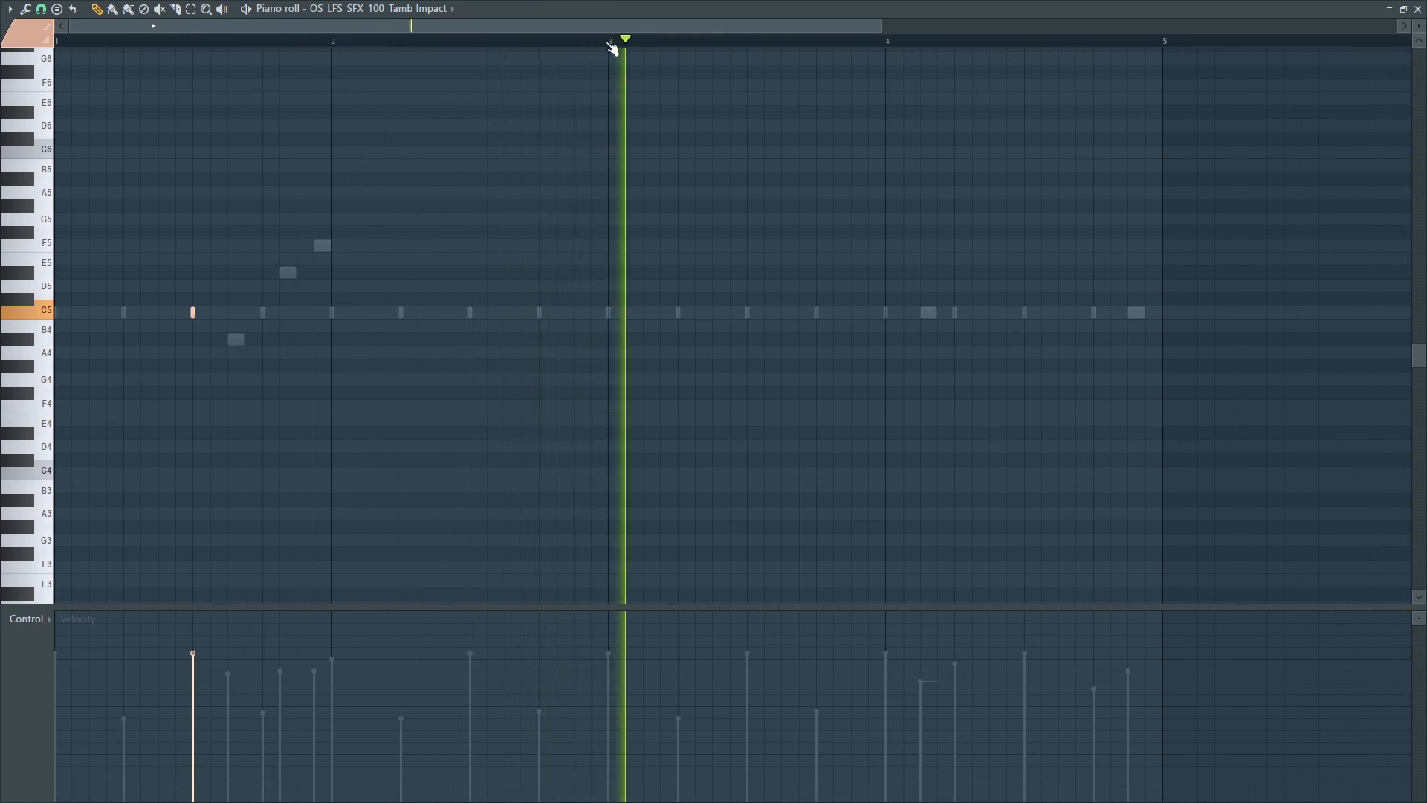
{"action": "left_click_drag", "start_coordinate": [611, 44], "coordinate": [58, 43]}
{"action": "key", "text": "ctrl+b"}
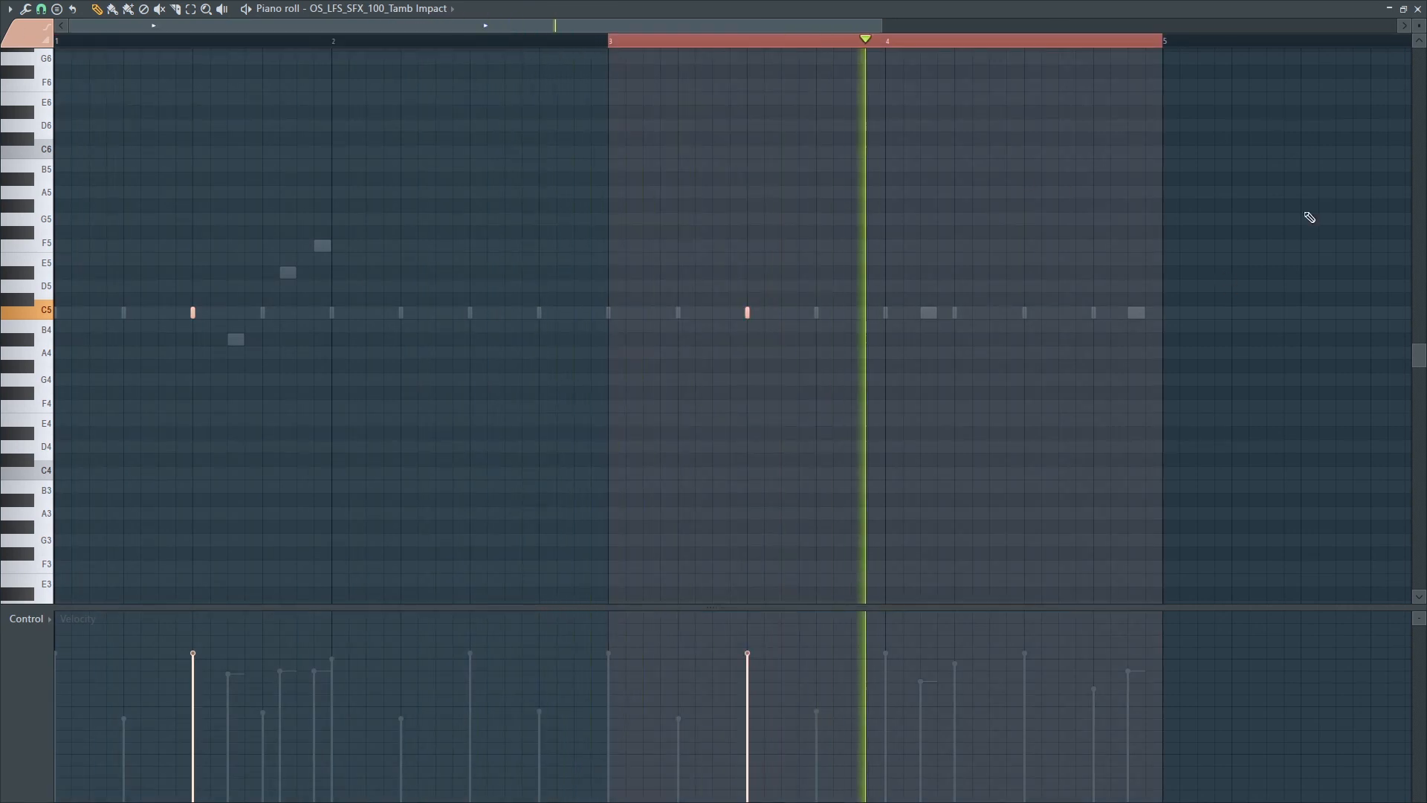
{"action": "left_click", "coordinate": [1418, 9]}
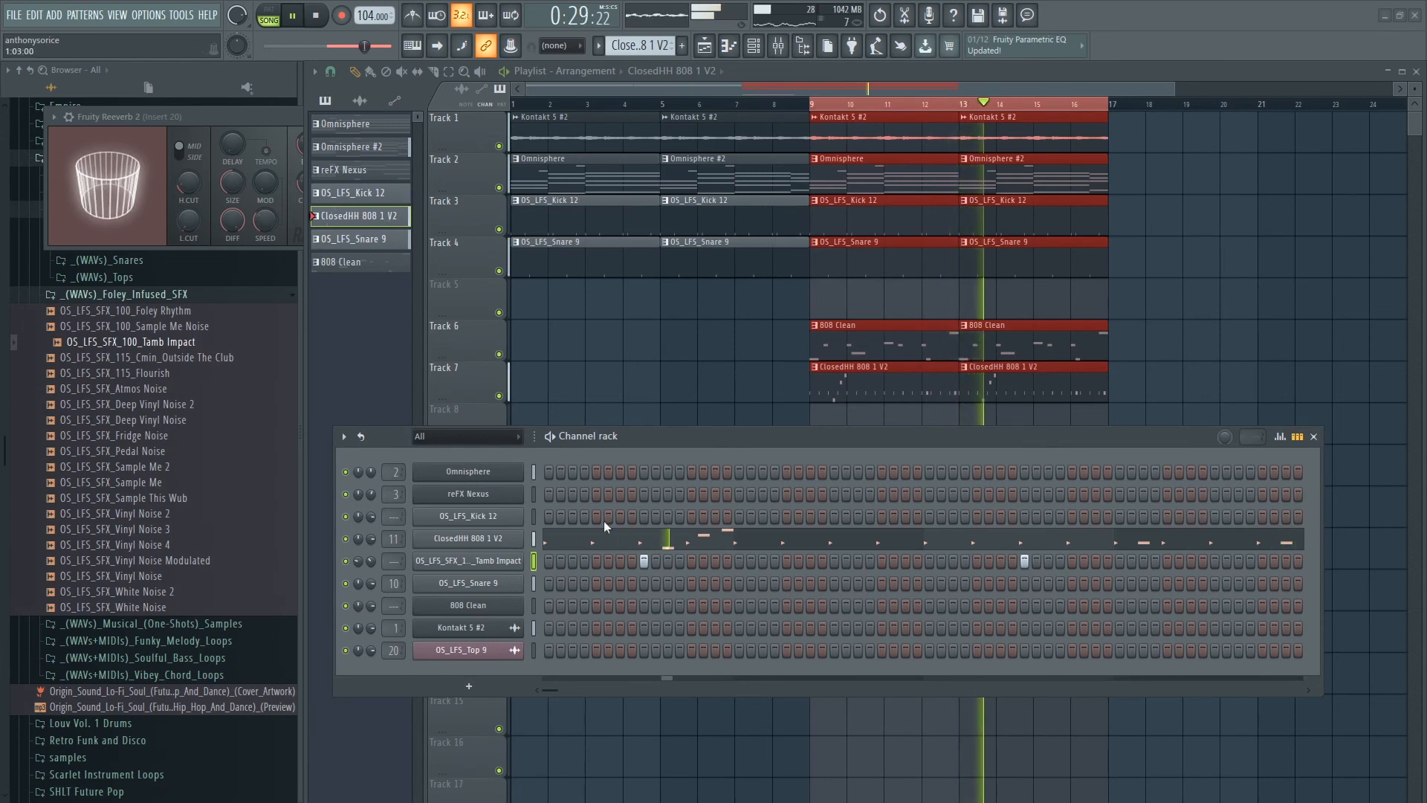
Close the Channel rack, clear the playlist time selection from bar 9 to bar 17 and listen to the arrangement.
{"action": "left_click", "coordinate": [1315, 438]}
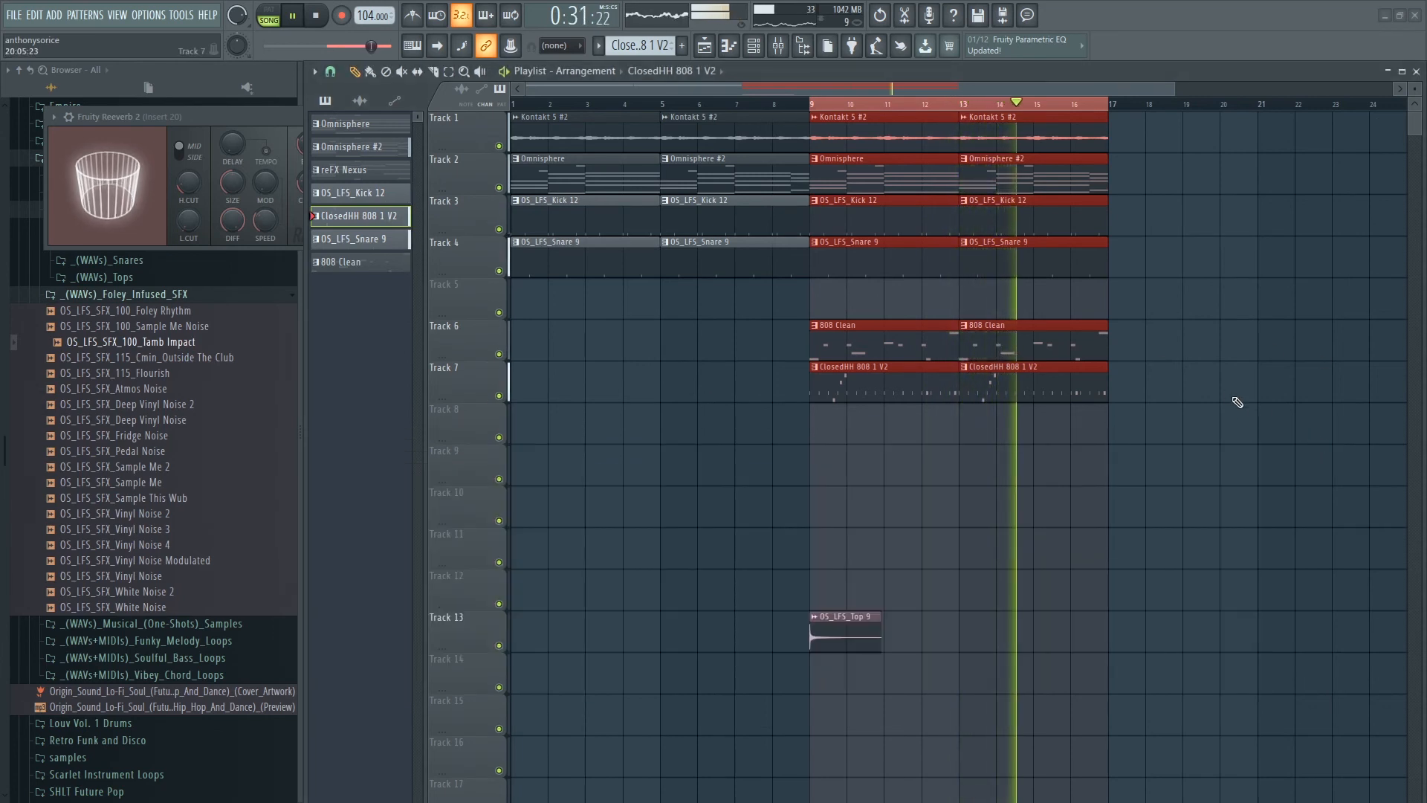
{"action": "left_click", "coordinate": [923, 110]}
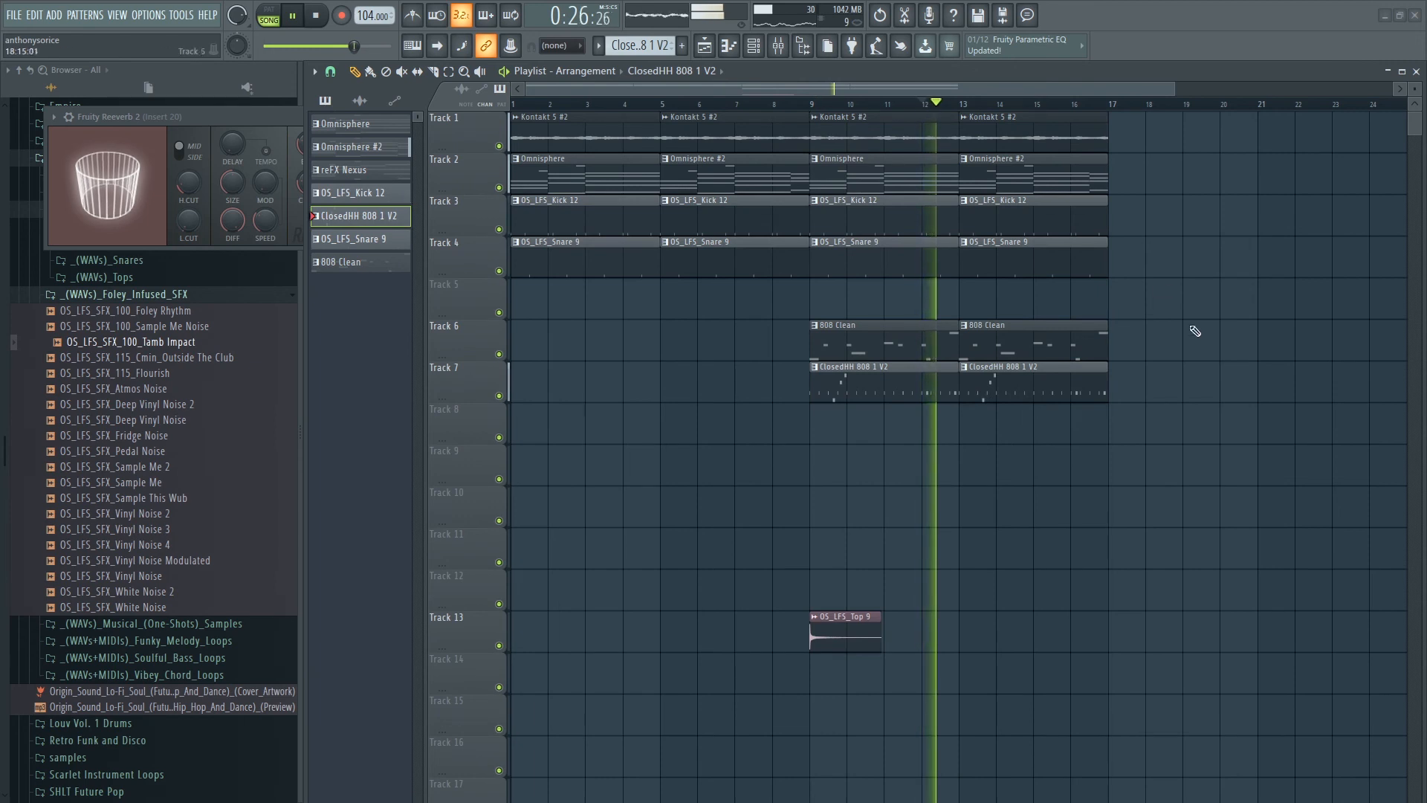
{"action": "left_click_drag", "start_coordinate": [1123, 736], "coordinate": [854, 115]}
{"action": "left_click", "coordinate": [1157, 500]}
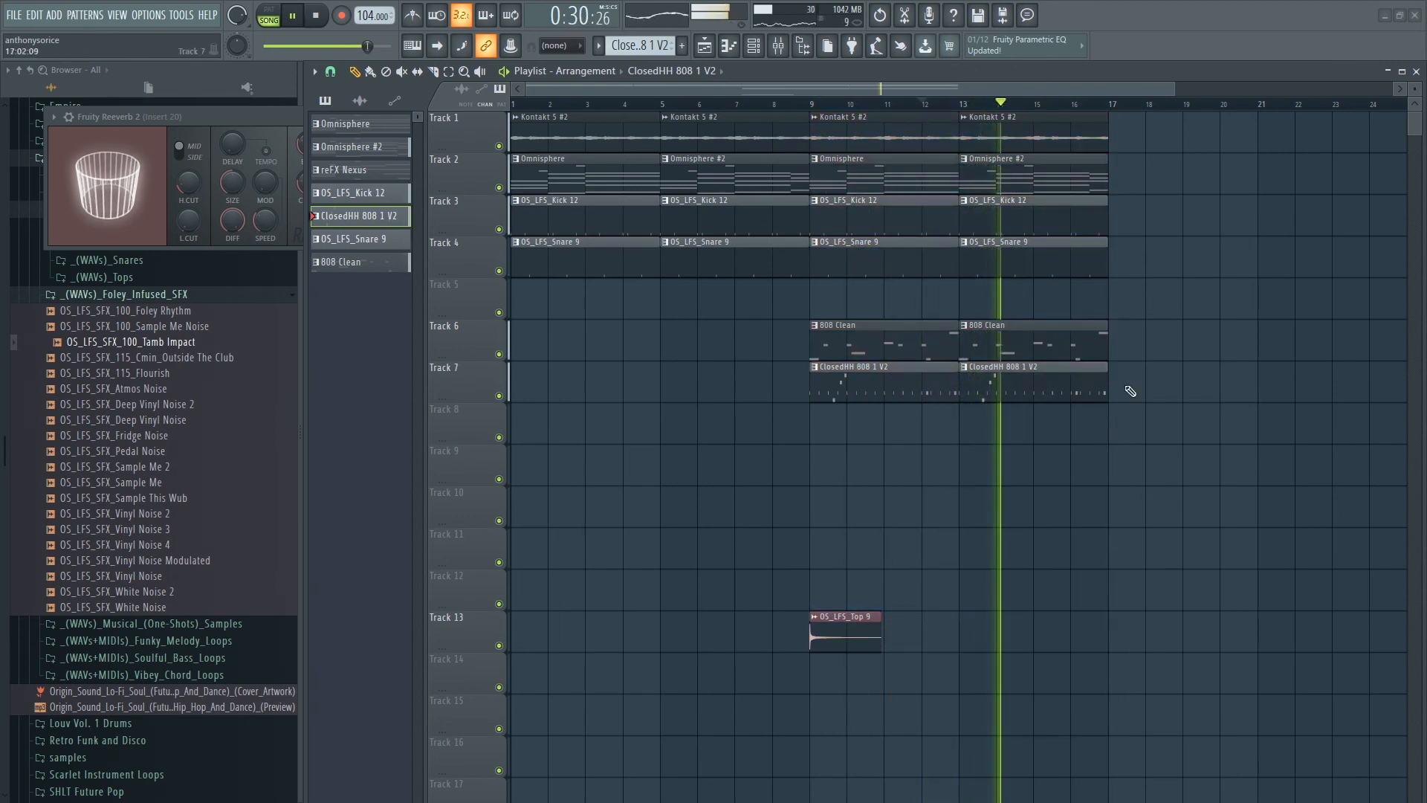
Duplicate all playlist clips from bars 9 to 17 so the copies start at bar 17.
{"action": "left_click_drag", "start_coordinate": [1156, 733], "coordinate": [845, 114]}
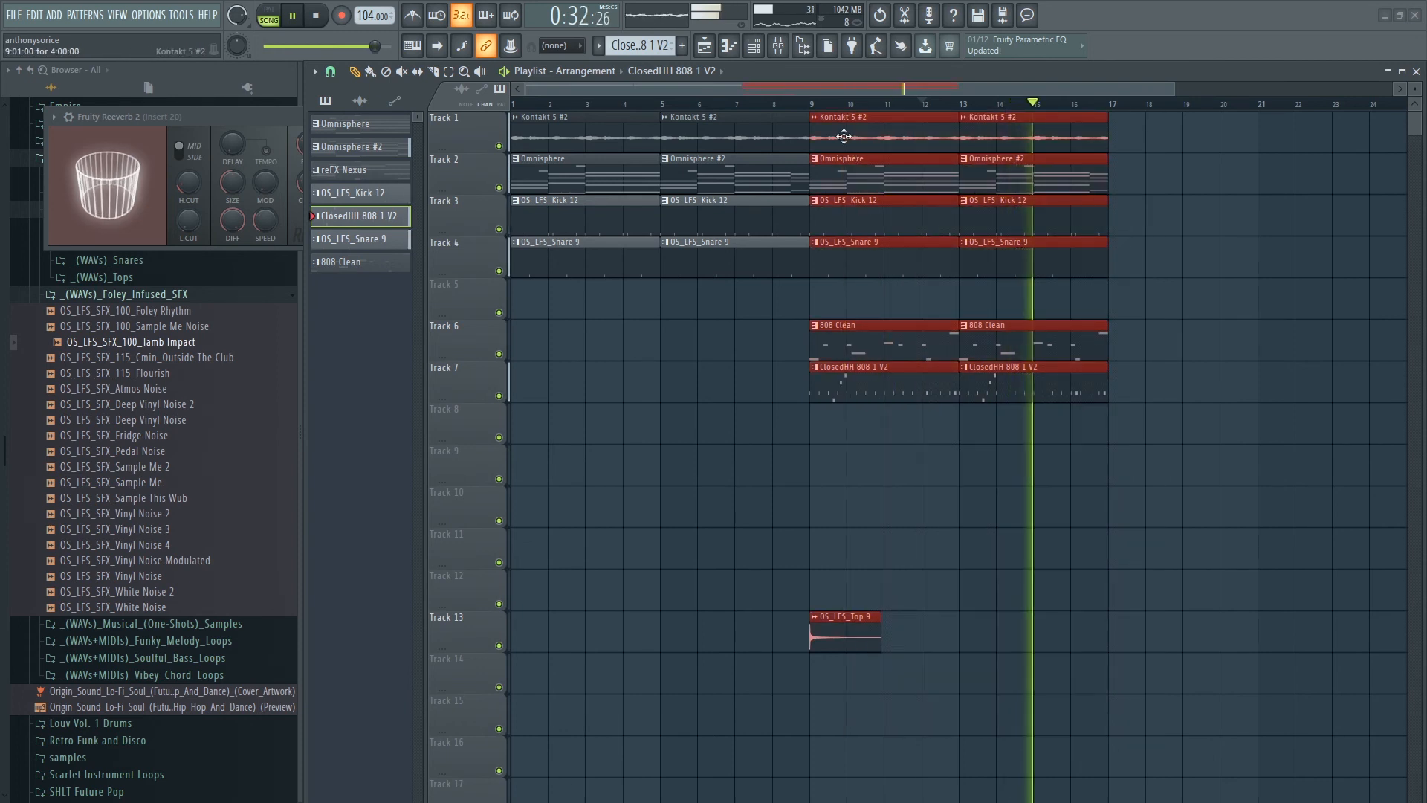
{"action": "key", "text": "ctrl+b"}
{"action": "left_click", "coordinate": [1325, 530]}
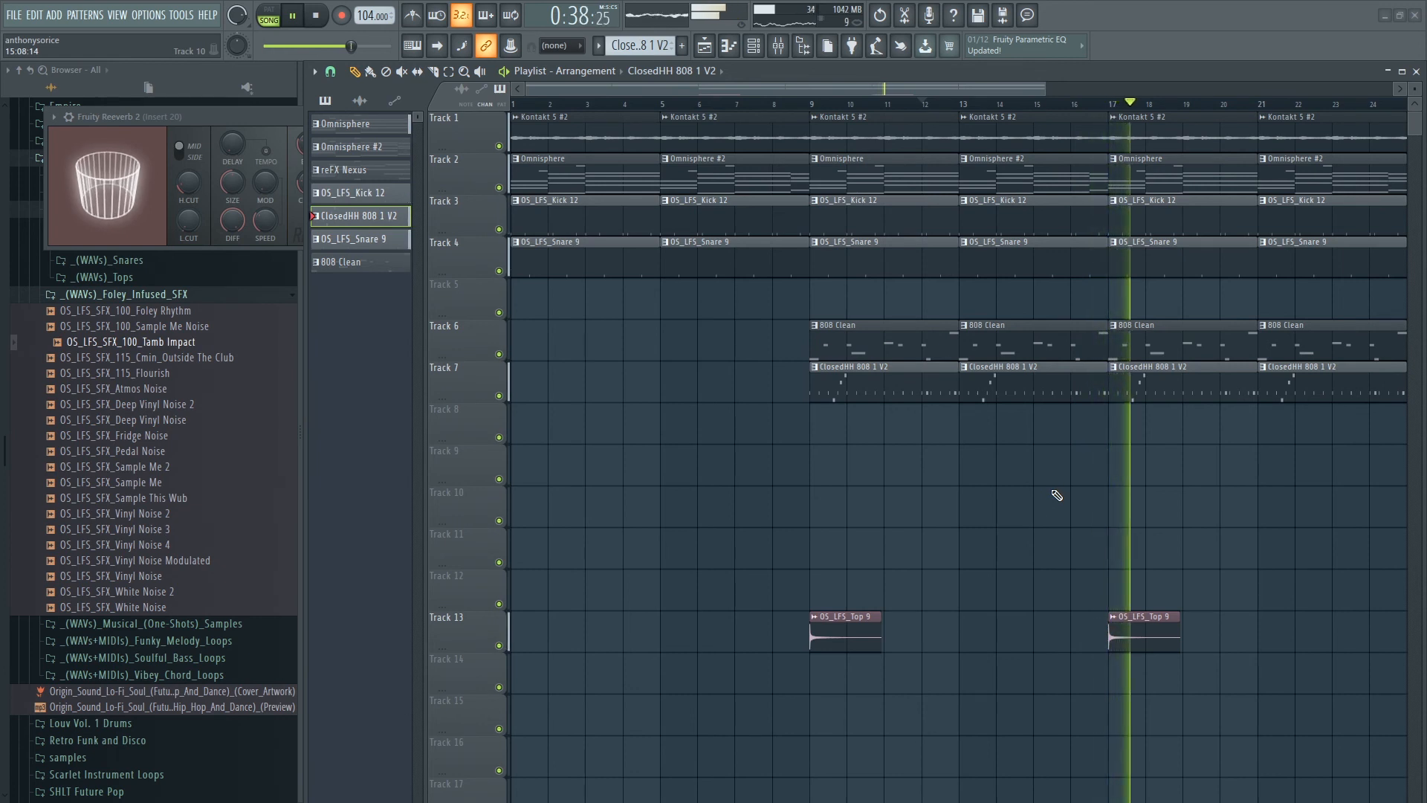
{"action": "double_click", "coordinate": [909, 348]}
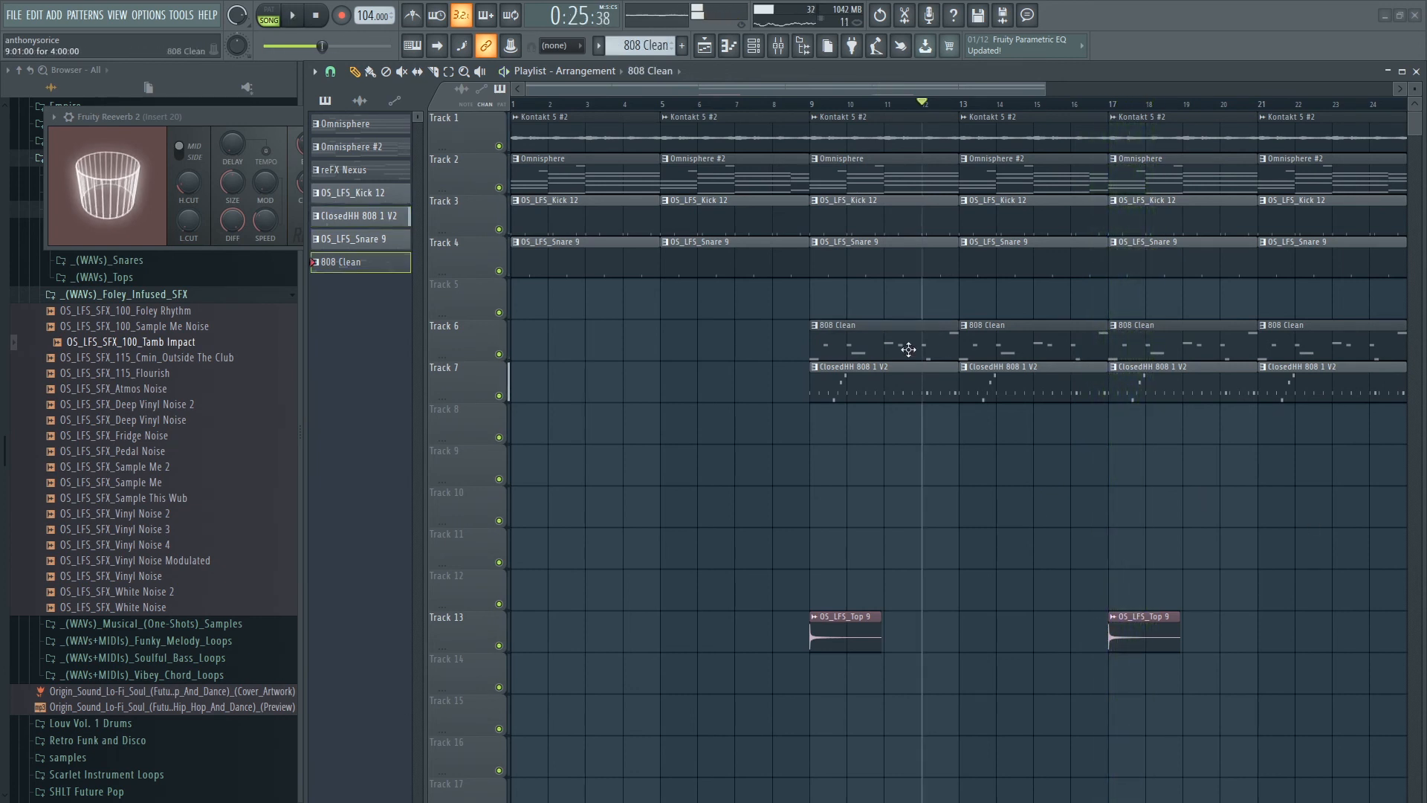
{"action": "key", "text": "F6"}
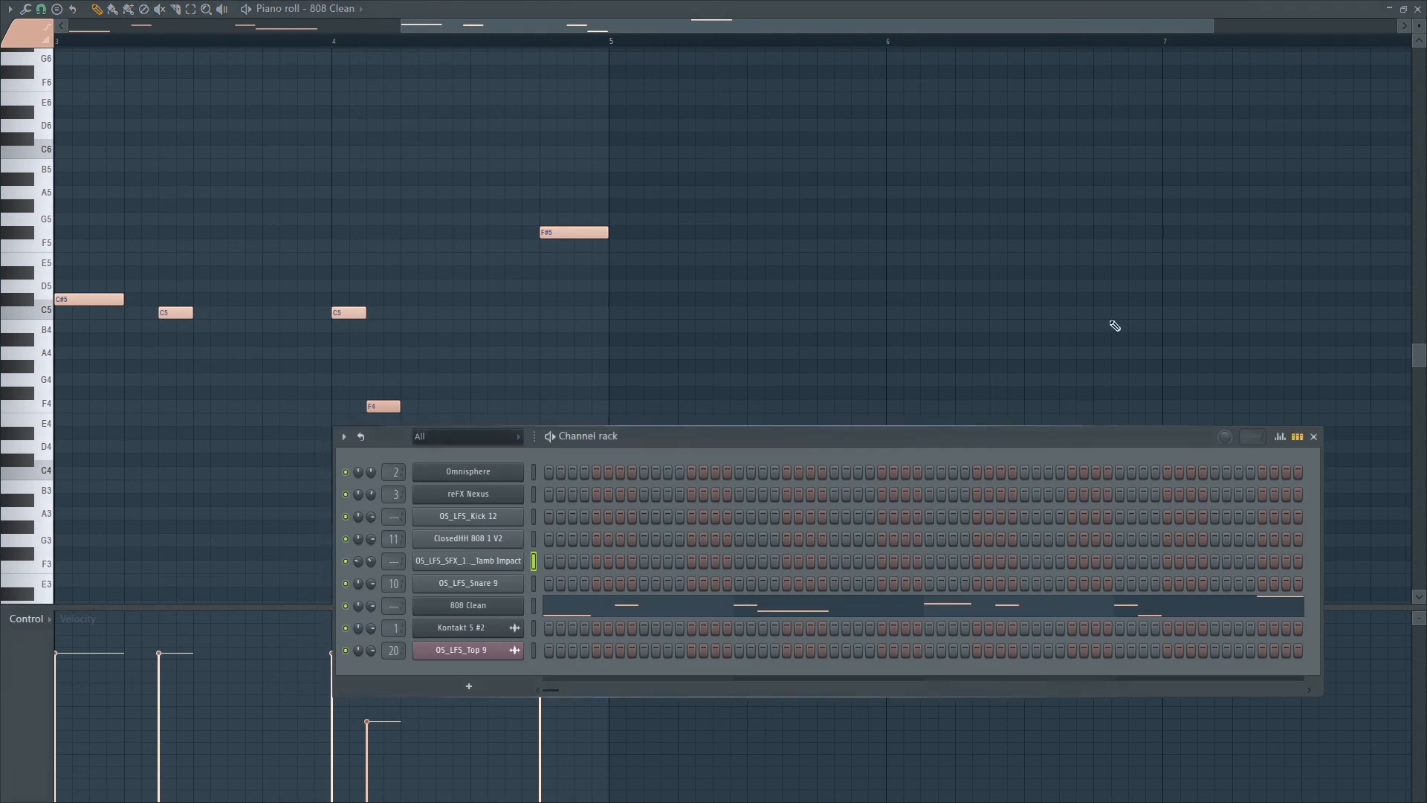
{"action": "key", "text": "F6"}
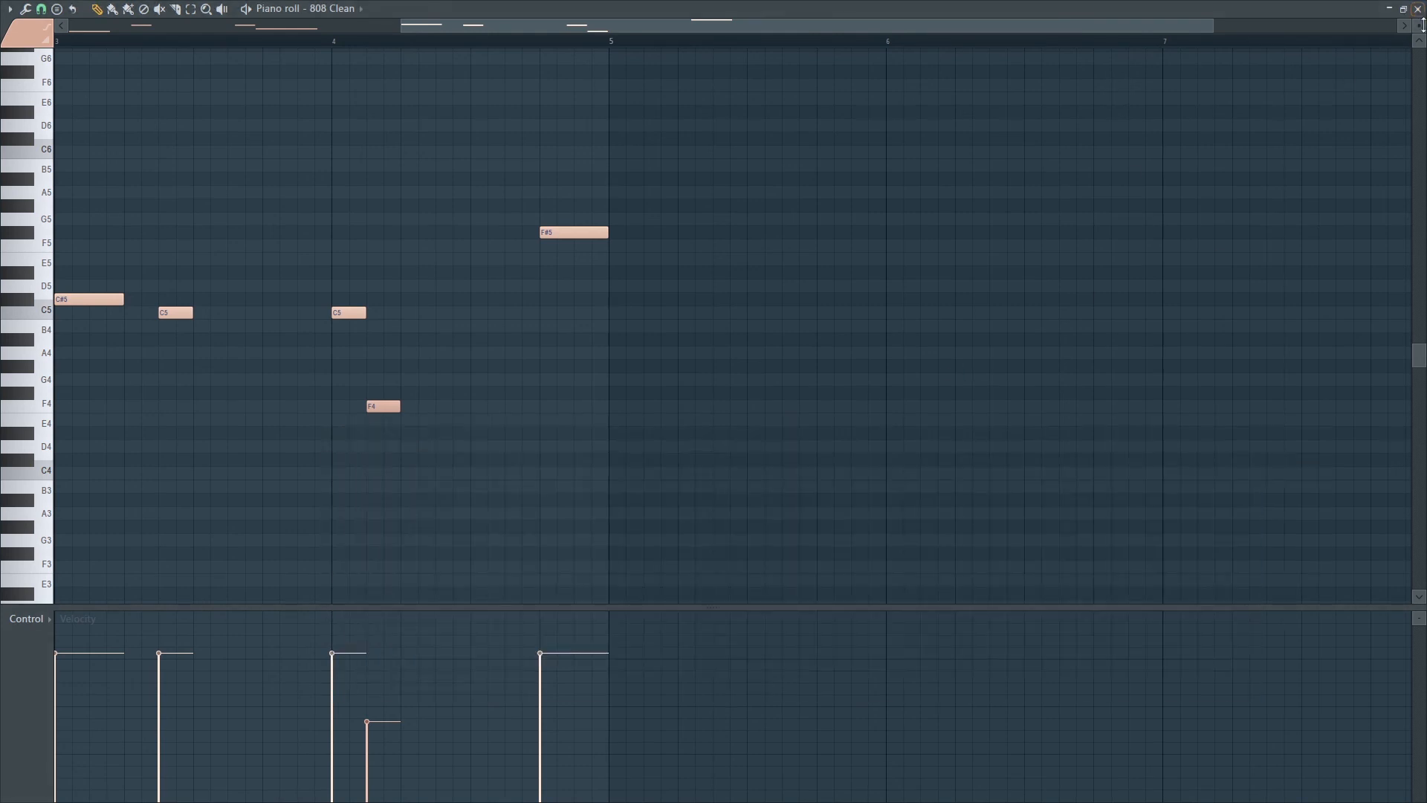
{"action": "left_click", "coordinate": [1417, 9]}
Open the ClosedHH 808 1 V2 pattern, play it and remove the Tamb Impact hit on step 9 of bar 3.
{"action": "double_click", "coordinate": [895, 391]}
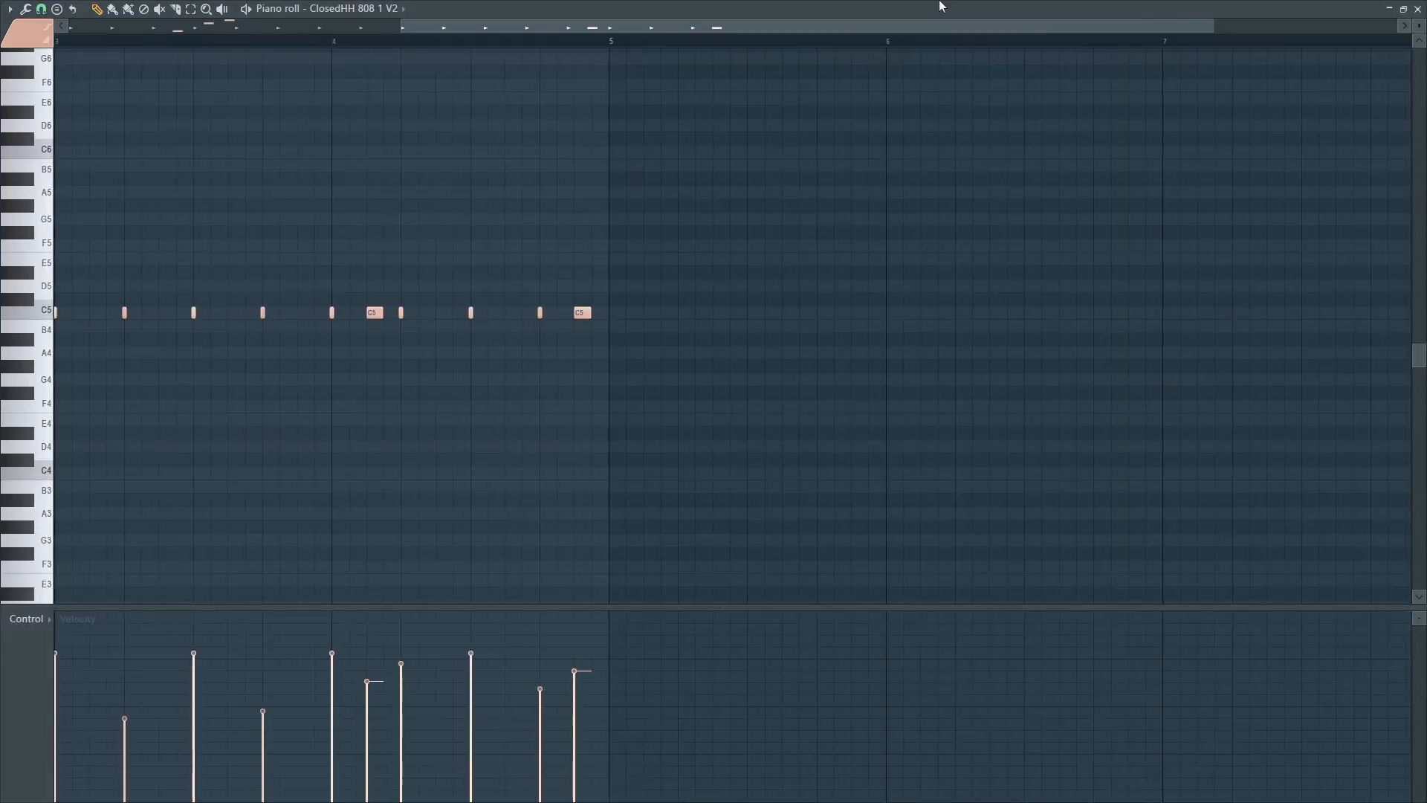
{"action": "left_click_drag", "start_coordinate": [915, 30], "coordinate": [580, 31]}
{"action": "key", "text": "space"}
{"action": "key", "text": "space"}
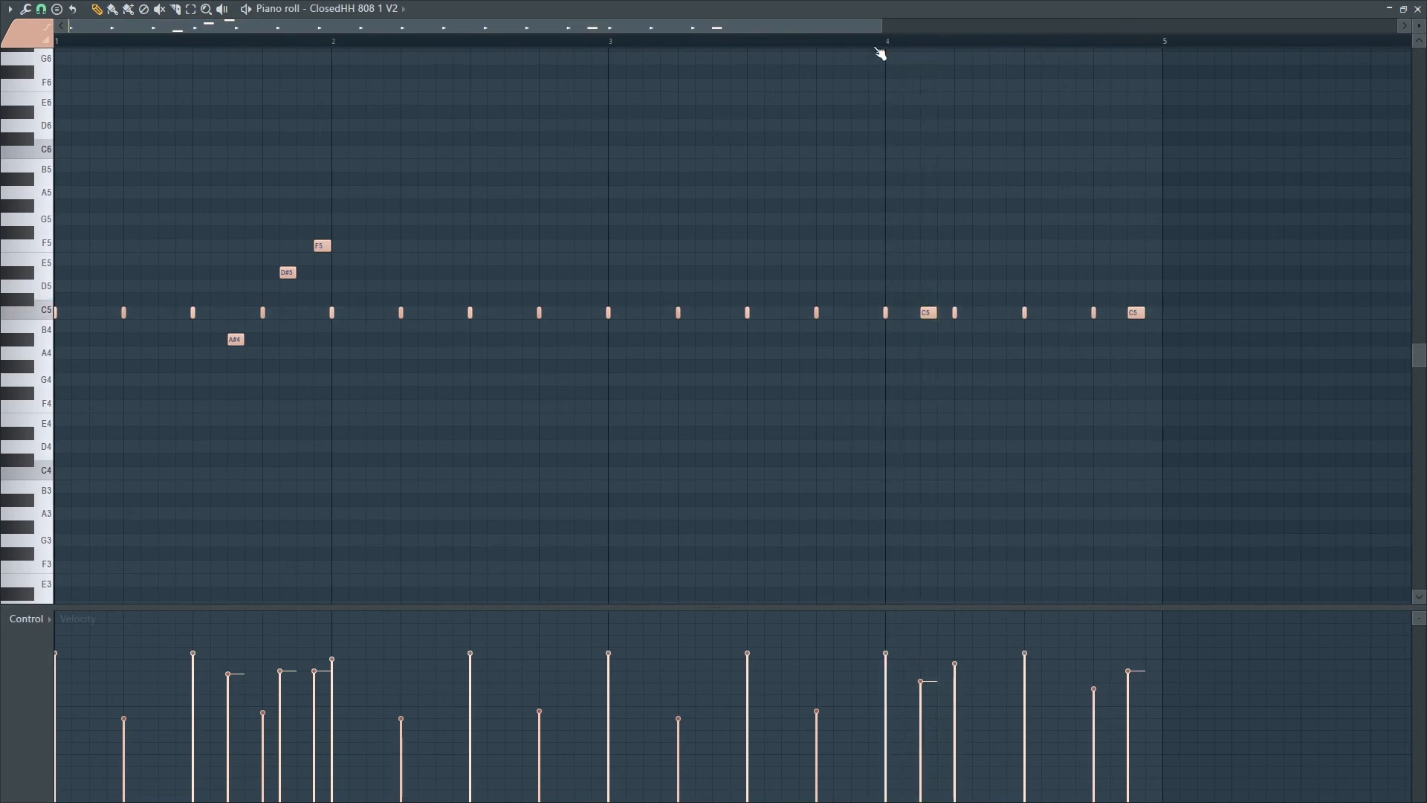
{"action": "key", "text": "space"}
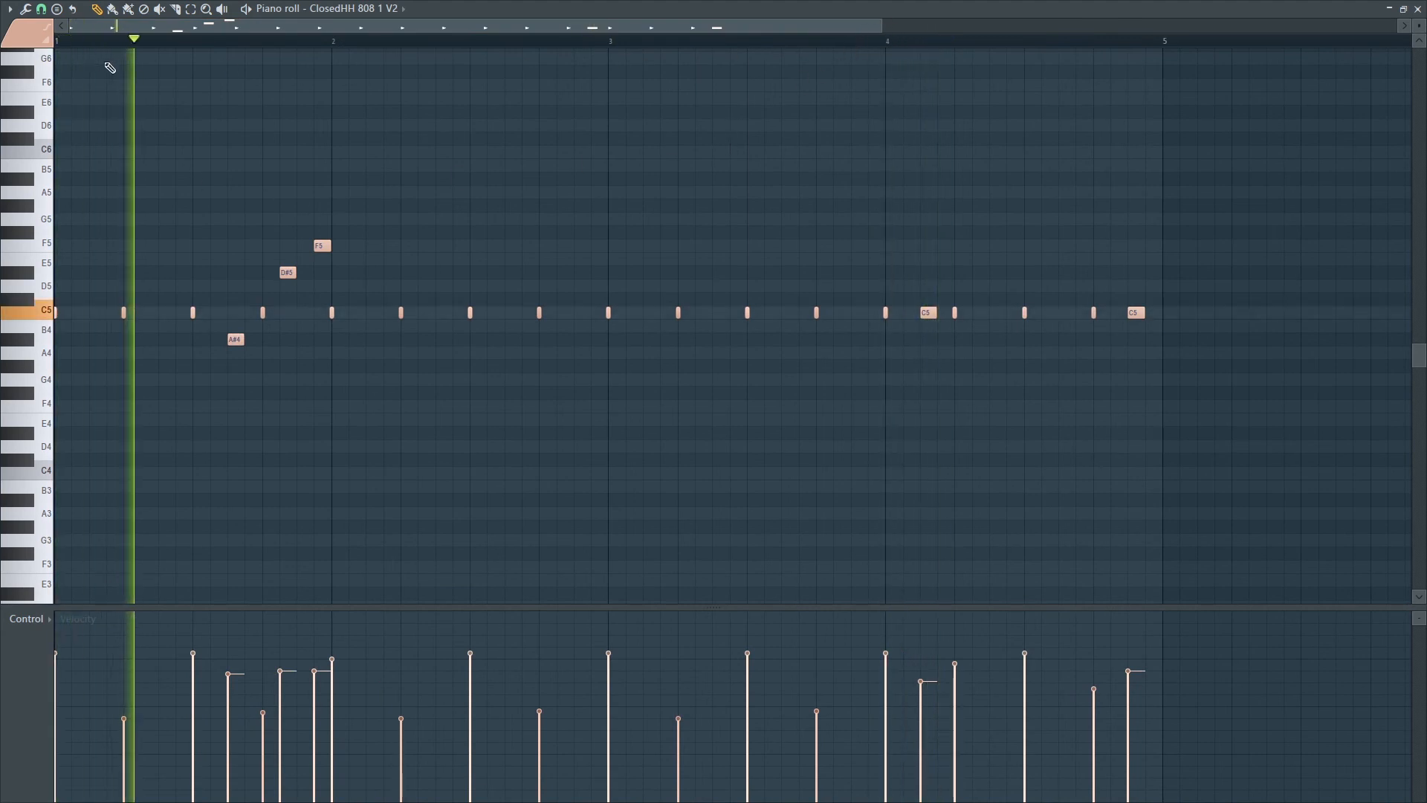
{"action": "key", "text": "F6"}
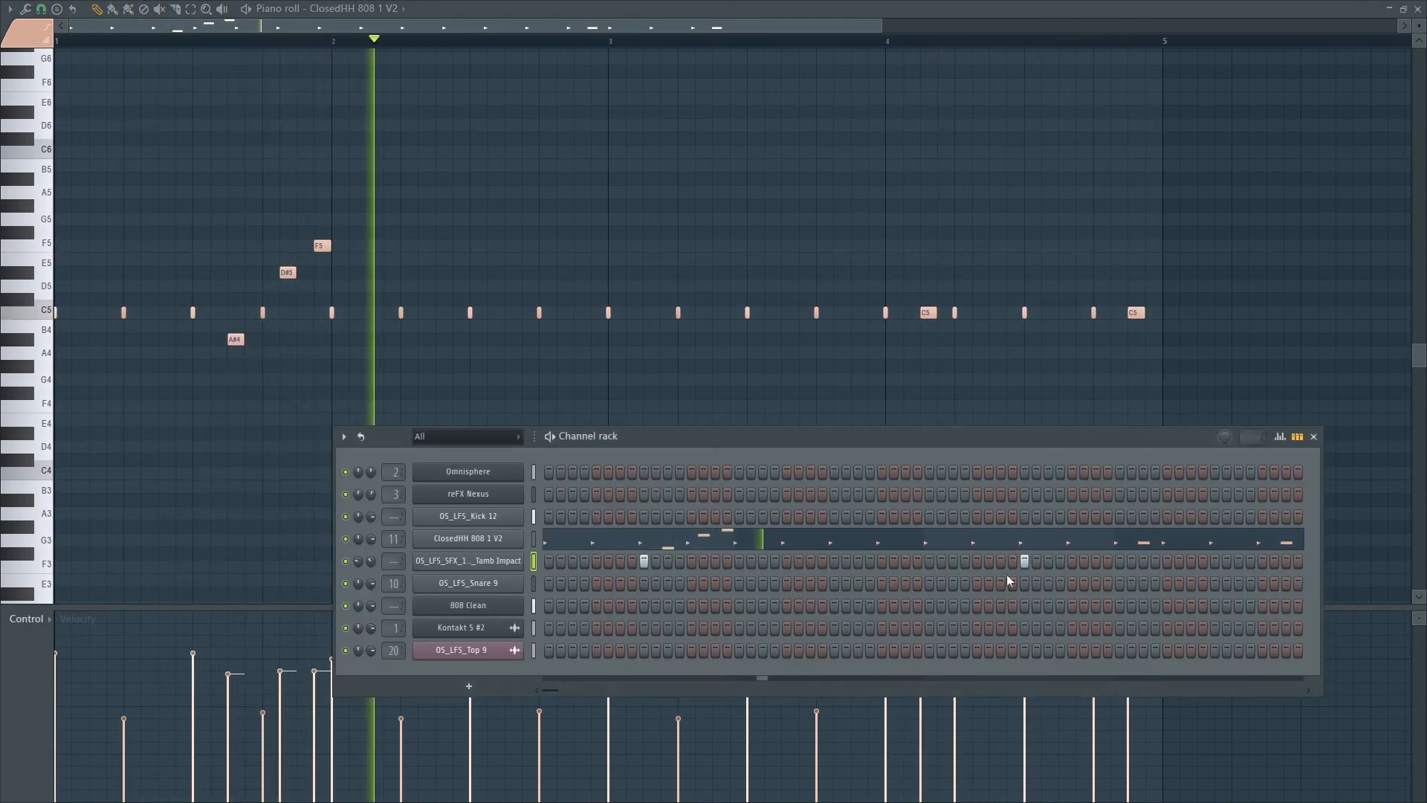
{"action": "left_click", "coordinate": [1024, 560]}
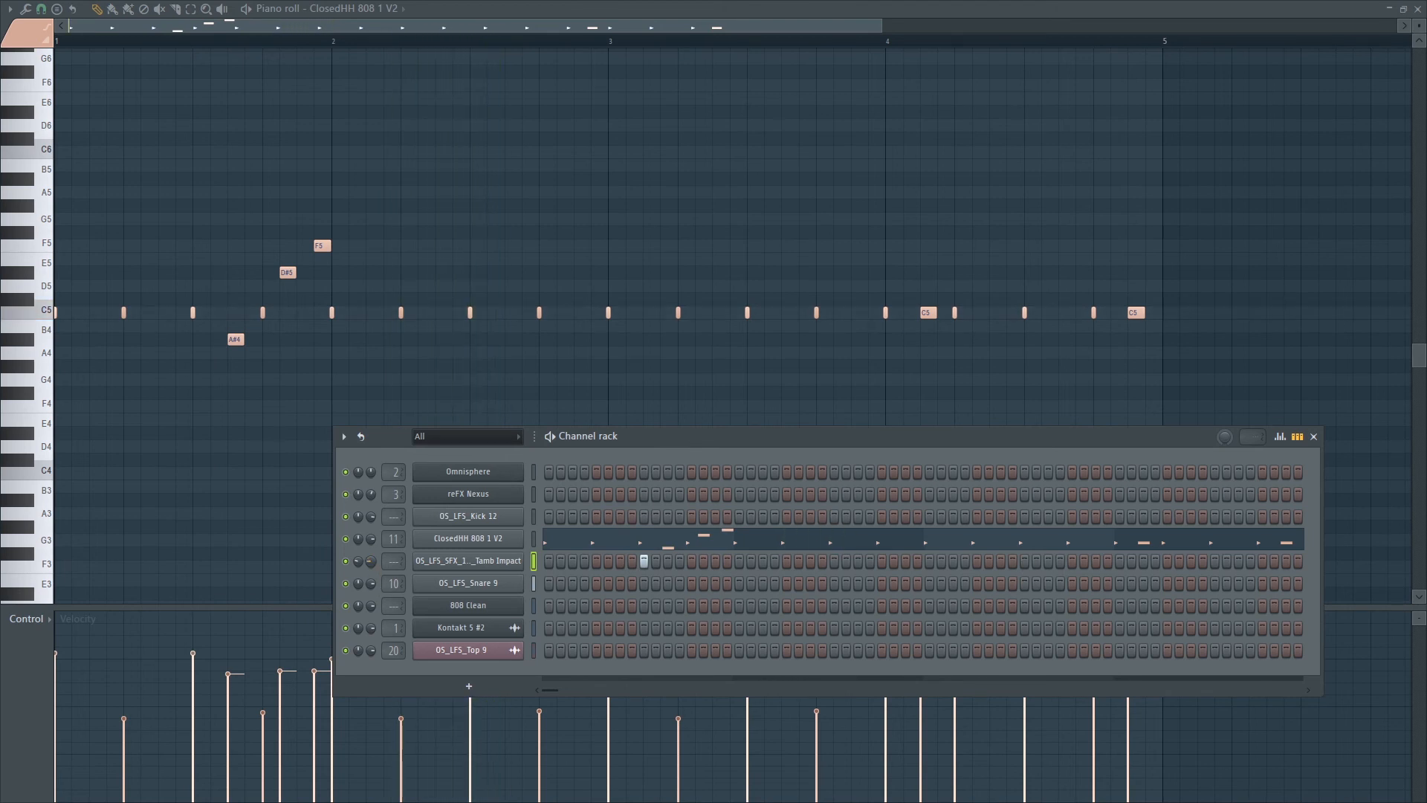
Delete the longer off-beat C5 note early in bar 4 of the hi-hat pattern and listen again.
{"action": "key", "text": "space"}
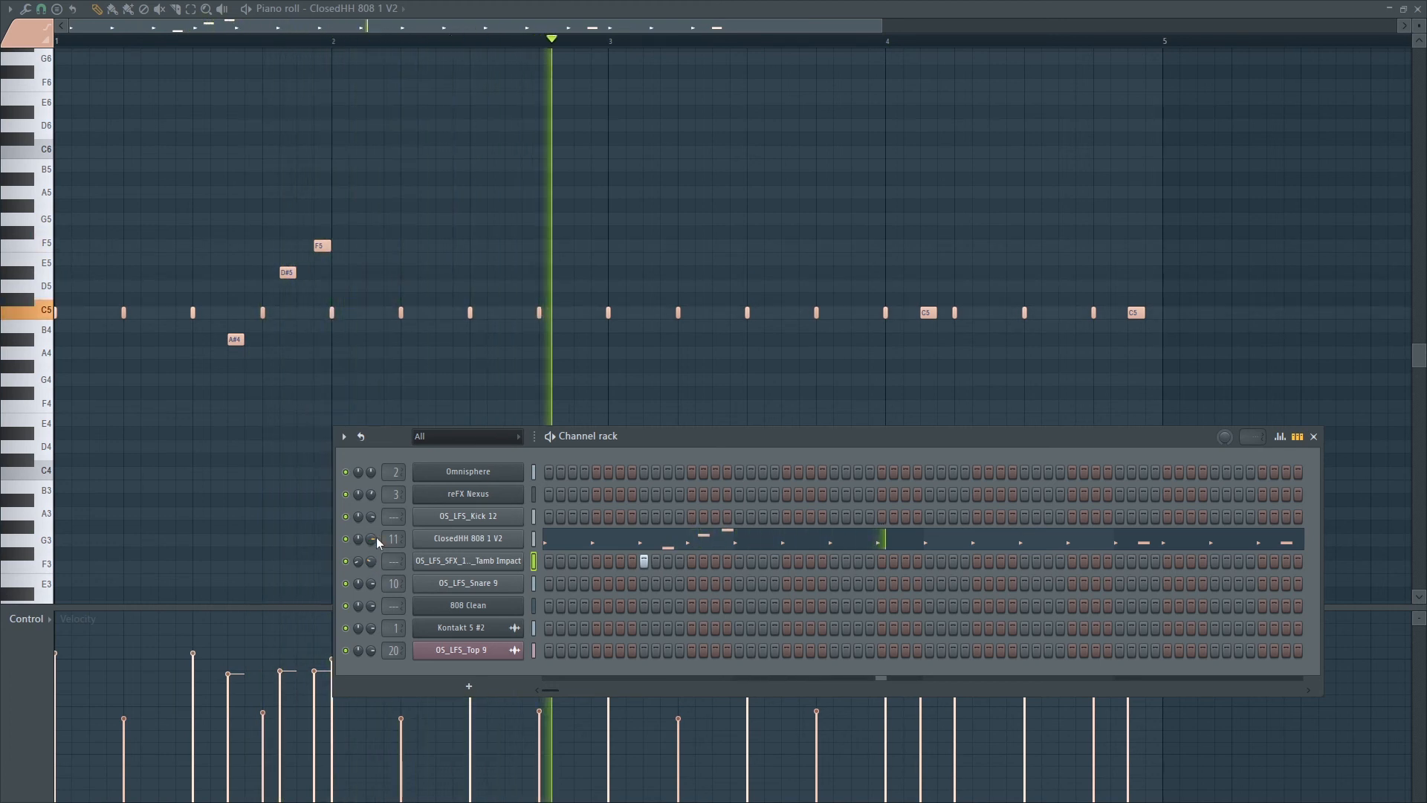
{"action": "key", "text": "F9"}
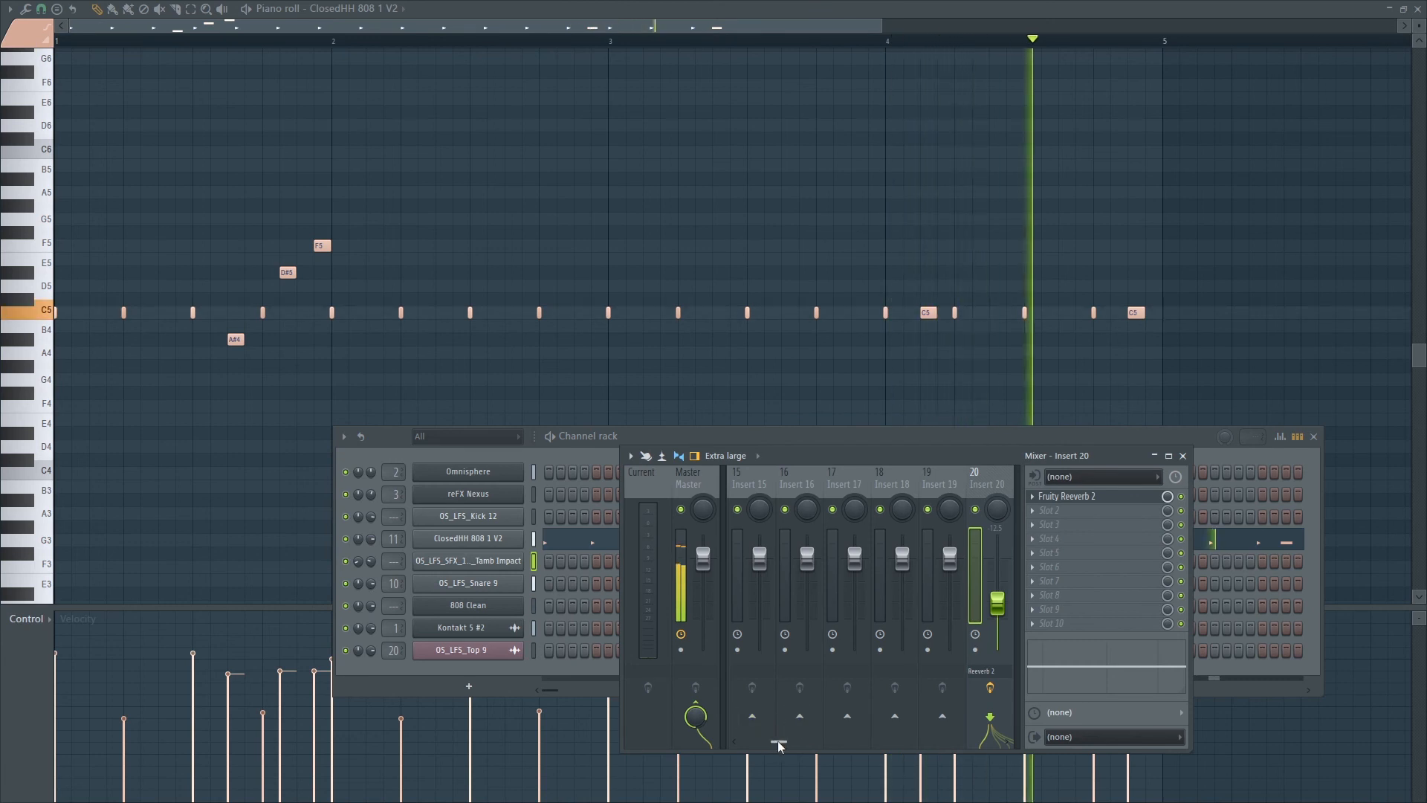
{"action": "key", "text": "space"}
{"action": "right_click", "coordinate": [929, 312]}
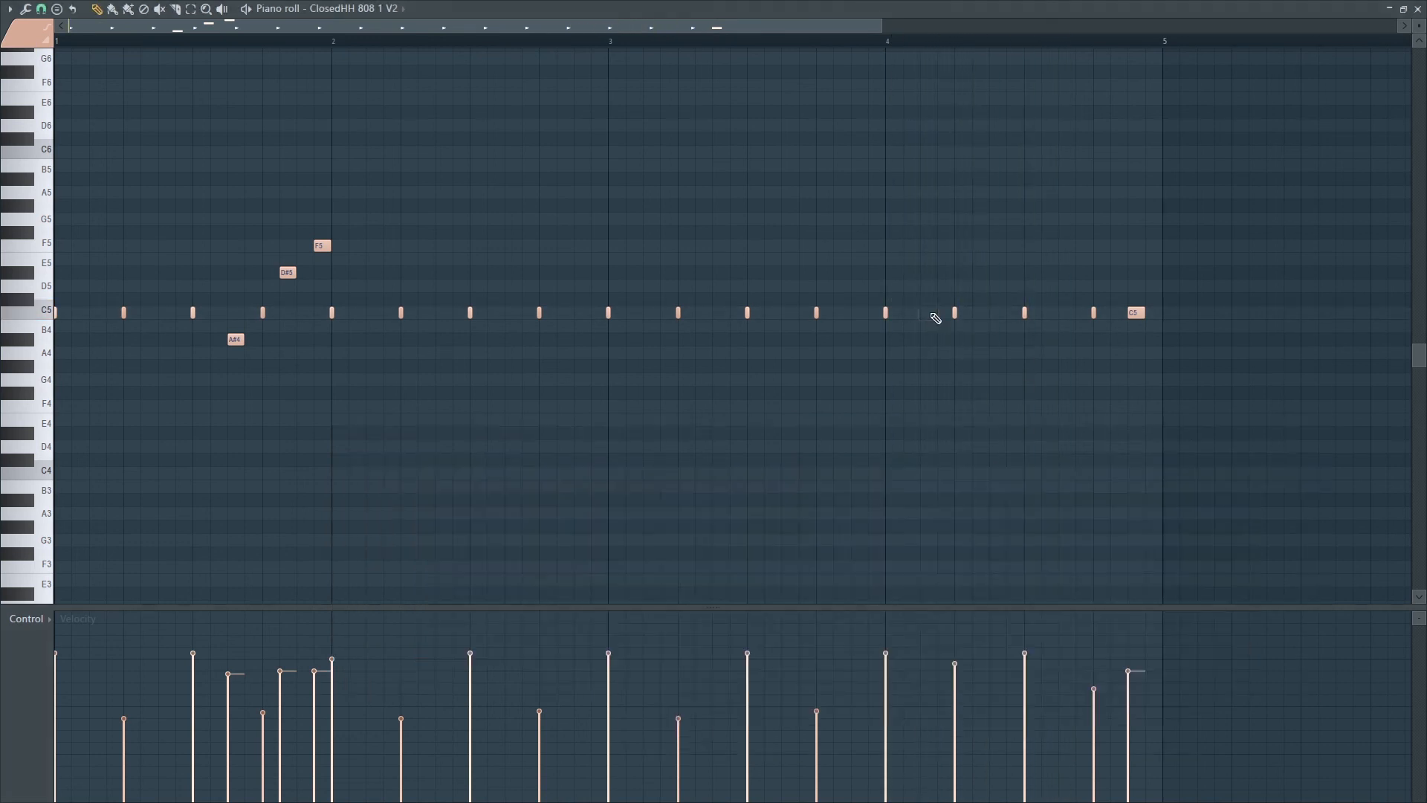
{"action": "key", "text": "space"}
Raise the hi-hat's volume slightly on mixer Insert 11, then close the mixer, Channel rack and Piano roll.
{"action": "key", "text": "F6"}
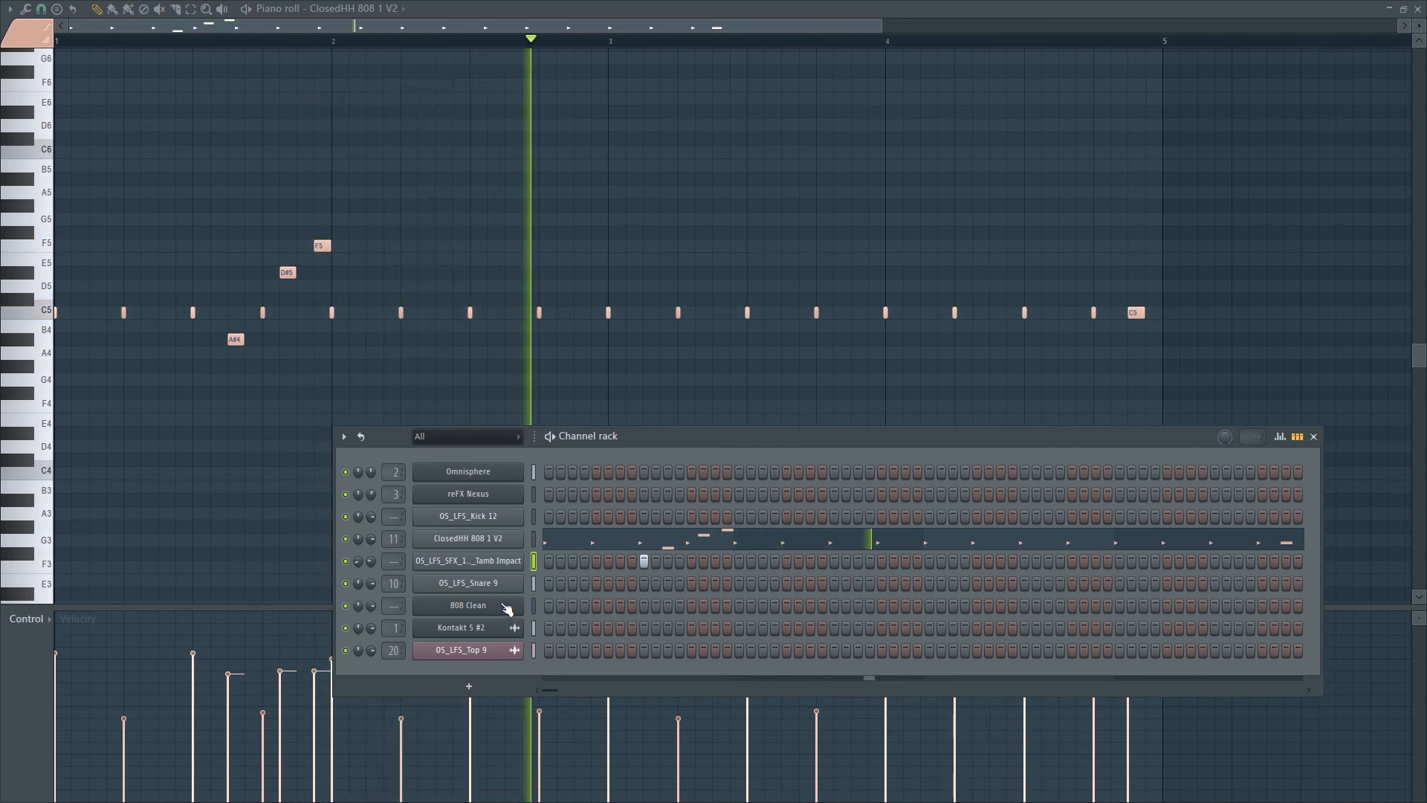
{"action": "key", "text": "F9"}
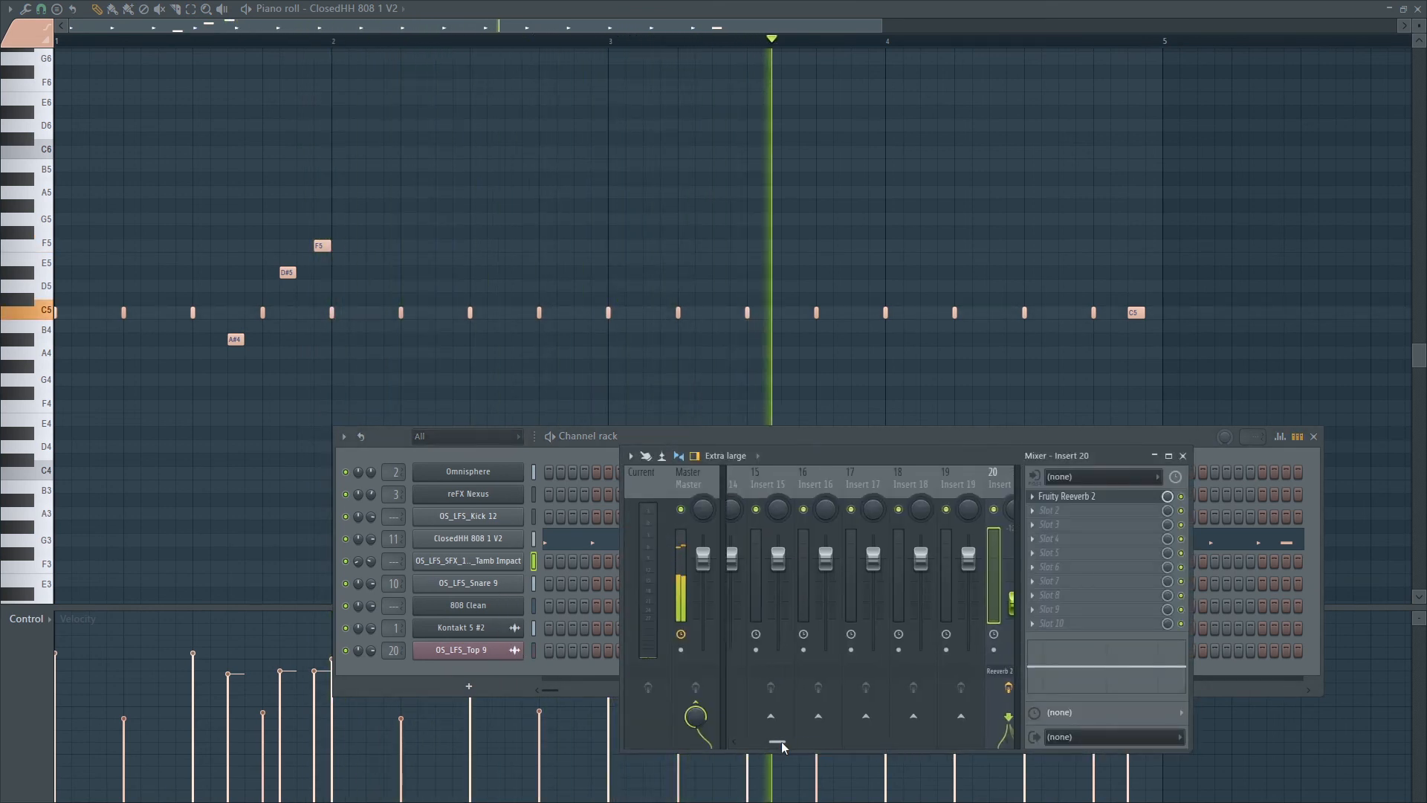
{"action": "mouse_move", "coordinate": [779, 742]}
{"action": "left_mouse_down"}
{"action": "mouse_move", "coordinate": [751, 742]}
{"action": "mouse_move", "coordinate": [763, 743]}
{"action": "left_mouse_up"}
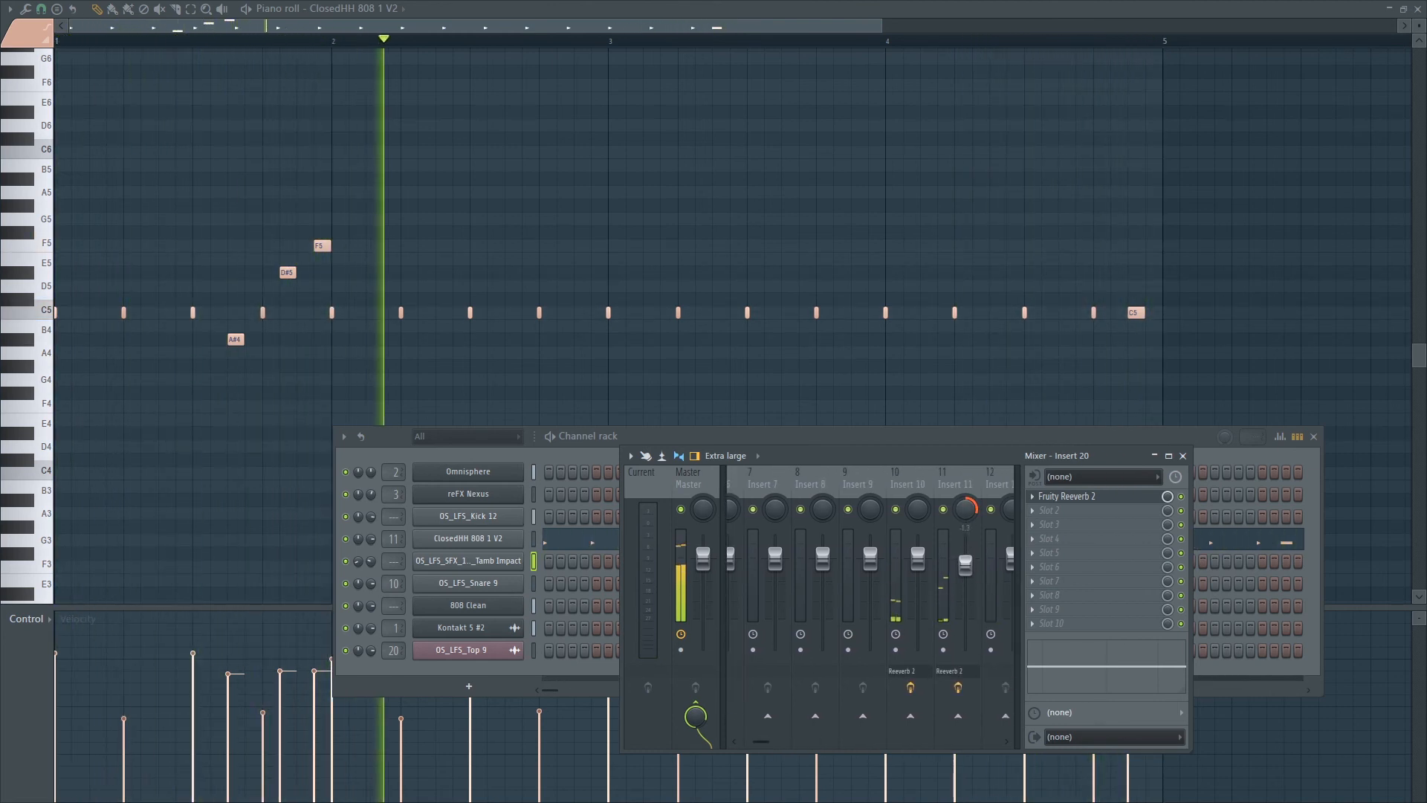
{"action": "left_click_drag", "start_coordinate": [965, 563], "coordinate": [969, 567]}
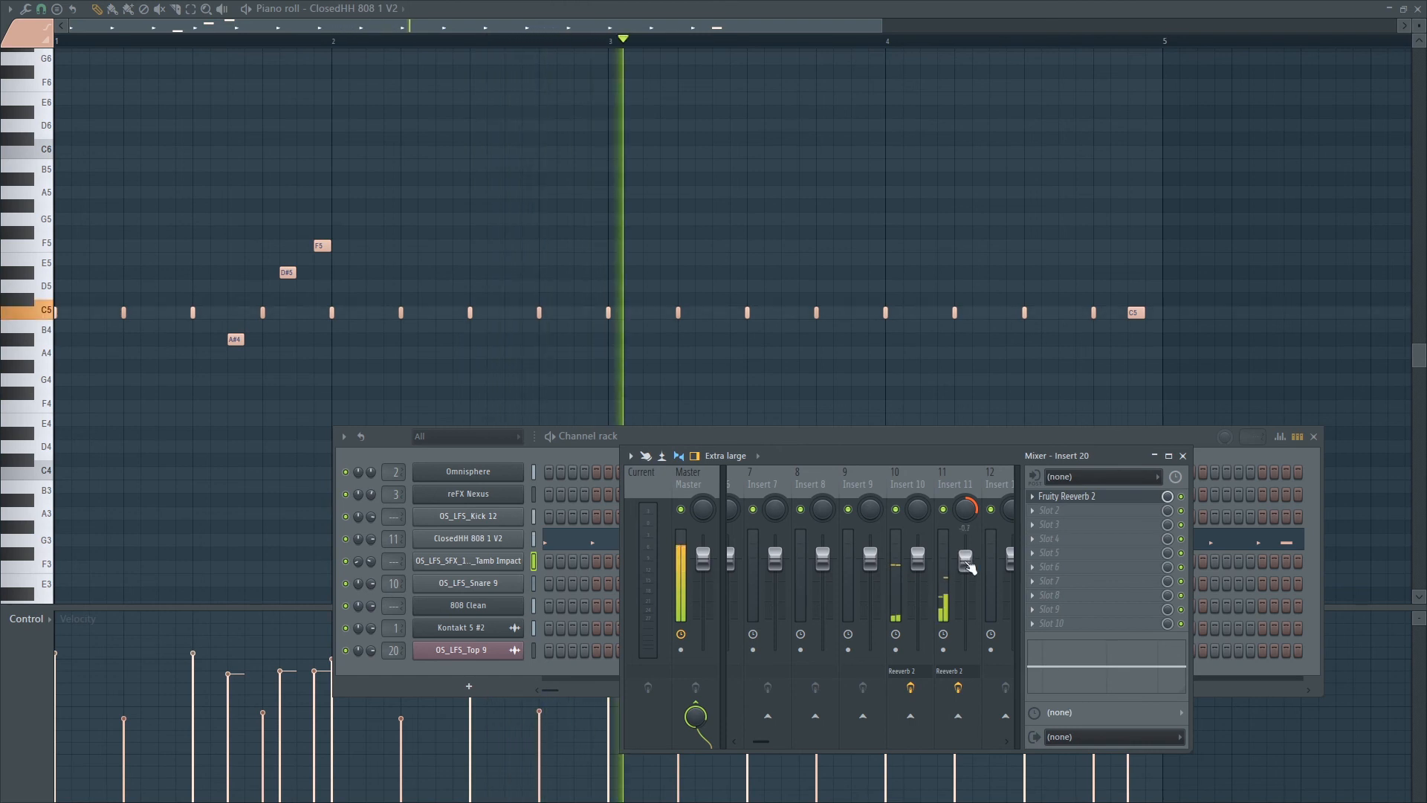
{"action": "left_click", "coordinate": [1182, 455]}
{"action": "left_click", "coordinate": [1313, 436]}
{"action": "left_click", "coordinate": [1415, 8]}
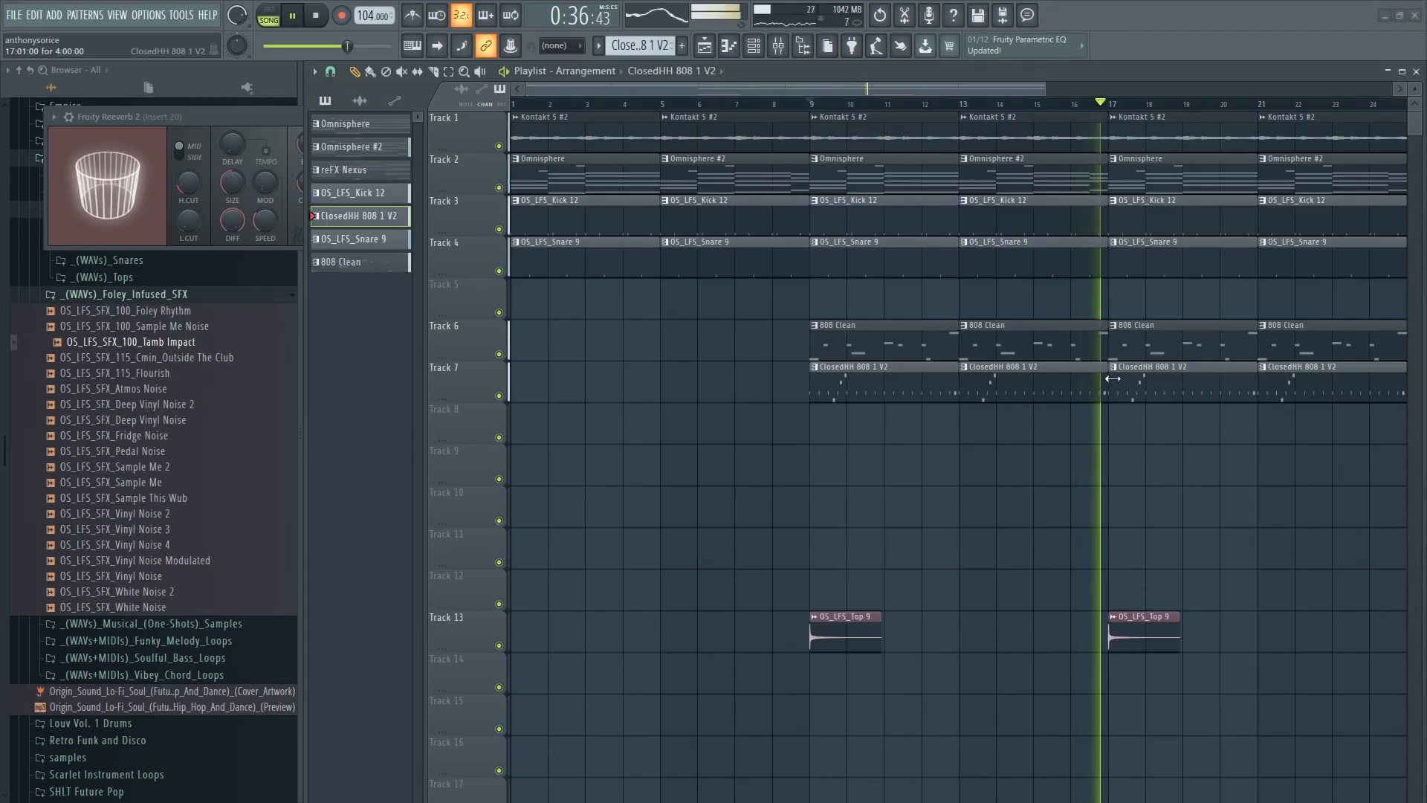
Stop playback and duplicate the clips on tracks 1 to 7 from bars 17 to 25 so the copies start at bar 25.
{"action": "scroll", "coordinate": [1068, 453], "scroll_direction": "down", "scroll_amount": 3, "text": "ctrl"}
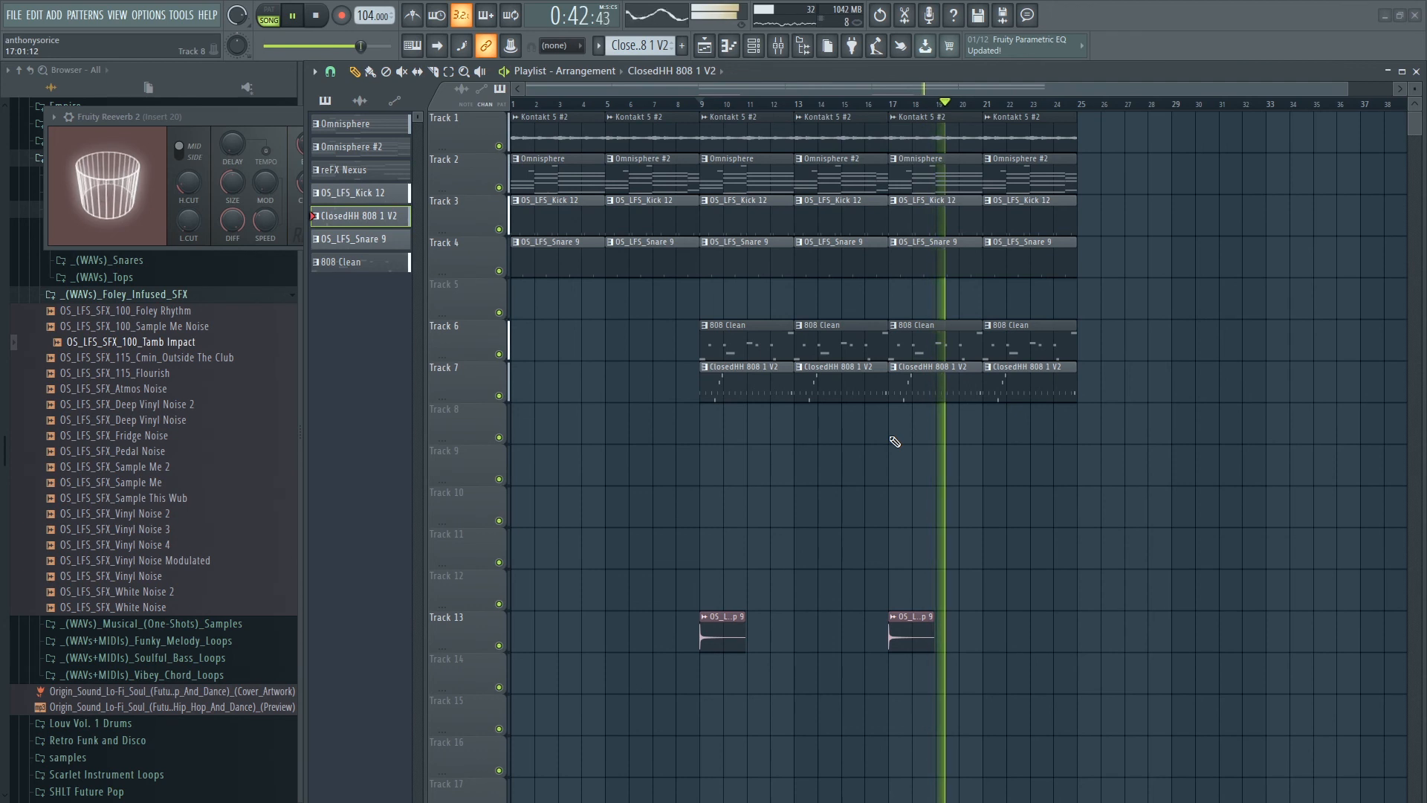
{"action": "key", "text": "space"}
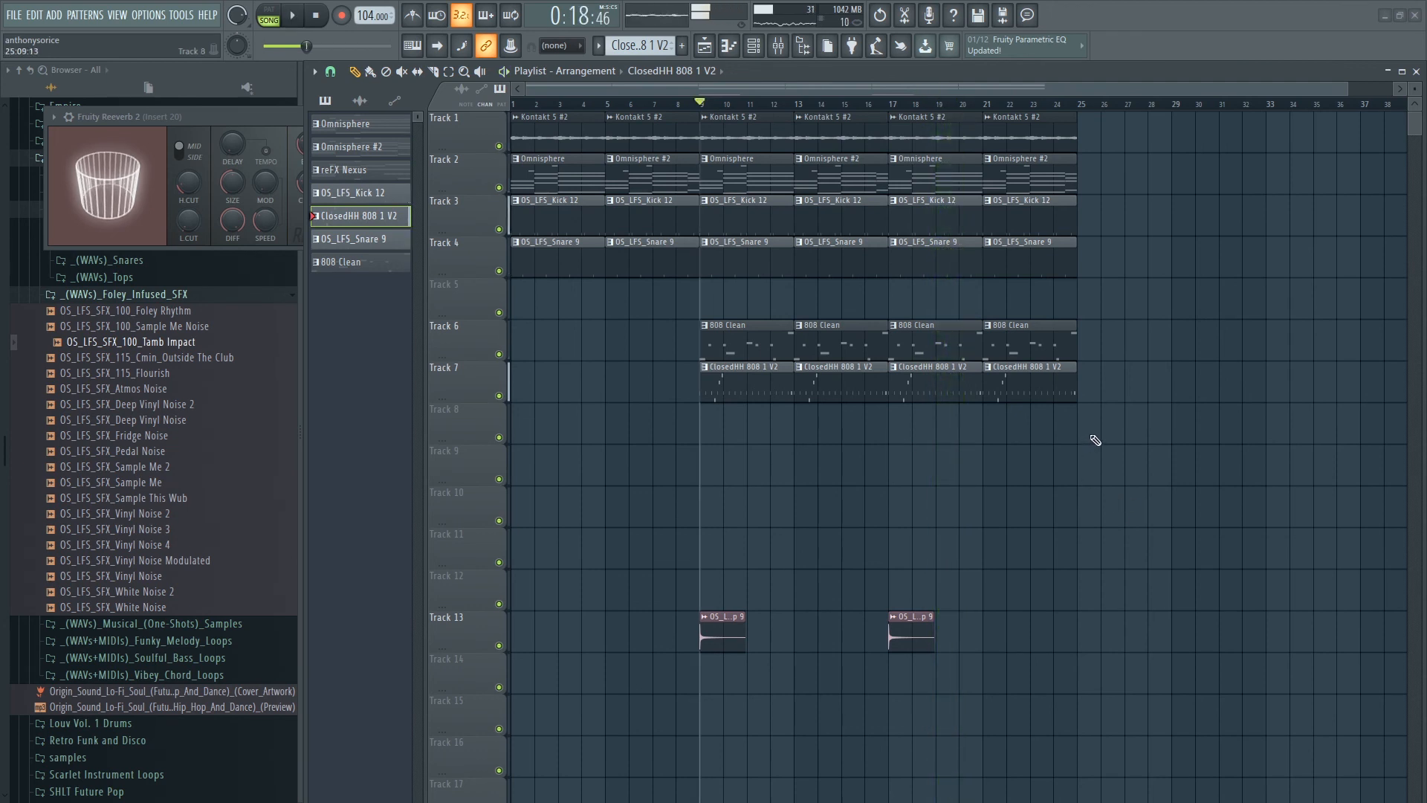
{"action": "left_click_drag", "start_coordinate": [1095, 439], "coordinate": [1125, 169]}
{"action": "left_click", "coordinate": [1115, 520]}
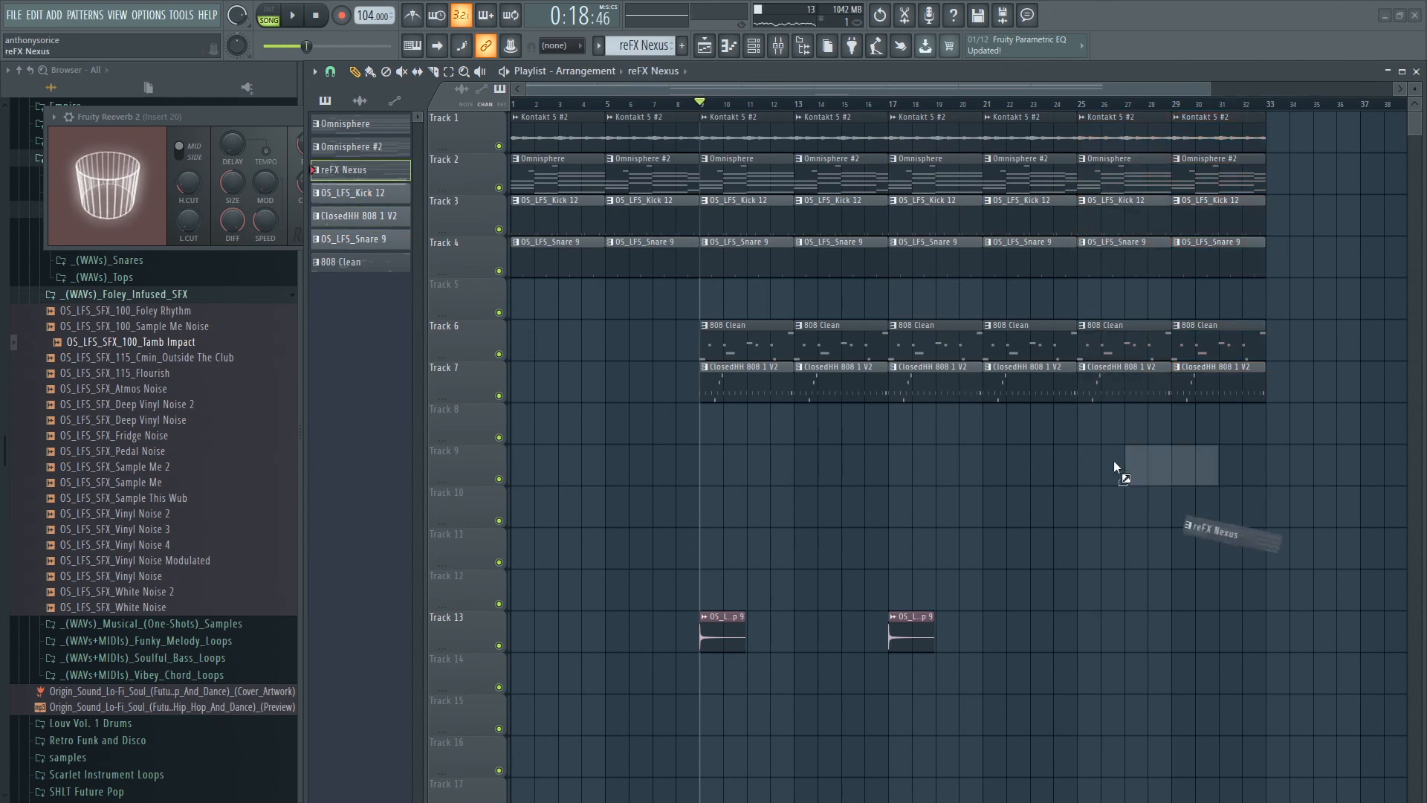
Place reFX Nexus clips on Track 8 at bars 25 and 29, add OS_LFS_Top 9 at bar 25 and play that section.
{"action": "left_click_drag", "start_coordinate": [1113, 466], "coordinate": [1094, 429]}
{"action": "left_click", "coordinate": [1203, 432]}
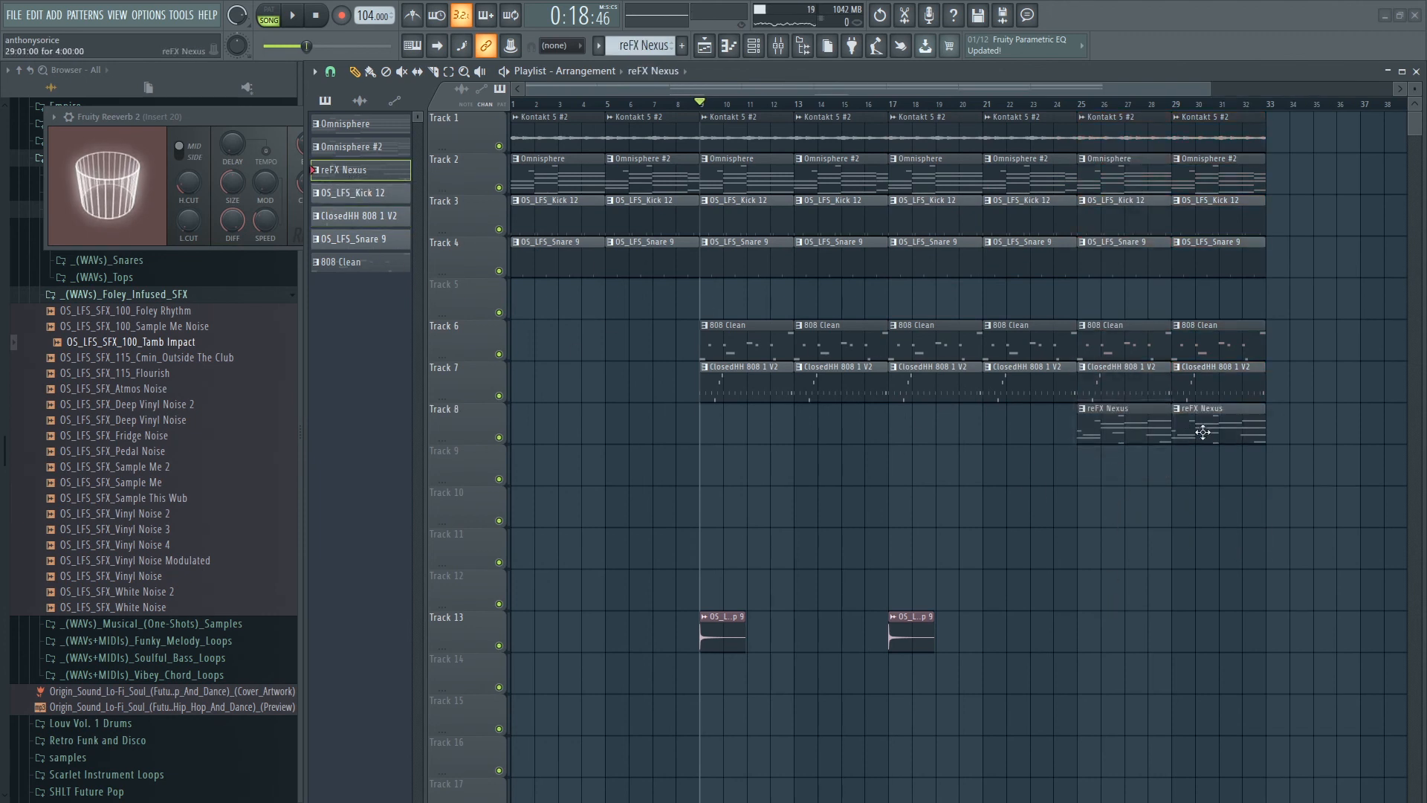
{"action": "key", "text": "space"}
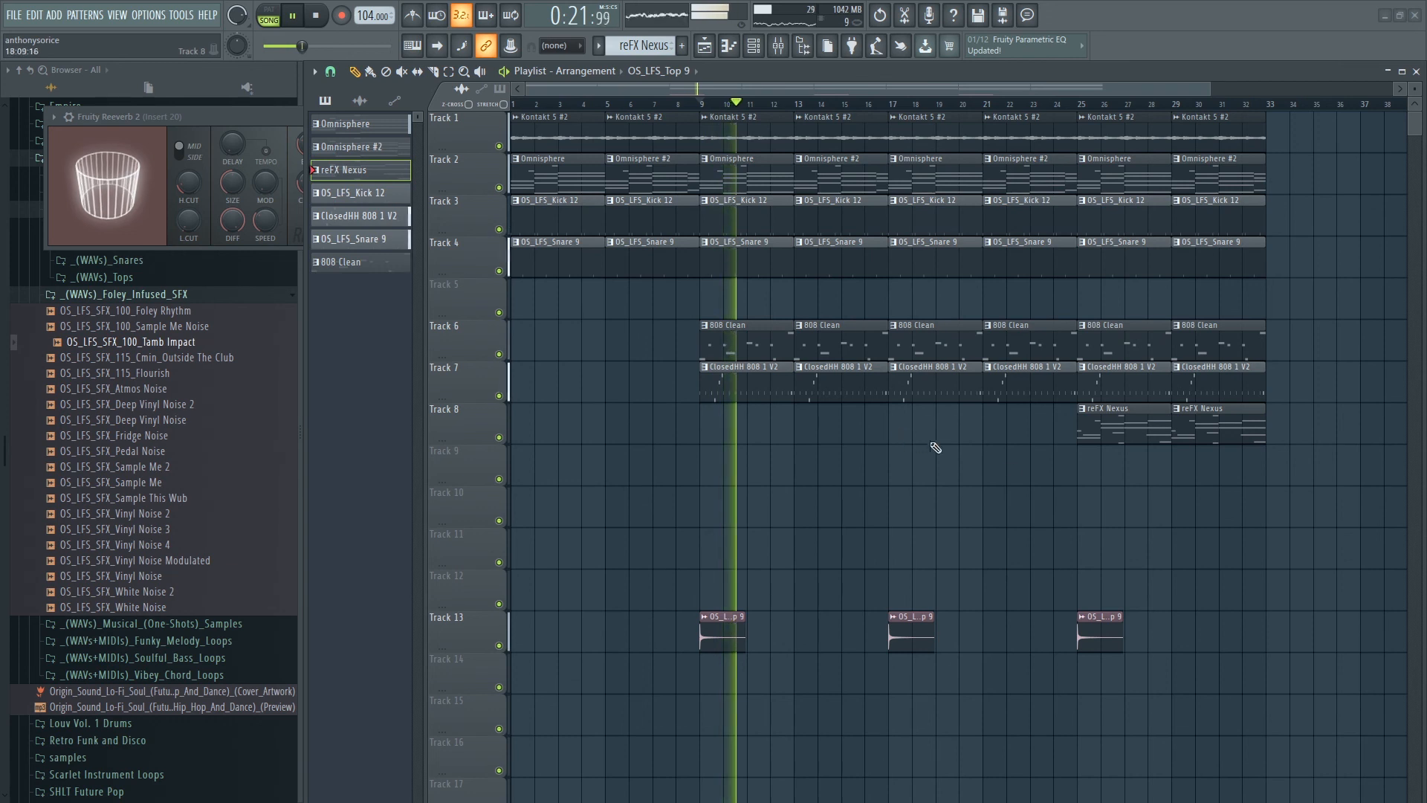
{"action": "left_click", "coordinate": [1080, 108]}
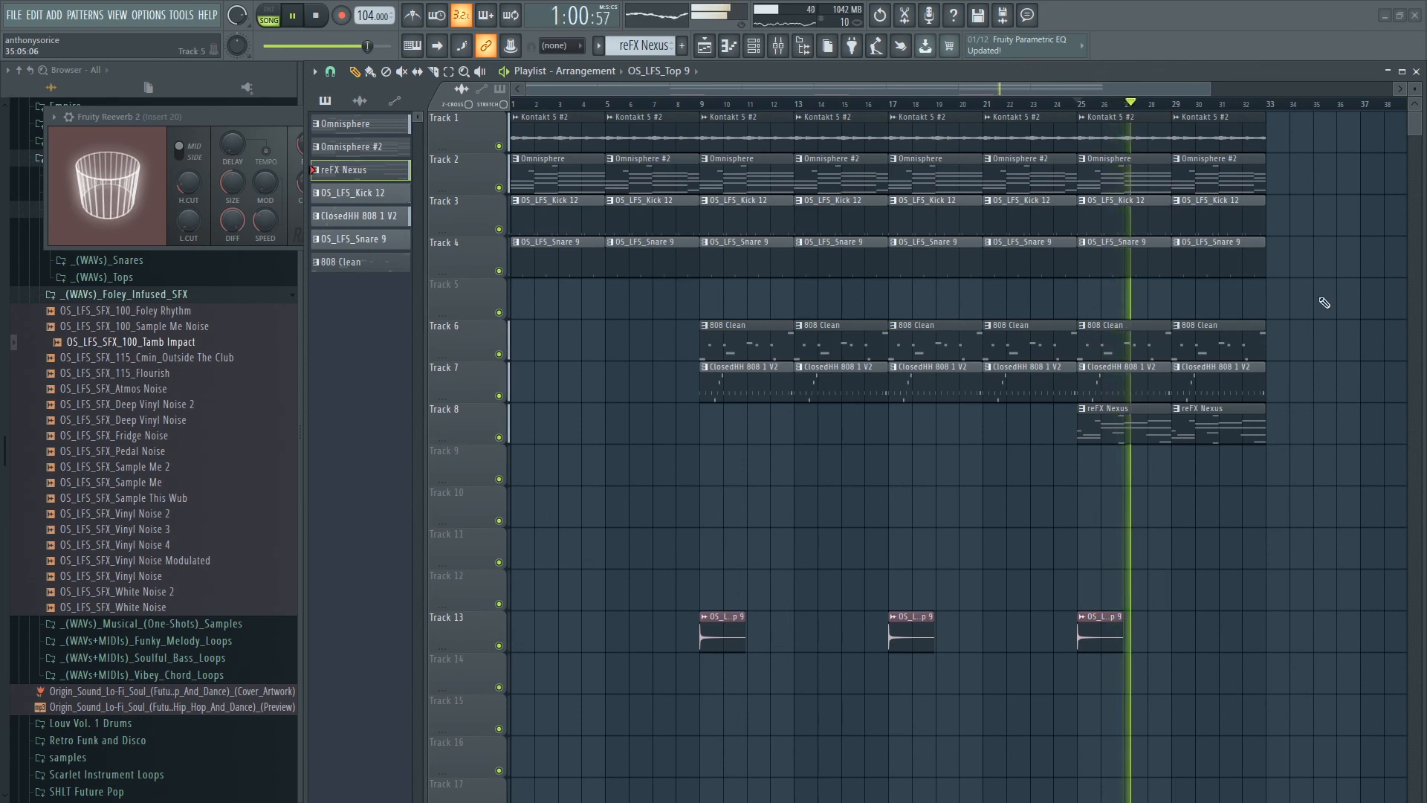
Copy the Omnisphere #2, Kontakt 5 #2 and OS_LFS_Top 9 clips to bar 33 on their own tracks.
{"action": "left_click_drag", "start_coordinate": [671, 182], "coordinate": [1334, 188], "text": "shift"}
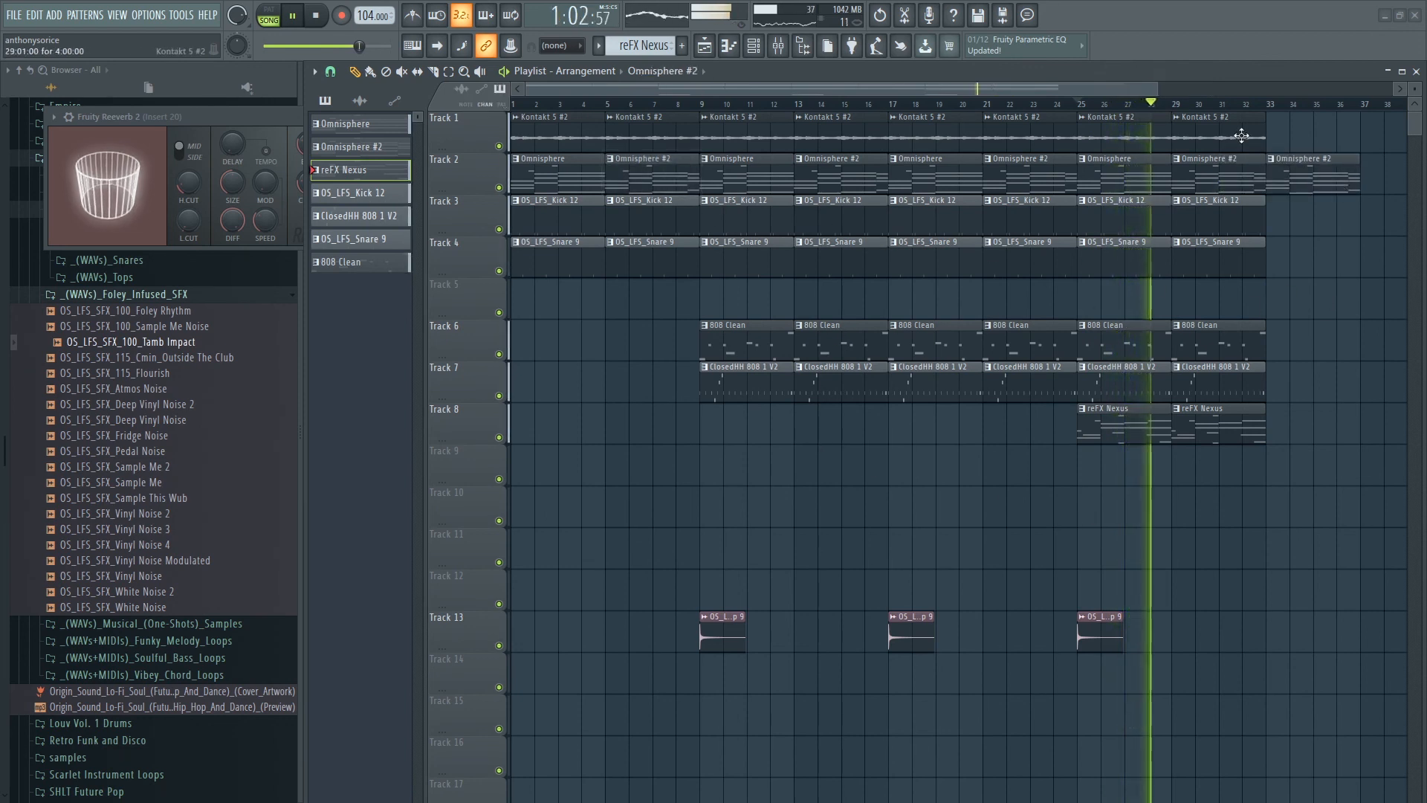
{"action": "left_click_drag", "start_coordinate": [1242, 134], "coordinate": [1330, 137], "text": "shift"}
{"action": "left_click_drag", "start_coordinate": [1107, 632], "coordinate": [1296, 633], "text": "shift"}
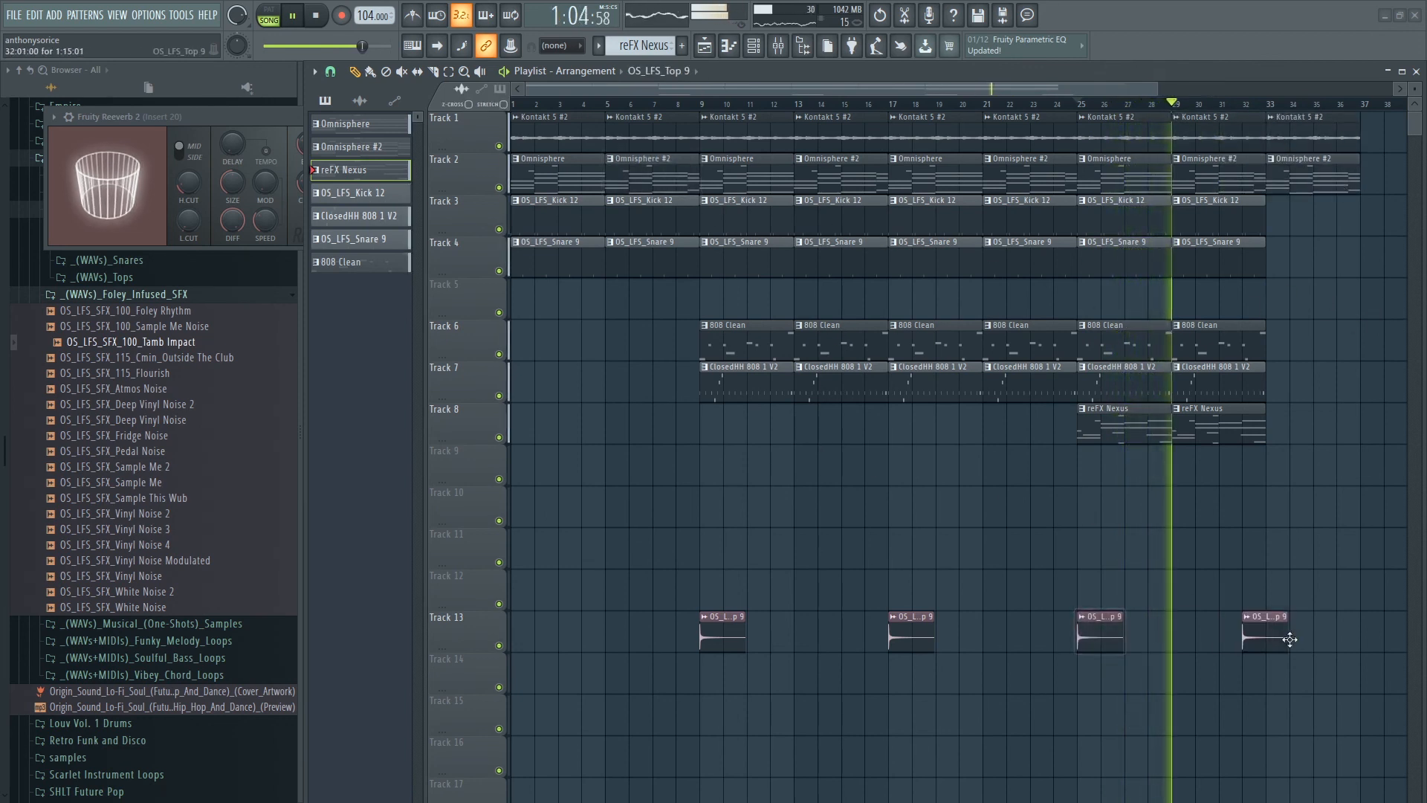
{"action": "scroll", "coordinate": [1326, 533], "scroll_direction": "up", "scroll_amount": 2, "text": "ctrl"}
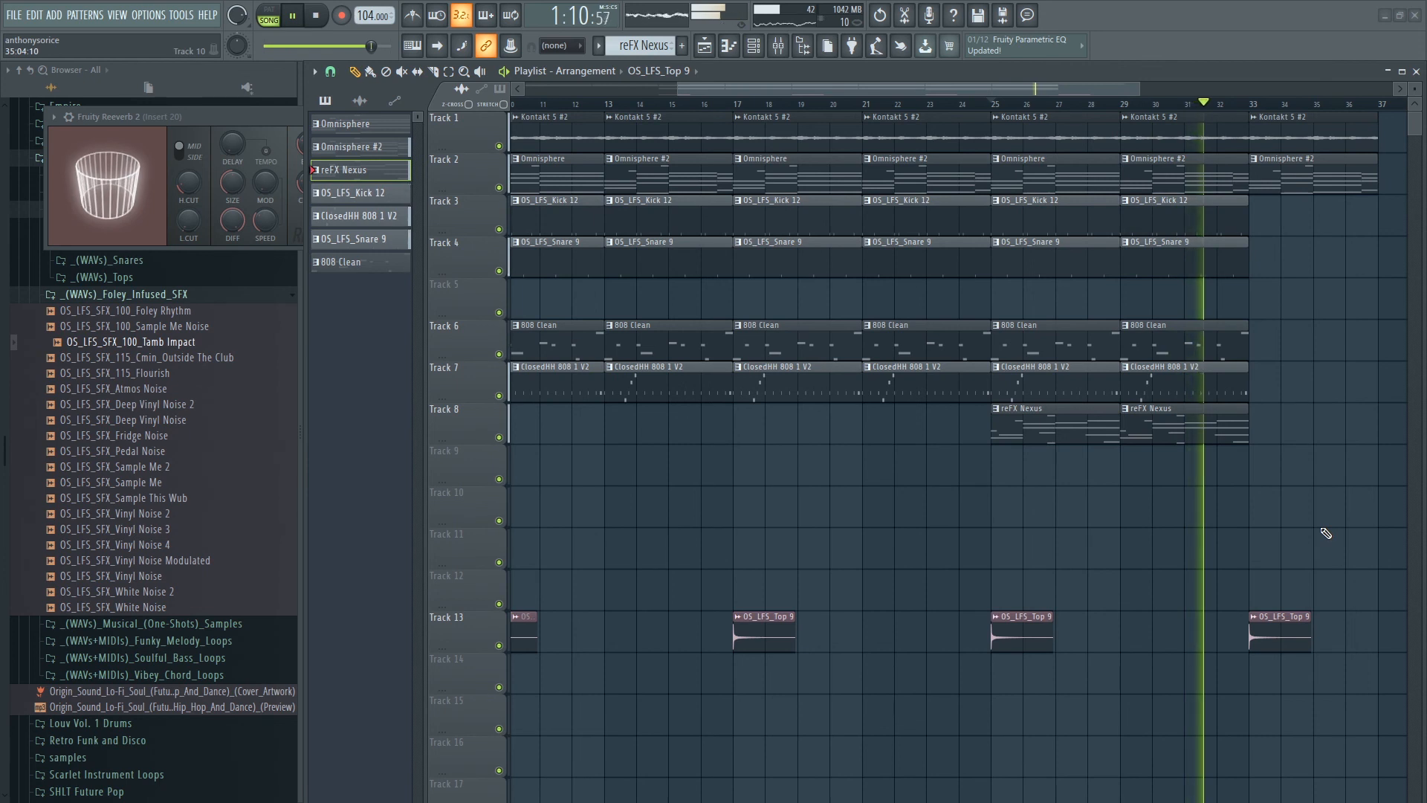
Stop playback and make the ClosedHH 808 1 V2 clip at bar 29 a unique pattern.
{"action": "key", "text": "space"}
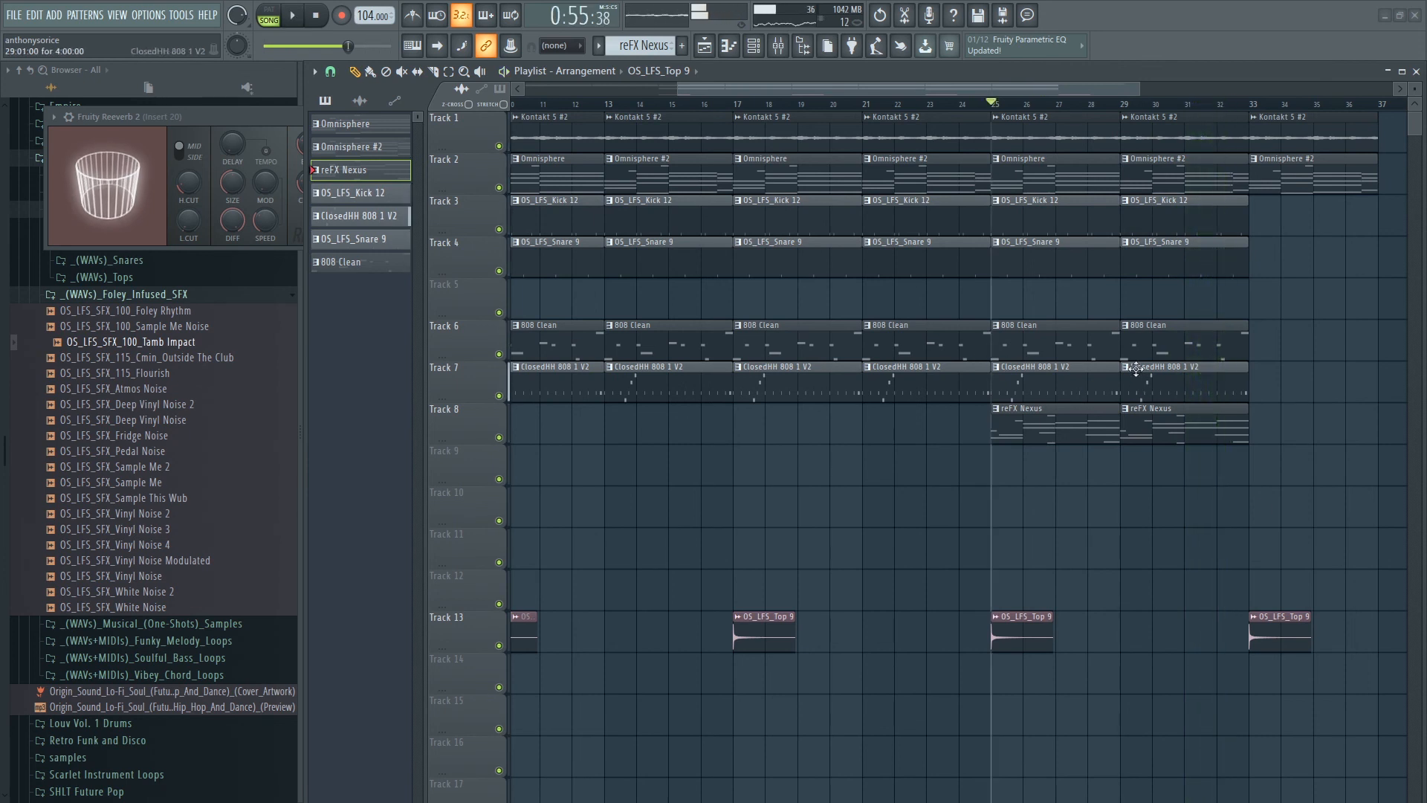
{"action": "right_click", "coordinate": [1133, 374]}
{"action": "left_click", "coordinate": [1170, 464]}
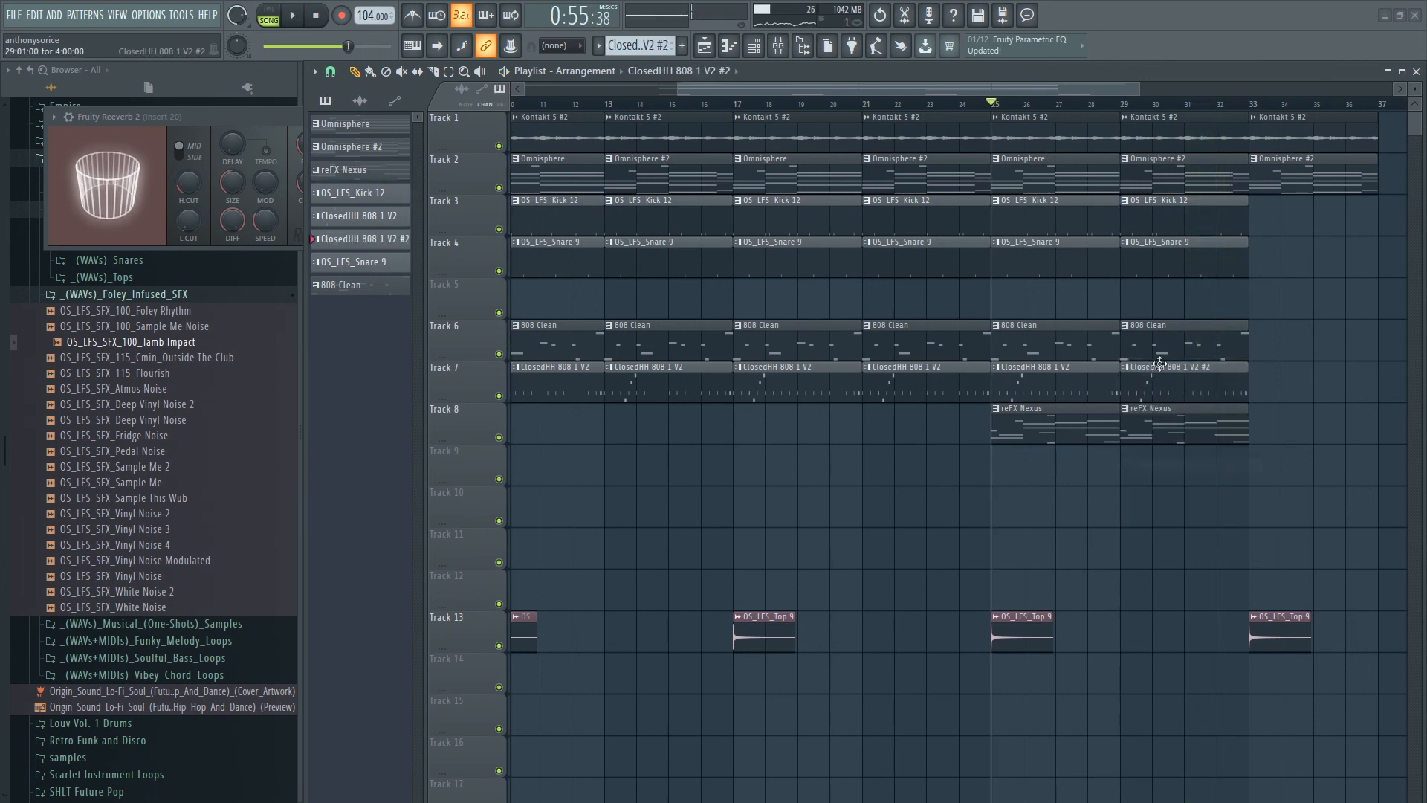
Extend the hi-hat pattern's last C5 note to the end of bar 4 and split it into a roll with the Chopper.
{"action": "double_click", "coordinate": [1182, 401]}
{"action": "scroll", "coordinate": [565, 310], "scroll_direction": "up", "scroll_amount": 2}
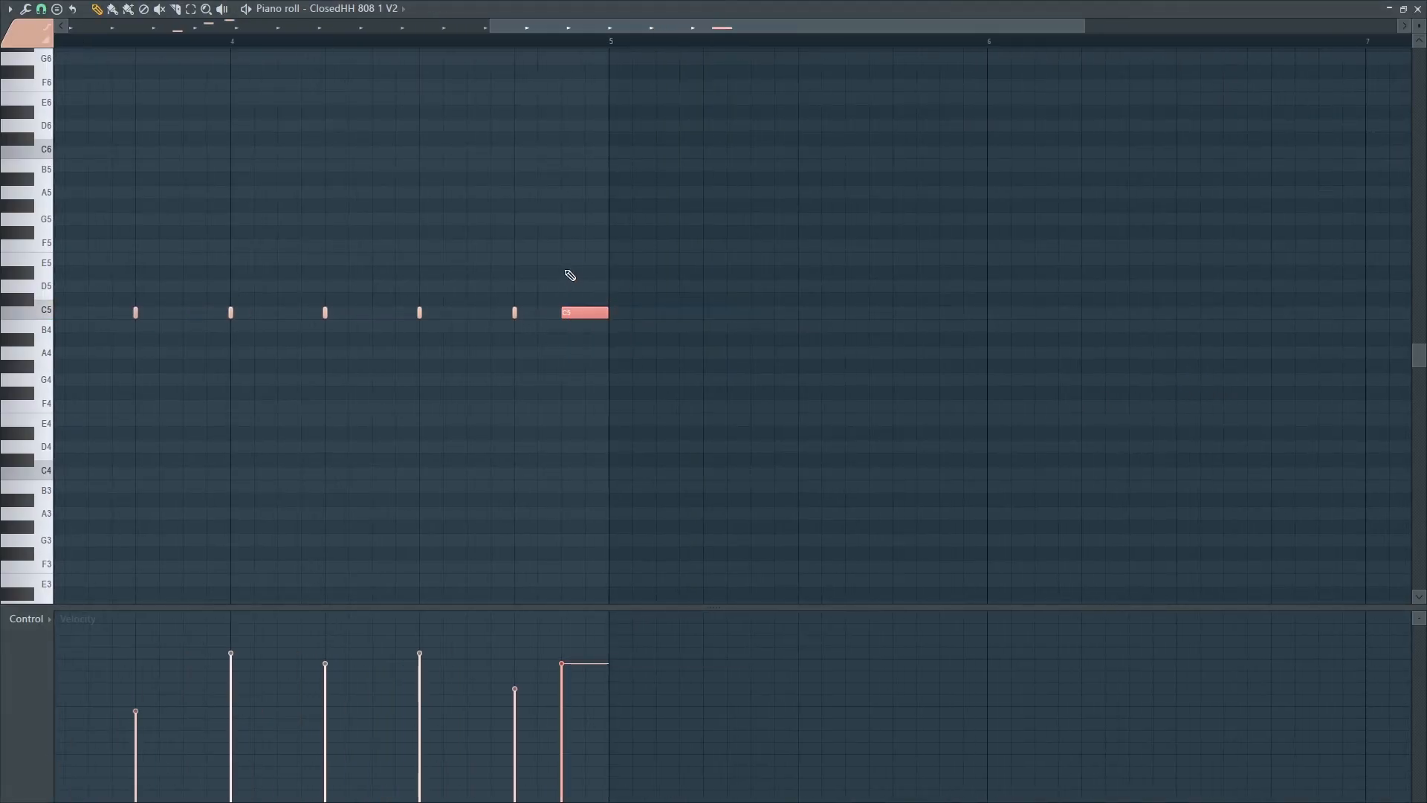
{"action": "key", "text": "alt+u"}
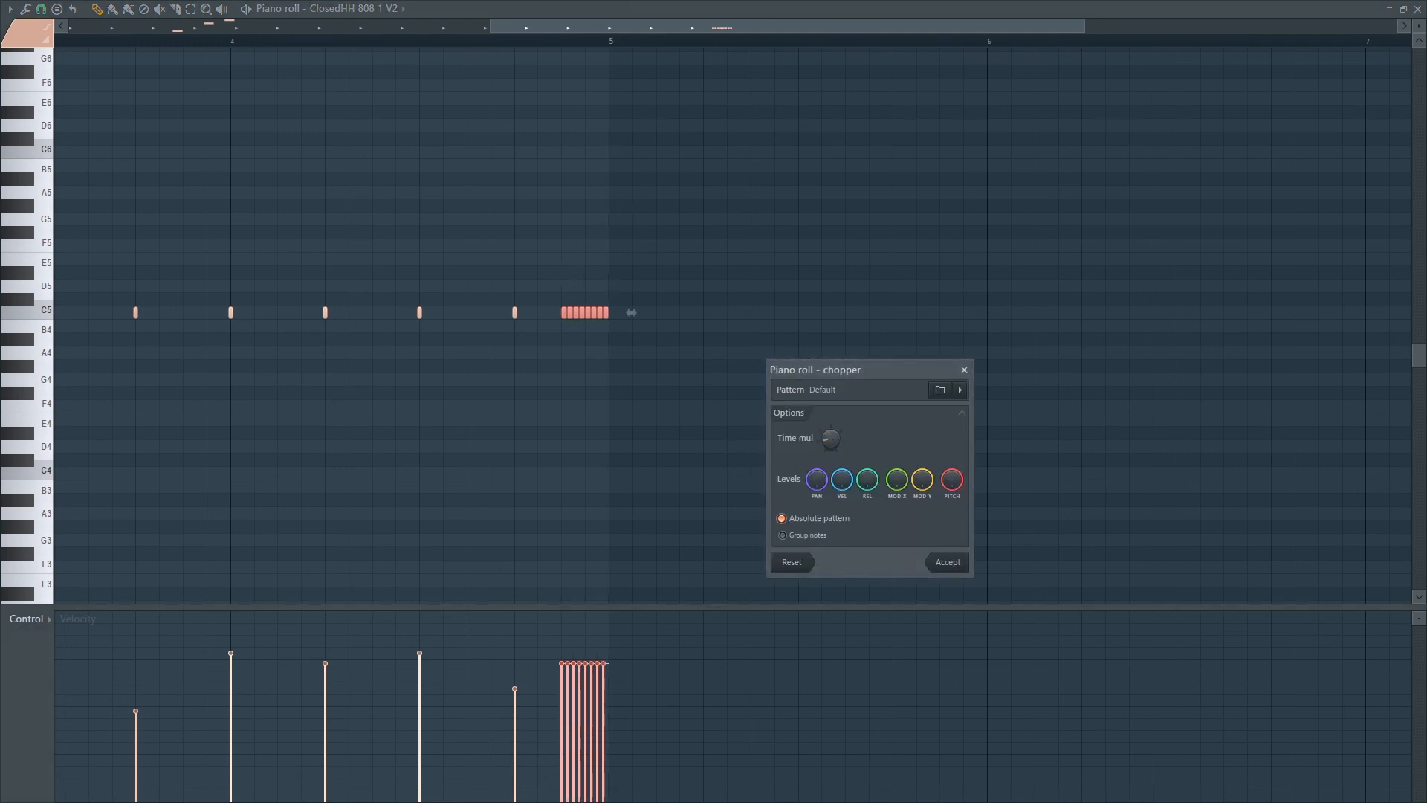
{"action": "left_click", "coordinate": [945, 563]}
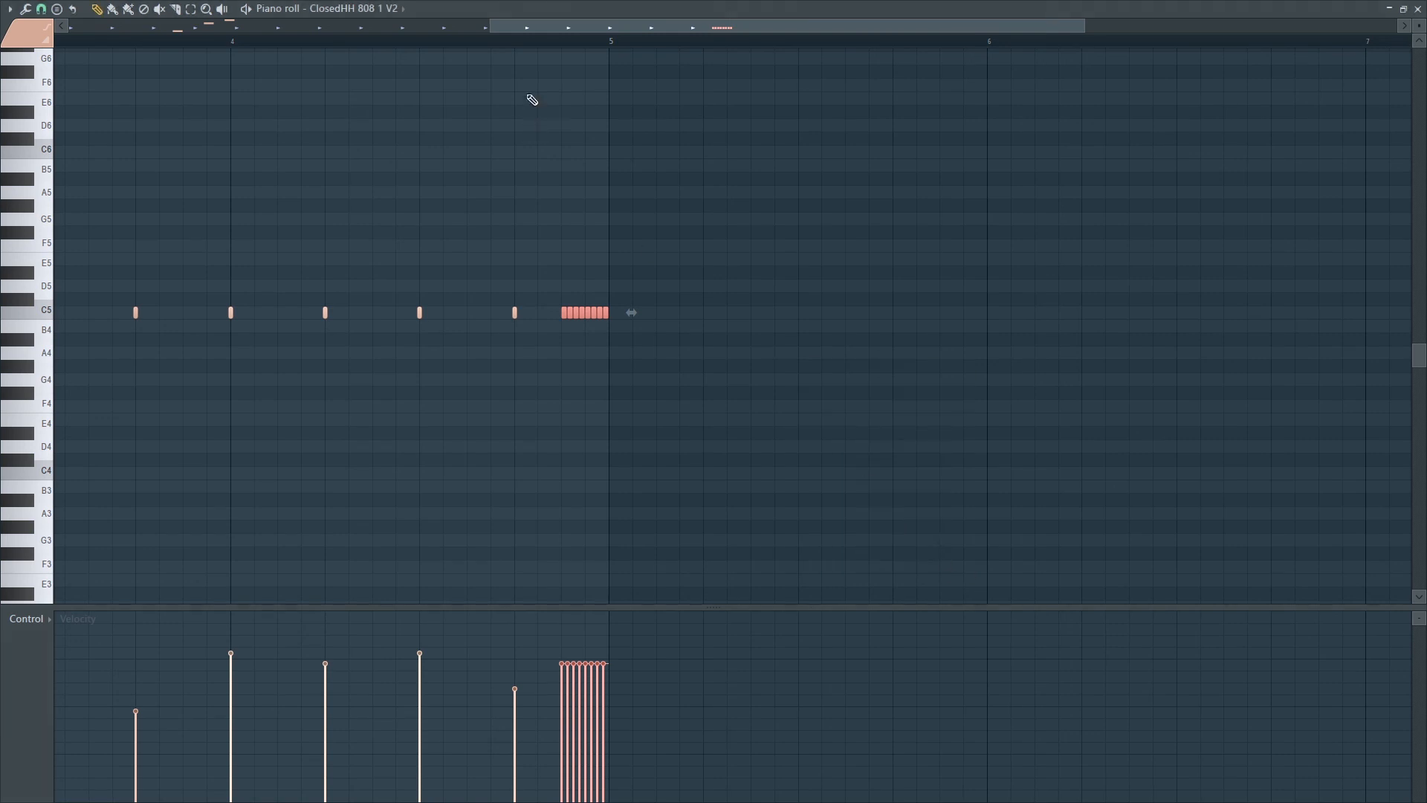
{"action": "left_click", "coordinate": [492, 46]}
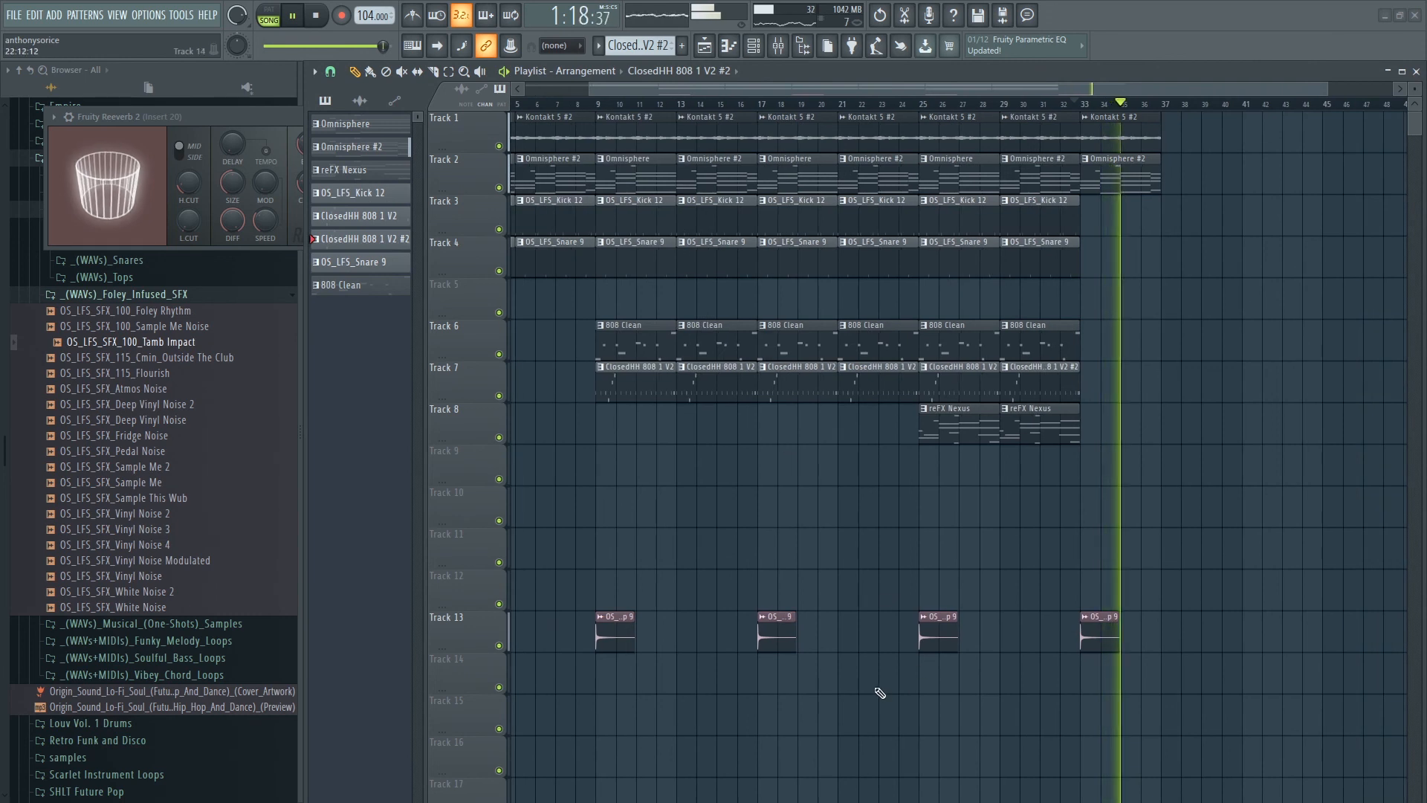
Duplicate the playlist clips from bars 9 to 25 so the copies start at bar 37.
{"action": "left_click_drag", "start_coordinate": [861, 689], "coordinate": [1189, 135]}
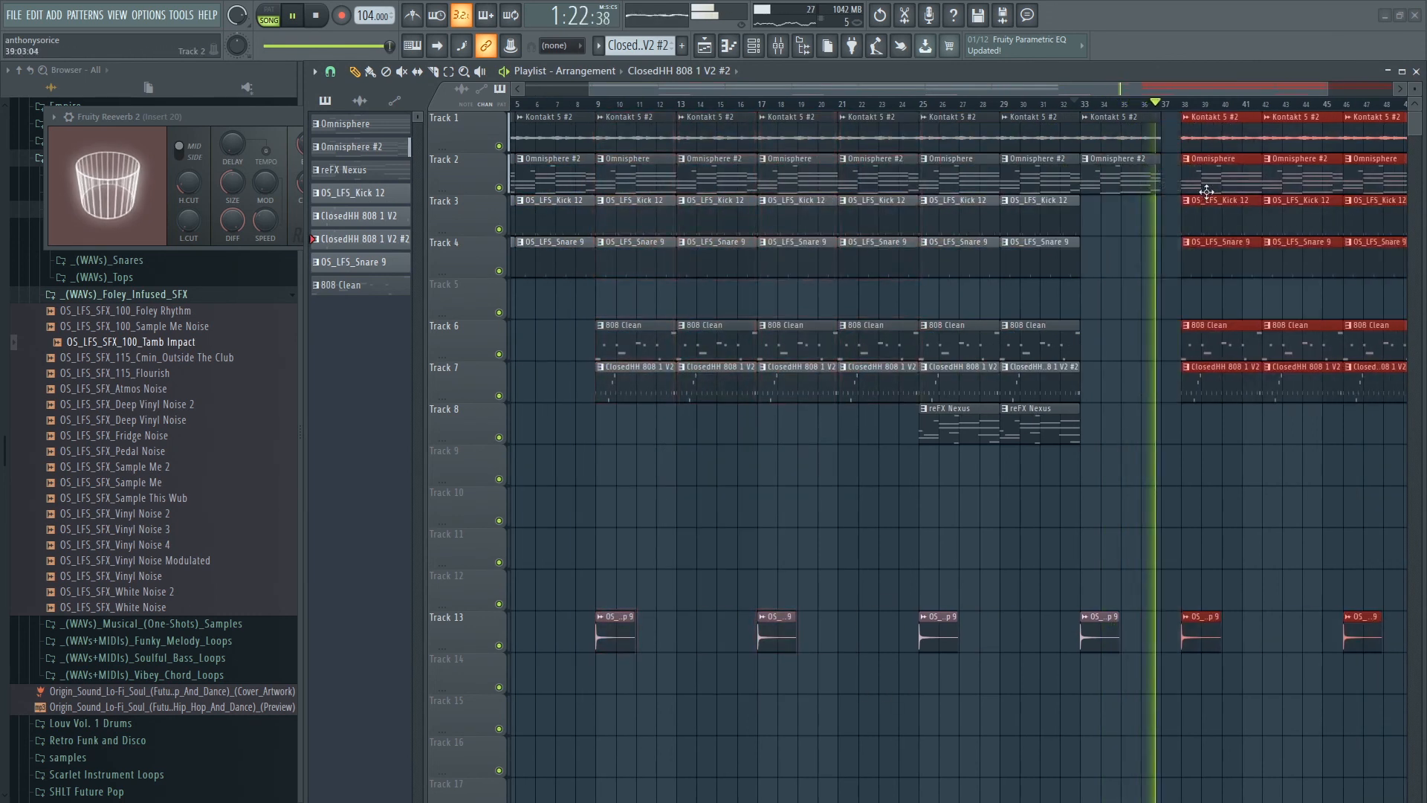
{"action": "left_click", "coordinate": [1269, 431], "text": "ctrl"}
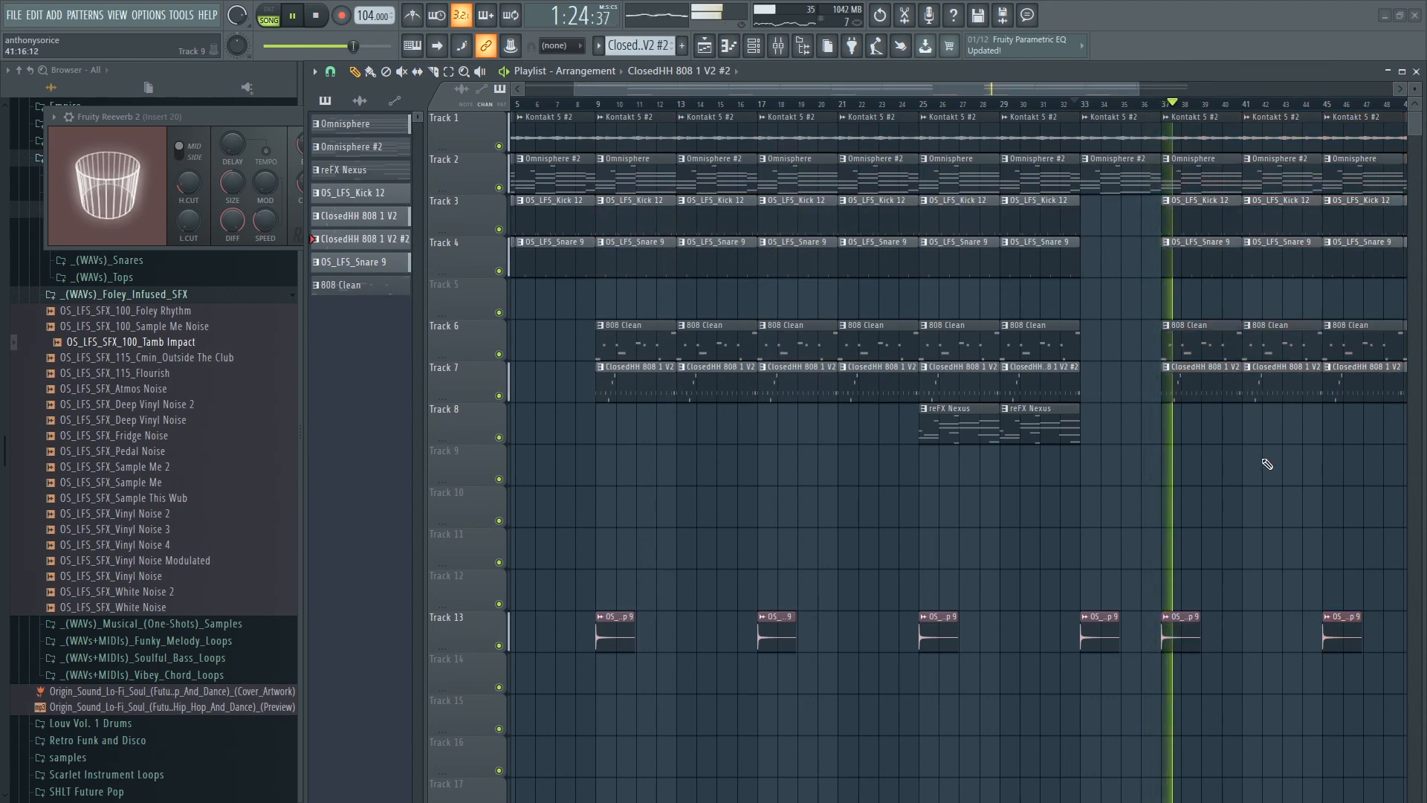
Stop playback and load RC-20 Retro Color into the first effect slot of the Master mixer track.
{"action": "scroll", "coordinate": [1236, 541], "scroll_direction": "down", "scroll_amount": 4}
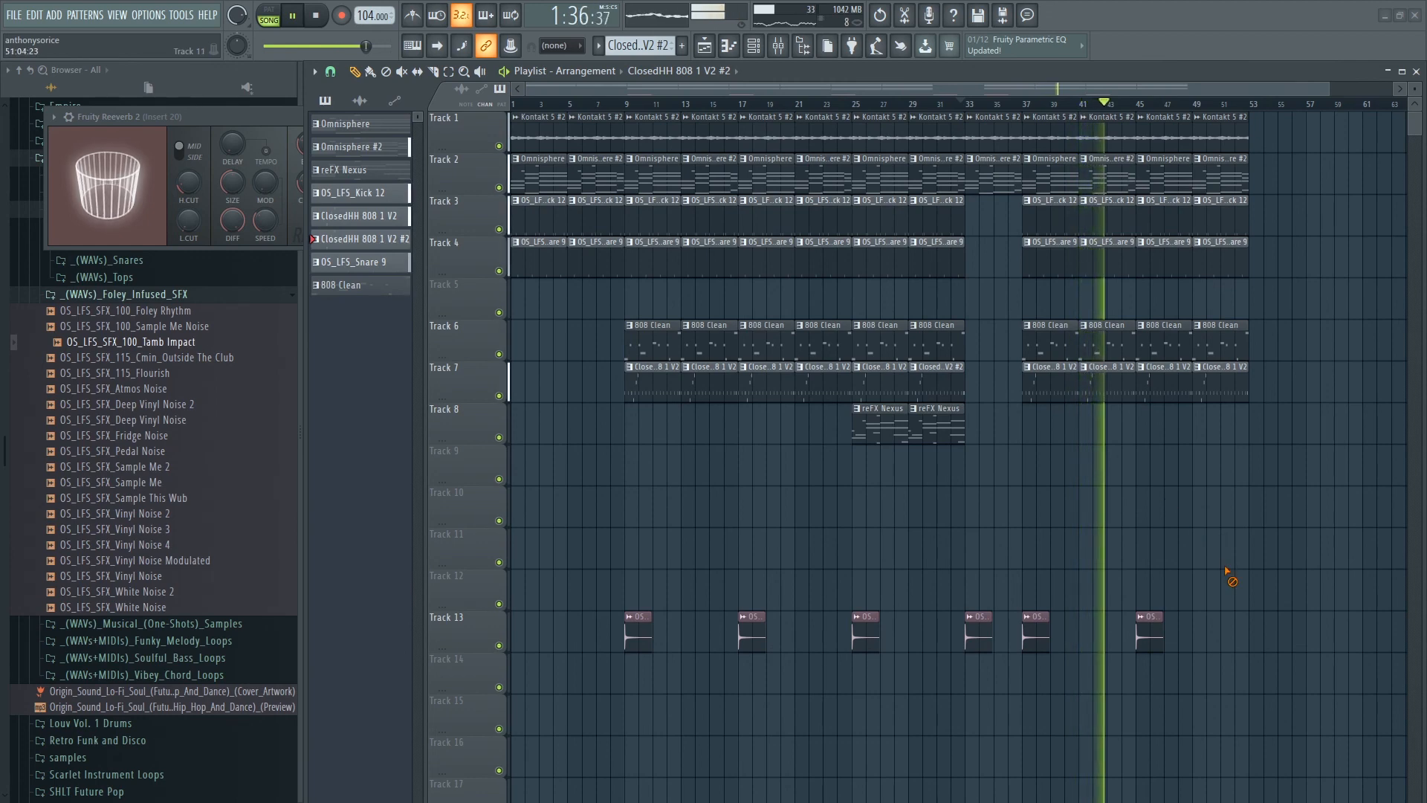
{"action": "scroll", "coordinate": [1297, 653], "scroll_direction": "up", "scroll_amount": 3}
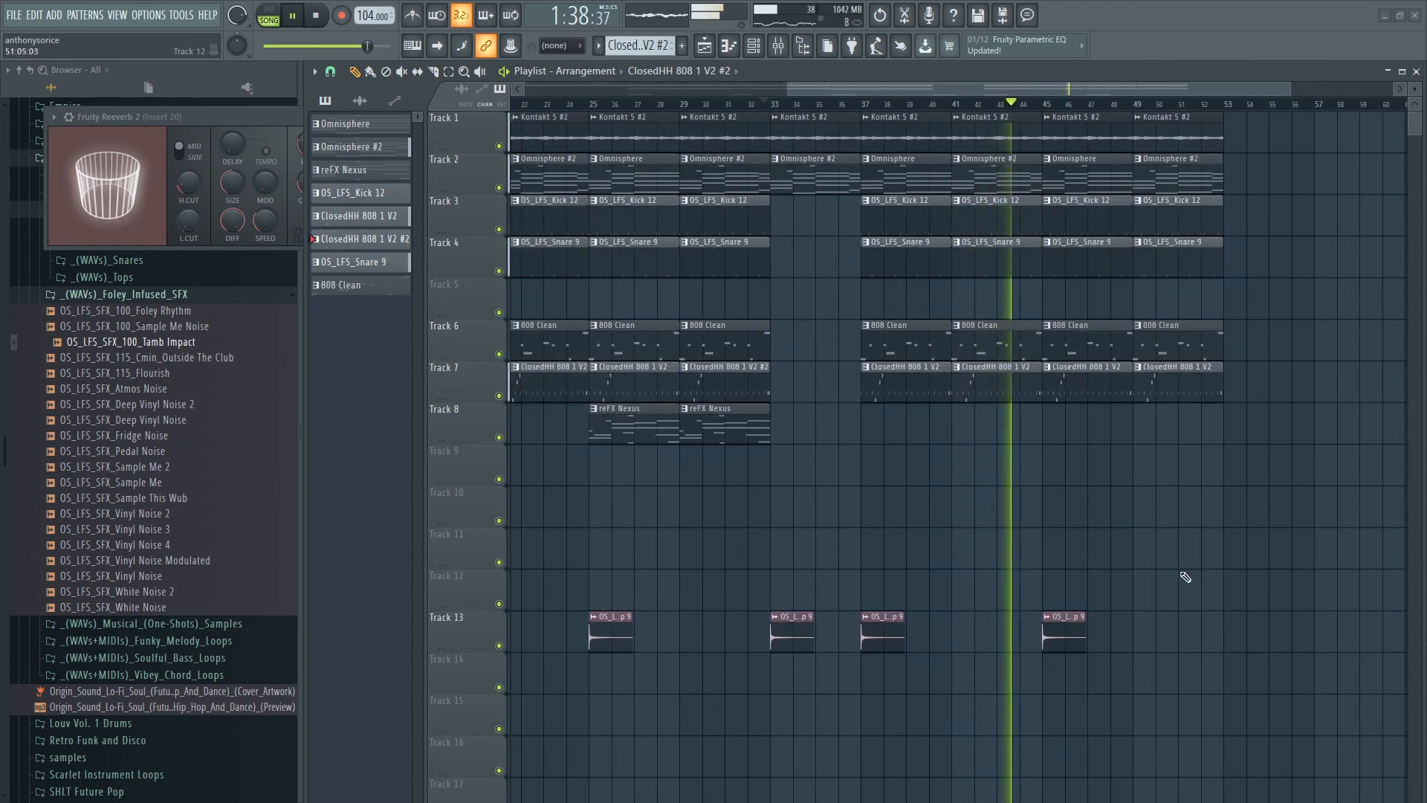
{"action": "key", "text": "space"}
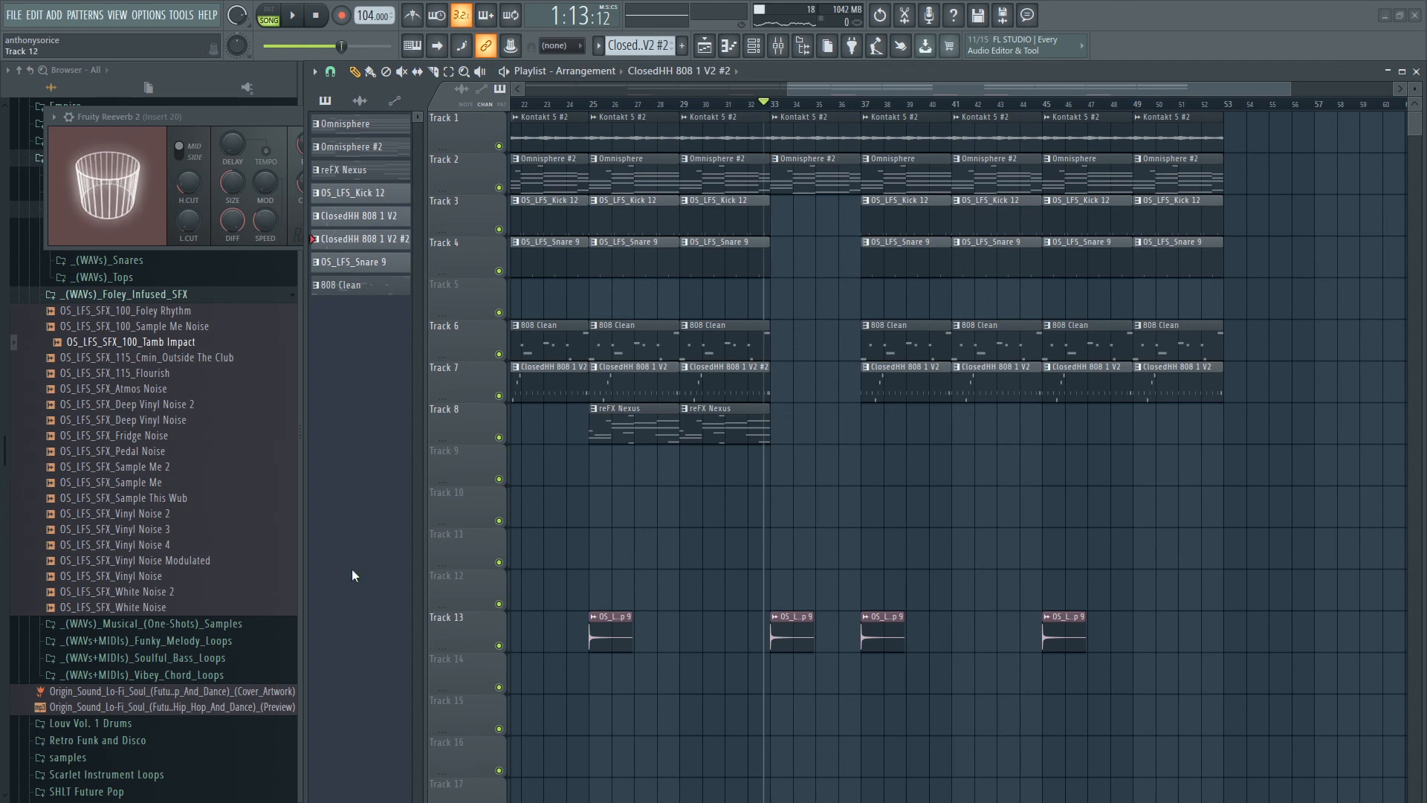
{"action": "key", "text": "F9"}
{"action": "left_click", "coordinate": [712, 470]}
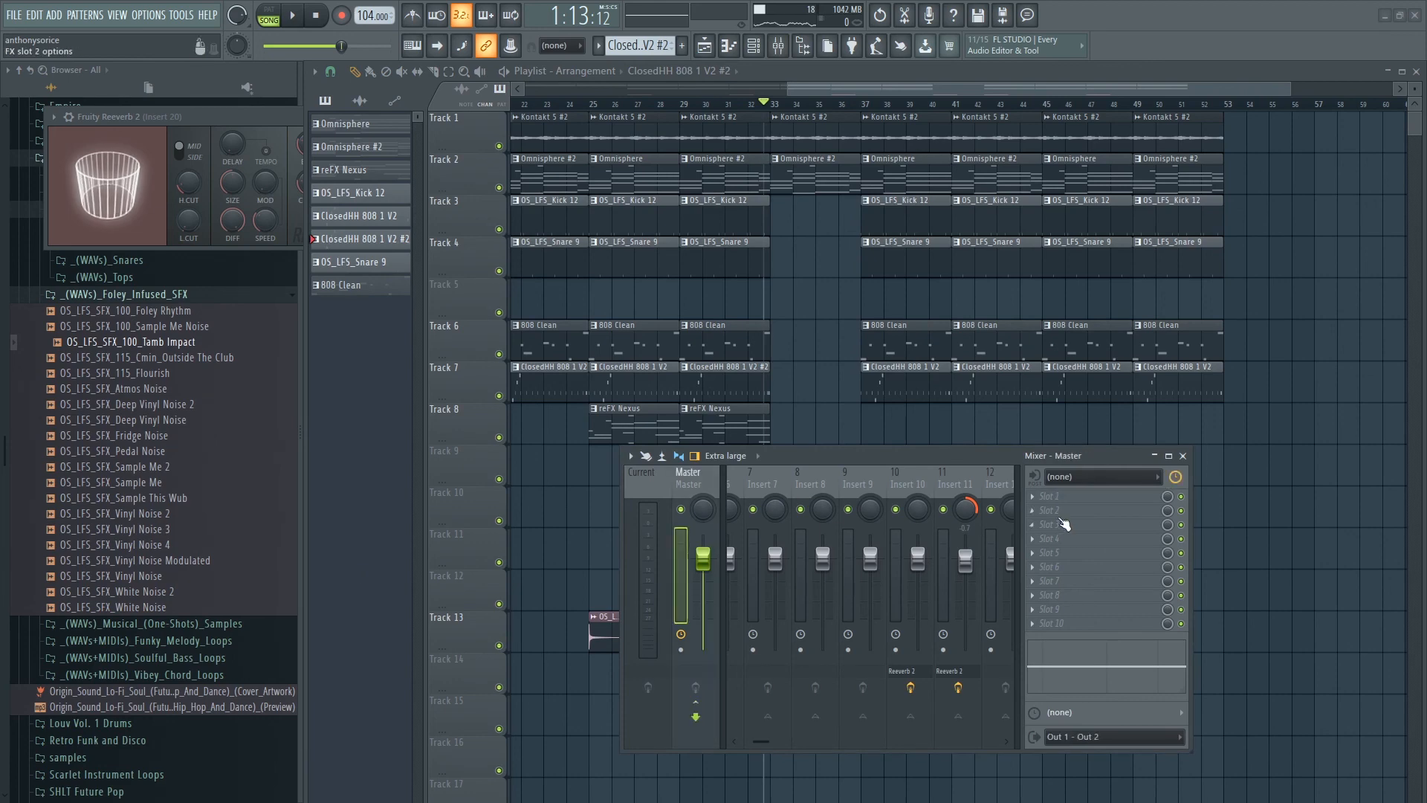
{"action": "left_click", "coordinate": [1054, 496]}
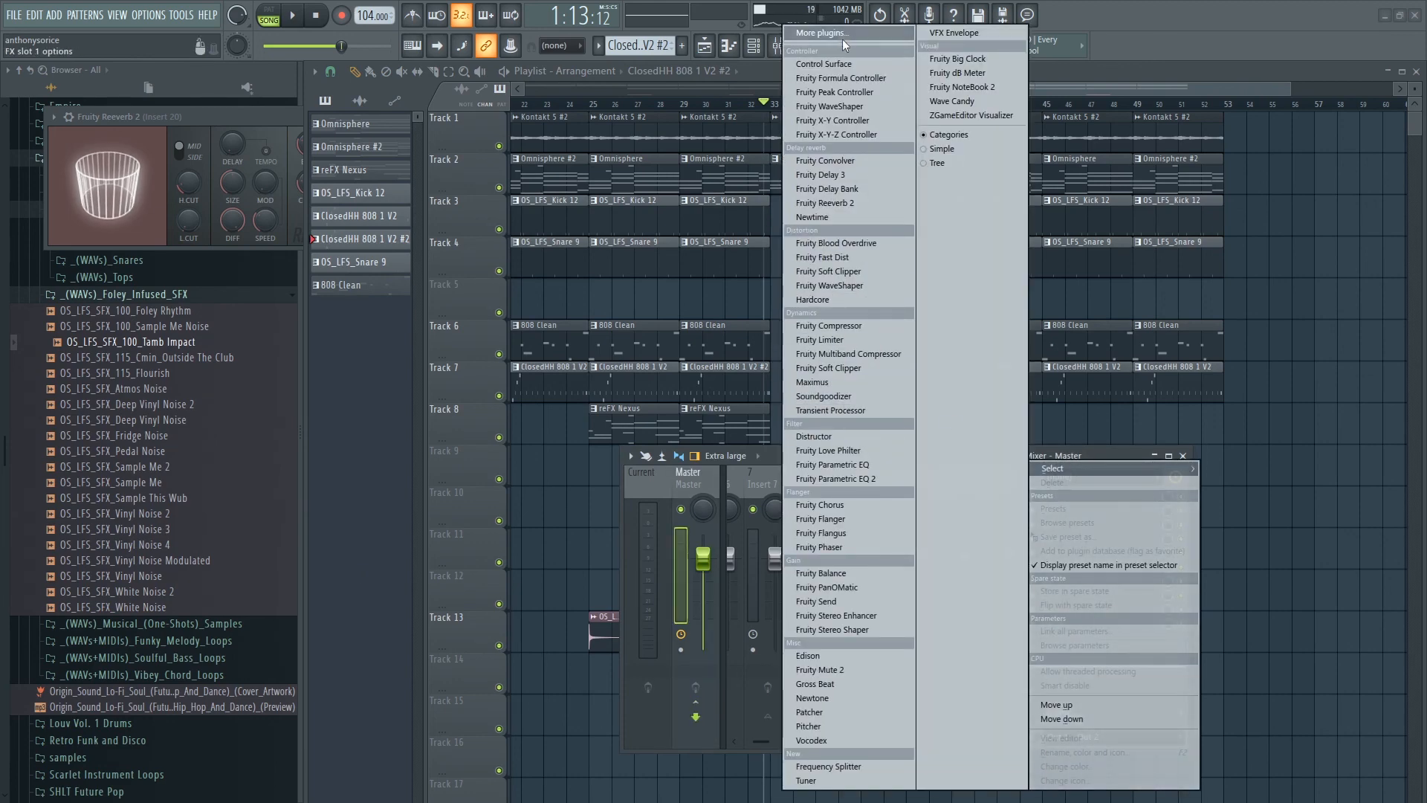
{"action": "left_click", "coordinate": [842, 41]}
{"action": "type", "text": "rc"}
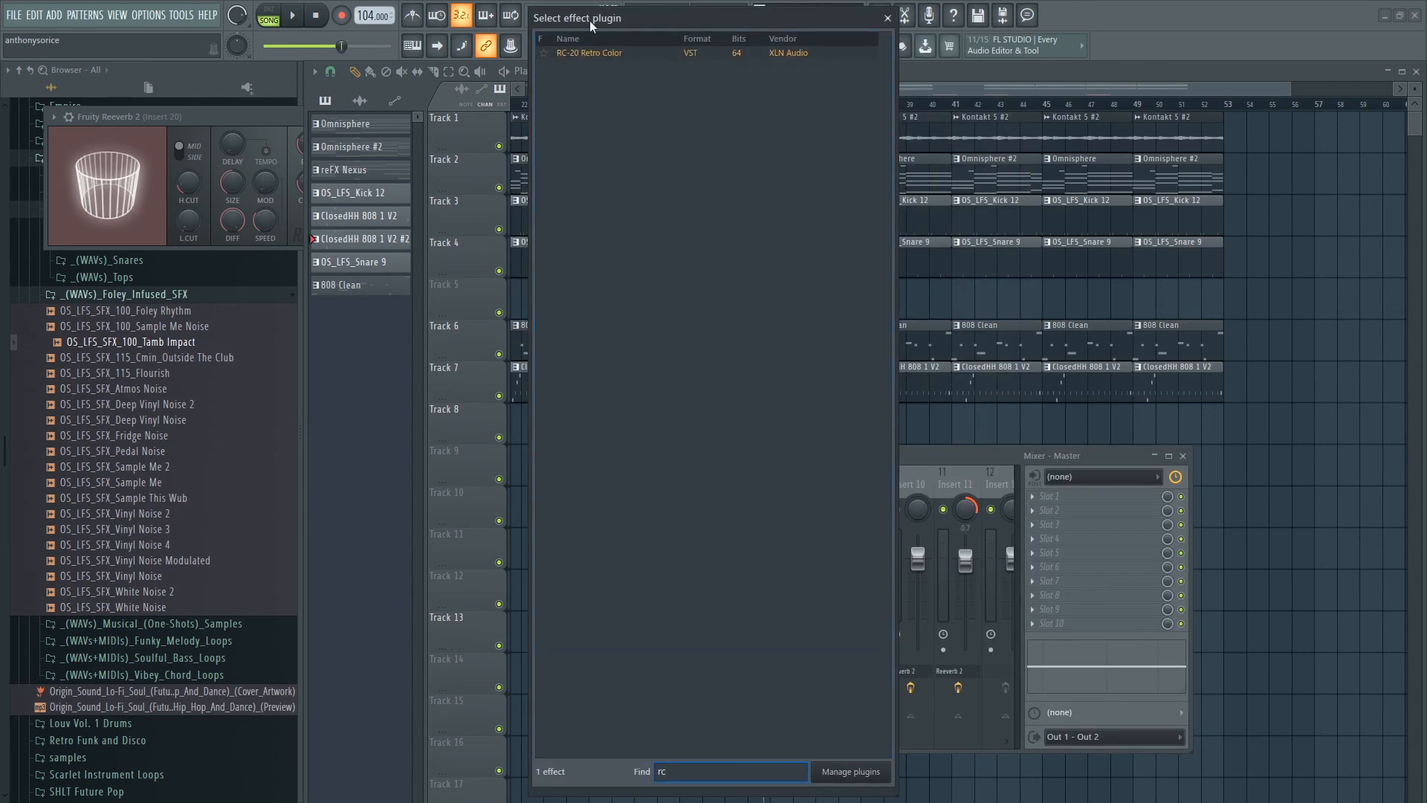
{"action": "double_click", "coordinate": [614, 54]}
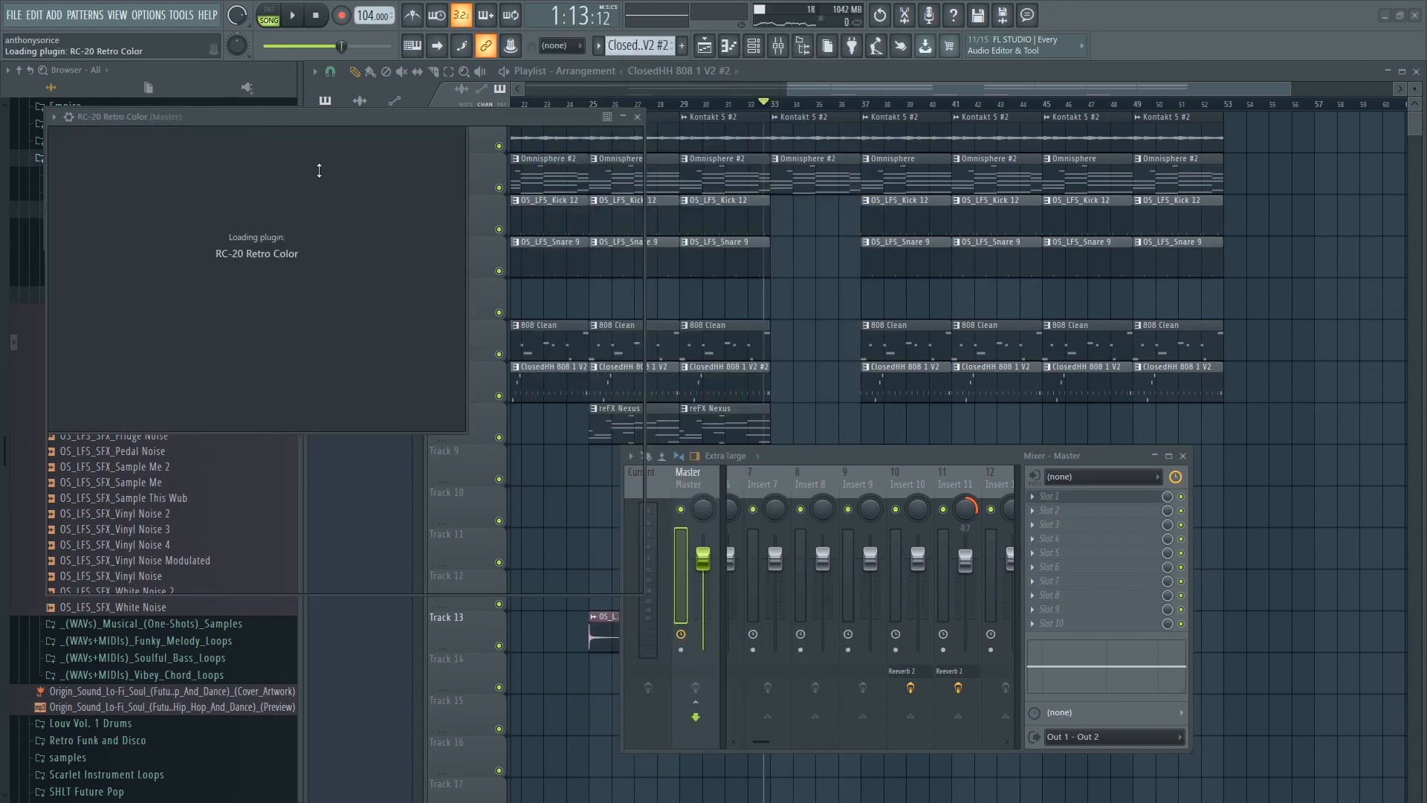
Audition the Vinyl 1 and VHS presets of RC-20 Retro Color during playback, keep VHS and close the plugin.
{"action": "left_click", "coordinate": [334, 165]}
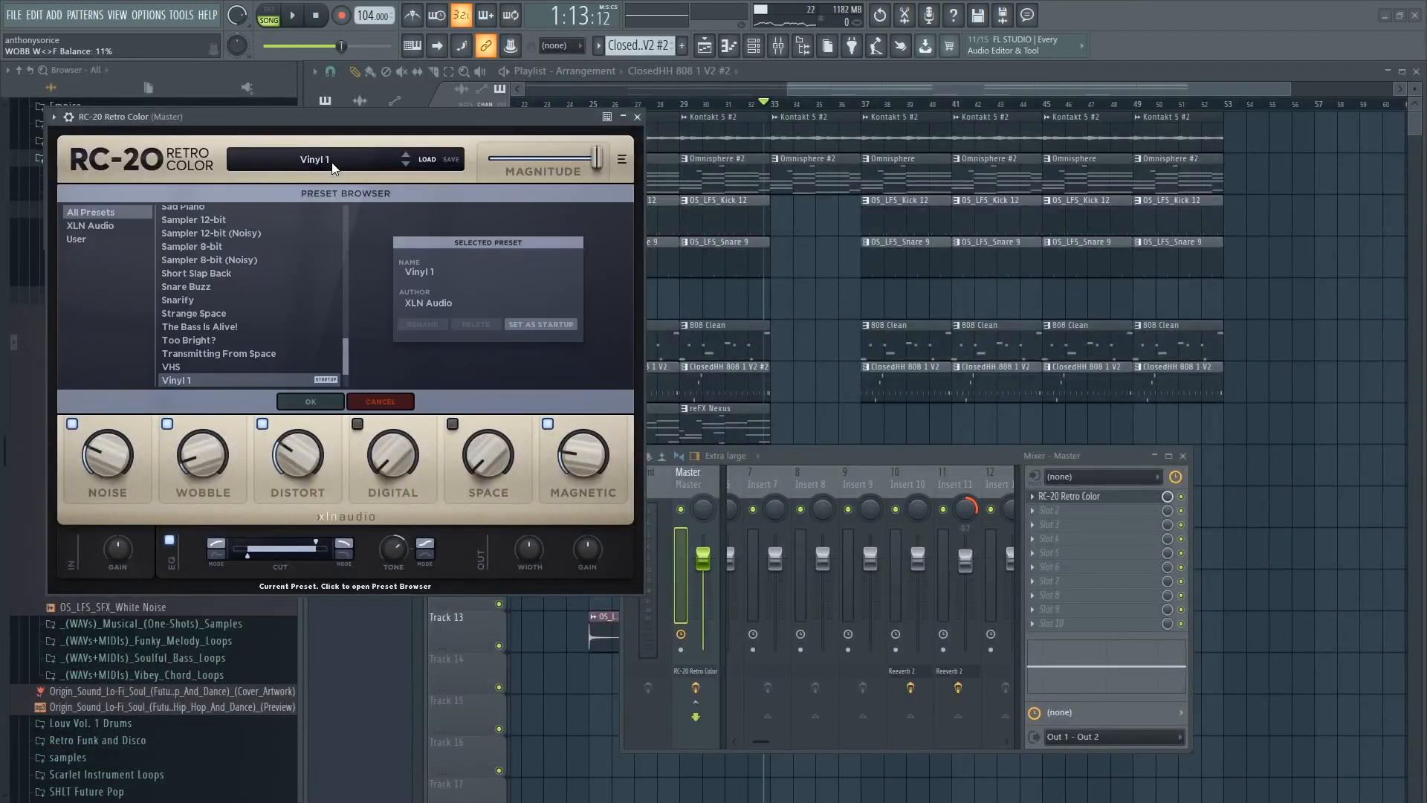
{"action": "left_click", "coordinate": [407, 156]}
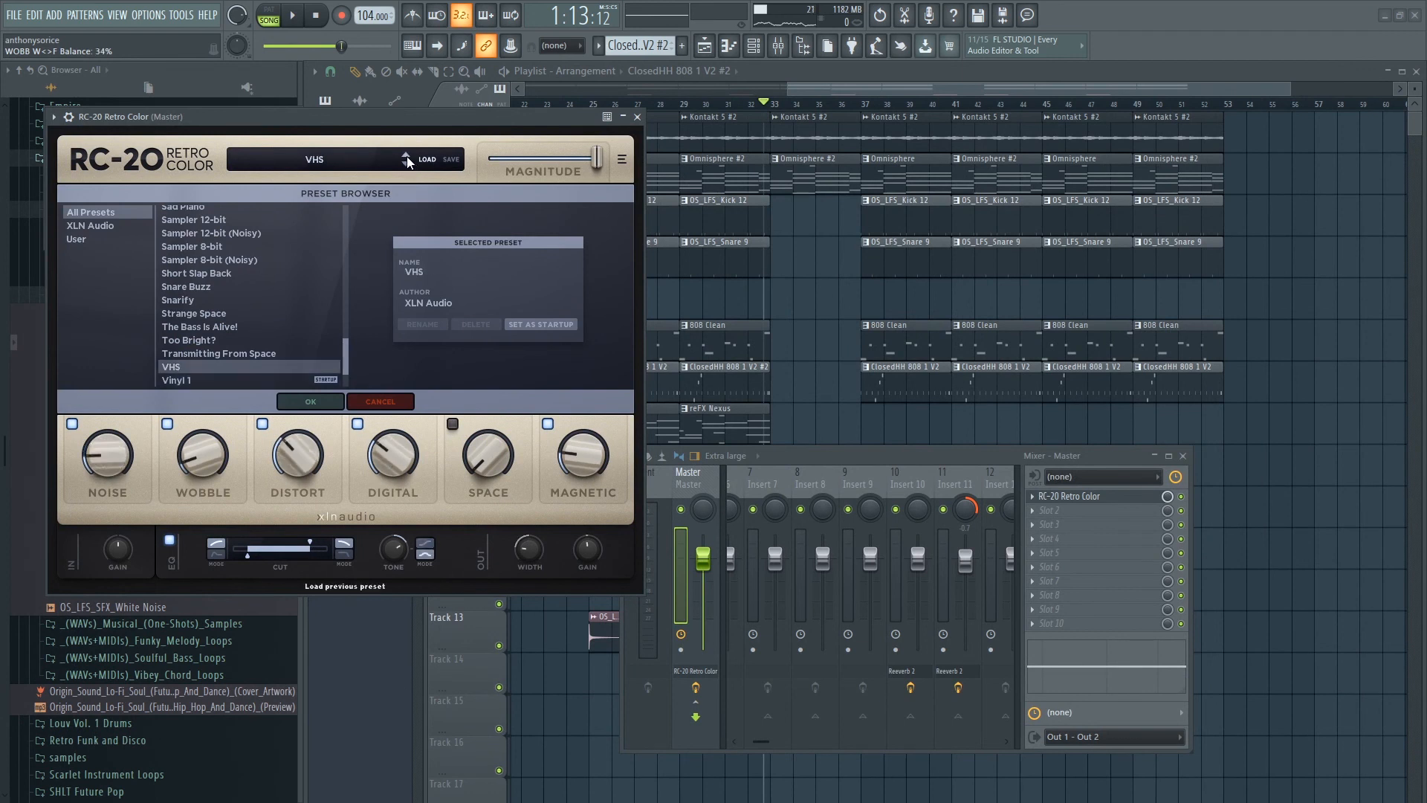
{"action": "left_click", "coordinate": [407, 164]}
{"action": "key", "text": "space"}
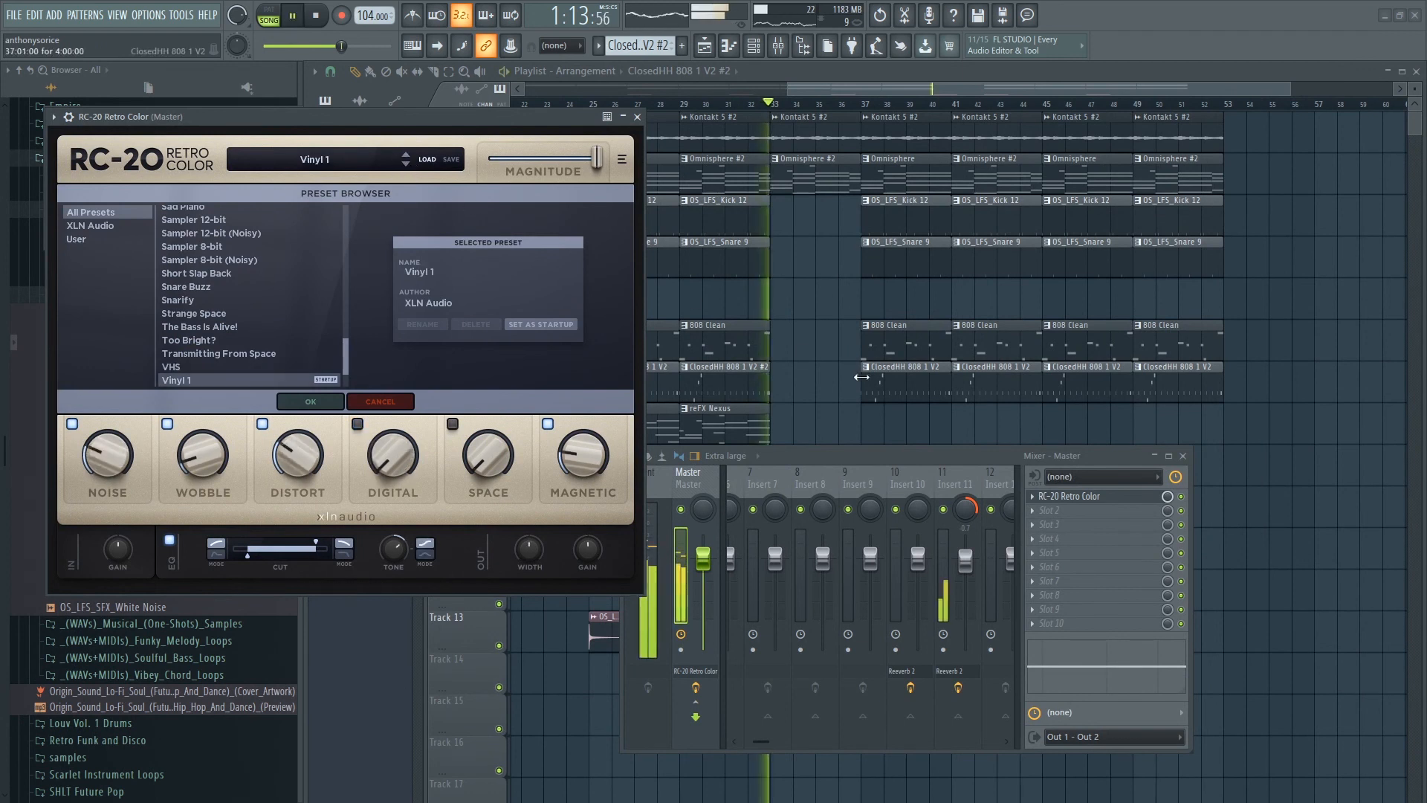
{"action": "left_click", "coordinate": [404, 156]}
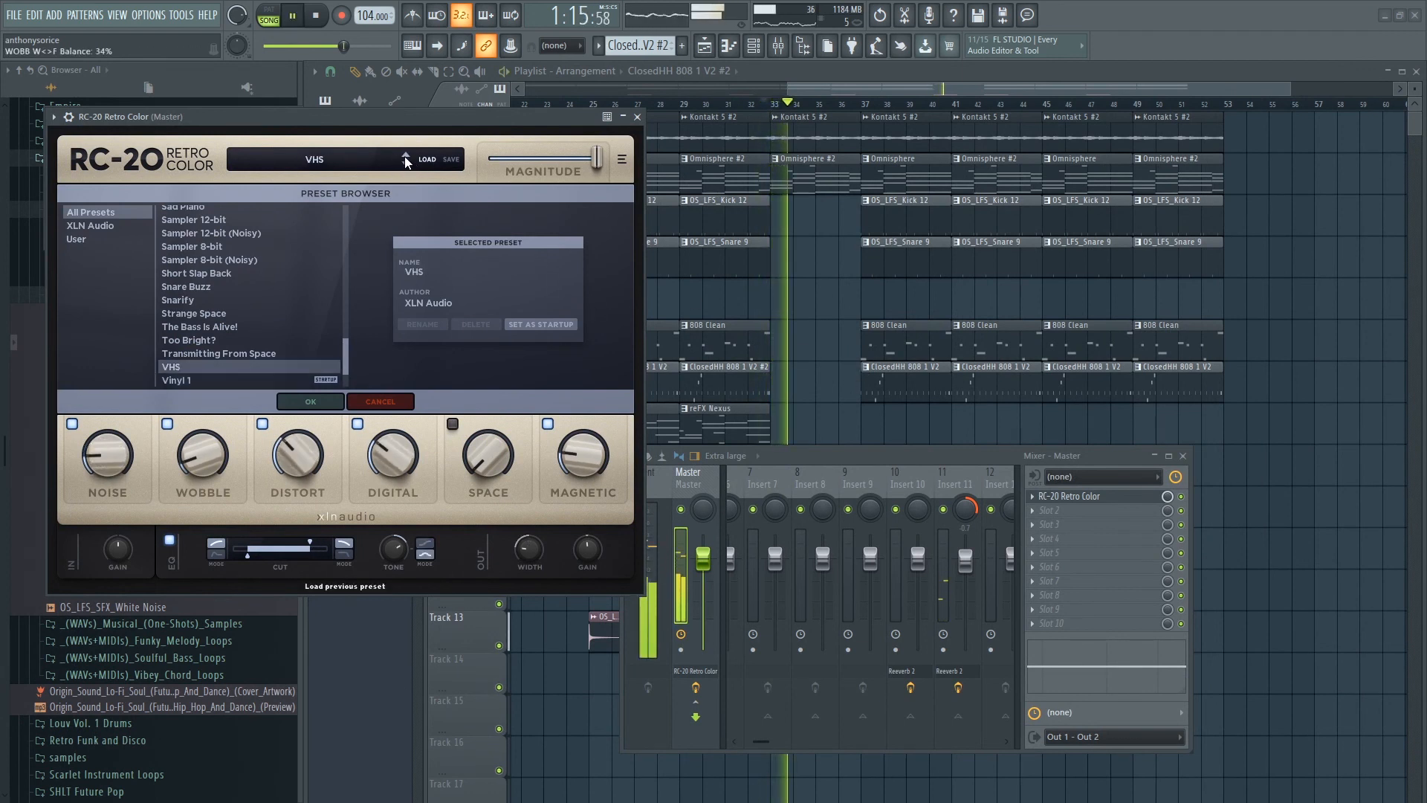
{"action": "left_click", "coordinate": [405, 156]}
{"action": "left_click", "coordinate": [406, 163]}
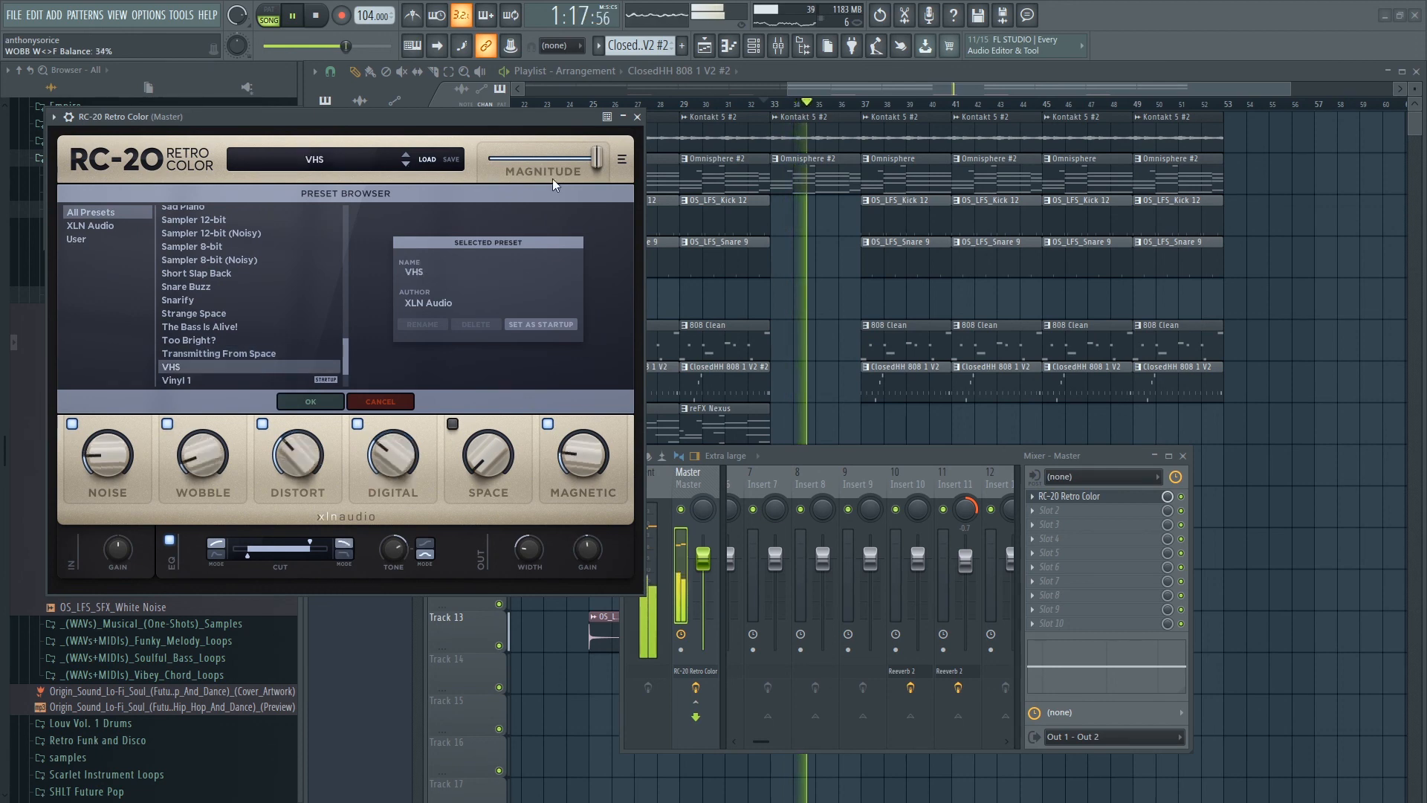
{"action": "left_click", "coordinate": [637, 117]}
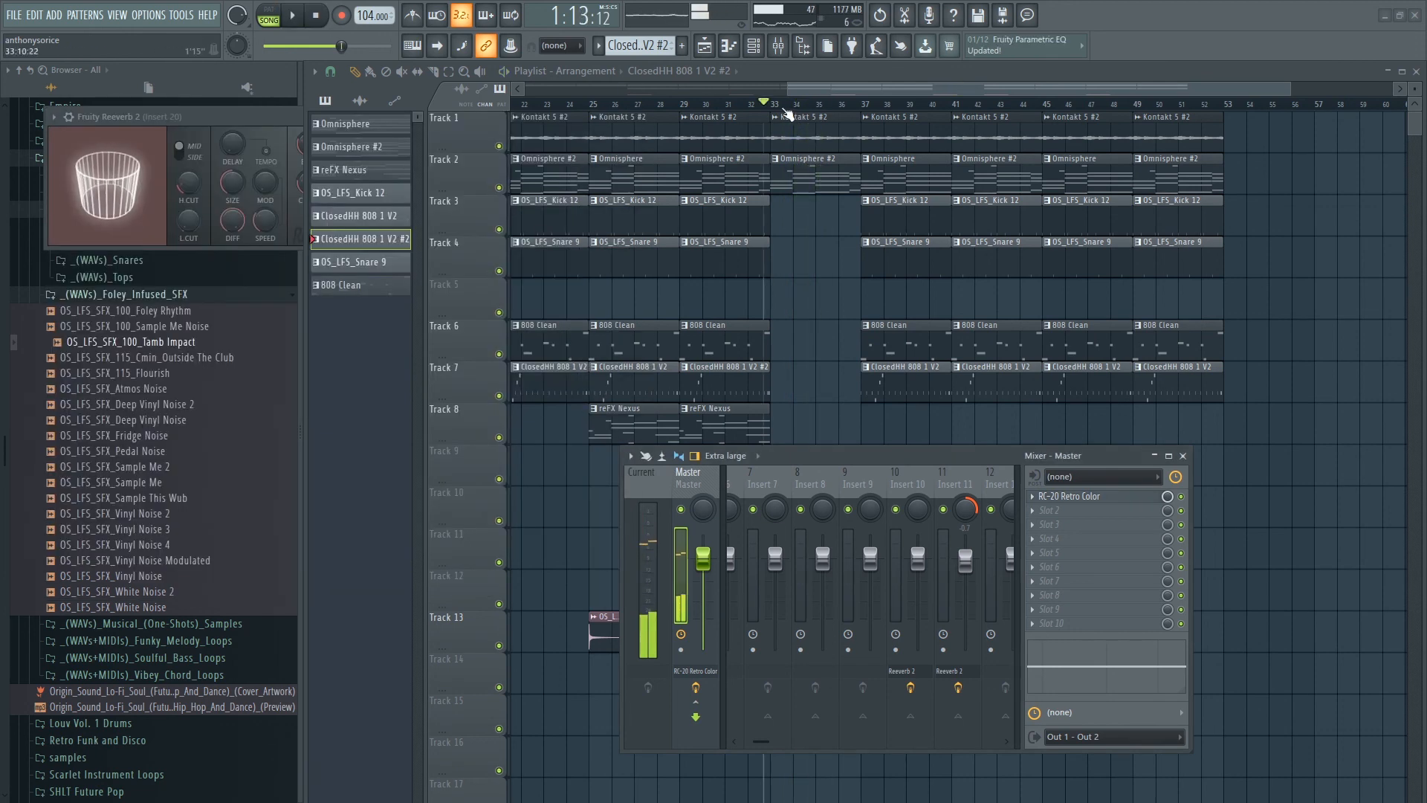
Return the playhead to the start of the song and listen through the whole playlist arrangement.
{"action": "left_click_drag", "start_coordinate": [774, 105], "coordinate": [125, 109]}
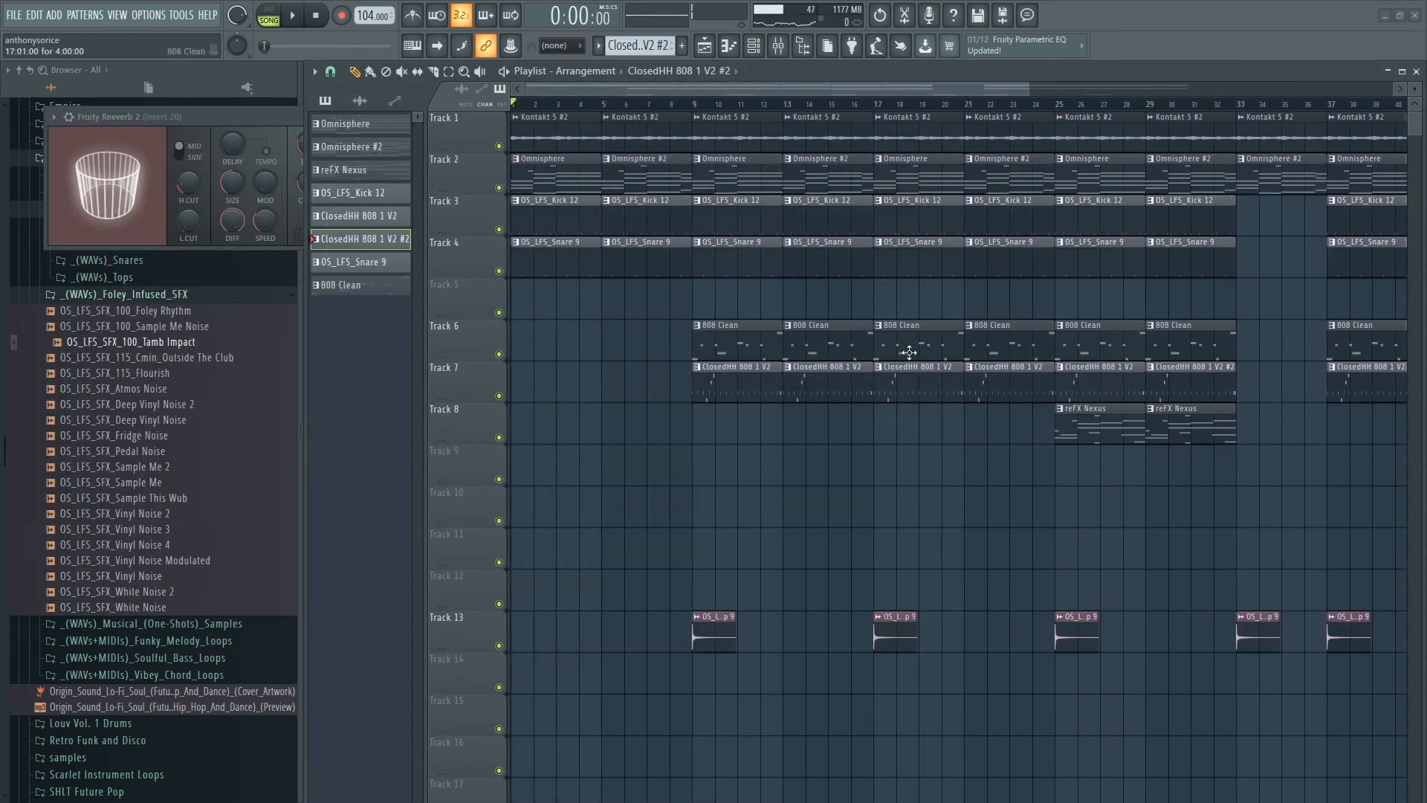
{"action": "scroll", "coordinate": [662, 442], "scroll_direction": "down", "scroll_amount": 2}
{"action": "scroll", "coordinate": [710, 443], "scroll_direction": "up", "scroll_amount": 1}
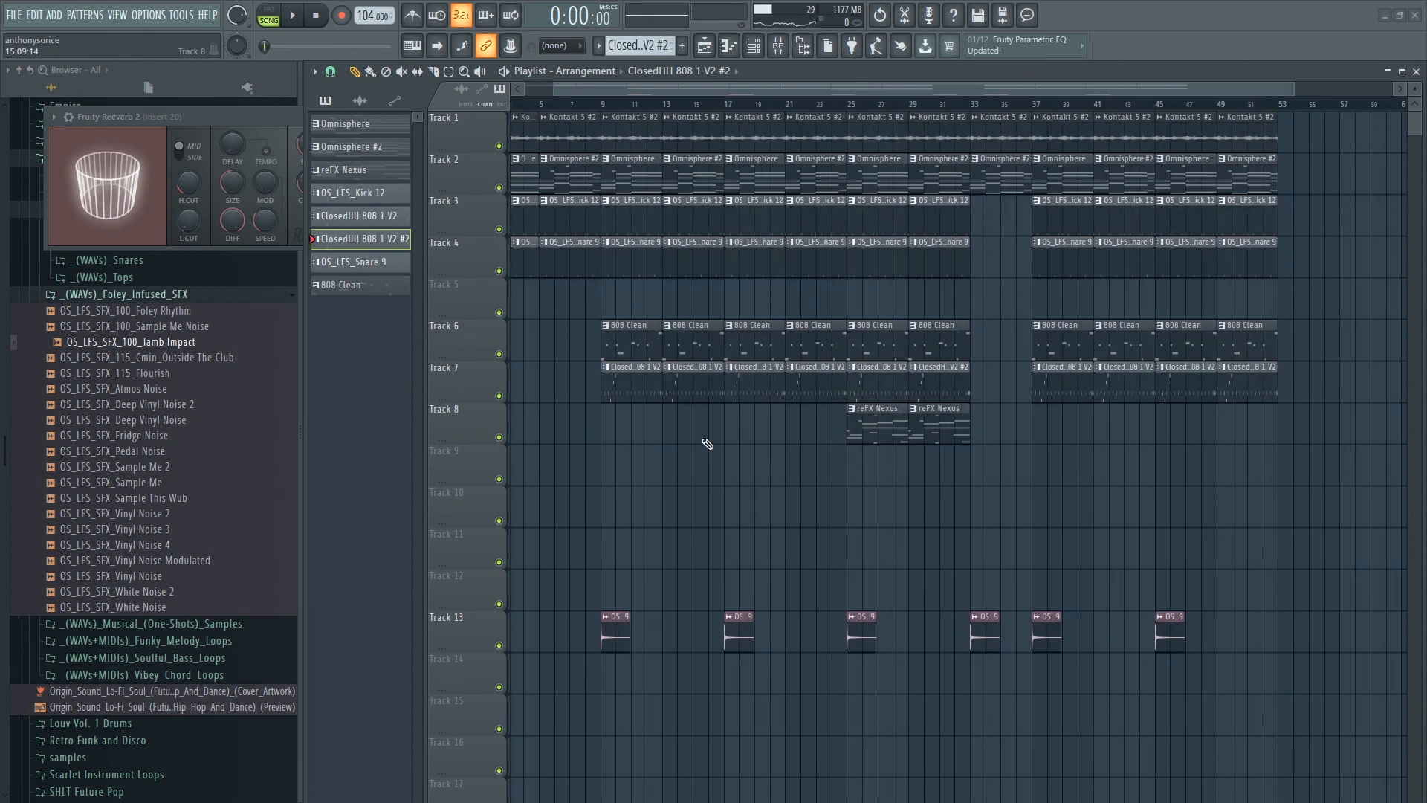
{"action": "left_click_drag", "start_coordinate": [615, 90], "coordinate": [458, 89]}
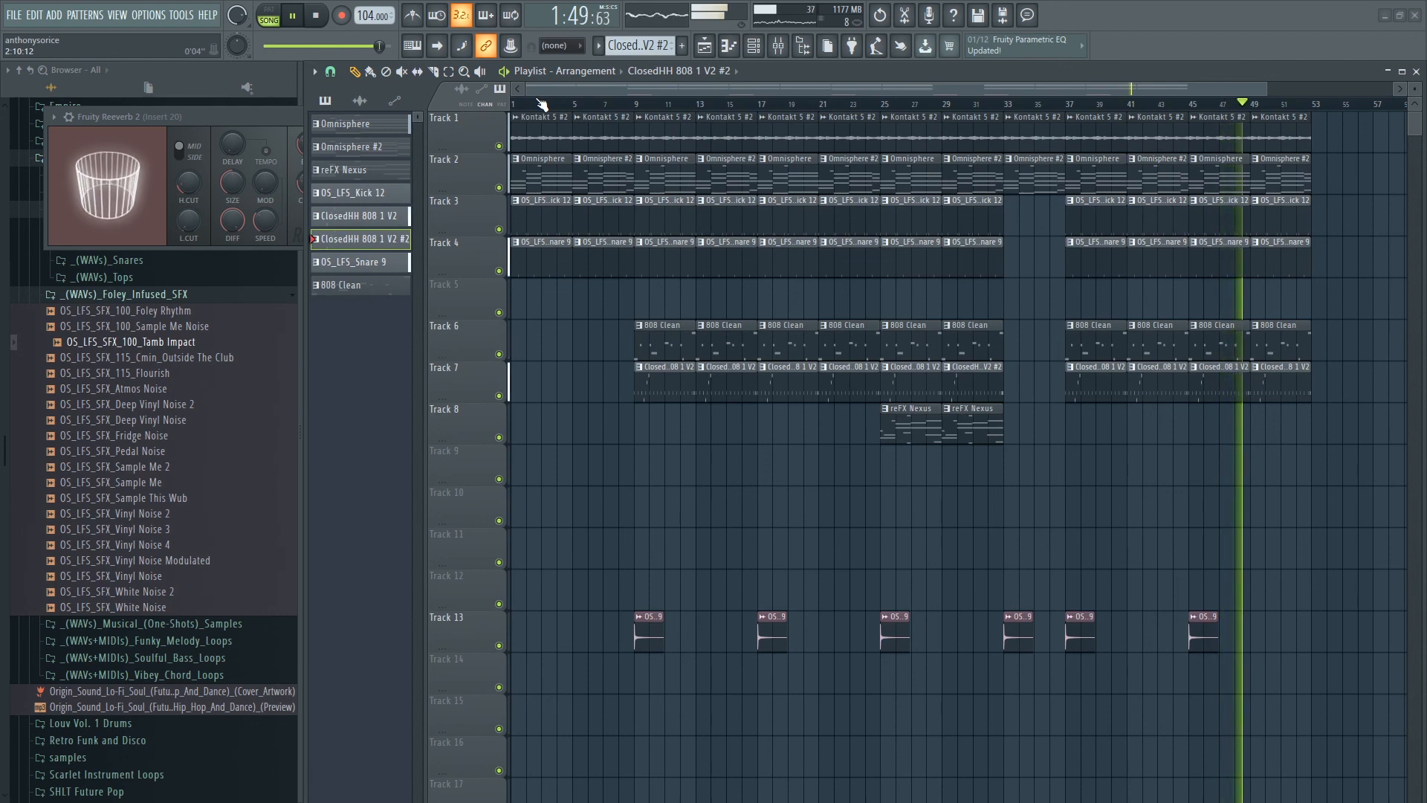
{"action": "key", "text": "super"}
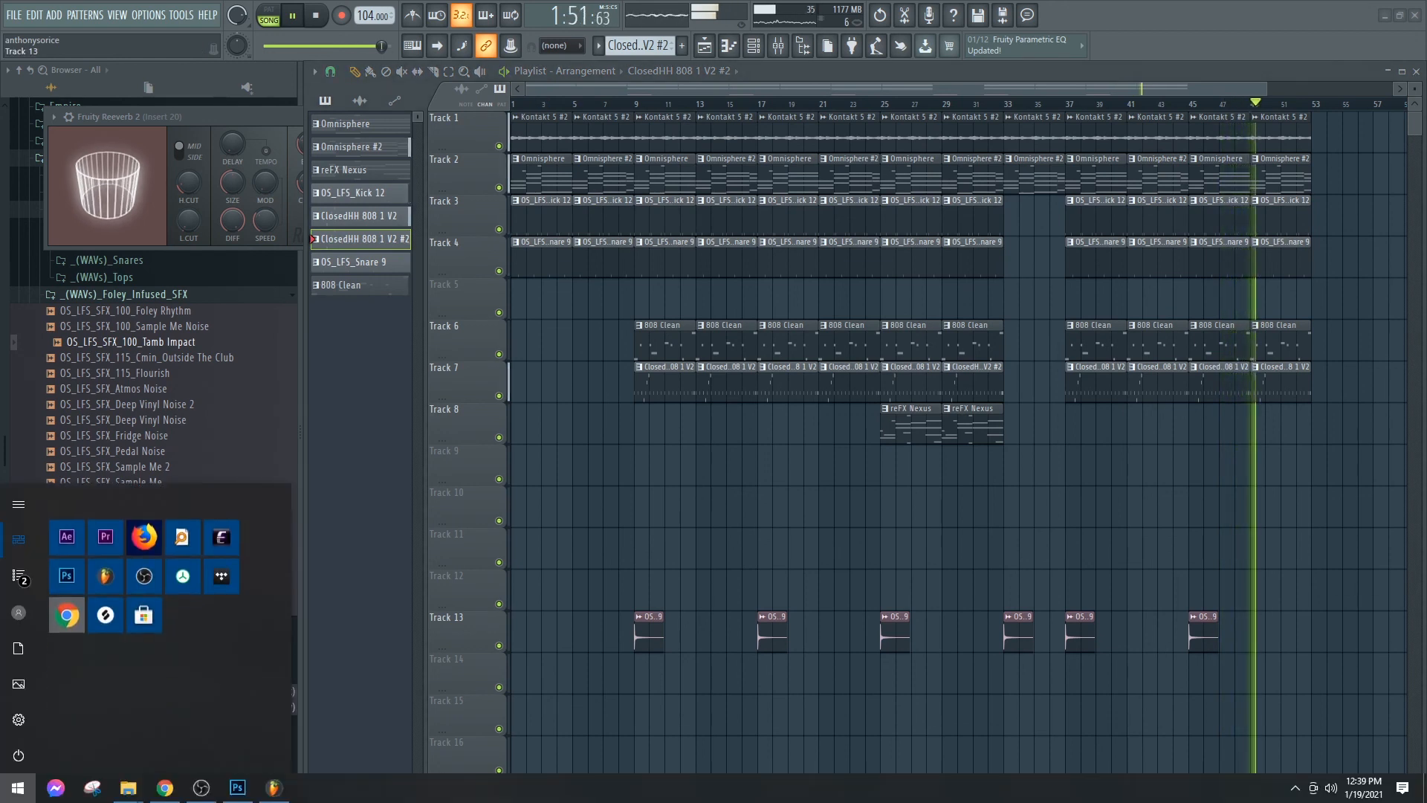
{"action": "key", "text": "super"}
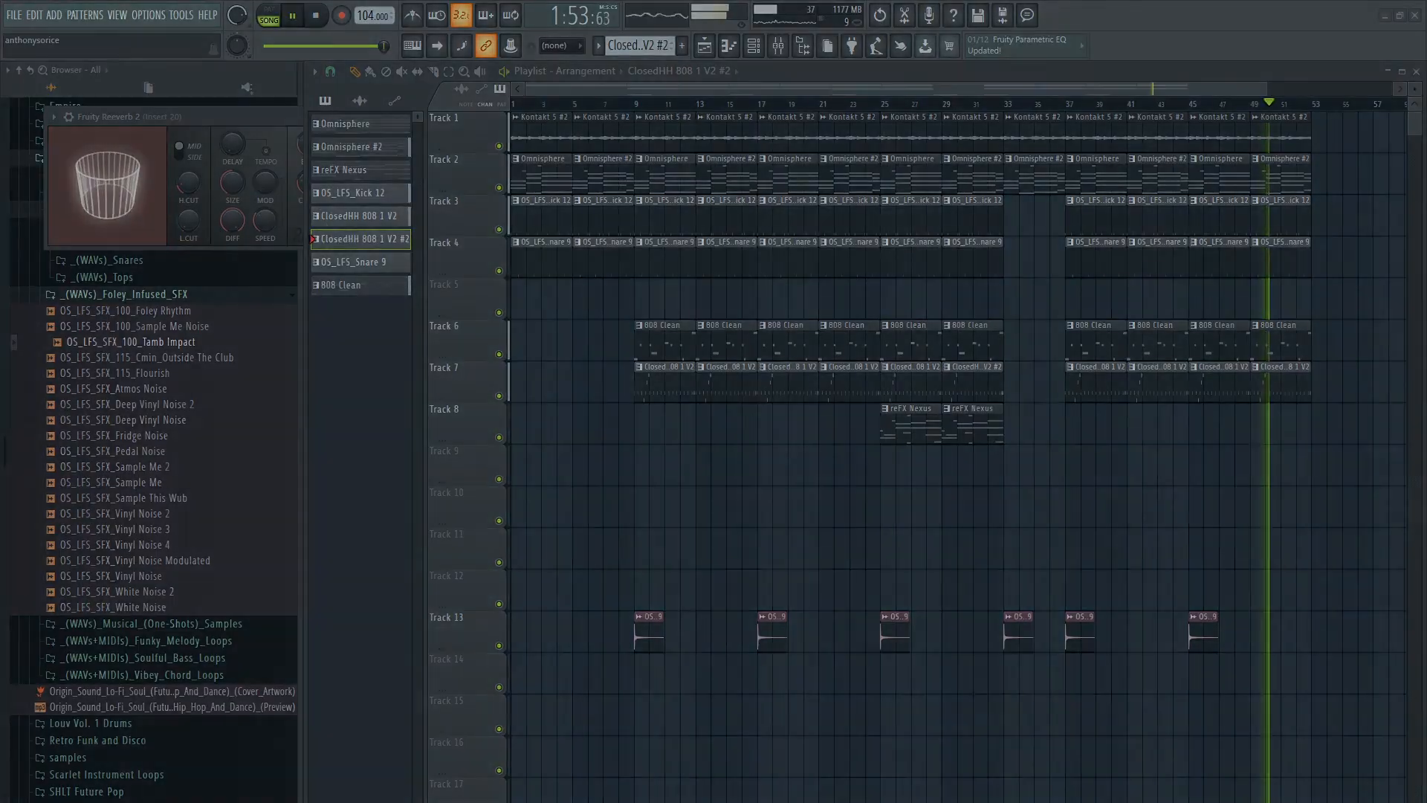